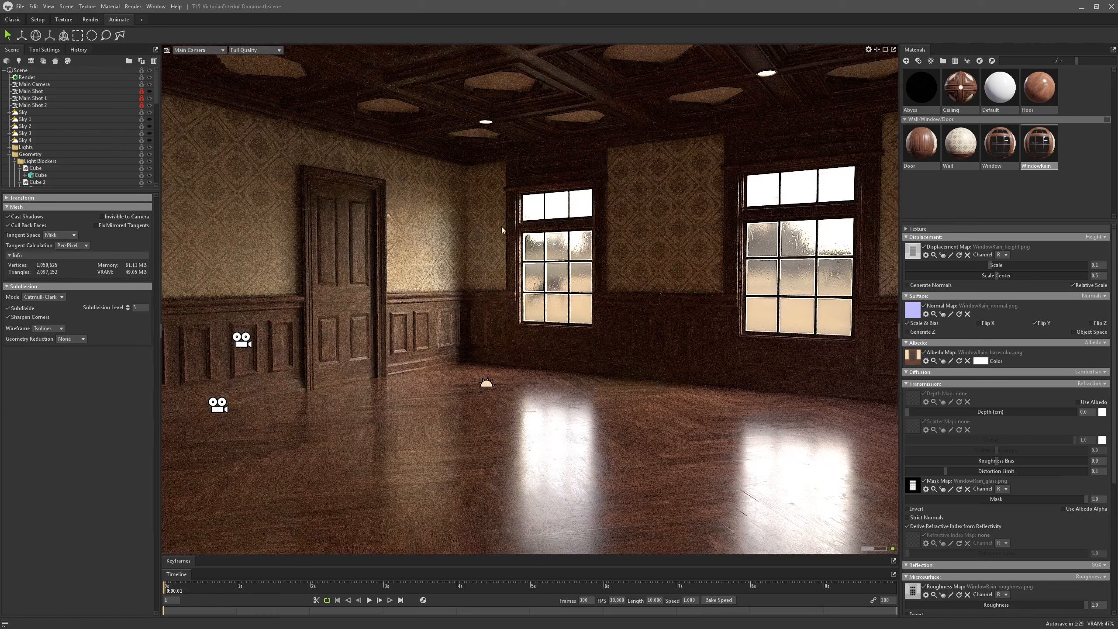
Inspect the room's windows, door and wallpapered walls, and switch the viewport to the Main Shot camera
mouse_move(405, 281)
mouse_down()
mouse_move(432, 285)
mouse_move(405, 284)
mouse_up()
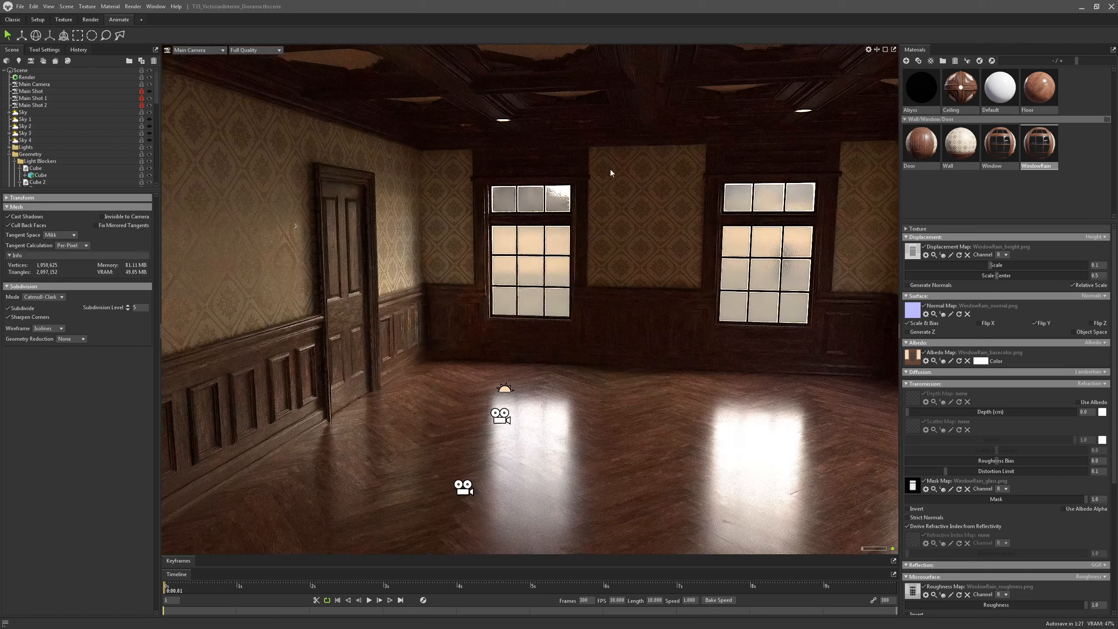
right_drag(369, 321, 252, 326)
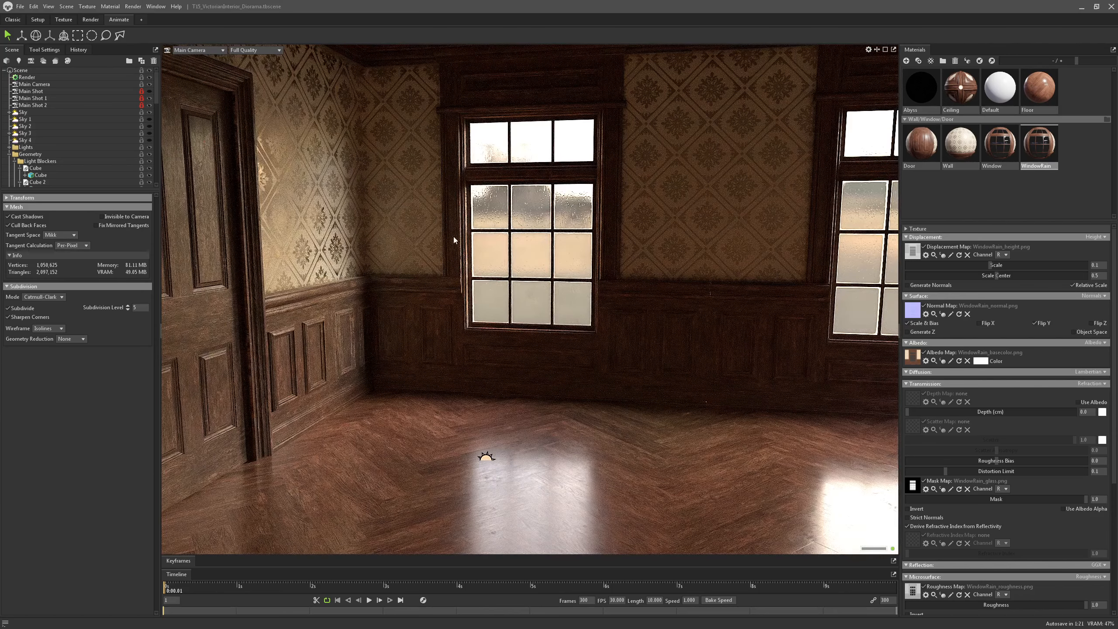
drag(596, 301, 624, 305)
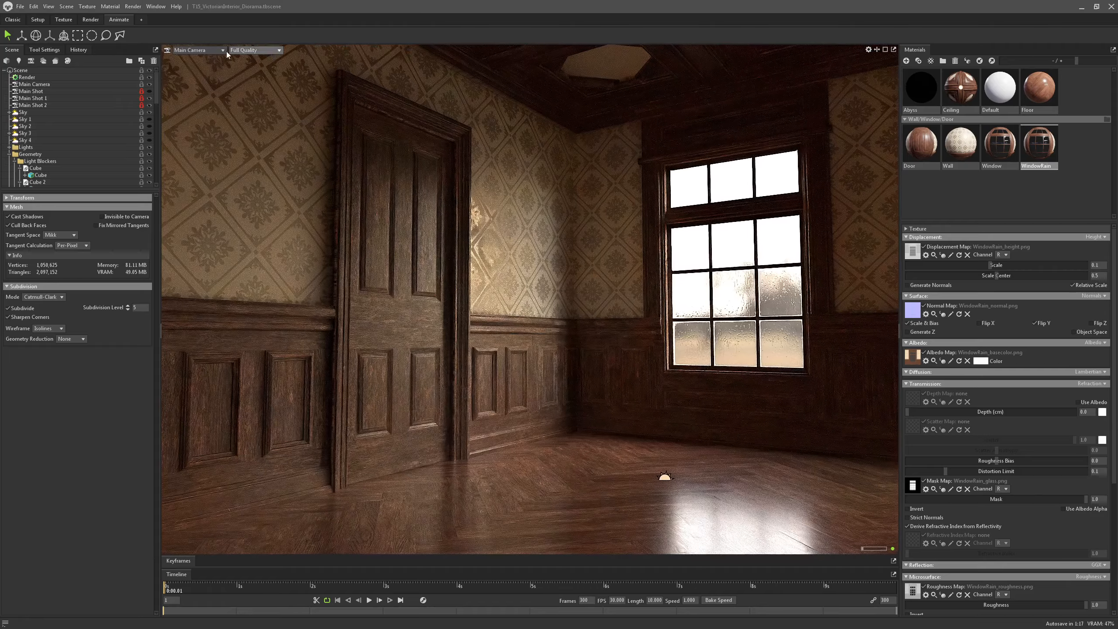
click(205, 50)
mouse_move(202, 59)
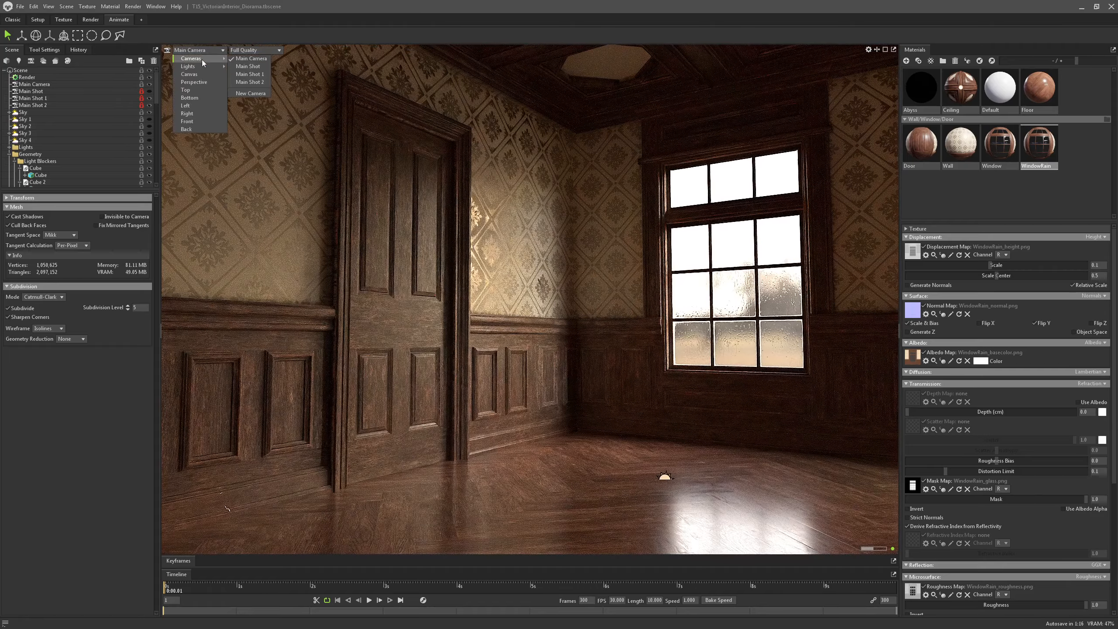
click(249, 67)
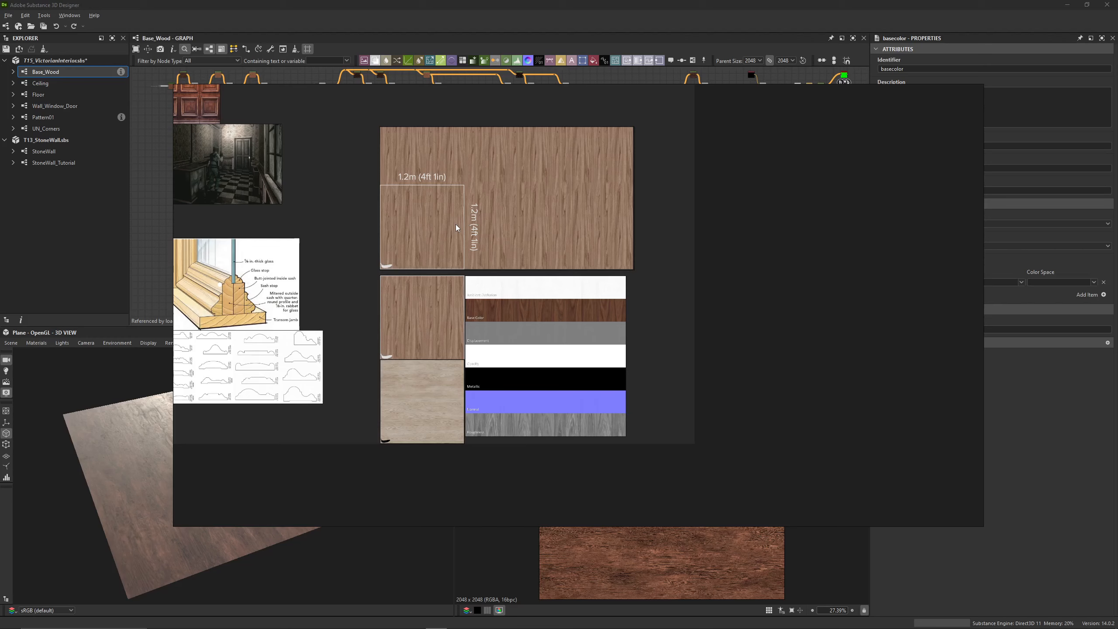
Switch to the reference board and examine the coffered and ornamented ceiling photos up close
mouse_move(486, 628)
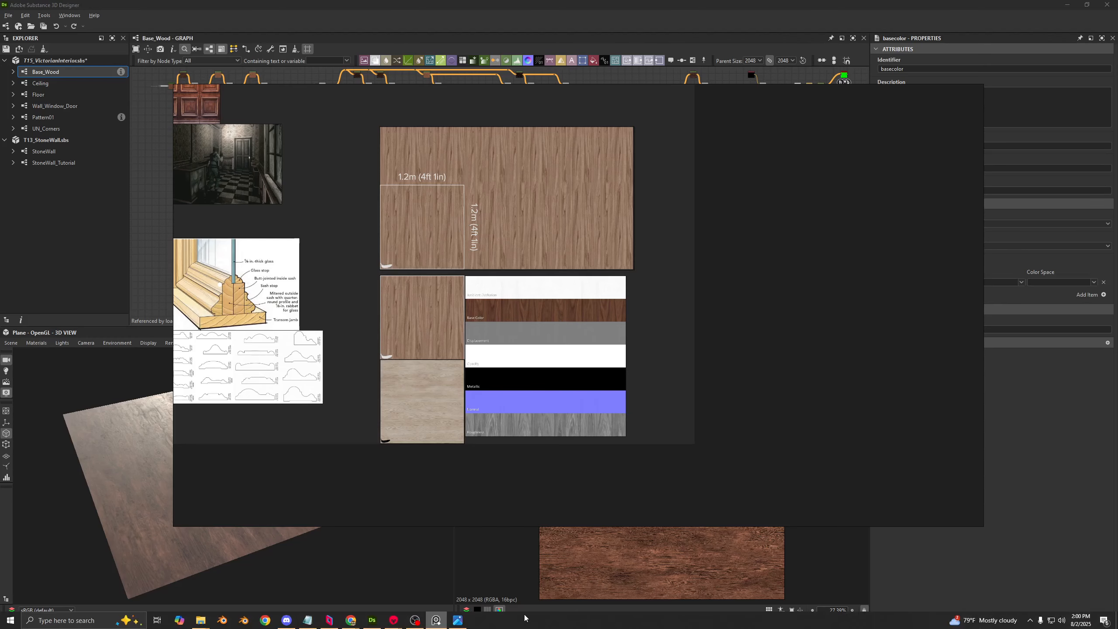
scroll(676, 287, down, 5)
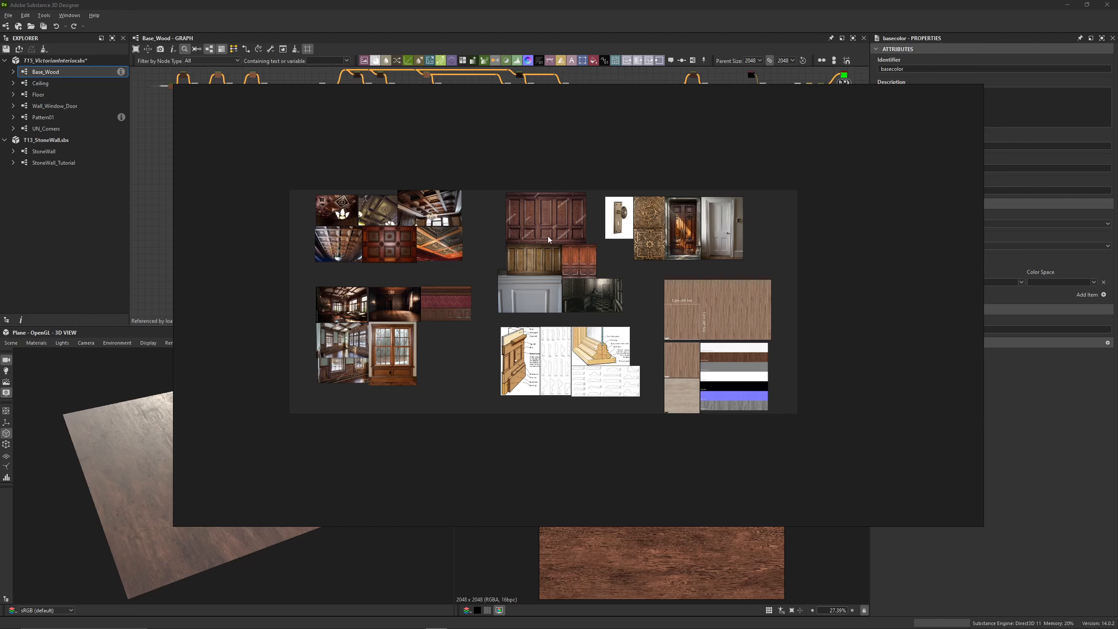
scroll(397, 311, up, 5)
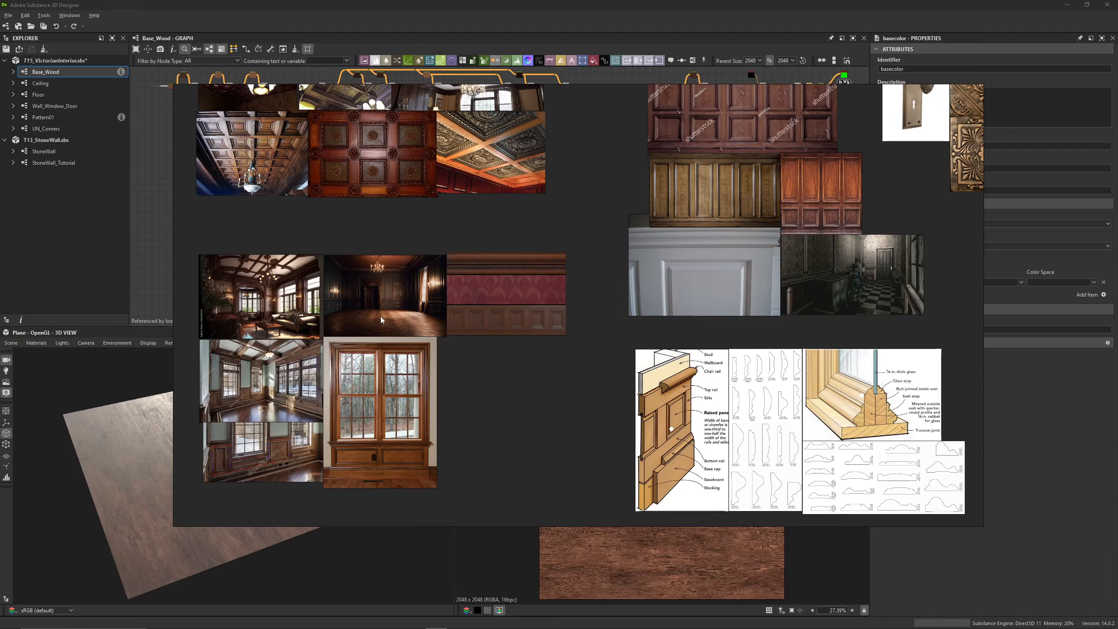
scroll(353, 187, up, 5)
scroll(432, 229, down, 6)
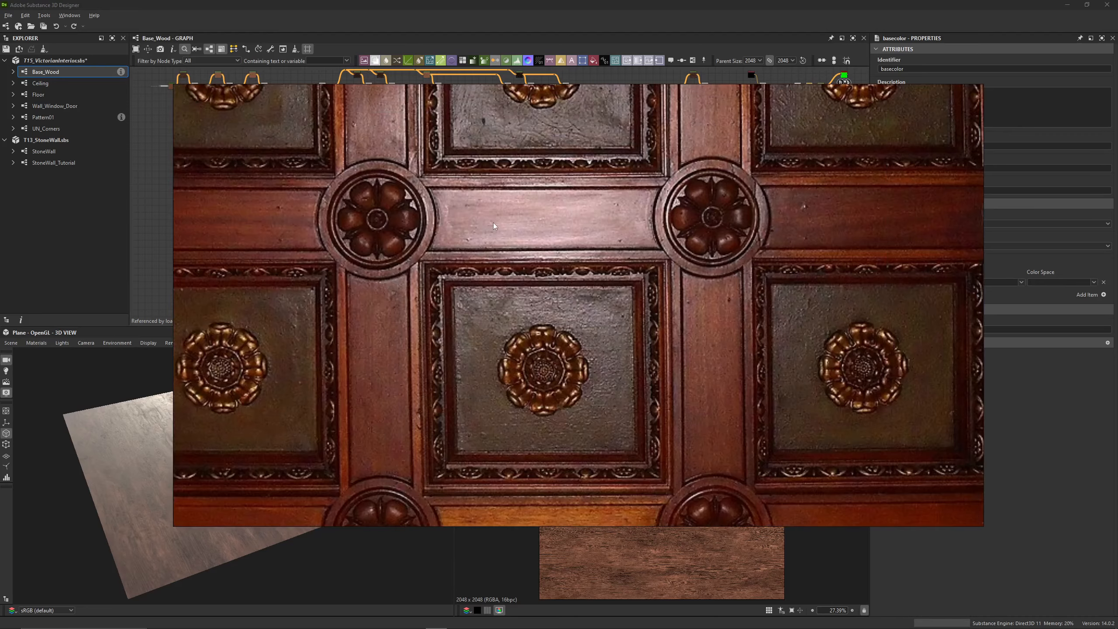
middle_drag(220, 185, 308, 229)
scroll(308, 229, up, 8)
scroll(264, 245, down, 9)
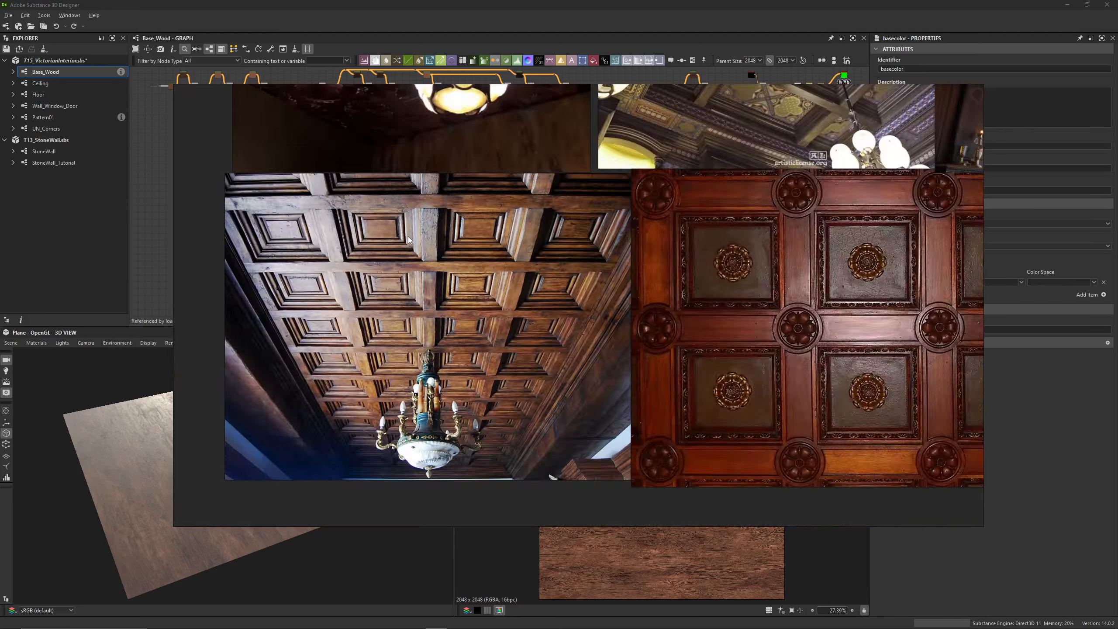
middle_drag(526, 216, 461, 321)
scroll(307, 244, up, 8)
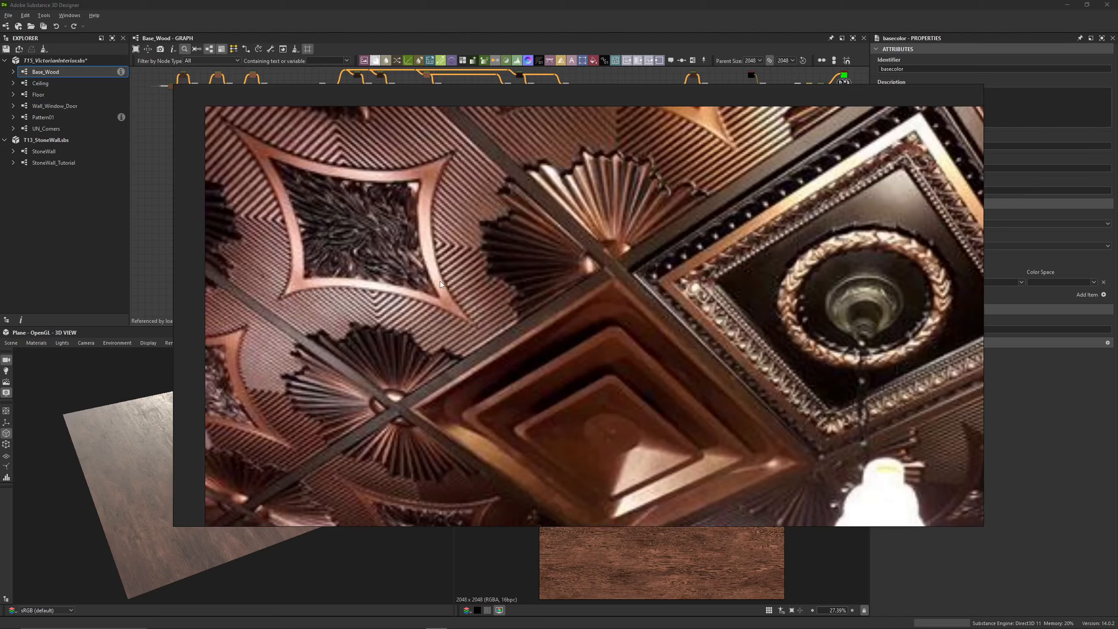
scroll(440, 284, down, 10)
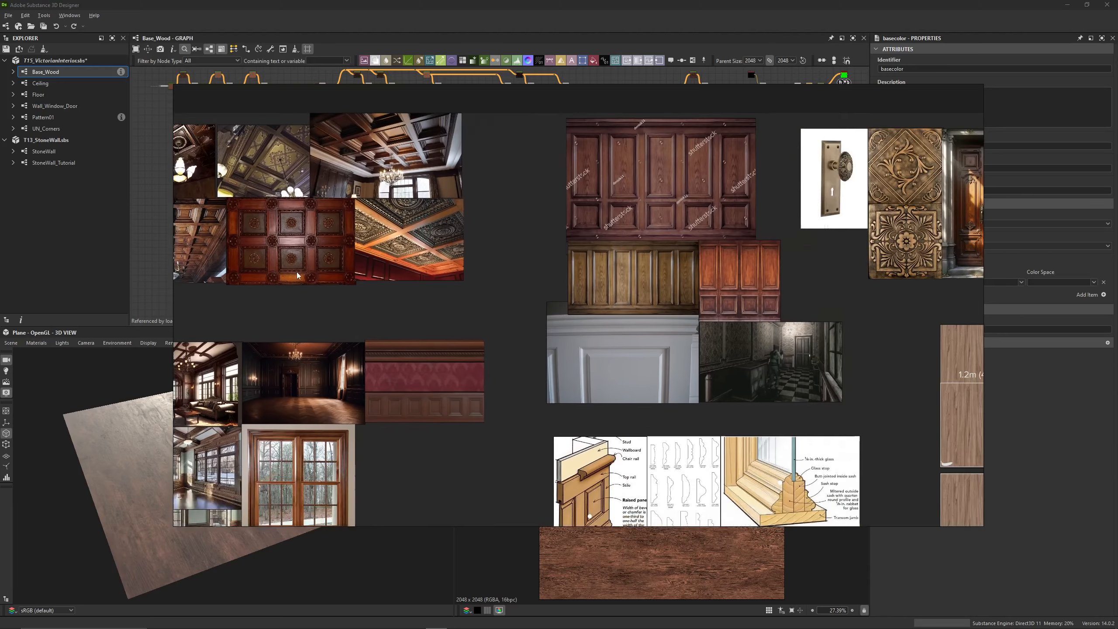
scroll(532, 258, up, 7)
middle_drag(612, 212, 611, 183)
scroll(511, 256, down, 5)
scroll(589, 278, up, 5)
scroll(611, 183, down, 5)
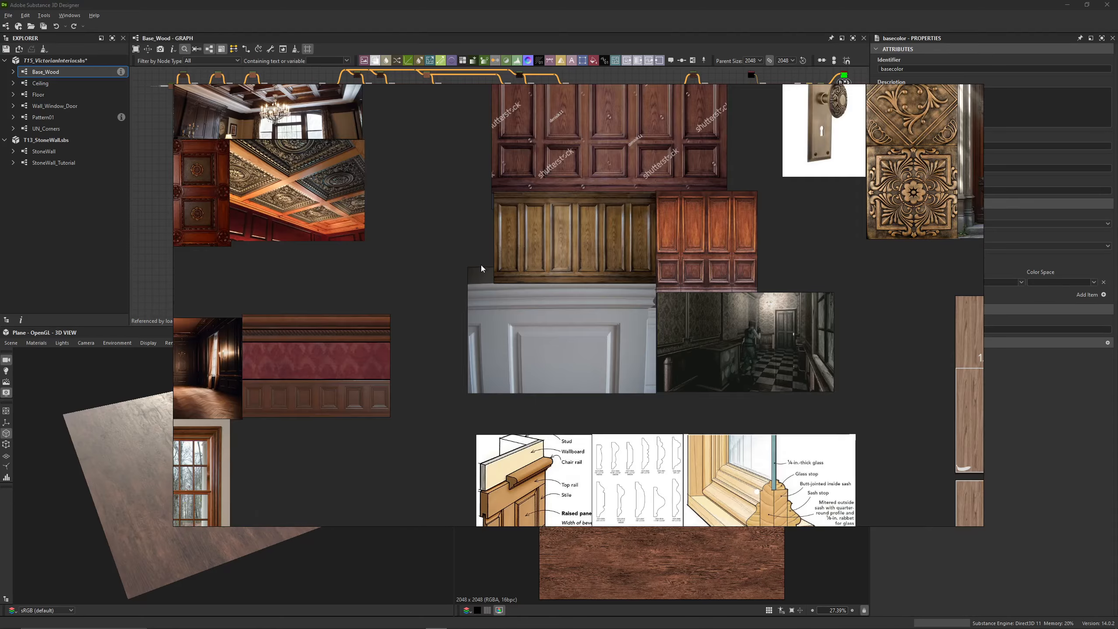
Examine the wood wall panelling and the interior window photos on the reference board
middle_drag(352, 251, 503, 310)
scroll(655, 222, up, 8)
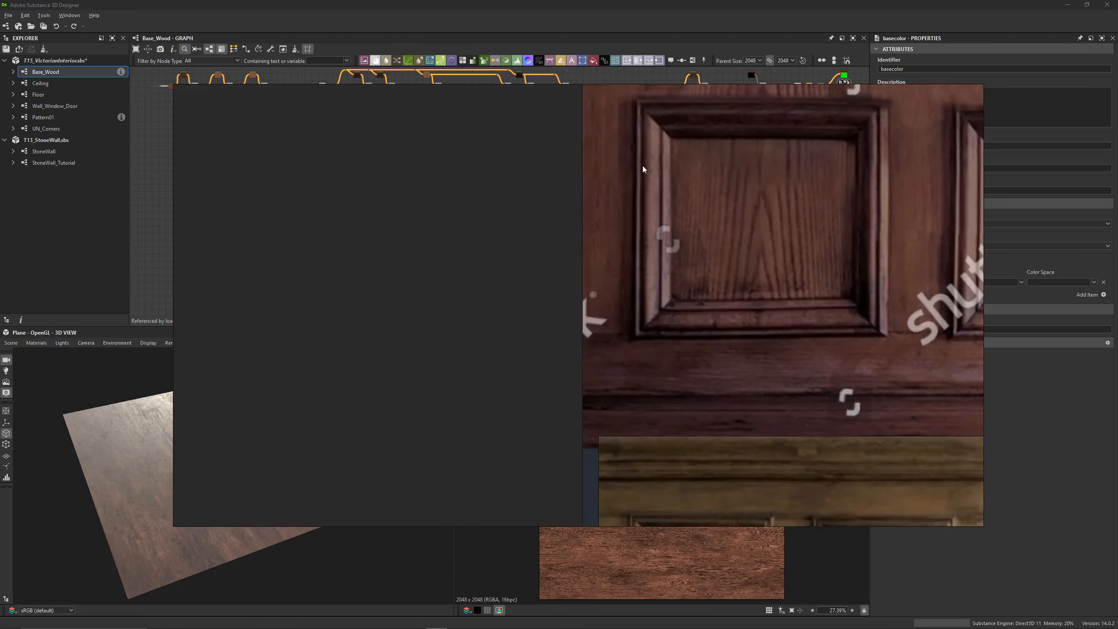
scroll(617, 238, down, 11)
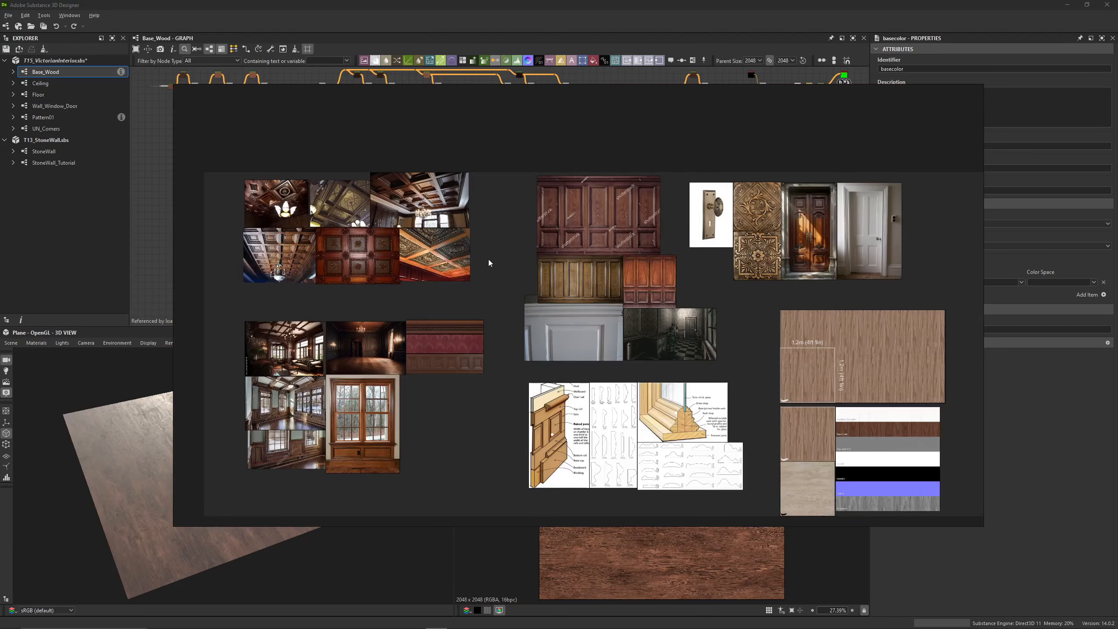
middle_drag(428, 316, 482, 269)
scroll(338, 346, up, 10)
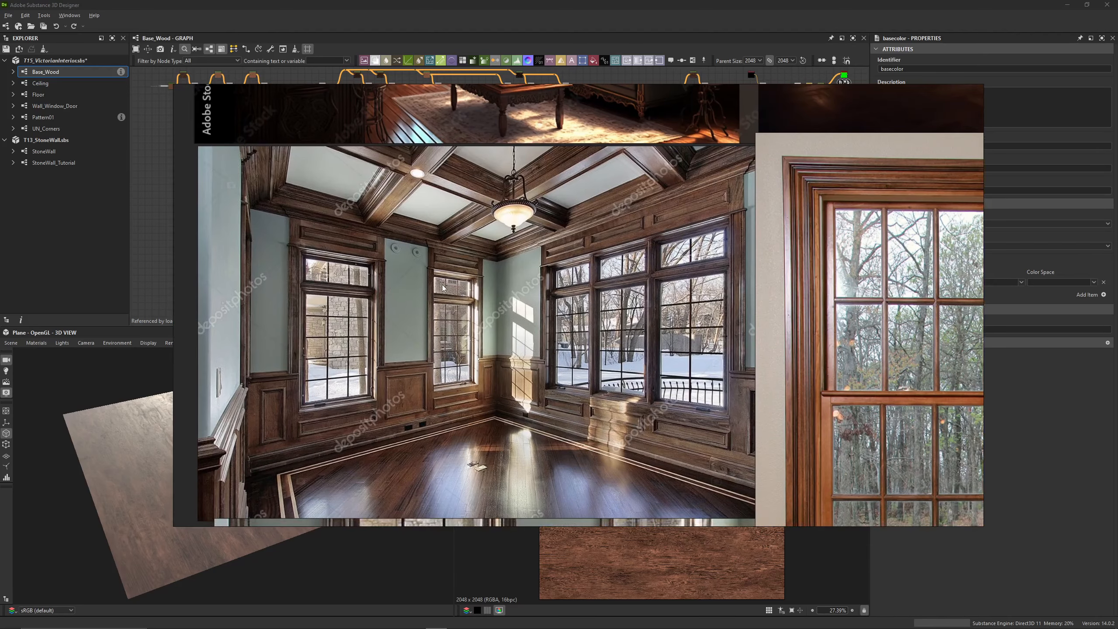
scroll(443, 288, up, 4)
middle_drag(442, 287, 482, 248)
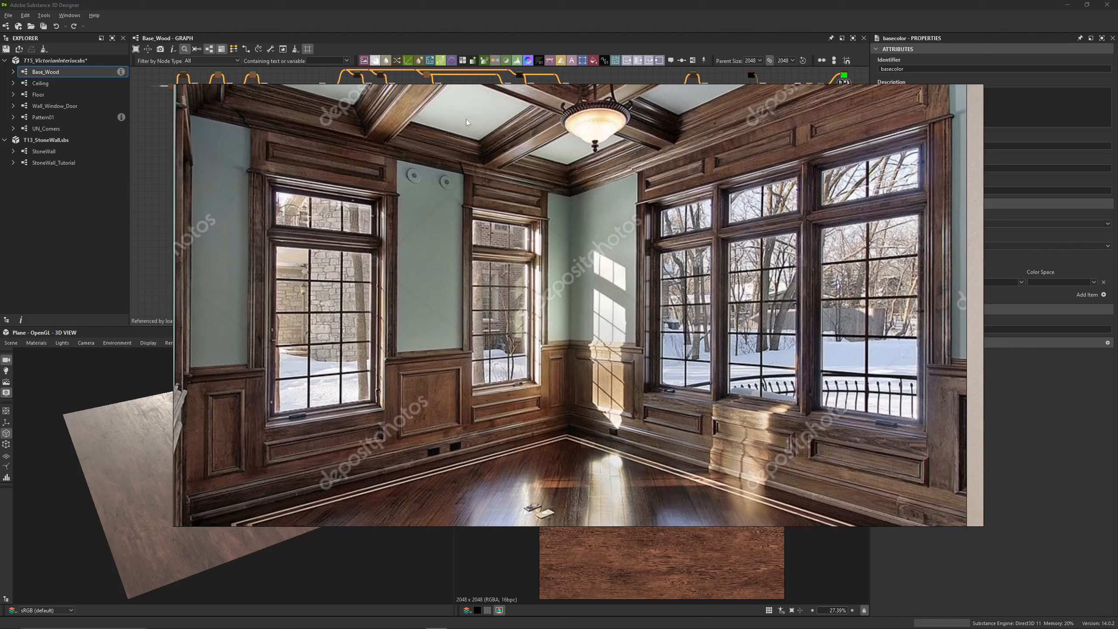
scroll(476, 333, down, 10)
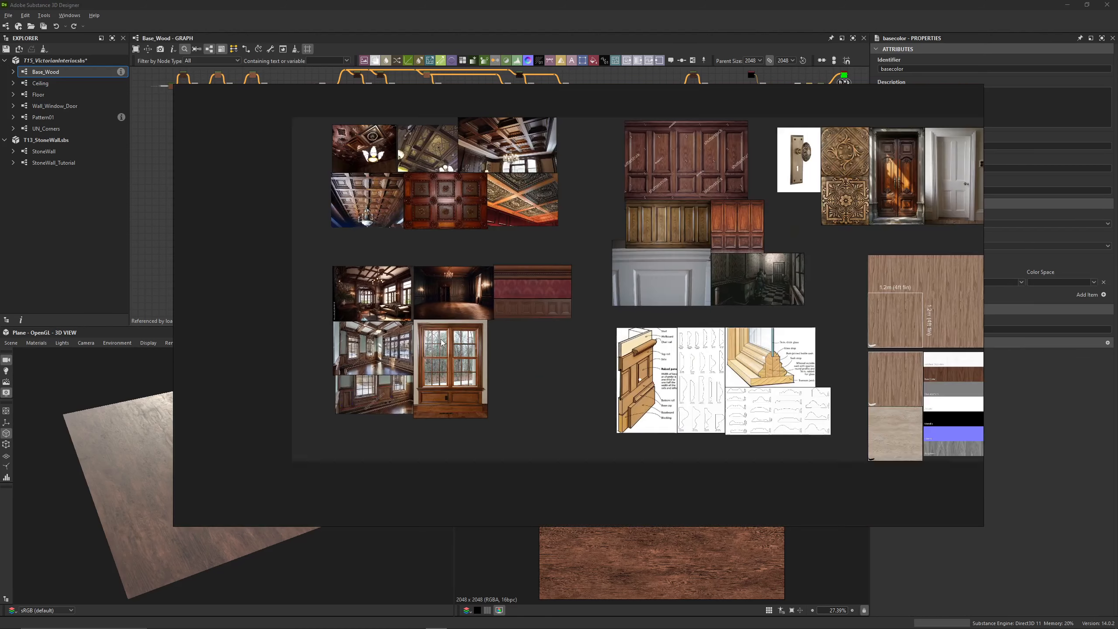
Examine the grain direction and real-world scale of the walnut and pale wood samples on the reference board
middle_drag(585, 289, 304, 269)
scroll(609, 327, up, 5)
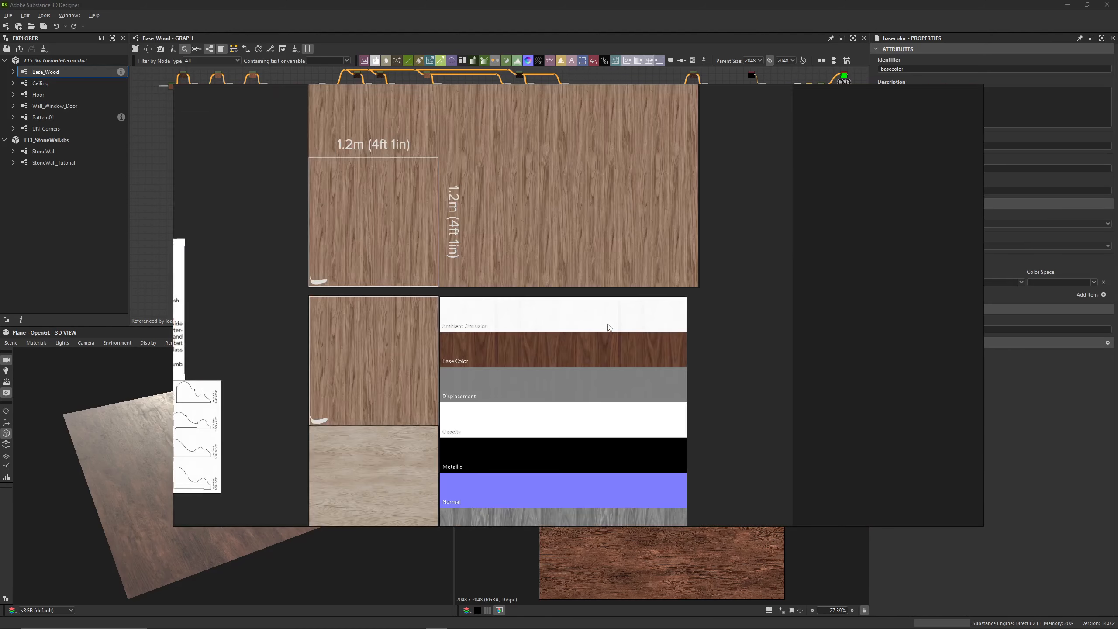
scroll(438, 278, up, 6)
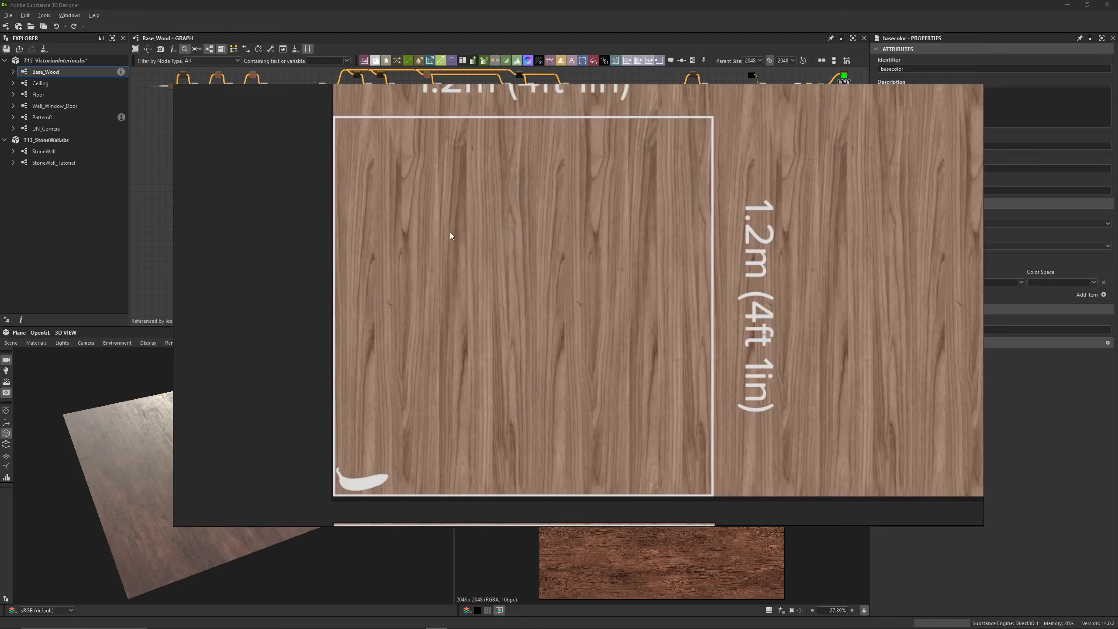
scroll(453, 312, down, 4)
middle_drag(566, 379, 543, 185)
middle_drag(535, 471, 509, 198)
scroll(474, 339, up, 3)
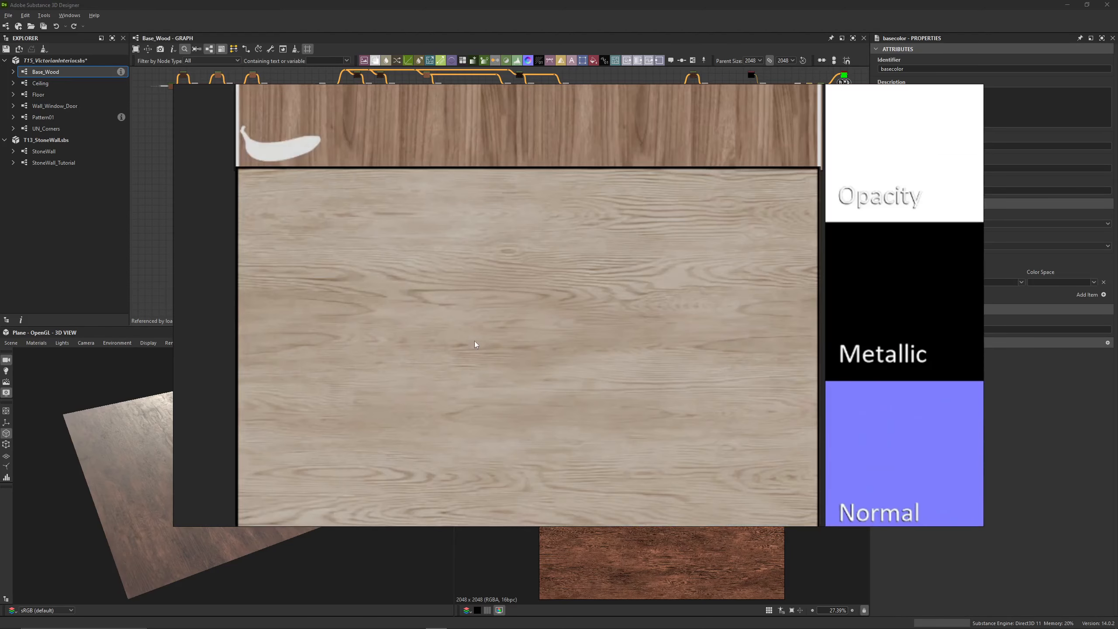
scroll(431, 255, down, 3)
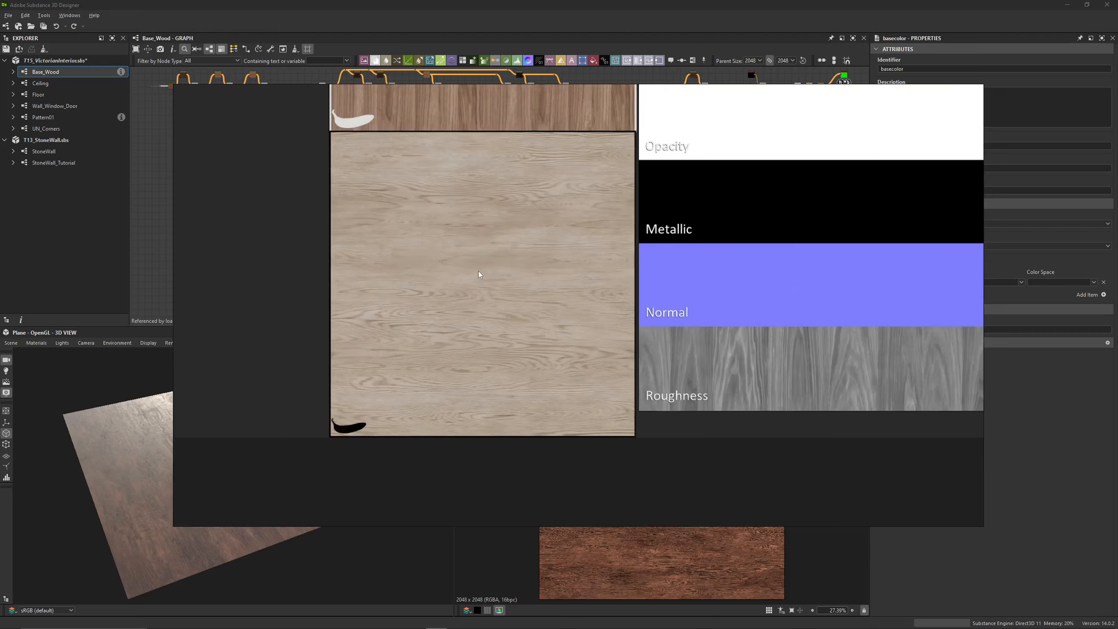
scroll(479, 272, down, 4)
Examine the wood sample's texture map strips, from ambient occlusion and base color down to roughness
middle_drag(478, 246, 620, 331)
middle_drag(678, 267, 450, 259)
scroll(450, 259, up, 4)
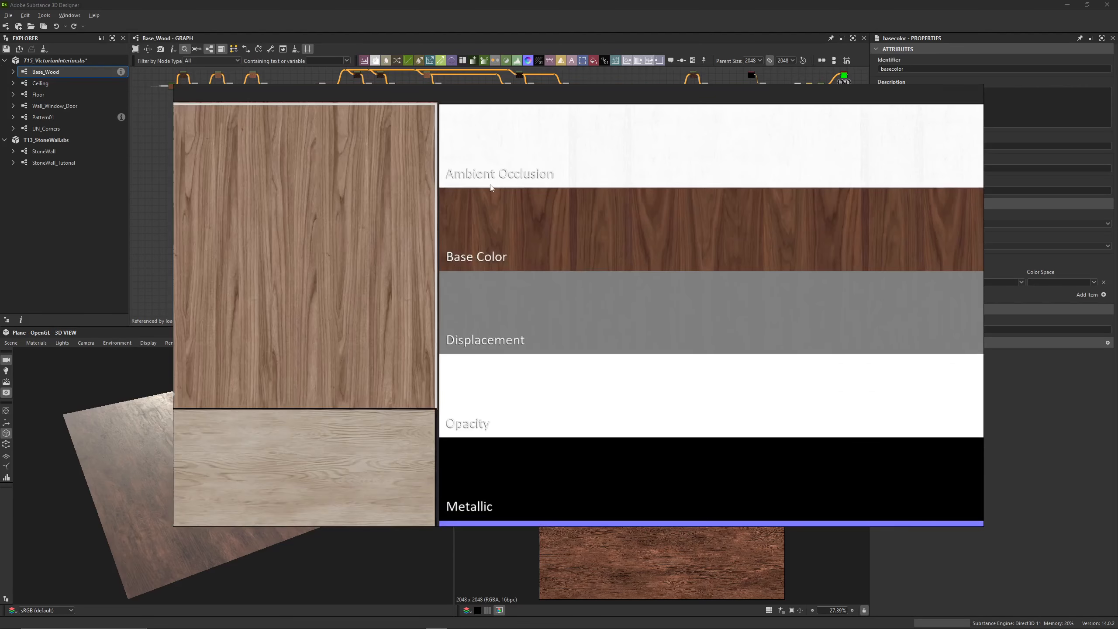
middle_drag(546, 276, 521, 198)
scroll(497, 266, up, 1)
scroll(423, 281, down, 2)
middle_drag(453, 370, 429, 226)
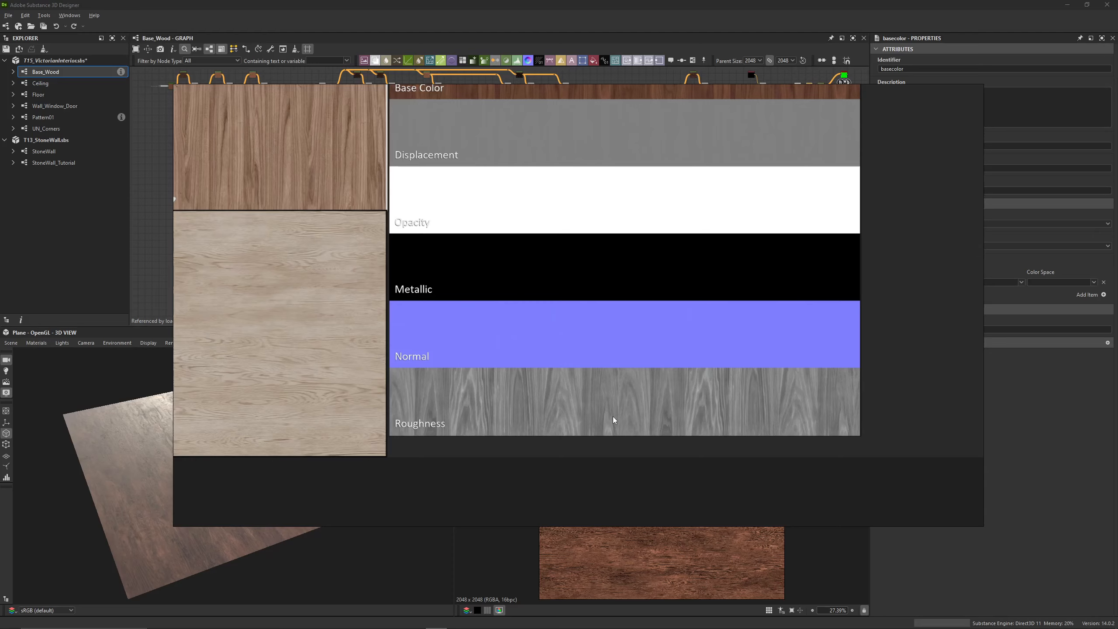
Examine the wainscot, moulding profile and window sash diagrams, and return to the Base_Wood graph in Substance 3D Designer
scroll(417, 315, down, 7)
middle_drag(378, 242, 474, 270)
scroll(423, 296, up, 5)
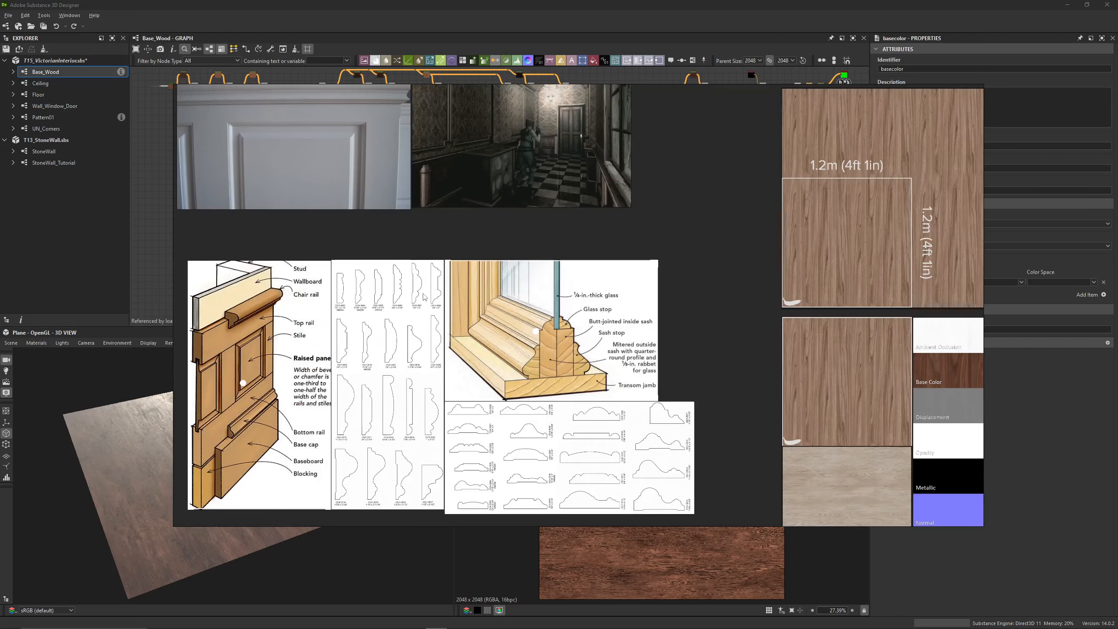
scroll(401, 343, down, 2)
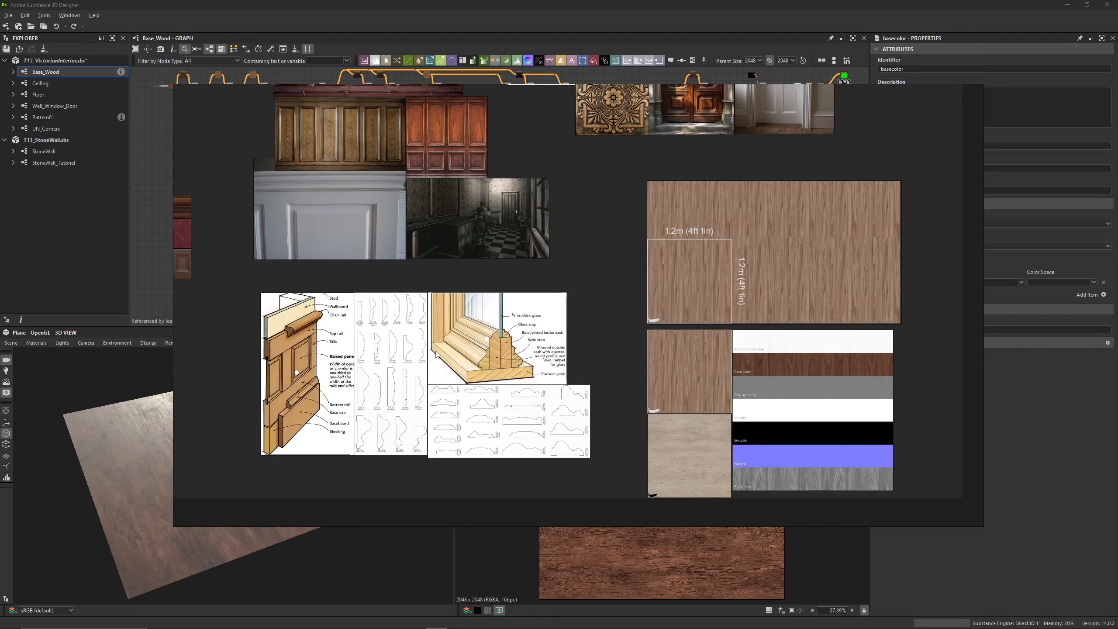
scroll(378, 248, down, 3)
middle_drag(359, 228, 500, 319)
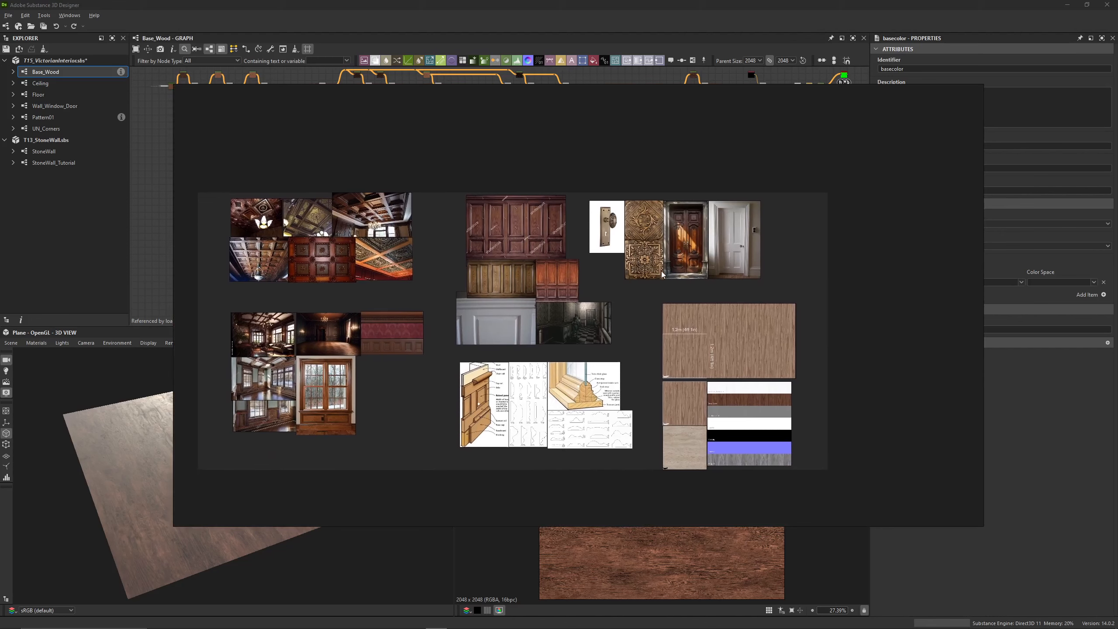
click(546, 10)
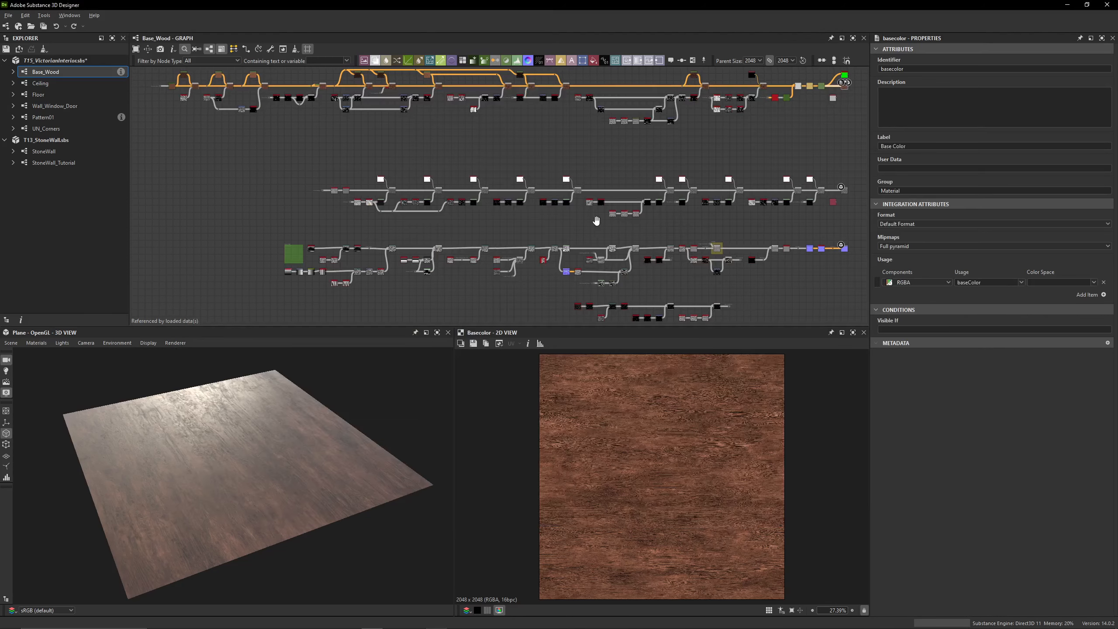
Inspect the wood plane's surface in the 3D view and read the height scale in the graph's Read Me note
mouse_move(570, 231)
middle_down()
mouse_move(484, 226)
mouse_move(569, 231)
middle_up()
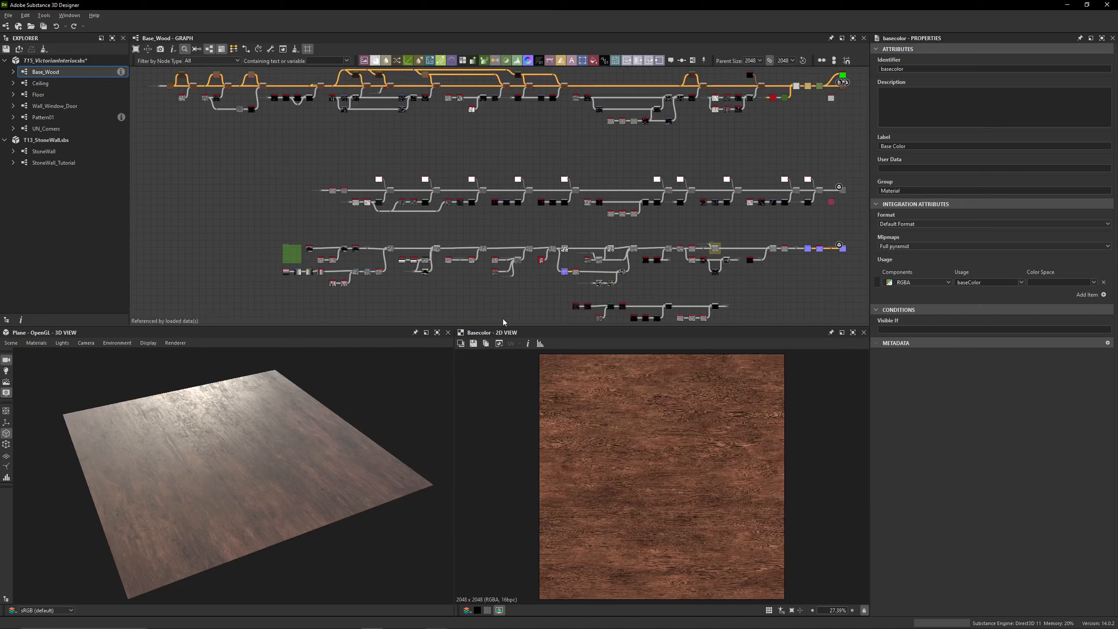
drag(186, 439, 246, 485)
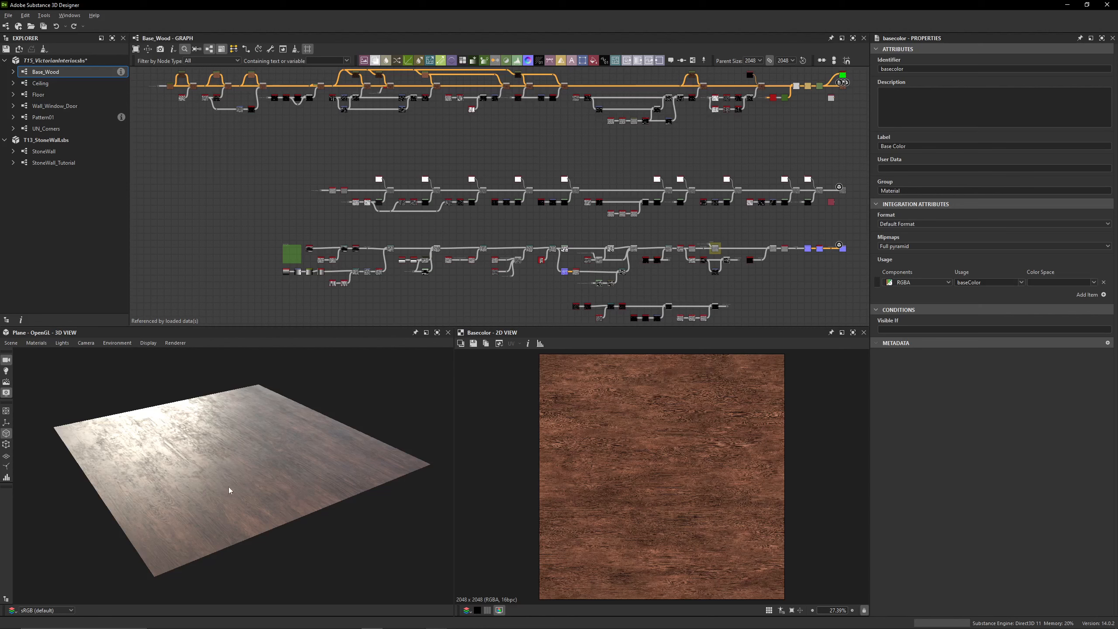
mouse_move(229, 482)
mouse_down()
mouse_move(214, 505)
mouse_move(227, 485)
mouse_up()
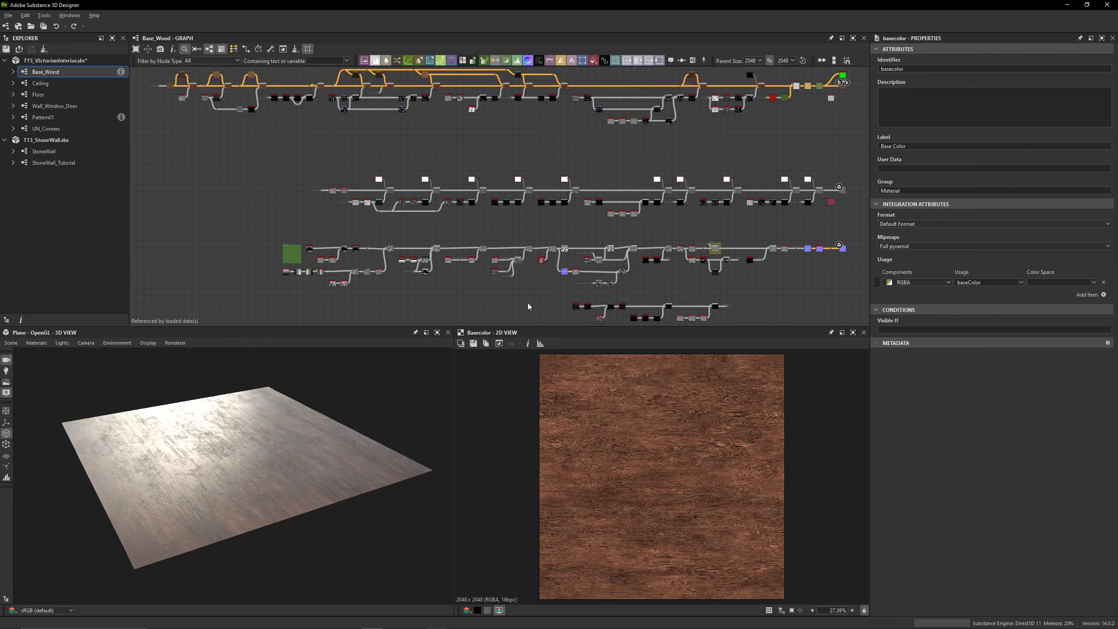
scroll(282, 253, up, 6)
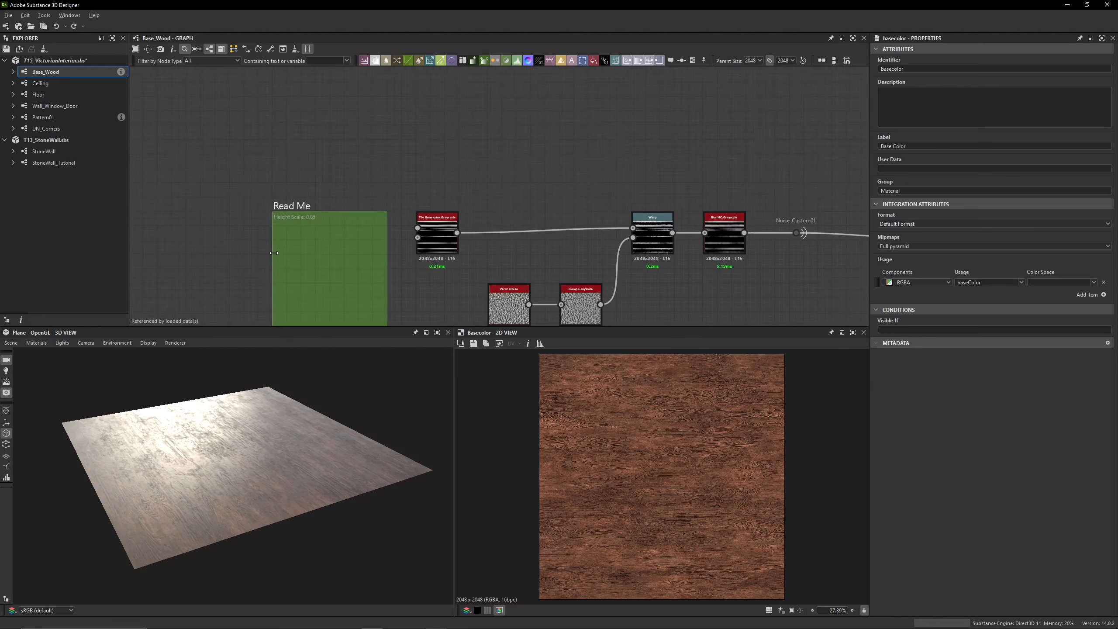
scroll(274, 253, up, 3)
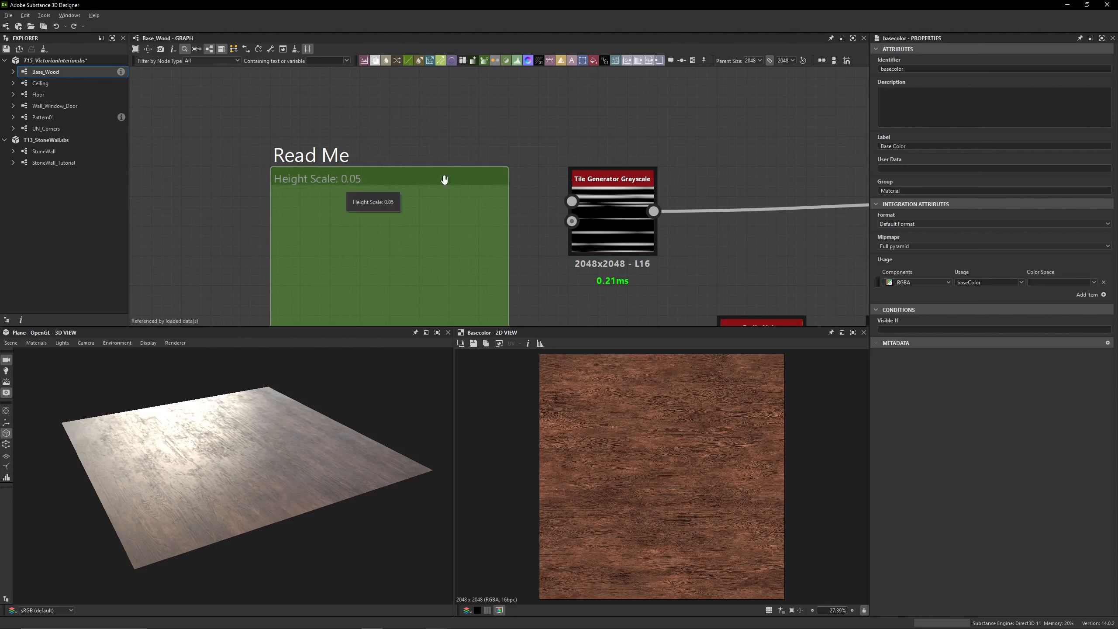
middle_drag(552, 132, 515, 140)
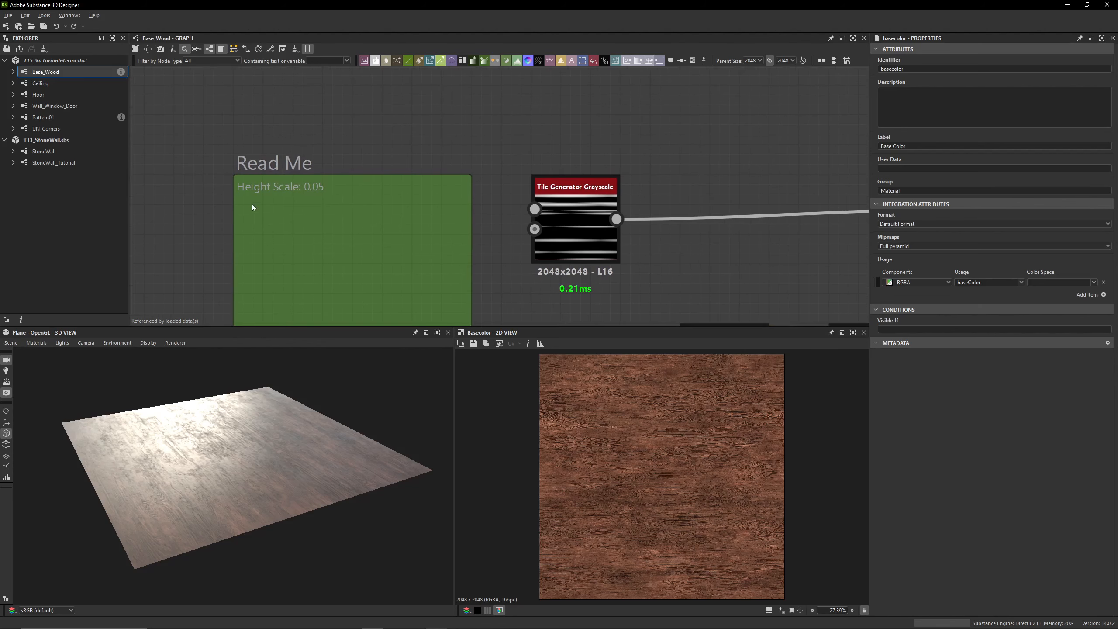
Select Plane as the preview mesh in the 3D view and inspect the wood surface's reflections from another angle
click(11, 343)
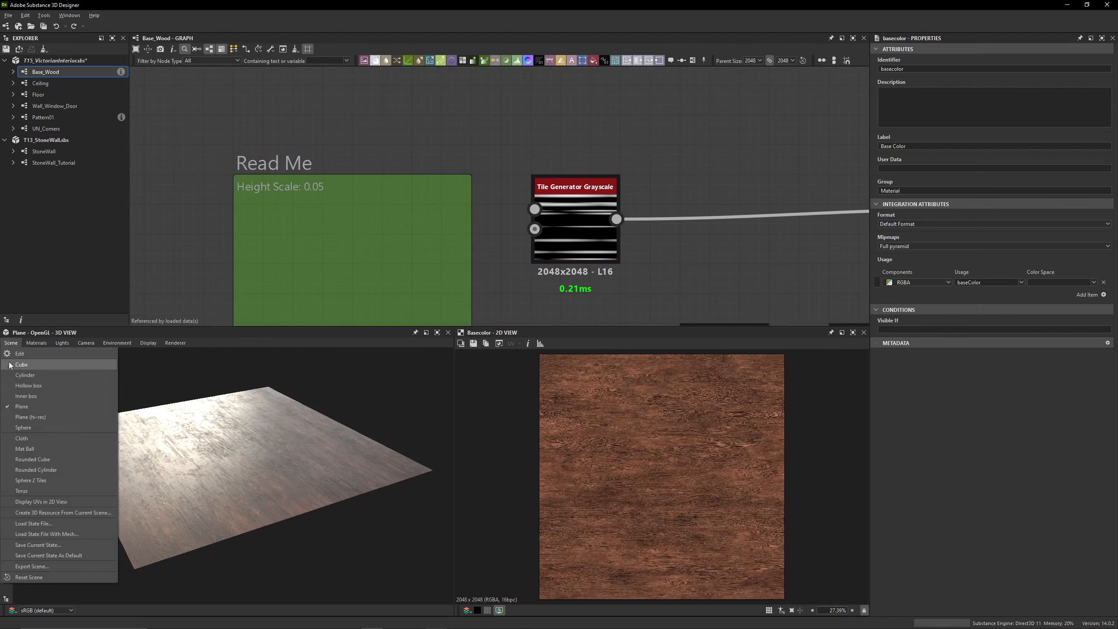
click(27, 411)
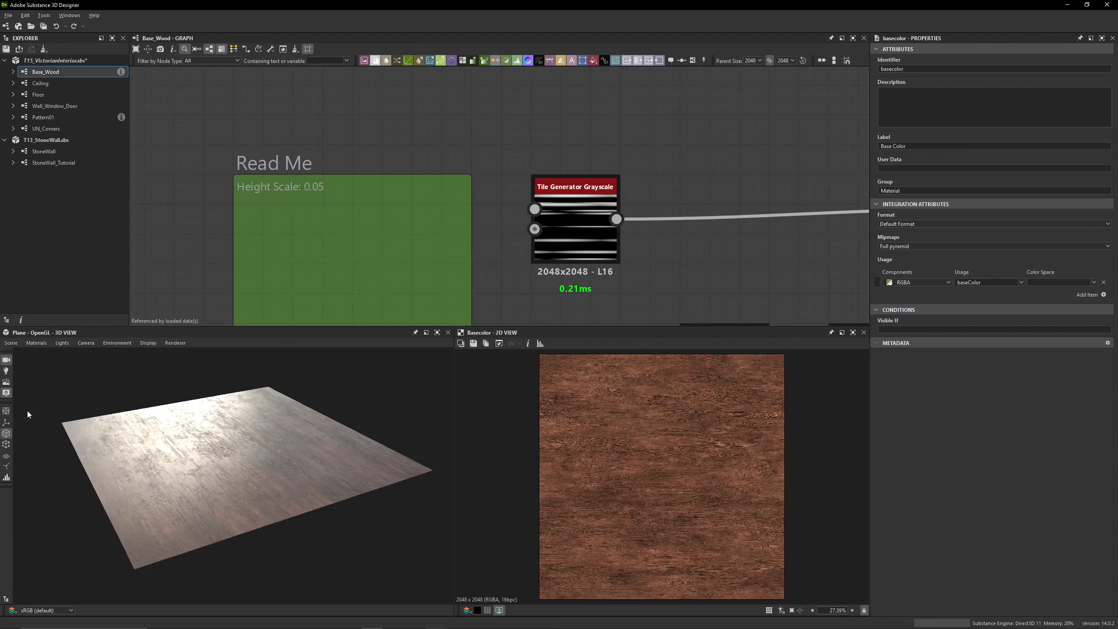
drag(159, 460, 180, 474)
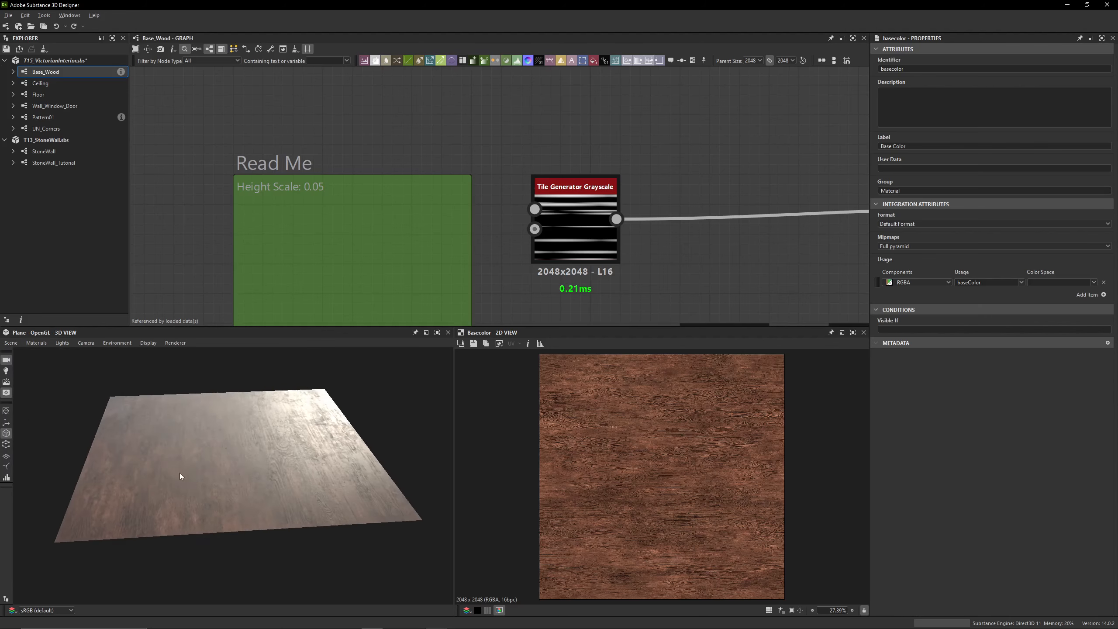
Survey the Base_Wood graph from the Read Me note along its node chains to the material outputs
scroll(651, 201, down, 6)
middle_drag(496, 185, 176, 185)
scroll(366, 184, down, 3)
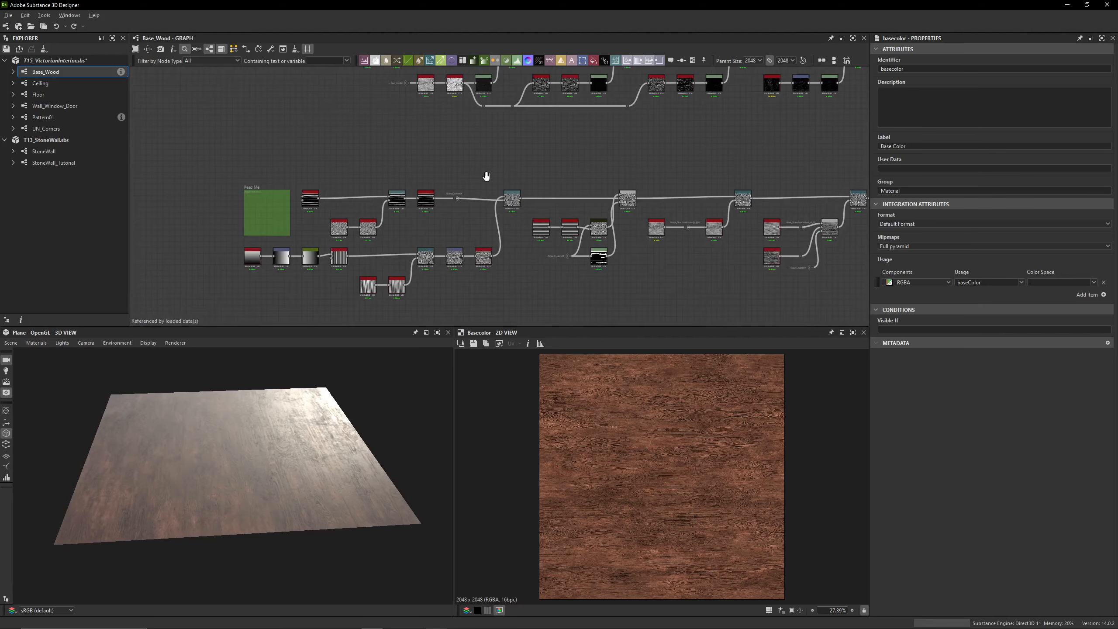
middle_drag(617, 158, 150, 239)
scroll(229, 234, down, 4)
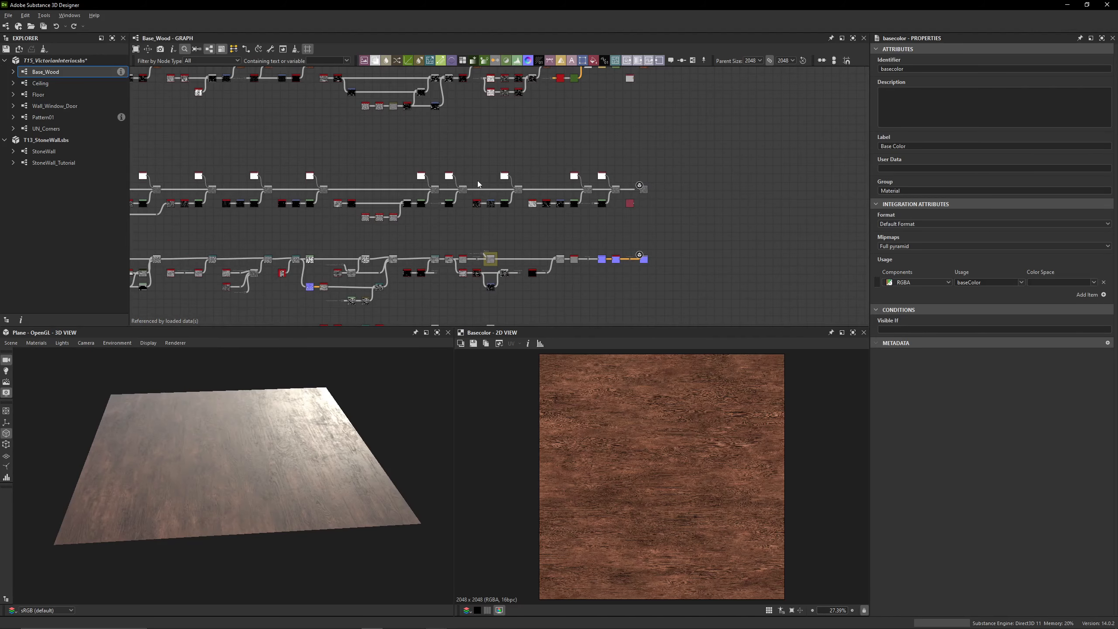
middle_drag(478, 182, 388, 308)
scroll(556, 198, up, 6)
drag(510, 216, 536, 156)
scroll(541, 265, down, 4)
middle_drag(539, 286, 530, 88)
scroll(493, 226, up, 3)
middle_drag(533, 166, 580, 157)
scroll(580, 157, down, 5)
scroll(476, 265, up, 6)
drag(531, 166, 480, 299)
Inspect the Histogram Range node before Final_Height and the normal nodes that follow it up to the output
click(519, 173)
drag(508, 250, 486, 320)
key(ctrl+z)
scroll(500, 283, up, 1)
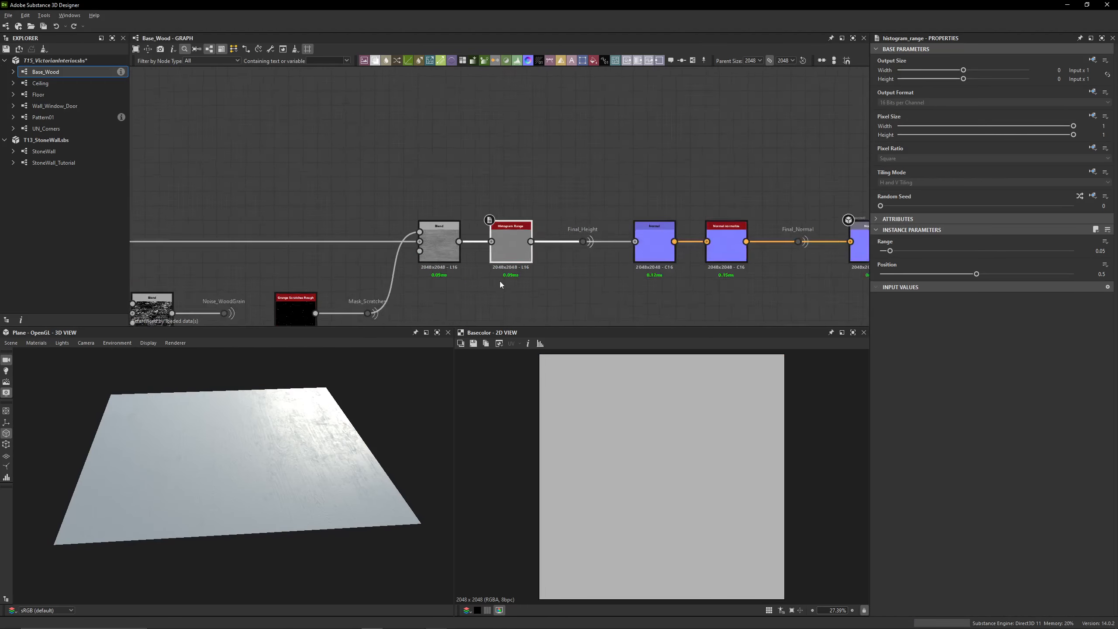
middle_drag(500, 282, 511, 266)
click(583, 146)
scroll(584, 145, down, 1)
middle_drag(583, 148, 538, 195)
drag(535, 196, 803, 274)
click(812, 185)
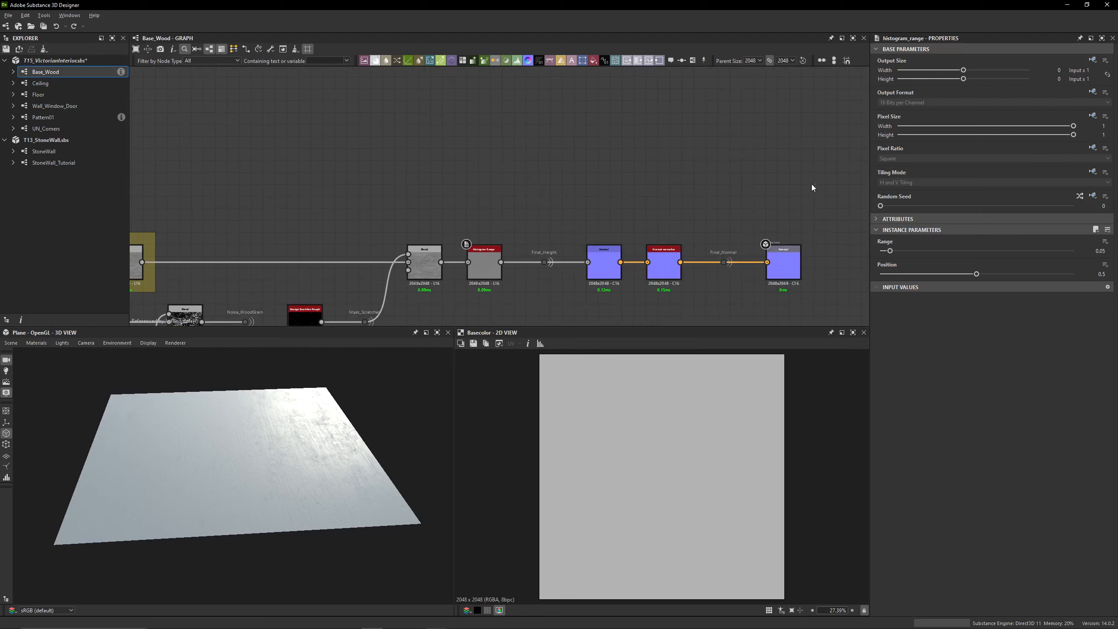
Examine the output ends of the node chains above the height and normal chain
drag(812, 188, 581, 273)
click(543, 191)
drag(784, 220, 585, 273)
scroll(602, 225, down, 3)
middle_drag(519, 72, 516, 171)
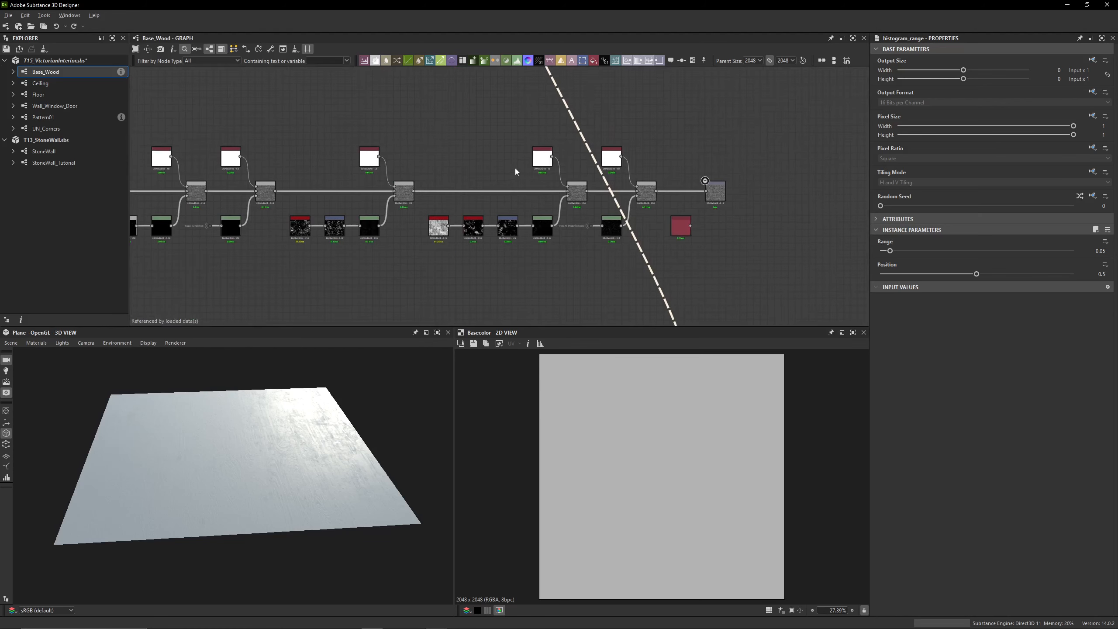
scroll(515, 171, down, 2)
middle_drag(470, 82, 467, 180)
scroll(467, 179, down, 1)
middle_drag(480, 244, 617, 178)
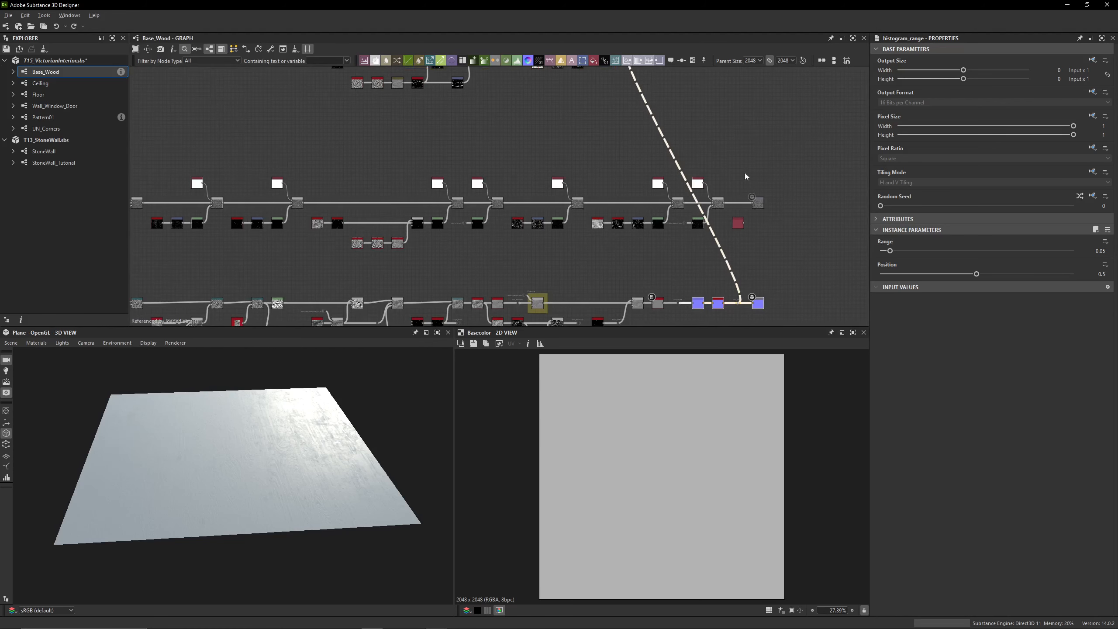
middle_drag(746, 176, 469, 236)
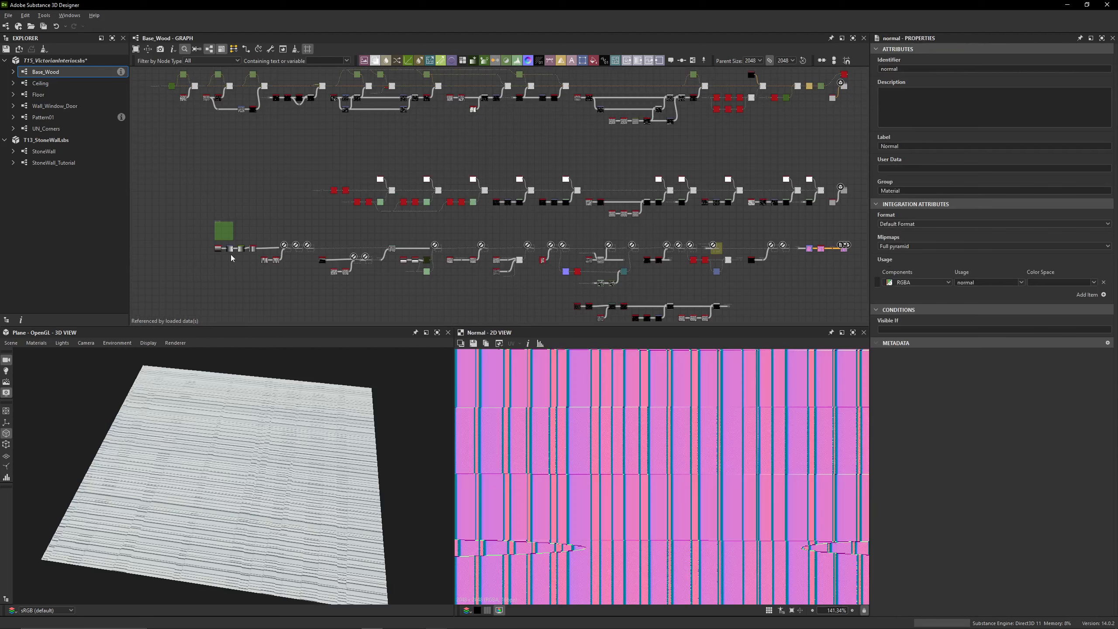
Find the start of the height chain below the Read Me note and preview its Gradient Linear 1 node in 2D
scroll(248, 247, up, 2)
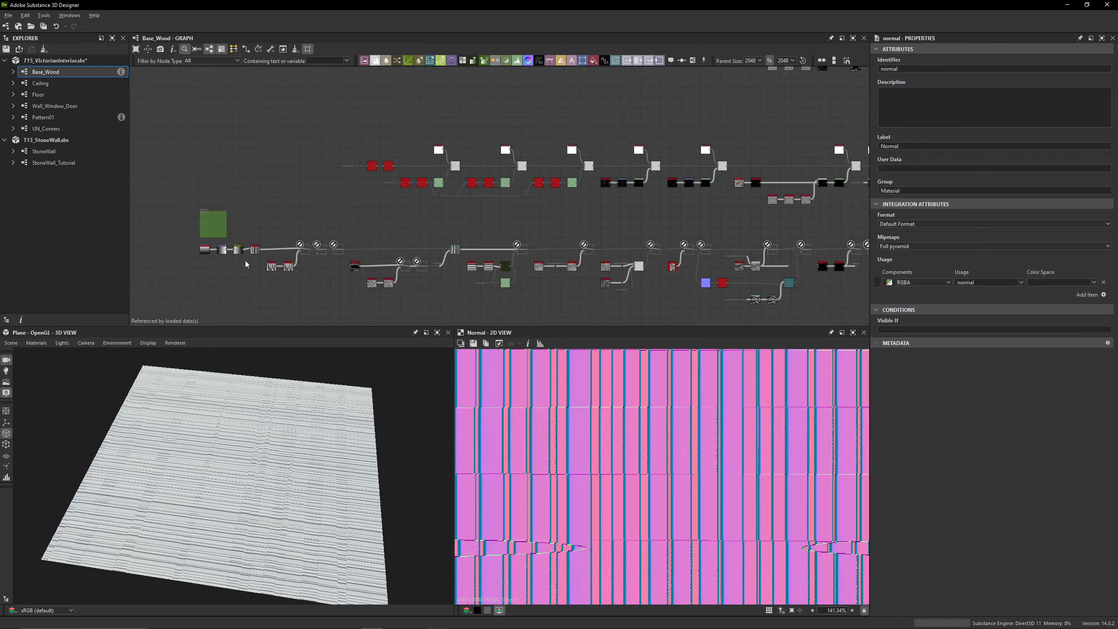
middle_drag(244, 261, 315, 247)
drag(221, 225, 410, 283)
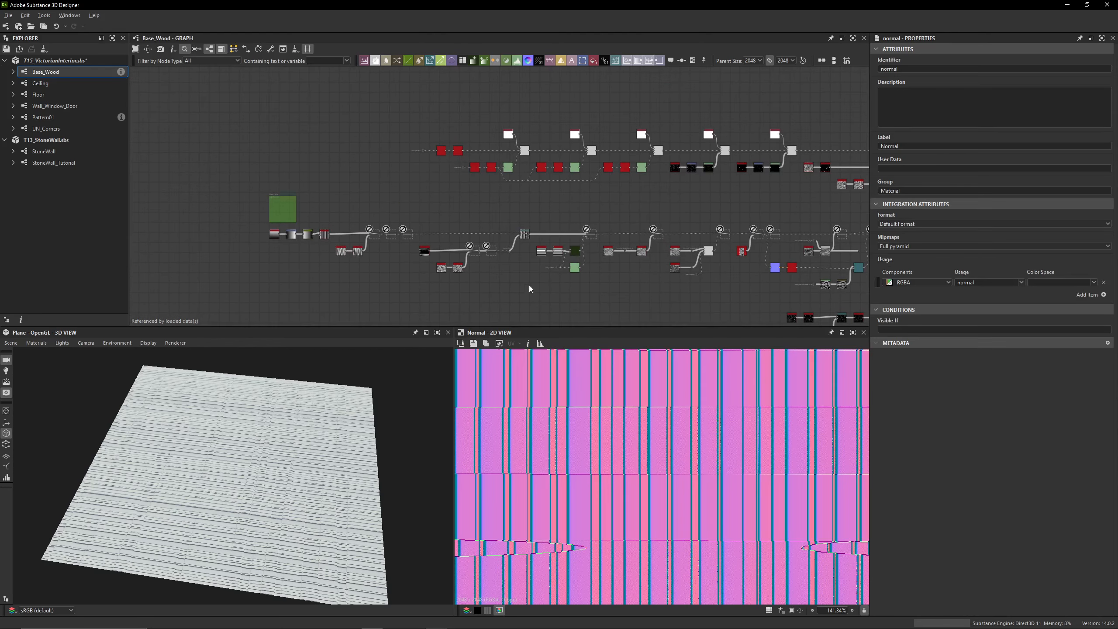
drag(529, 285, 277, 232)
middle_drag(580, 207, 523, 181)
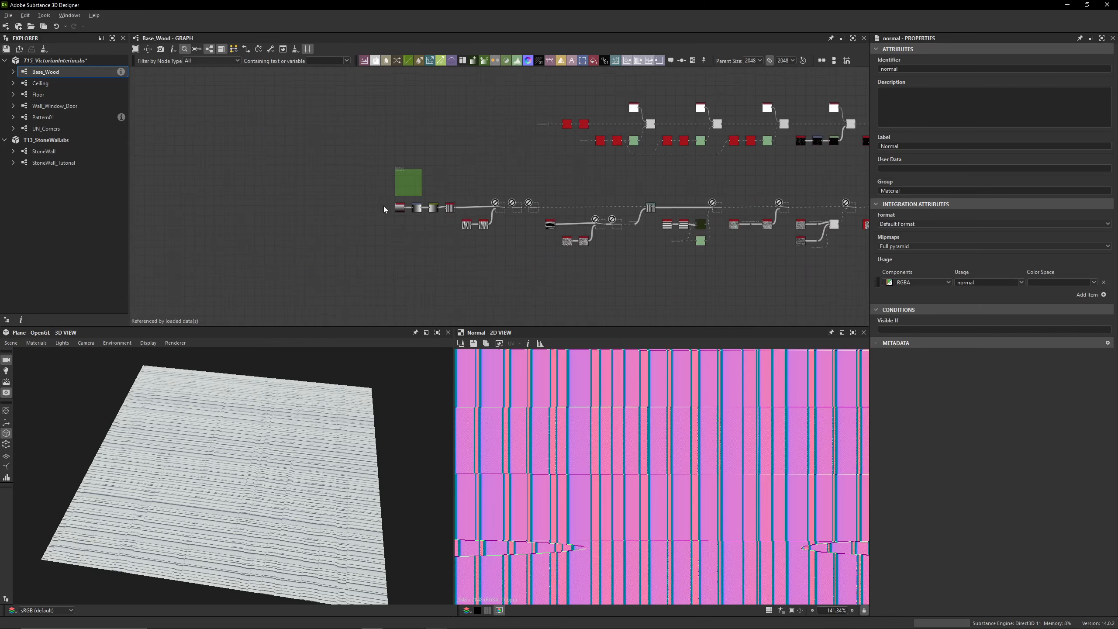
scroll(401, 212, up, 8)
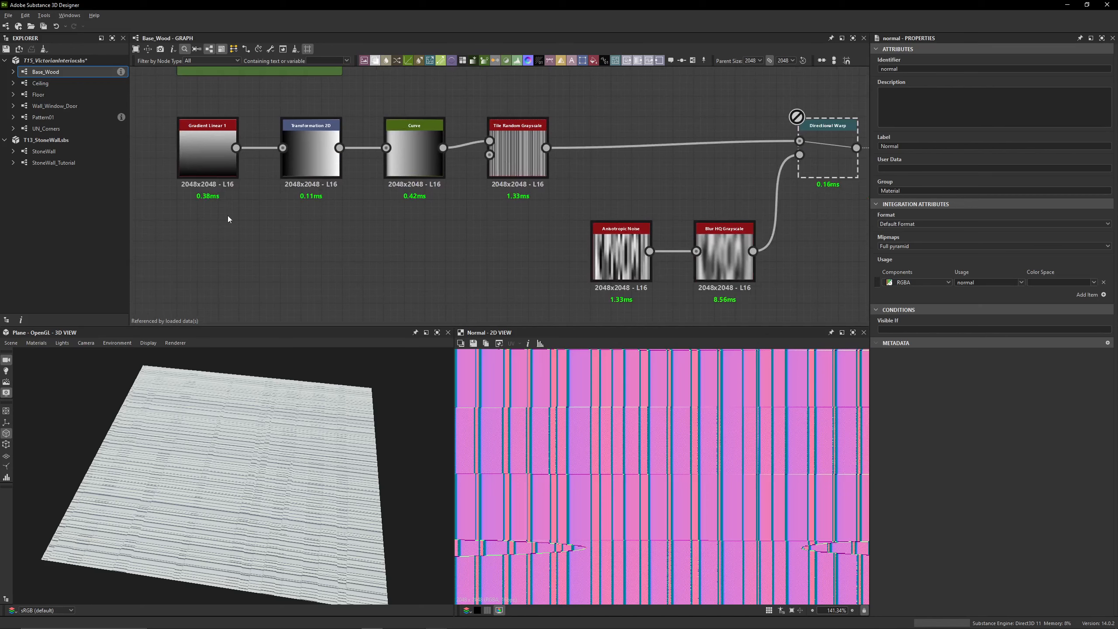
middle_drag(243, 201, 301, 224)
double_click(265, 189)
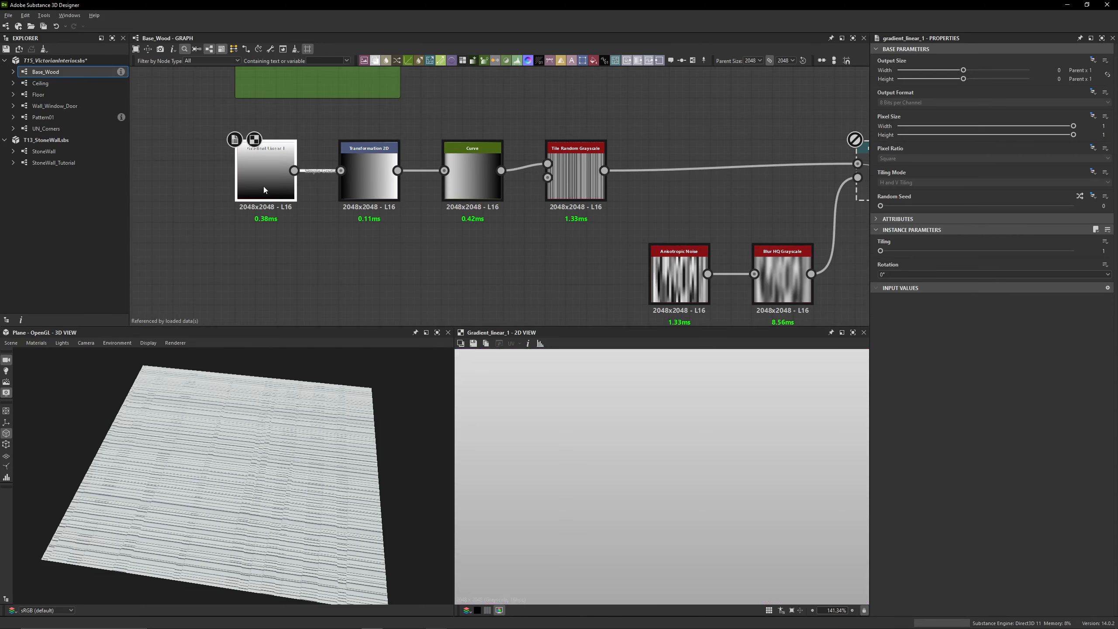
Preview the Transformation 2D node, check its matrix values and rotation options, and open the Curve node's settings
middle_drag(388, 226, 300, 219)
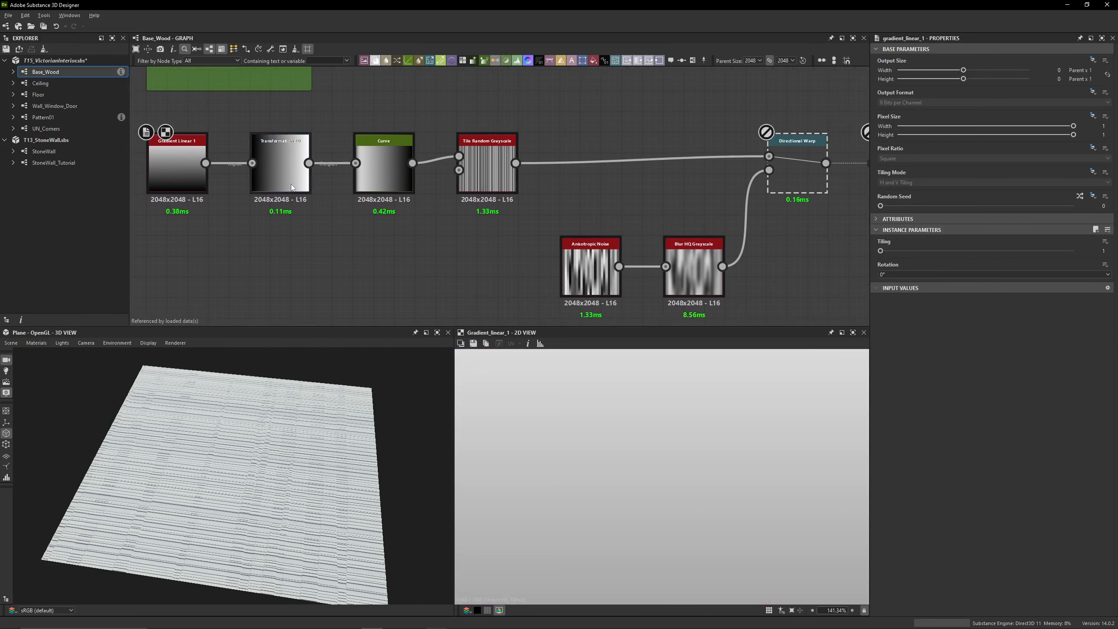
double_click(292, 187)
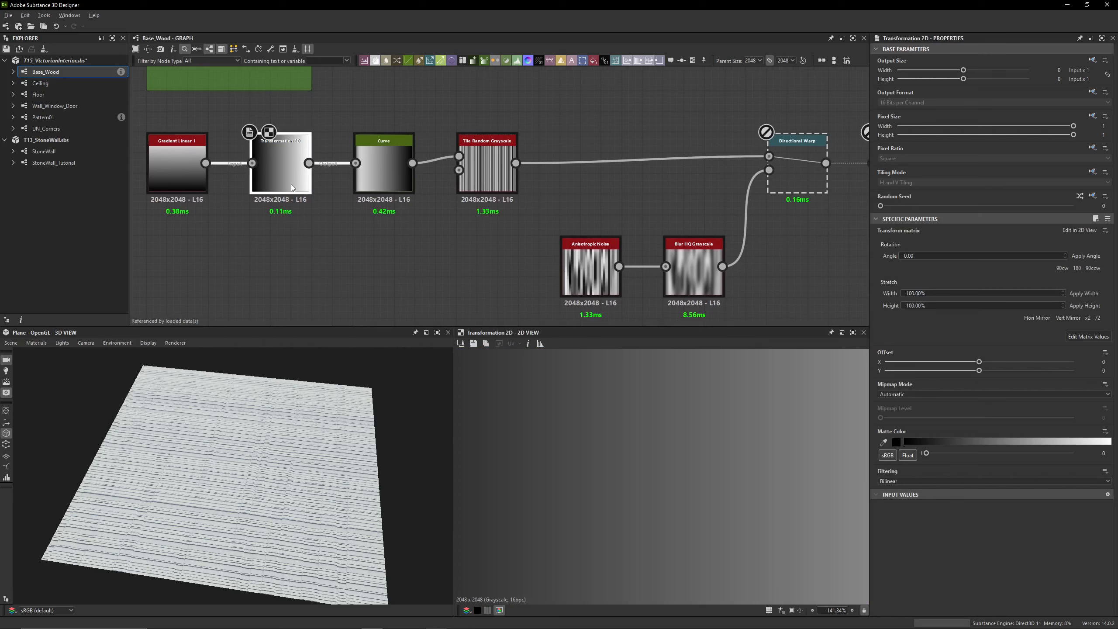
click(1088, 336)
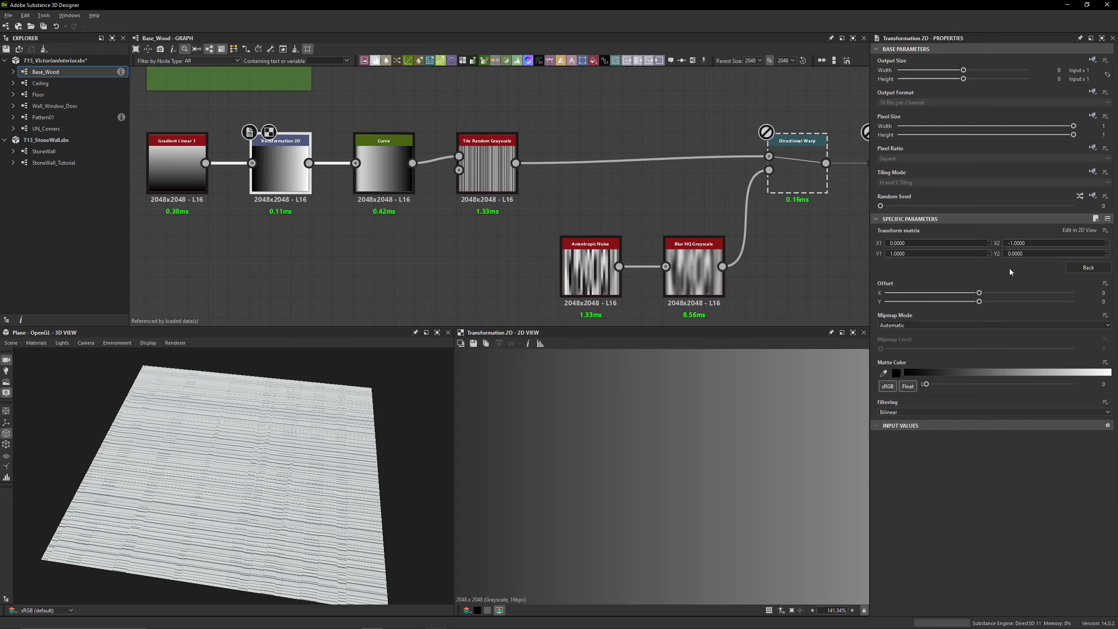
click(1074, 268)
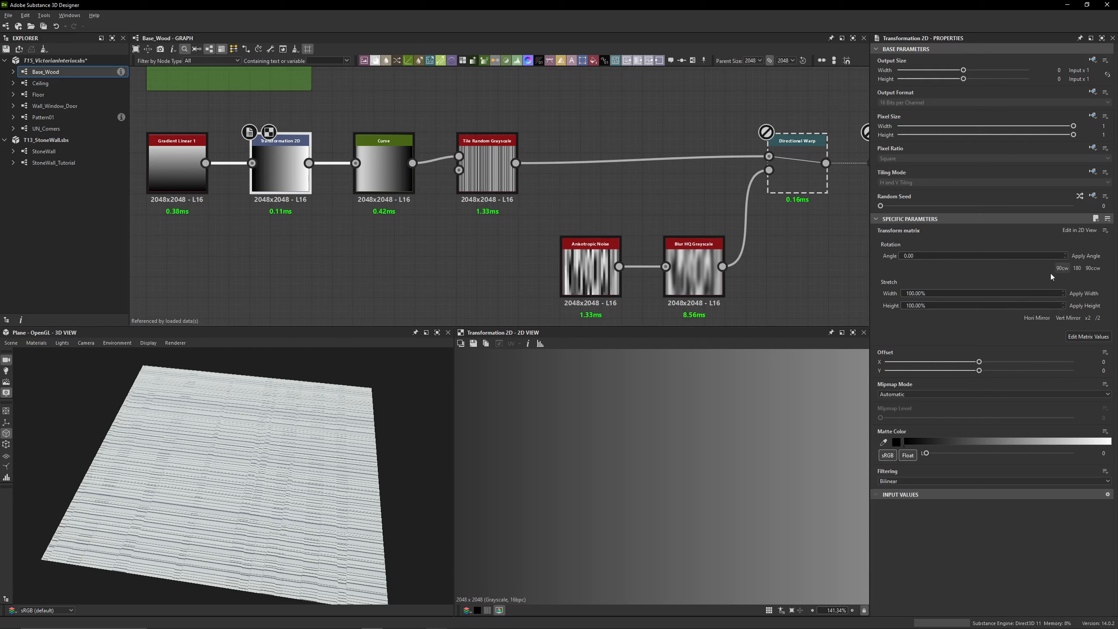
click(376, 185)
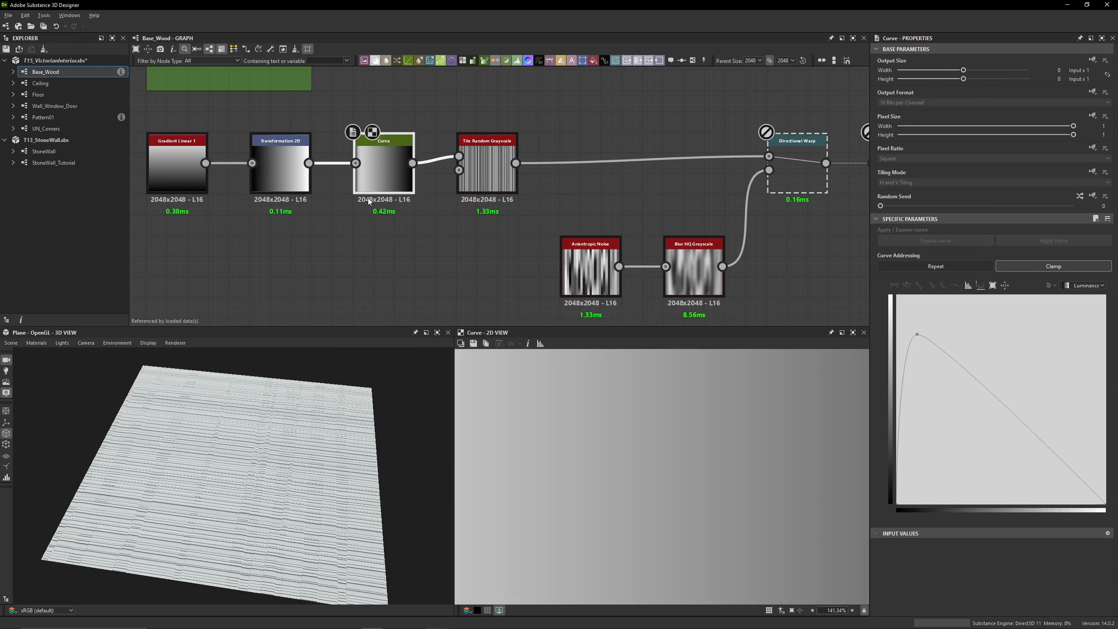
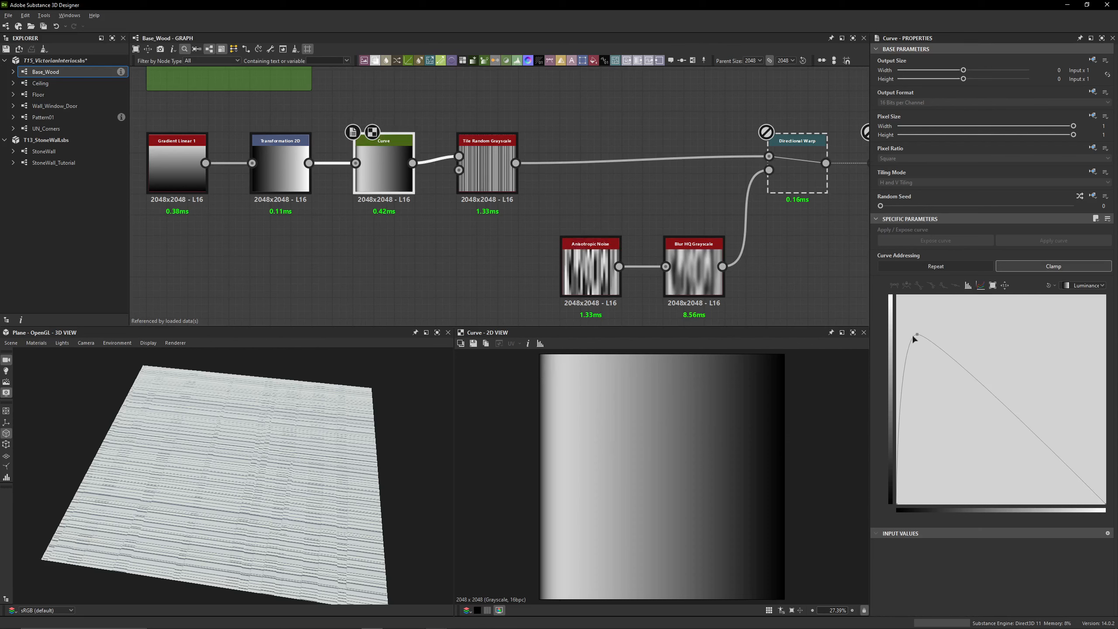
Follow the height chain past the Curve node and preview the Tile Random Grayscale node in 2D
drag(416, 237, 436, 217)
drag(433, 213, 433, 213)
middle_drag(541, 213, 388, 192)
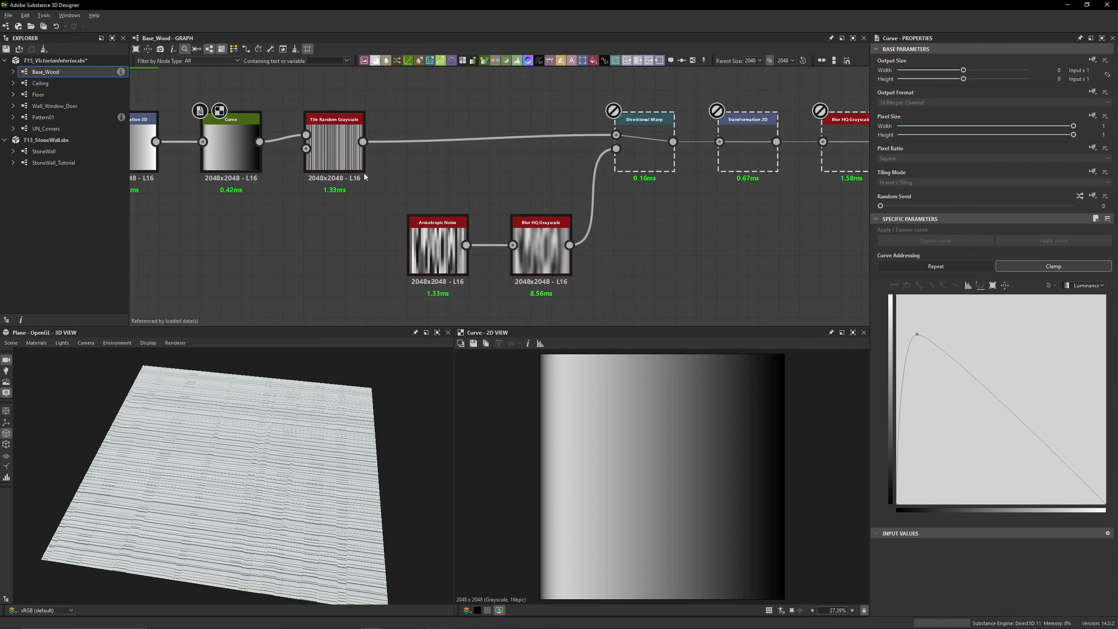
click(365, 223)
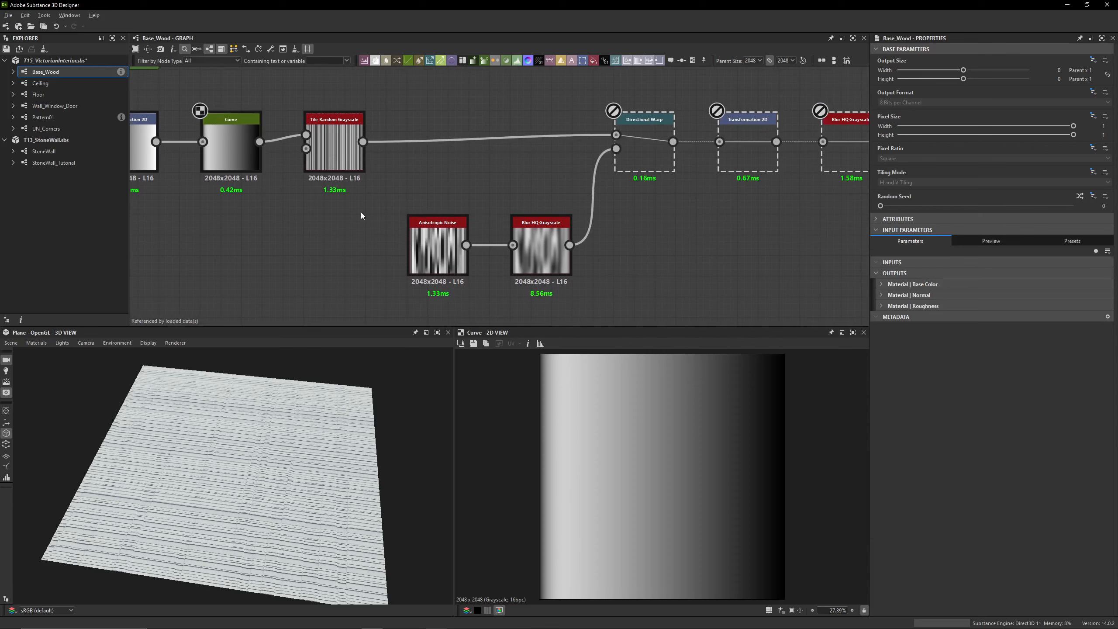
click(325, 152)
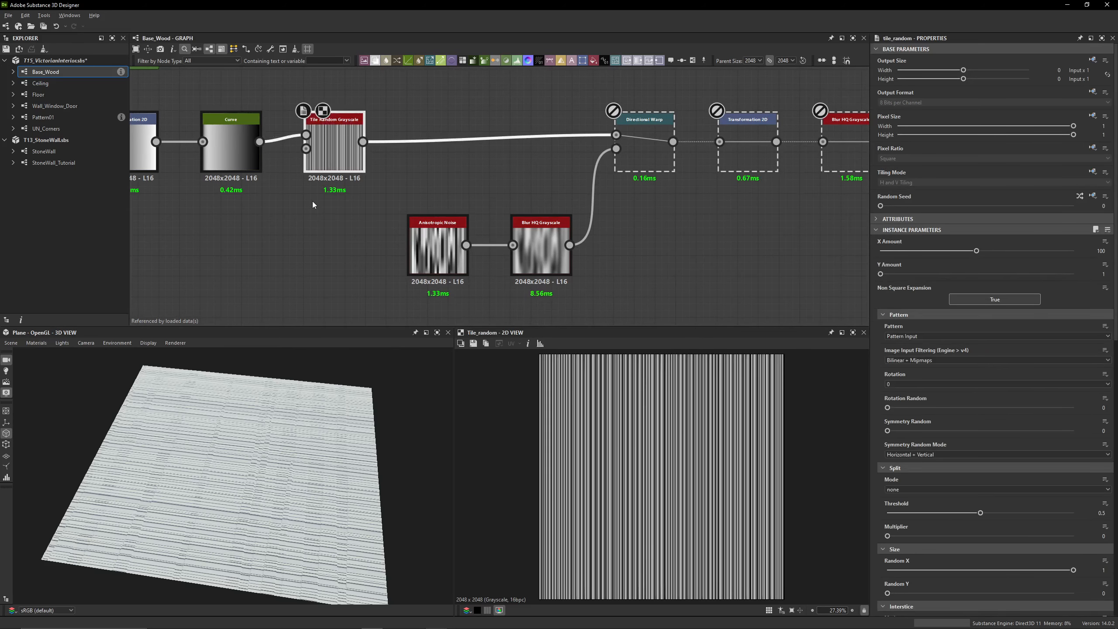
Check the Tile Random Grayscale node's X Amount and Y Amount and examine its stripes up close in 2D
middle_drag(321, 213, 447, 247)
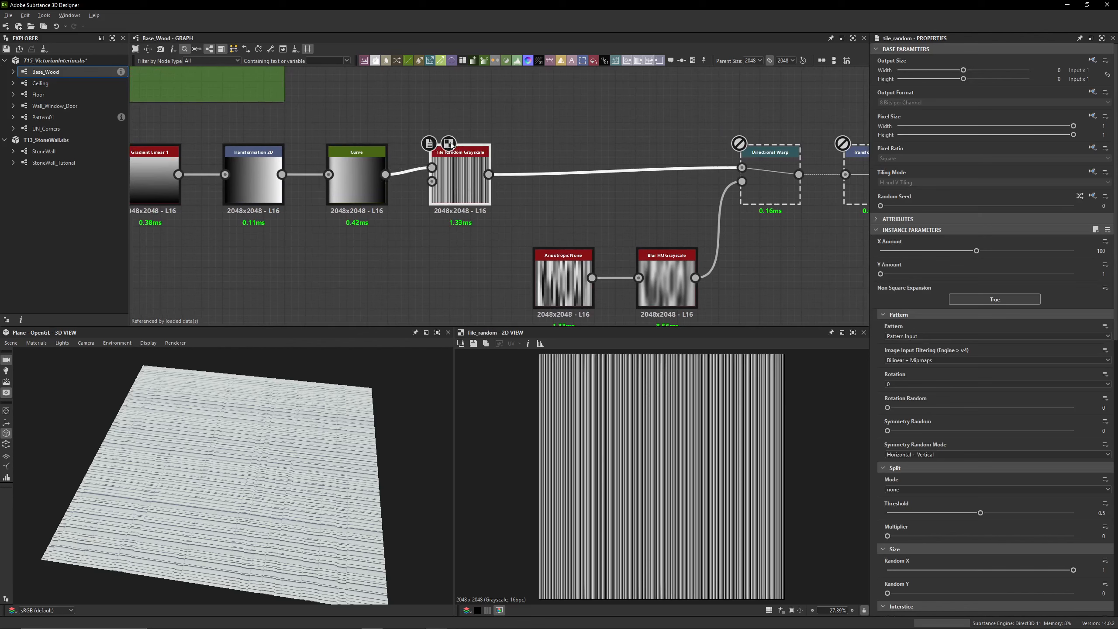
scroll(451, 145, up, 5)
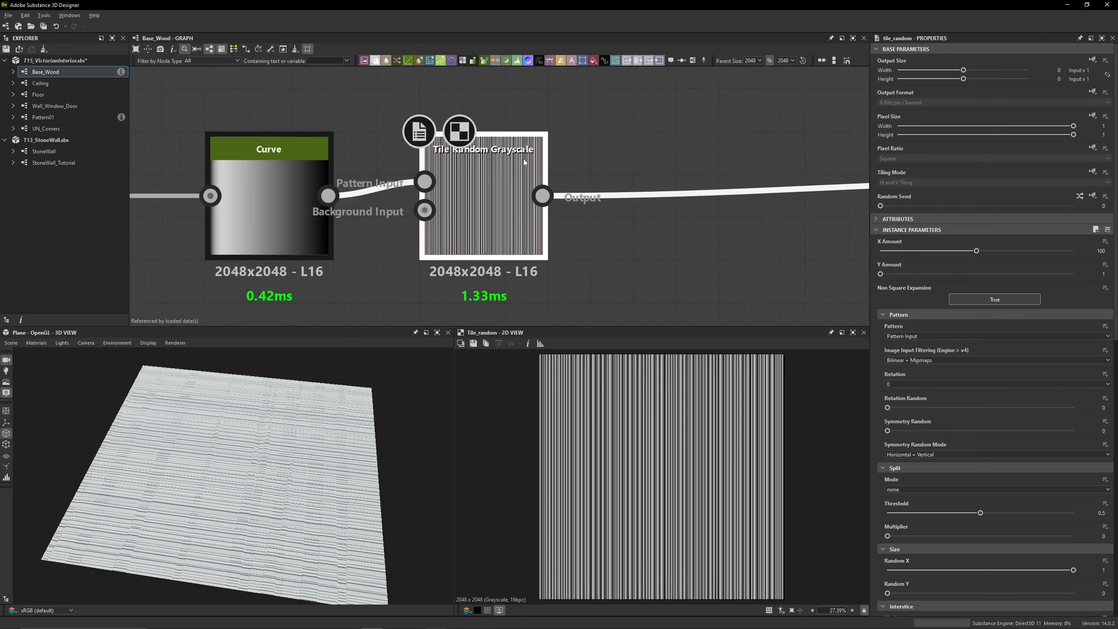
middle_drag(524, 162, 467, 112)
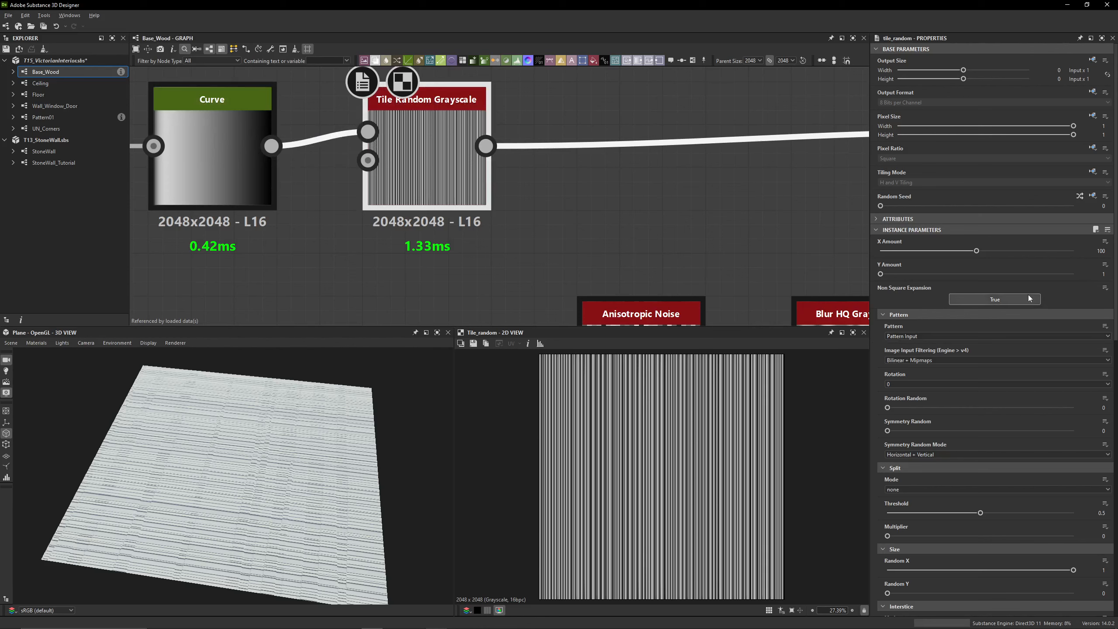
click(1102, 250)
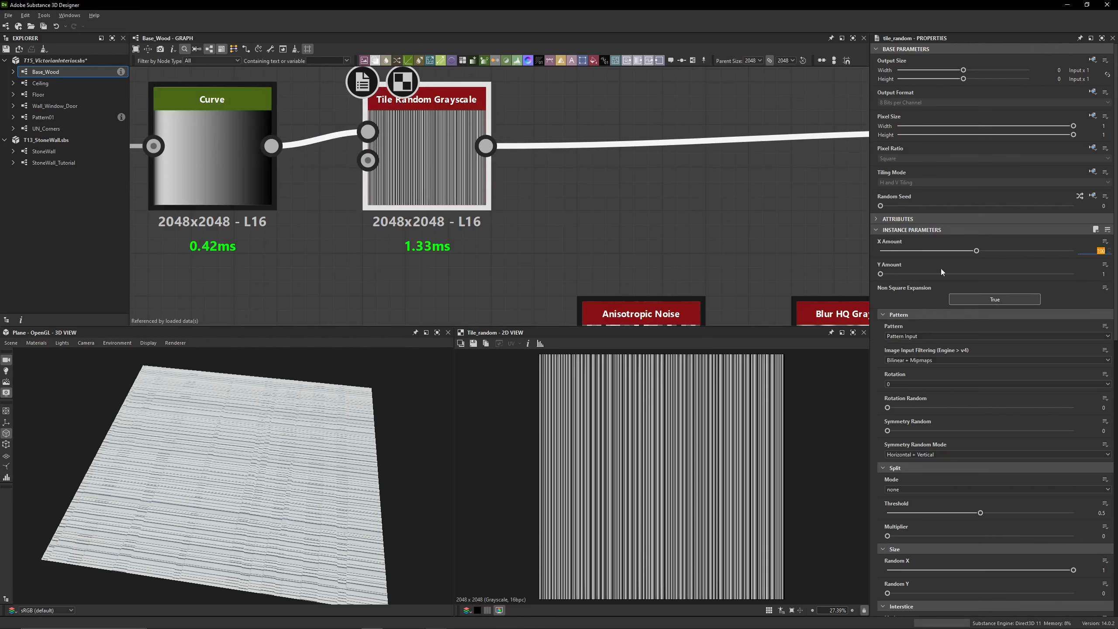
key(Tab)
scroll(611, 406, up, 4)
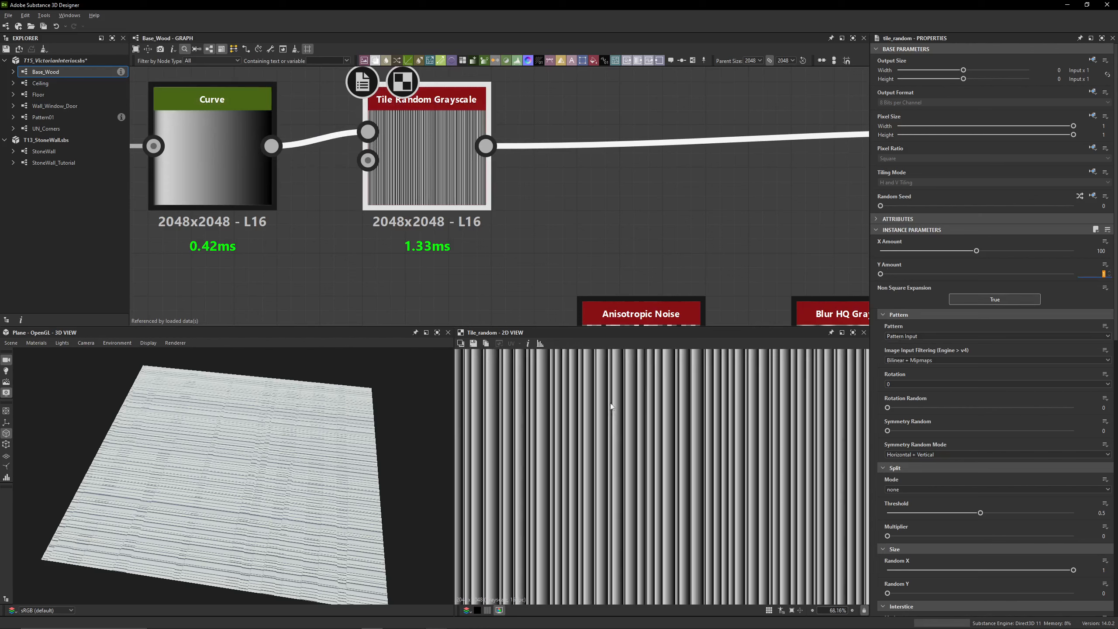
scroll(611, 406, up, 5)
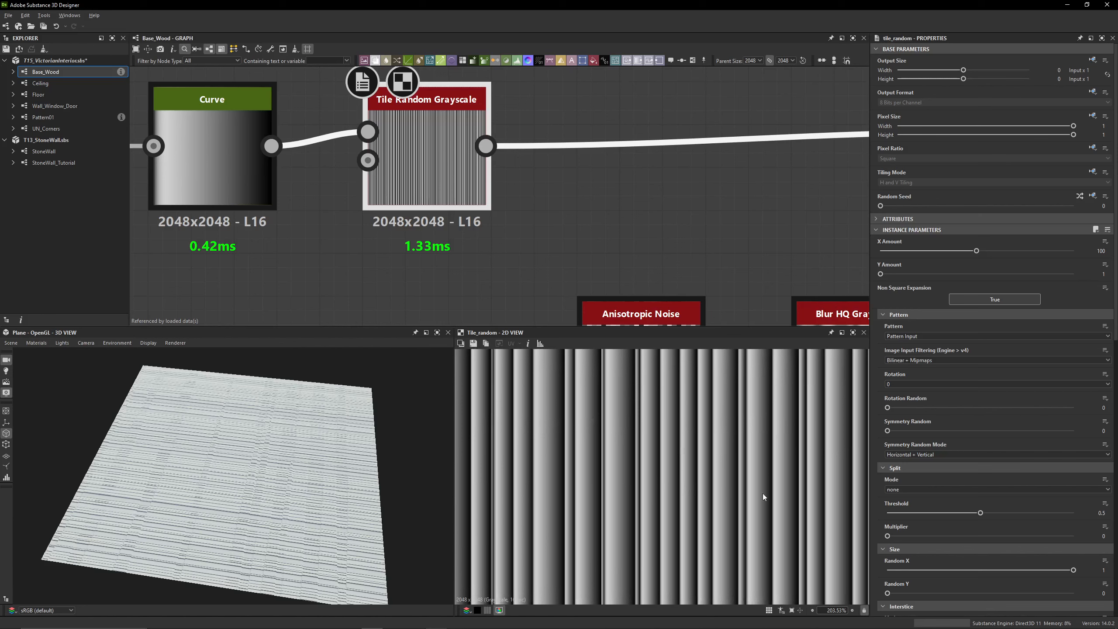
Compare the Tile Random Grayscale node's Pattern, Split, Size and Interstice settings with its stripes in 2D
scroll(720, 458, down, 2)
scroll(879, 344, down, 5)
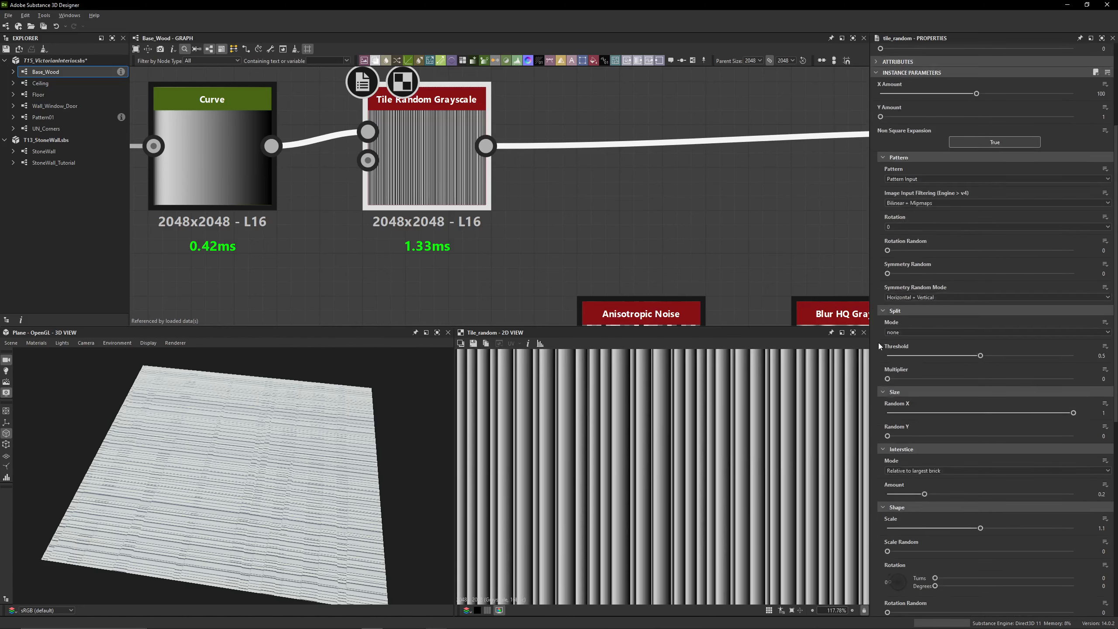
scroll(879, 343, down, 1)
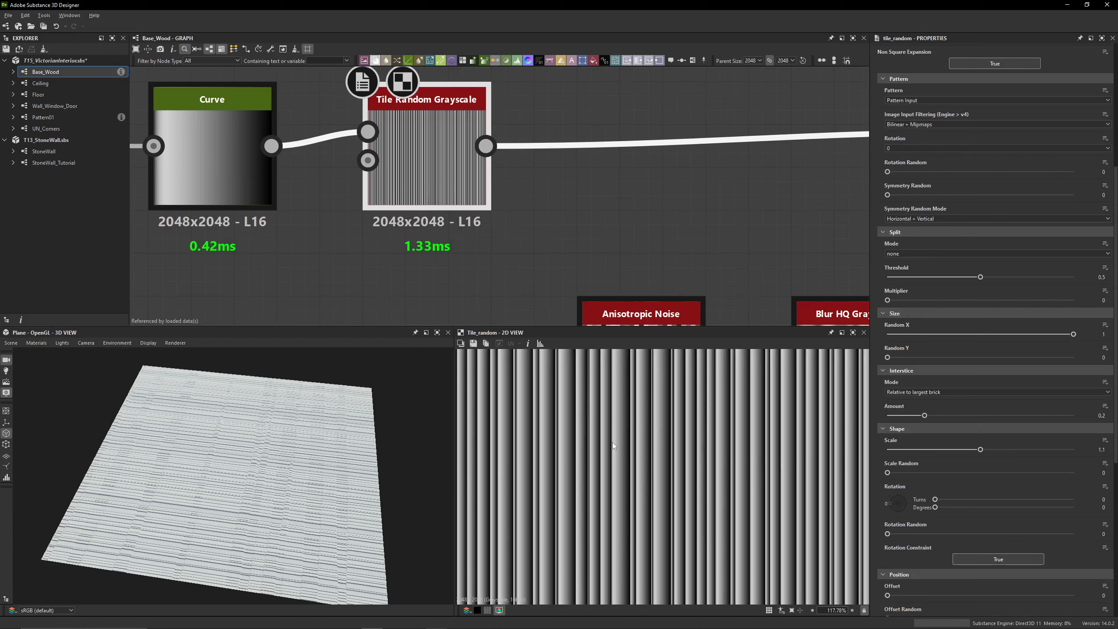
scroll(614, 447, up, 3)
scroll(622, 422, down, 3)
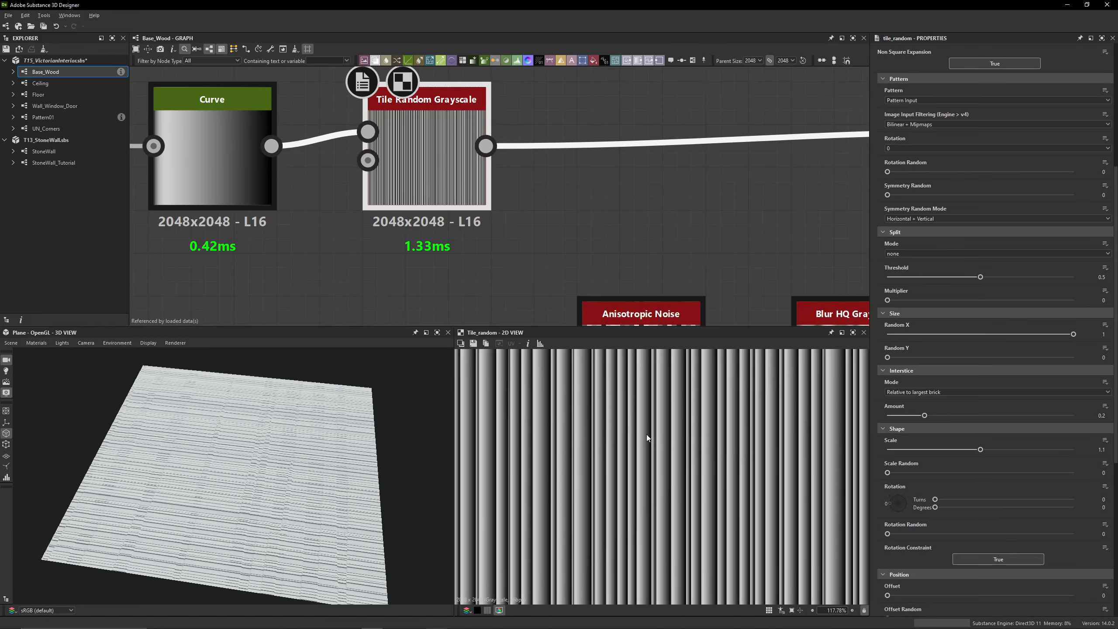
scroll(898, 409, down, 2)
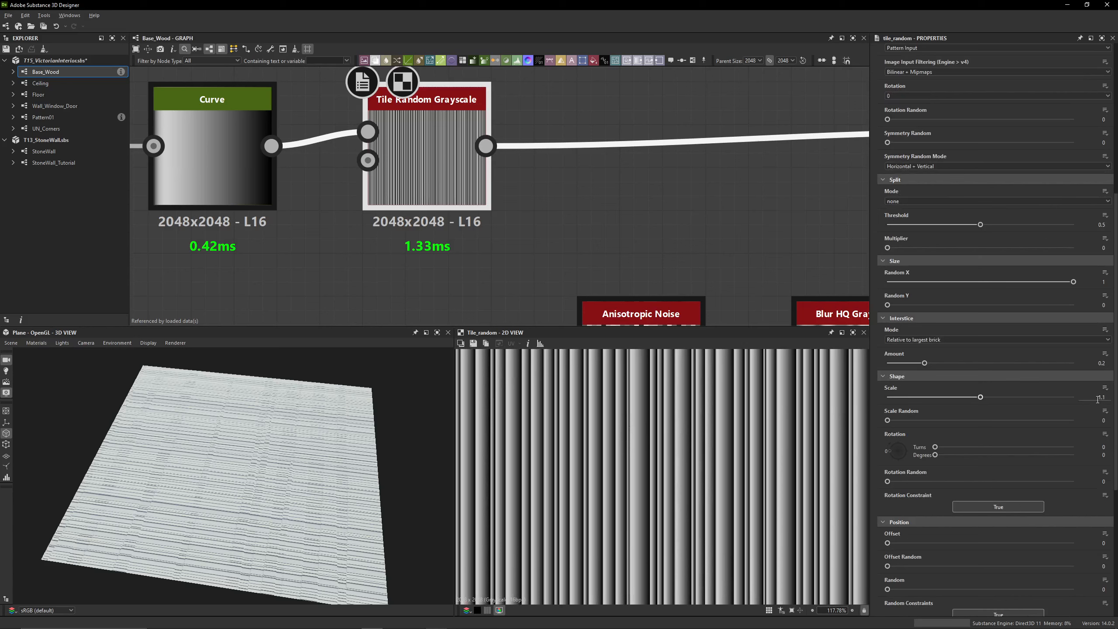
Set the tile node's shape Scale to 1 and inspect the upper edge of its output up close in 2D
click(1100, 398)
middle_drag(725, 412, 749, 502)
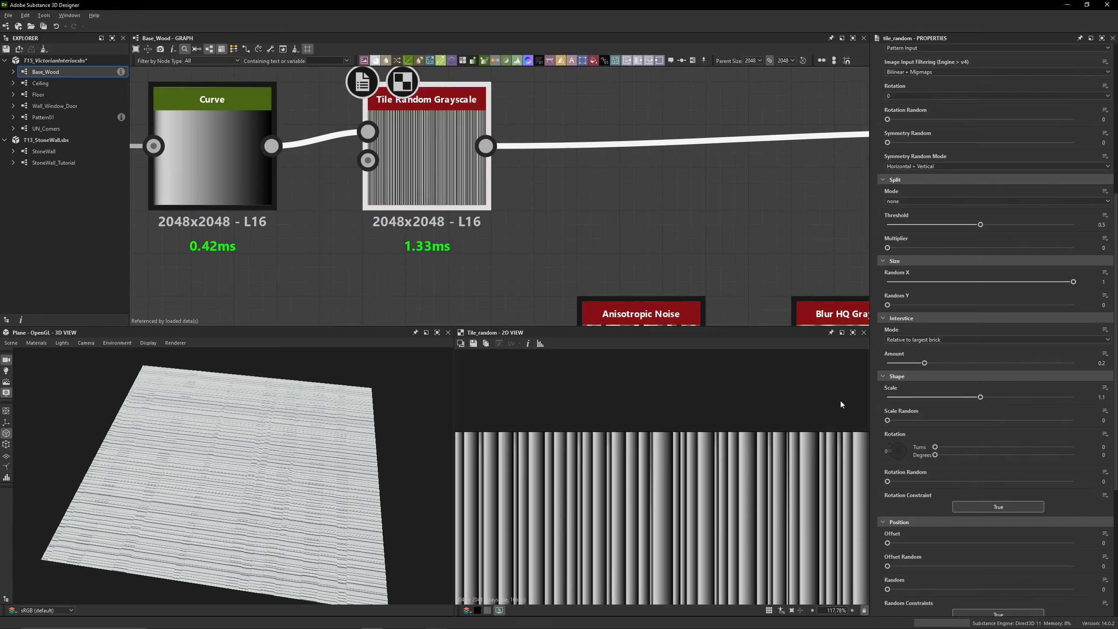
scroll(841, 405, up, 5)
click(1101, 397)
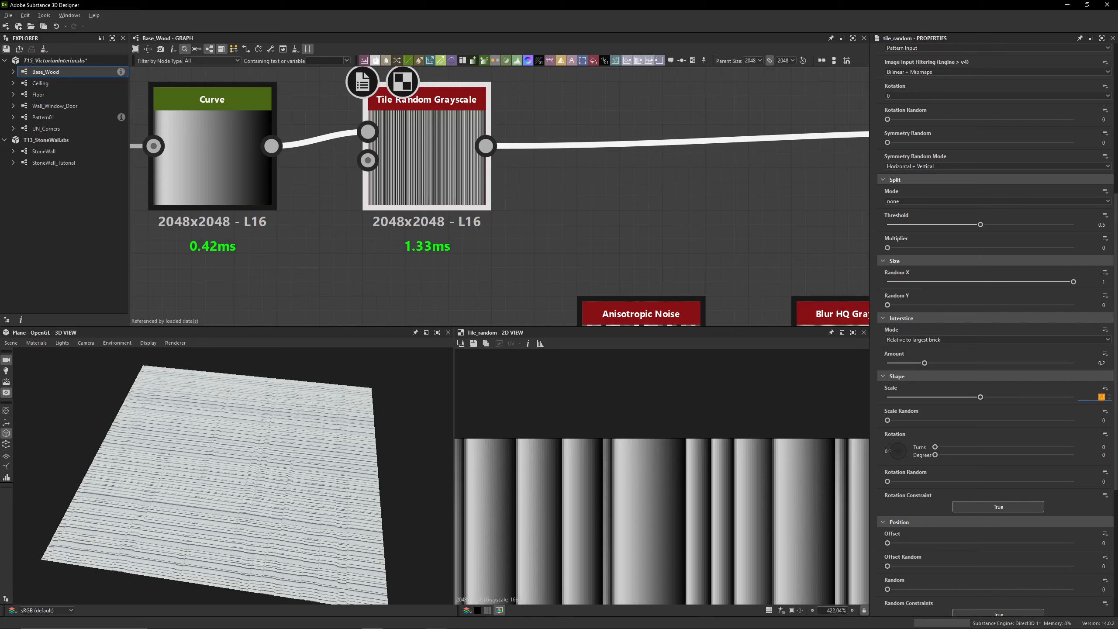
text(1)
key(Return)
scroll(595, 440, up, 6)
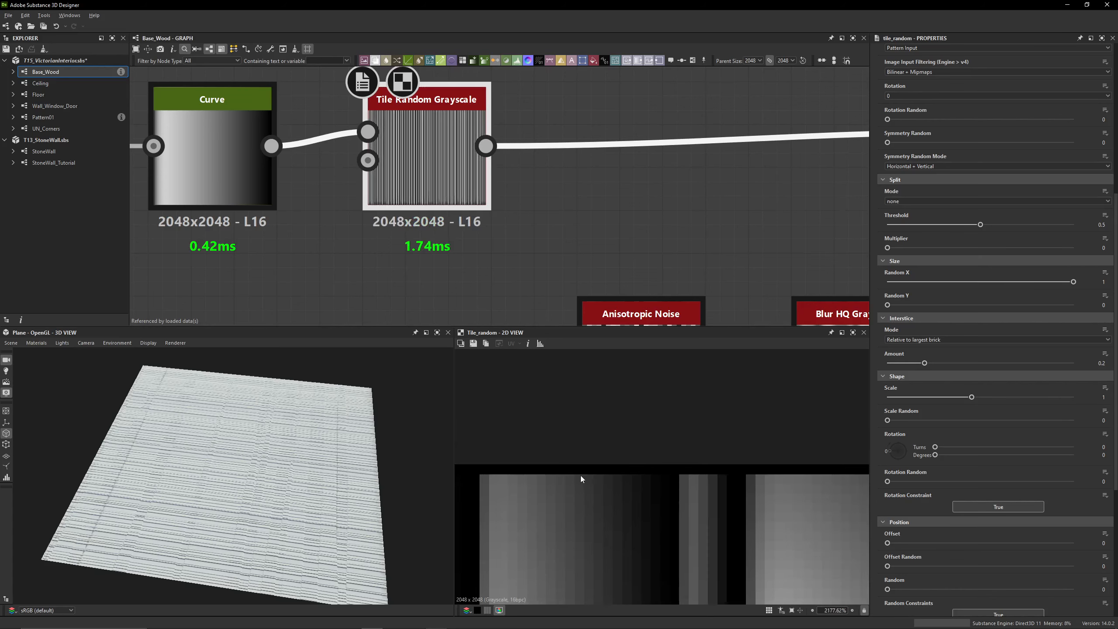
Set the tile node's shape Scale to 1.1 and check the pattern's edge with 2D tiling on and off
click(1113, 398)
key(Return)
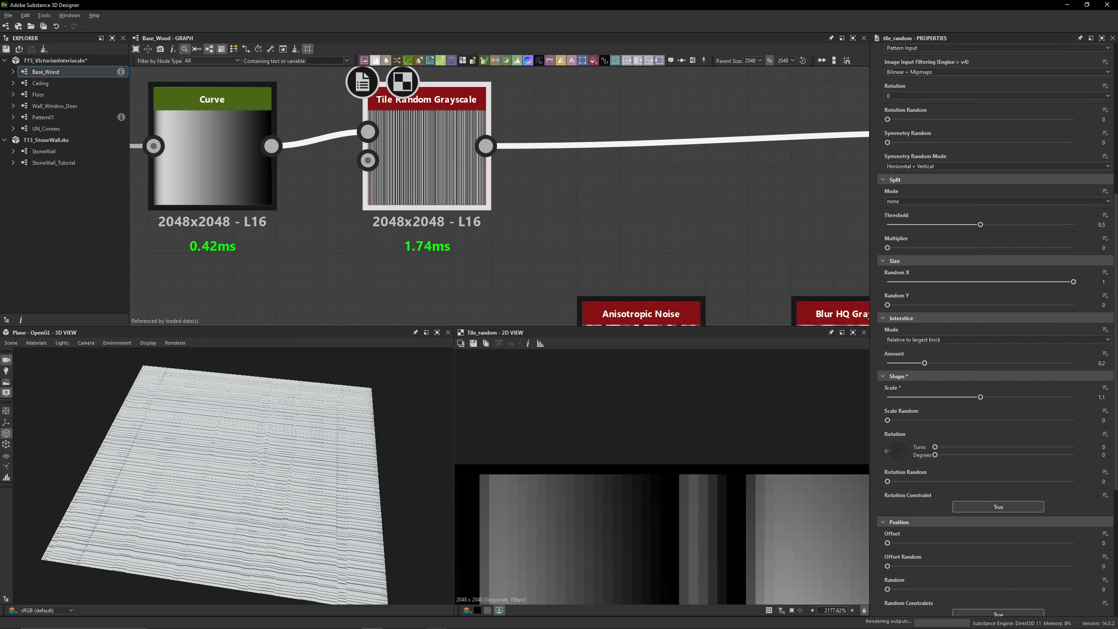
key(space)
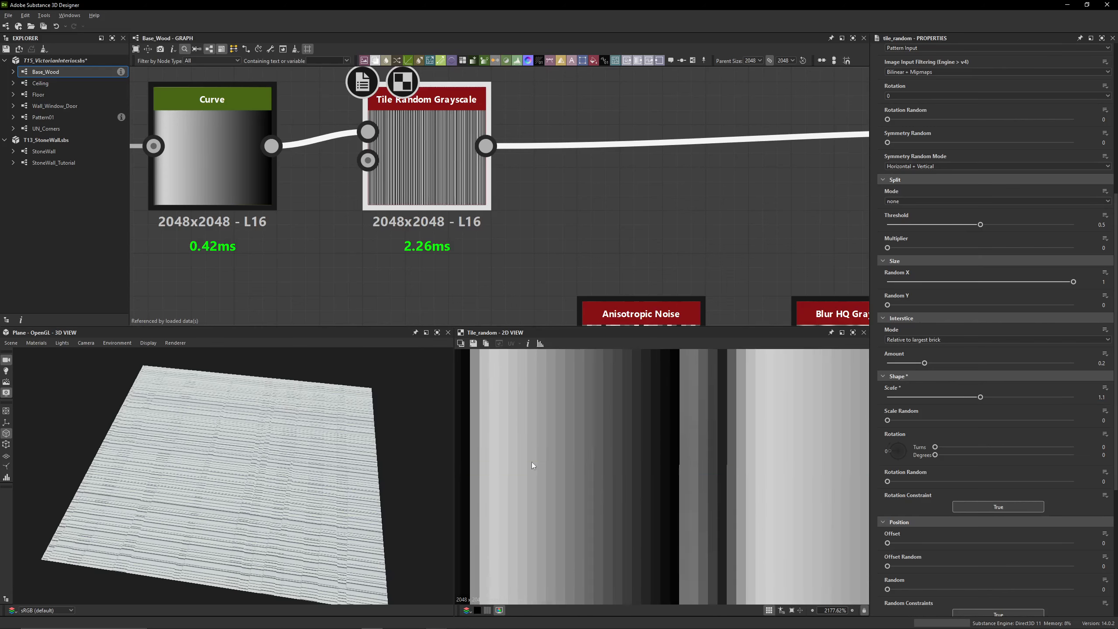
scroll(532, 464, down, 5)
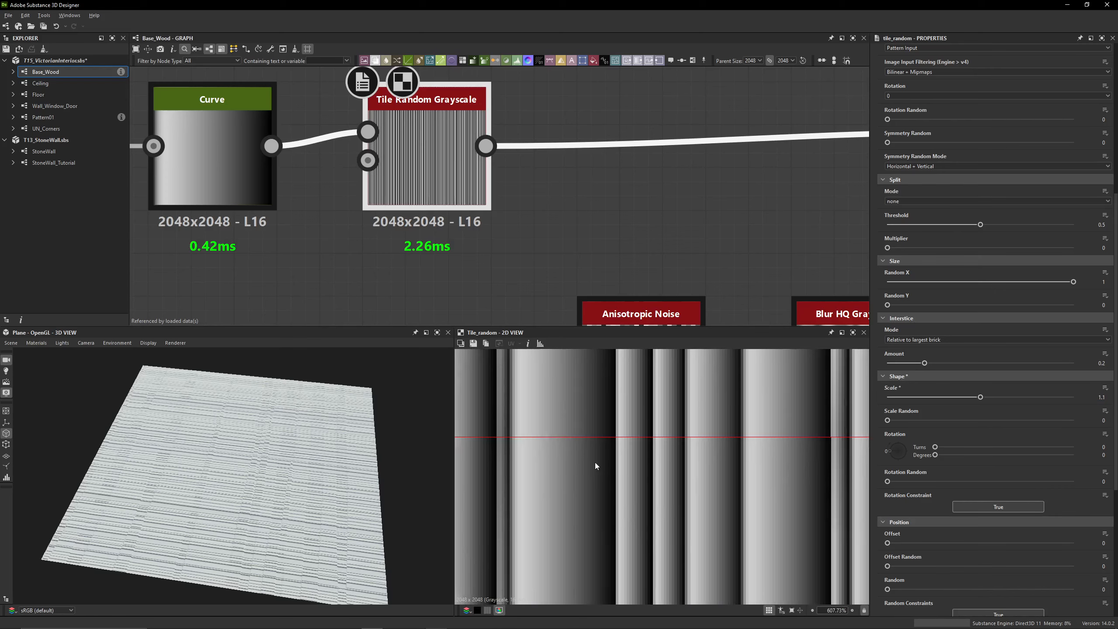
key(space)
scroll(463, 227, down, 4)
Review the tile node's remaining Shape, Position, Color, Blending Mode and Mask settings
middle_drag(516, 224, 466, 177)
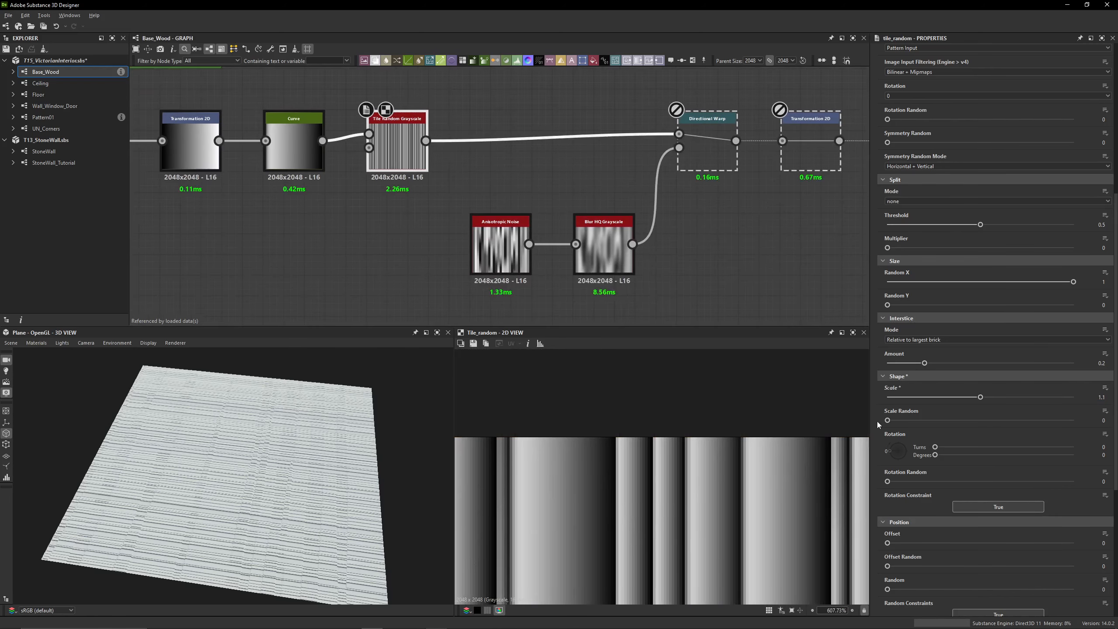
scroll(877, 421, down, 5)
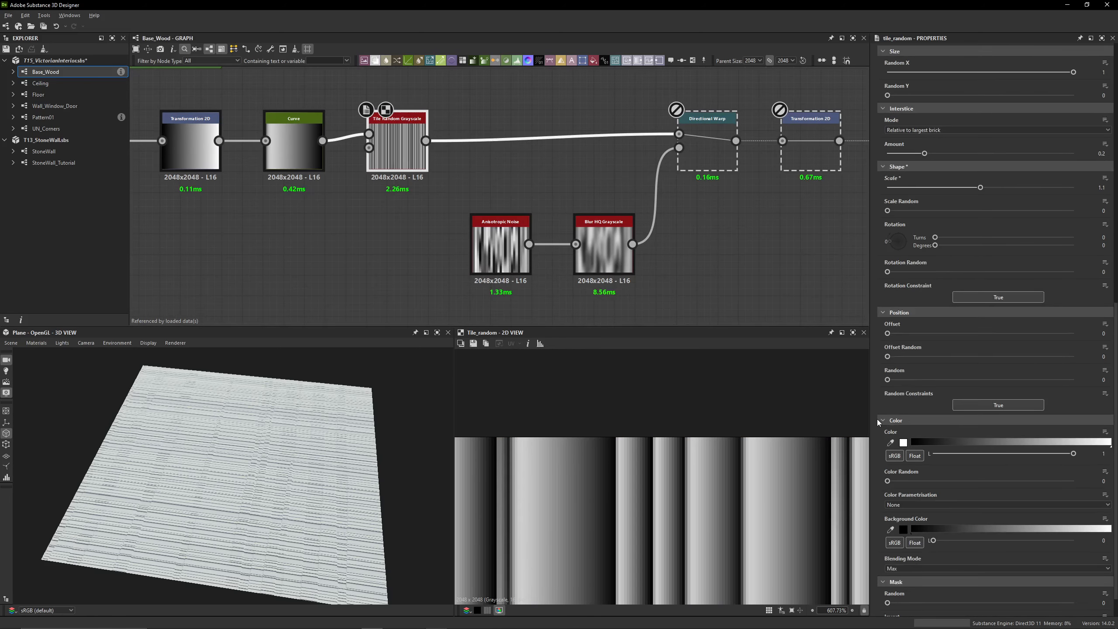
scroll(877, 419, down, 1)
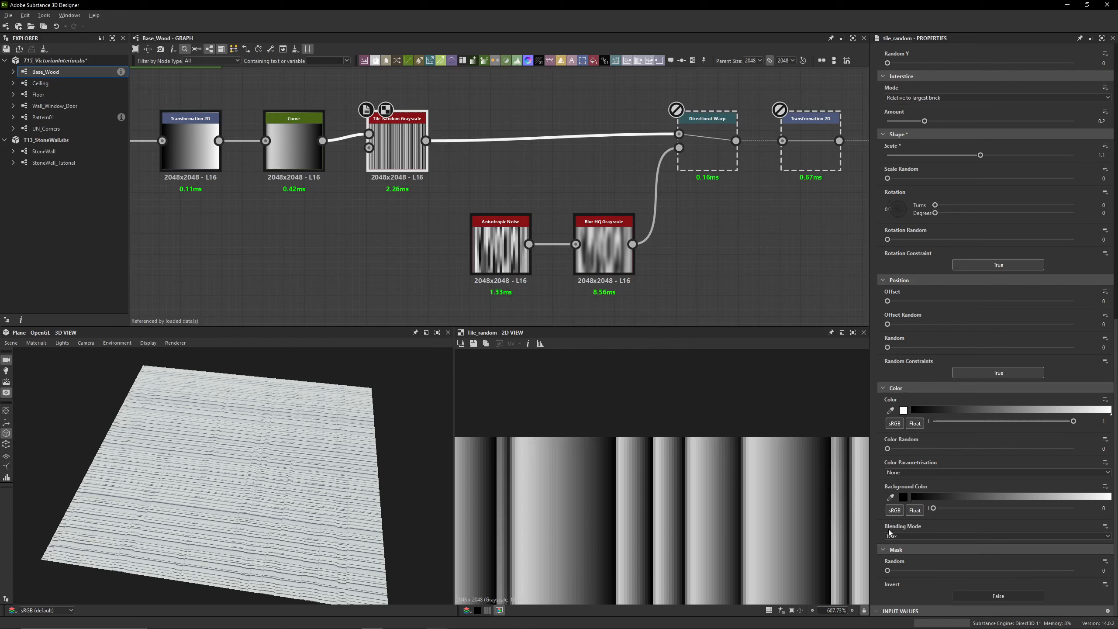
scroll(882, 486, up, 8)
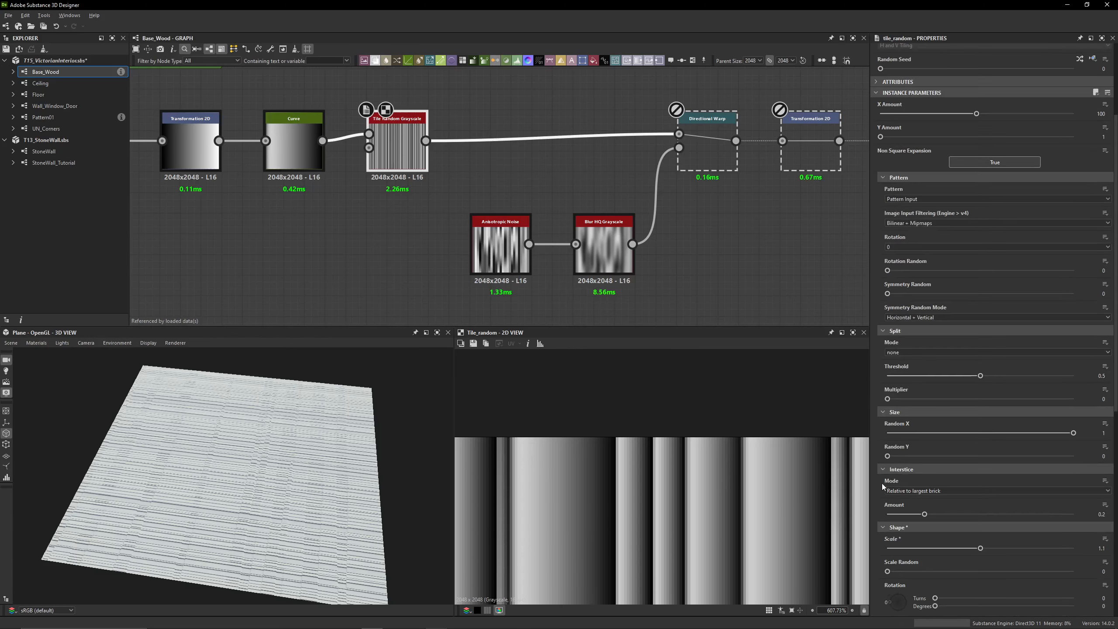
scroll(883, 485, down, 8)
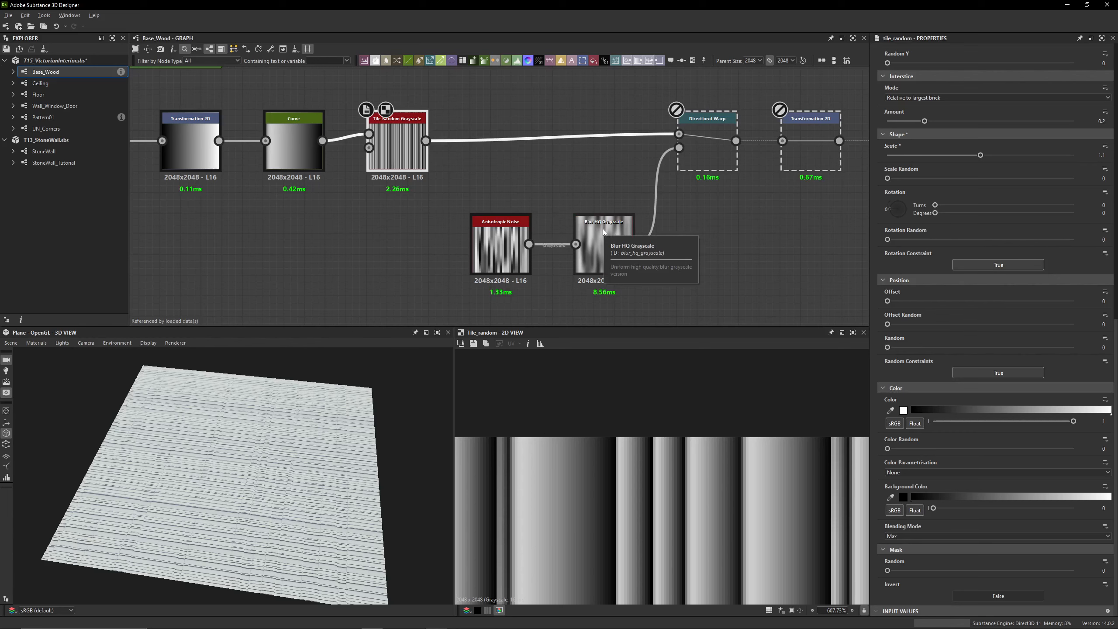
Enable the disabled Directional Warp node after Tile Random Grayscale and open its intensity and angle settings
middle_drag(528, 171, 386, 169)
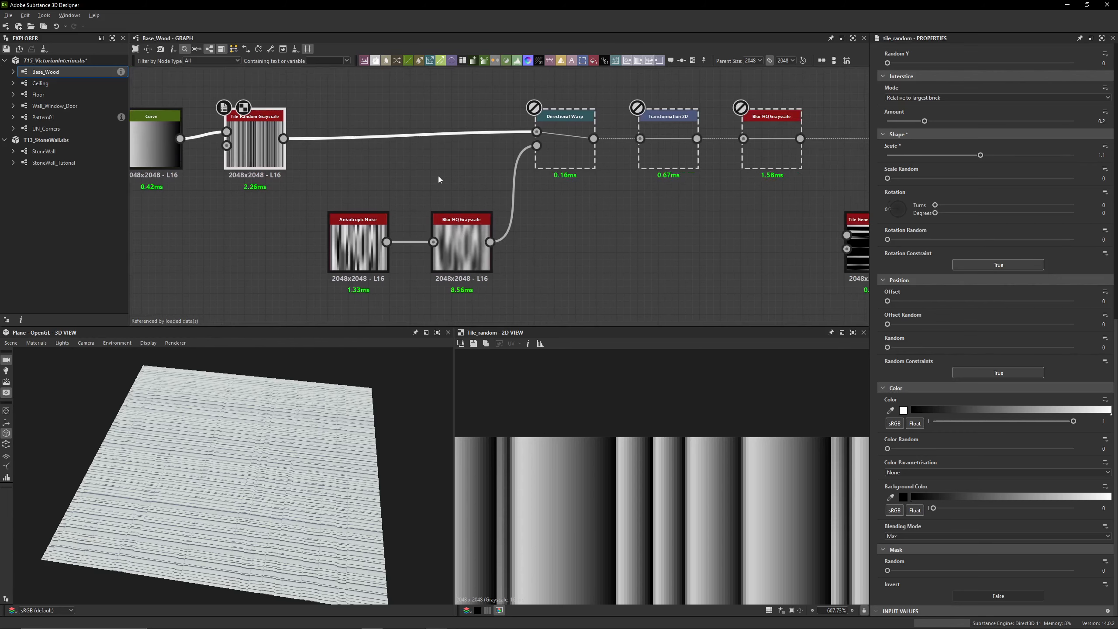
click(566, 155)
click(245, 153)
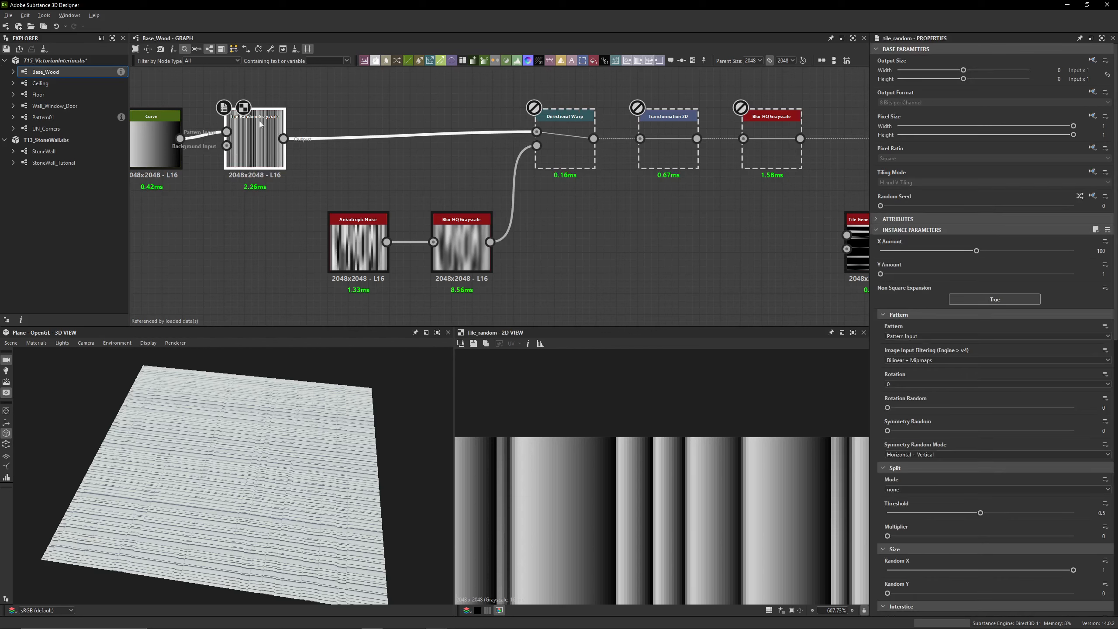
click(563, 118)
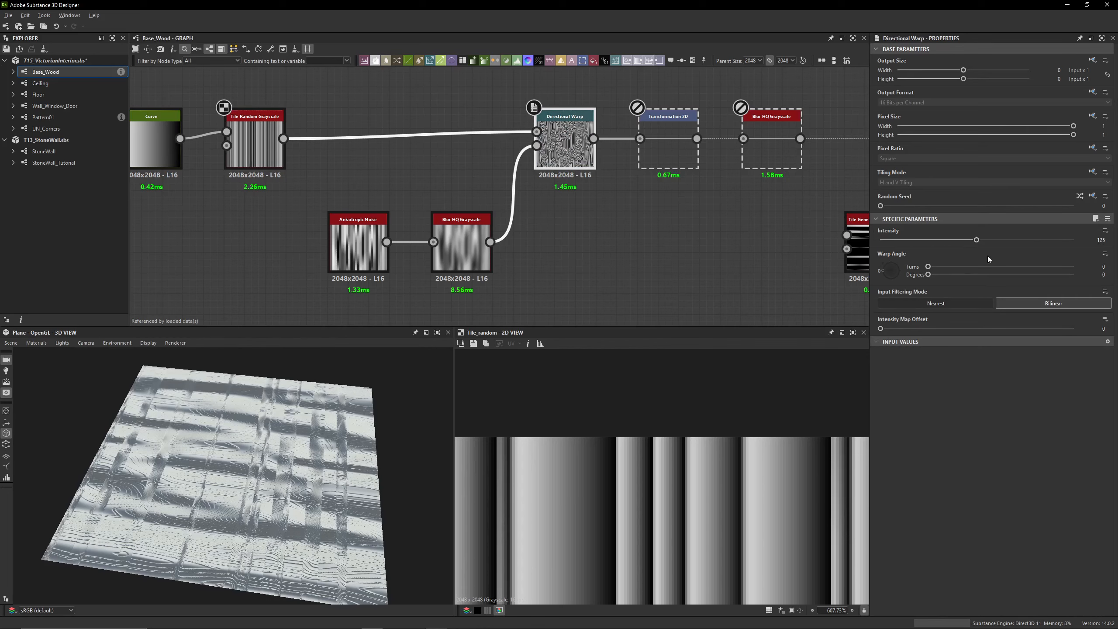
Preview the Anisotropic Noise node in 2D and check its amount, rotation and smoothness settings
middle_drag(342, 255, 390, 223)
click(390, 224)
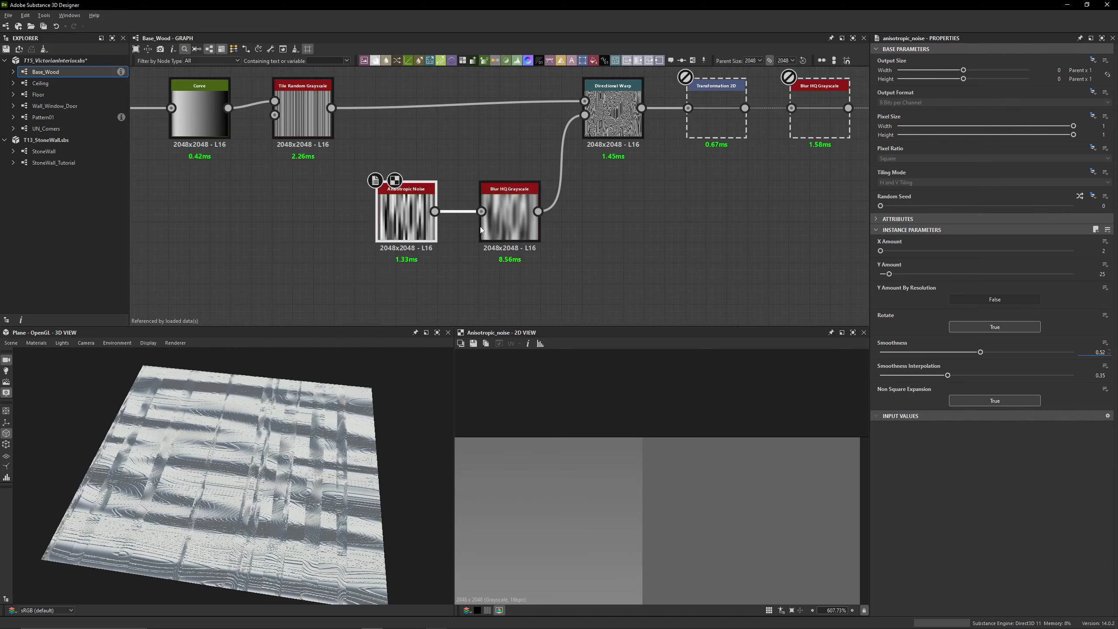
click(525, 226)
double_click(414, 226)
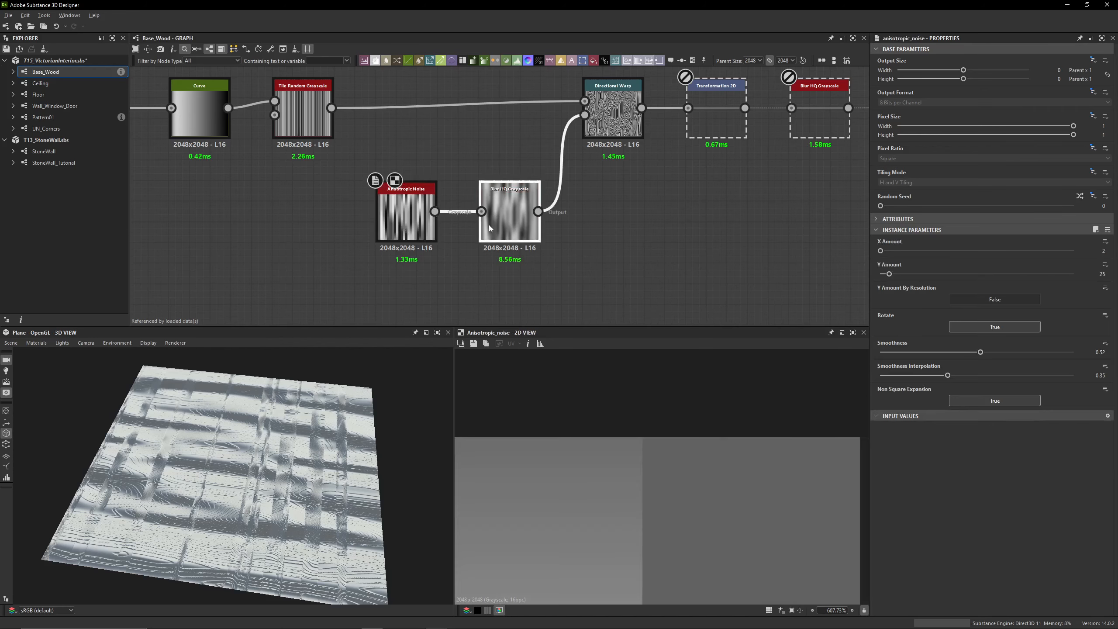
Preview the whole Blur HQ Grayscale output in 2D, check its Intensity and Quality, and compare it with the Anisotropic Noise
double_click(490, 225)
scroll(637, 490, down, 6)
key(f)
scroll(460, 201, down, 5)
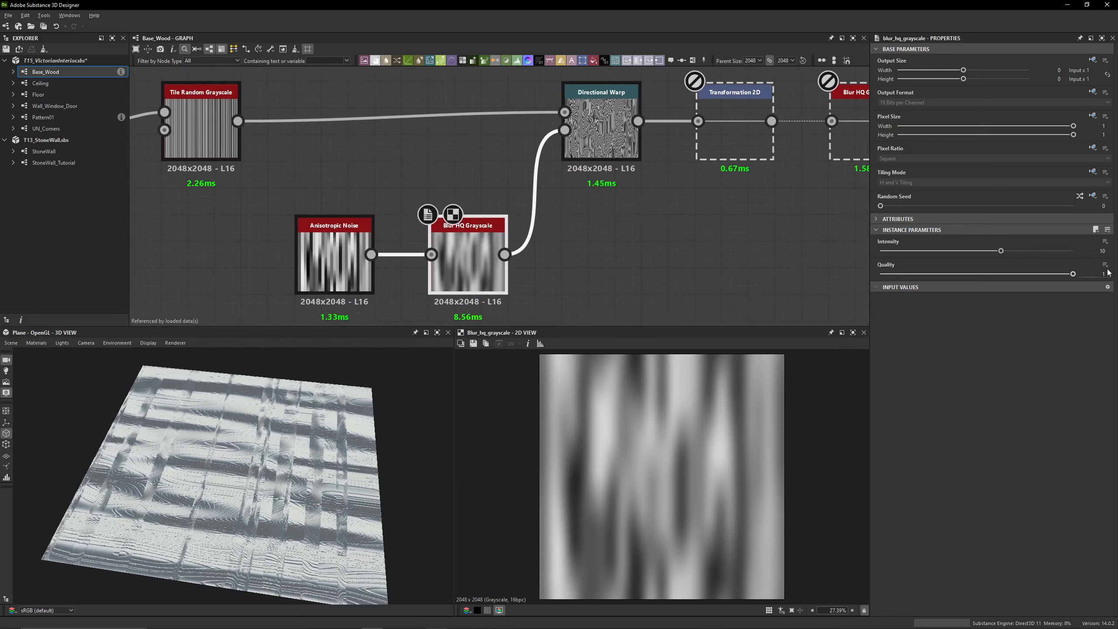
double_click(358, 280)
double_click(483, 274)
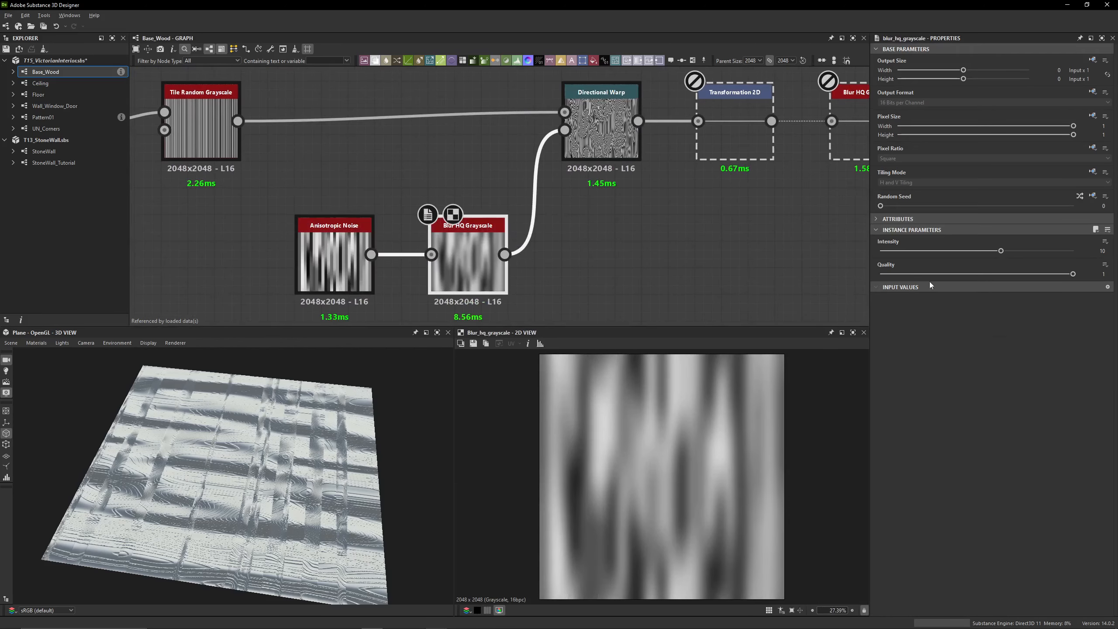
Preview the Directional Warp node in 2D and locate the disabled Transformation 2D and Blur HQ Grayscale nodes after it
double_click(604, 144)
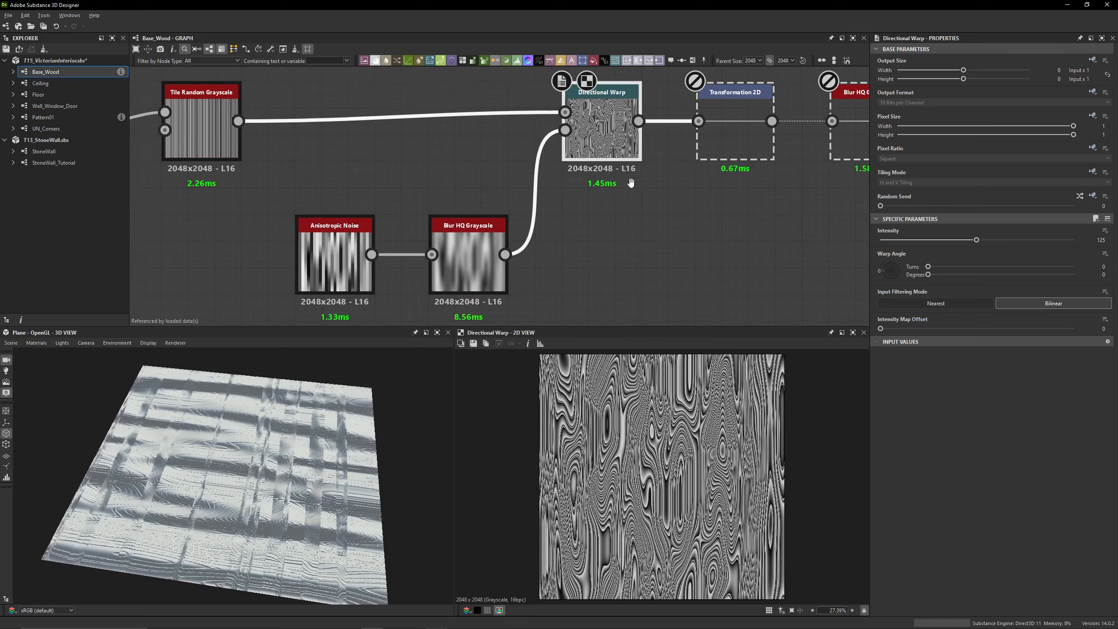
middle_drag(602, 191, 395, 216)
scroll(507, 245, down, 3)
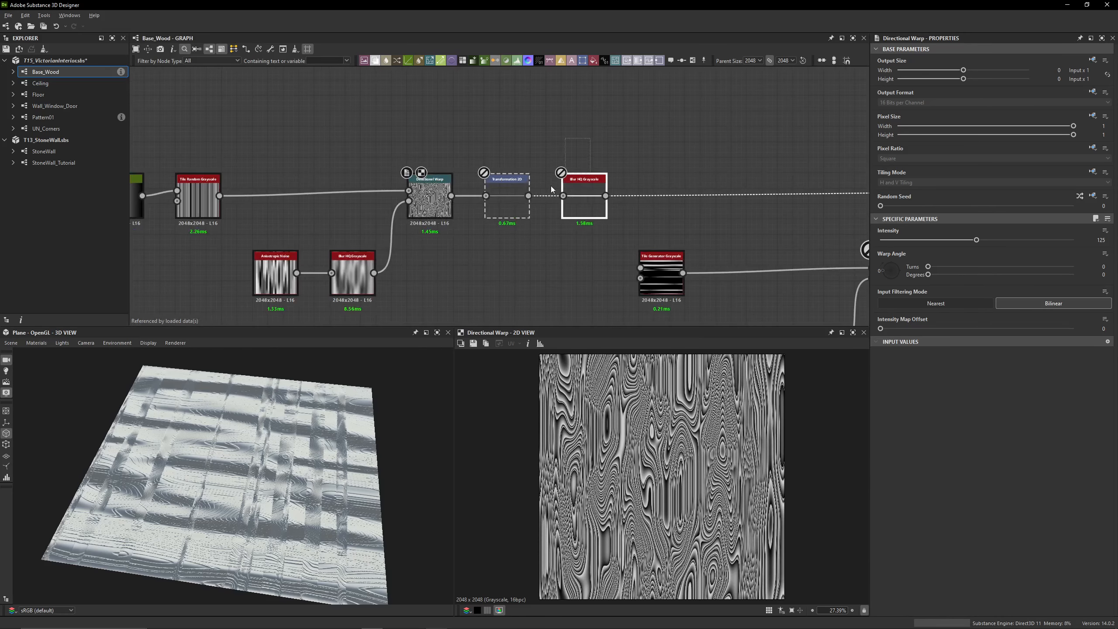
drag(492, 132, 608, 244)
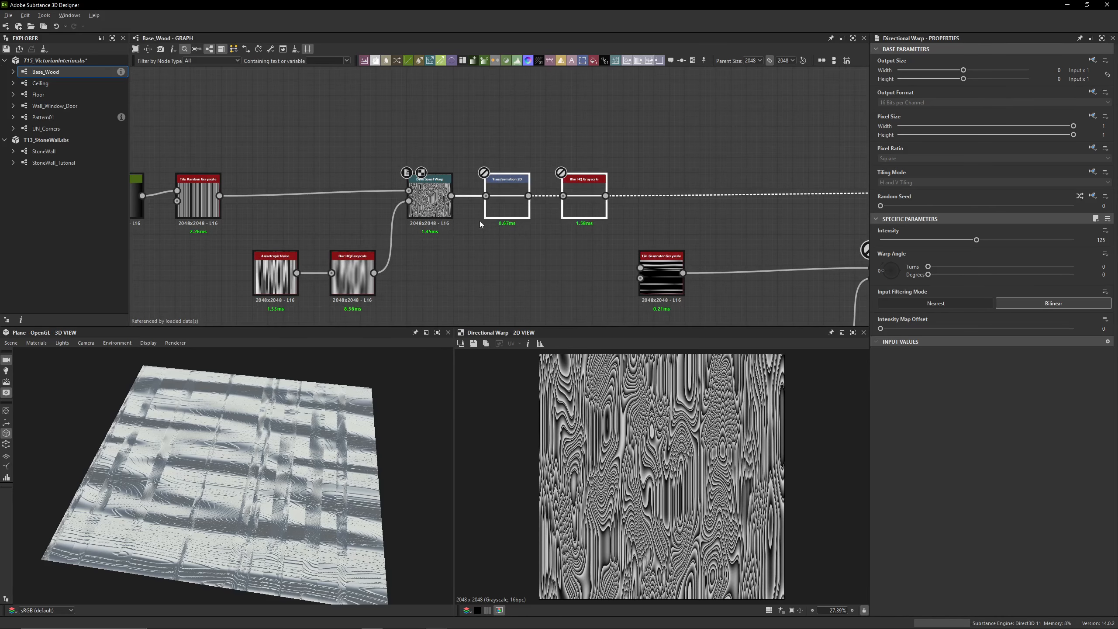
Enable the disabled Transformation 2D node after Directional Warp, preview it in 2D and show its matrix values
click(525, 217)
key(shift+d)
key(shift+d)
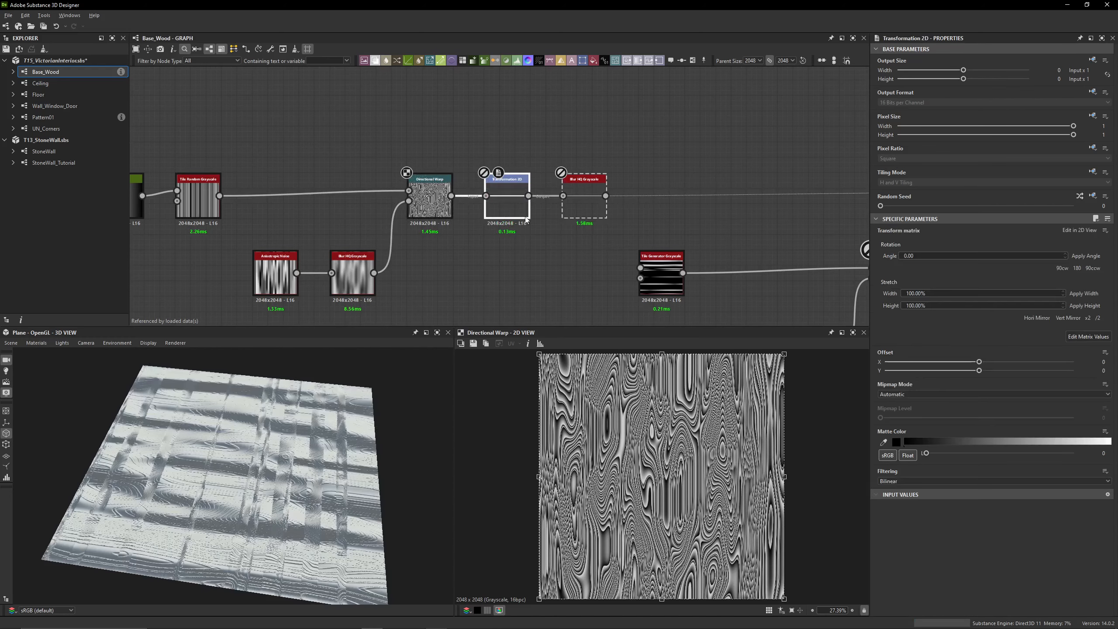
key(shift+d)
middle_drag(456, 201, 237, 193)
middle_drag(626, 194, 498, 152)
middle_drag(290, 132, 616, 169)
click(454, 229)
scroll(406, 200, up, 4)
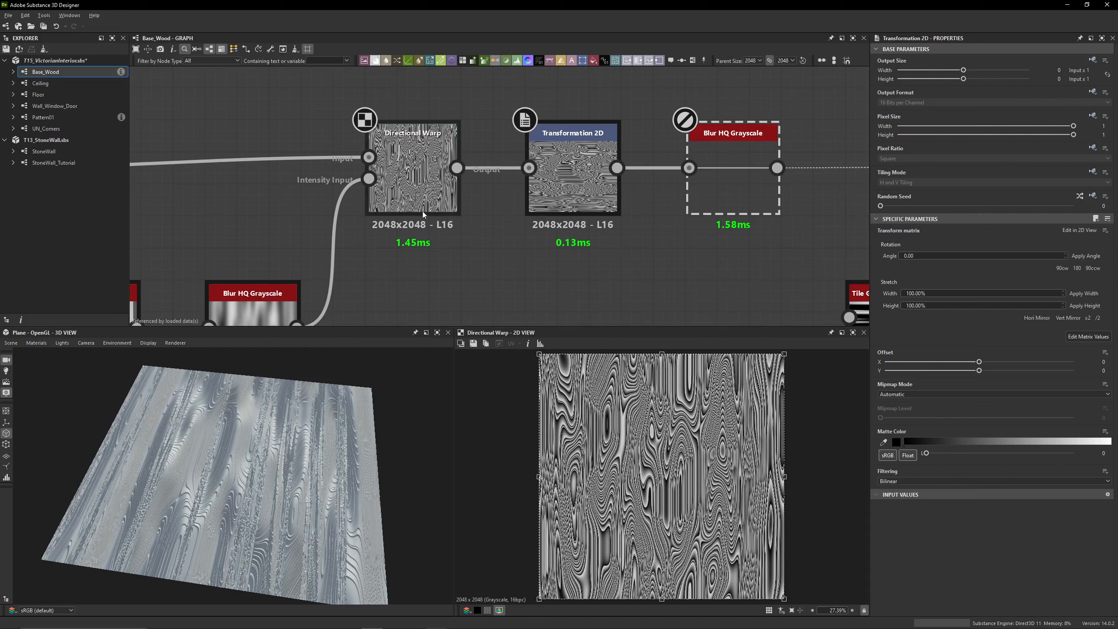
double_click(526, 197)
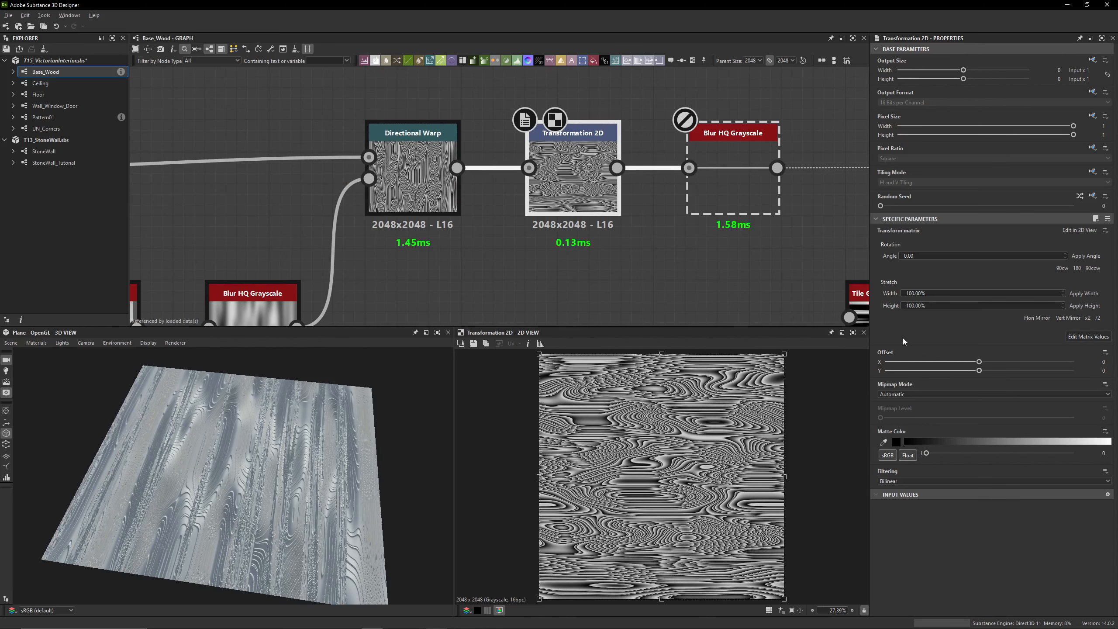
click(1092, 337)
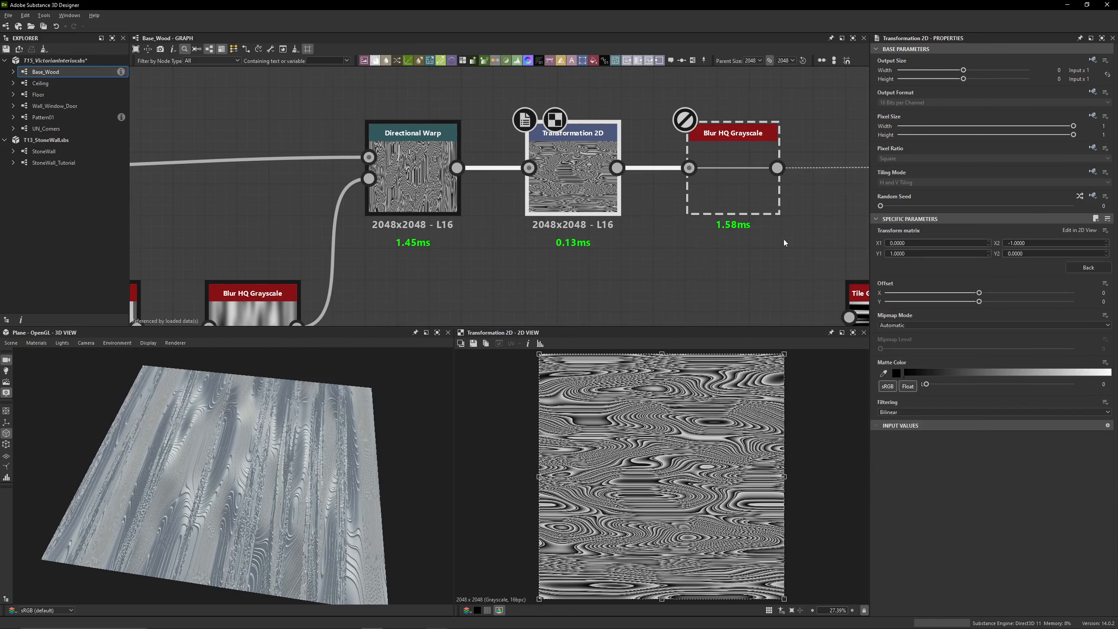
Enable the disabled Blur HQ Grayscale node after Transformation 2D and compare the two outputs in 2D
middle_drag(582, 145, 387, 132)
click(543, 167)
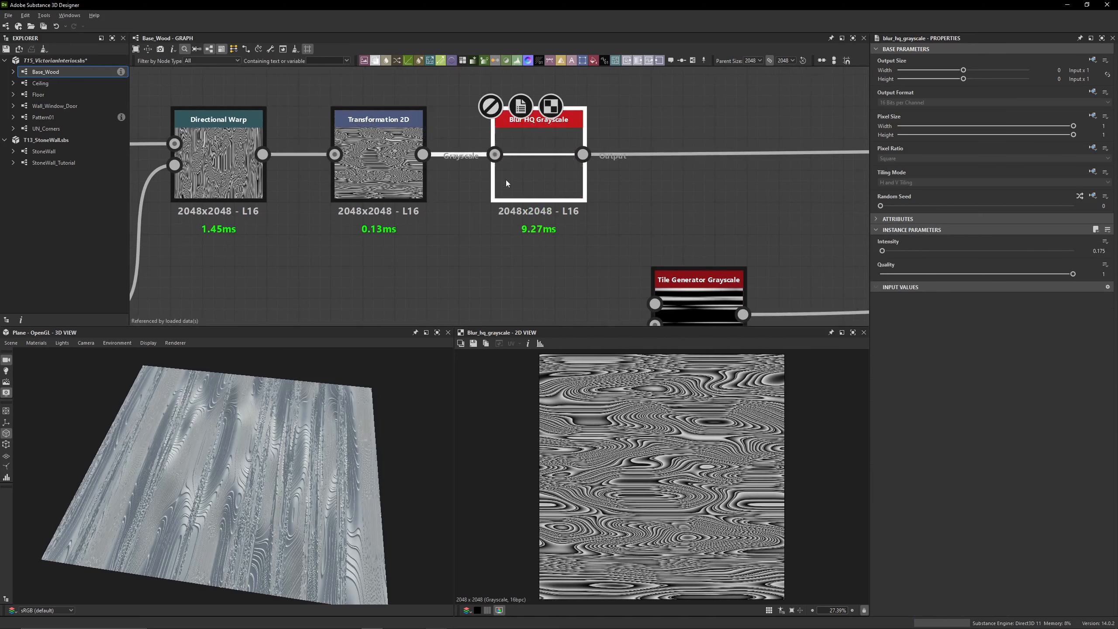
double_click(395, 168)
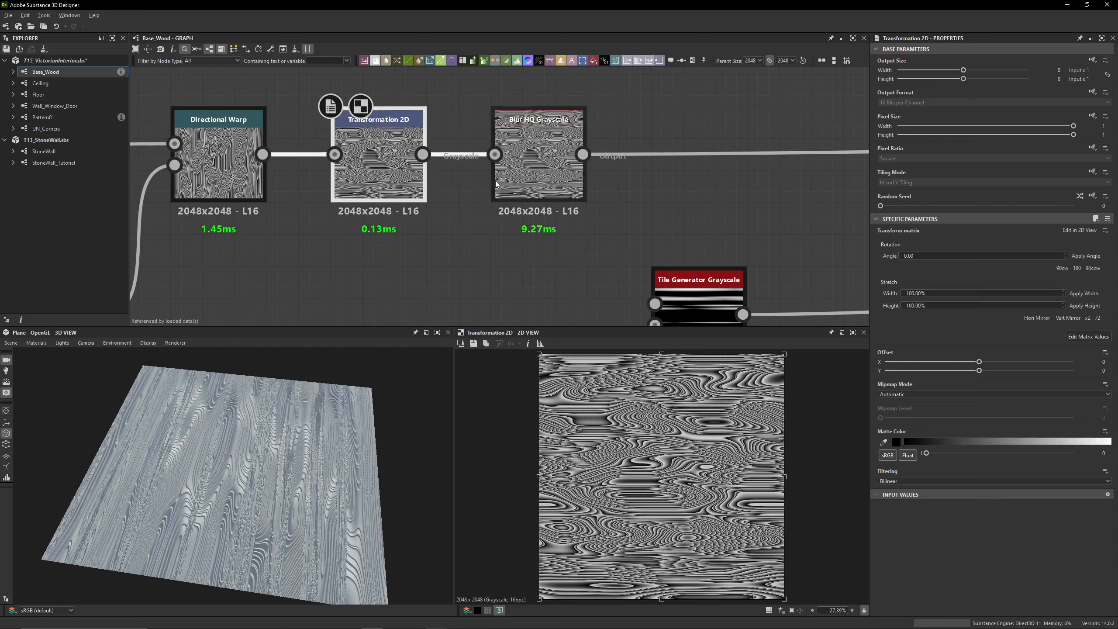
double_click(529, 166)
scroll(591, 421, up, 5)
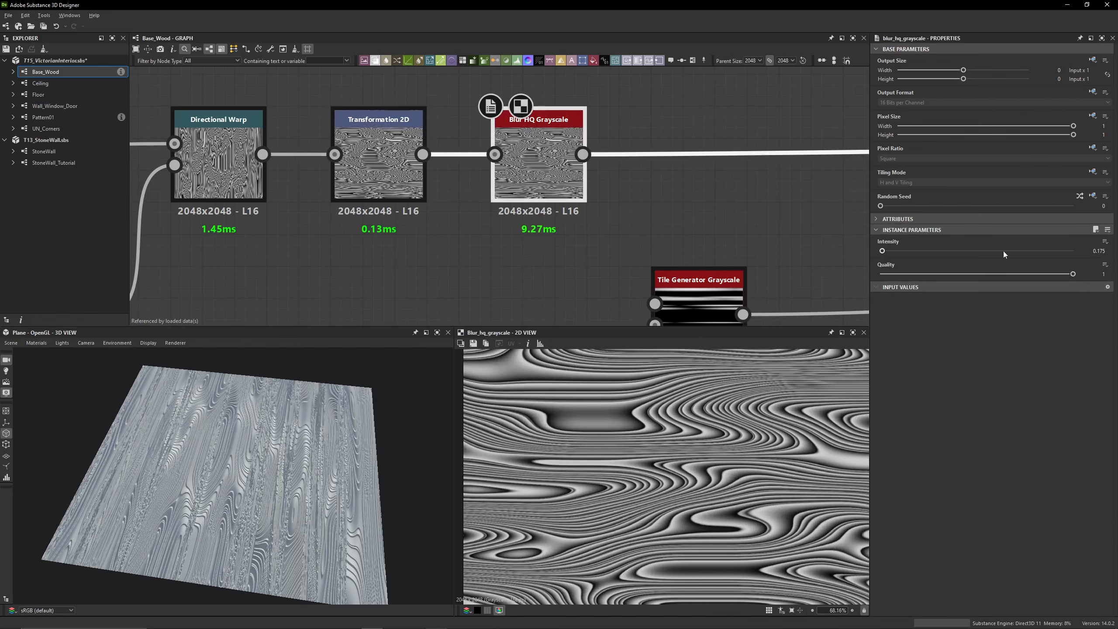
Preview the Warp node fed by the blurred grain and the custom noise, and check its Intensity
scroll(611, 197, down, 3)
middle_drag(611, 197, 242, 161)
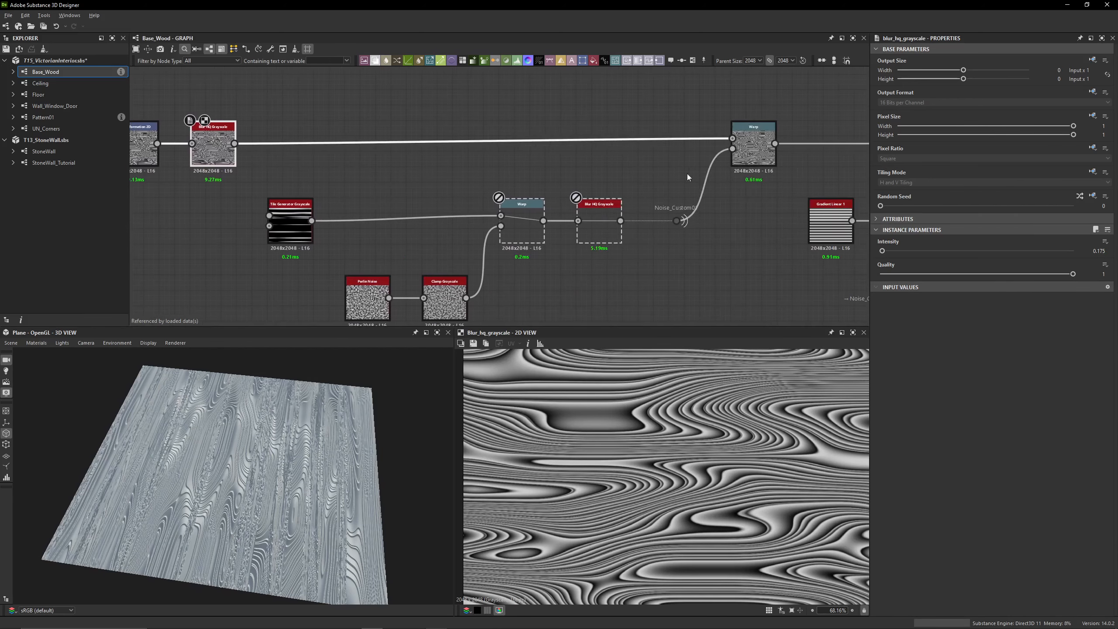
middle_drag(467, 133, 716, 165)
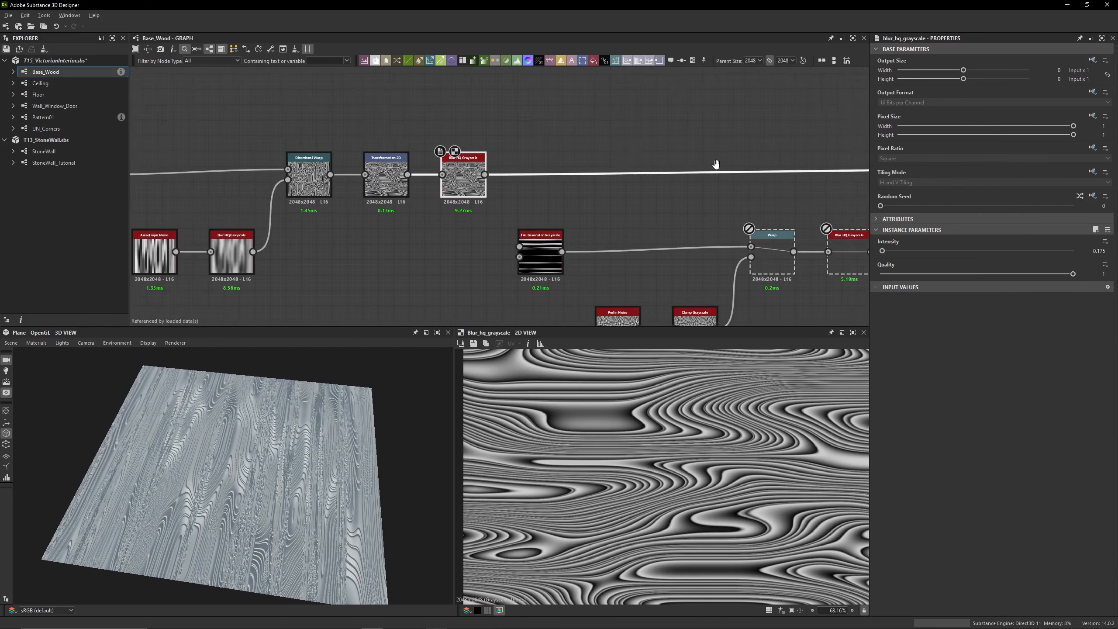
middle_drag(863, 180, 484, 174)
scroll(663, 178, up, 3)
click(586, 170)
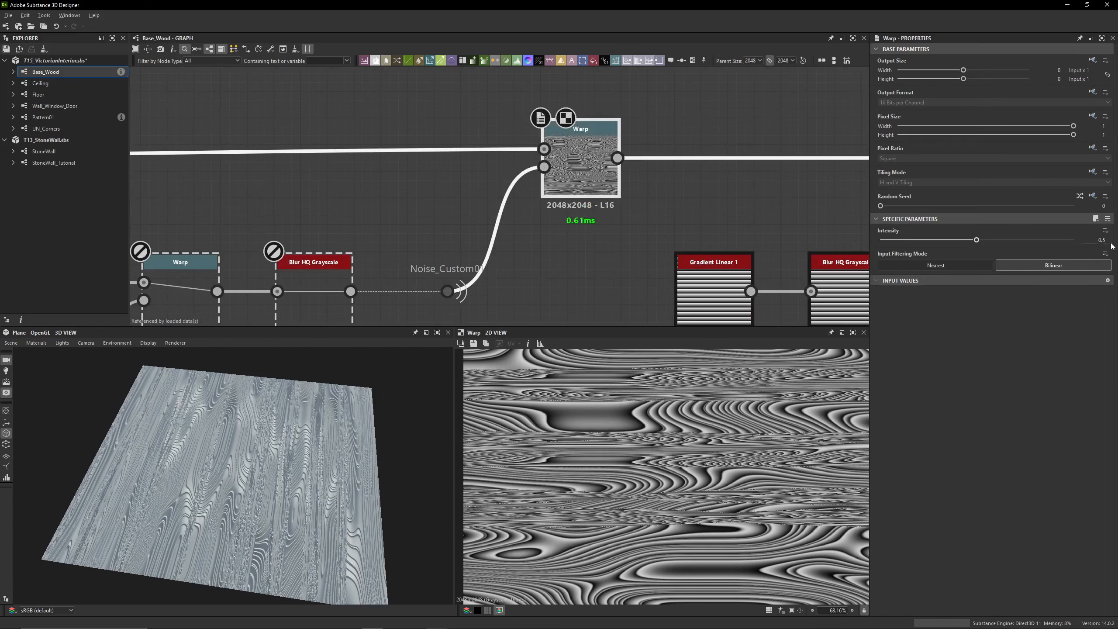
Preview the Tile Generator Grayscale node in 2D and review its amount, pattern, size and position settings
scroll(447, 163, down, 4)
middle_drag(447, 164, 710, 135)
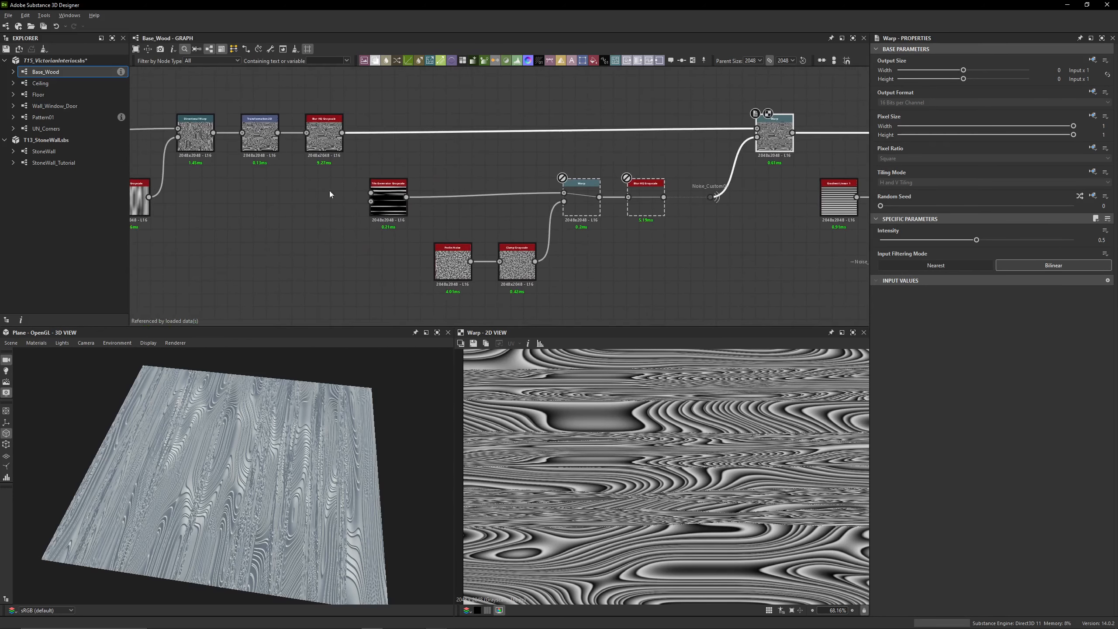
scroll(360, 194, up, 5)
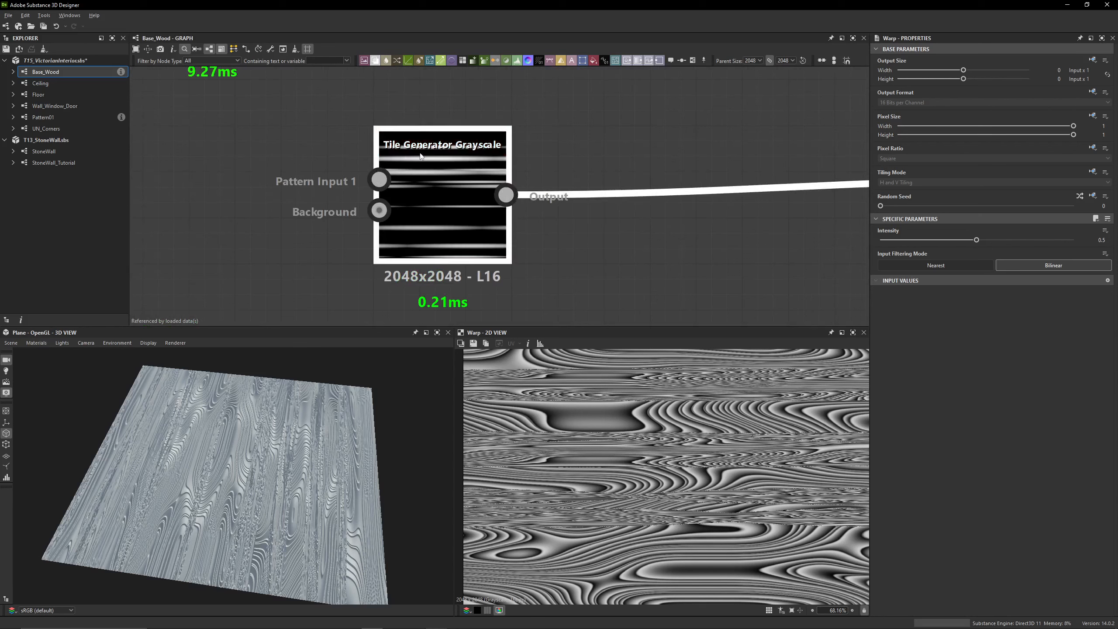
double_click(442, 156)
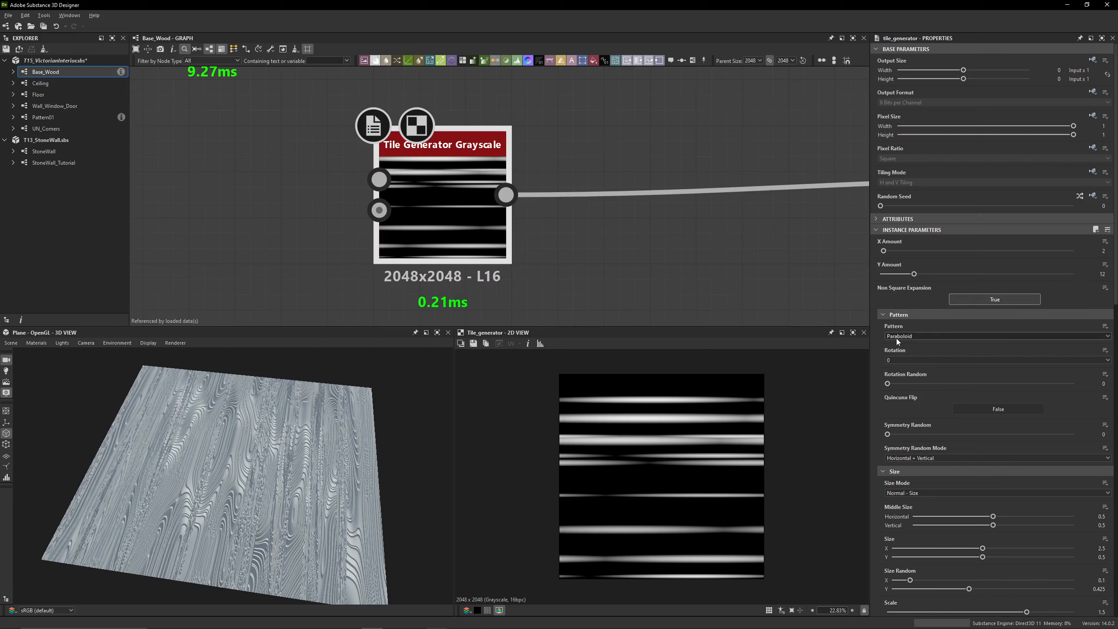
scroll(879, 341, down, 5)
scroll(878, 341, down, 1)
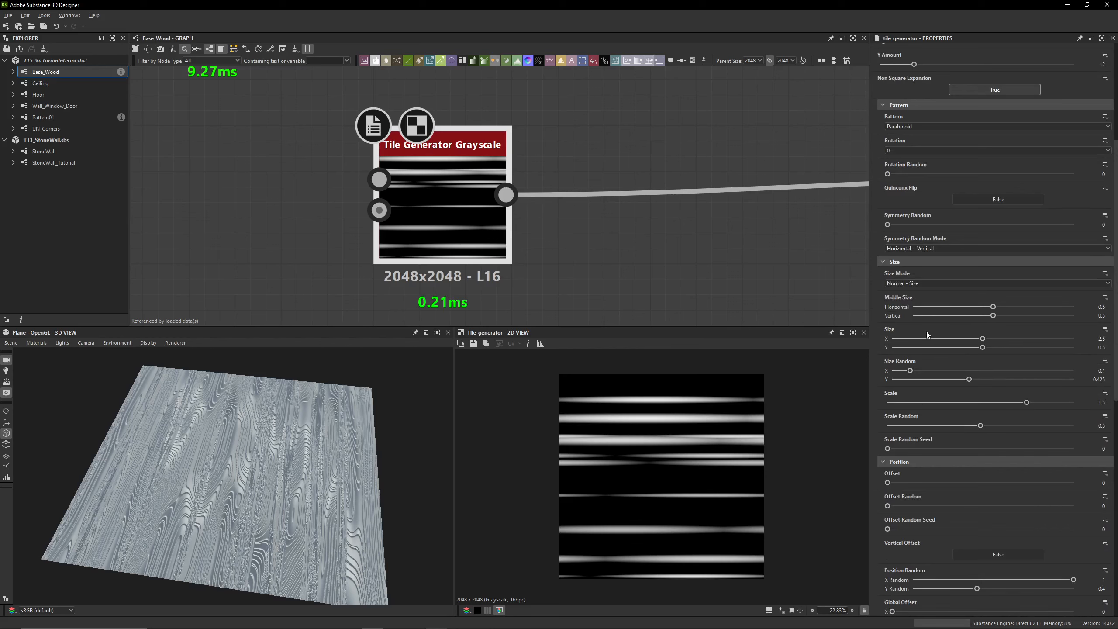
scroll(926, 331, down, 3)
scroll(926, 331, down, 4)
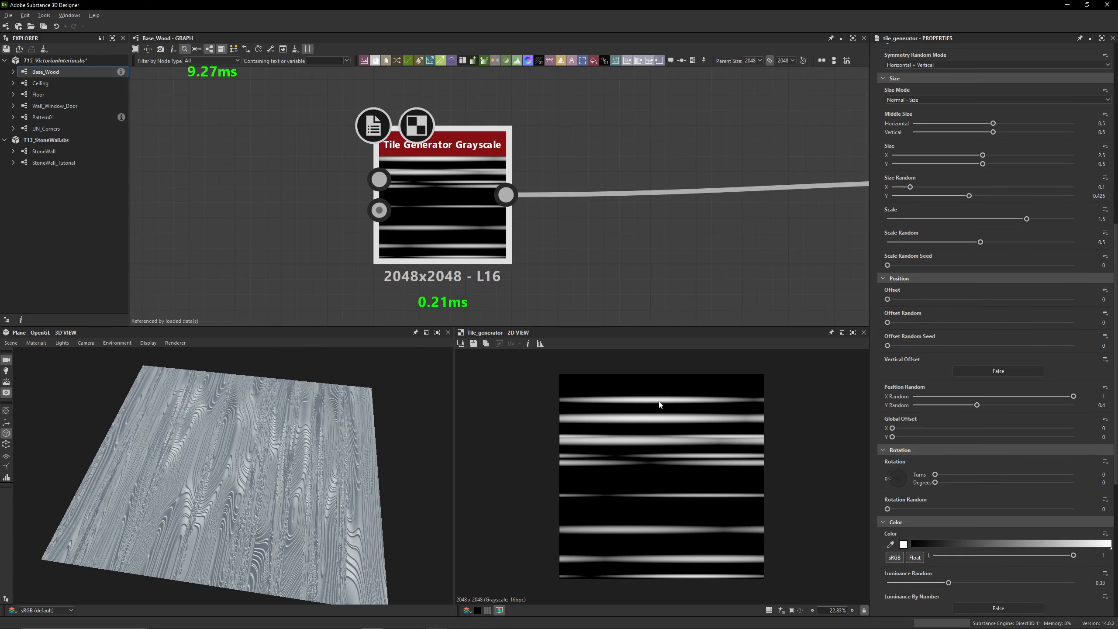
Review the Tile Generator's color settings, checking the Random Mask, Blending Mode options and Luminance Random
scroll(905, 425, down, 10)
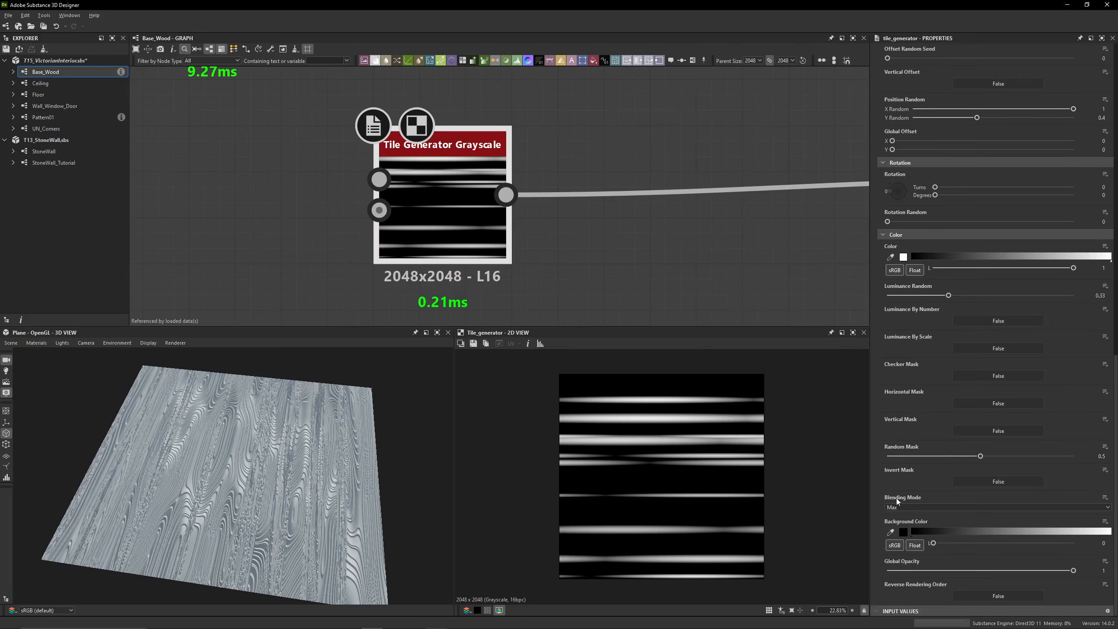
click(896, 507)
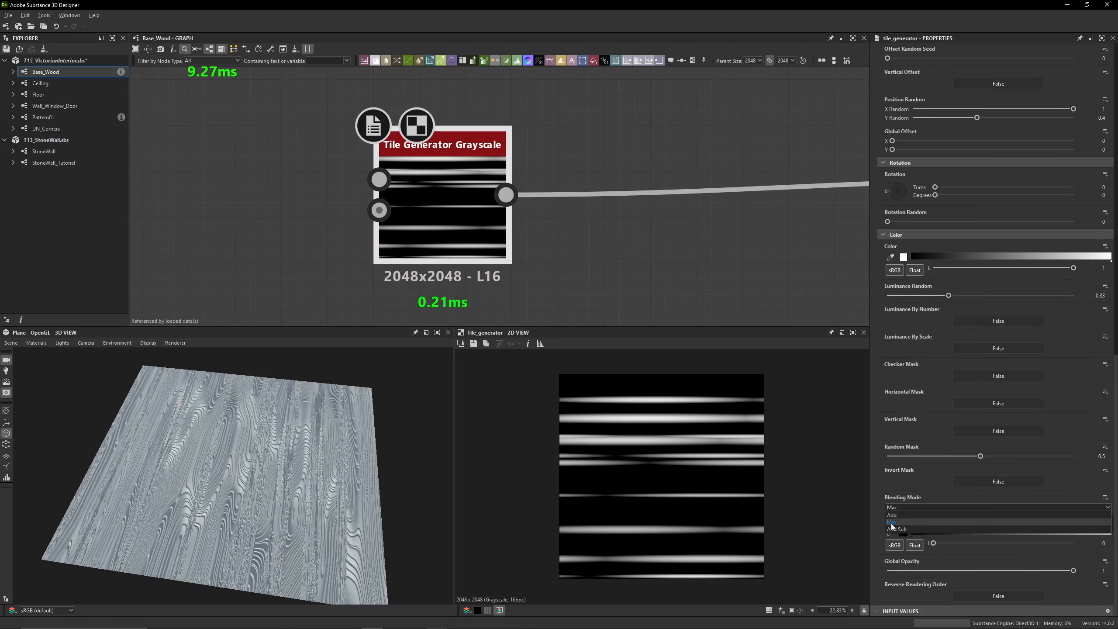
click(891, 524)
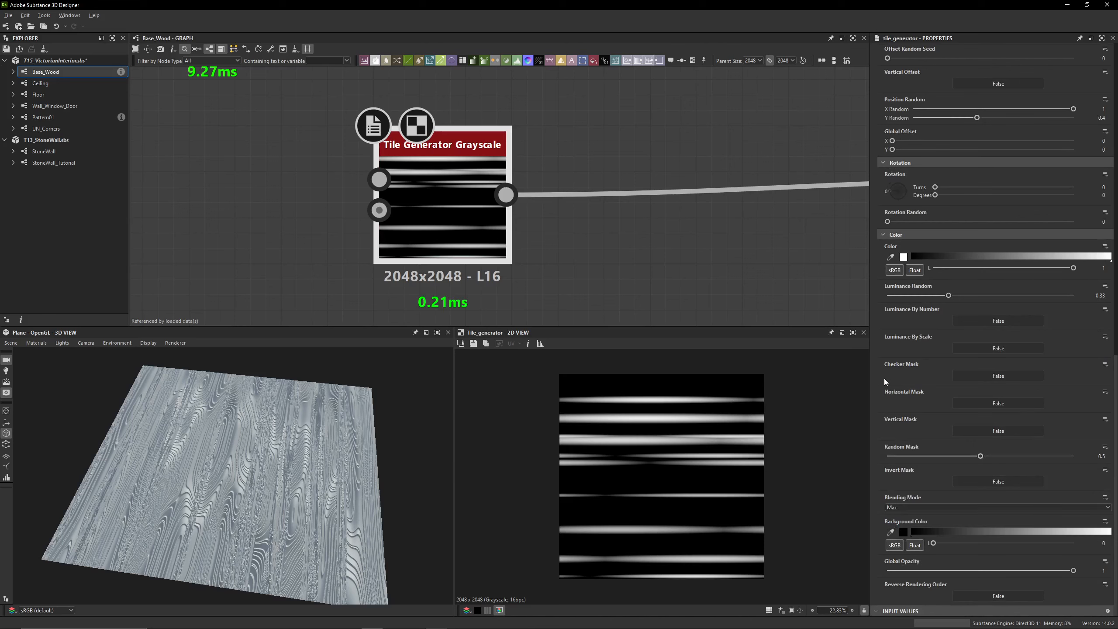
click(1101, 295)
Enable the disabled Warp node after Tile Generator Grayscale and preview it in 2D
scroll(550, 220, down, 5)
click(605, 219)
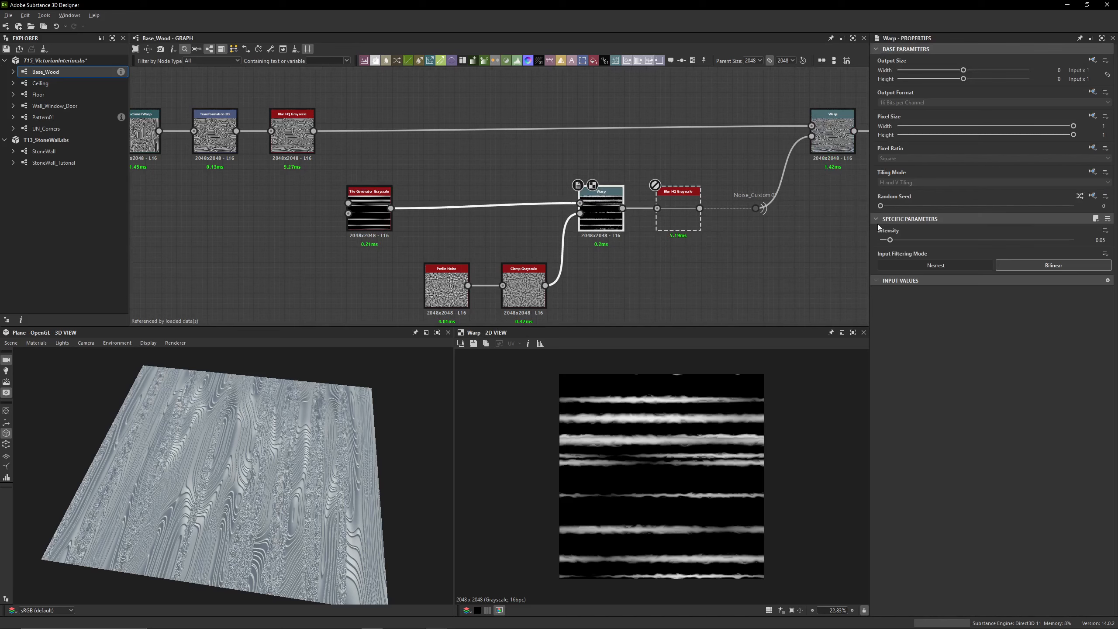
Preview the Perlin Noise and Clamp Grayscale nodes in 2D, checking the noise scale and the clamp's Min and Max
scroll(573, 204, up, 2)
middle_drag(501, 269, 528, 184)
click(418, 242)
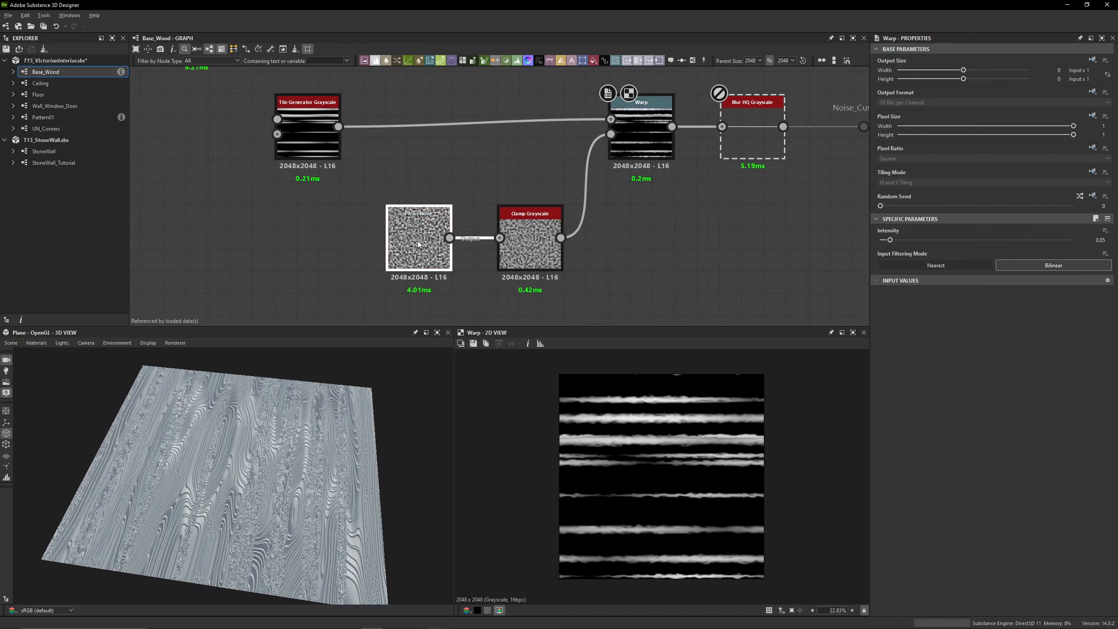
double_click(418, 241)
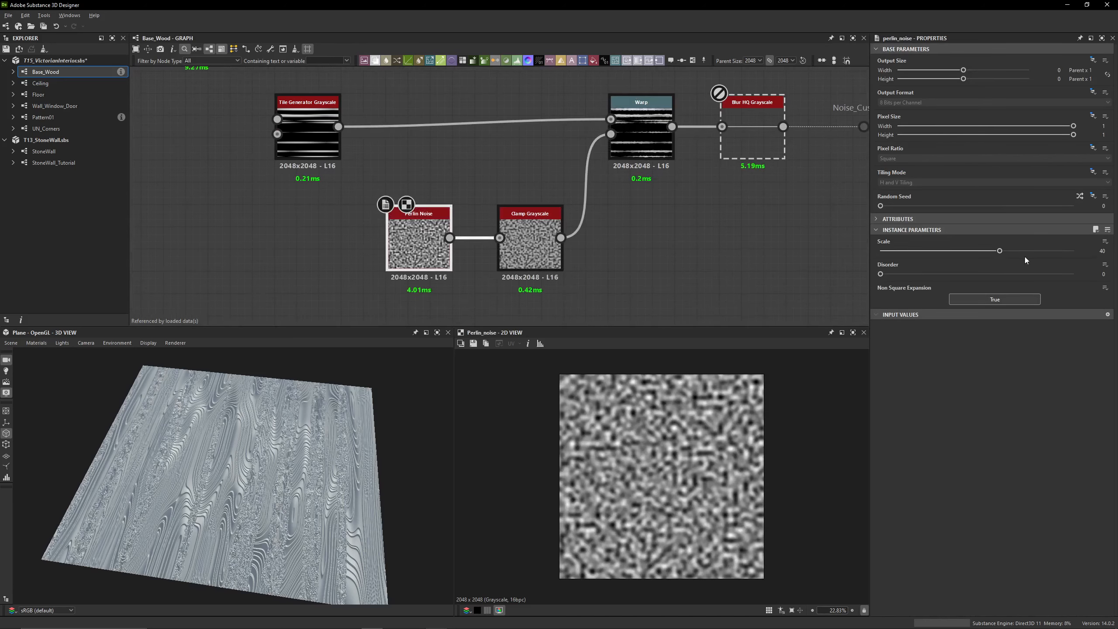
double_click(530, 242)
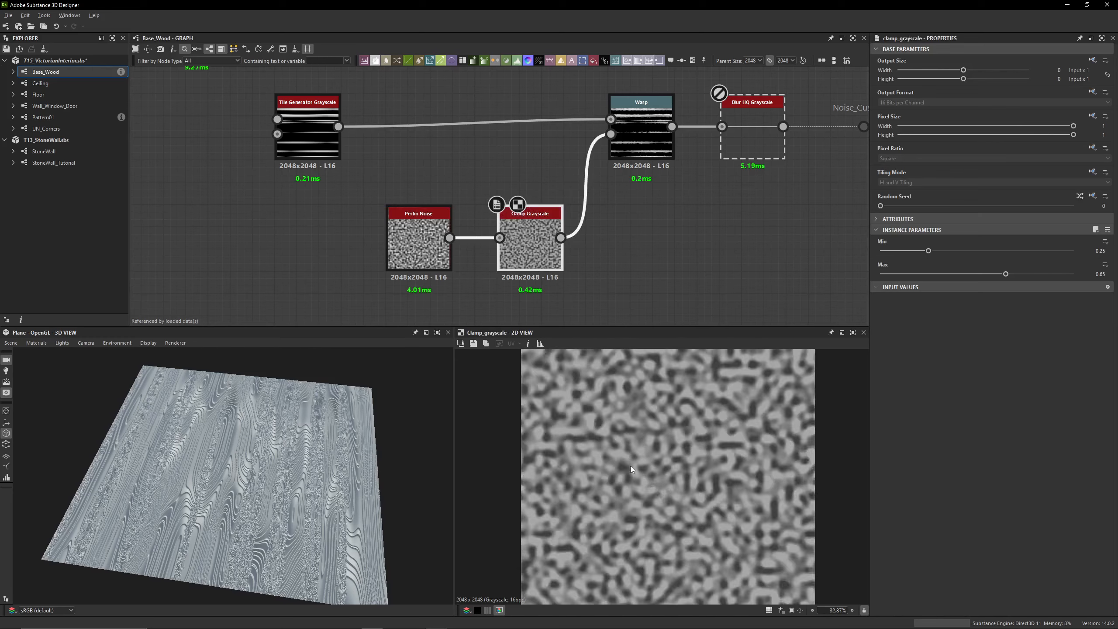
scroll(631, 466, up, 8)
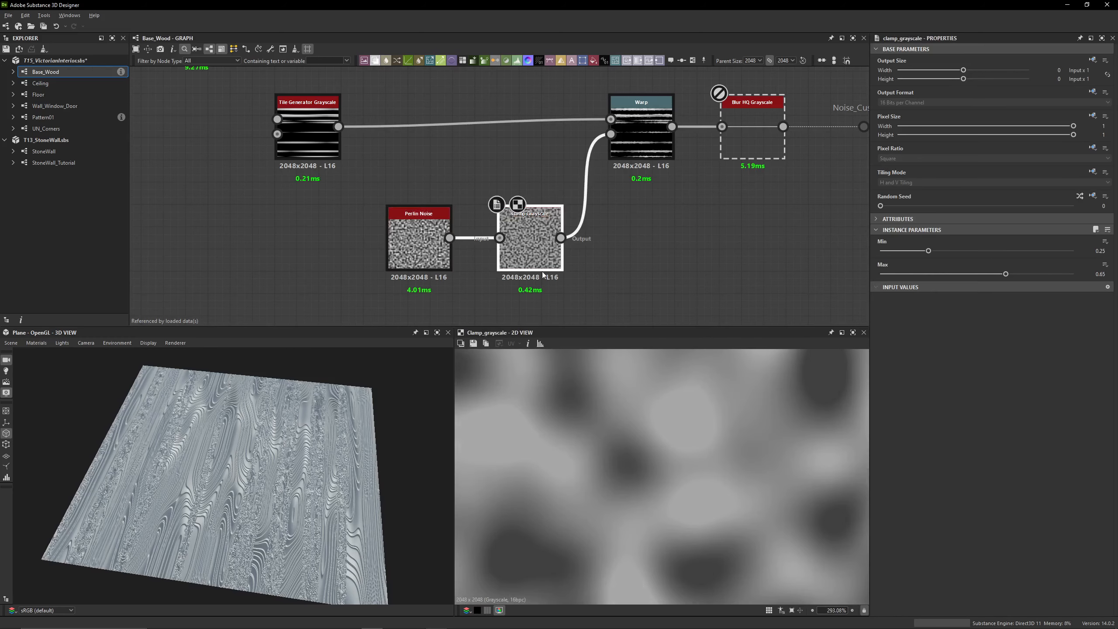
Compare the Warp output with its Tile Generator and Clamp Grayscale inputs in 2D, examining the warped stripe edges closely
middle_drag(610, 242, 484, 284)
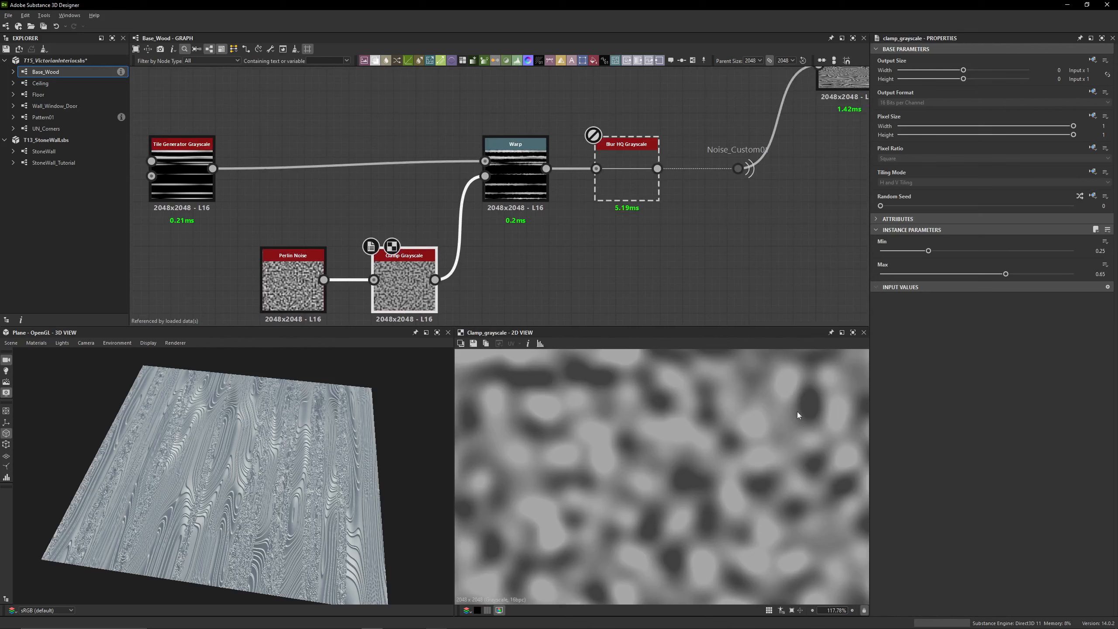
double_click(536, 197)
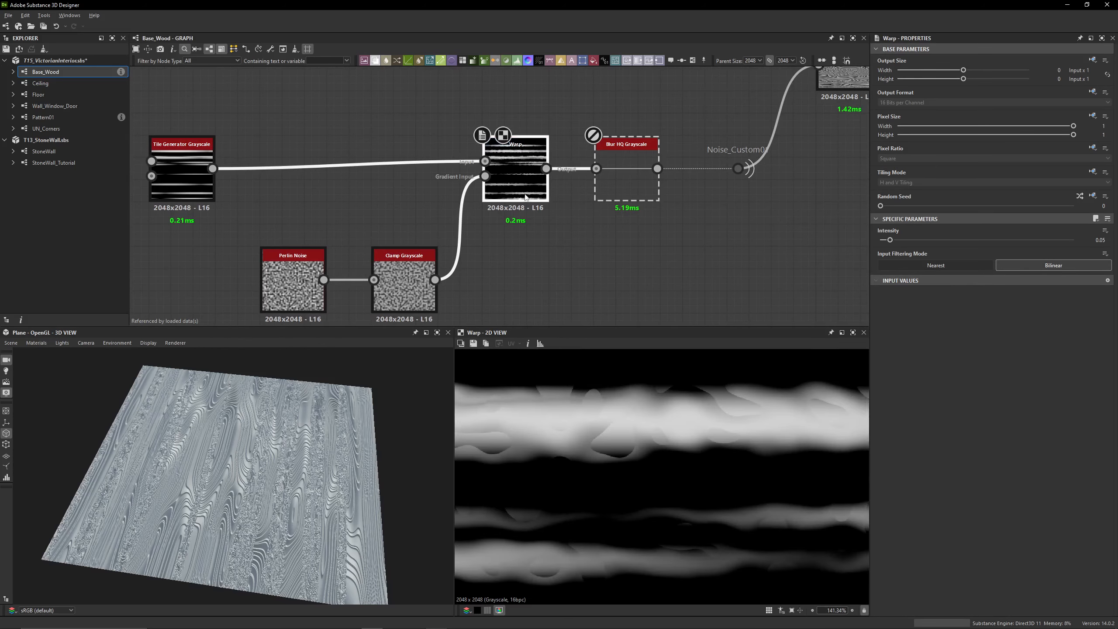
double_click(214, 191)
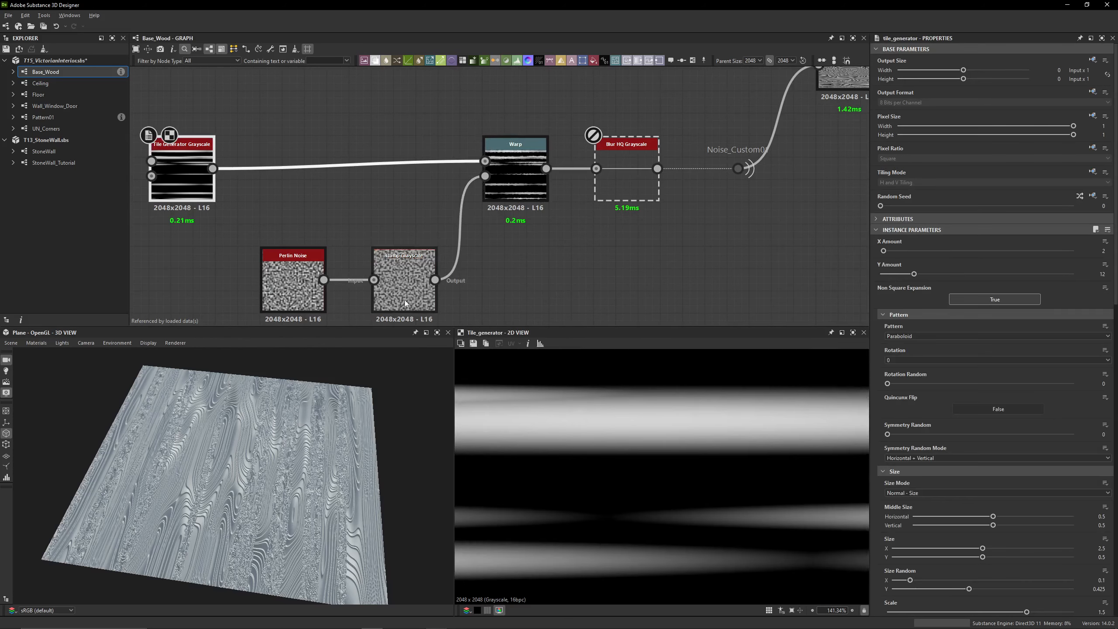
double_click(418, 281)
double_click(538, 183)
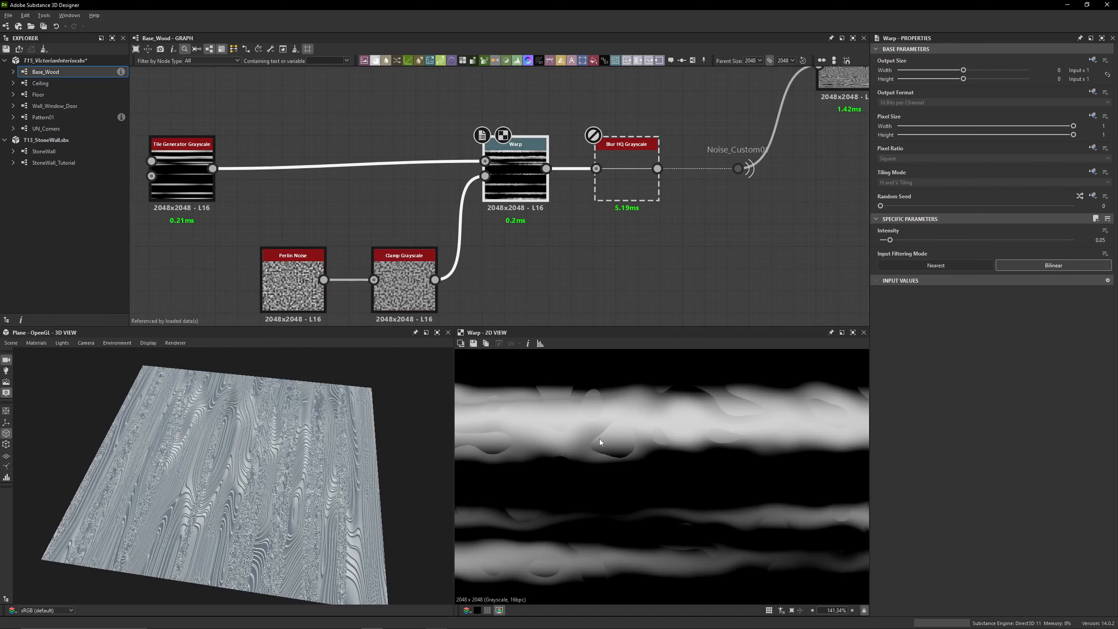
scroll(600, 439, up, 4)
middle_drag(608, 414, 654, 439)
scroll(663, 438, down, 5)
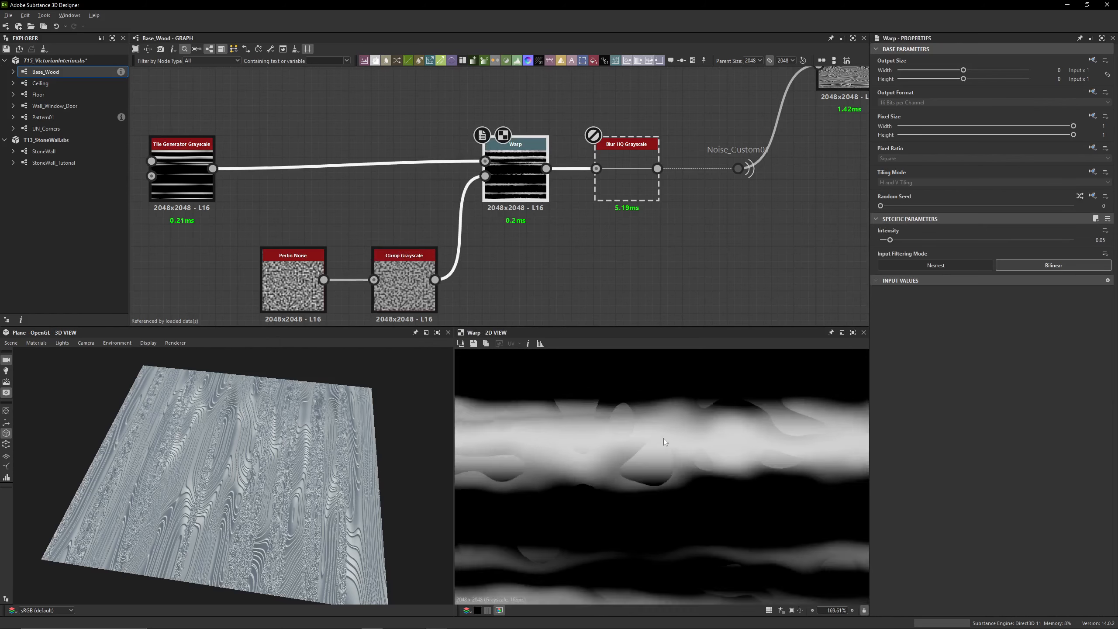
Enable the disabled Blur HQ Grayscale node before the Noise_Custom portal and compare its output with the Warp in 2D
double_click(626, 186)
middle_drag(686, 253, 529, 283)
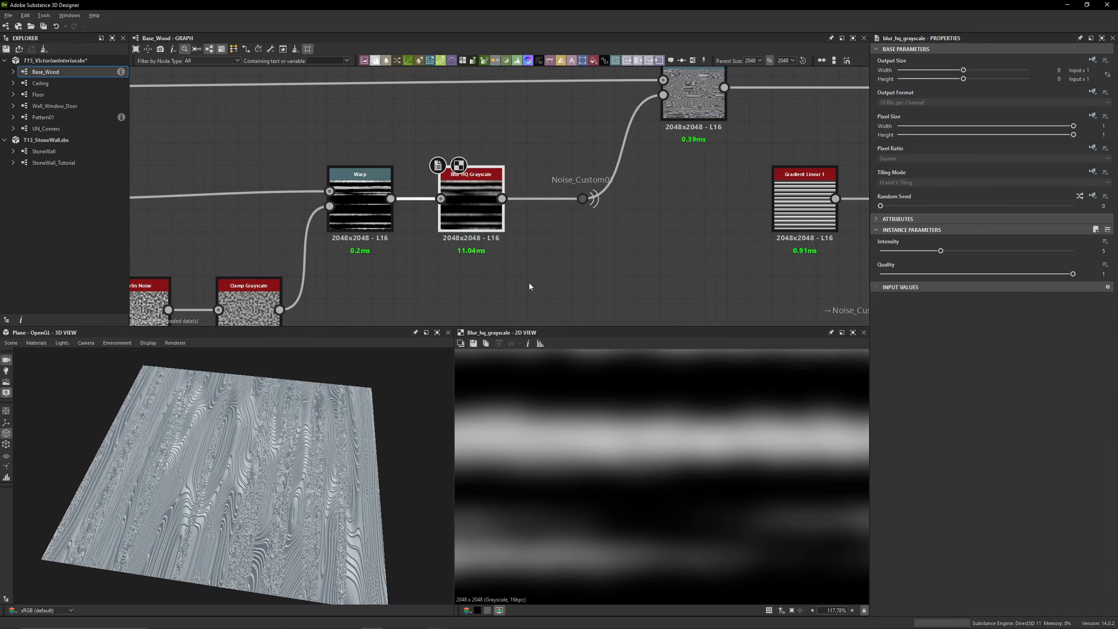
double_click(360, 203)
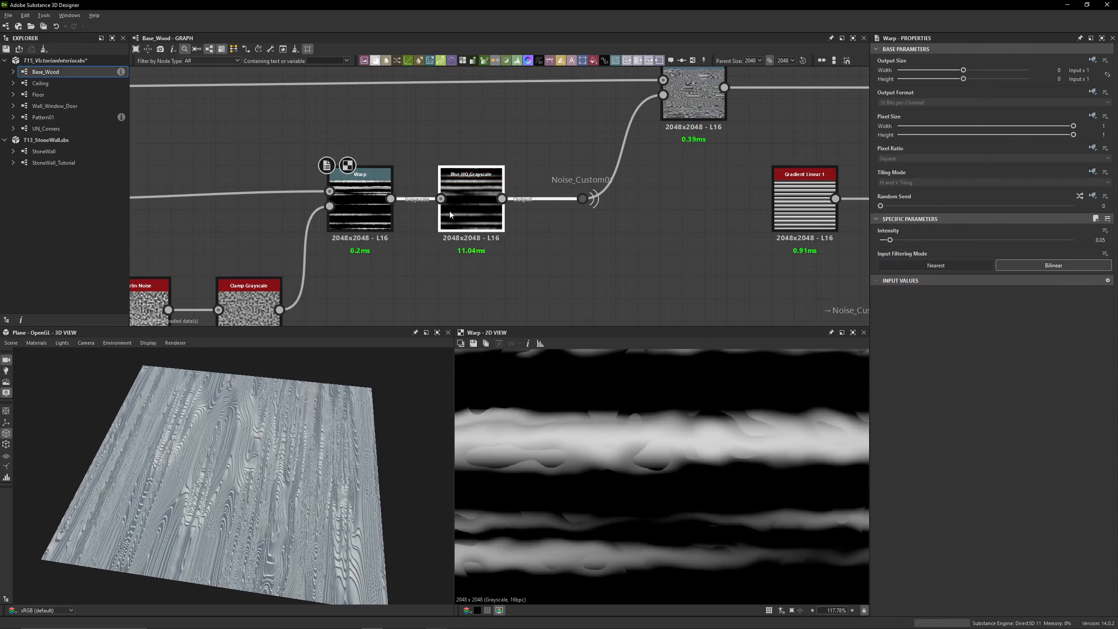
double_click(470, 203)
double_click(379, 213)
double_click(471, 203)
Compare the Blur HQ Grayscale output with the original Tile Generator stripes in the 2D preview
middle_drag(509, 234, 511, 254)
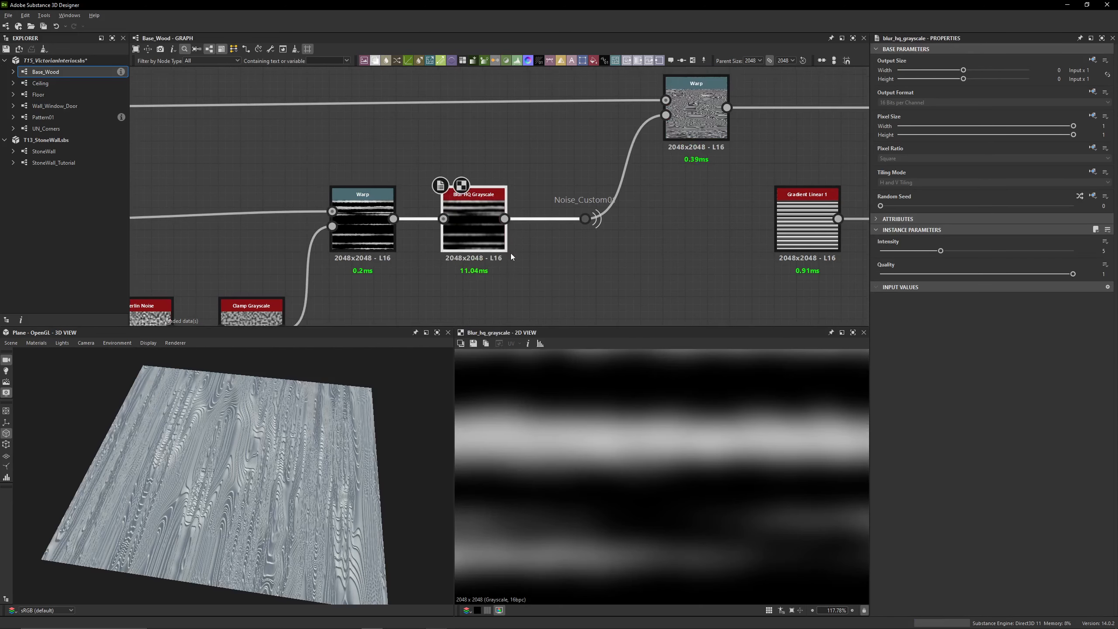
double_click(363, 221)
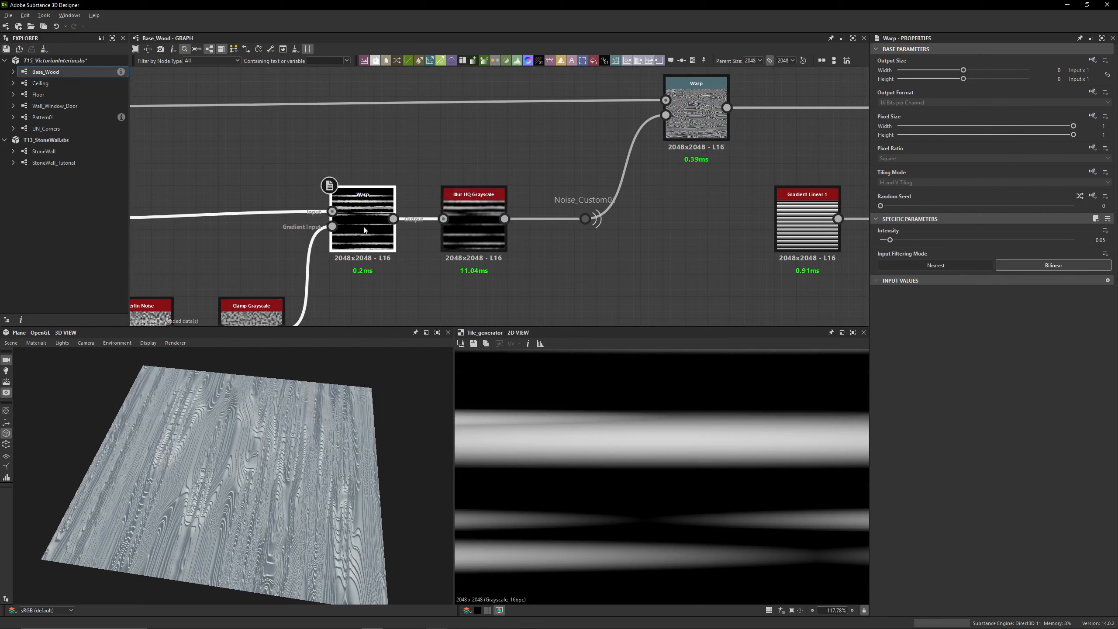
double_click(451, 240)
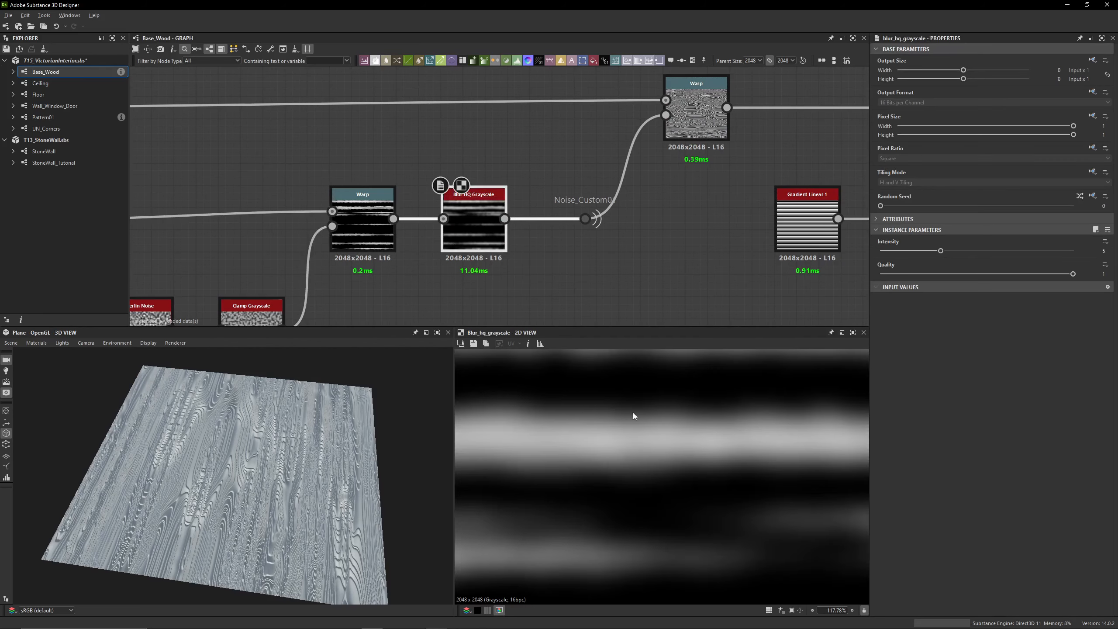
double_click(361, 220)
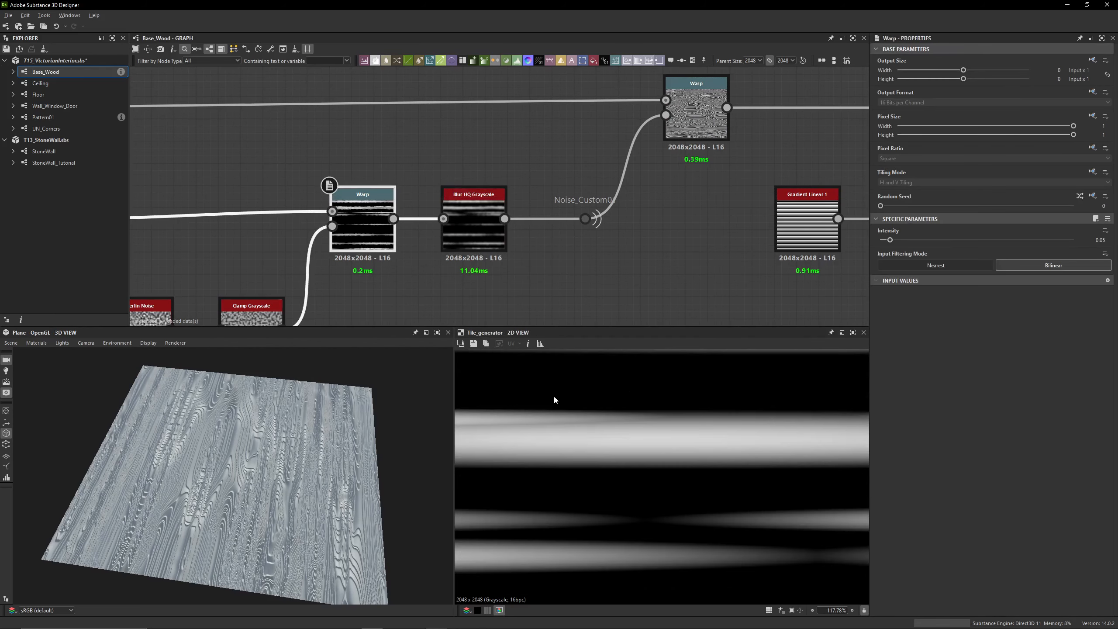
middle_drag(632, 215, 549, 230)
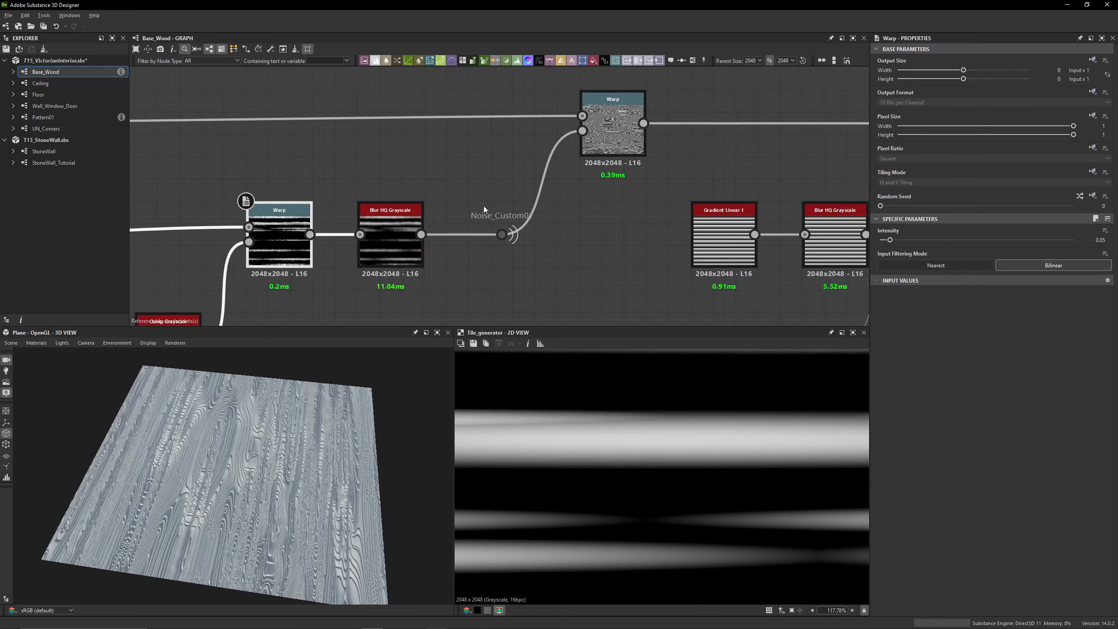
Select the Noise_Custom01 dot node and examine its portal name and the connections running from it to other nodes
drag(484, 206, 568, 283)
click(568, 283)
scroll(471, 224, up, 1)
middle_drag(470, 213, 460, 164)
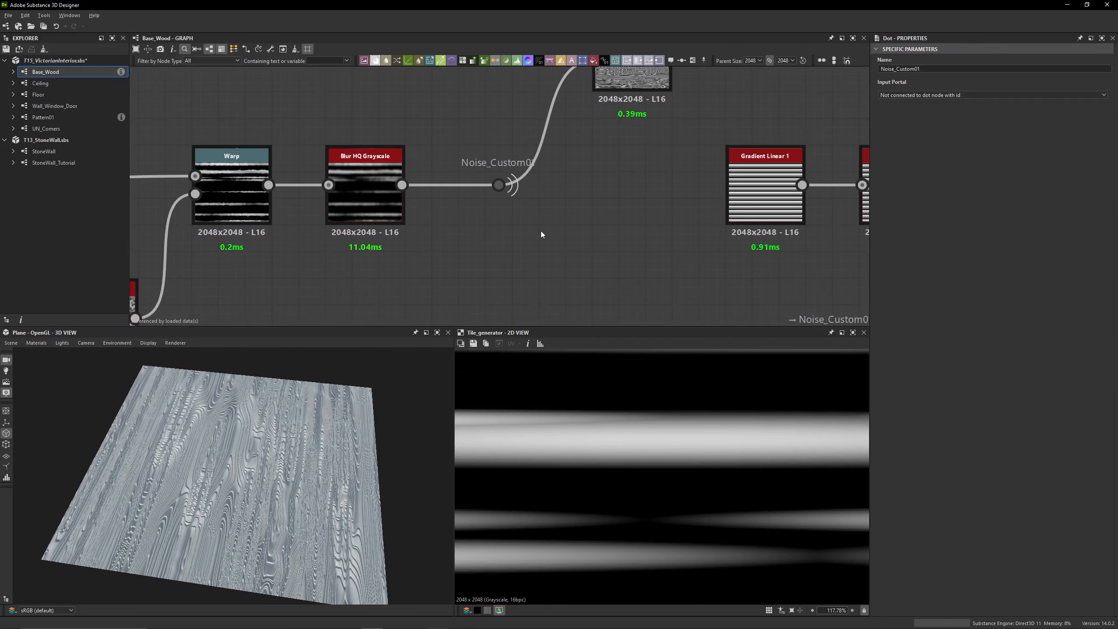
drag(575, 244, 458, 141)
click(481, 194)
click(498, 186)
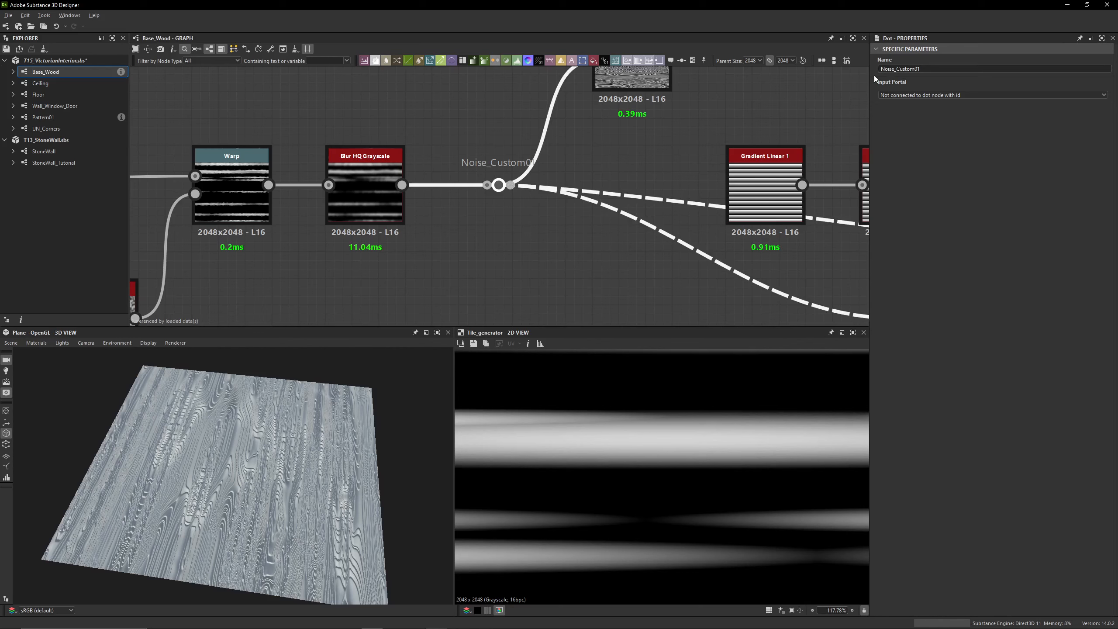
middle_drag(452, 282, 407, 206)
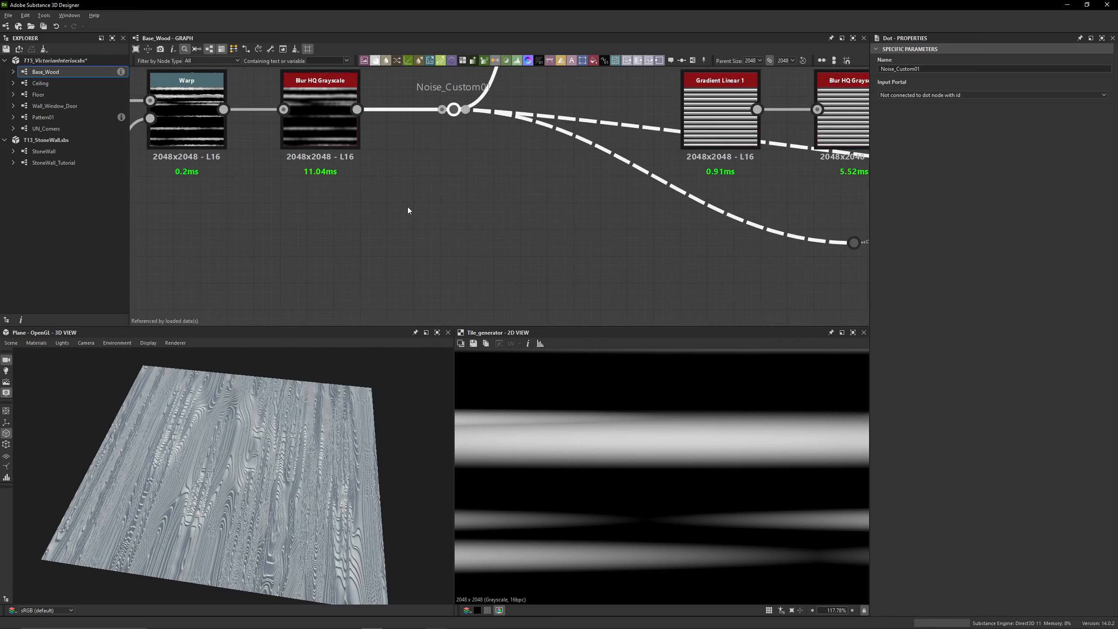
click(444, 166)
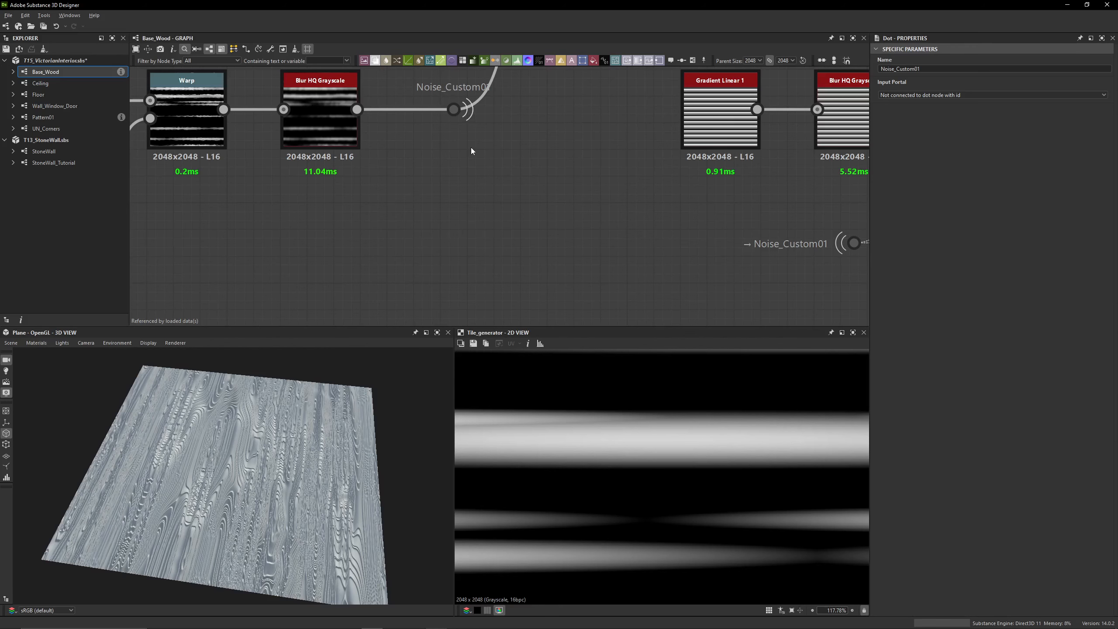
drag(494, 163, 418, 85)
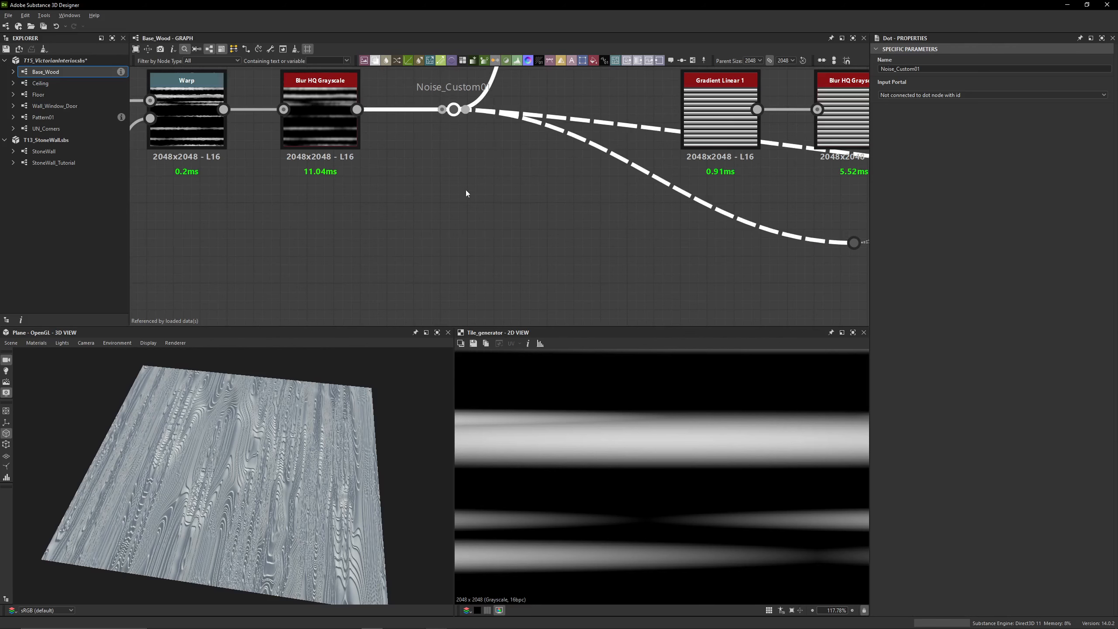
middle_drag(466, 190, 471, 282)
click(486, 283)
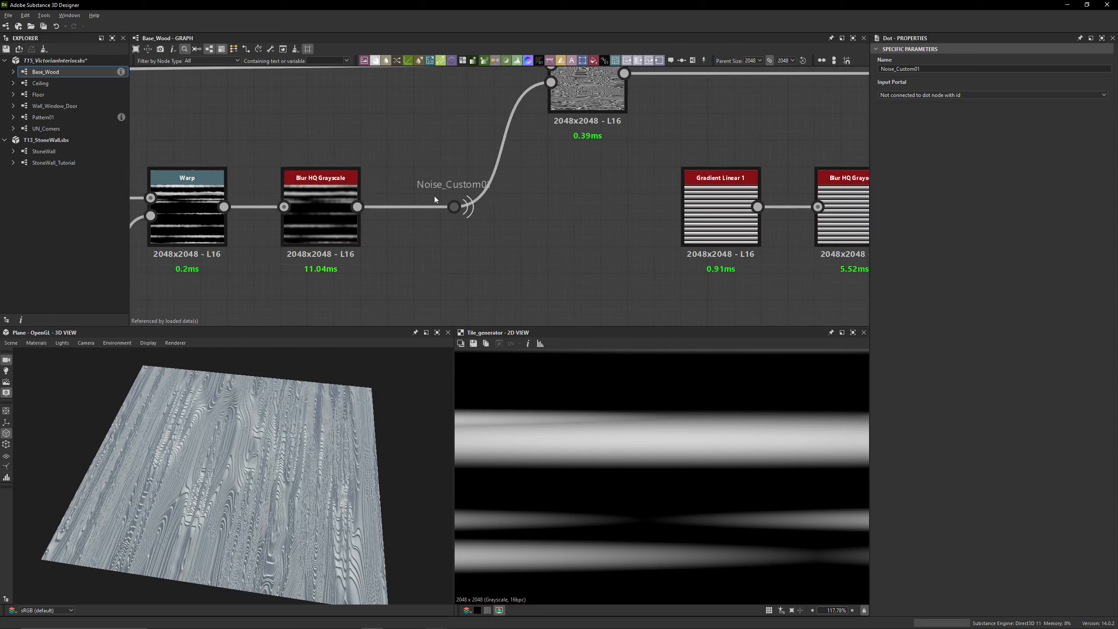
drag(472, 131, 255, 175)
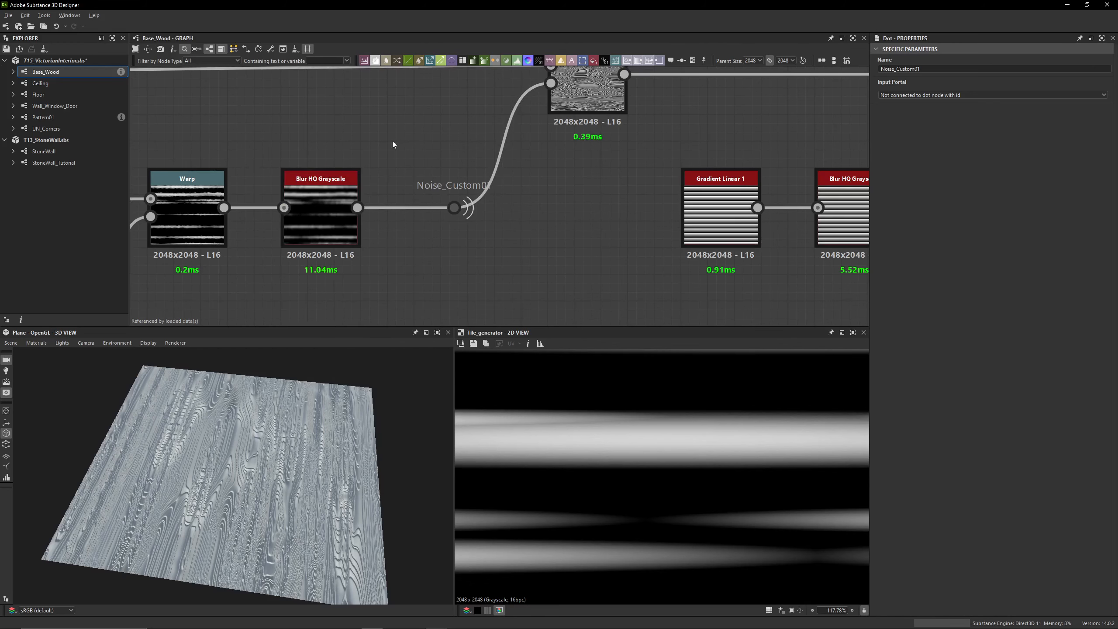
Try a comment above the Blur HQ Grayscale node, replacing it with a frame that overlaps the node
click(672, 60)
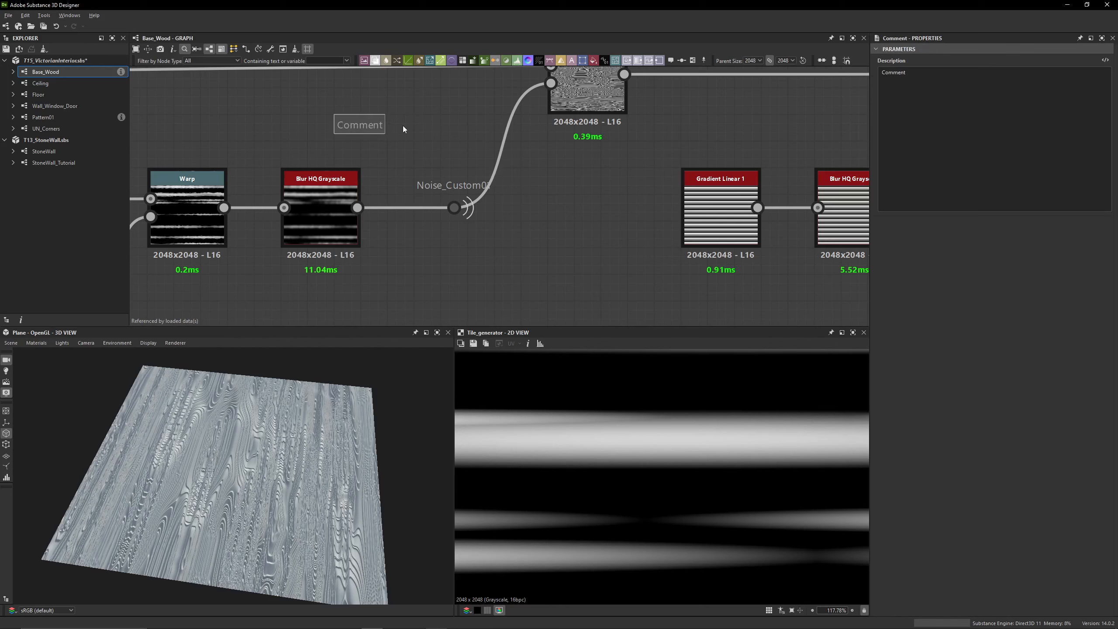
key(Delete)
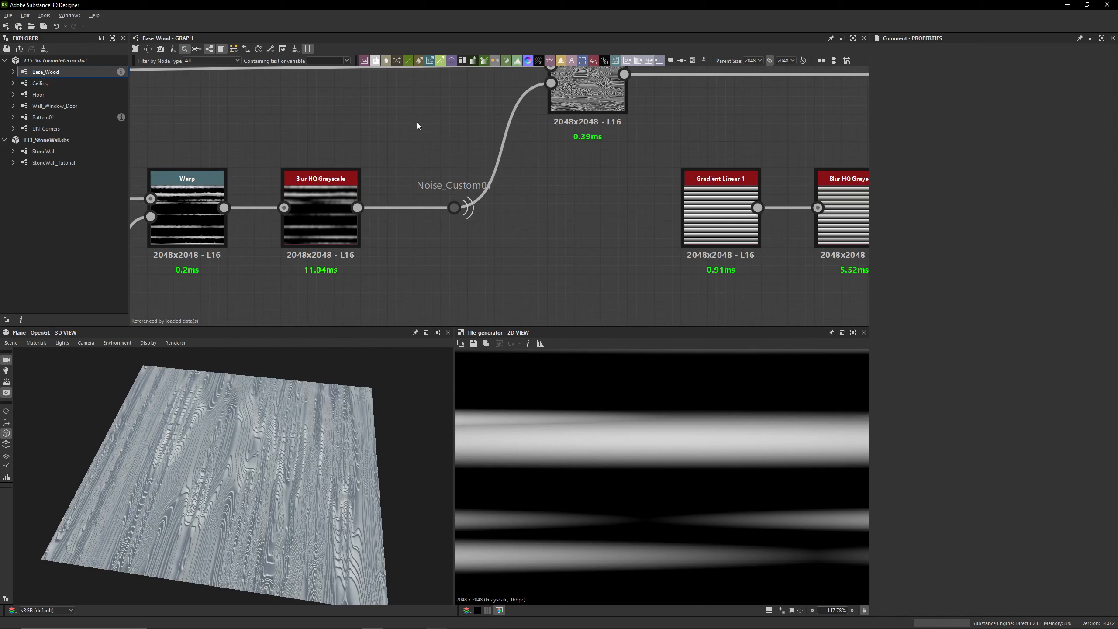
click(696, 61)
drag(487, 151, 302, 96)
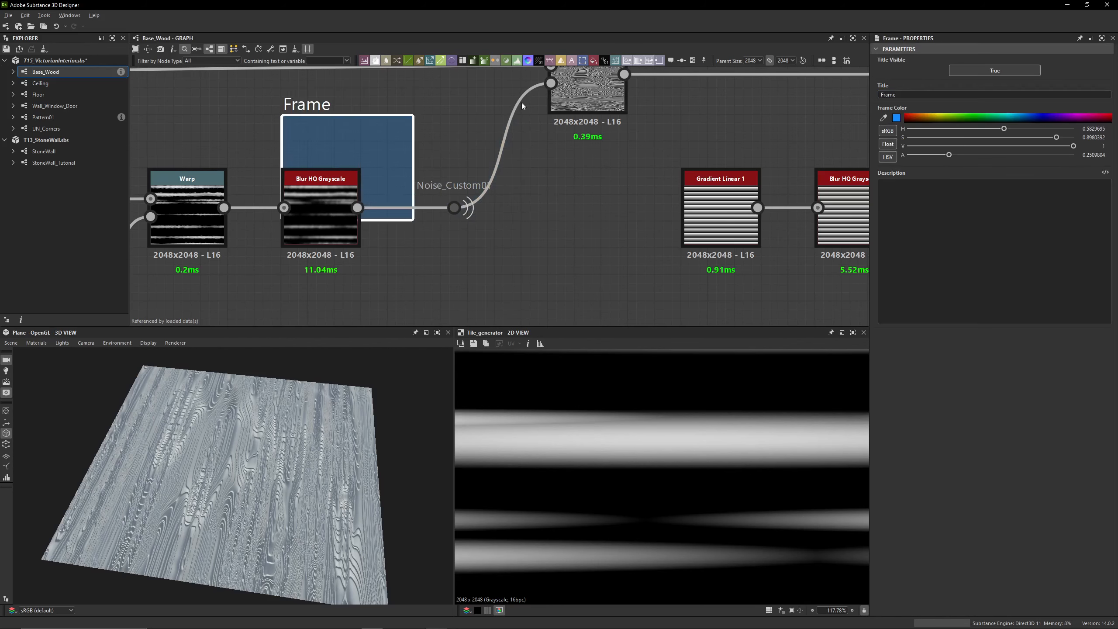
Title the frame Noise_Custom01 and shrink it to a thin strip above the Blur HQ Grayscale node
drag(915, 94, 826, 101)
text(N)
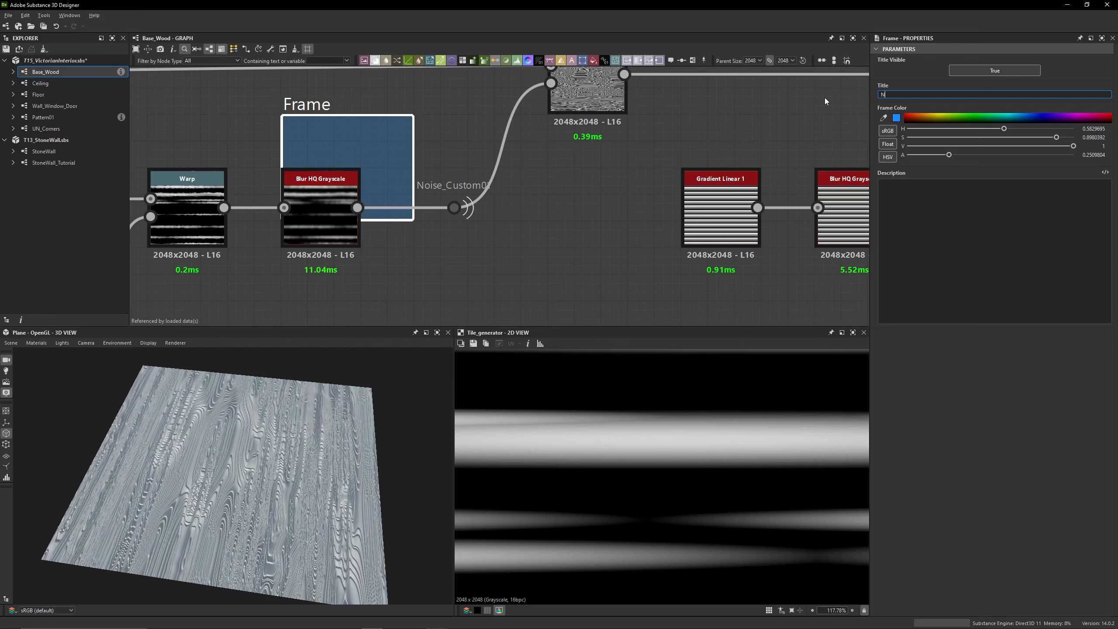
text(oise_Custom)
key(BackSpace)
text(tom)
key(Return)
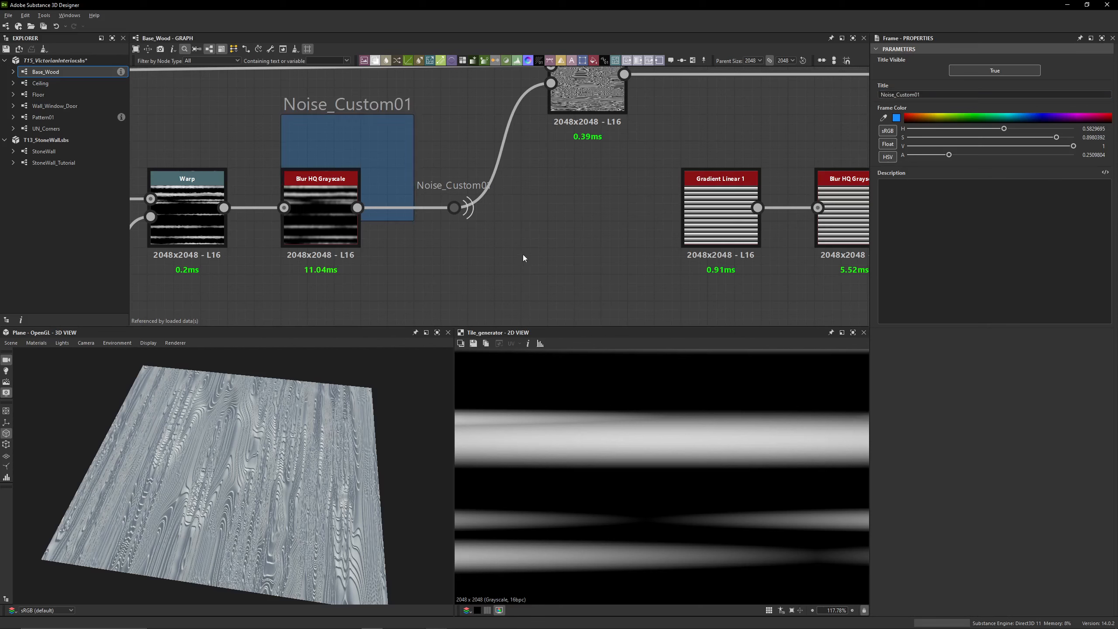
drag(394, 218, 379, 140)
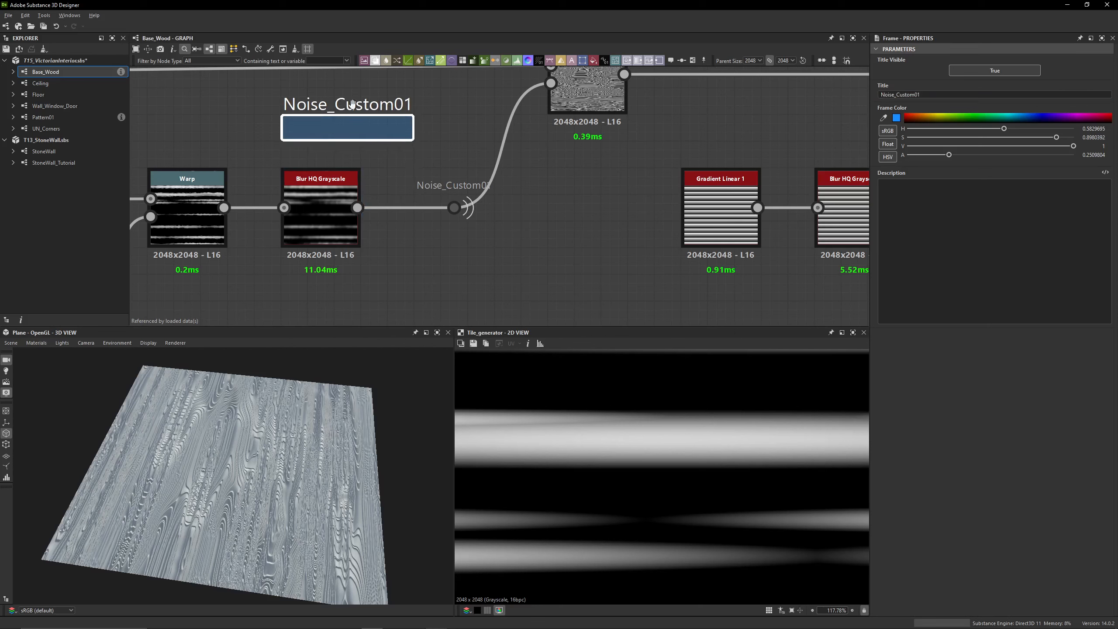
Delete the Noise_Custom01 frame above the Blur HQ Grayscale node
click(454, 207)
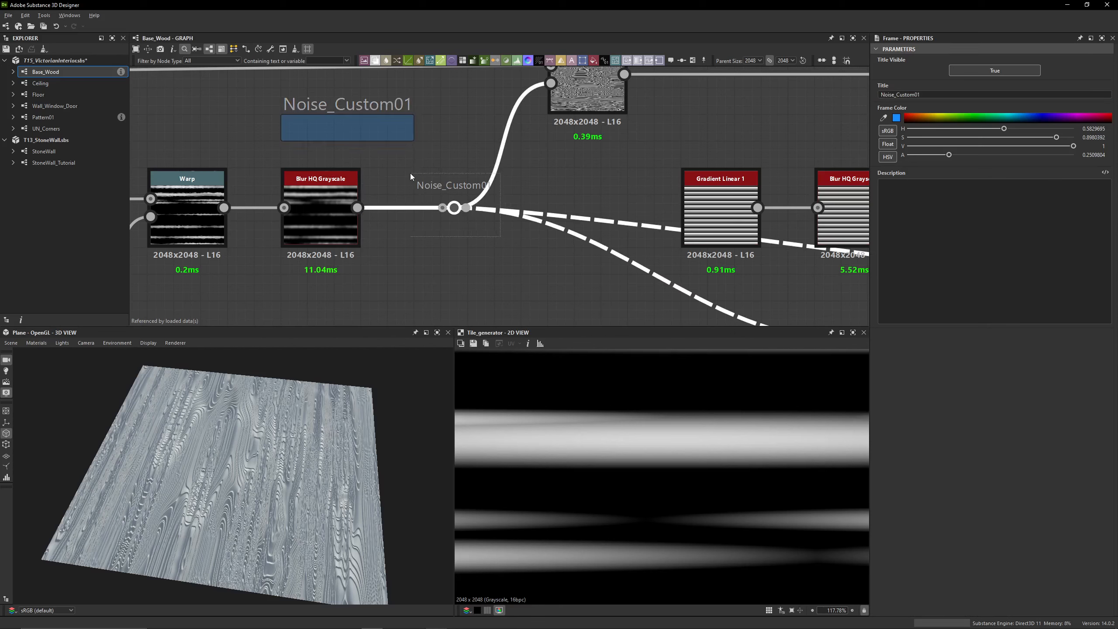
click(325, 190)
click(358, 127)
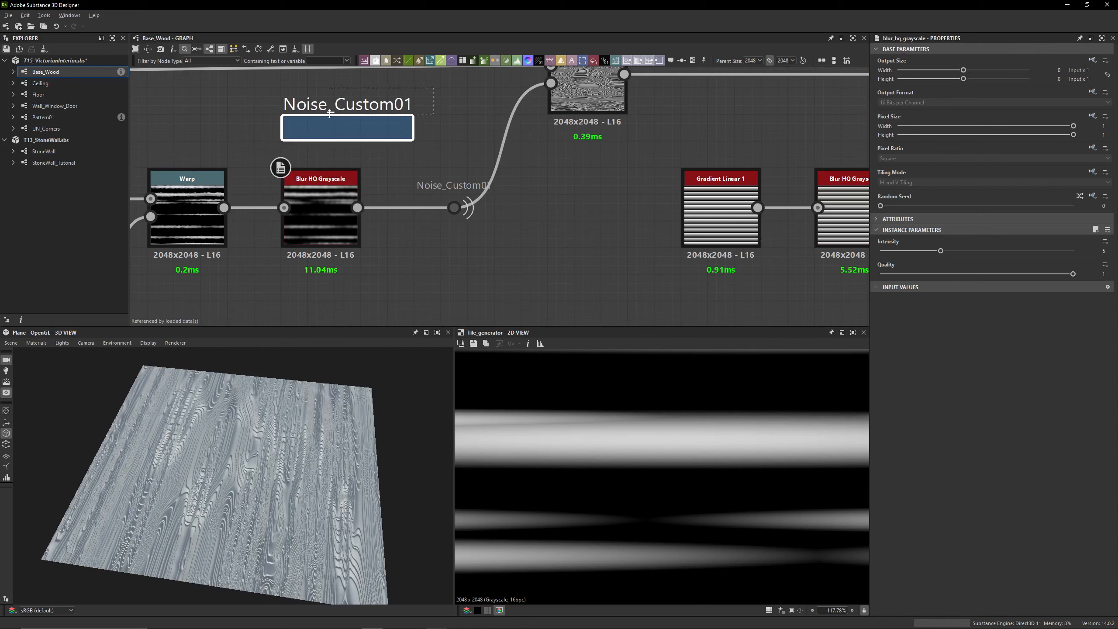
key(Delete)
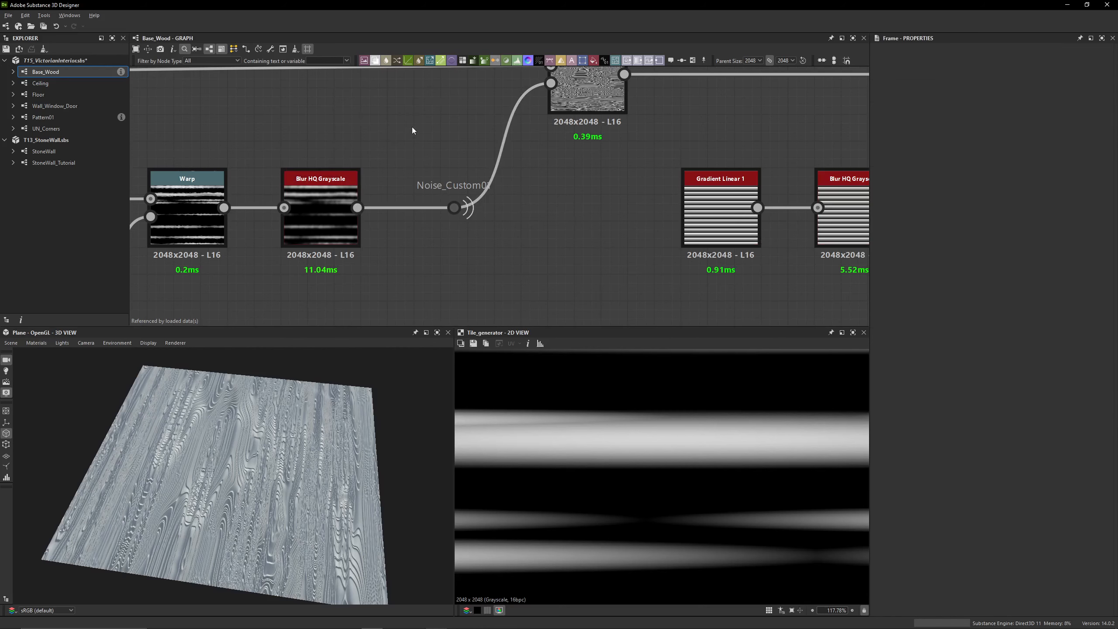
Add an unconnected dot node below the Noise_Custom01 portal and name it asdasdasdadsasdasdasdasdadasd
click(454, 207)
middle_drag(497, 267, 439, 151)
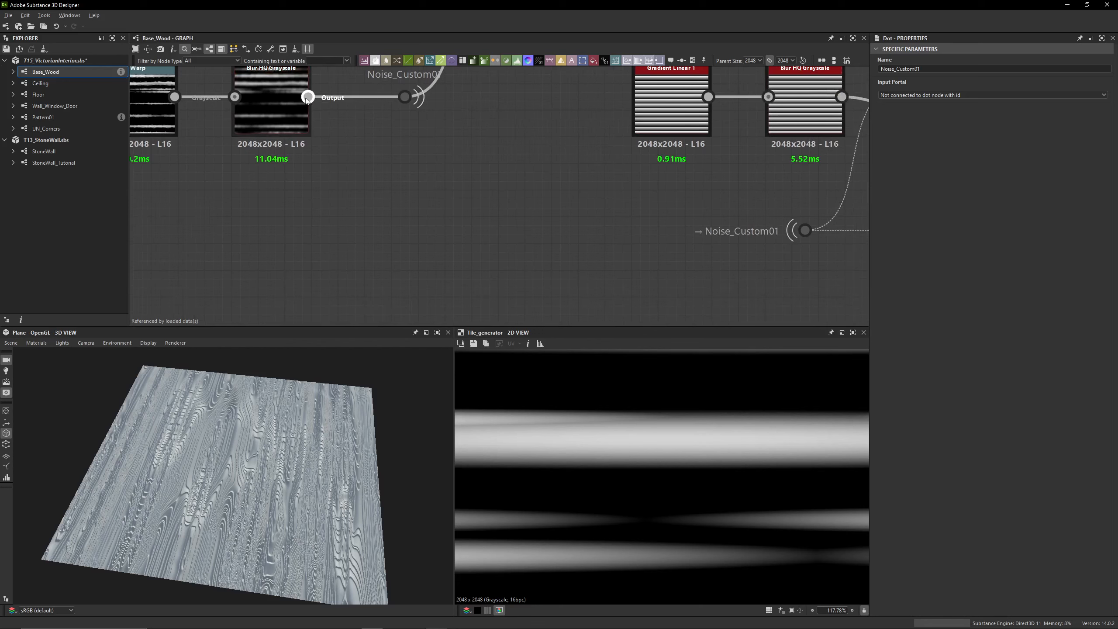
key(space)
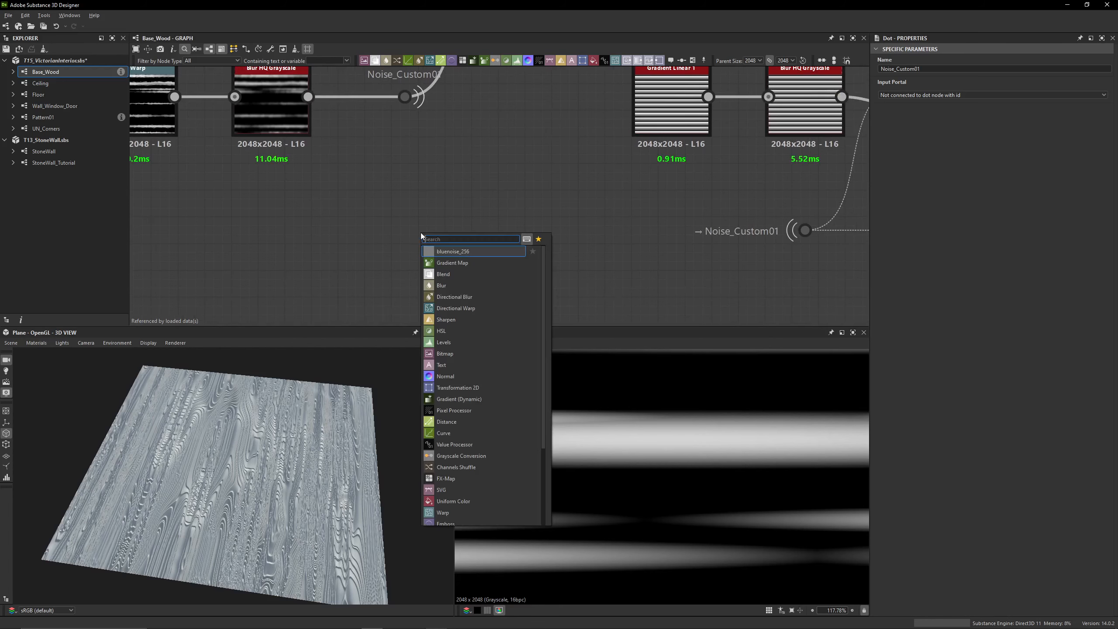
key(space)
text(dot)
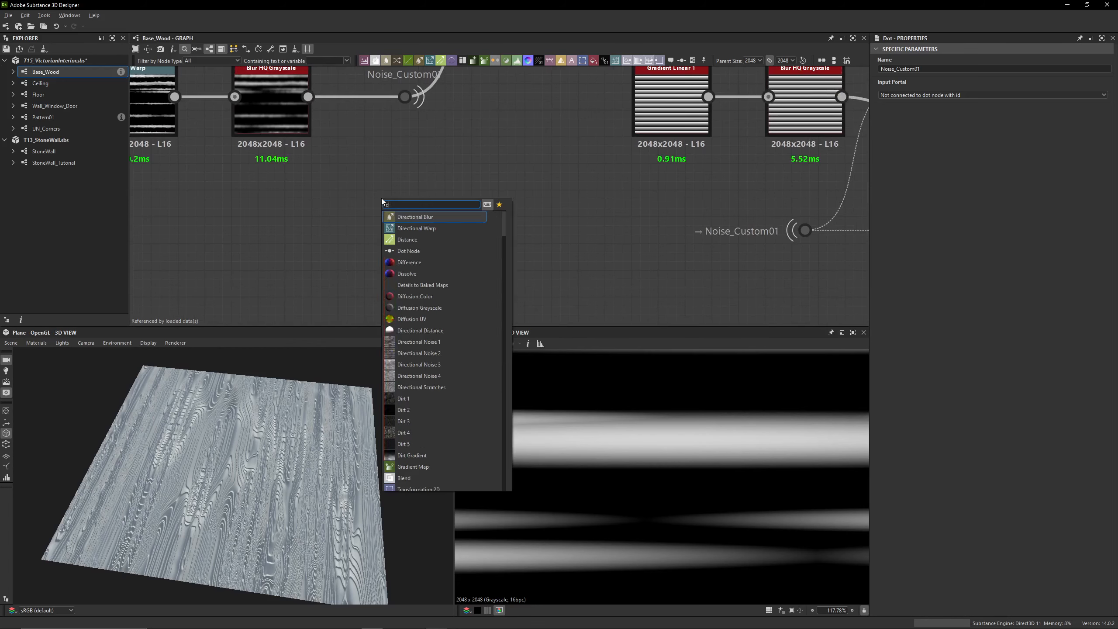
key(Return)
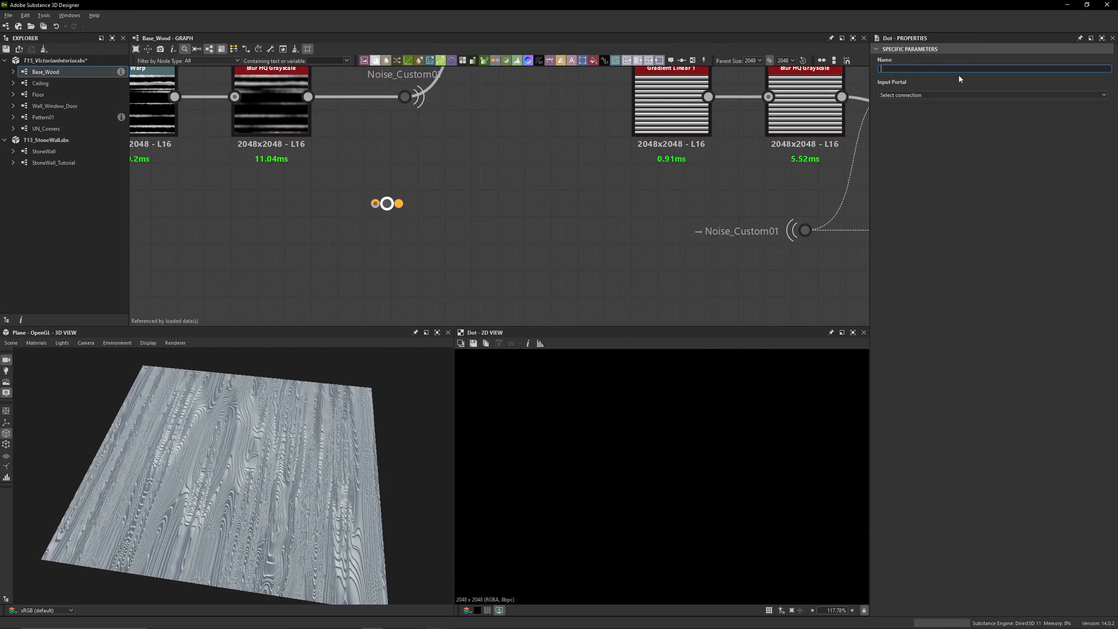
text(asdasdasdadsasdasdasdasdadasd)
key(Return)
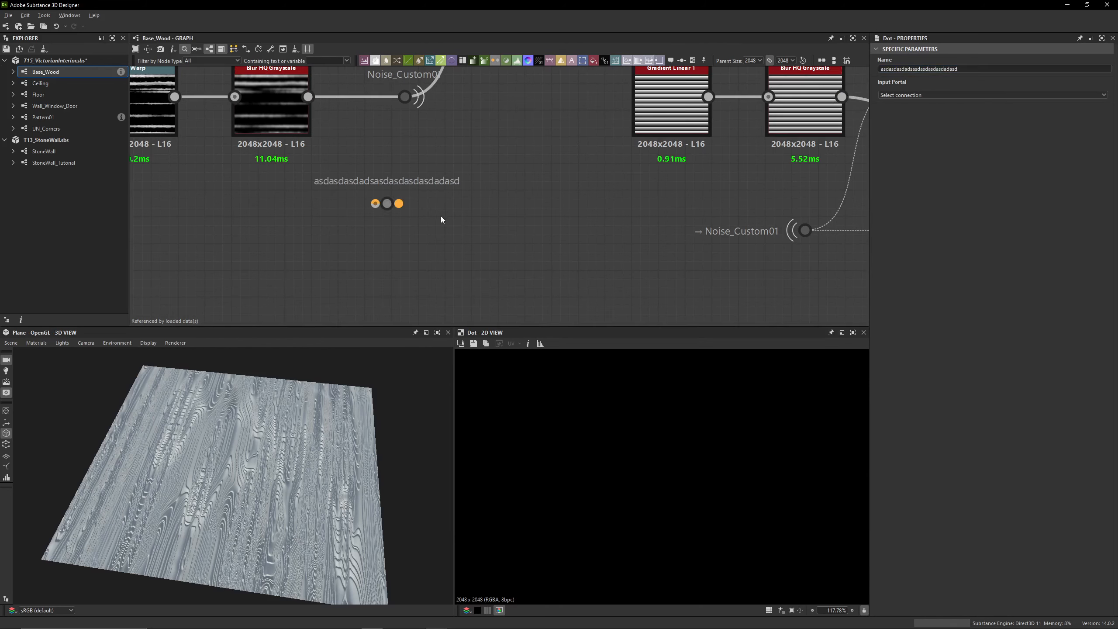
Place a second dot node to examine the portals offered as its input, and delete it
middle_drag(447, 247, 465, 209)
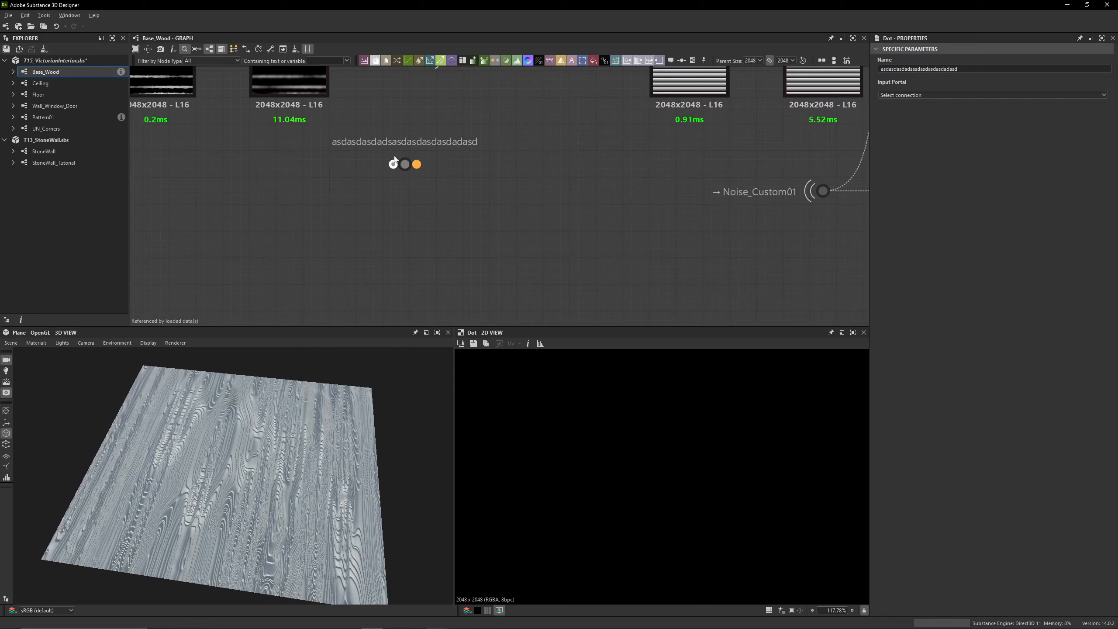
middle_drag(787, 195, 680, 199)
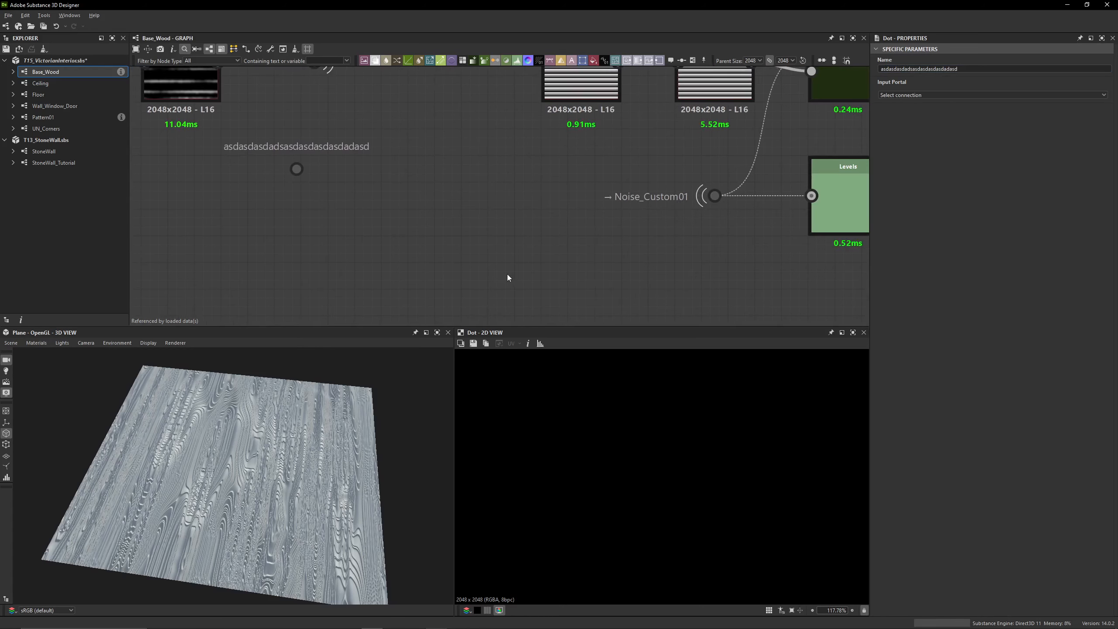
key(space)
key(Escape)
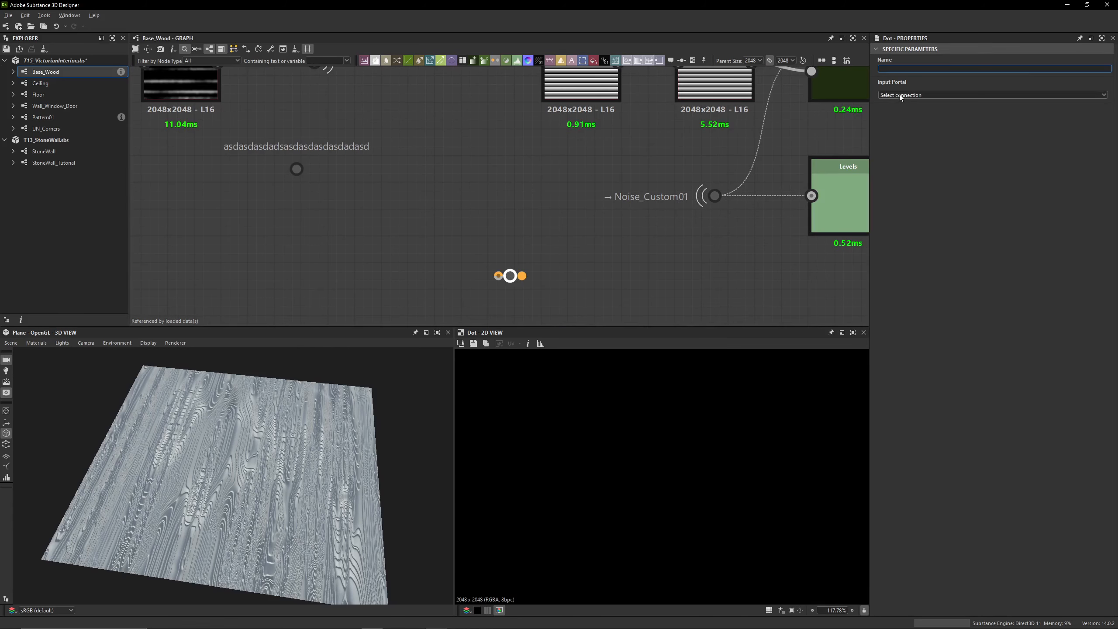
click(901, 96)
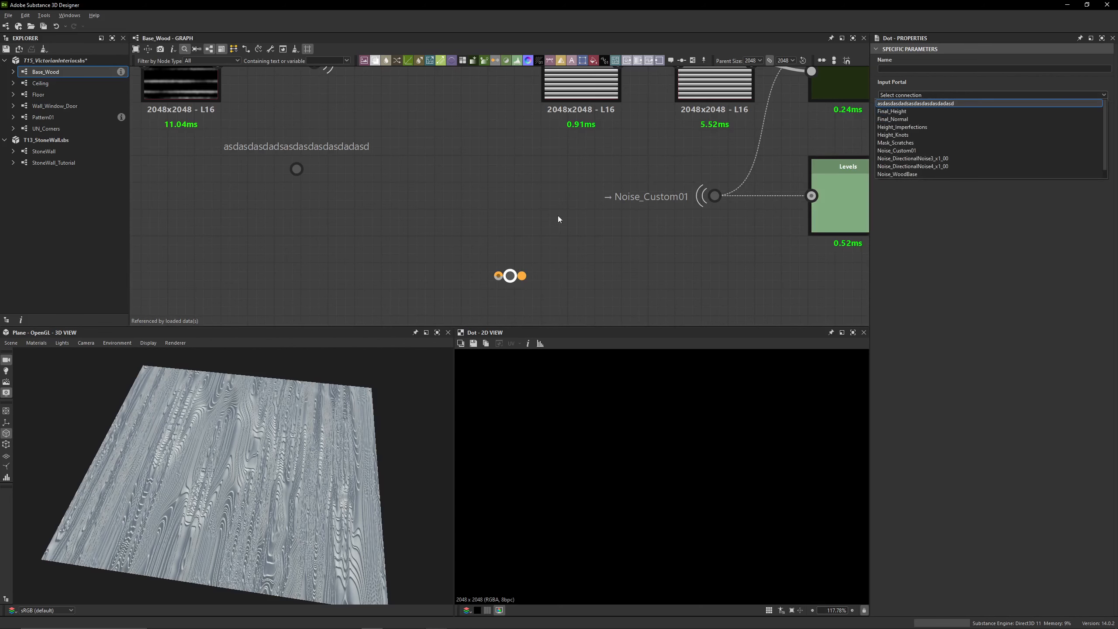
click(490, 281)
key(Delete)
Branch a dot node off the Blur HQ Grayscale output and try a dot fed by Noise_Custom01 on the Warp's link
middle_drag(431, 179, 533, 277)
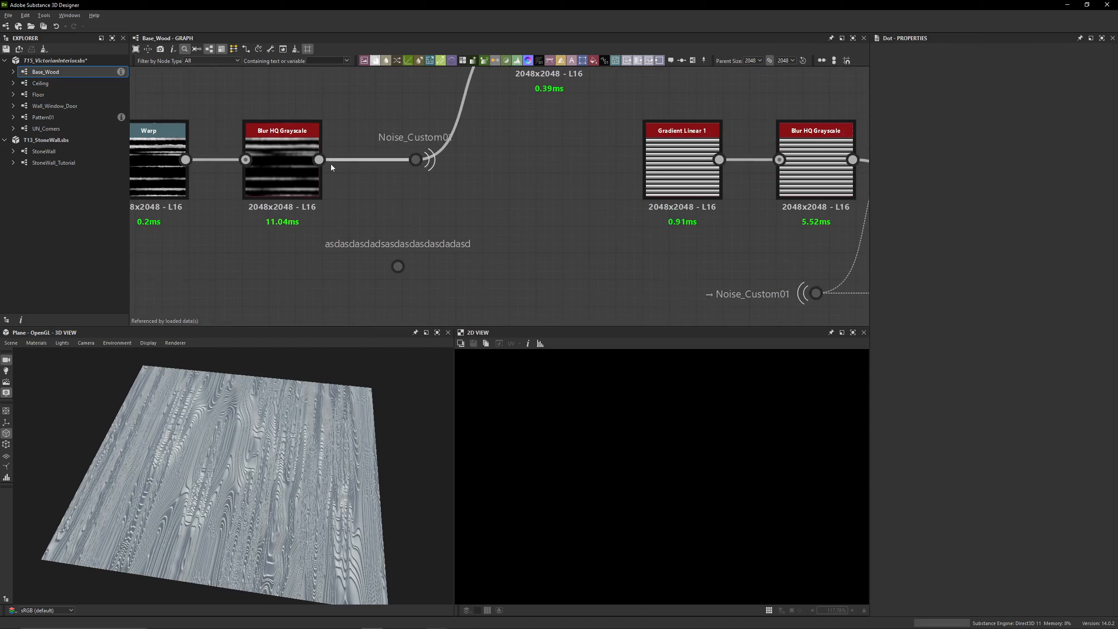
drag(319, 159, 521, 211)
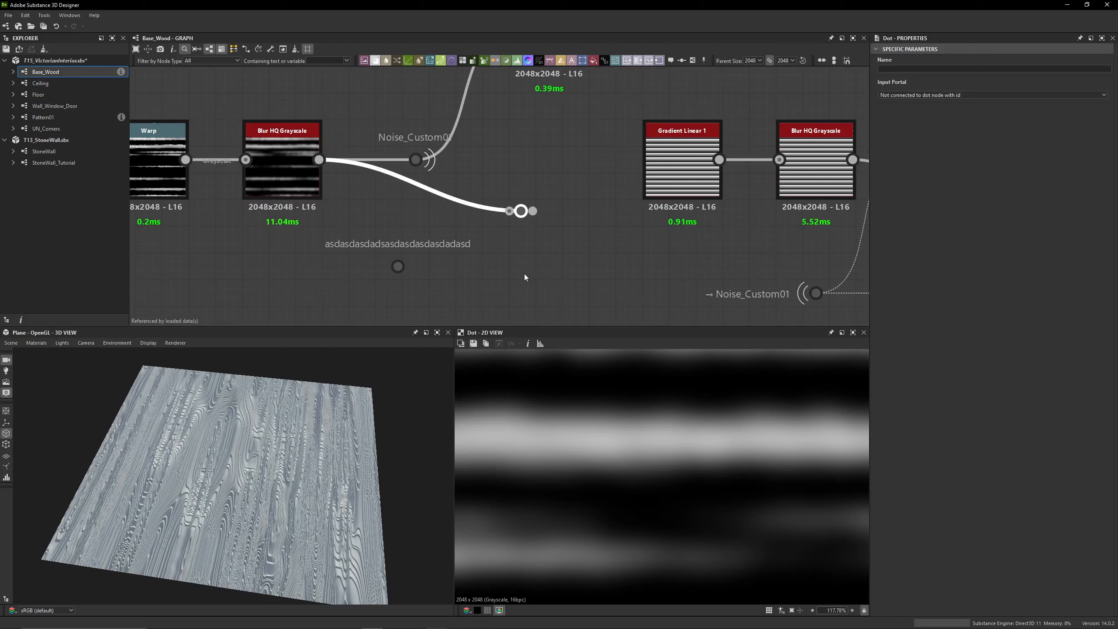
double_click(464, 96)
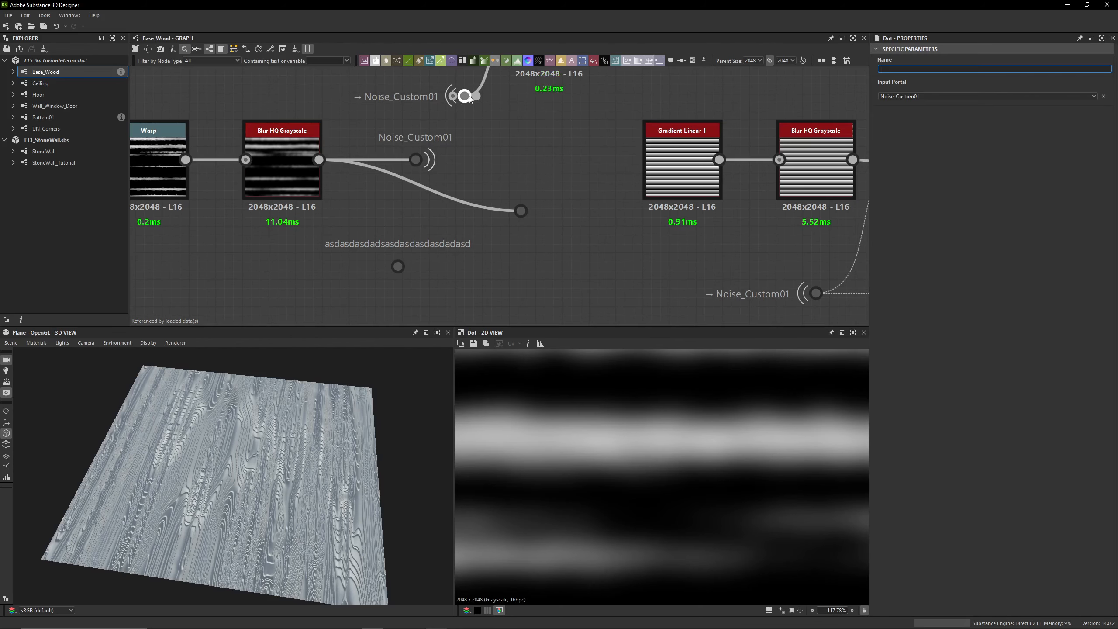
Undo the receiving portal dot on the Warp's link and delete the two trial dot nodes beneath Noise_Custom01
key(ctrl+z)
key(ctrl+z)
key(ctrl+z)
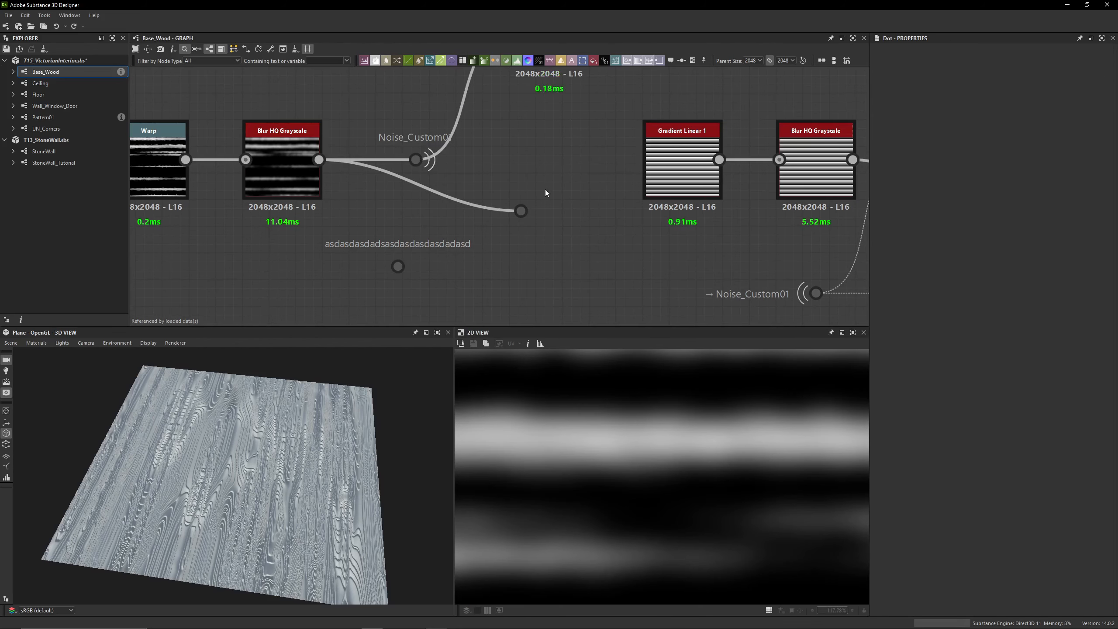
drag(528, 245, 389, 287)
key(Delete)
Enable the disabled Blend node that follows the upper Warp and preview its output in 2D
middle_drag(446, 201, 436, 270)
scroll(526, 224, down, 3)
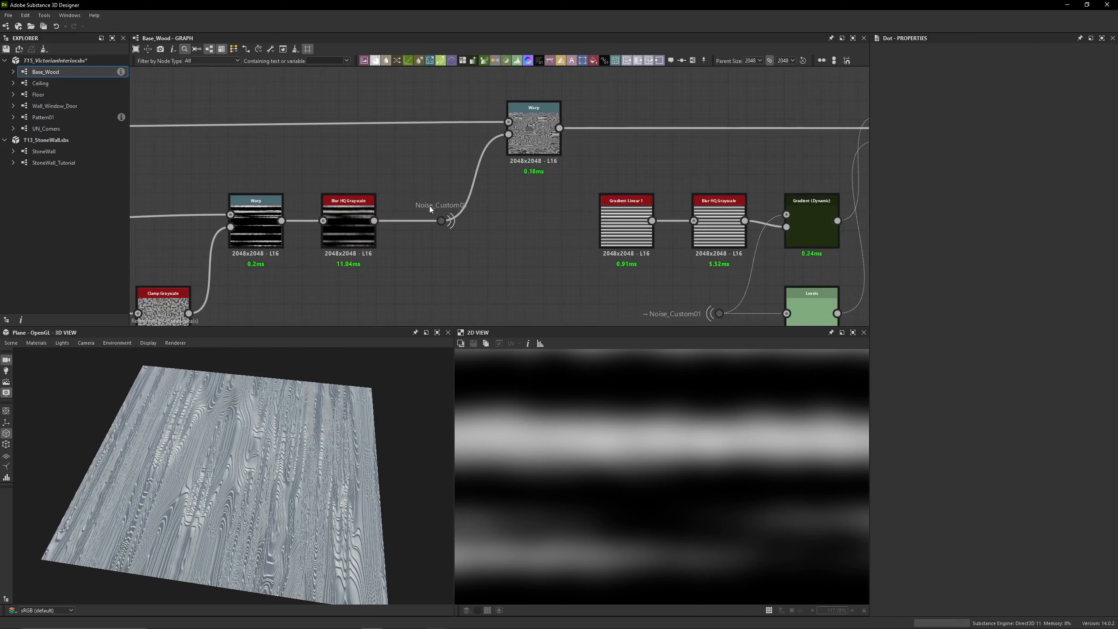
click(441, 221)
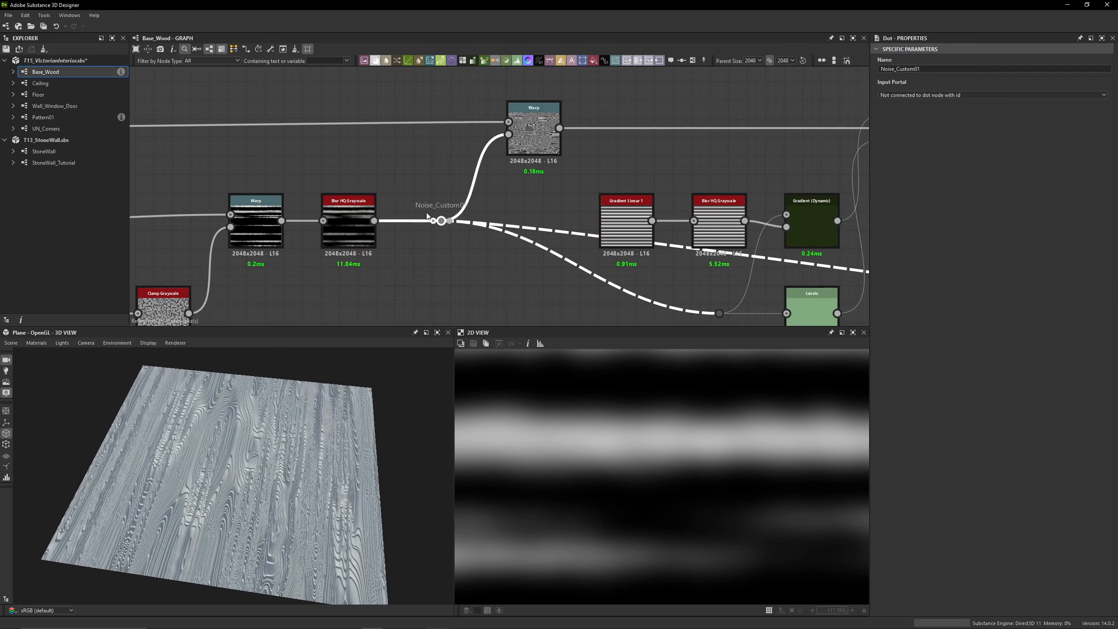
double_click(534, 132)
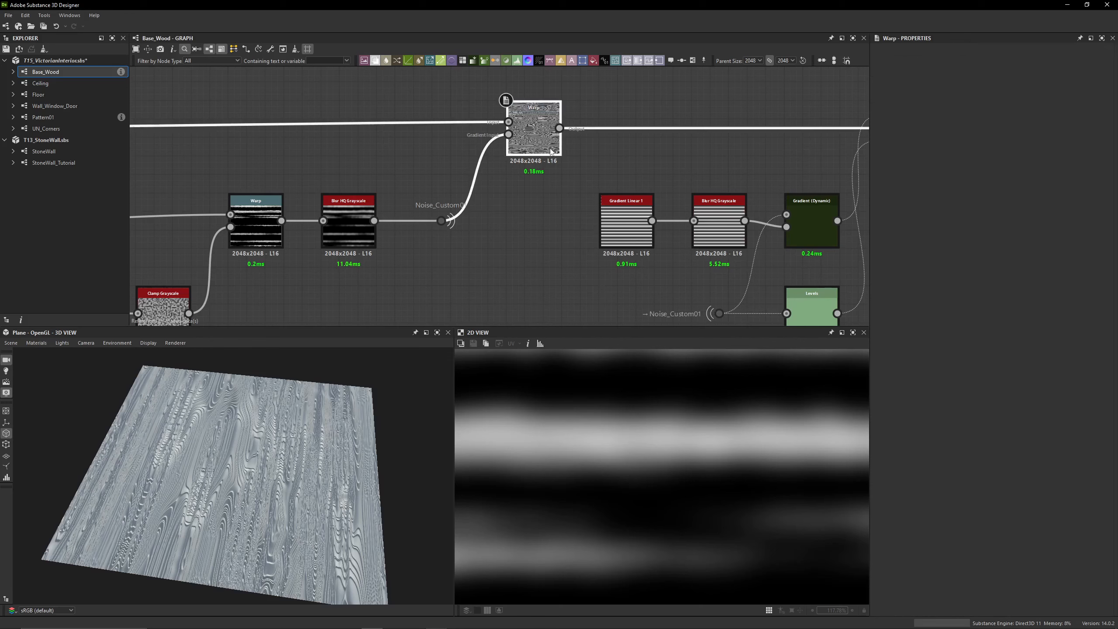
middle_drag(722, 166, 427, 155)
double_click(612, 136)
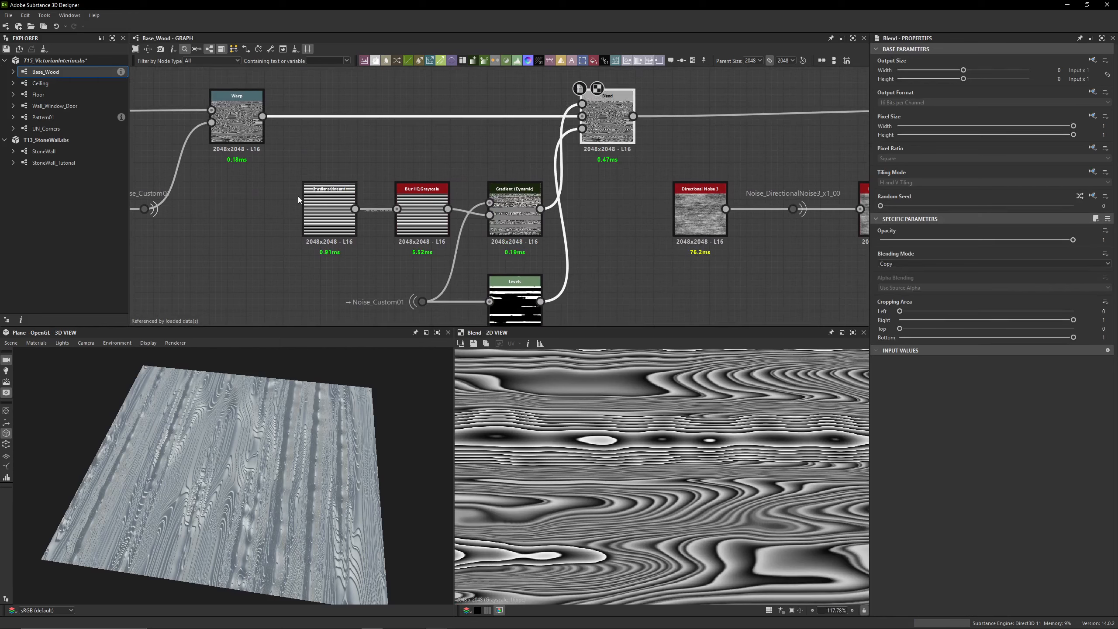
Preview the Gradient Linear 1 node in 2D, checking its Tiling and Rotation parameters and the whole stripe pattern
double_click(326, 199)
scroll(629, 429, down, 6)
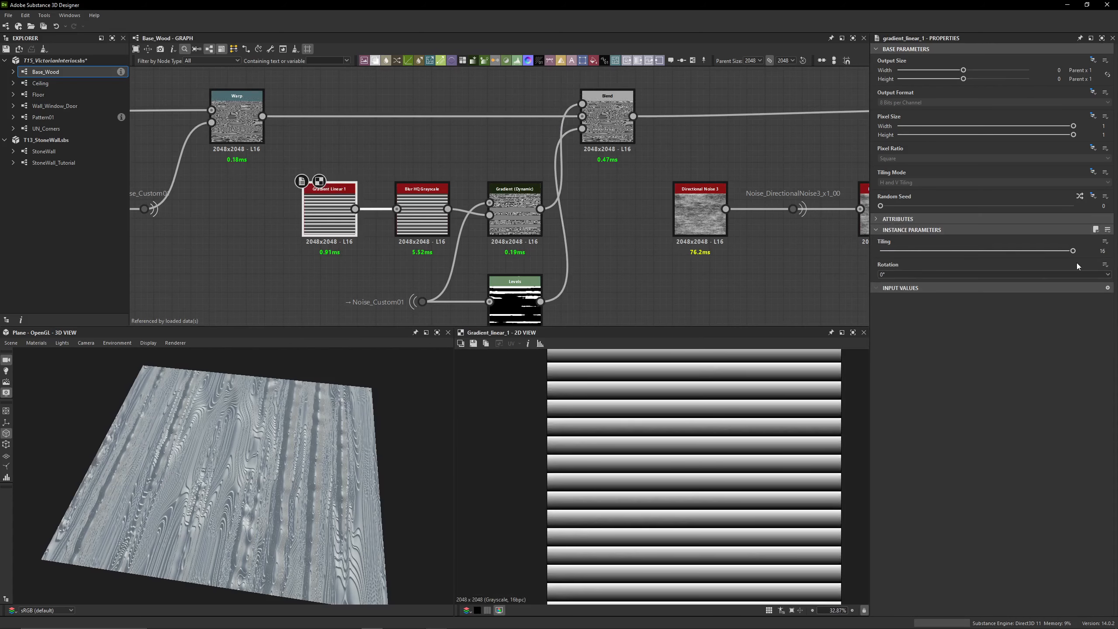
scroll(644, 429, down, 1)
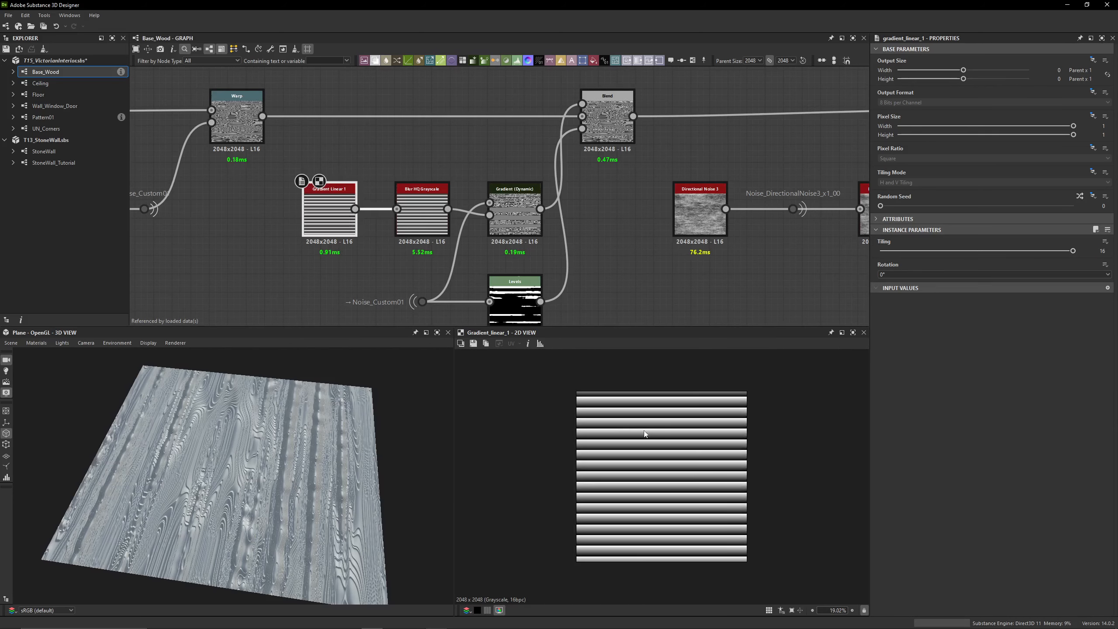
Compare the Blur HQ Grayscale and Gradient Linear 1 outputs in 2D at the stripe edges, checking the blur's Intensity and Quality parameters
double_click(422, 213)
scroll(640, 472, up, 2)
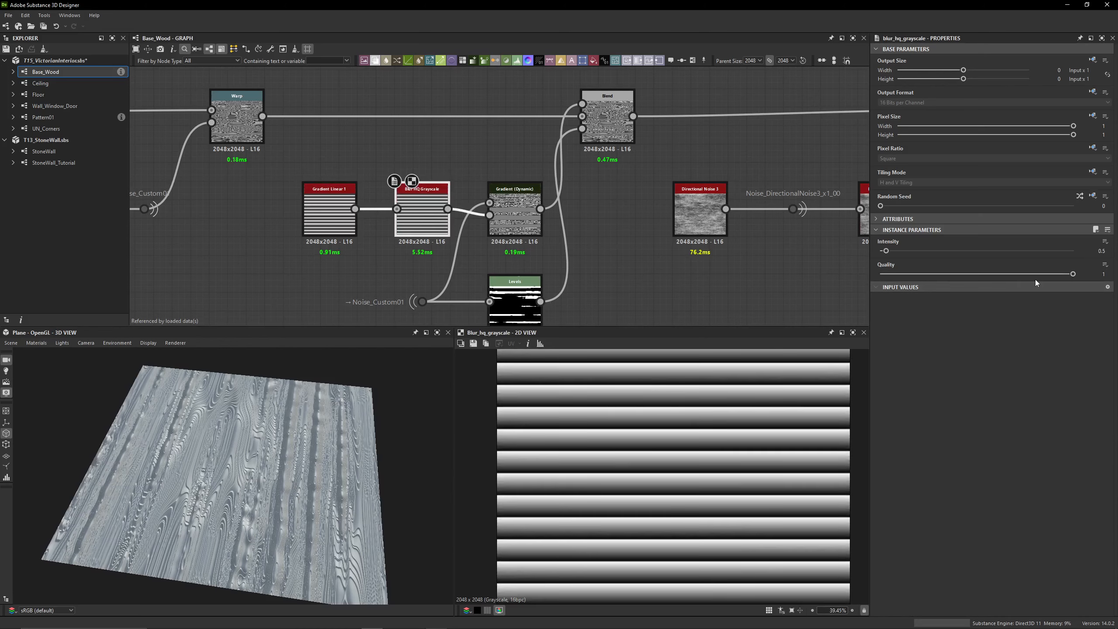
scroll(549, 444, up, 15)
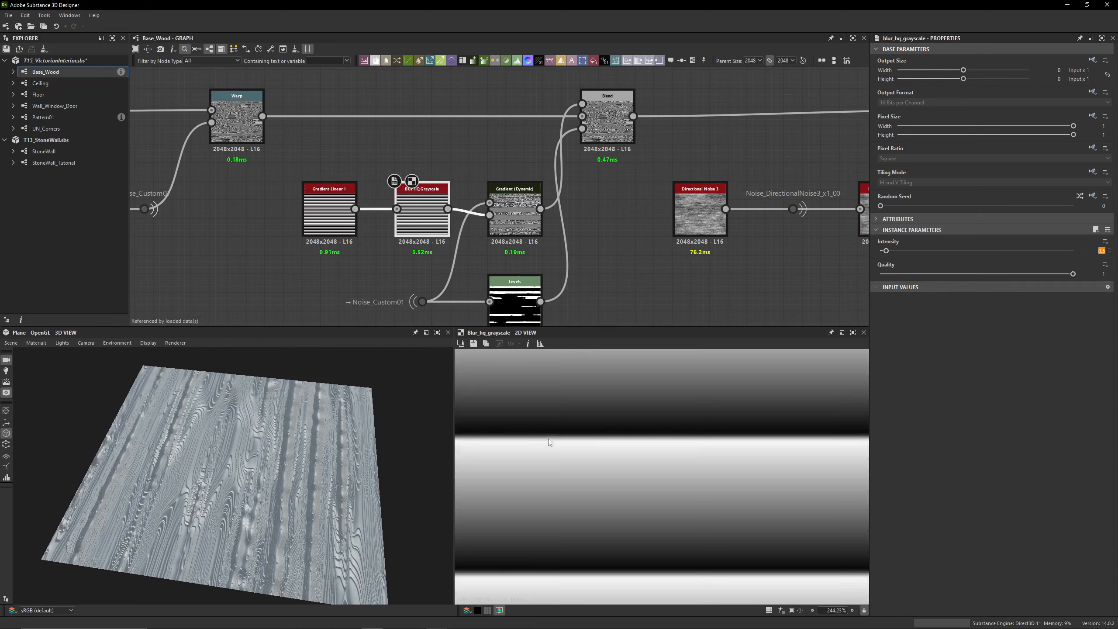
double_click(336, 219)
click(384, 226)
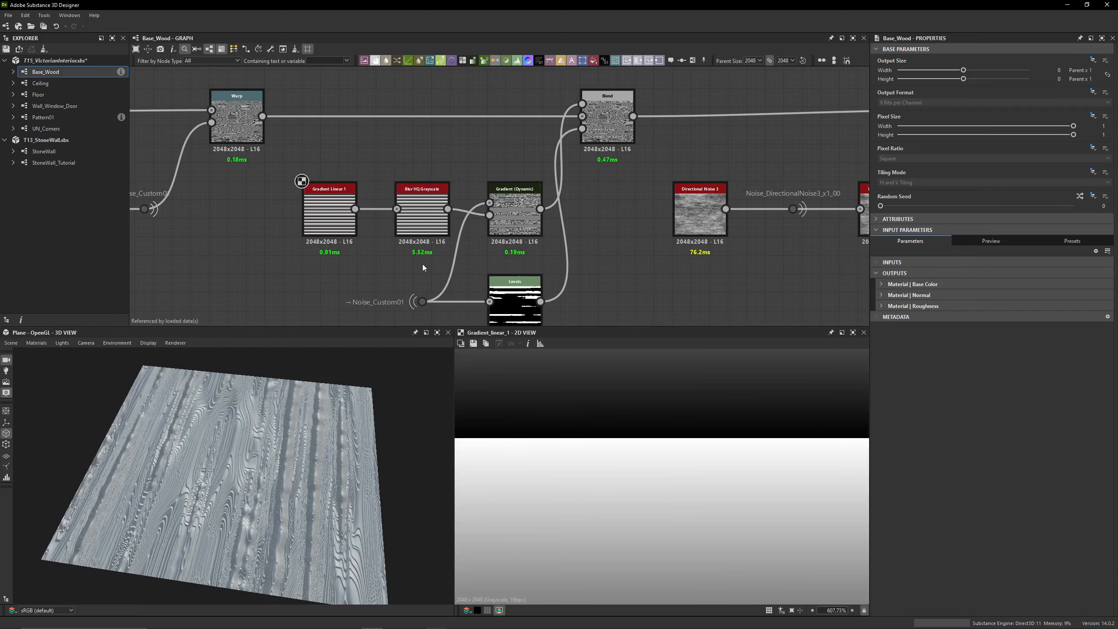
double_click(424, 221)
Examine the Gradient (Dynamic) node's 2D output, its Blur HQ Grayscale gradient input and its Gradient Orientation parameter
double_click(518, 215)
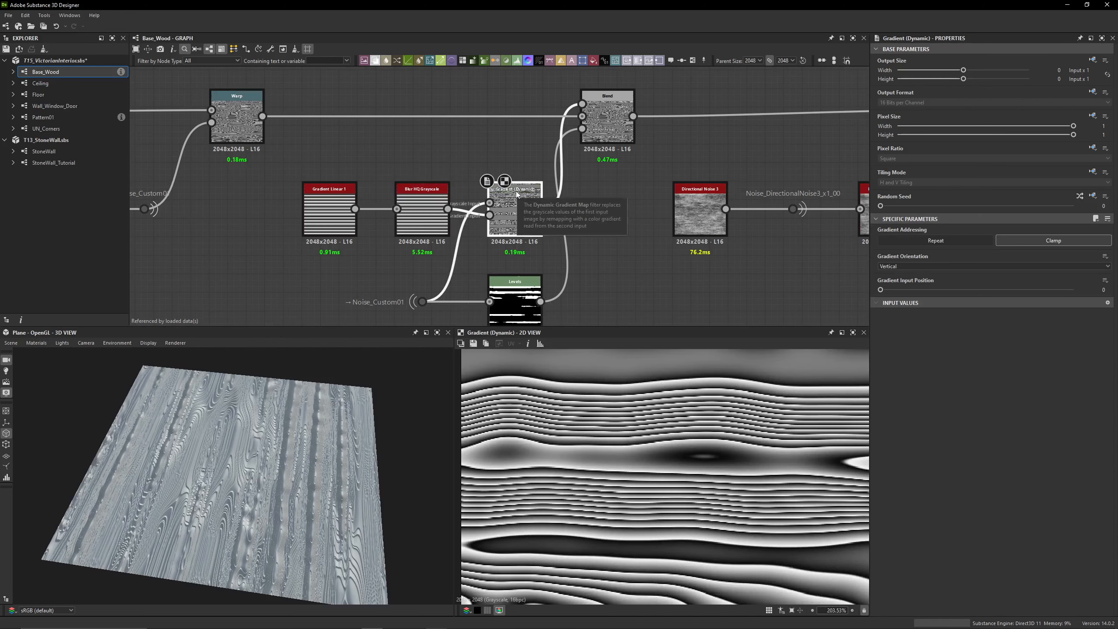
mouse_move(458, 241)
middle_down()
mouse_move(465, 228)
mouse_move(471, 252)
middle_up()
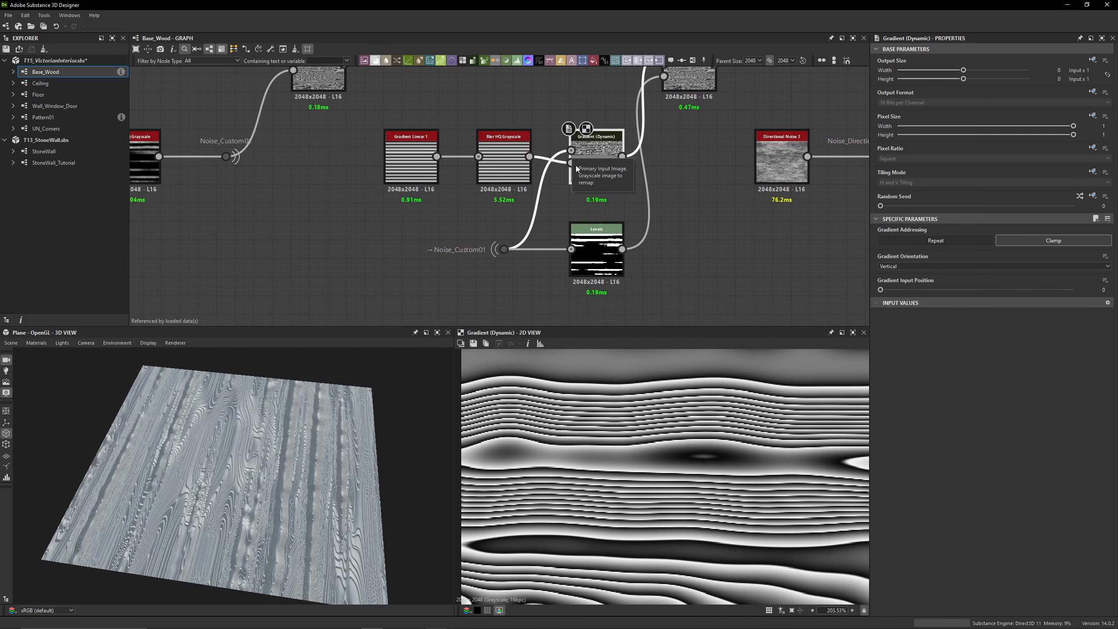
click(506, 164)
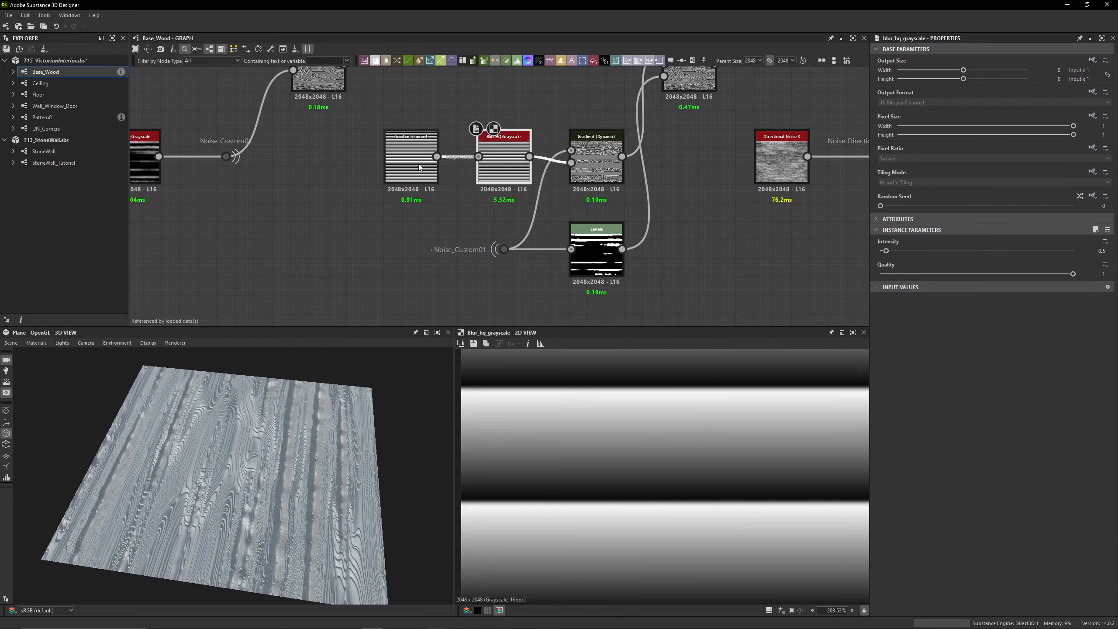
click(573, 165)
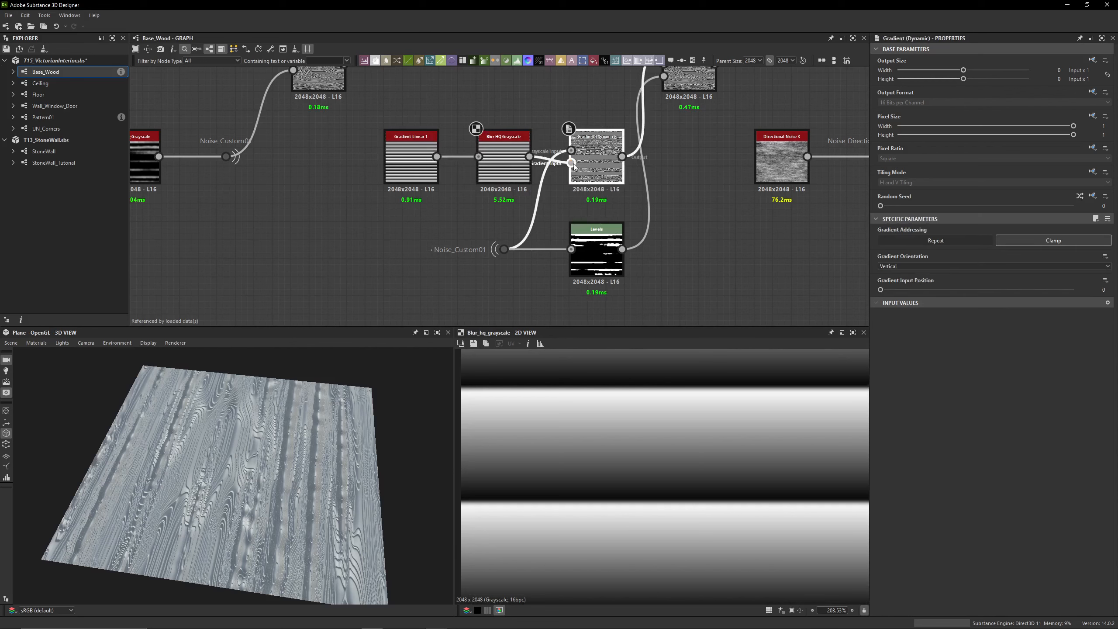
double_click(602, 165)
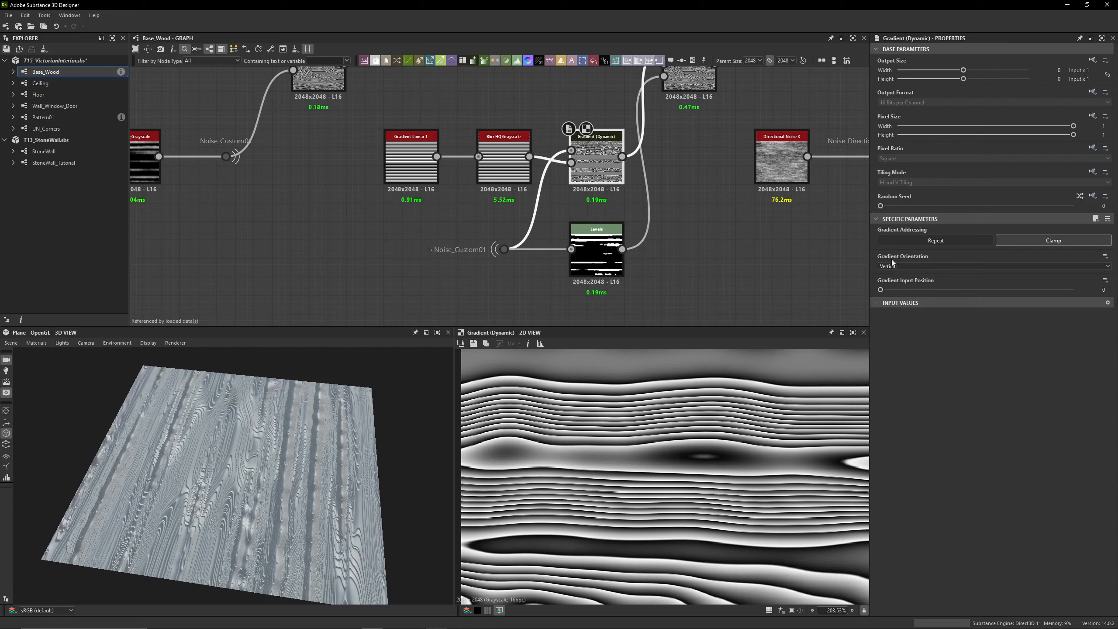
middle_drag(678, 167, 642, 205)
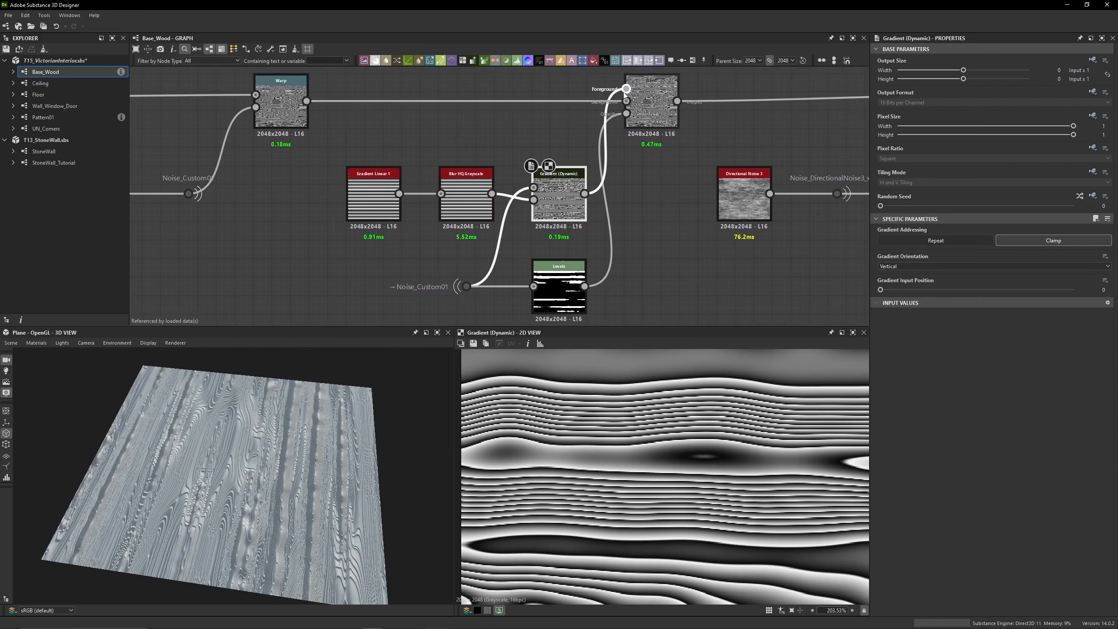
Preview the Blend node's output in 2D, followed by the Levels node that feeds its mask input
click(656, 96)
double_click(656, 96)
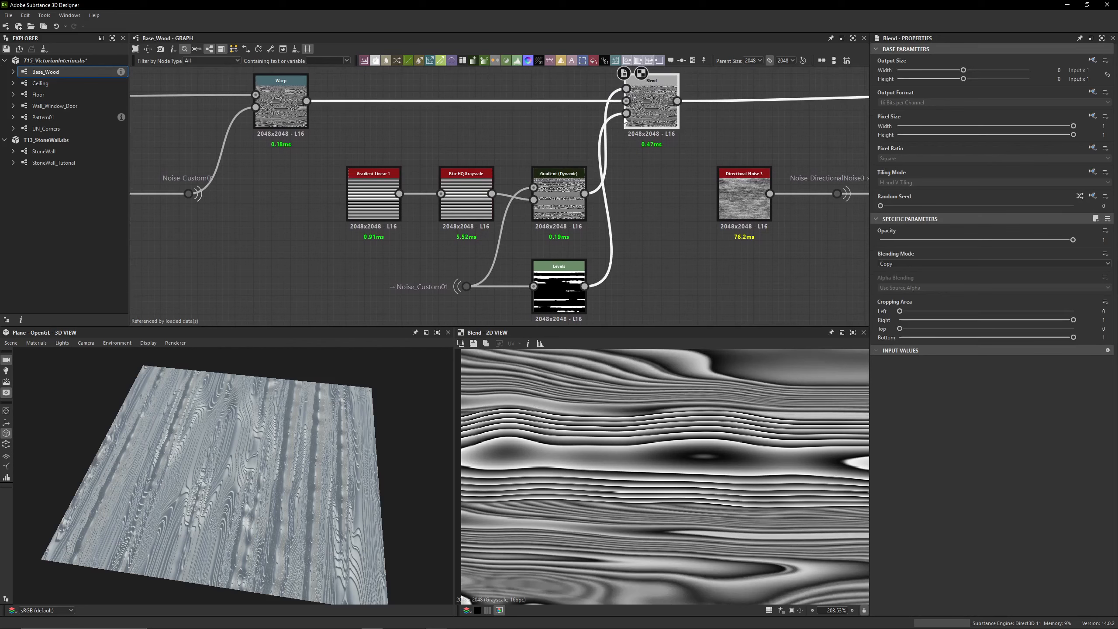
click(532, 259)
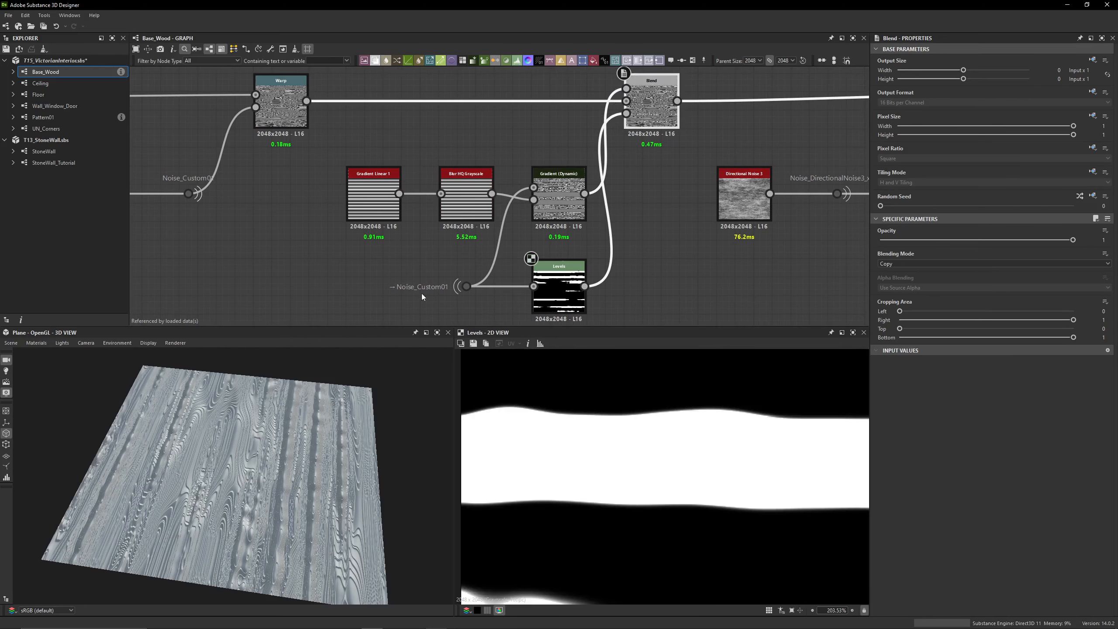
Set the Levels node's Level In Low to 0.195, Level In High to 0.33 and Level In Mid to 0.87, and show its parameters as a histogram
click(557, 299)
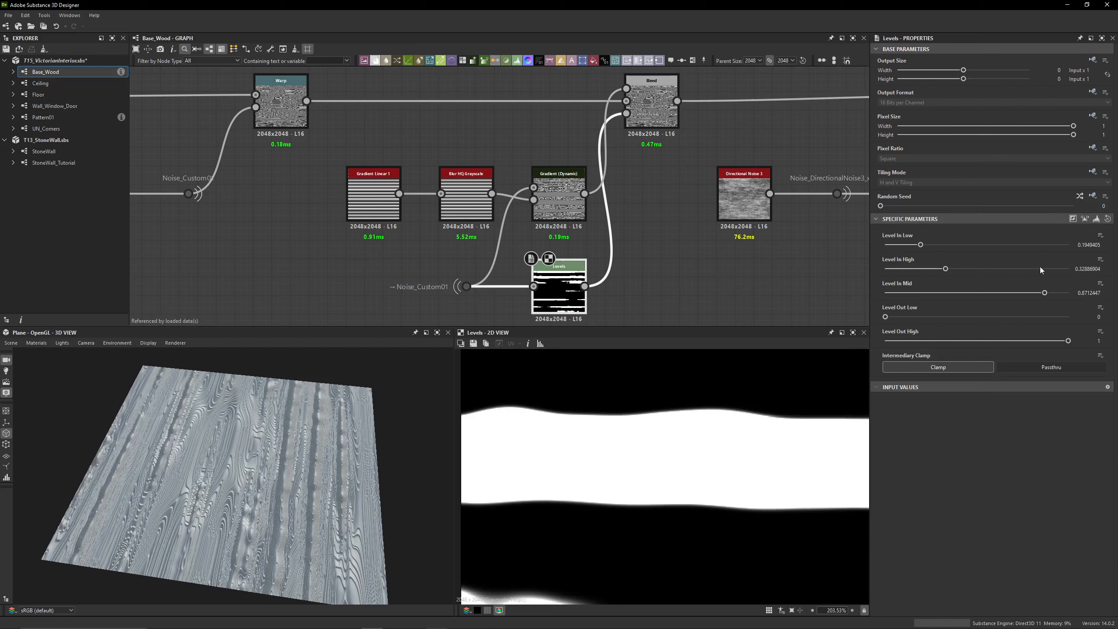
drag(1088, 245, 1106, 247)
text(5)
key(Return)
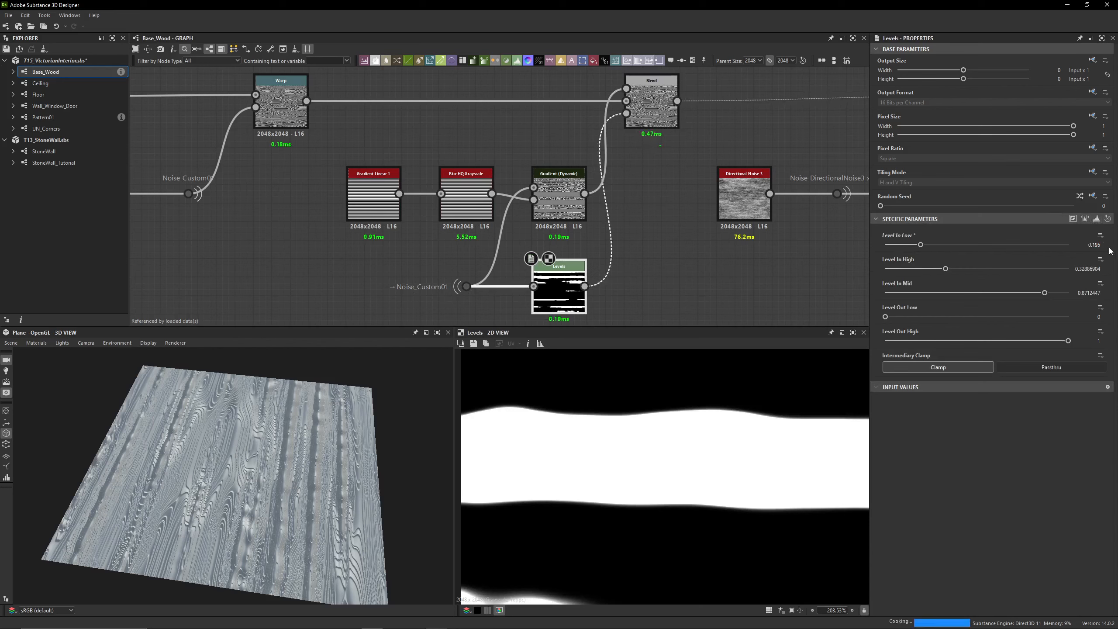
drag(1083, 267, 1102, 293)
text(3)
key(Return)
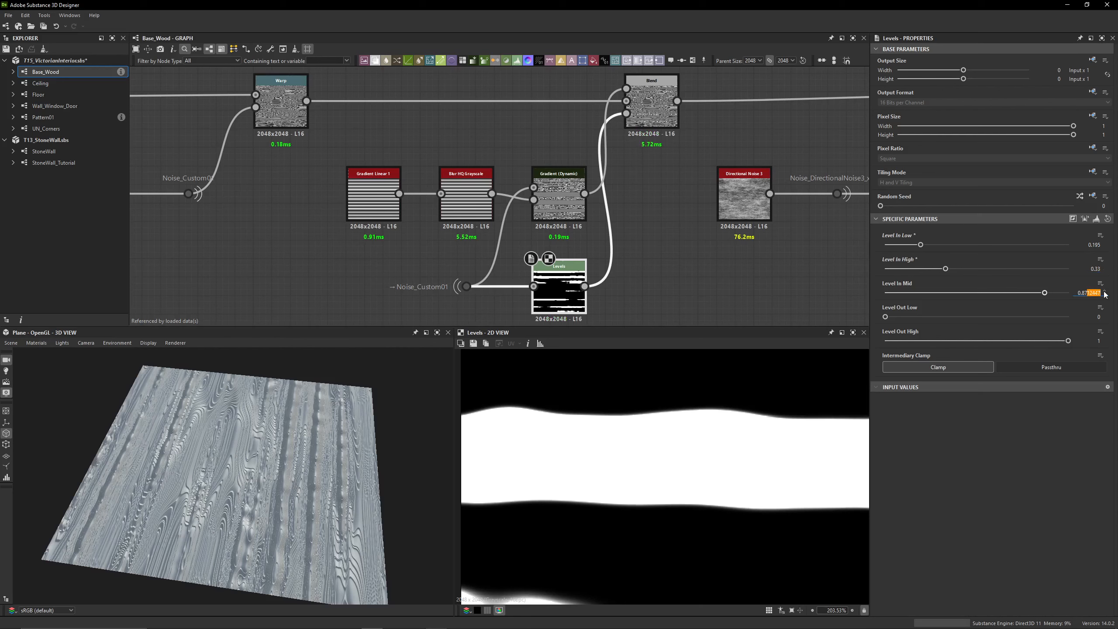
key(BackSpace)
key(Return)
click(1097, 220)
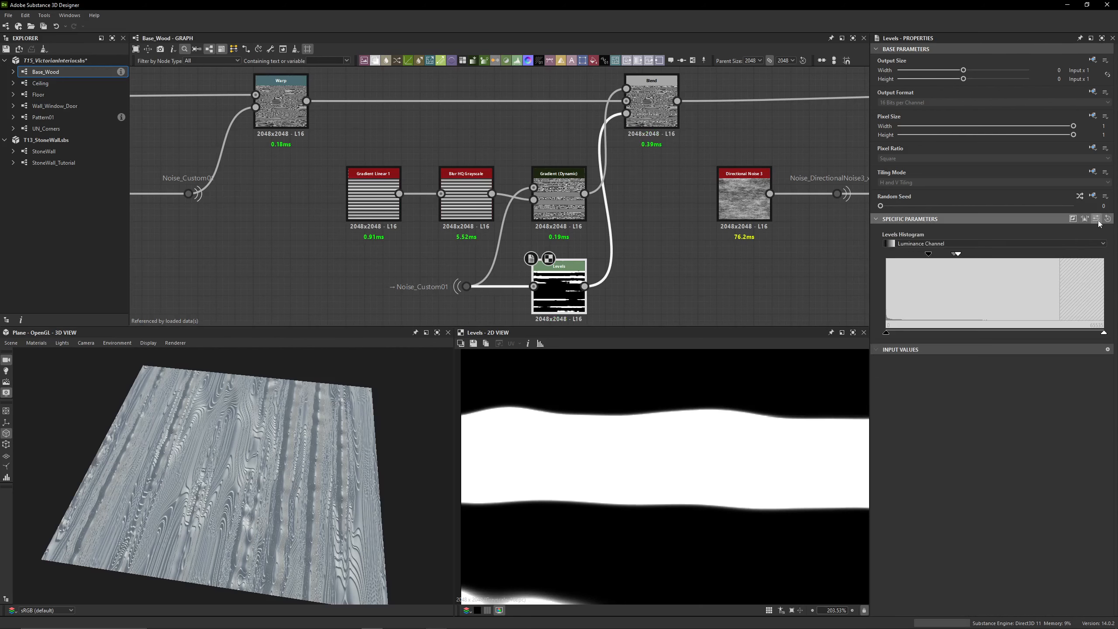
click(1097, 220)
Compare the Blend node's wood grain pattern in 2D with the output of the upper Warp before it
middle_drag(659, 169, 624, 226)
click(617, 167)
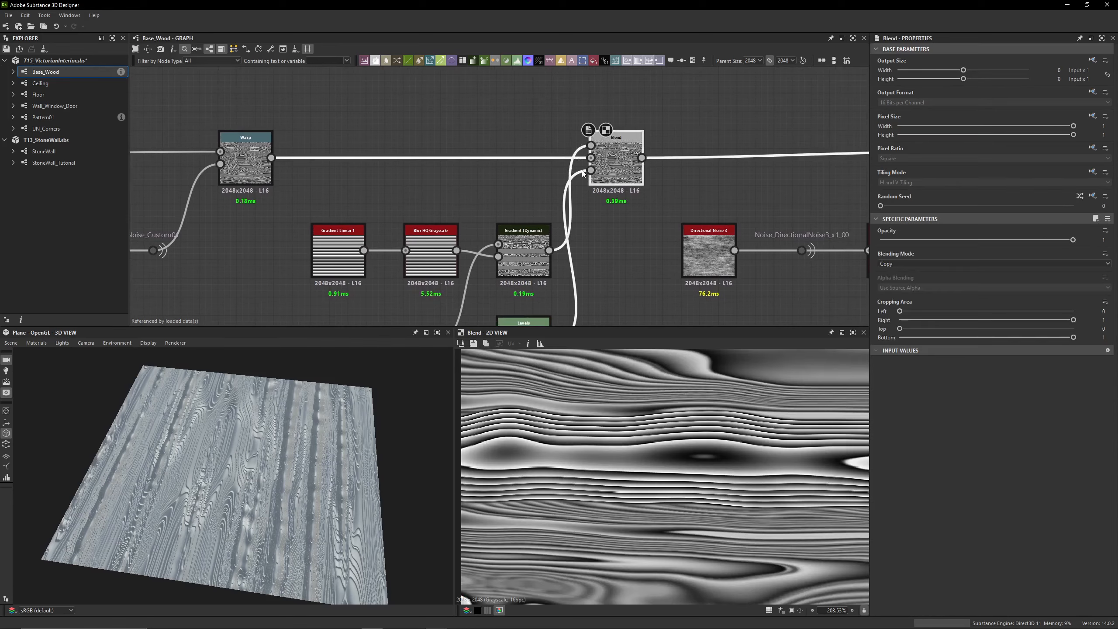
scroll(660, 278, down, 2)
scroll(730, 463, down, 5)
scroll(730, 462, up, 4)
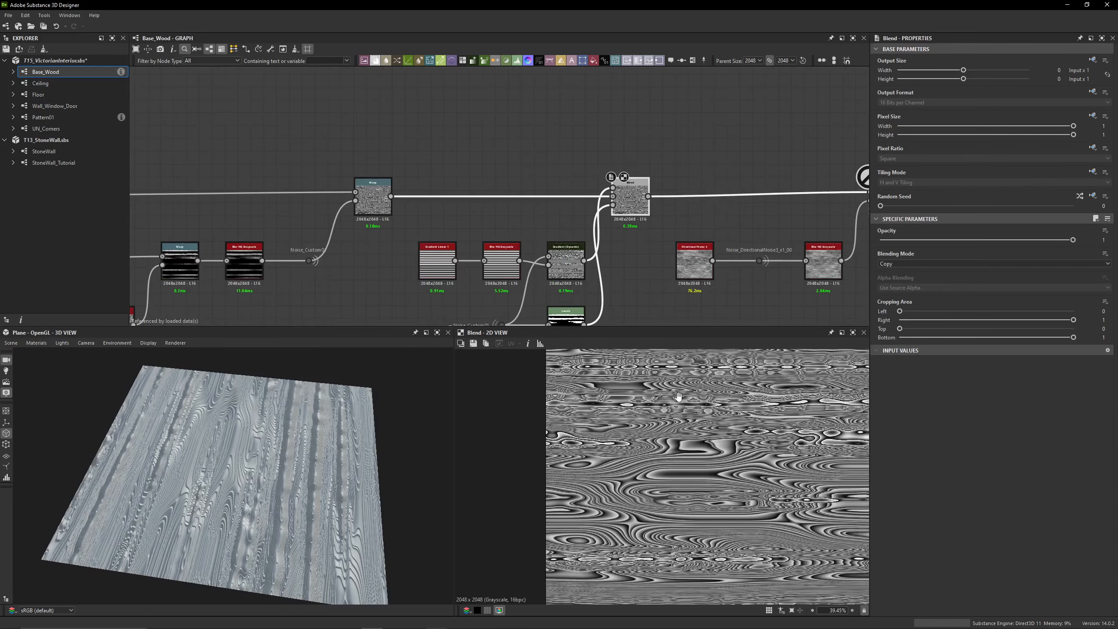
click(373, 199)
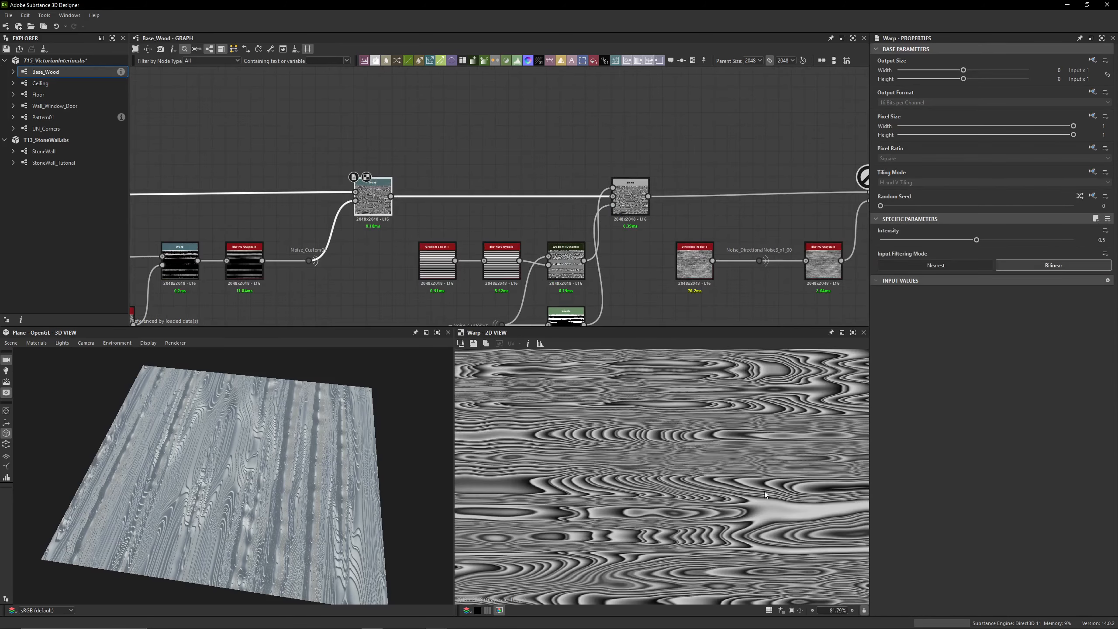
scroll(575, 426, down, 3)
Preview the Gradient (Dynamic) pattern, the Levels mask and the combined Blend result in 2D one after another
middle_drag(568, 264, 547, 214)
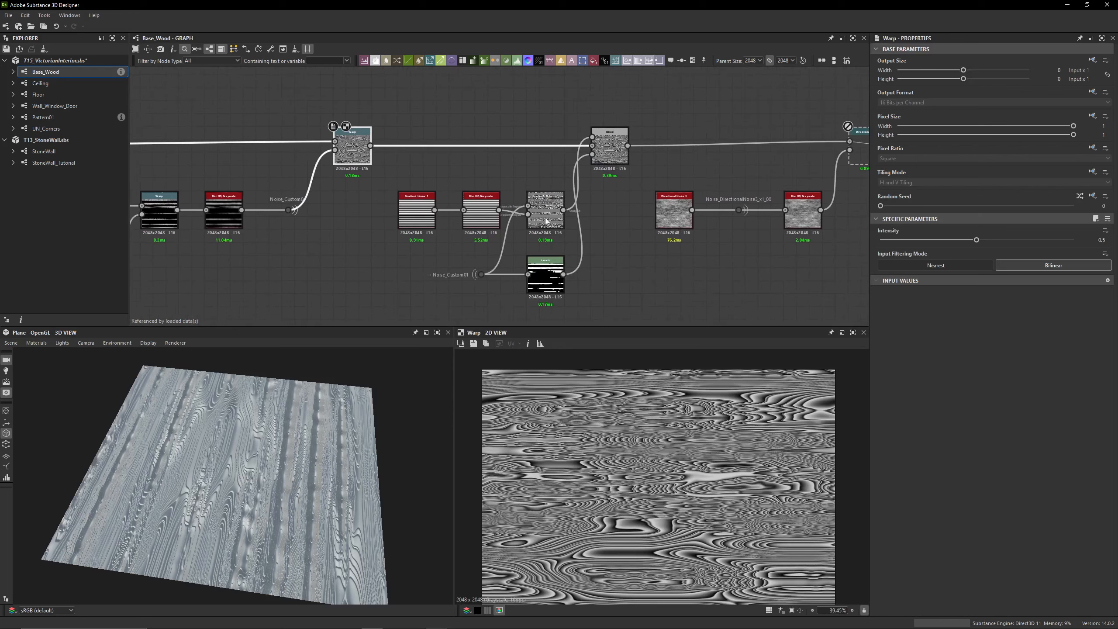
click(546, 211)
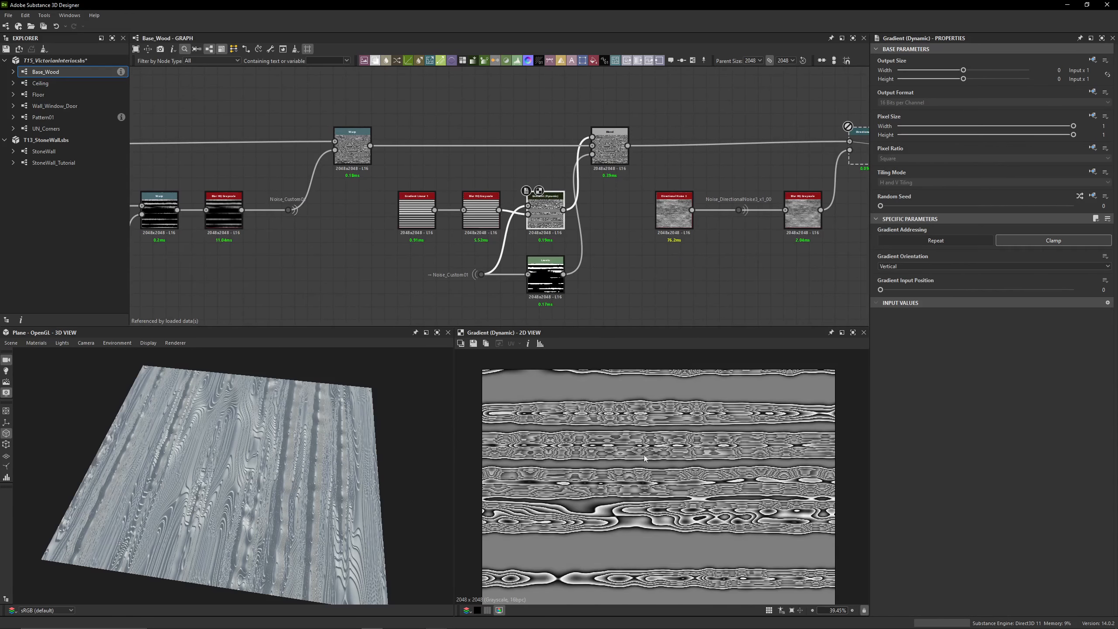
click(546, 276)
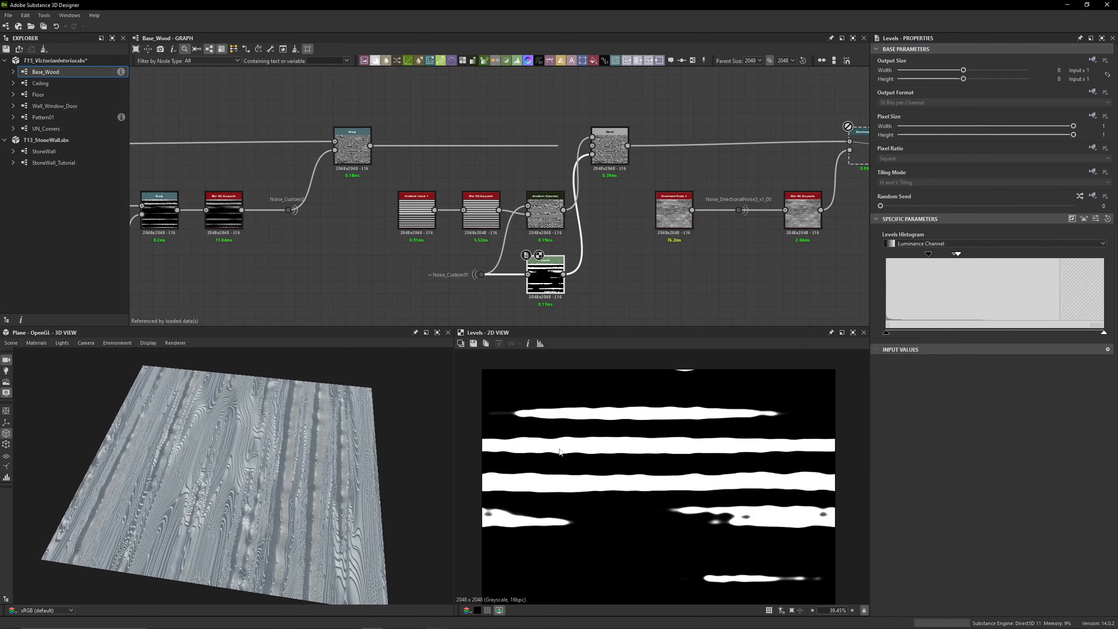
double_click(604, 155)
scroll(678, 445, up, 8)
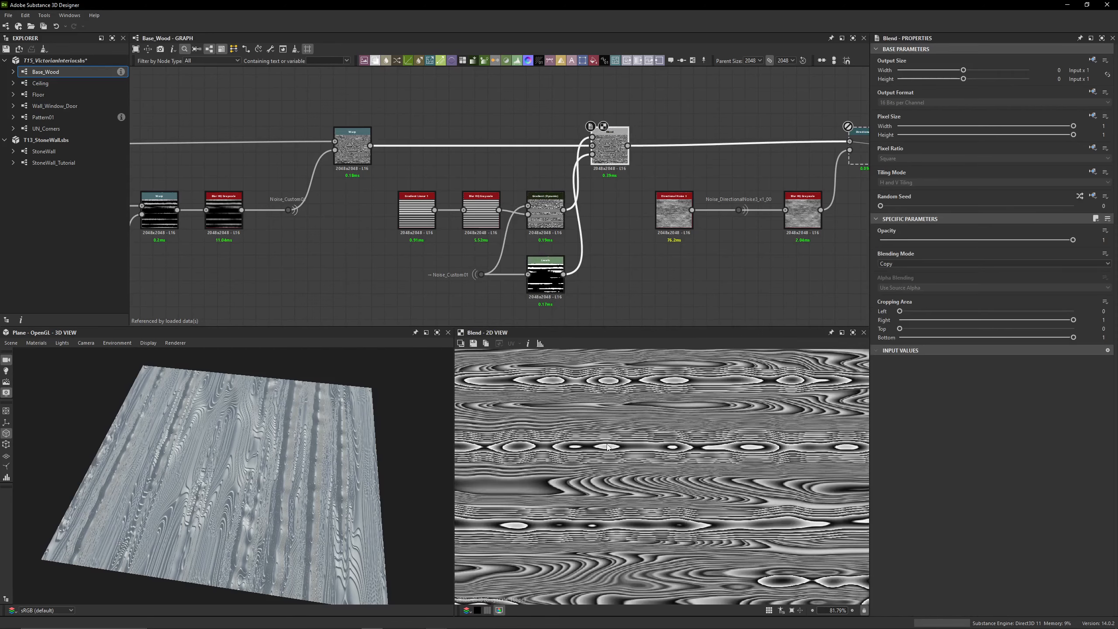
Inspect one masked band closely in 2D, comparing the Gradient (Dynamic), Levels and Blend outputs within it
double_click(554, 222)
scroll(605, 447, up, 3)
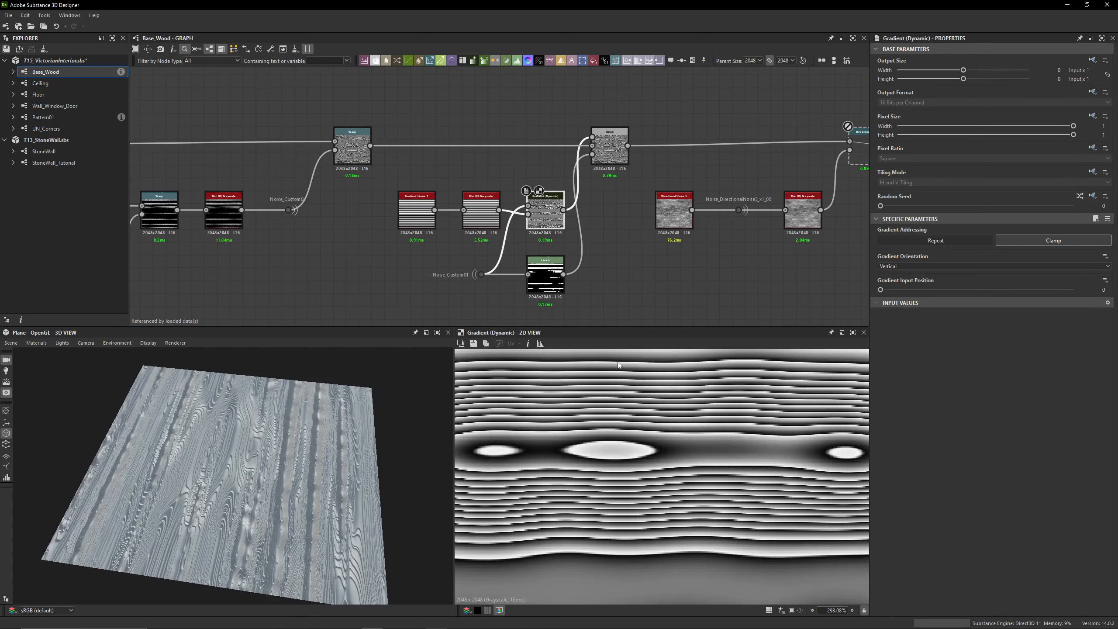
double_click(547, 270)
double_click(545, 215)
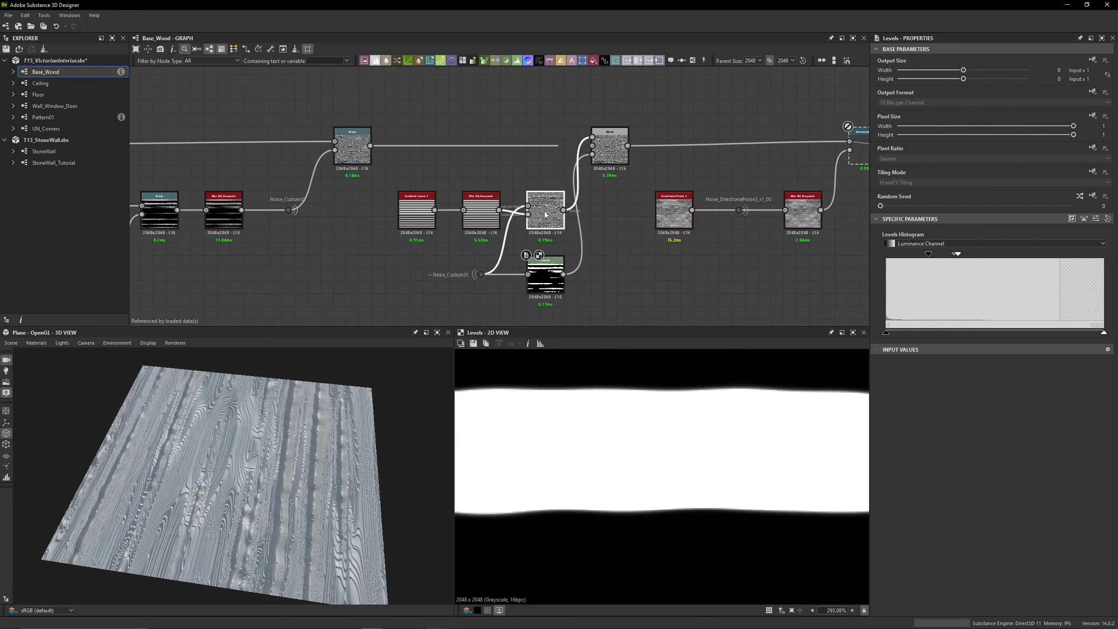
double_click(602, 154)
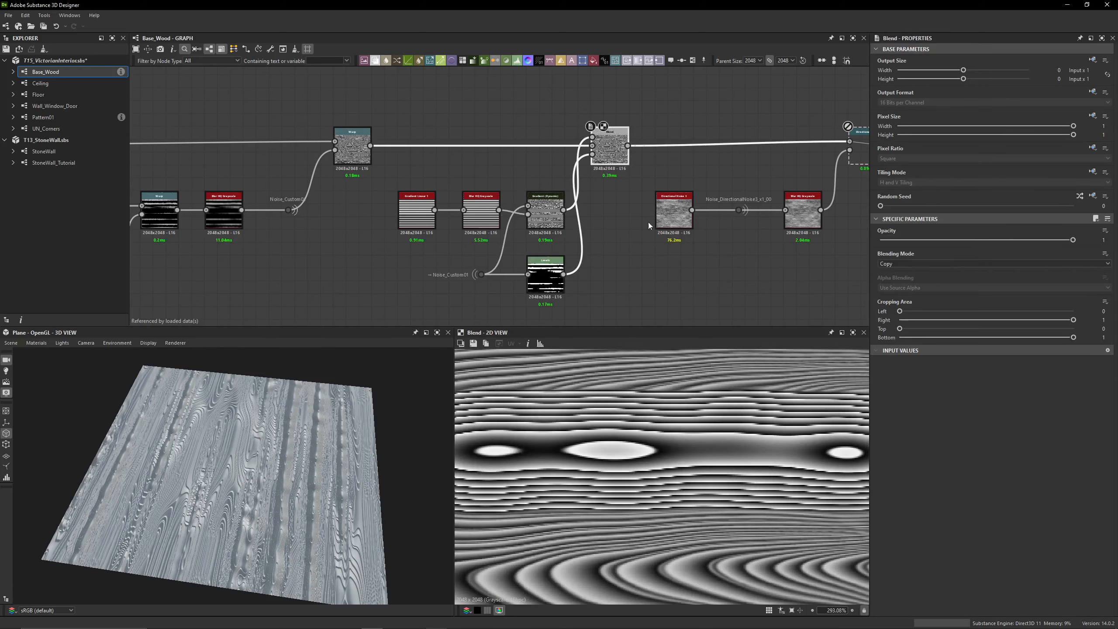
scroll(589, 433, up, 4)
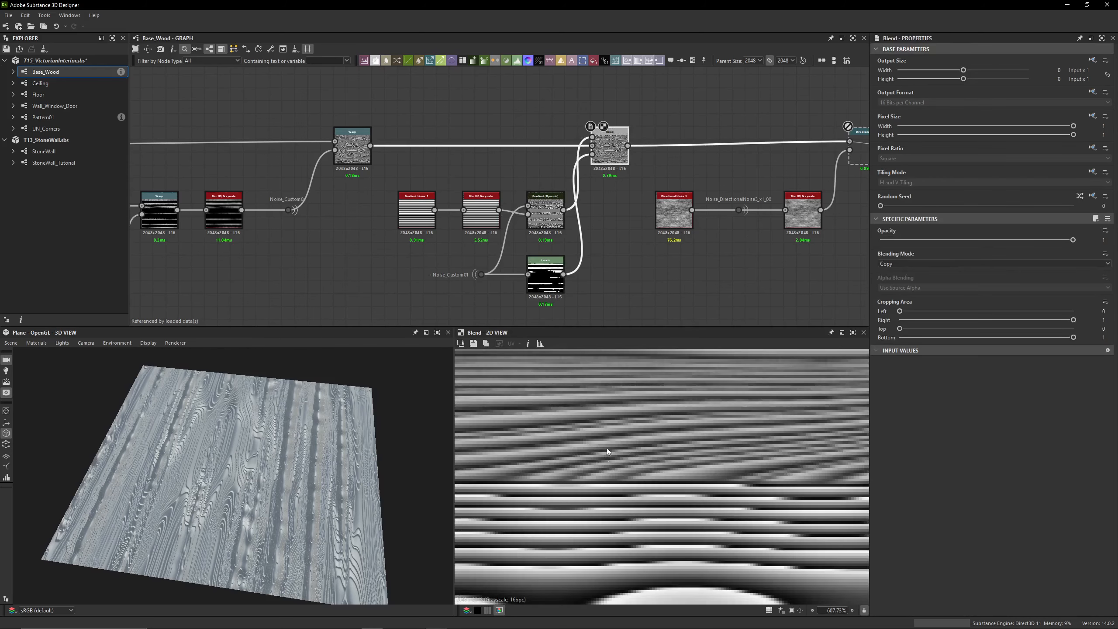
Compare the grain of the upper Warp with the Blend result in 2D, from close detail to the wider pattern
double_click(352, 152)
scroll(652, 499, down, 3)
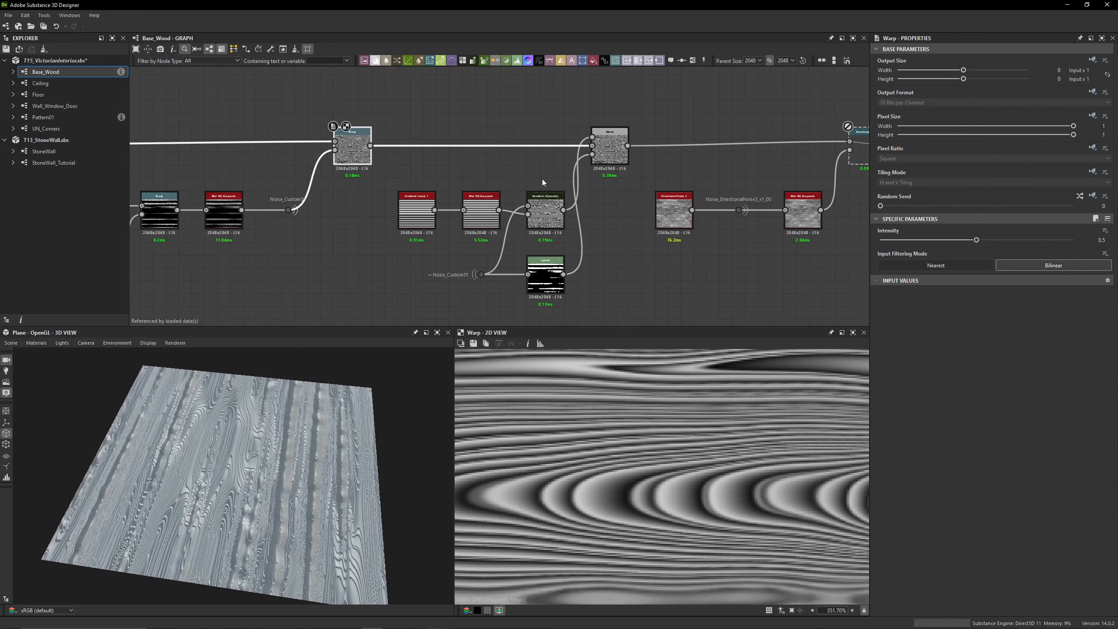
double_click(610, 148)
scroll(657, 465, down, 5)
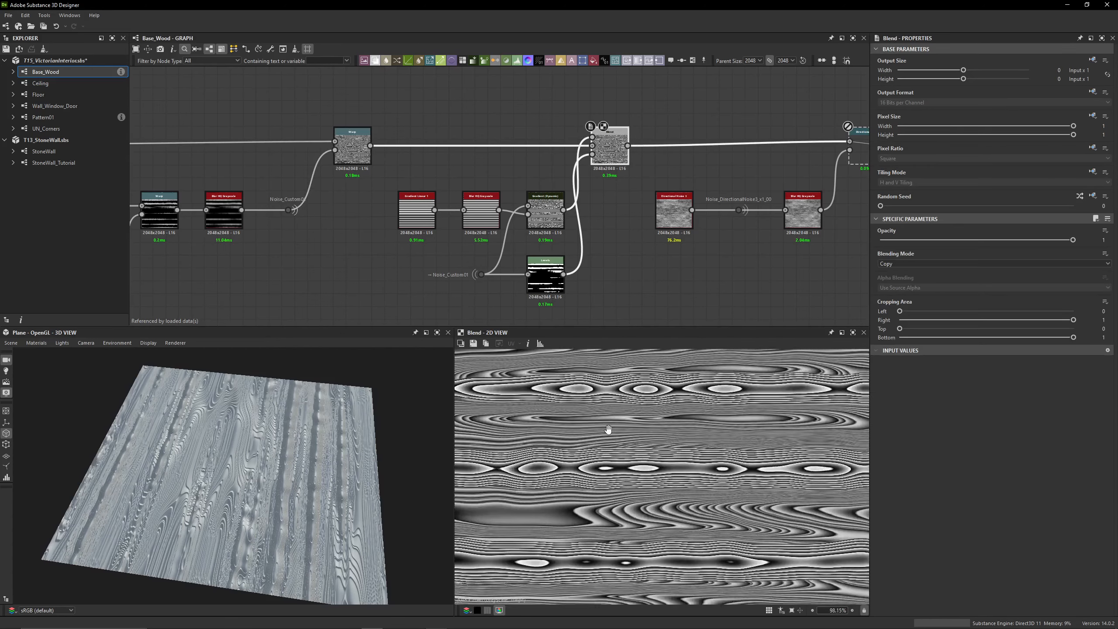
scroll(669, 500, down, 2)
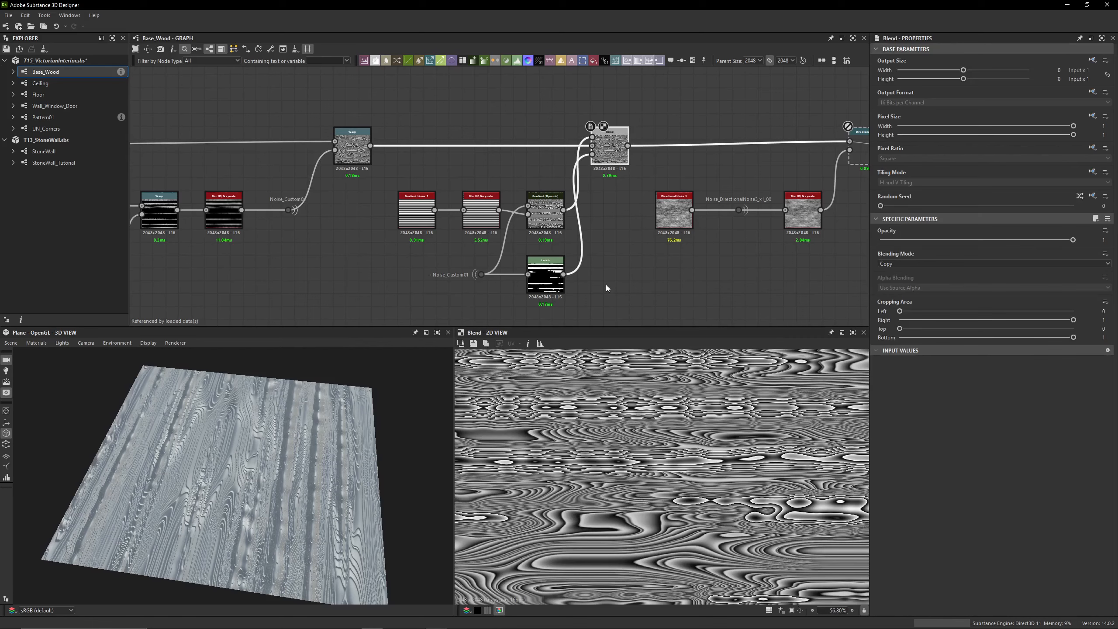
Enable the disabled Directional Warp node after the Blend and preview its output in 2D
middle_drag(625, 244, 418, 207)
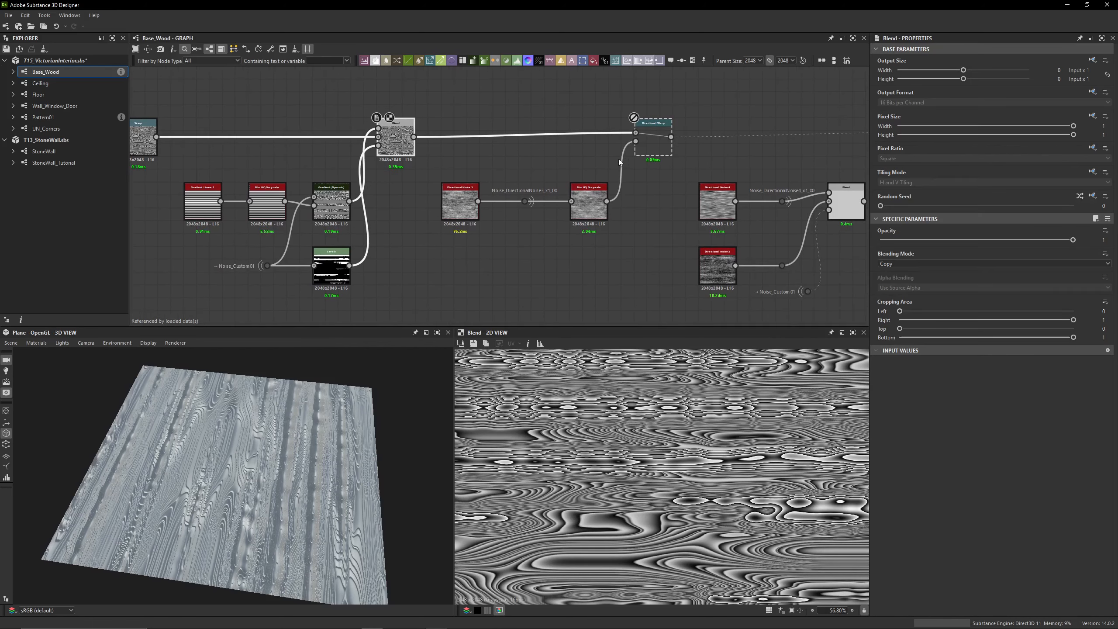
double_click(654, 140)
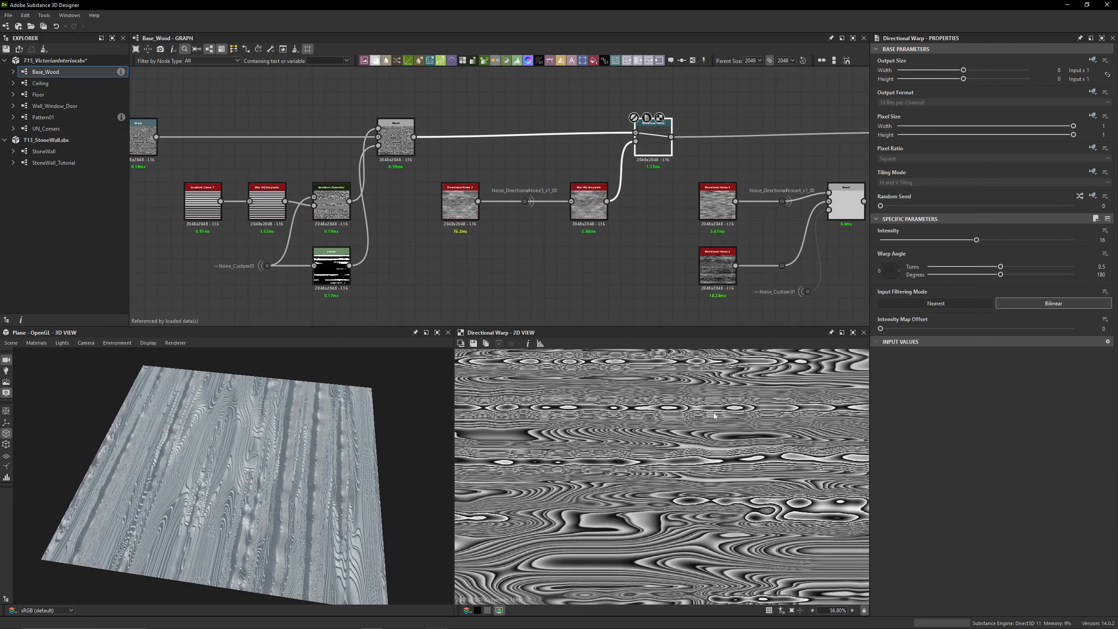
scroll(680, 150, up, 6)
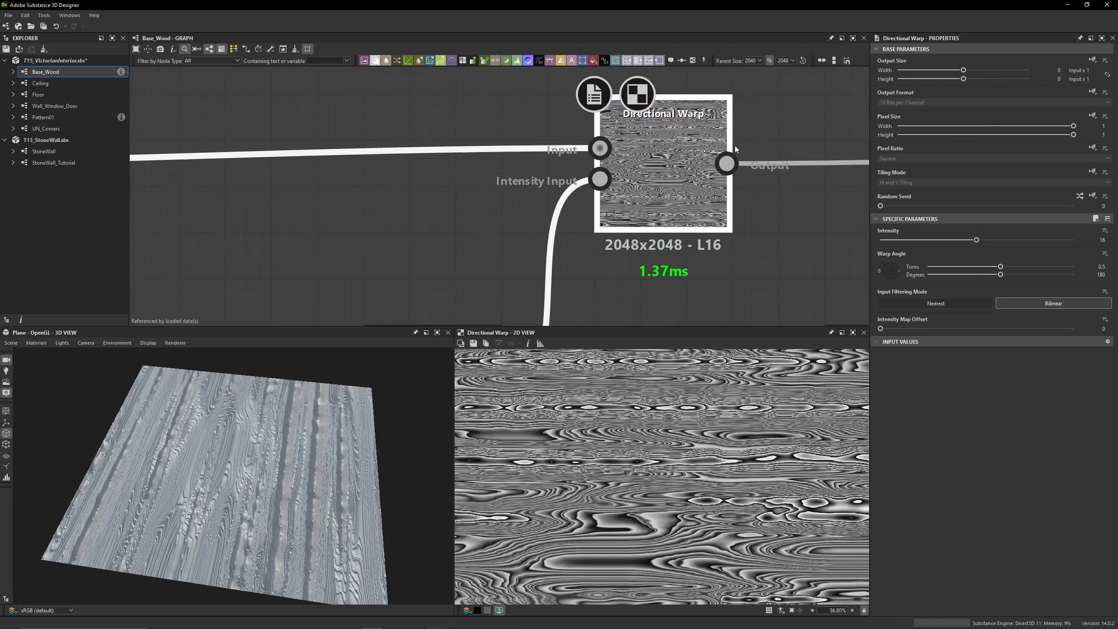
scroll(397, 219, down, 3)
Preview the Directional Noise 3 node in 2D, checking its parameters and the links of its Noise_DirectionalNoise3_x1_00 portal dot
middle_drag(341, 255, 553, 150)
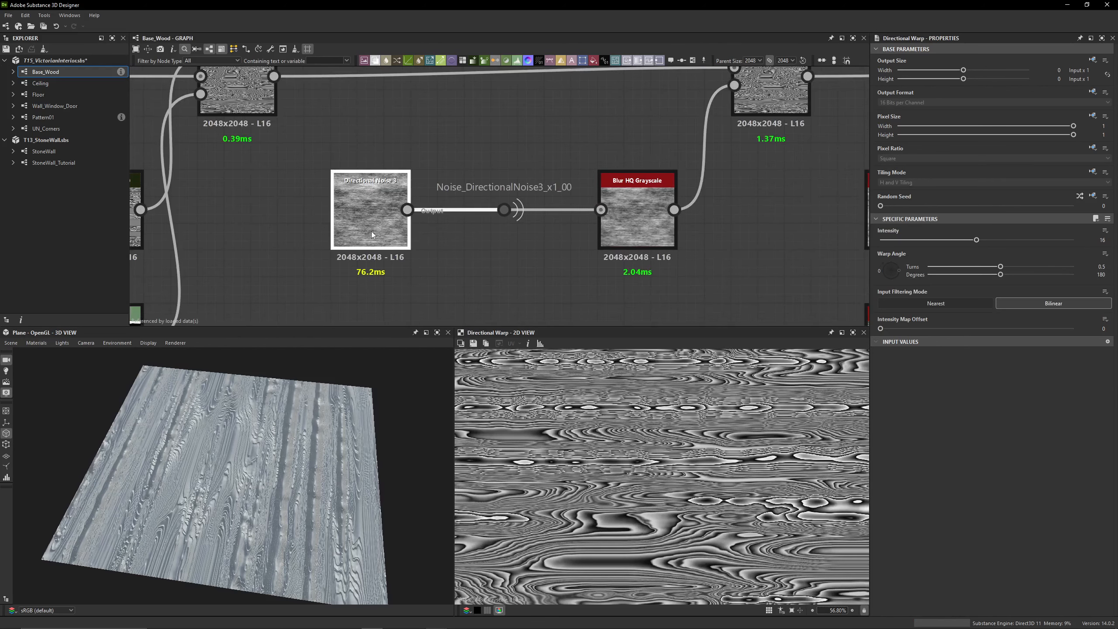
double_click(372, 231)
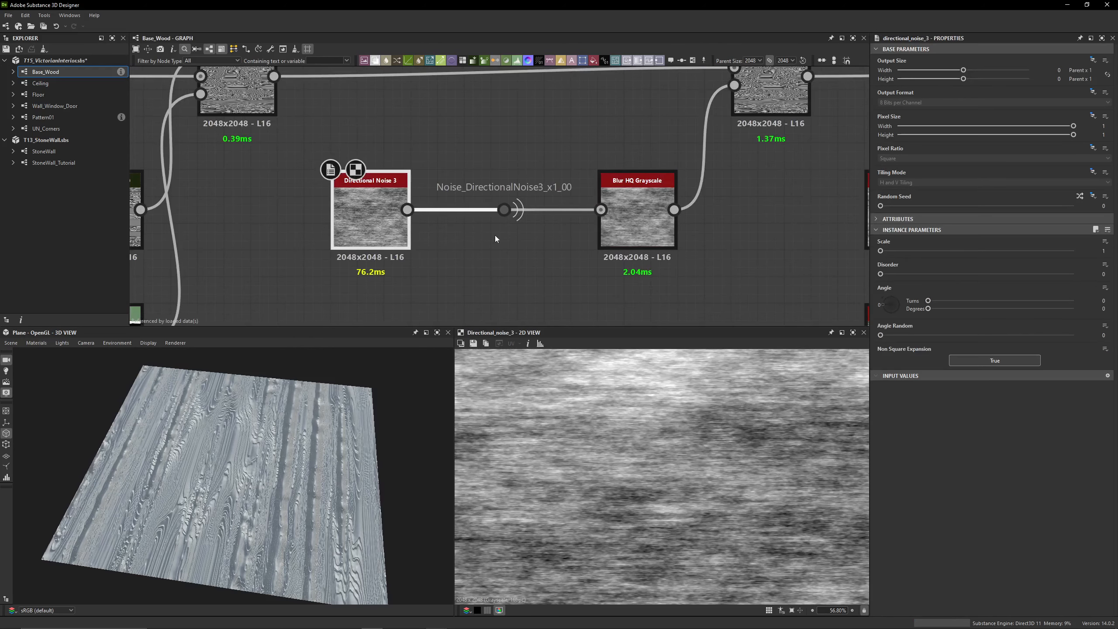
click(504, 209)
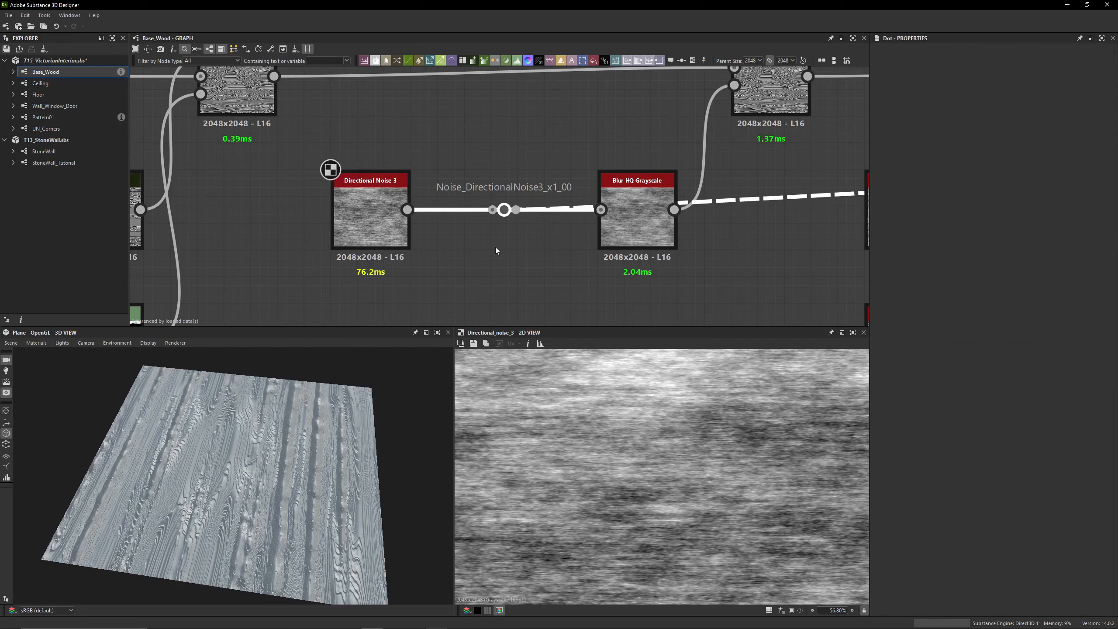
Duplicate the Directional Noise 3 node below the original and delete the copy again
middle_drag(495, 250, 392, 228)
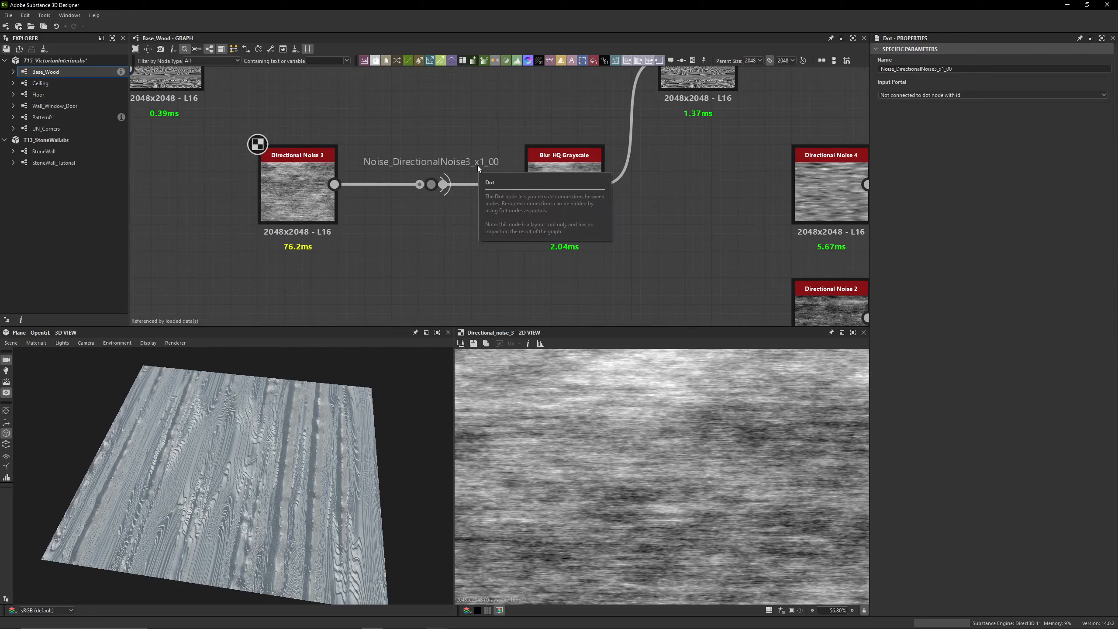
click(289, 201)
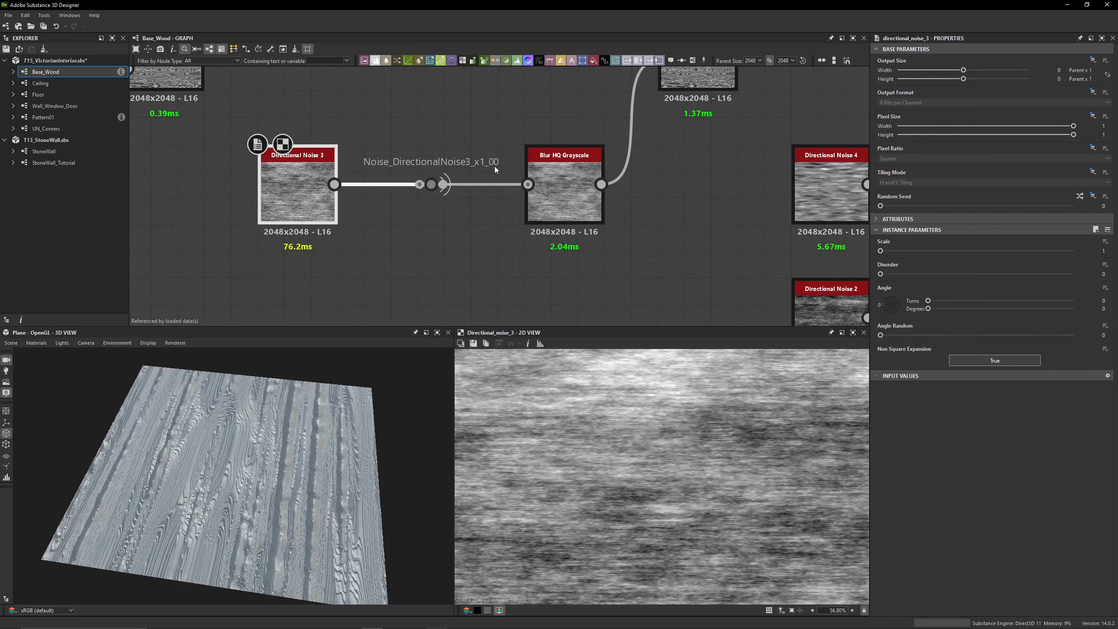
key(ctrl+d)
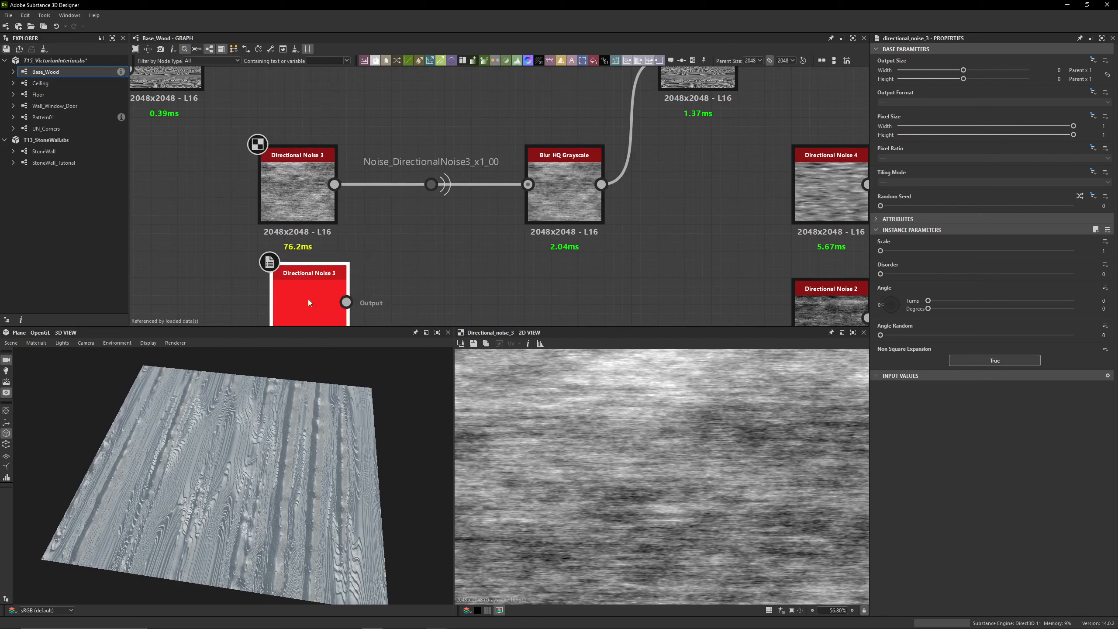
click(293, 308)
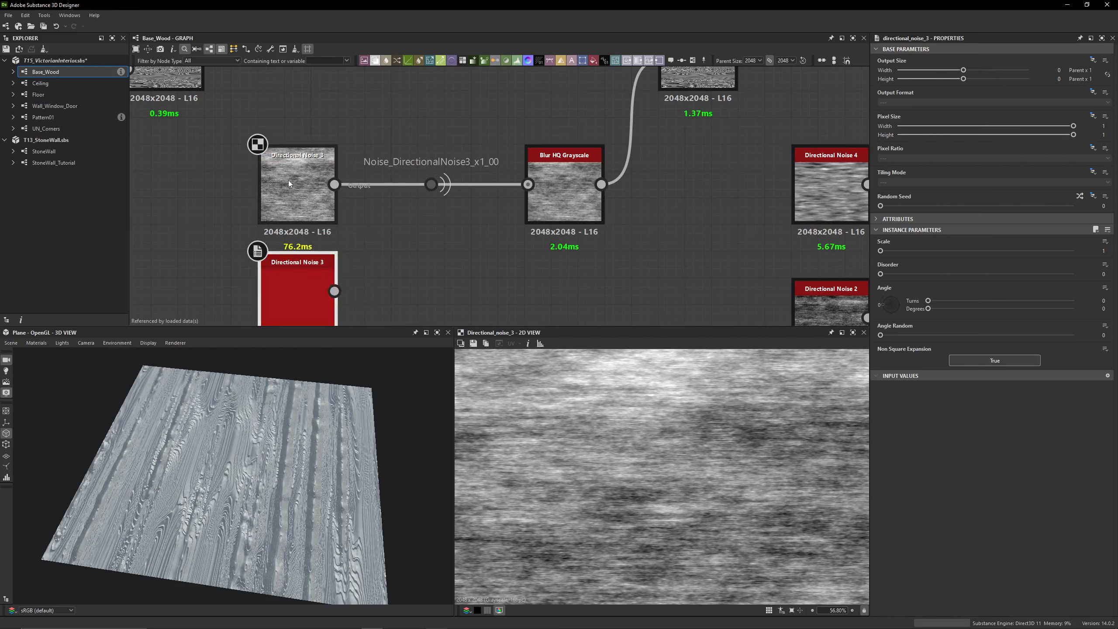
click(353, 239)
drag(427, 270, 328, 294)
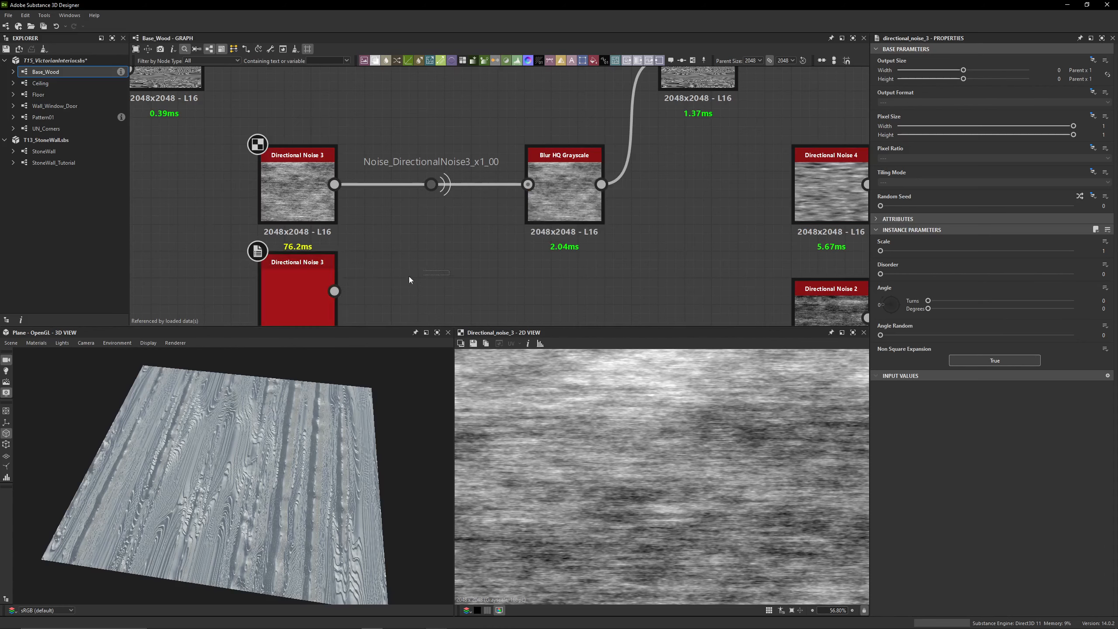
key(Delete)
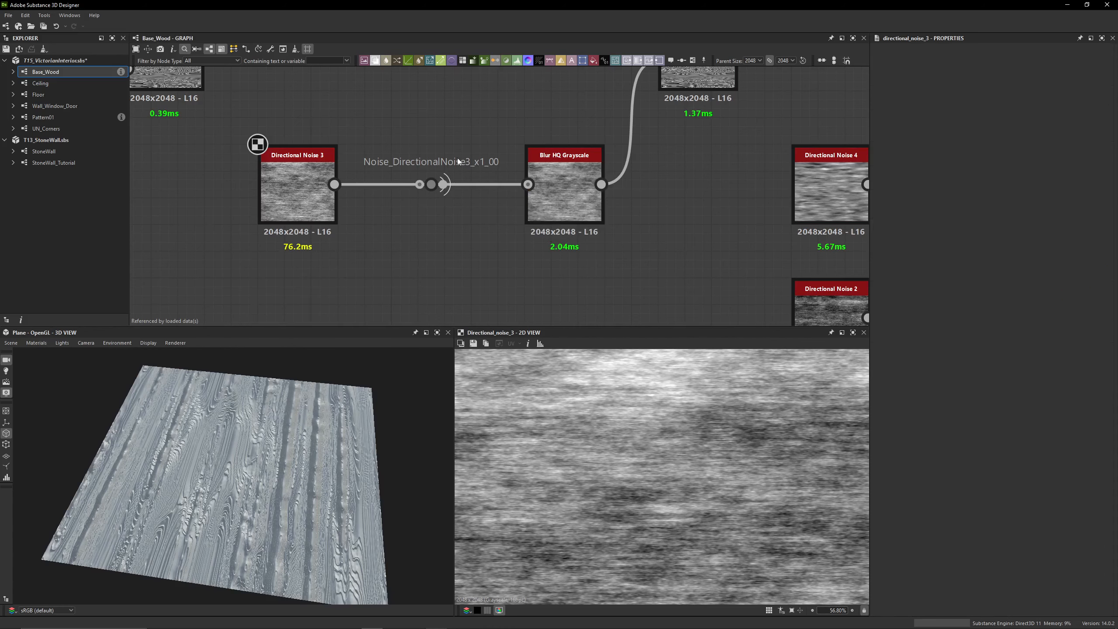
Preview the Directional Warp fed by the Blur HQ Grayscale in 2D and examine its grain up close
scroll(478, 127, down, 2)
middle_drag(477, 128, 472, 177)
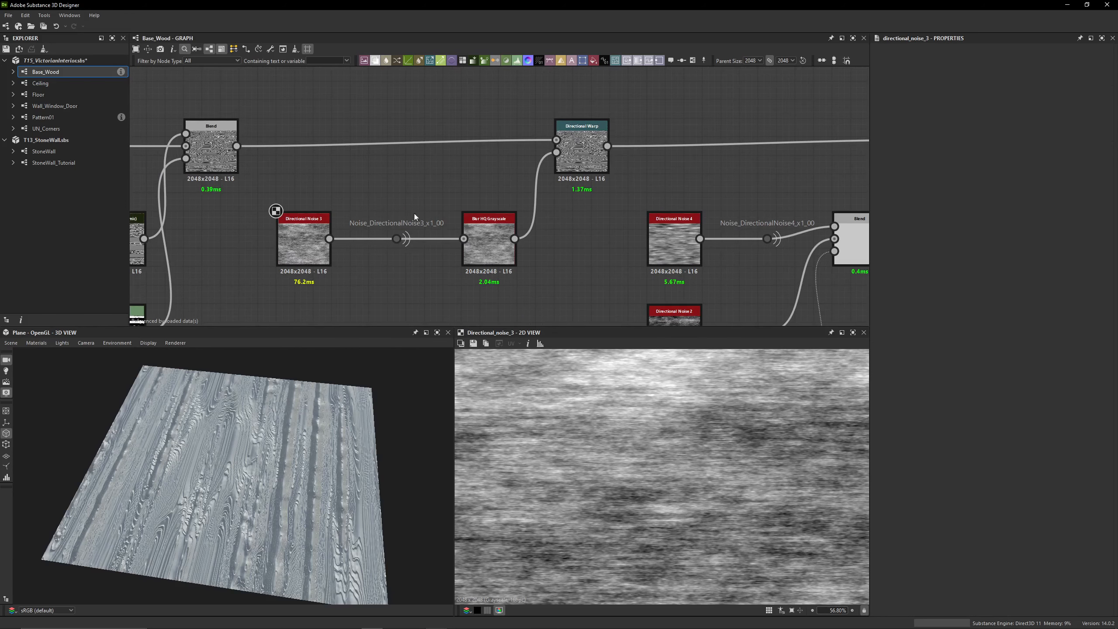
middle_drag(563, 211, 385, 194)
click(373, 148)
double_click(373, 148)
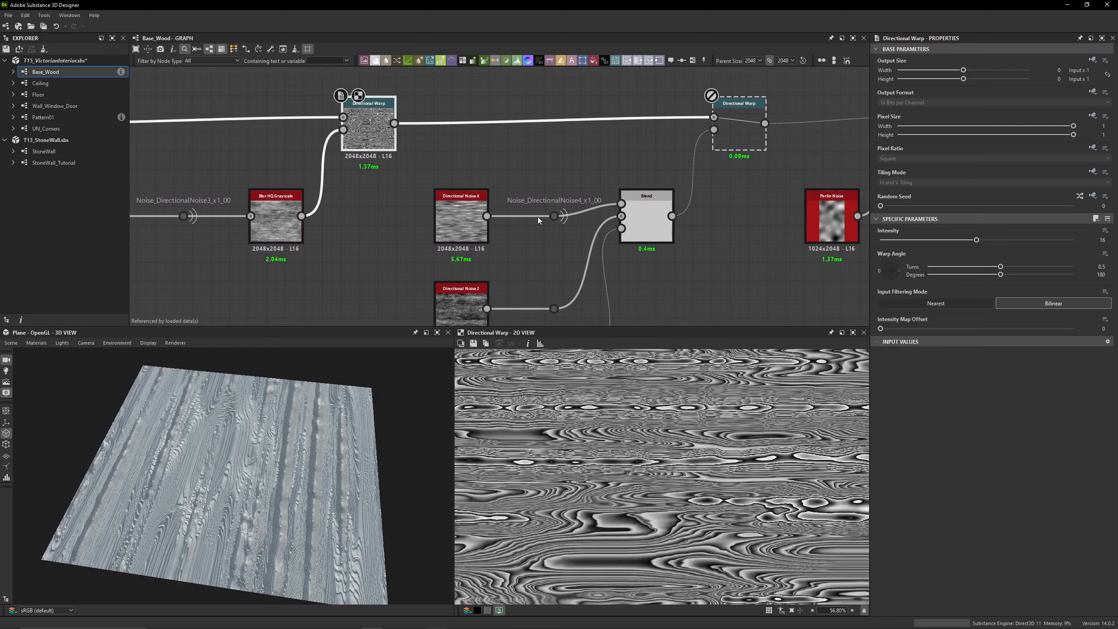
scroll(609, 439, up, 10)
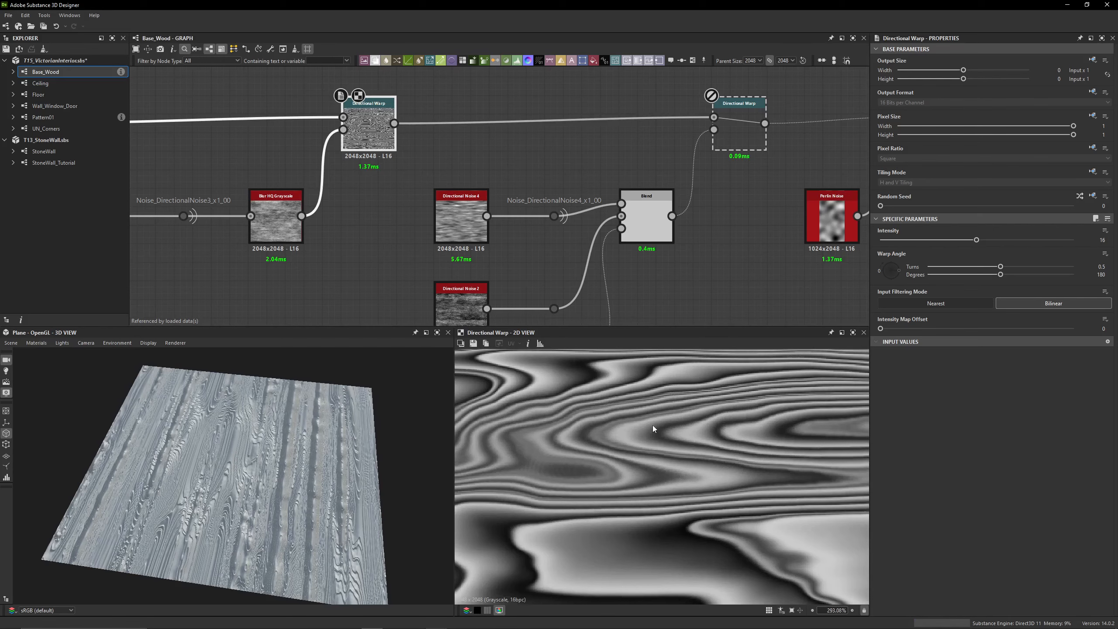
Enable the next disabled Directional Warp, driven by the Blend, and examine its output in close detail in 2D
middle_drag(494, 145, 332, 159)
double_click(579, 159)
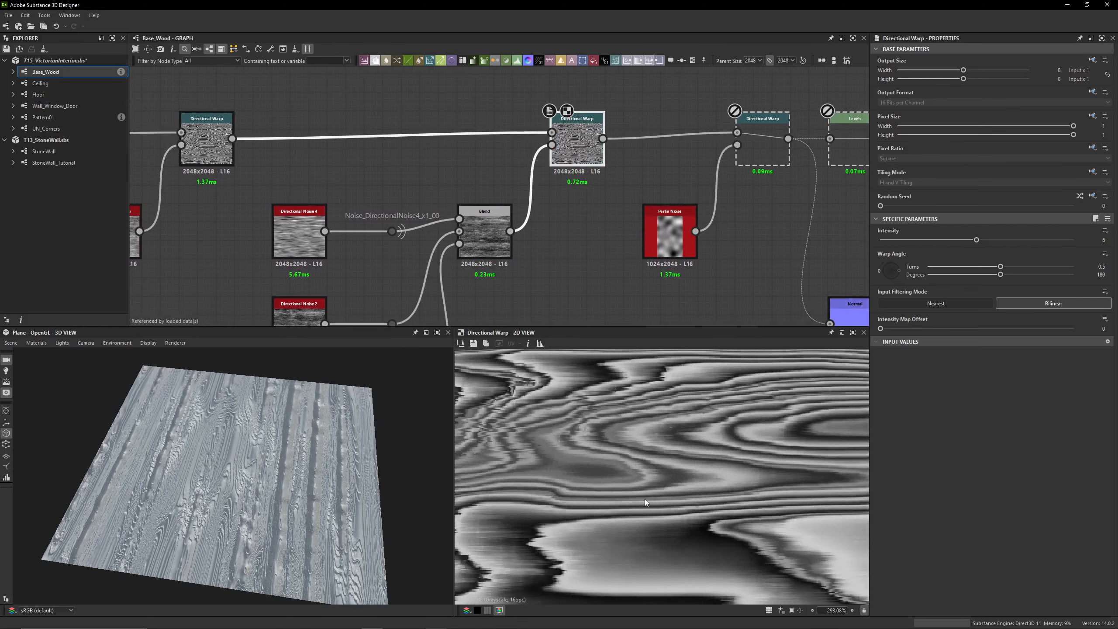
scroll(645, 499, down, 9)
scroll(613, 449, up, 18)
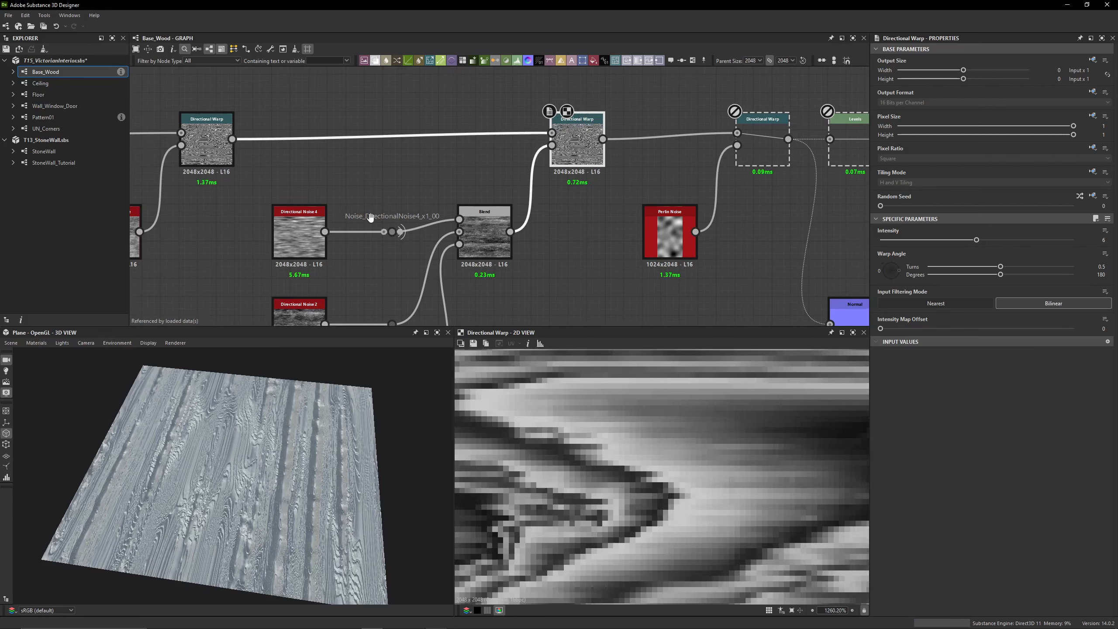
Preview the Directional Noise 4 node in 2D and check its Noise_DirectionalNoise4_x1_00 portal dot
middle_drag(373, 217, 512, 134)
double_click(427, 138)
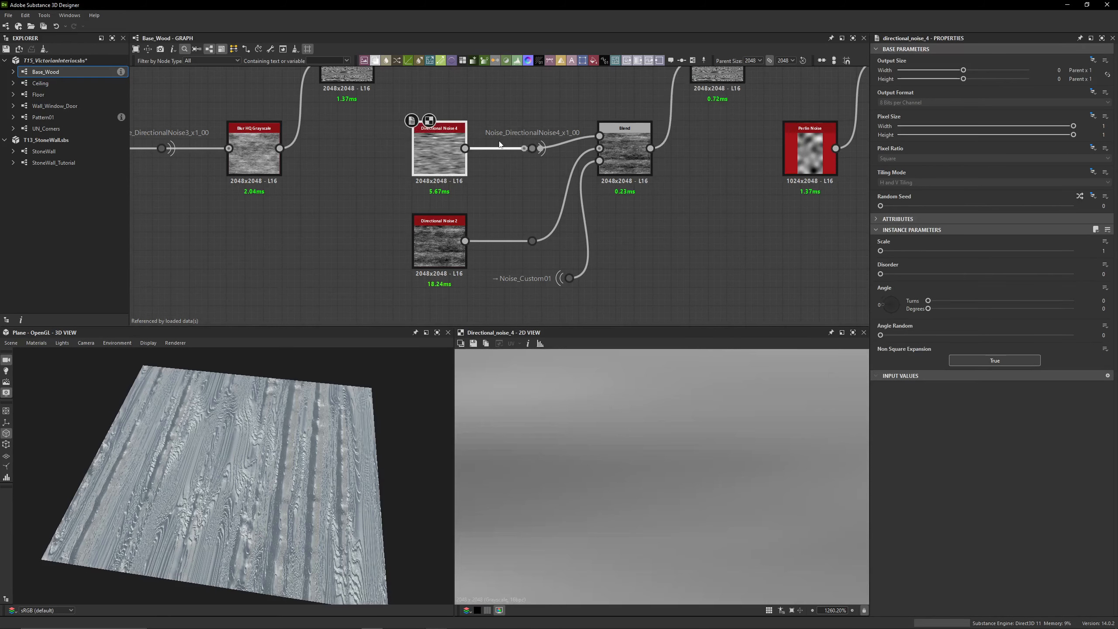
scroll(530, 147, up, 3)
click(532, 153)
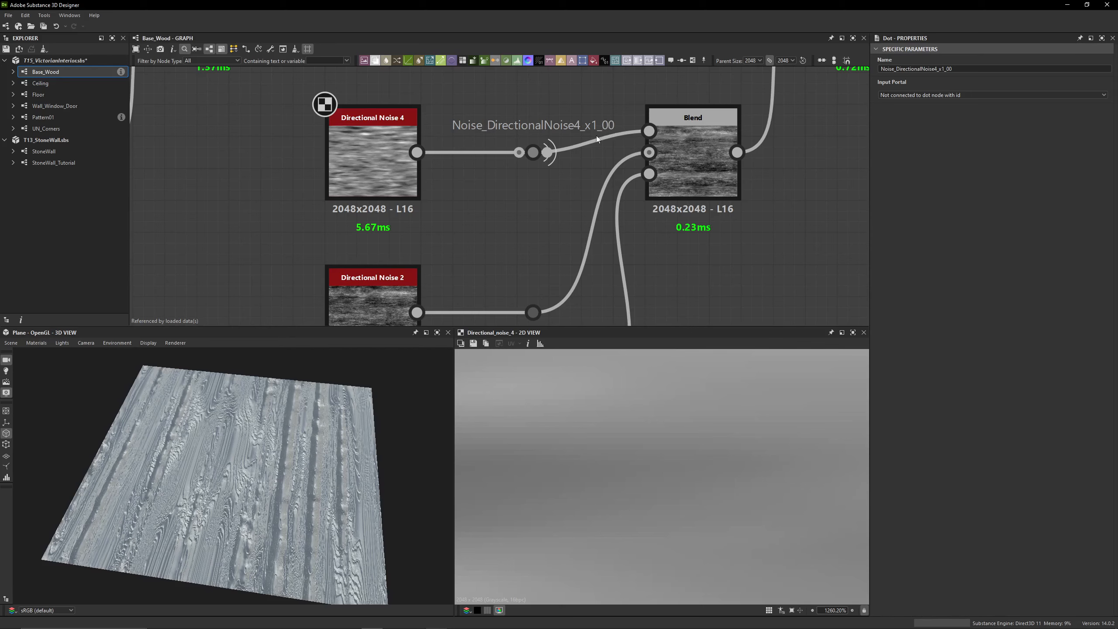
Preview the Directional Noise 2 node in 2D, checking its parameters and its connection through the dot to the Blend
middle_drag(496, 257, 440, 139)
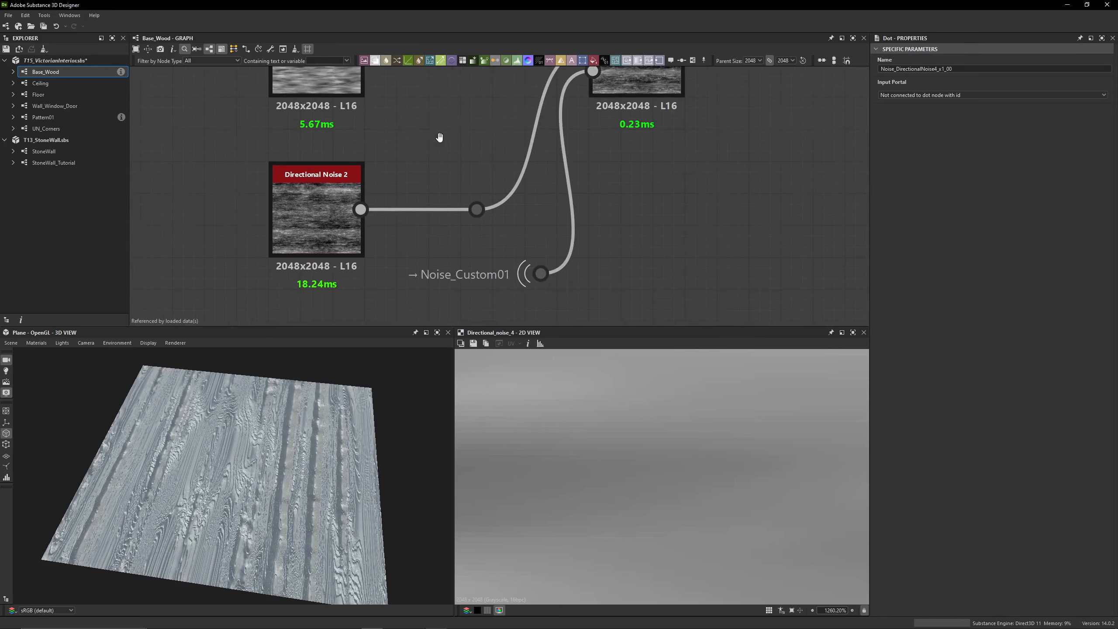
click(320, 220)
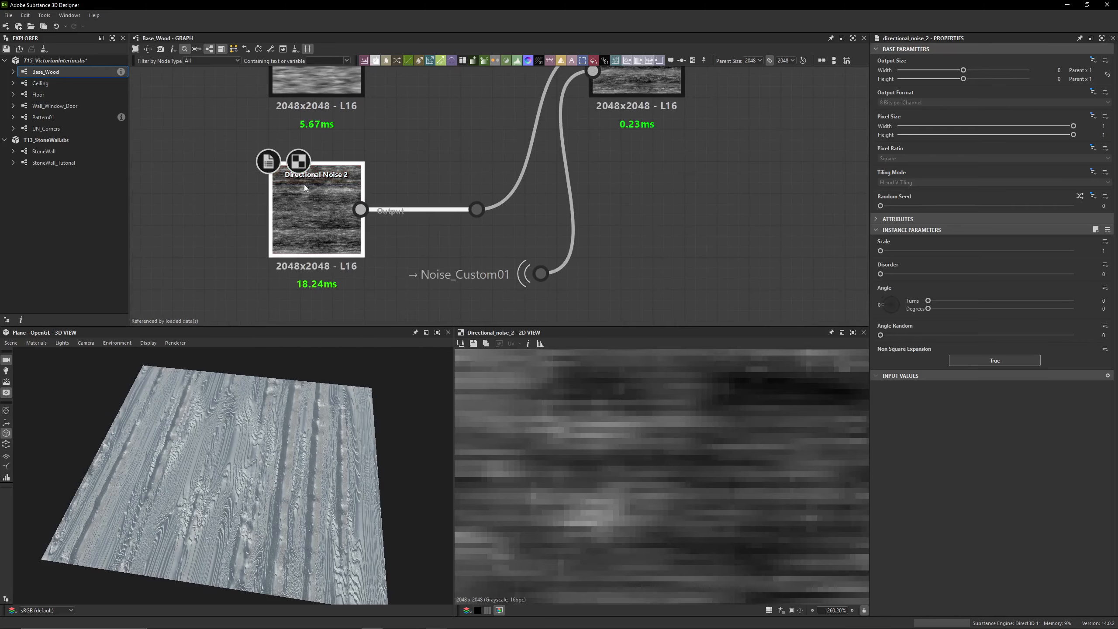
click(477, 209)
click(337, 195)
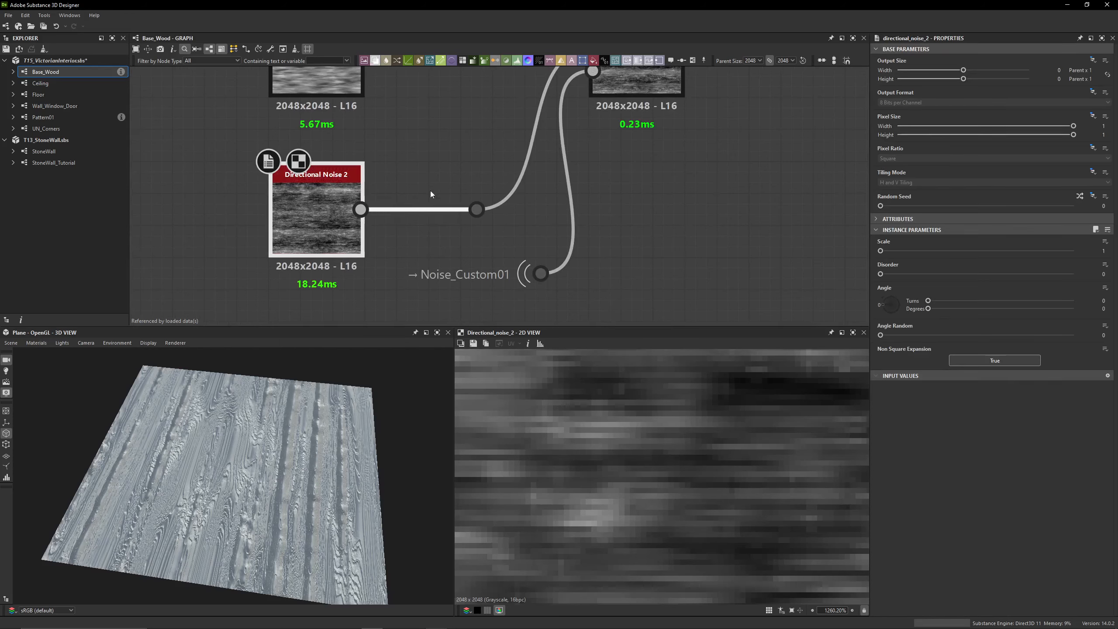
middle_drag(430, 191, 406, 252)
scroll(405, 252, down, 2)
middle_drag(421, 214, 361, 200)
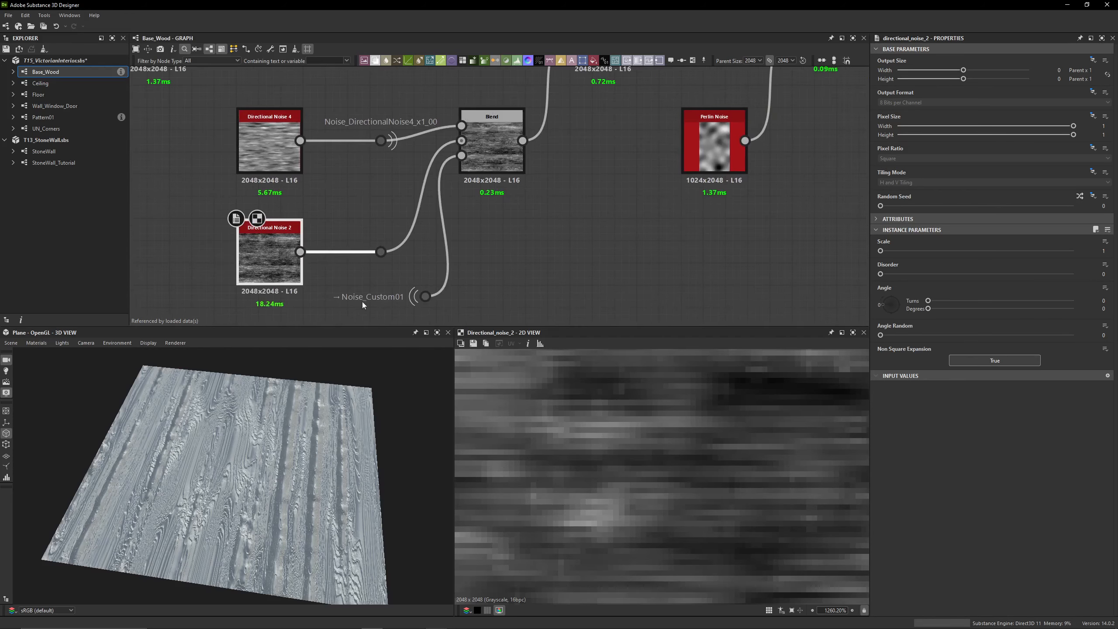
Trace the Noise_Custom01 portal back to its source dot in the graph and return to where it feeds the Blend
middle_drag(421, 292, 594, 292)
scroll(595, 292, down, 4)
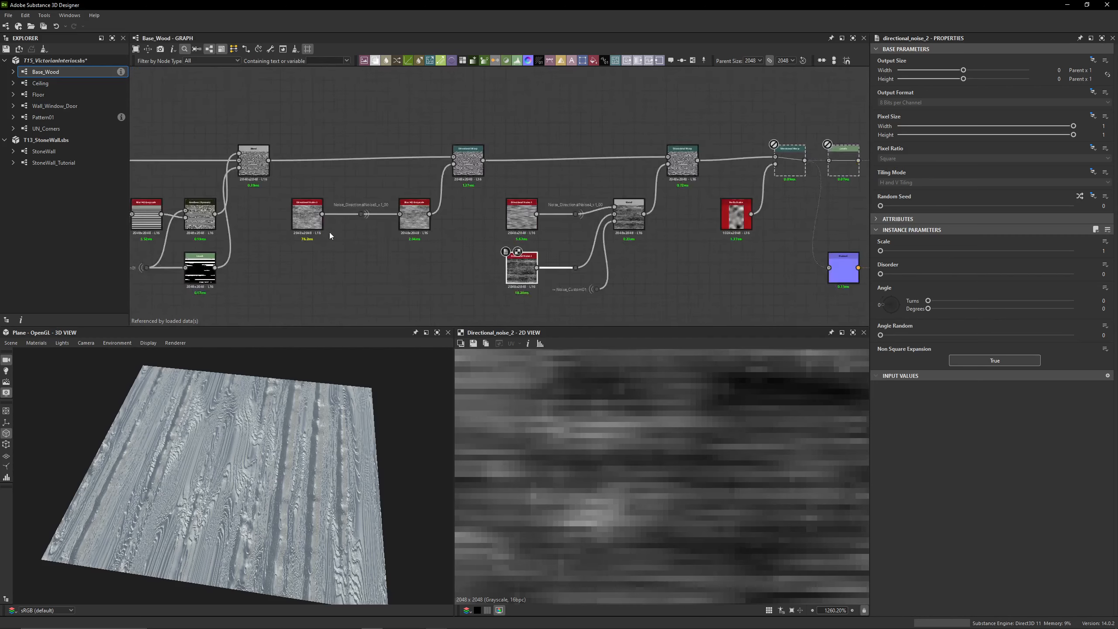
scroll(264, 227, down, 1)
middle_drag(255, 225, 481, 206)
middle_drag(256, 202, 340, 189)
scroll(339, 188, up, 3)
scroll(340, 190, up, 1)
click(351, 190)
scroll(332, 219, down, 3)
middle_drag(810, 237, 375, 192)
scroll(543, 204, up, 3)
middle_drag(544, 205, 528, 242)
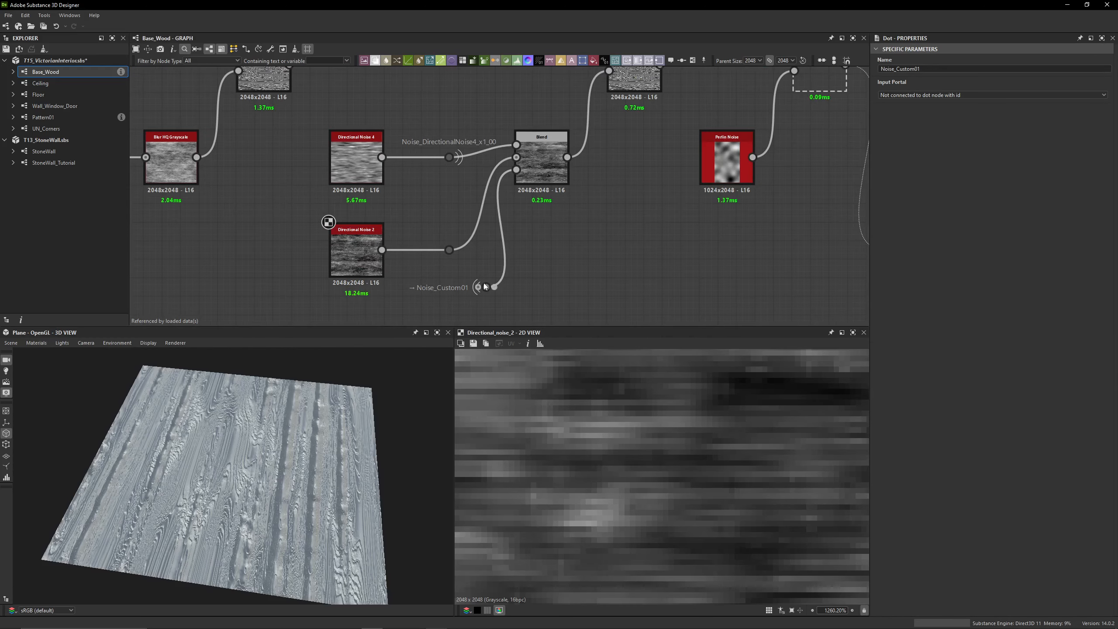
Preview the Blend of the two directional noises in 2D, toggling the node off and on to compare its effect
click(334, 249)
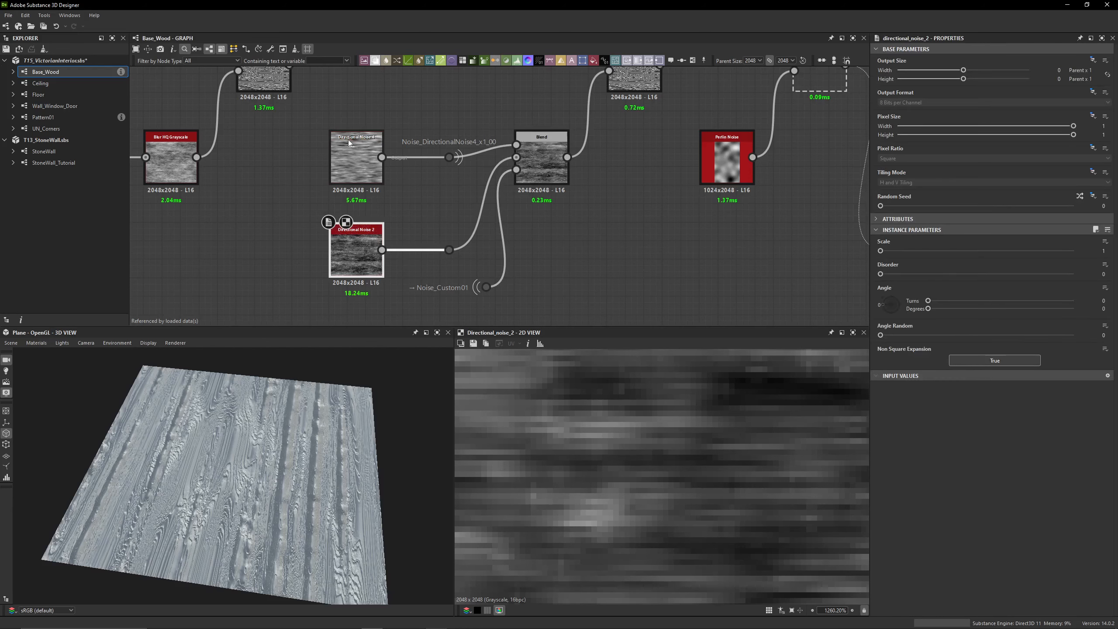
middle_drag(512, 152, 453, 188)
click(495, 195)
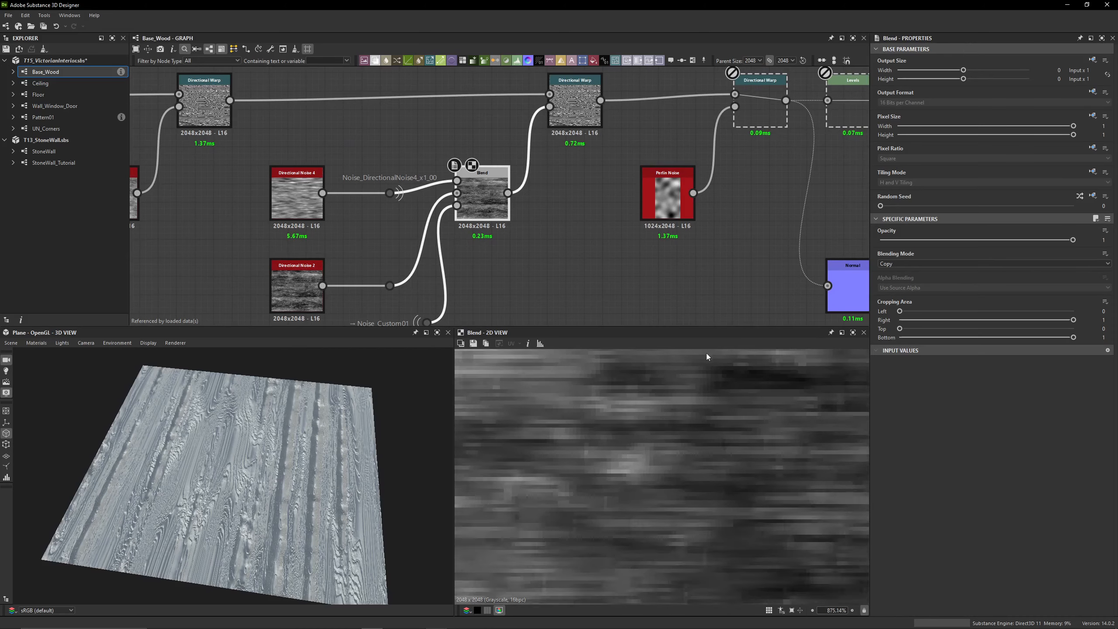
scroll(681, 395, down, 15)
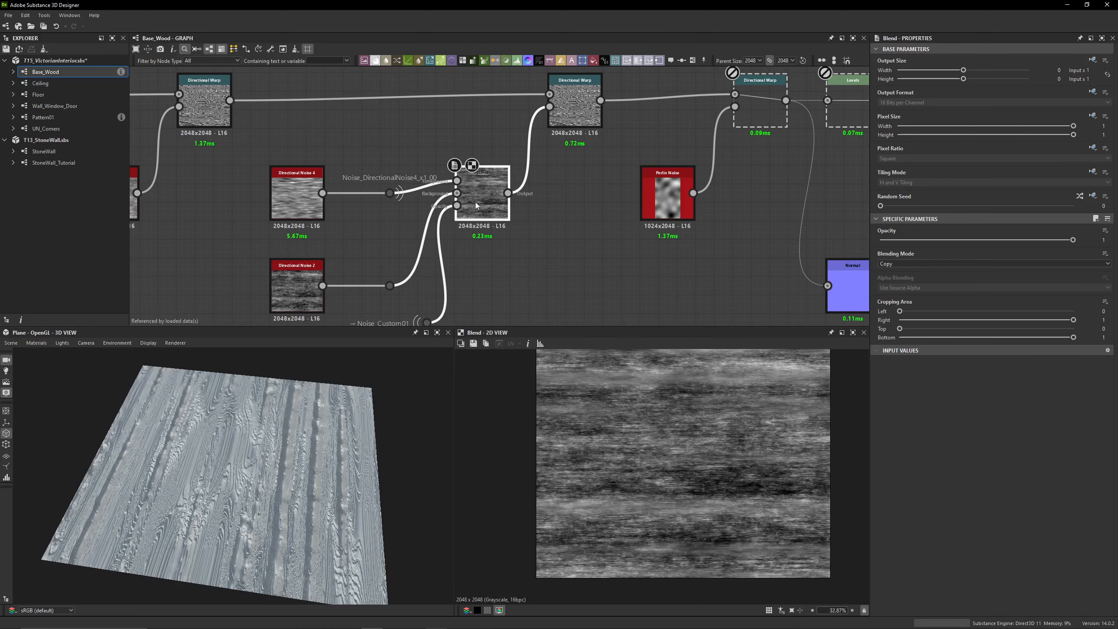
key(shift+d)
key(shift+d)
key(shift+d)
key(shift+d)
scroll(584, 387, up, 5)
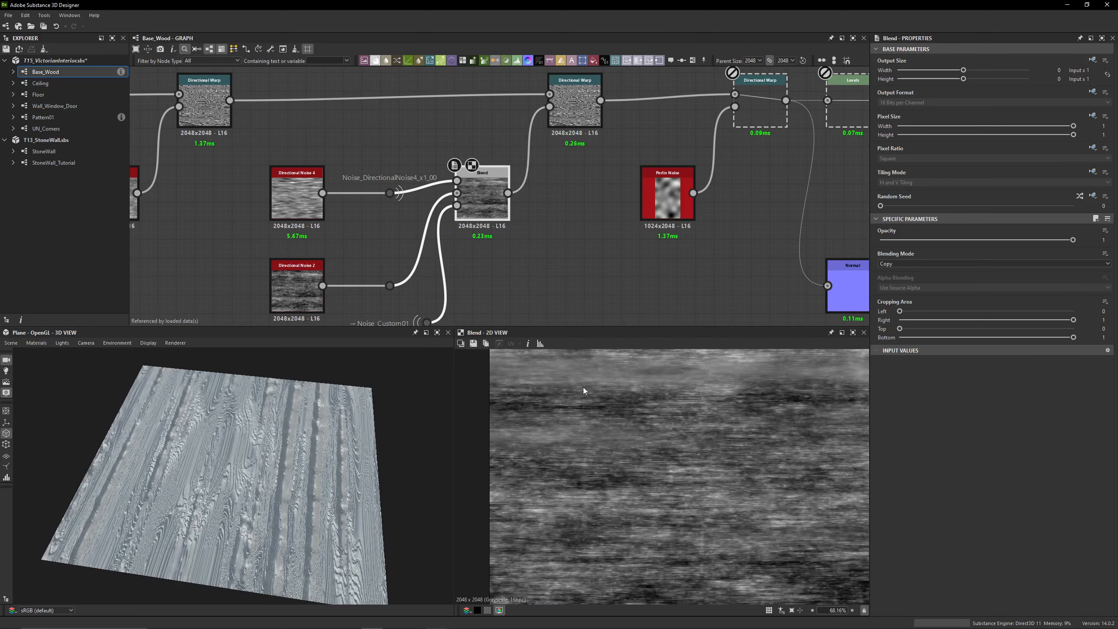
Compare the Directional Noise 4 output with the masked Blend result in 2D, checking which noise feeds each input
click(291, 203)
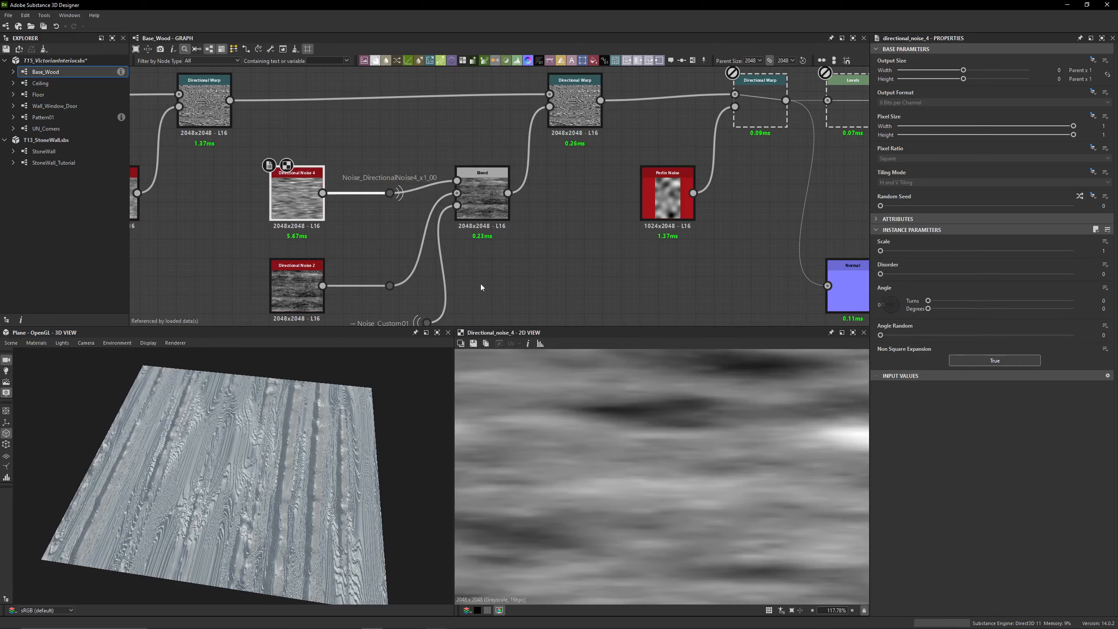
scroll(629, 444, down, 3)
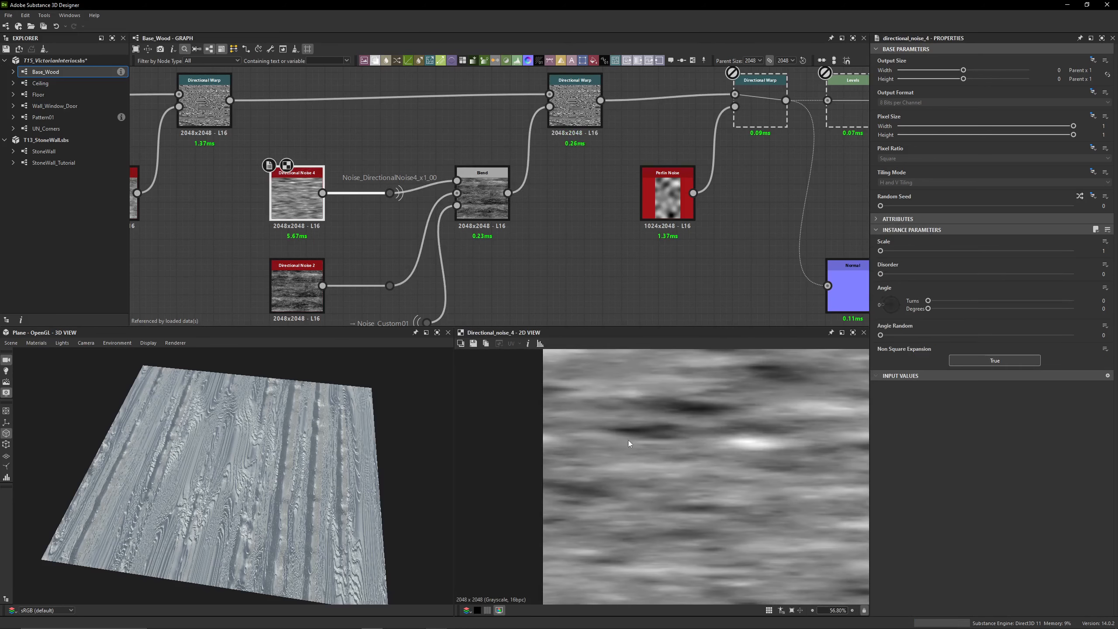
click(297, 292)
click(487, 208)
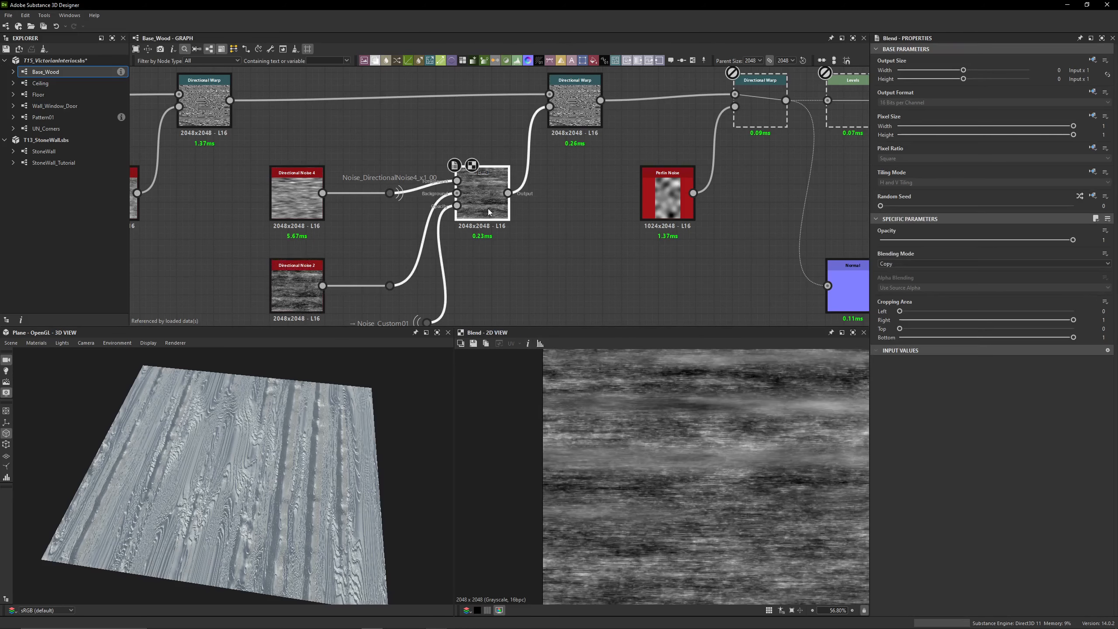
scroll(670, 416, up, 2)
scroll(727, 470, down, 3)
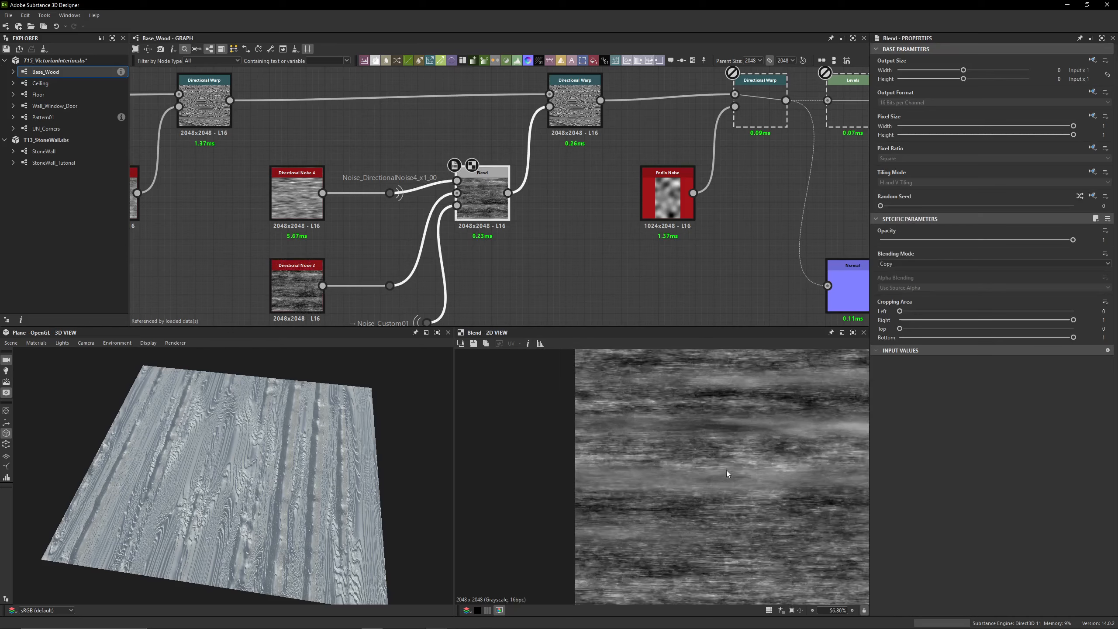
Preview the Directional Warp driven by the Blend in 2D and examine the full pattern
middle_drag(569, 234, 552, 269)
click(571, 145)
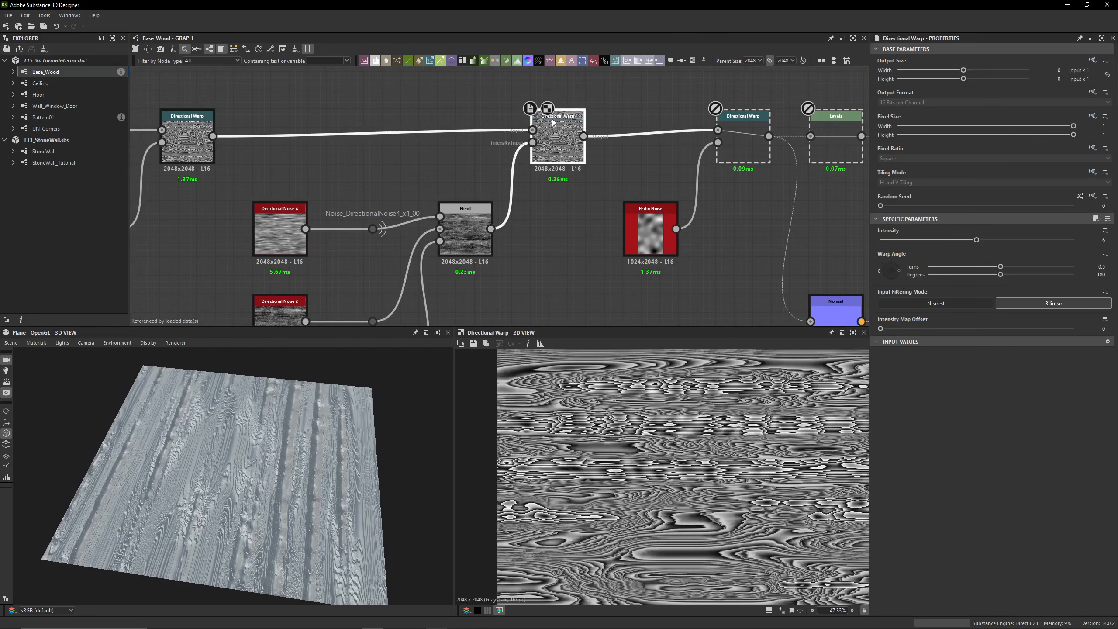
middle_drag(738, 413, 680, 388)
scroll(679, 387, down, 2)
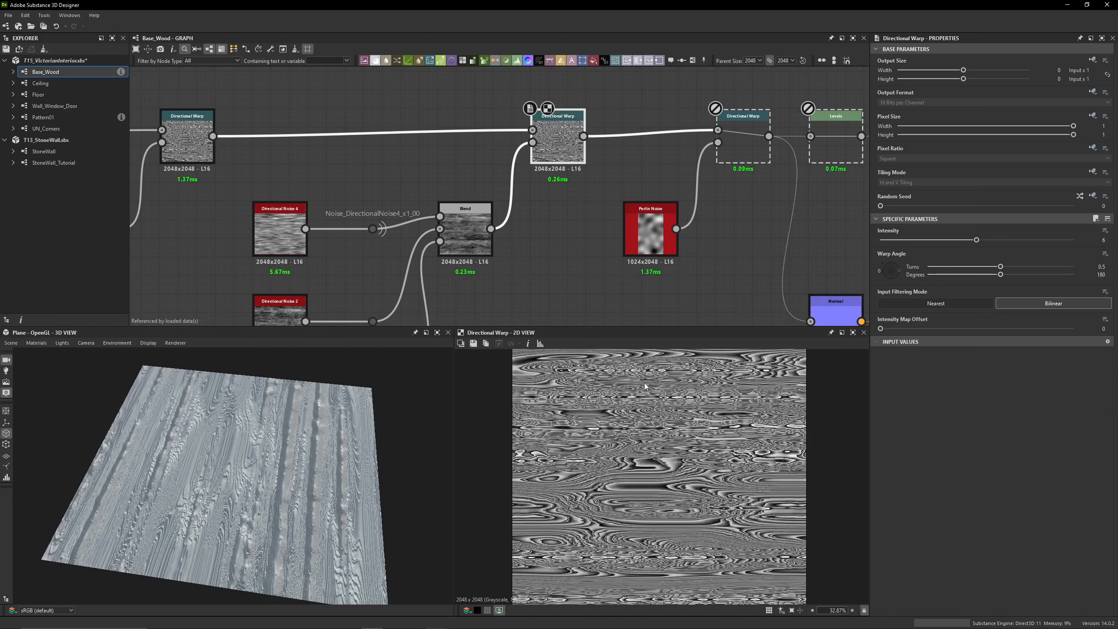
Enable the disabled Directional Warp driven by the Perlin Noise and preview its output in 2D
middle_drag(668, 173, 508, 178)
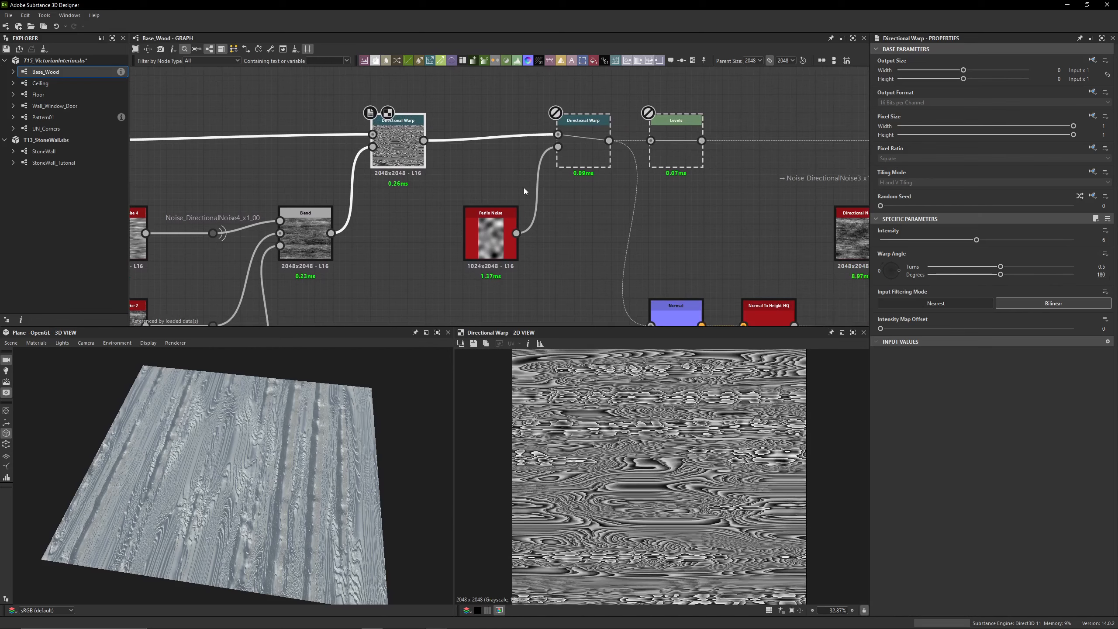
click(599, 153)
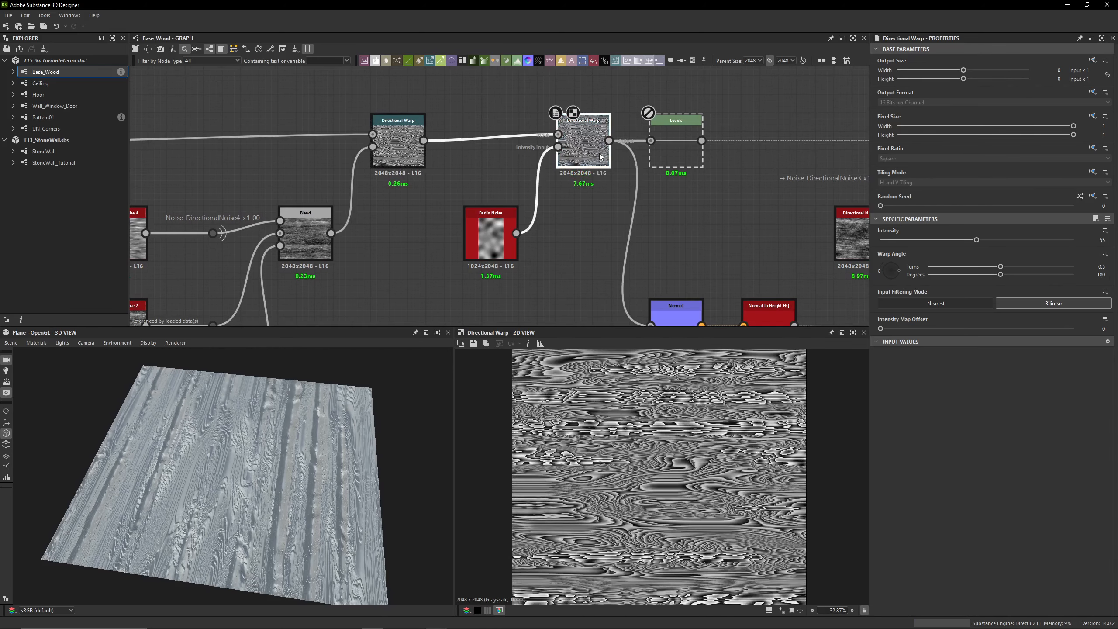
scroll(601, 168, down, 3)
middle_drag(600, 188, 406, 188)
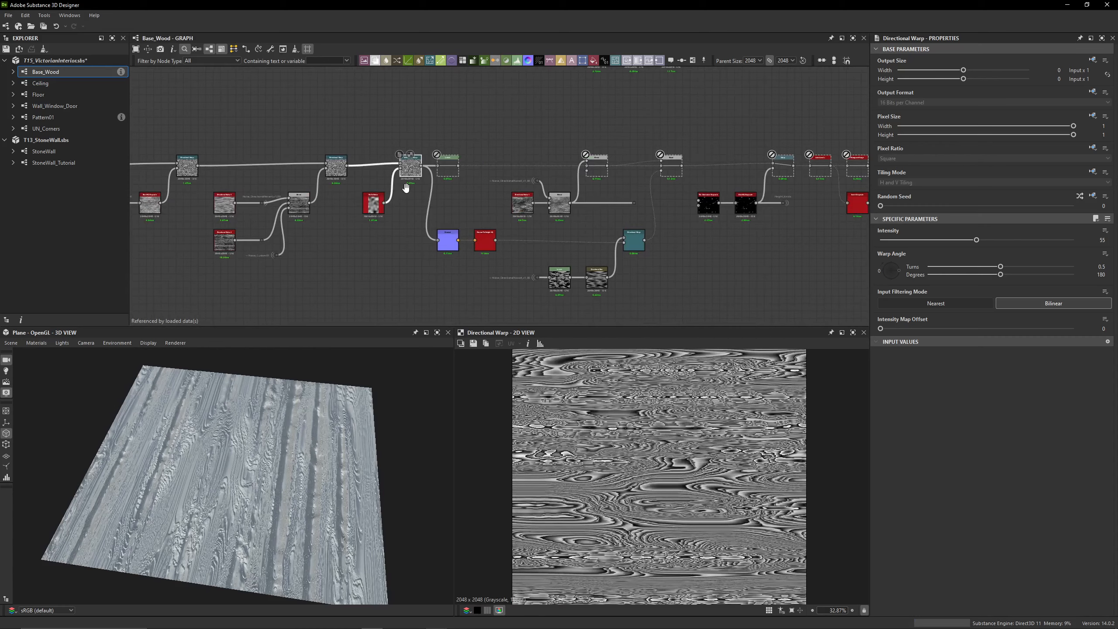
scroll(406, 188, up, 4)
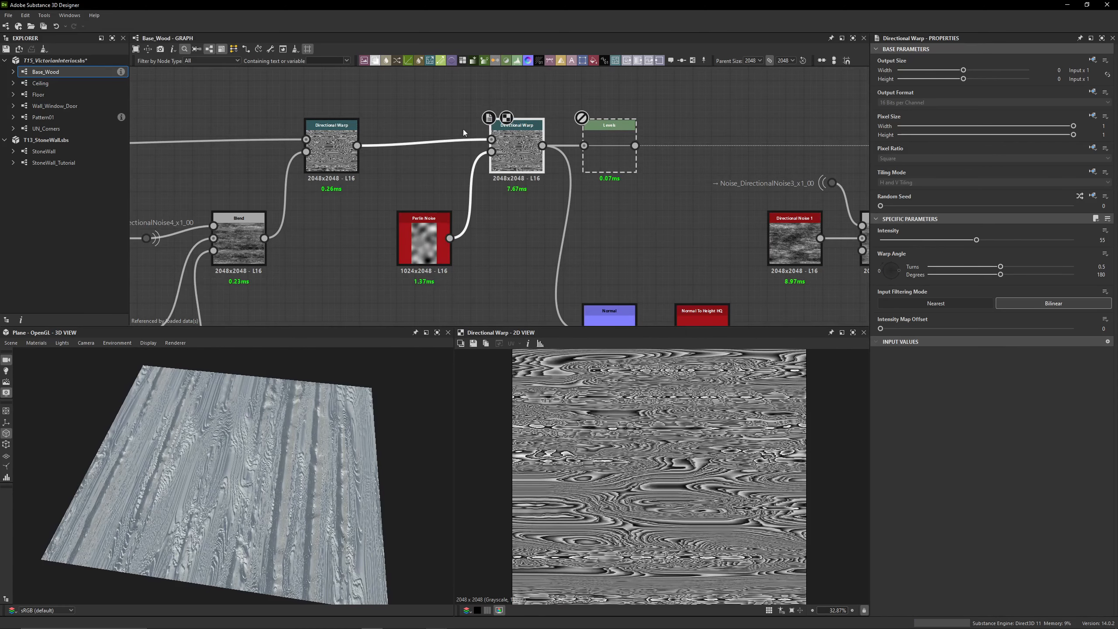
Check the Directional Warp's intensity, and preview the Perlin Noise in 2D to check its scale
double_click(1102, 240)
double_click(423, 240)
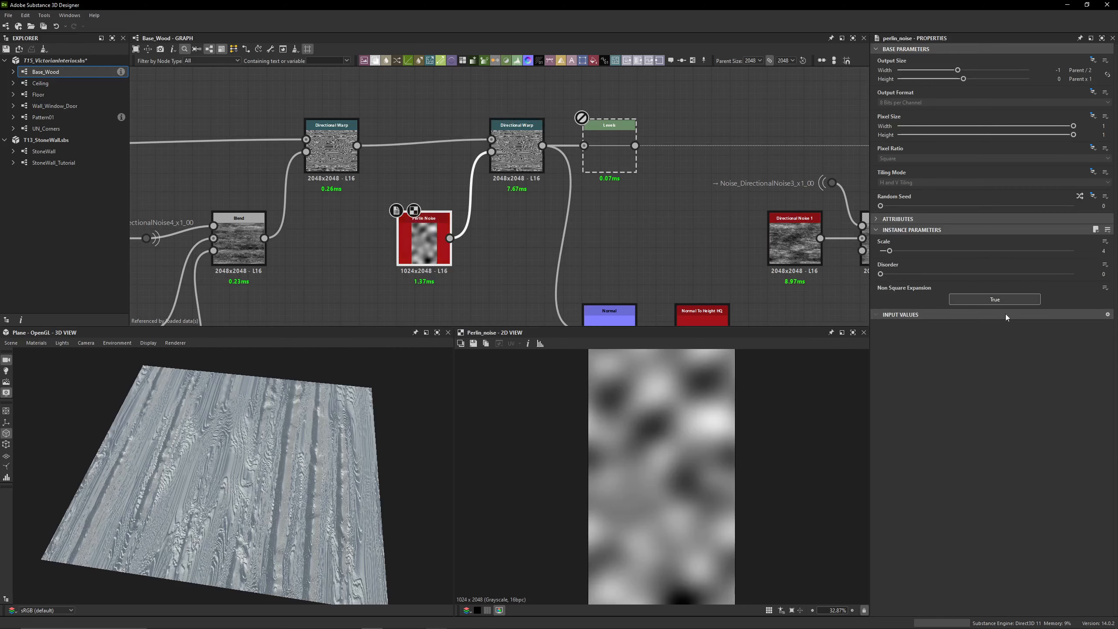
double_click(1104, 251)
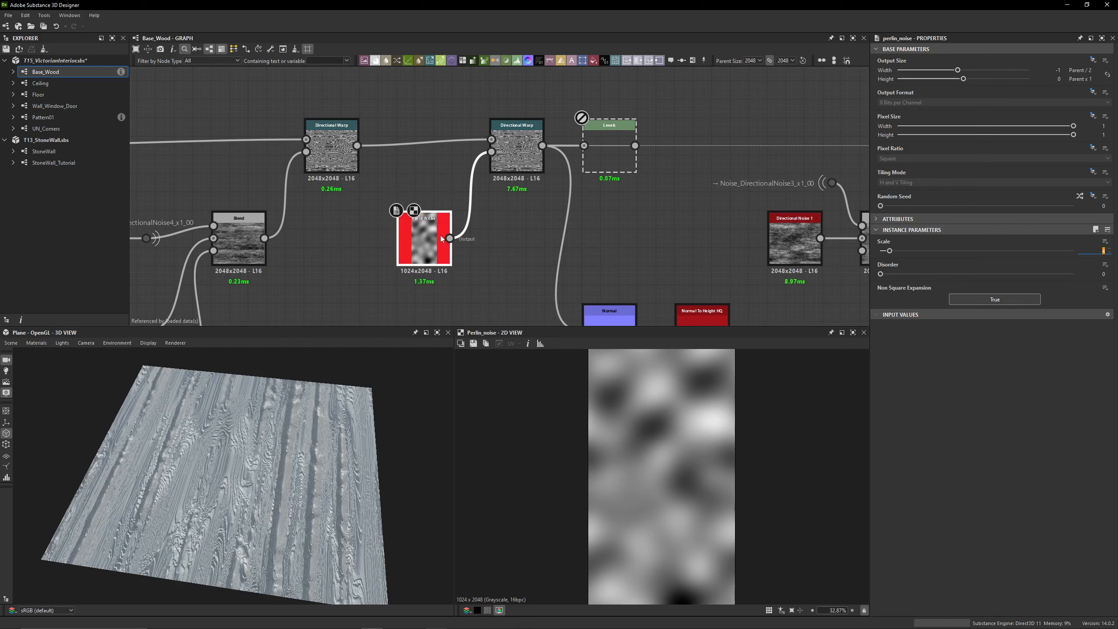
Compare the Perlin Noise output width at Parent x 1 and Parent / 2, previewing the noise and the Directional Warp it drives
drag(956, 70, 964, 71)
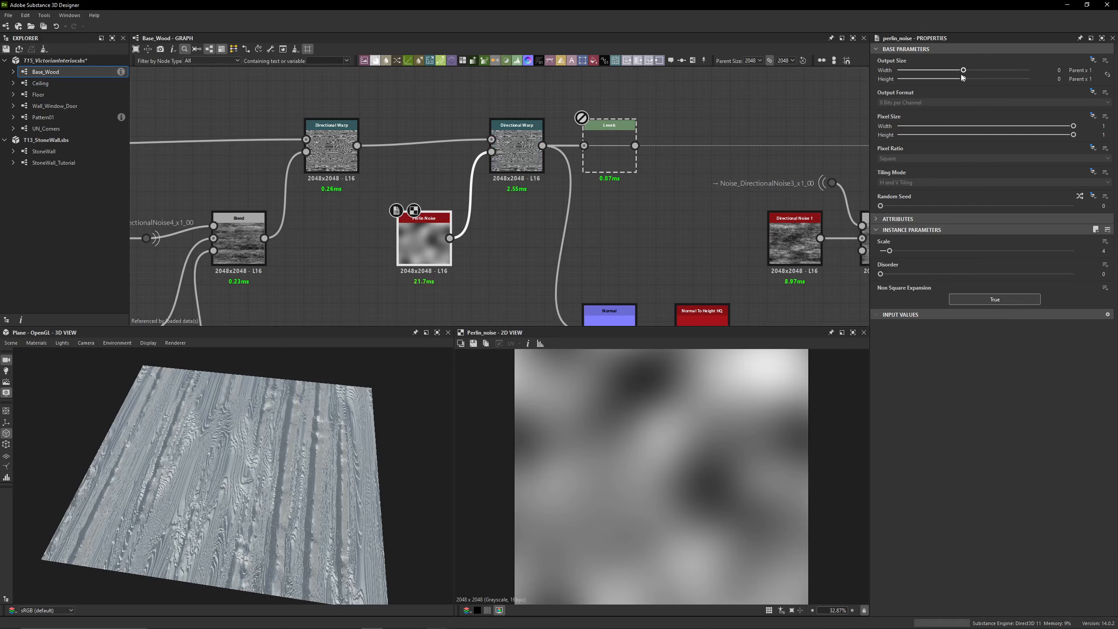
drag(962, 73, 957, 72)
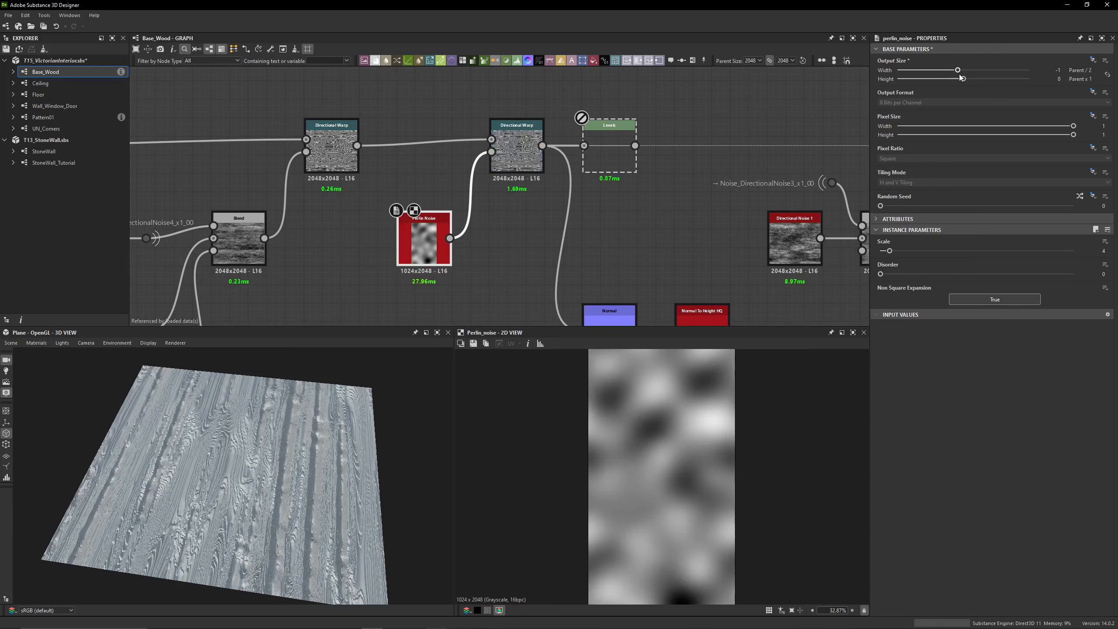
click(508, 167)
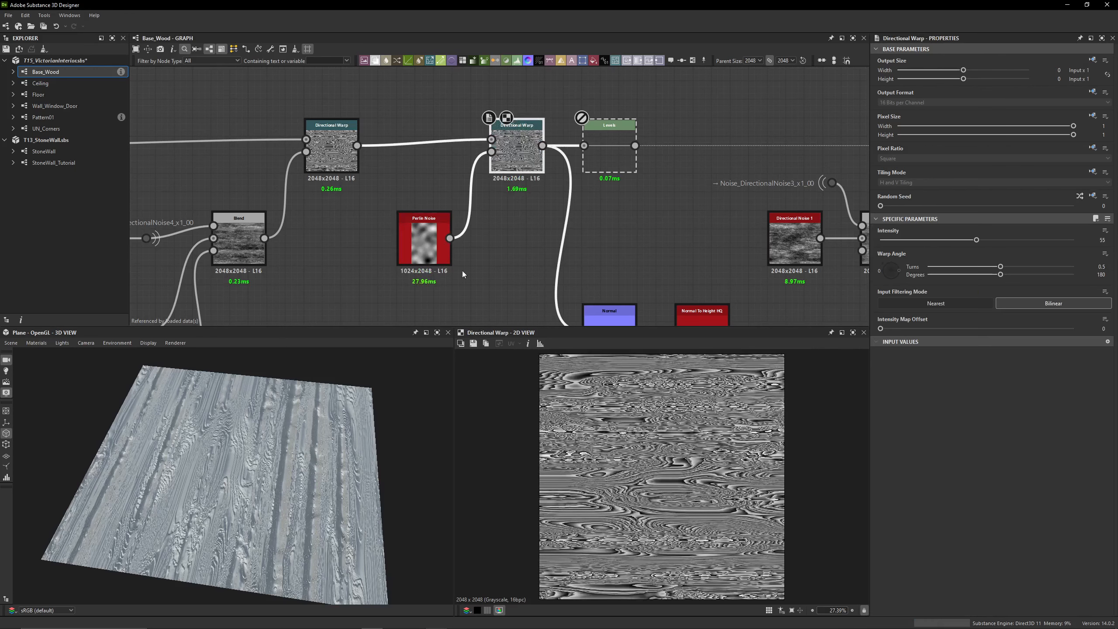
click(423, 242)
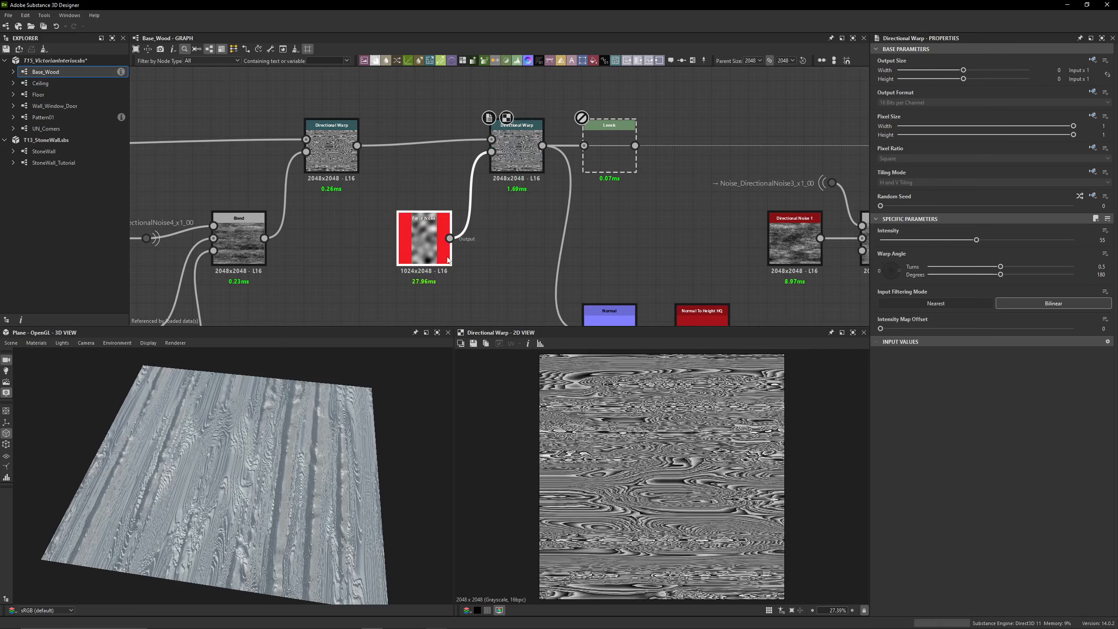
click(958, 70)
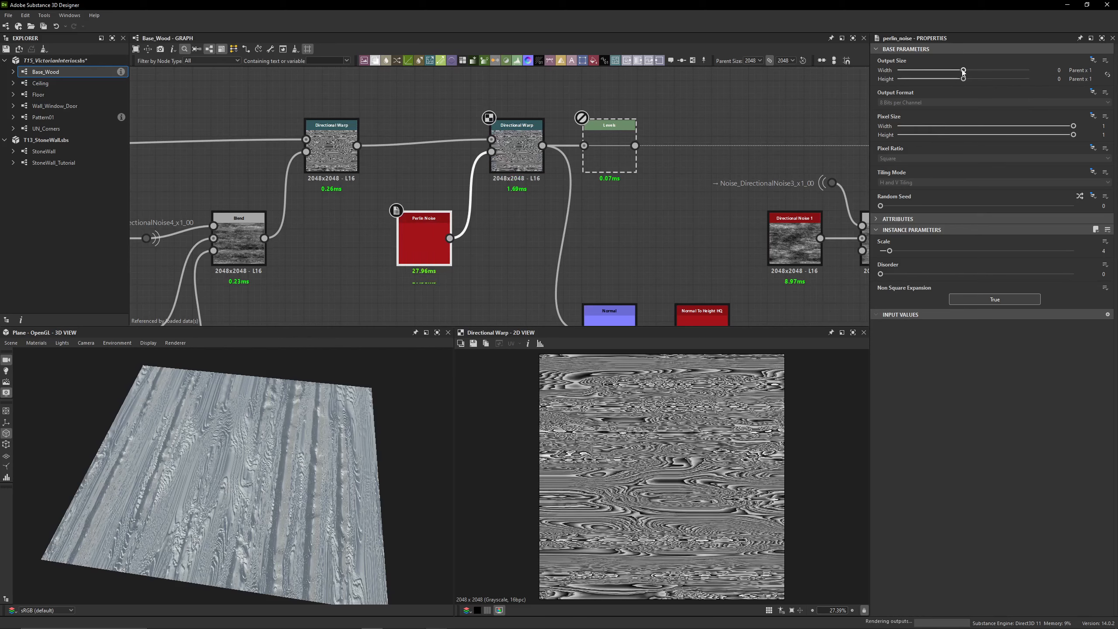
drag(958, 70, 958, 71)
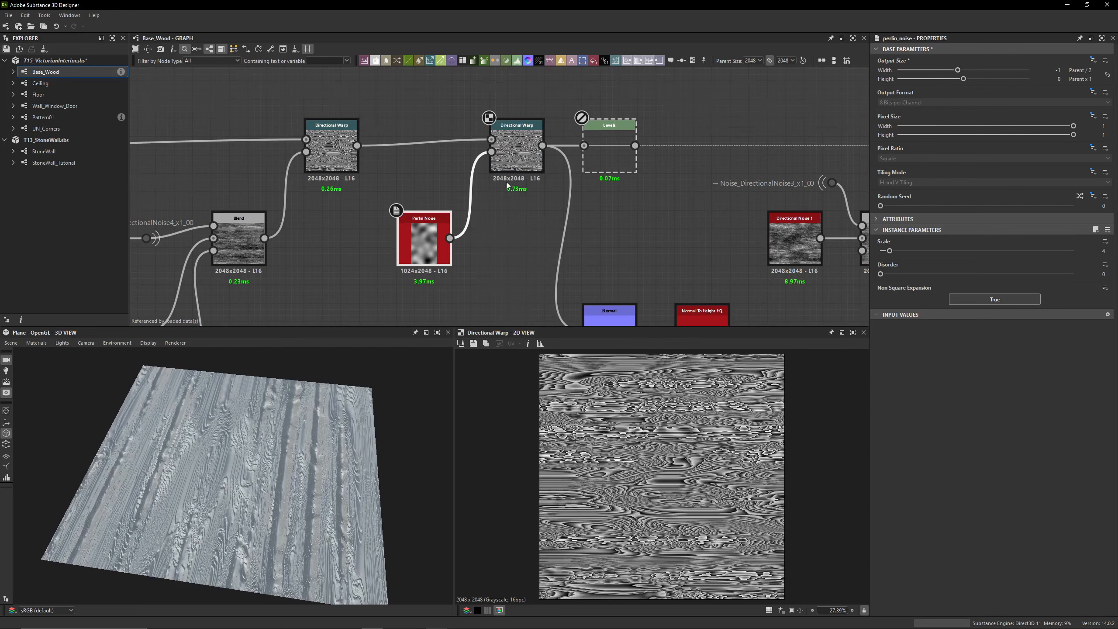
Compare the output resolutions of the Perlin Noise and the Directional Warp it feeds
scroll(508, 183, up, 5)
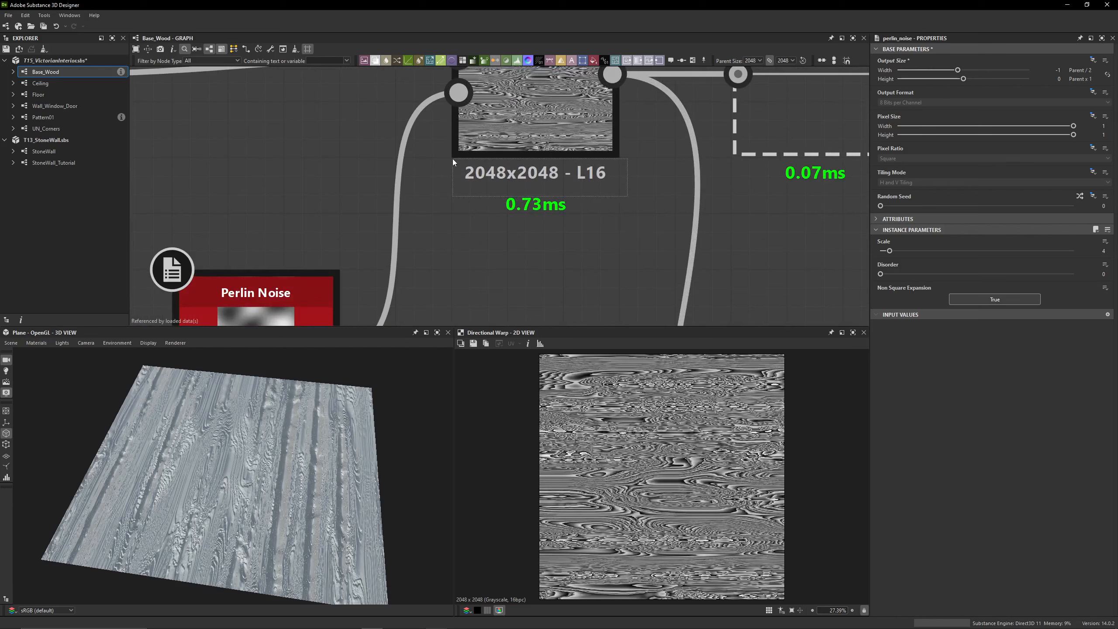
middle_drag(407, 320, 574, 145)
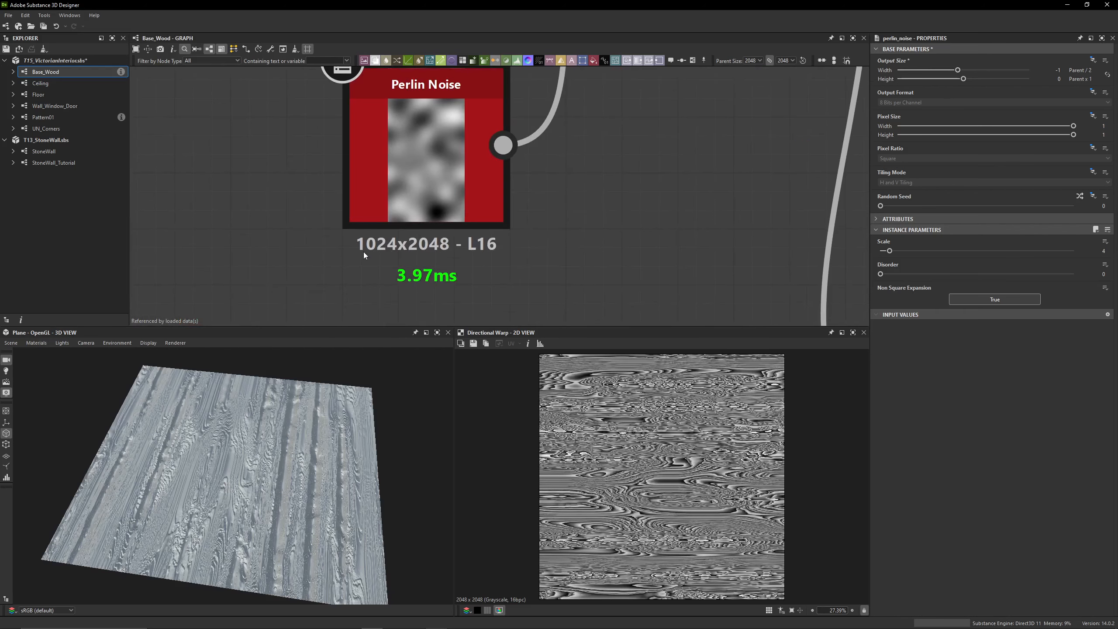
scroll(421, 249, down, 5)
scroll(522, 184, up, 5)
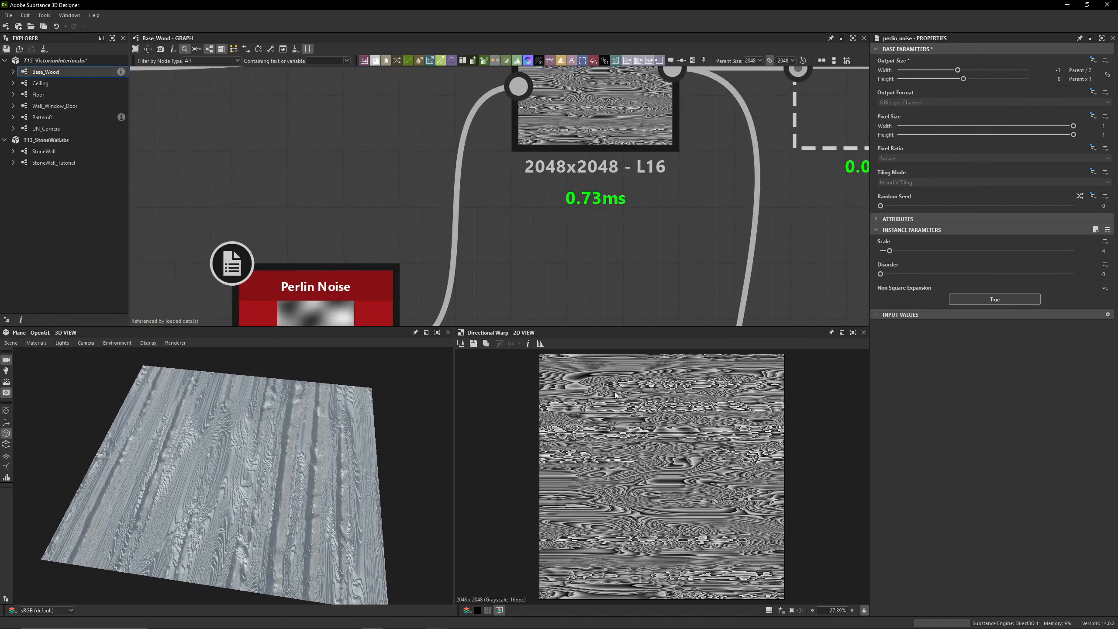
scroll(616, 233, down, 3)
middle_drag(616, 231, 561, 165)
scroll(546, 264, down, 3)
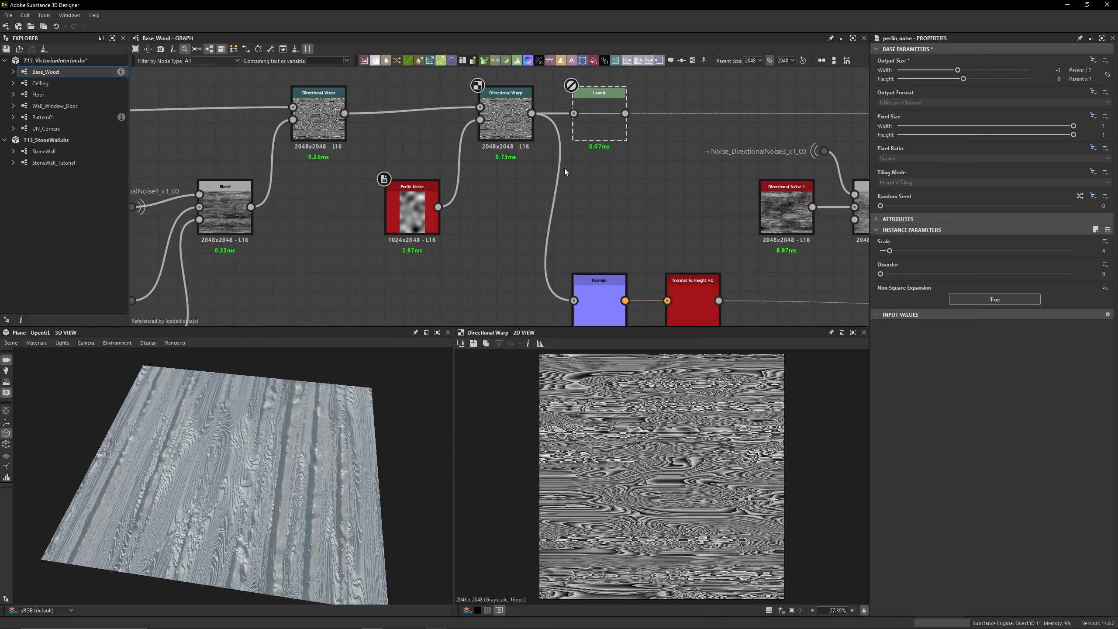
Enable the disabled Levels after the Directional Warp, show its parameters as sliders, and set Level In High to 0.61
double_click(600, 141)
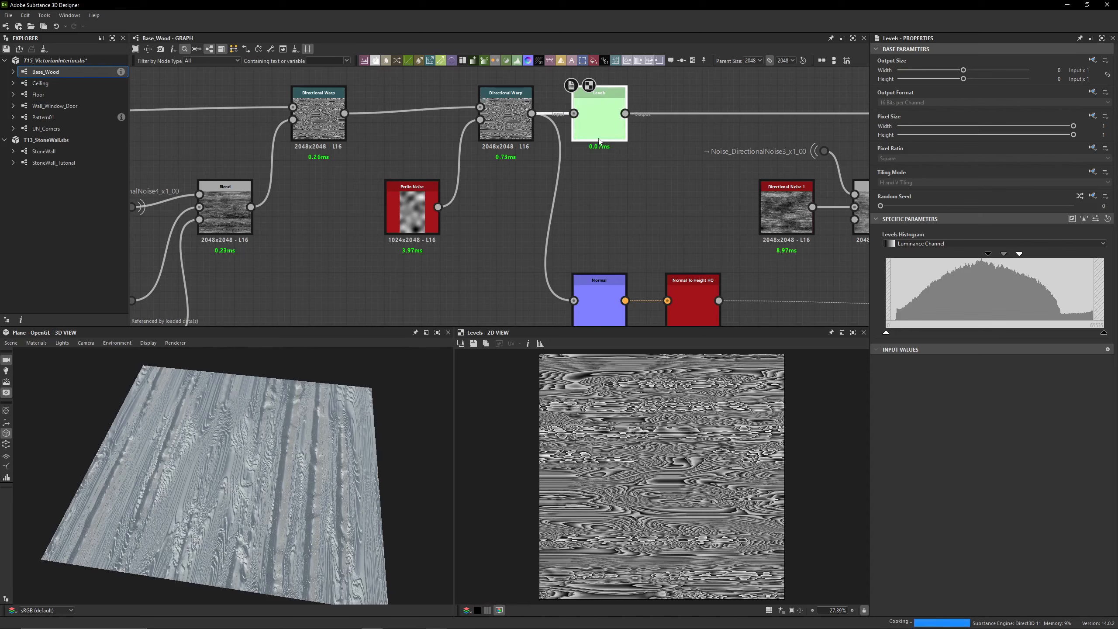
click(1097, 219)
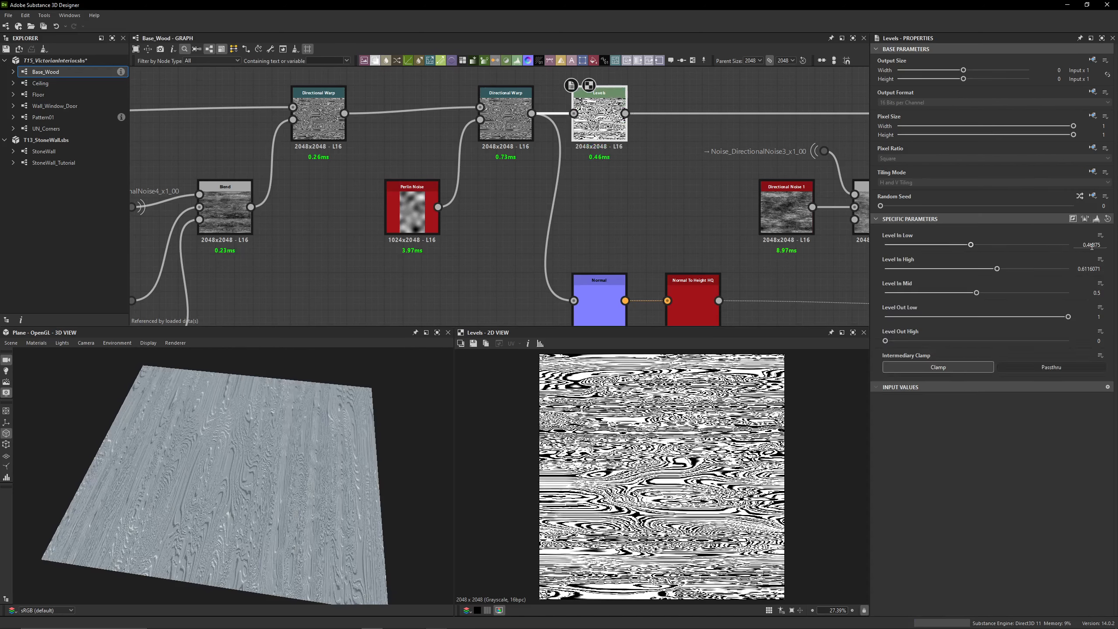
click(1093, 246)
drag(1088, 269, 1110, 273)
text(2)
key(Return)
Enable the disabled Blend that follows the Levels, preview it in 2D, and inspect the Directional Noise 1 node feeding its branch
middle_drag(595, 189, 450, 194)
scroll(436, 158, down, 2)
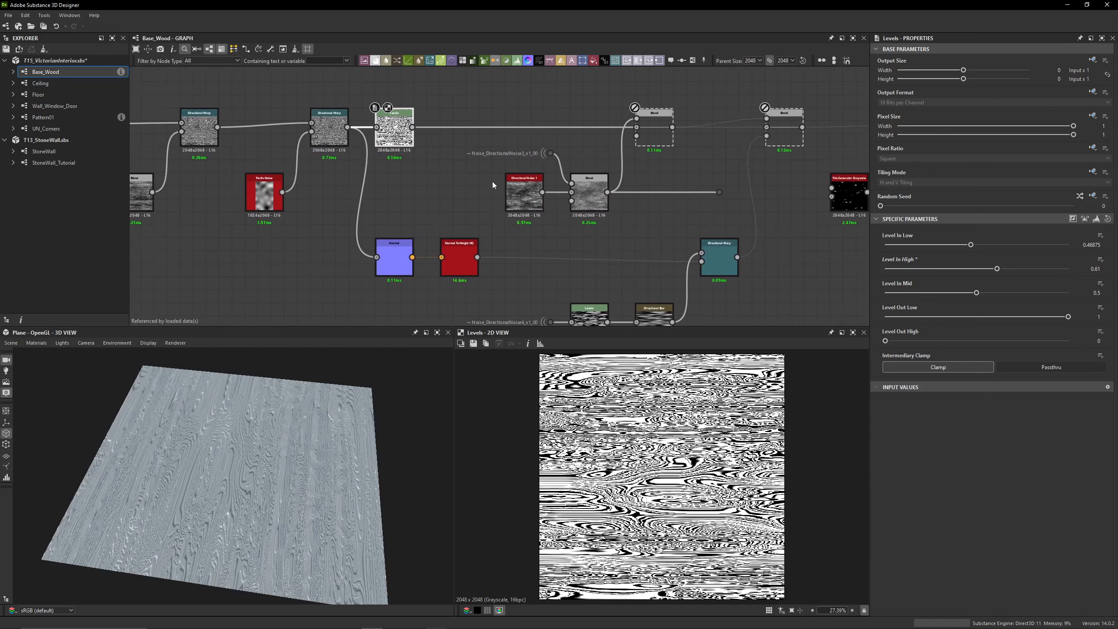
double_click(658, 146)
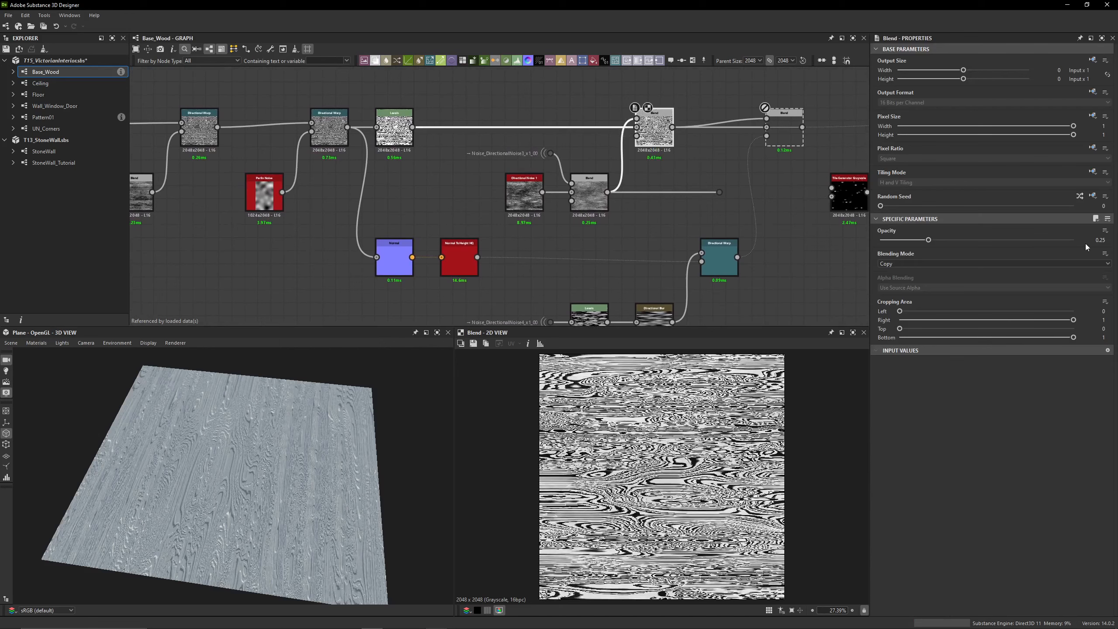
double_click(511, 193)
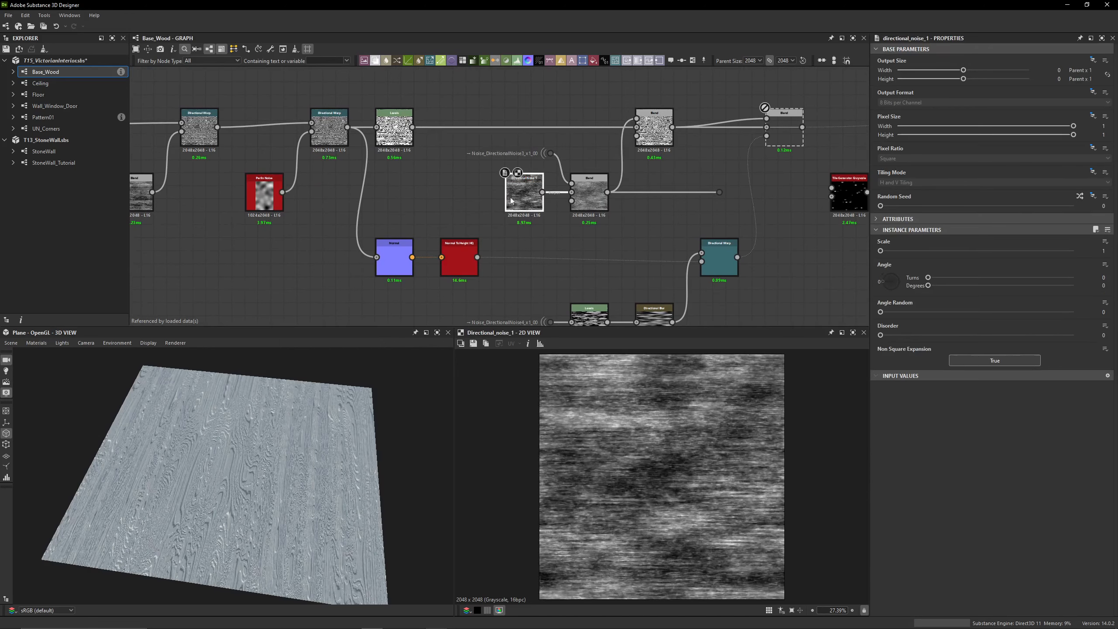
scroll(521, 191, up, 3)
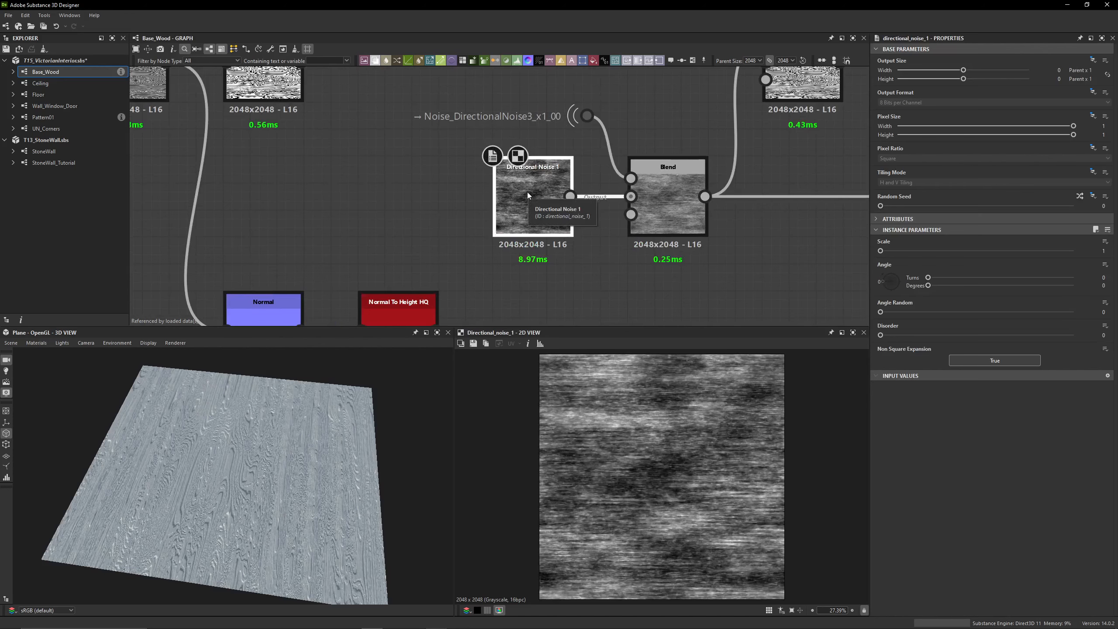
click(356, 222)
scroll(355, 222, down, 3)
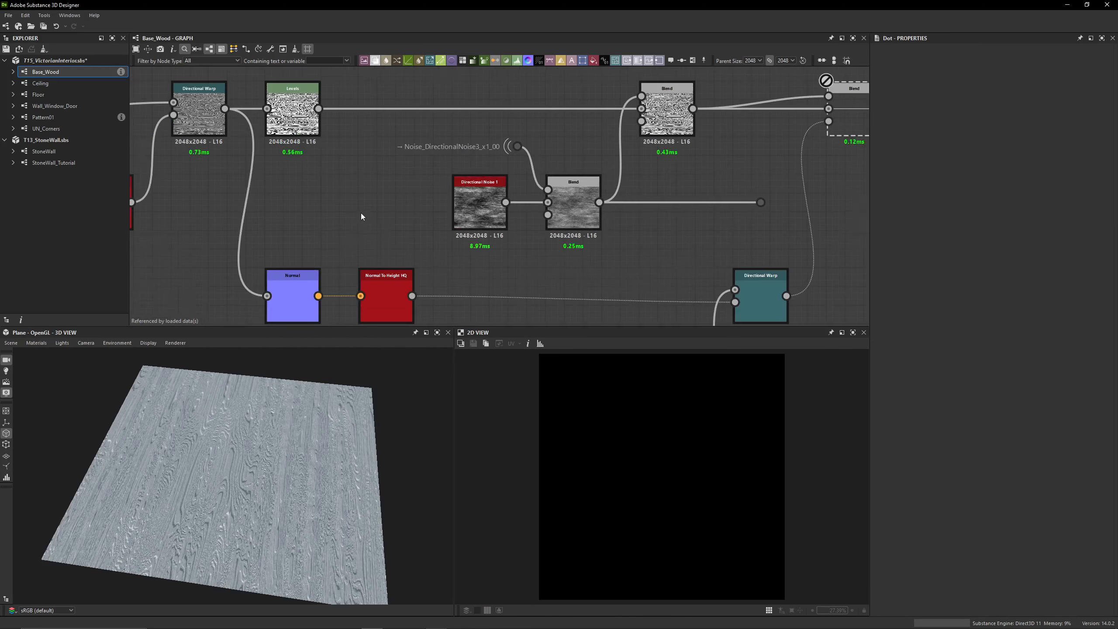
Preview Directional Noise 1, its Blend with Directional Noise 3, and the Blend over the Levels output, checking the opacities
click(482, 207)
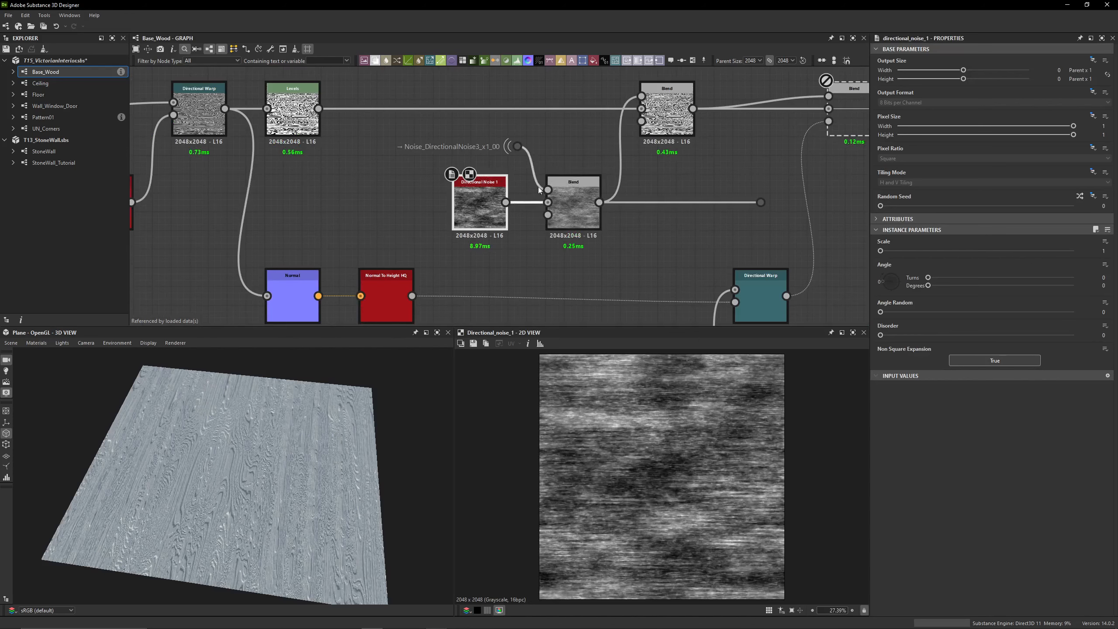
click(580, 199)
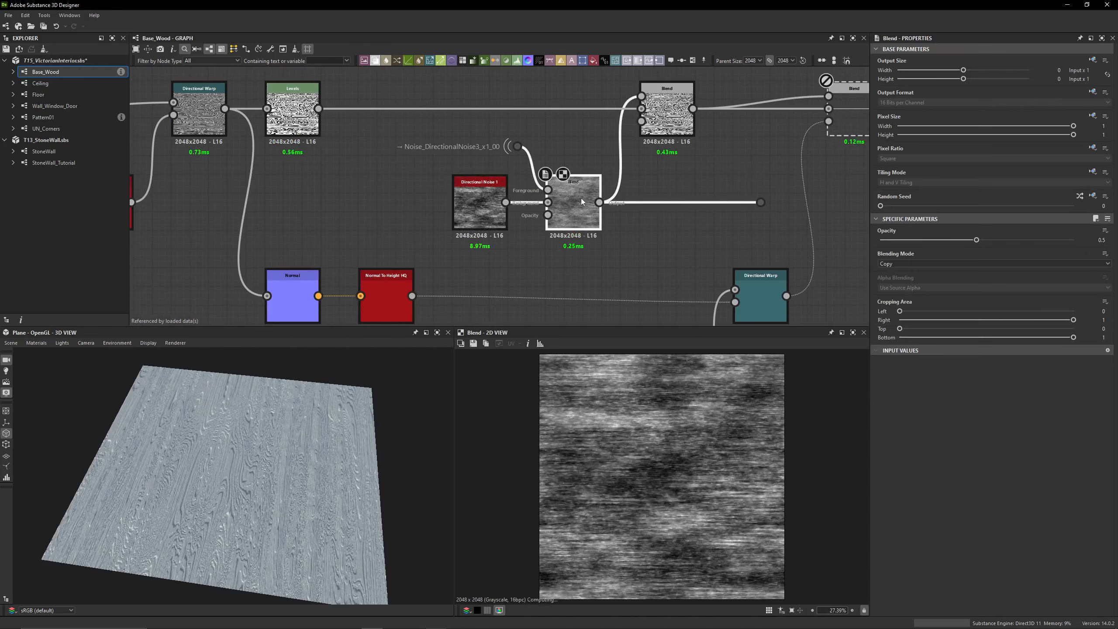
click(1086, 241)
middle_drag(643, 217, 575, 245)
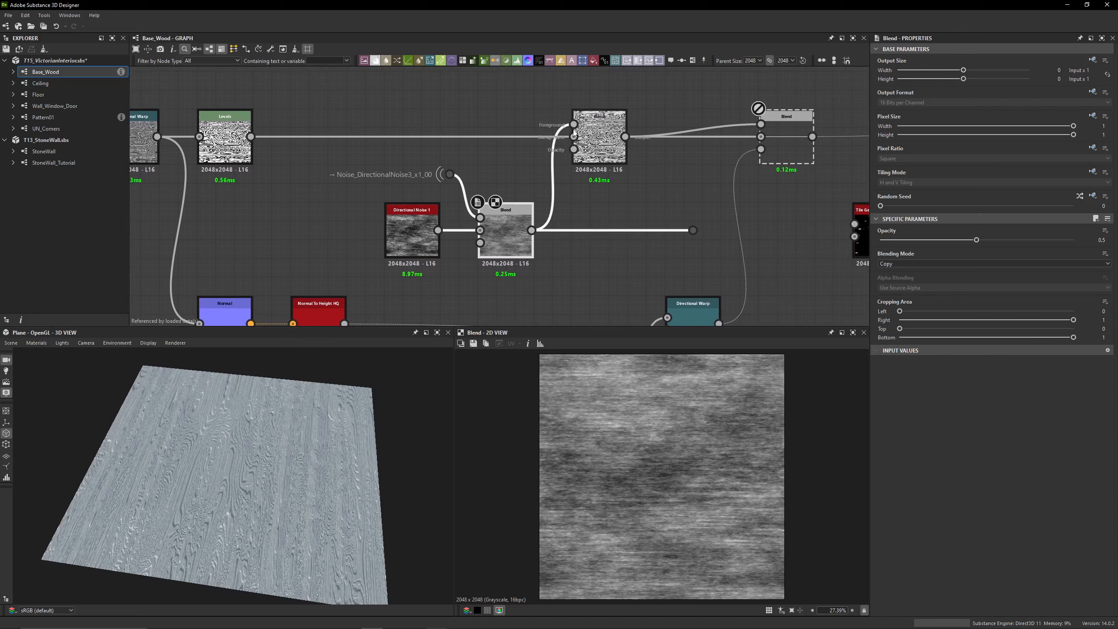
click(590, 134)
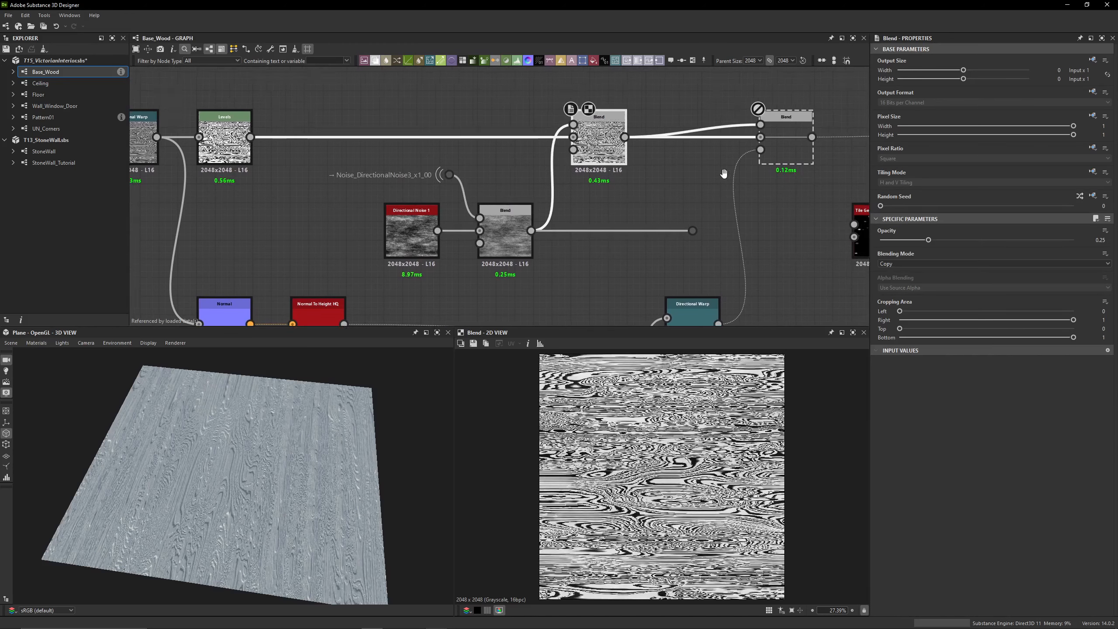
middle_drag(723, 172, 610, 194)
Try connecting the noise Blend through the dot to the background input of the disabled Blend, and undo the connection
drag(575, 247, 654, 152)
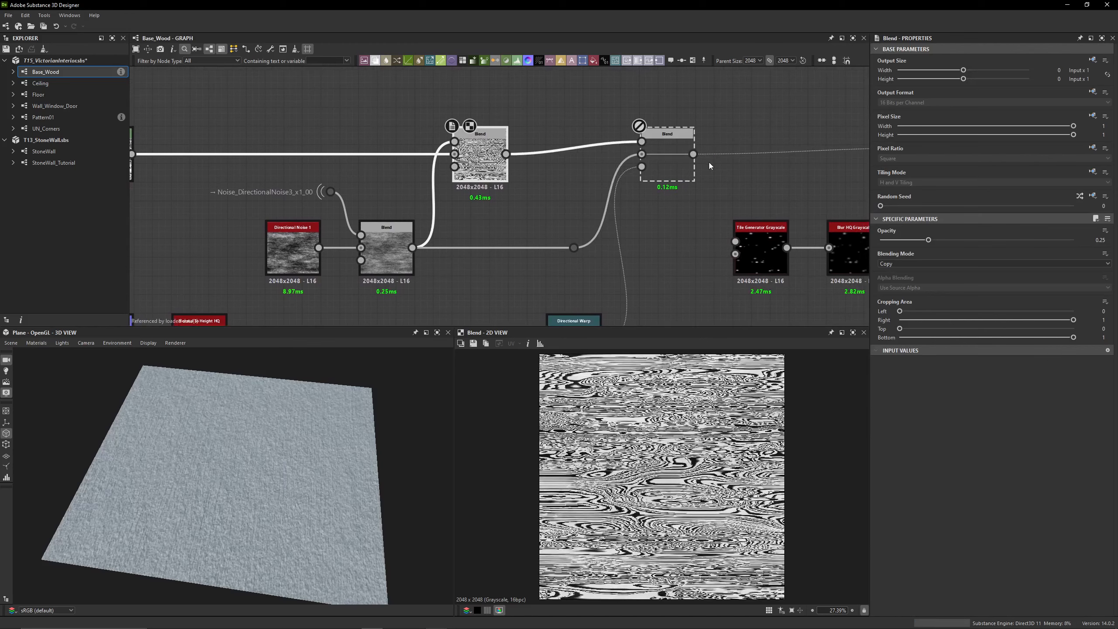
key(ctrl+z)
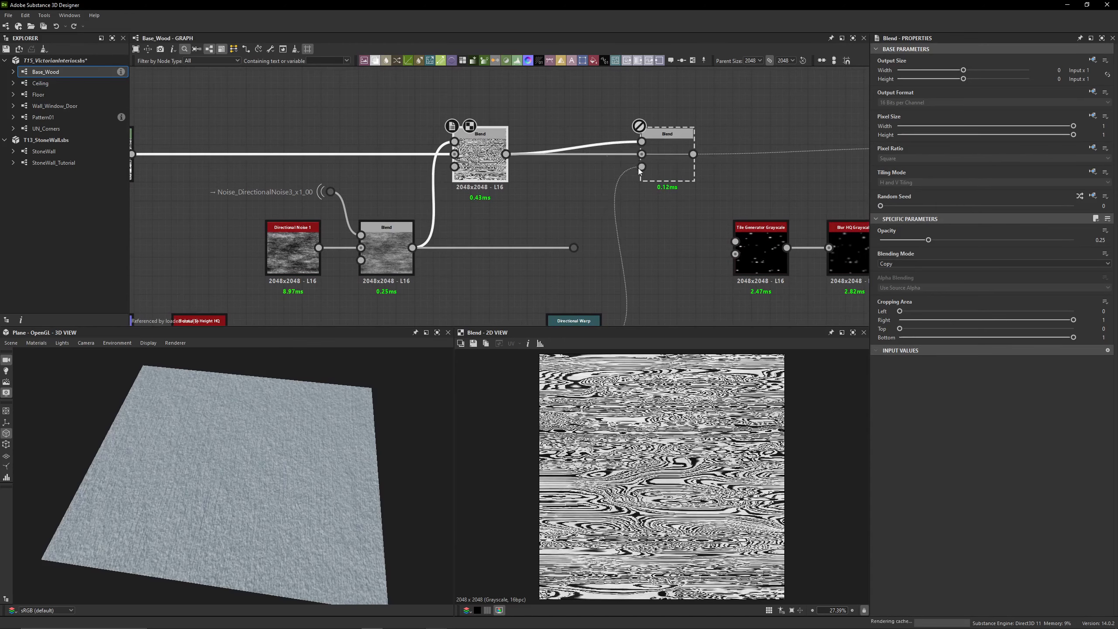
drag(602, 105, 658, 178)
middle_drag(575, 248, 627, 220)
Preview the Directional Warp driven by the Perlin Noise in 2D, followed by a close look at its Normal node output
scroll(493, 273, down, 2)
middle_drag(493, 273, 621, 216)
double_click(327, 109)
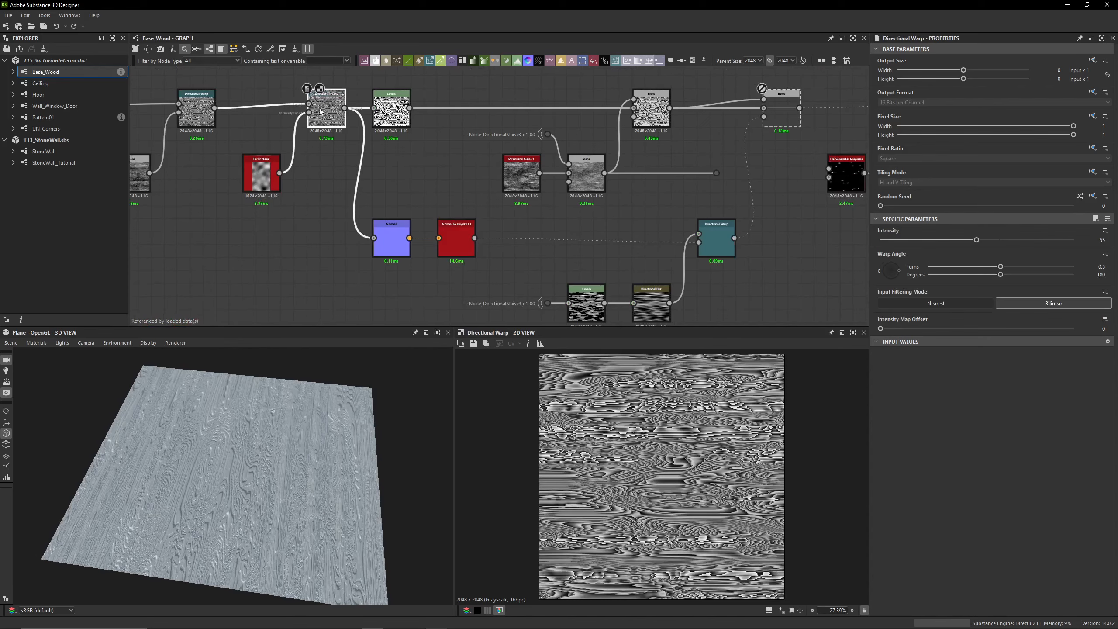
scroll(392, 240, up, 1)
scroll(393, 241, up, 4)
double_click(393, 241)
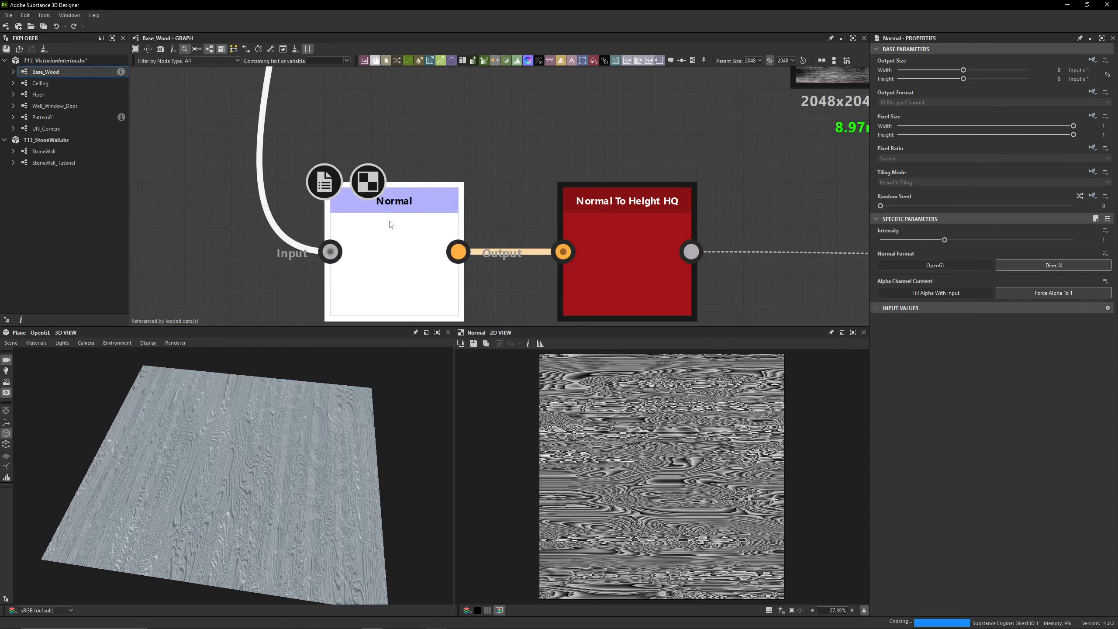
scroll(575, 427, up, 5)
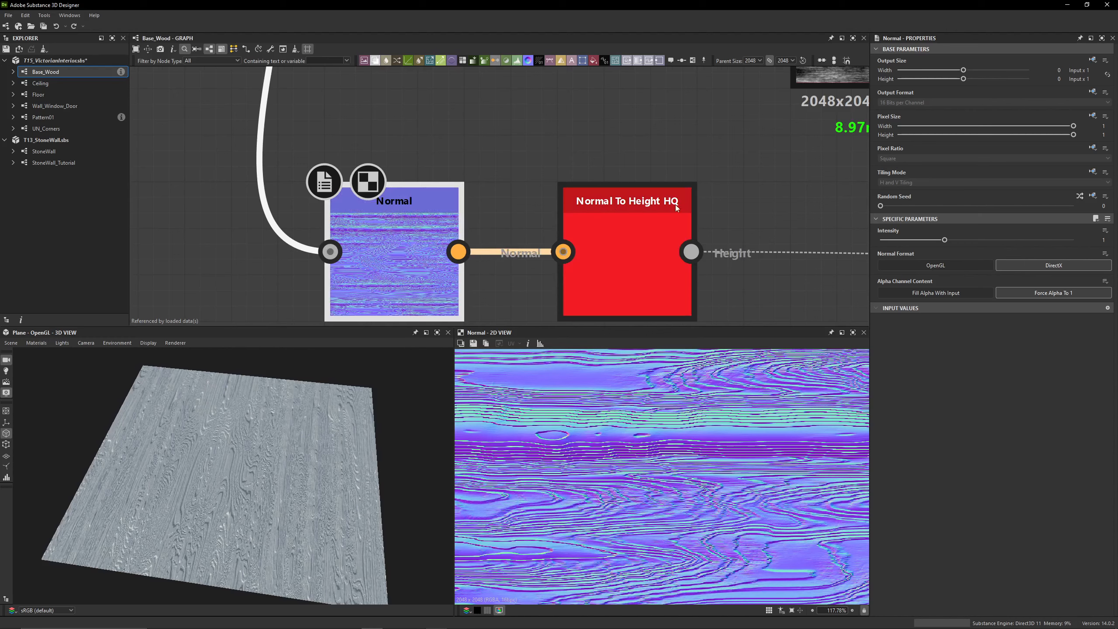
Preview the Normal To Height HQ output in 2D and examine its soft height pattern
double_click(641, 225)
scroll(637, 462, down, 5)
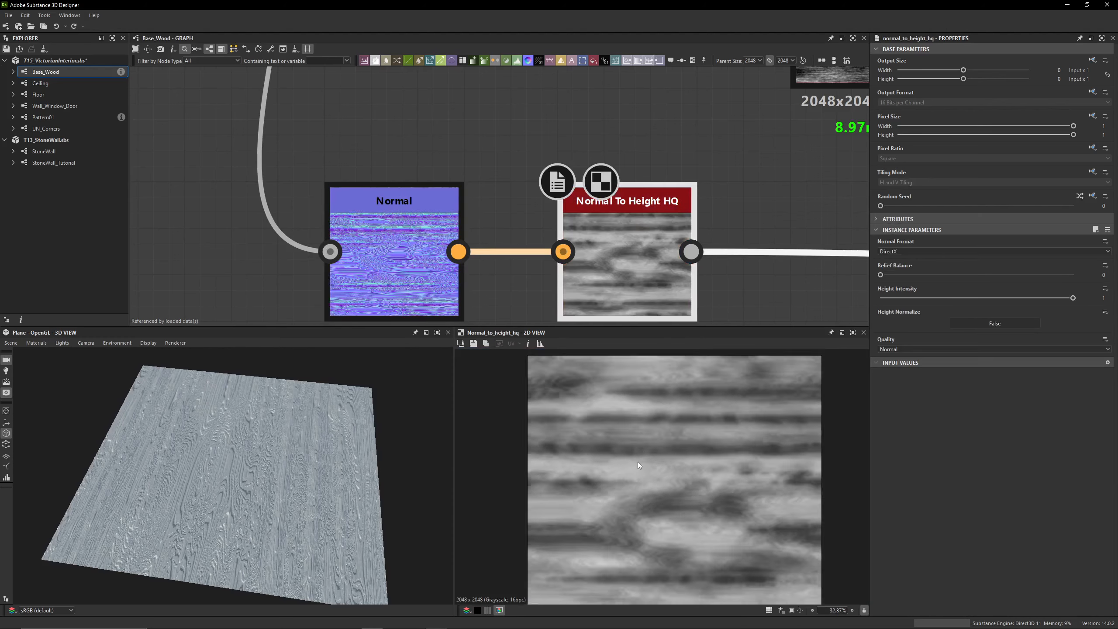
scroll(645, 474, down, 2)
scroll(674, 473, up, 4)
scroll(613, 243, down, 4)
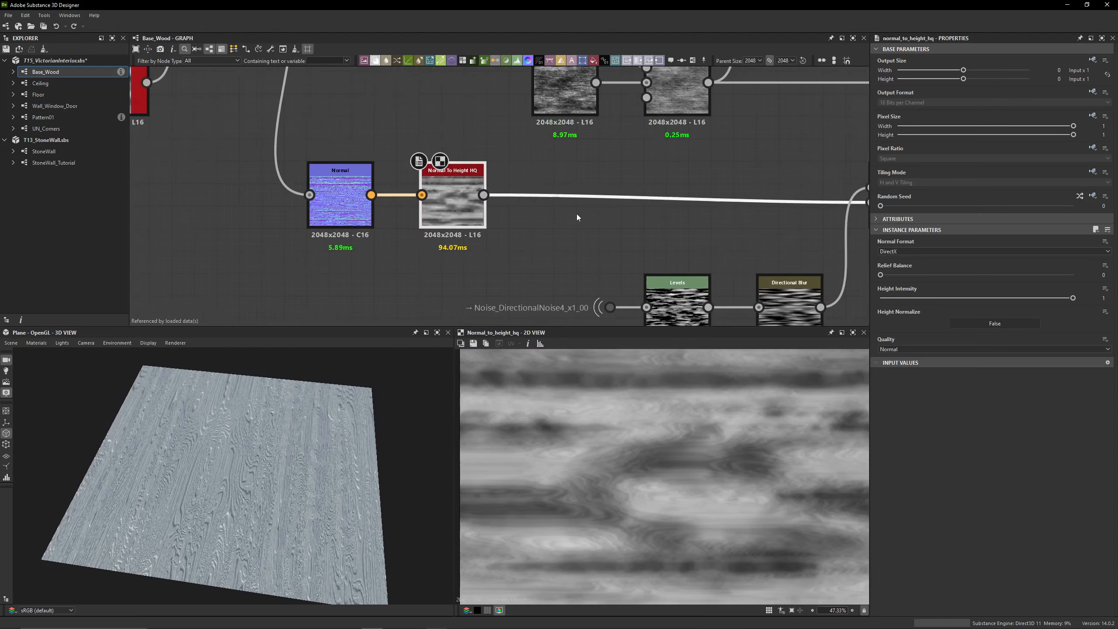
Preview the Directional Warp driven by Normal To Height HQ in 2D, checking its intensity and warp angle
middle_drag(577, 213, 380, 187)
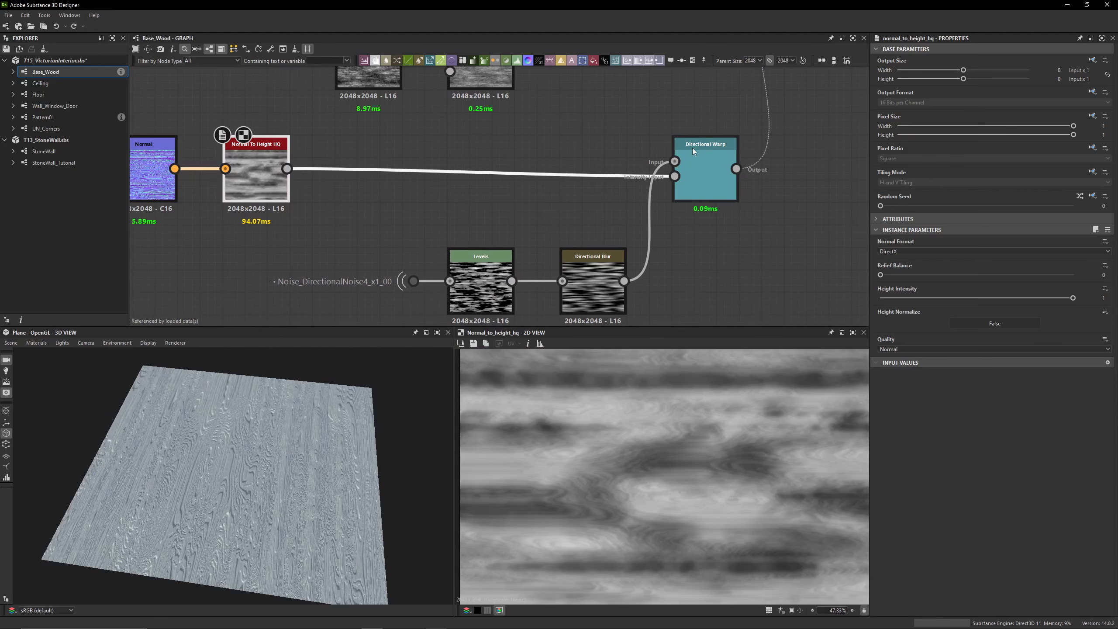
double_click(725, 149)
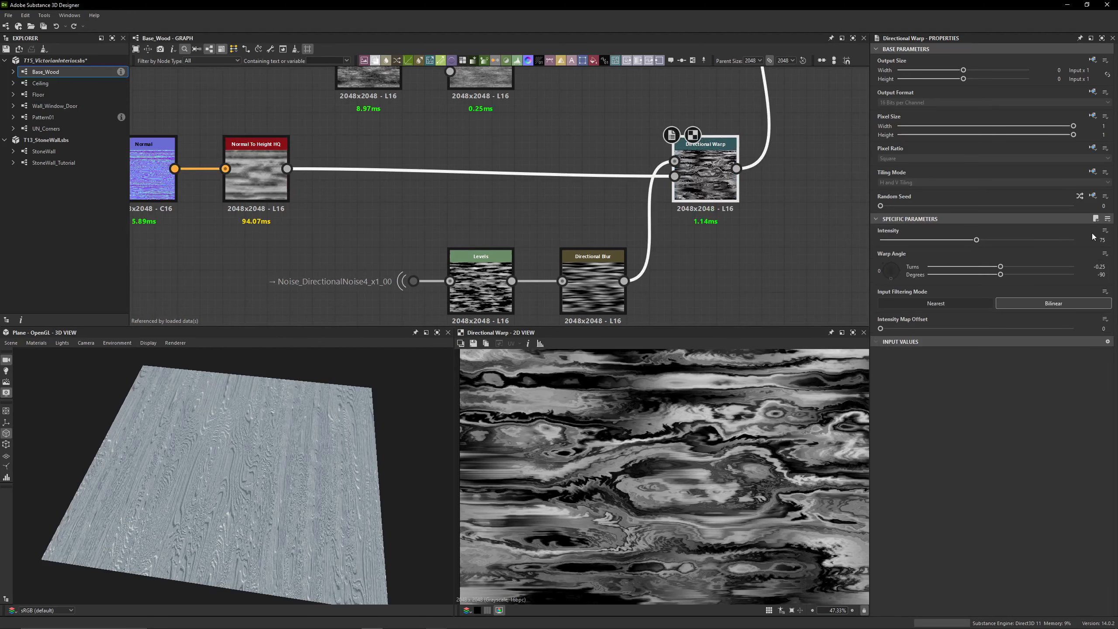
middle_drag(666, 233, 646, 207)
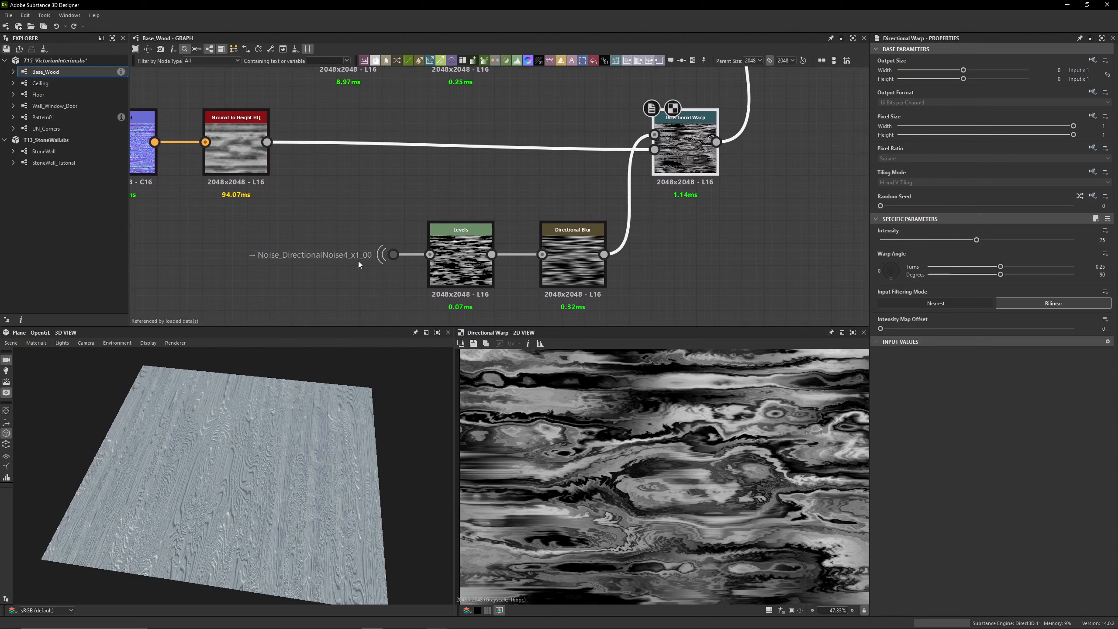
Set Level In Low to 0.475 and Level In Mid to 0.385 on the Levels node fed by Directional Noise 4
double_click(451, 255)
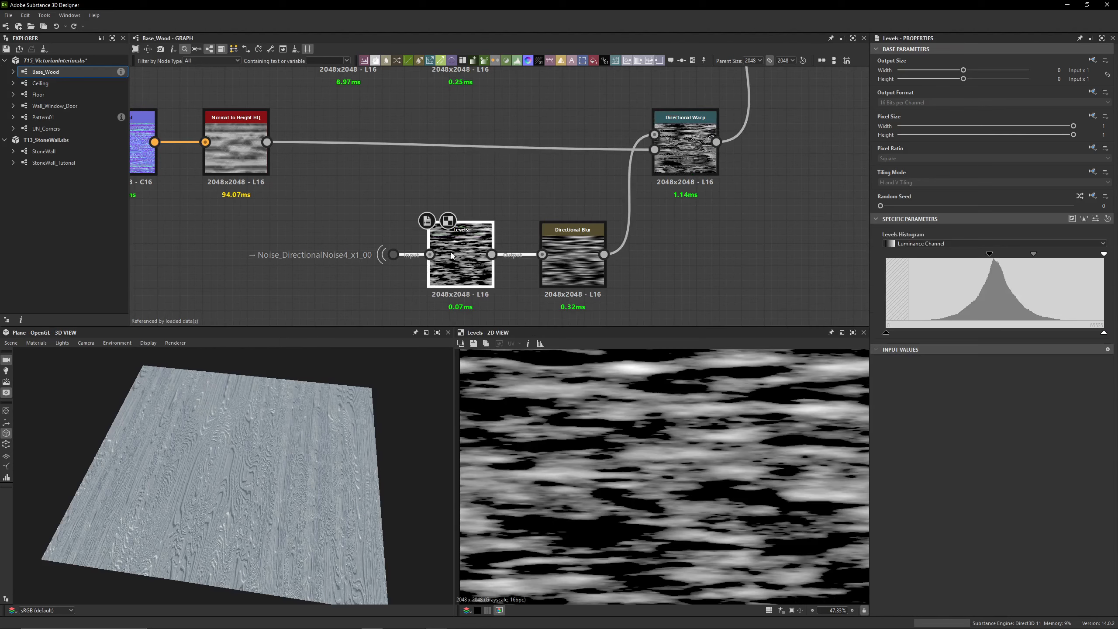
click(1097, 219)
double_click(1088, 245)
text(0.475)
key(Return)
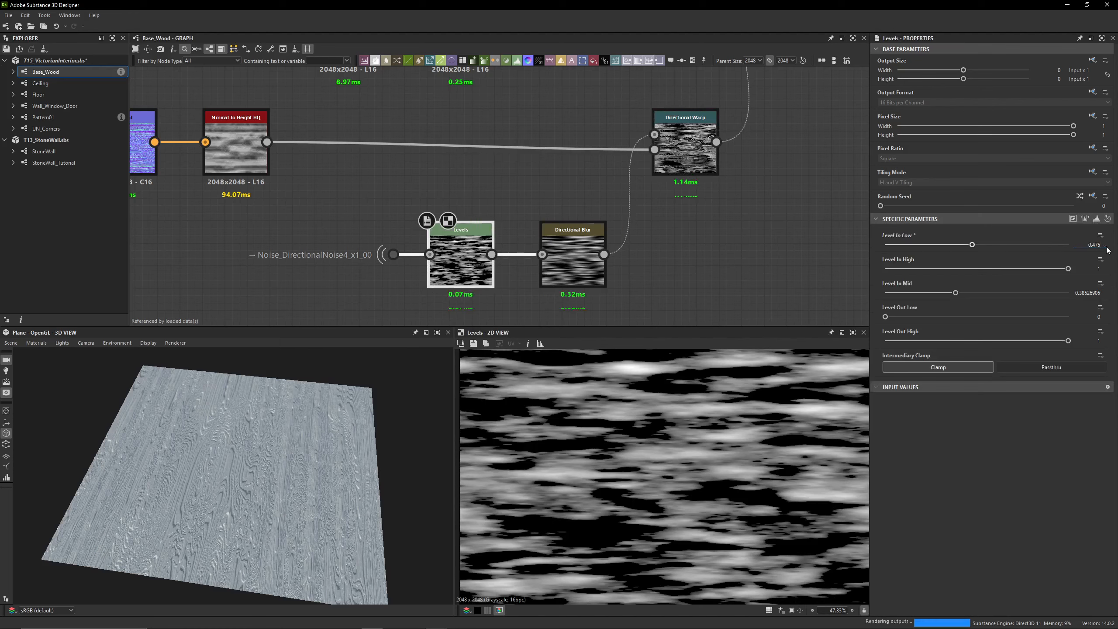
double_click(1086, 292)
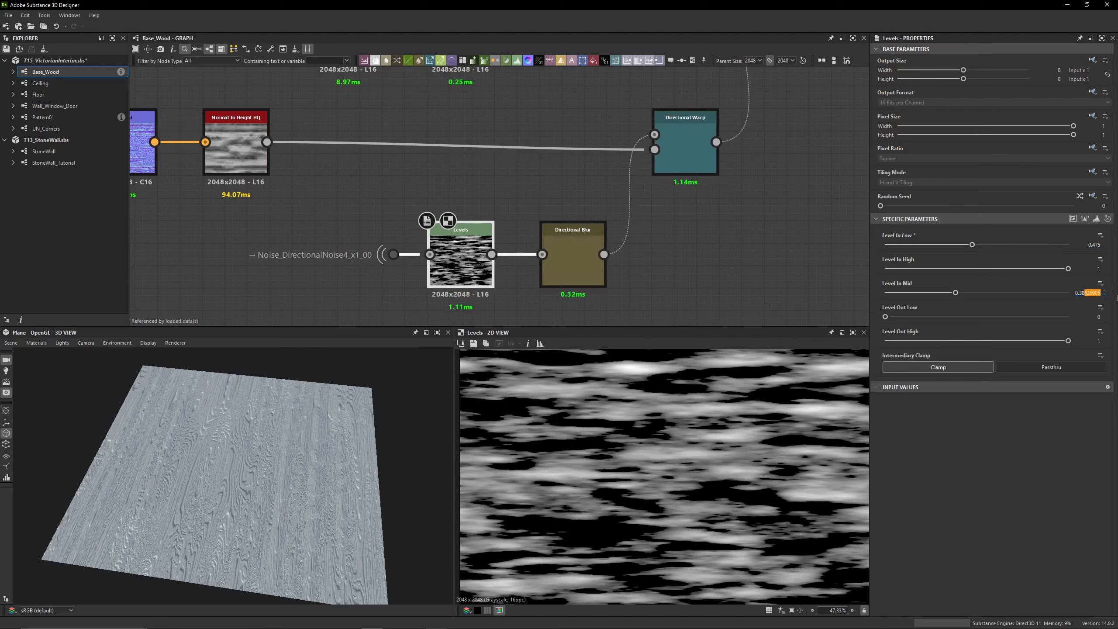
text(0.385)
key(Return)
Preview the Directional Blur that follows the Levels in 2D, checking its intensity and angle
scroll(454, 203, down, 2)
double_click(523, 243)
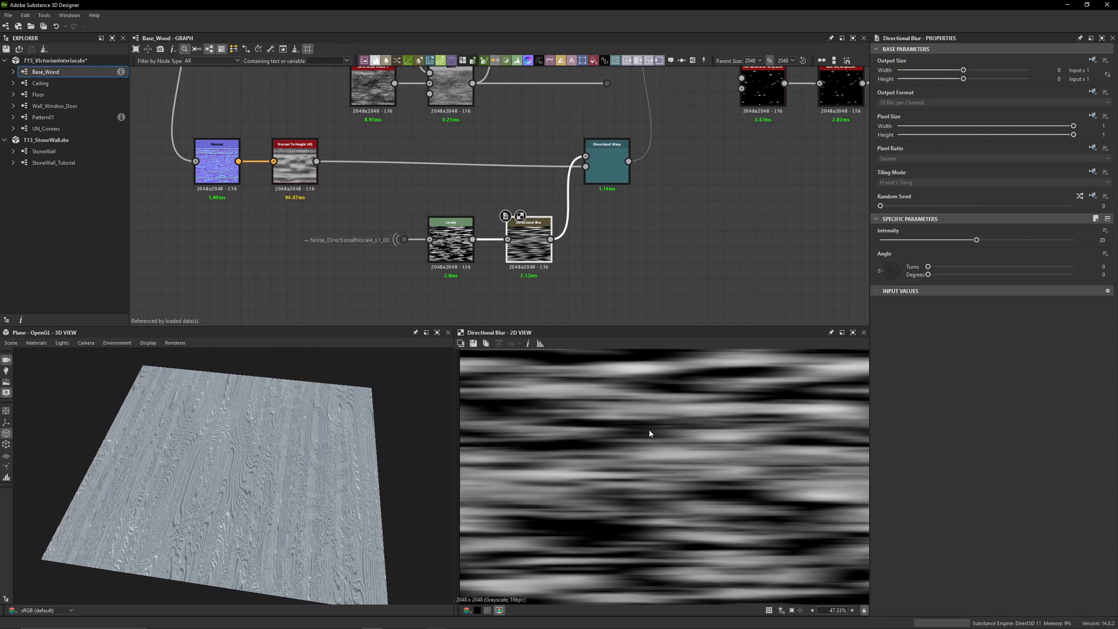
Try an angle of about 82 degrees on the Directional Blur, examine the blurred noise in 2D and undo the angle change
scroll(649, 430, down, 3)
scroll(533, 226, up, 5)
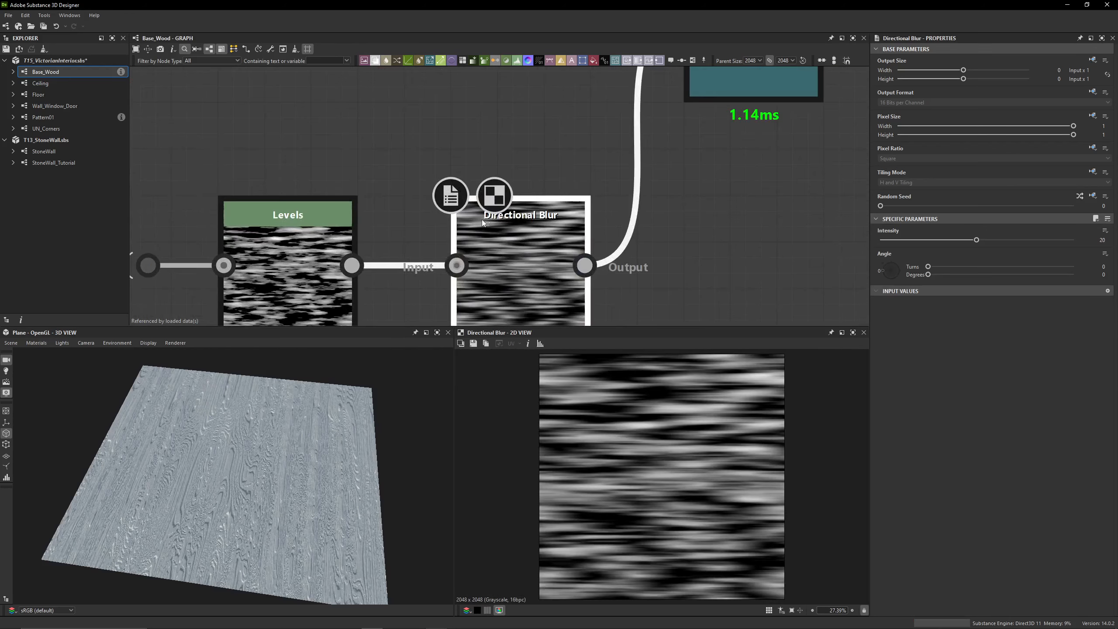
scroll(569, 426, up, 9)
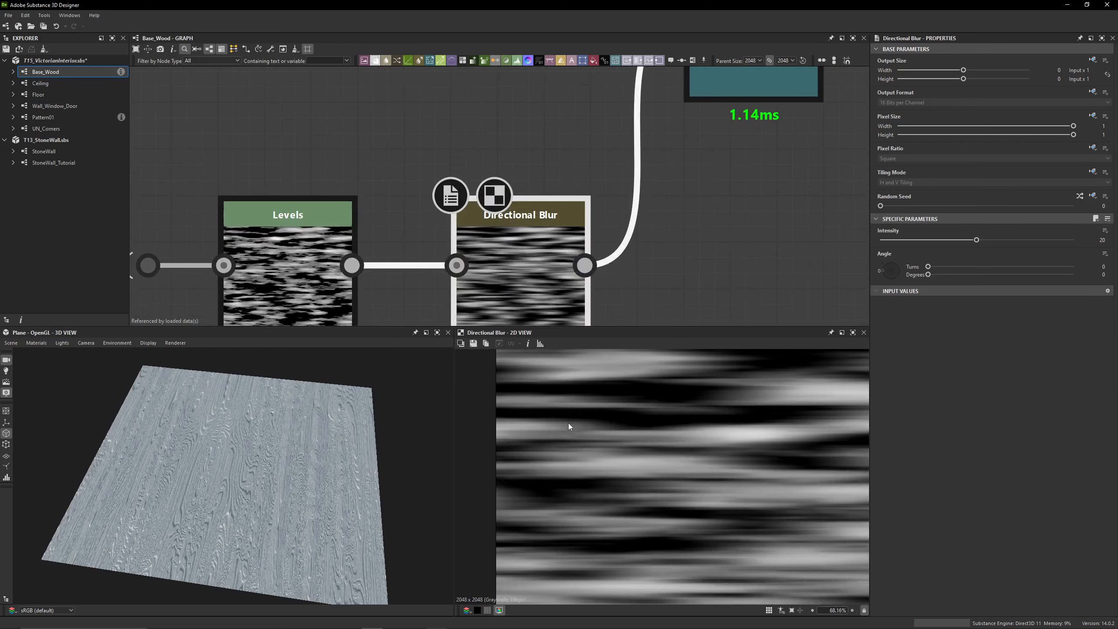
click(891, 265)
scroll(690, 429, down, 12)
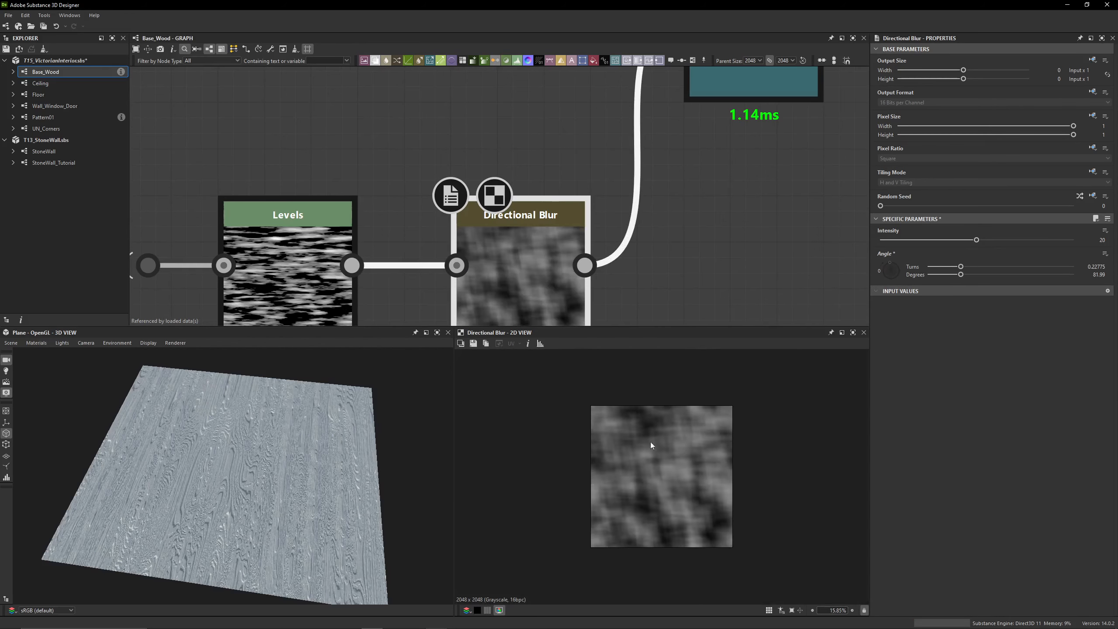
scroll(648, 448, up, 8)
key(ctrl+z)
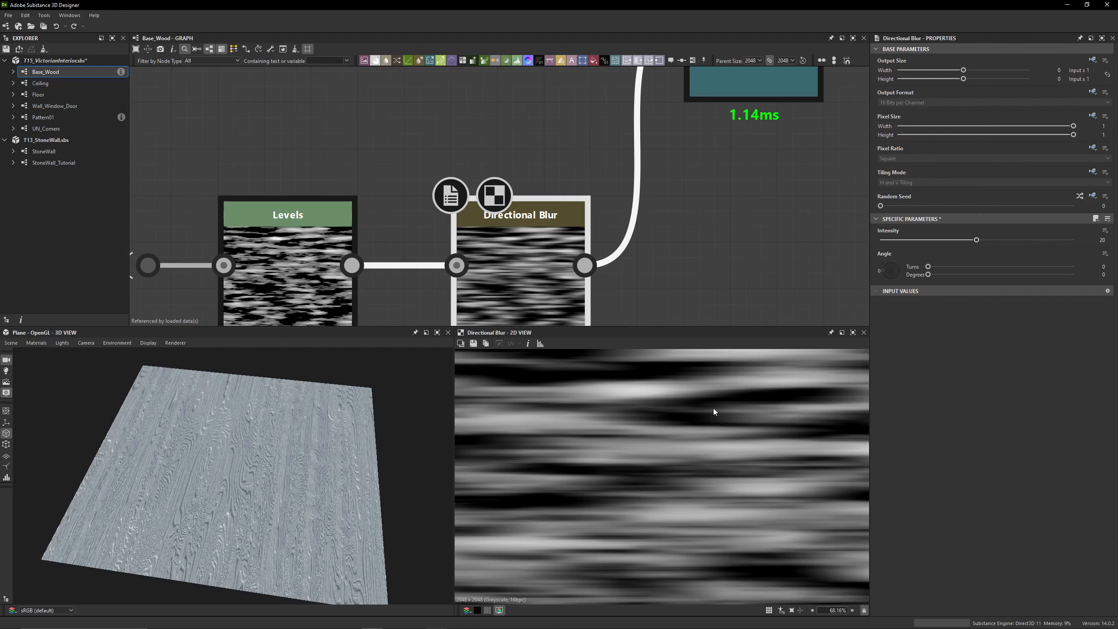
Preview the Directional Warp fed by the Directional Blur in 2D, checking its intensity and warp angle
middle_drag(682, 212, 581, 254)
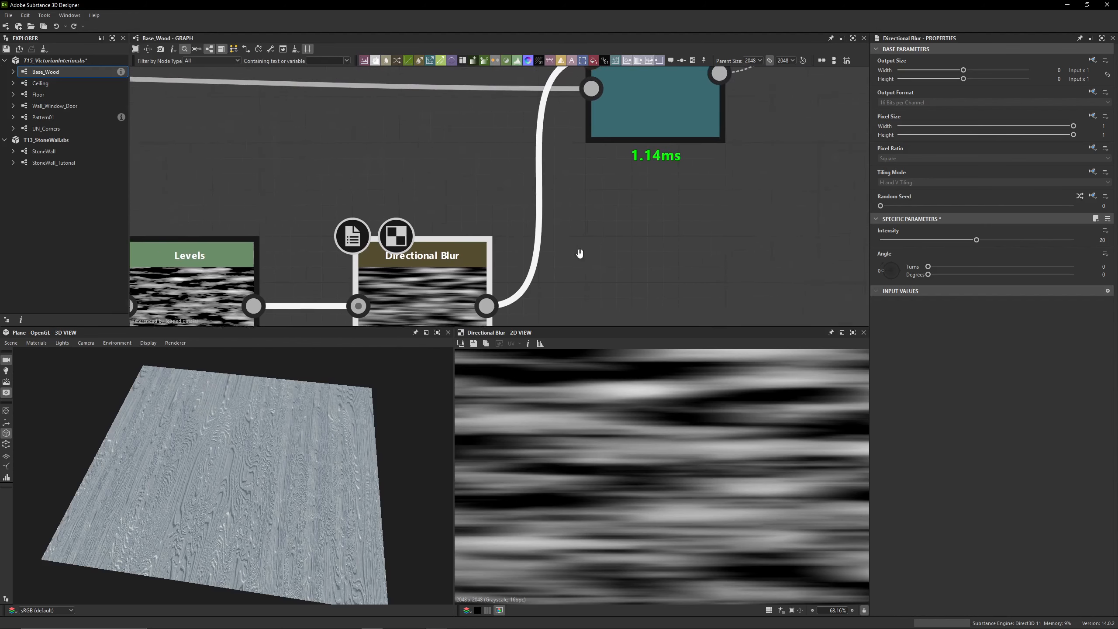
middle_drag(601, 210, 578, 262)
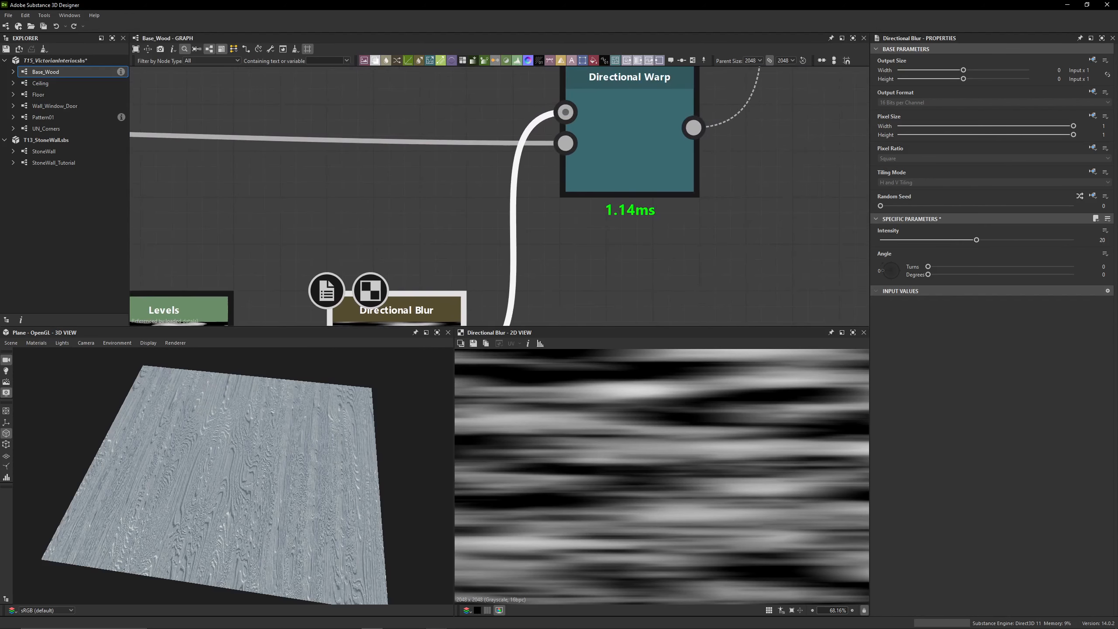
scroll(472, 228, down, 3)
middle_drag(472, 228, 474, 162)
scroll(475, 161, up, 1)
middle_drag(534, 196, 527, 274)
double_click(308, 268)
double_click(416, 270)
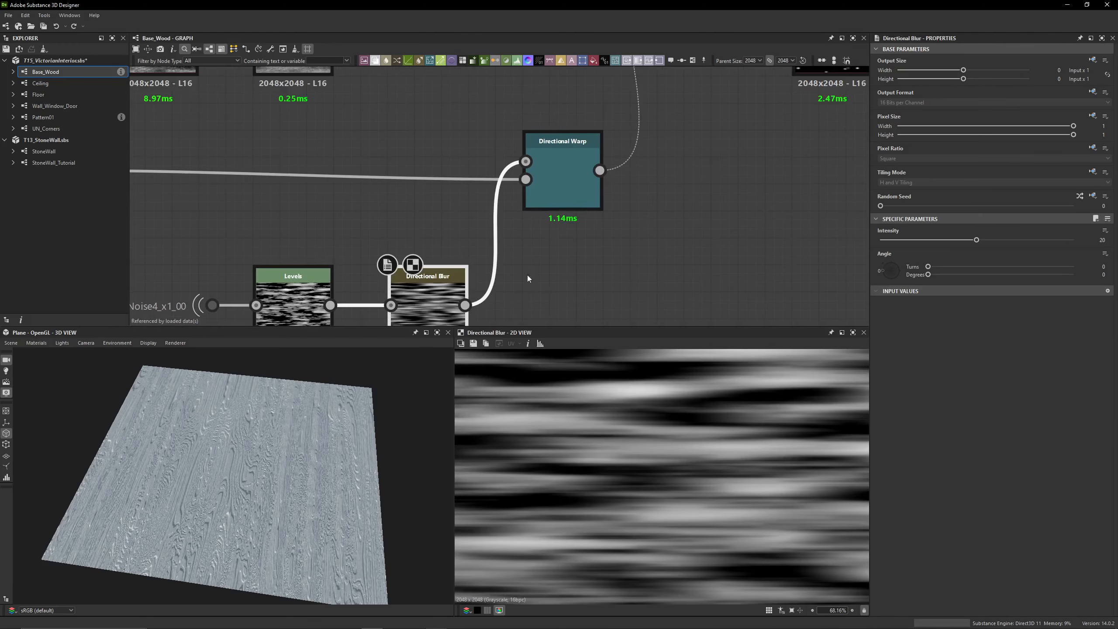
double_click(566, 175)
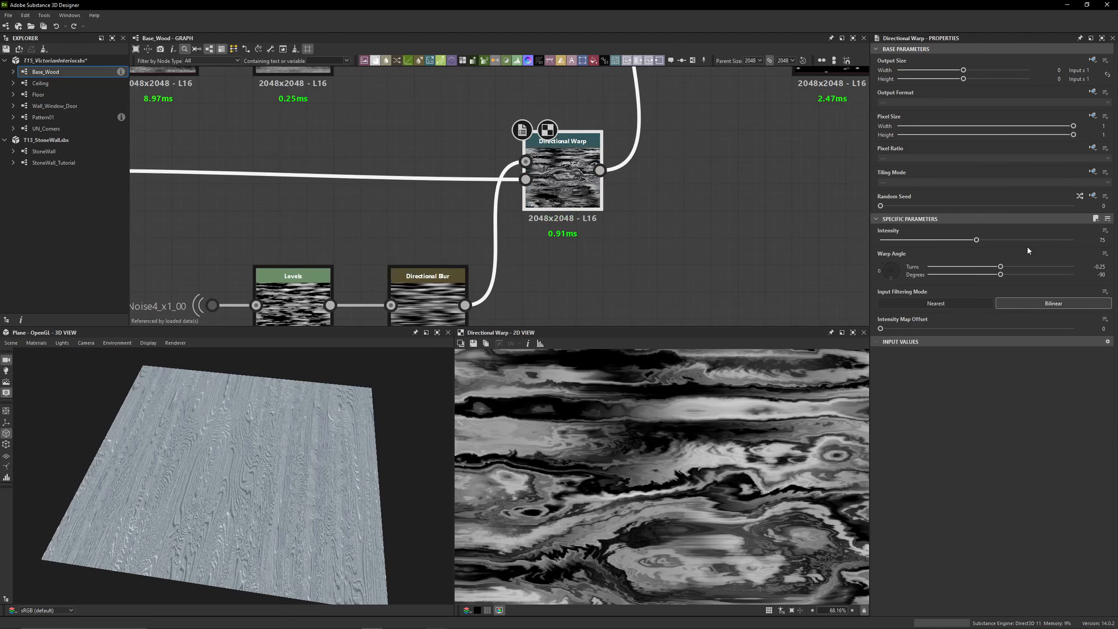
Re-enable the disabled Blend masked by the Directional Warp and preview its output in 2D
middle_drag(671, 119, 662, 252)
scroll(661, 252, down, 2)
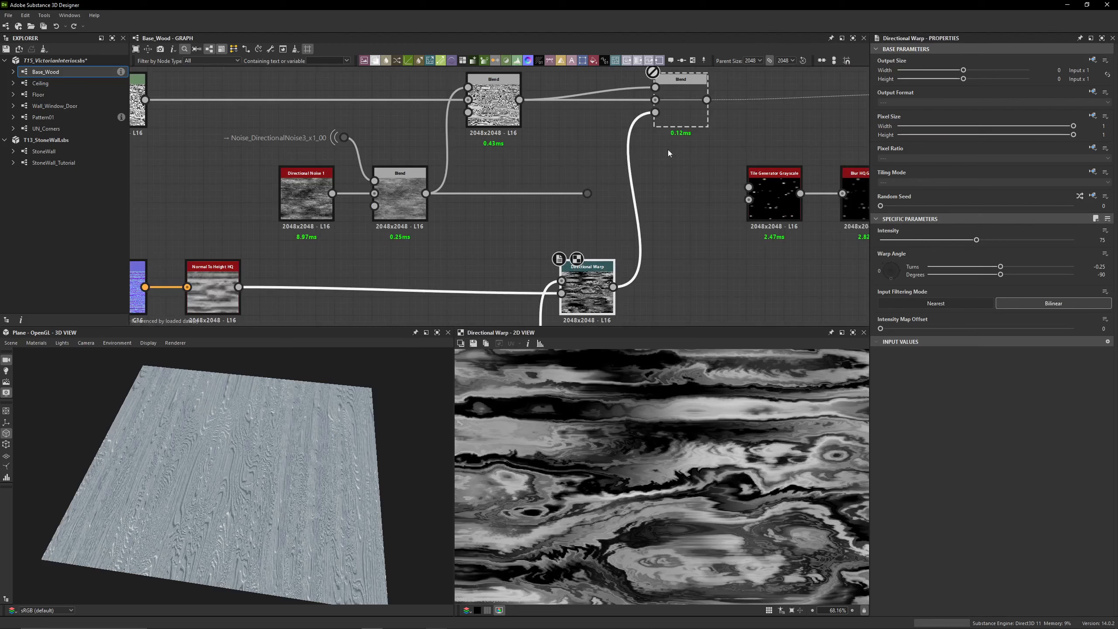
click(680, 127)
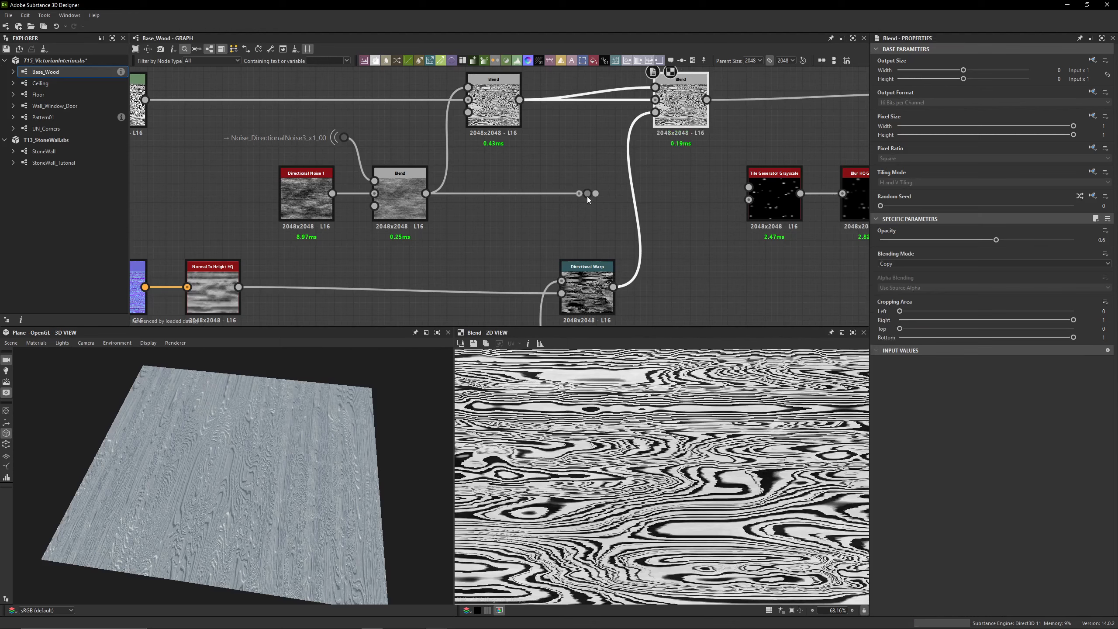
Connect the Directional Noise 1 Blend through its dot node to the Background input of the re-enabled Blend and inspect the 3D plane
click(397, 197)
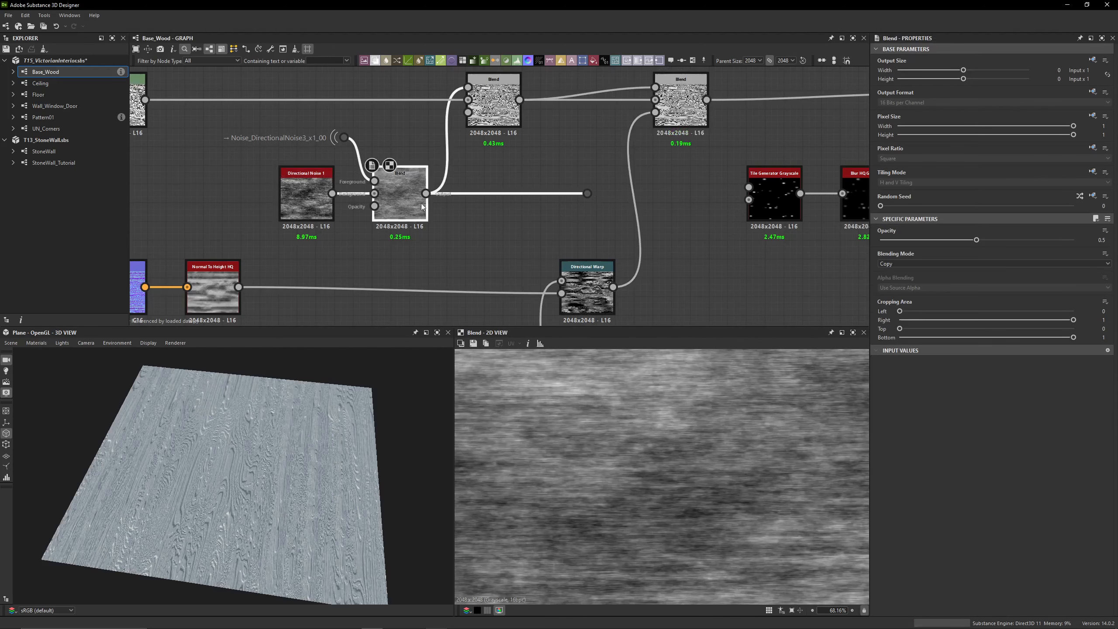
drag(587, 194, 654, 107)
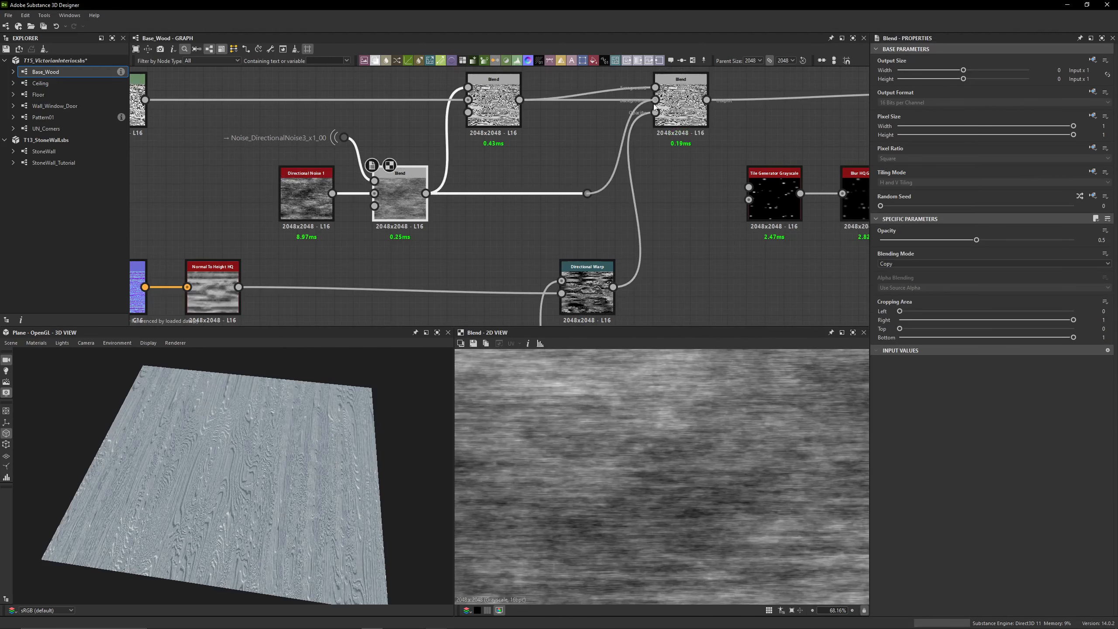
scroll(278, 439, up, 5)
drag(278, 440, 210, 468)
scroll(210, 468, down, 5)
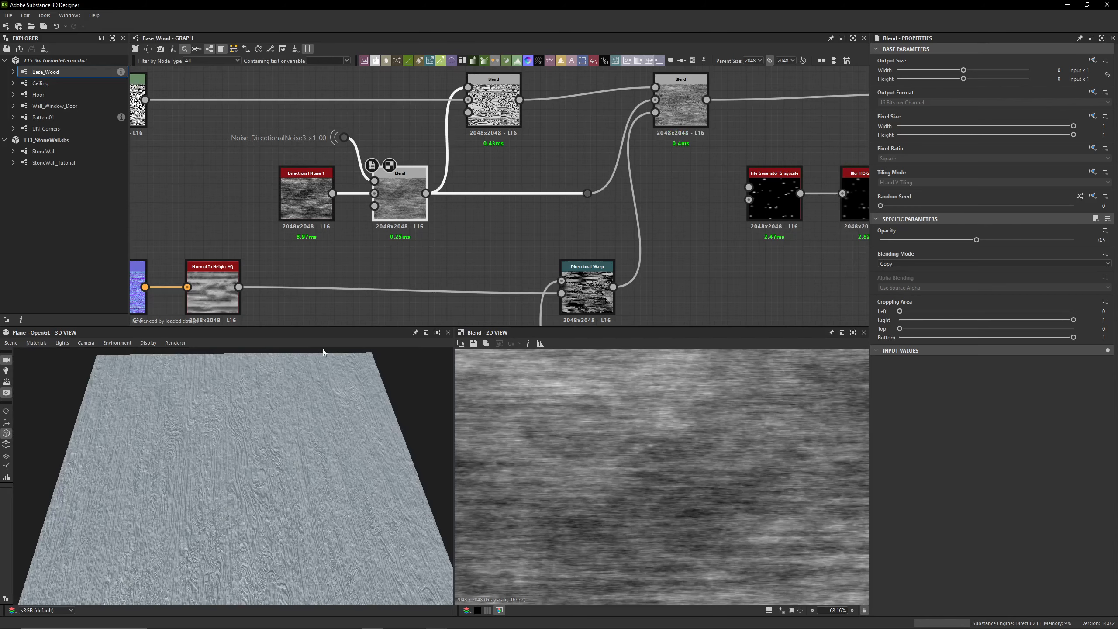
Preview the Blend masked by the Directional Warp in 2D, checking its opacity and blending mode
middle_drag(707, 199, 379, 232)
double_click(351, 147)
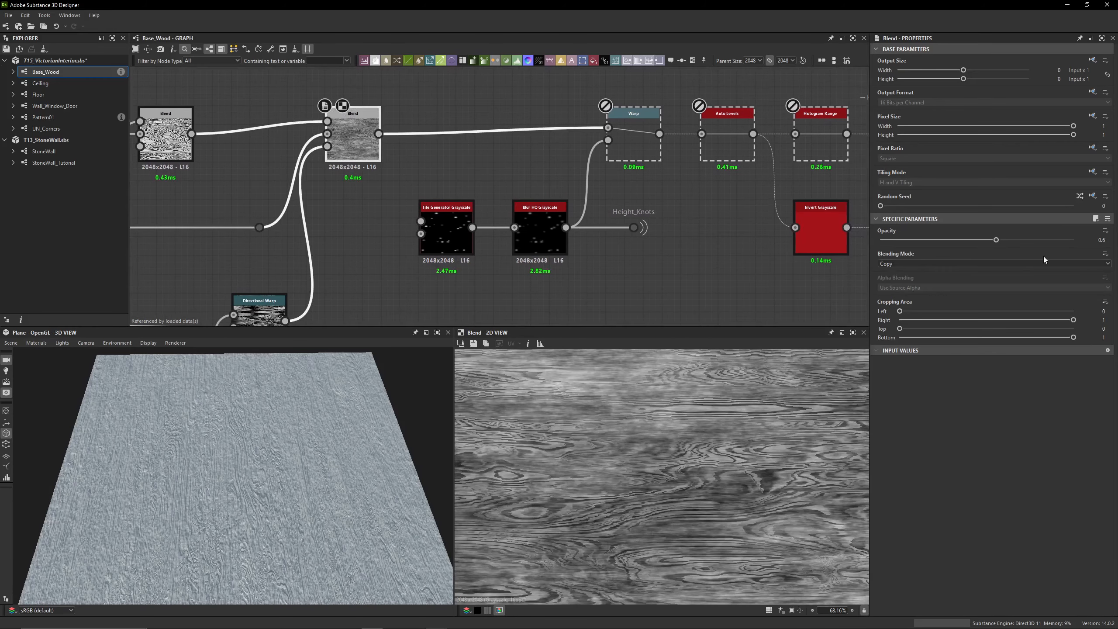
double_click(1102, 240)
click(508, 185)
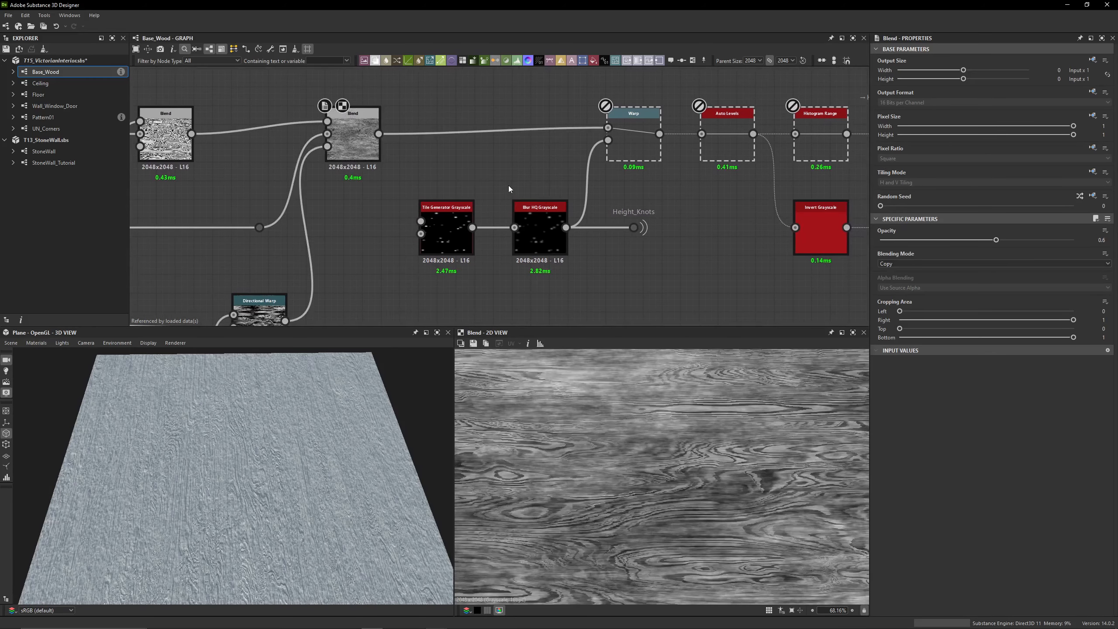
Re-enable the Warp driven by Blur HQ Grayscale, preview it in 2D and toggle it off and on to compare the knots in 3D
double_click(629, 159)
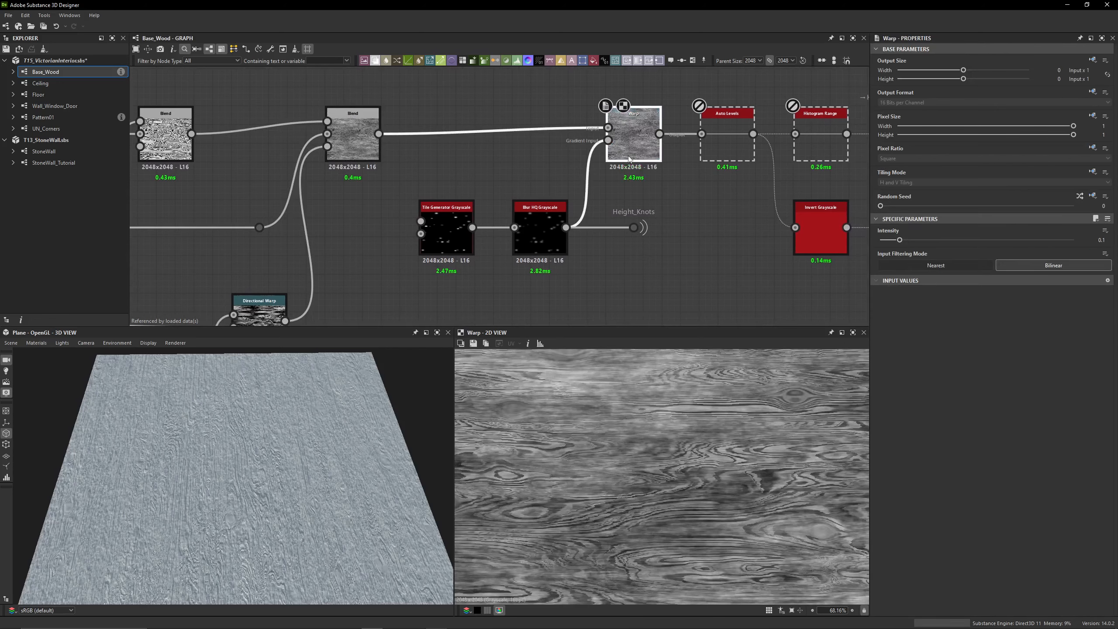
scroll(343, 370, up, 5)
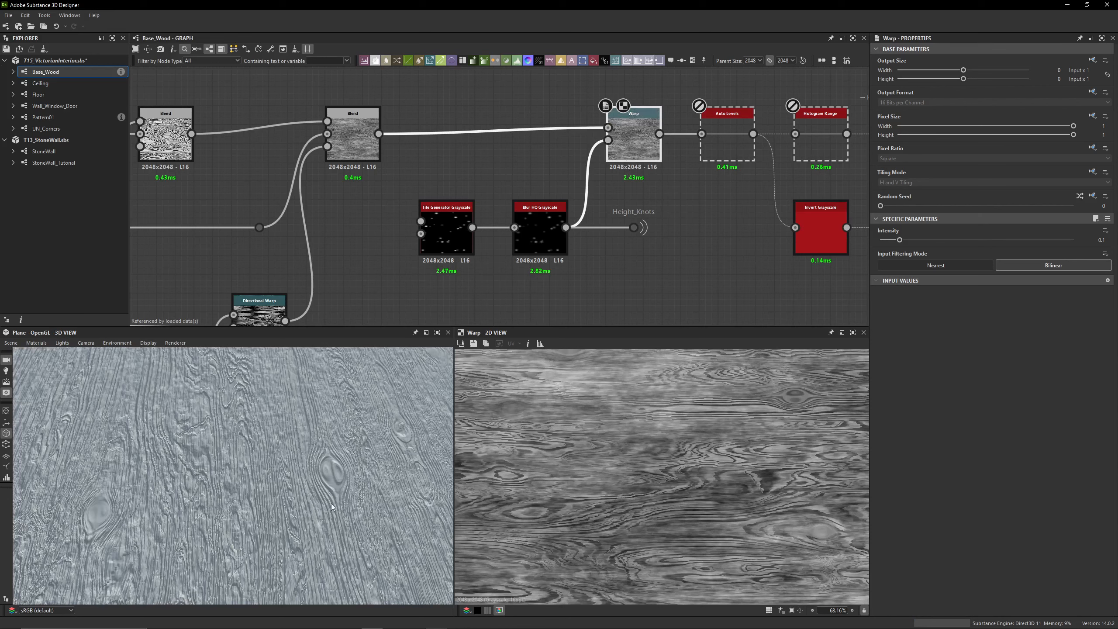
key(shift+d)
key(shift+d)
key(shift+d)
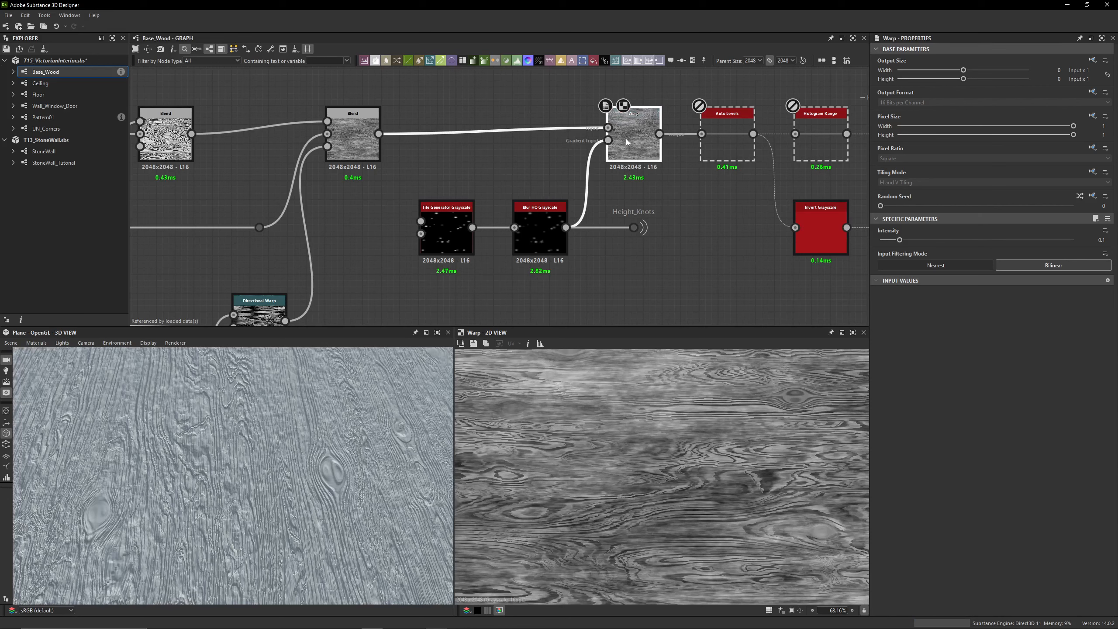
key(shift+d)
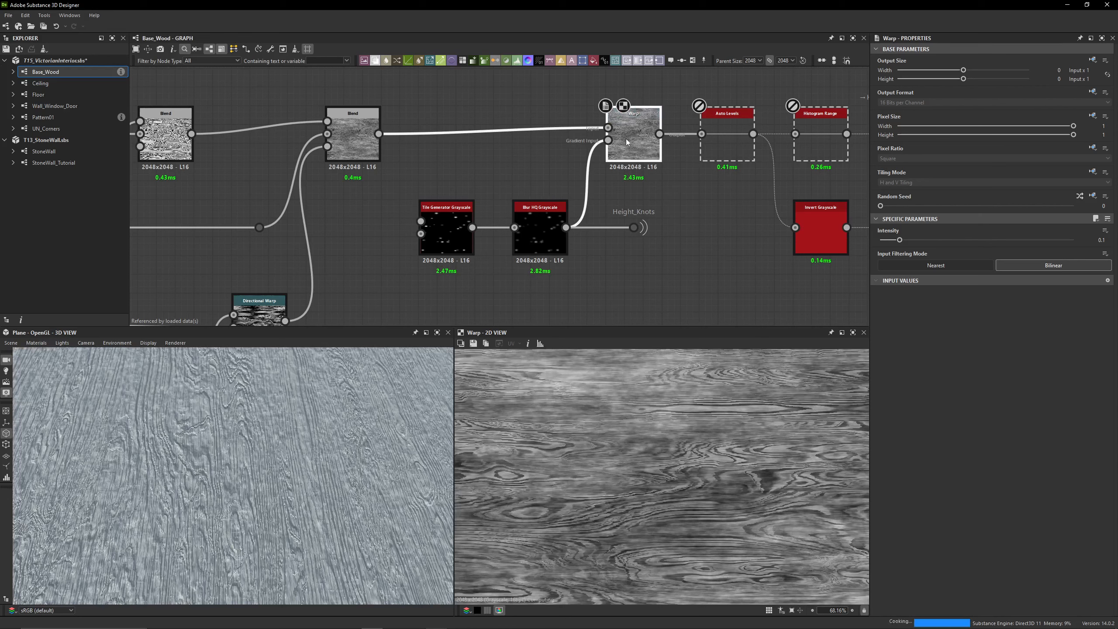
Preview the Tile Generator Grayscale that feeds Blur HQ Grayscale in 2D and examine its pattern and size settings
double_click(465, 220)
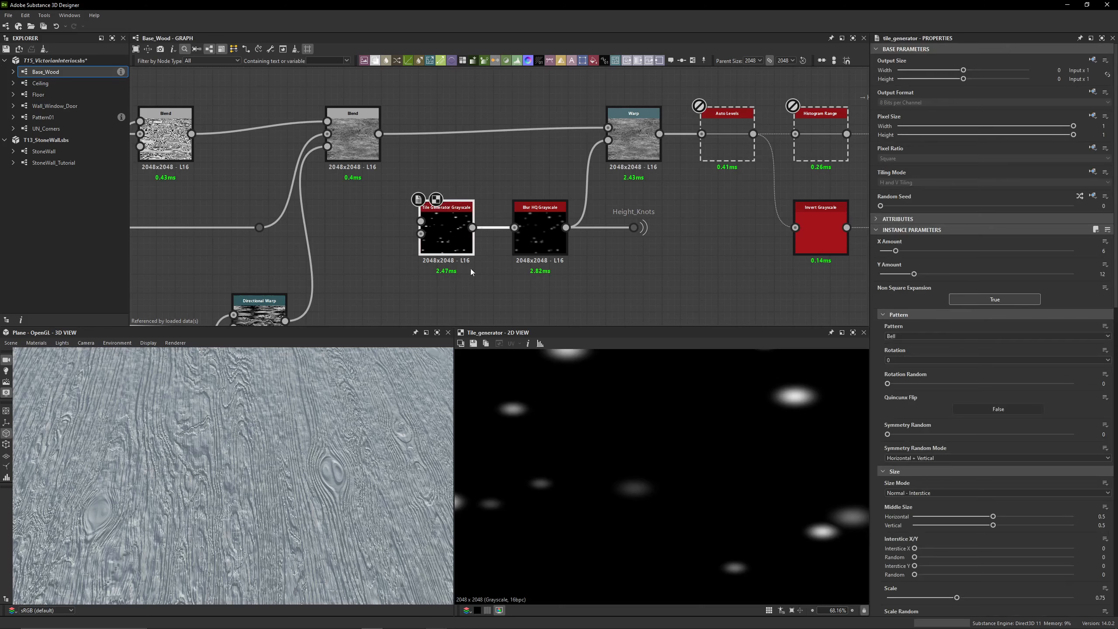
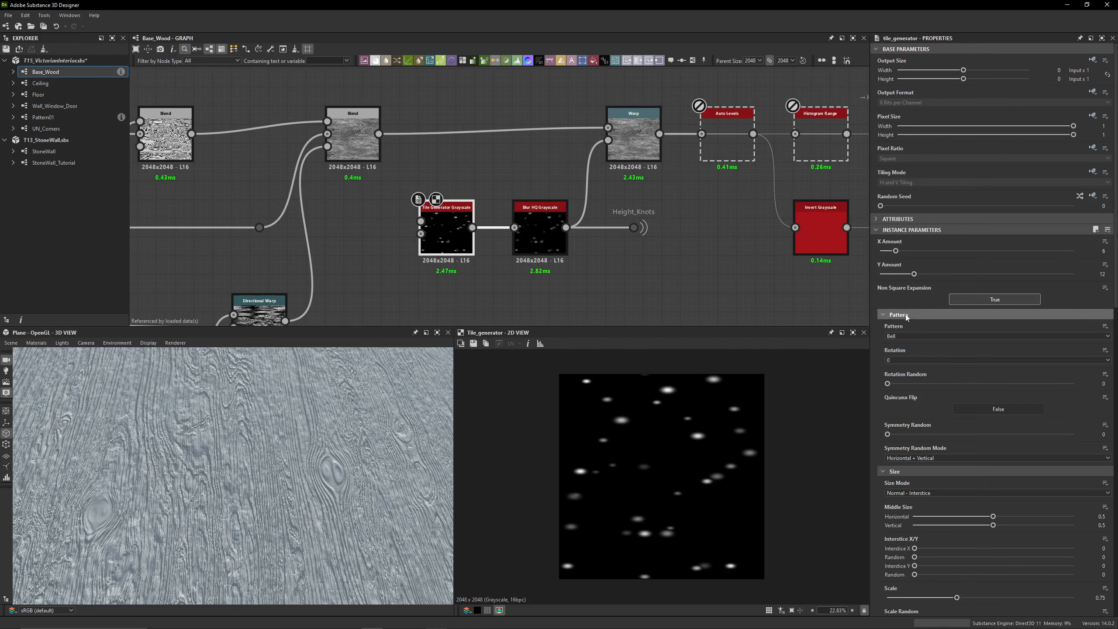
Examine the Tile Generator Grayscale's pattern, size, position, rotation and color settings, including Luminance Random and Random Mask
scroll(898, 304, down, 1)
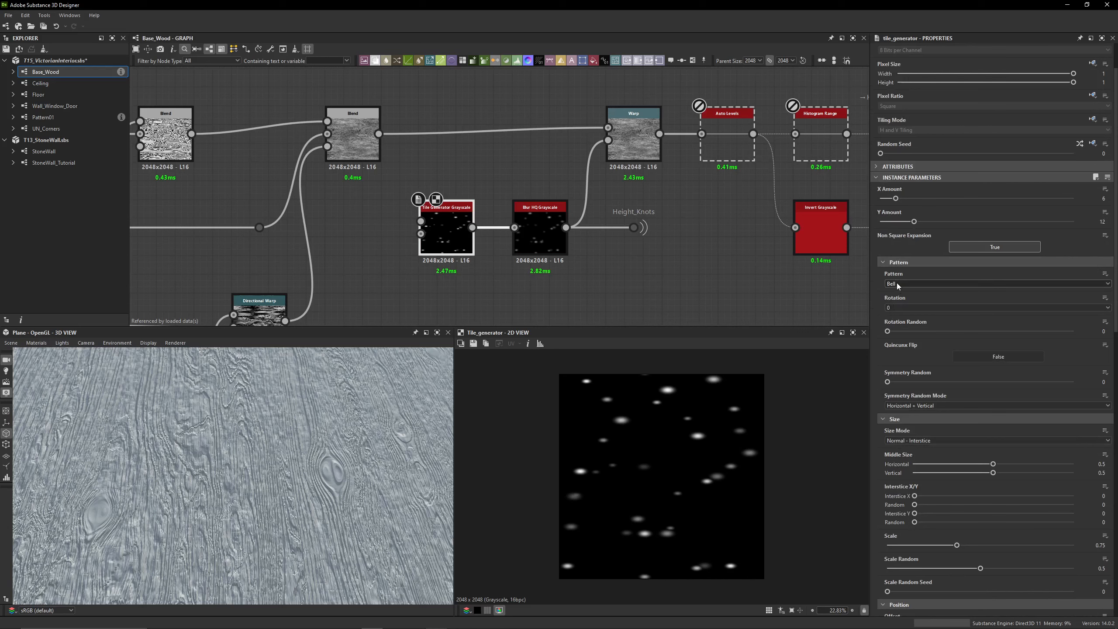
scroll(880, 320, down, 5)
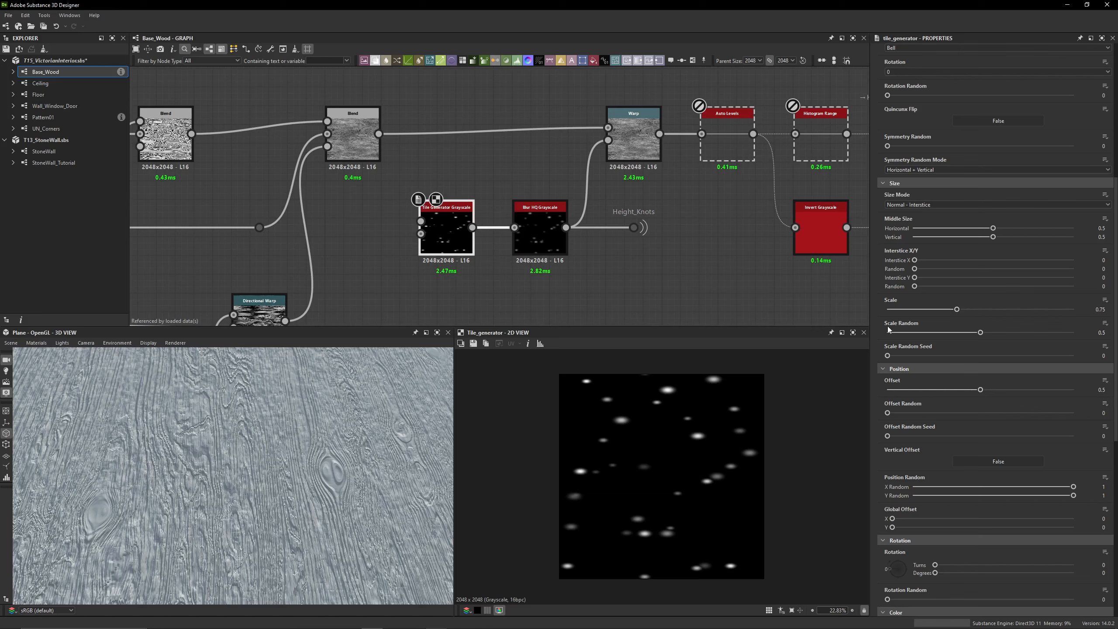
scroll(888, 328, down, 3)
scroll(896, 356, down, 3)
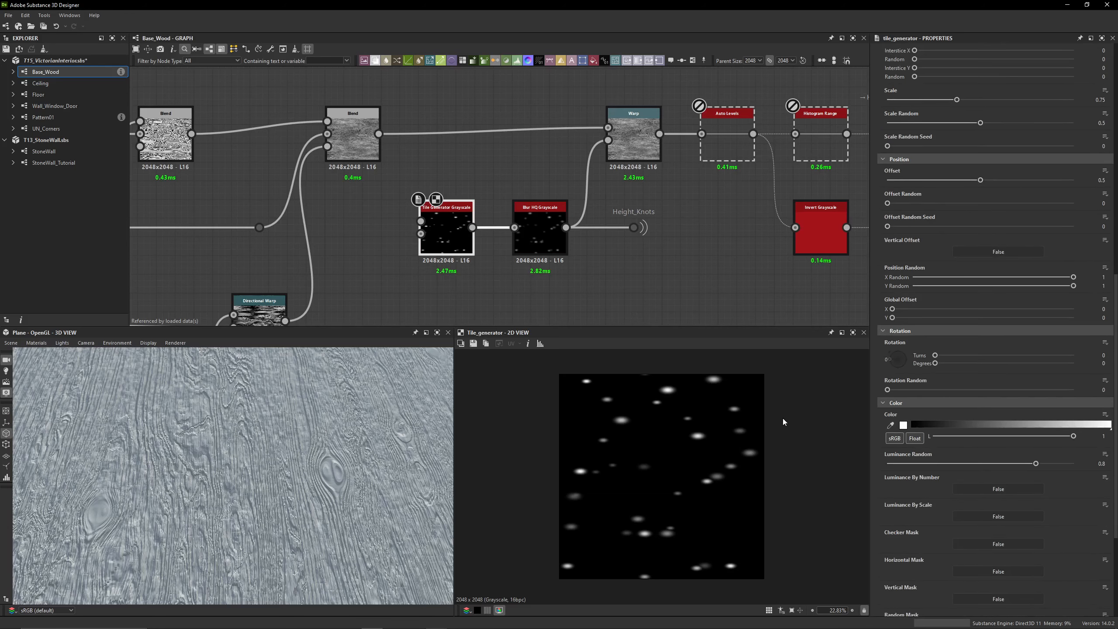
scroll(873, 375, down, 3)
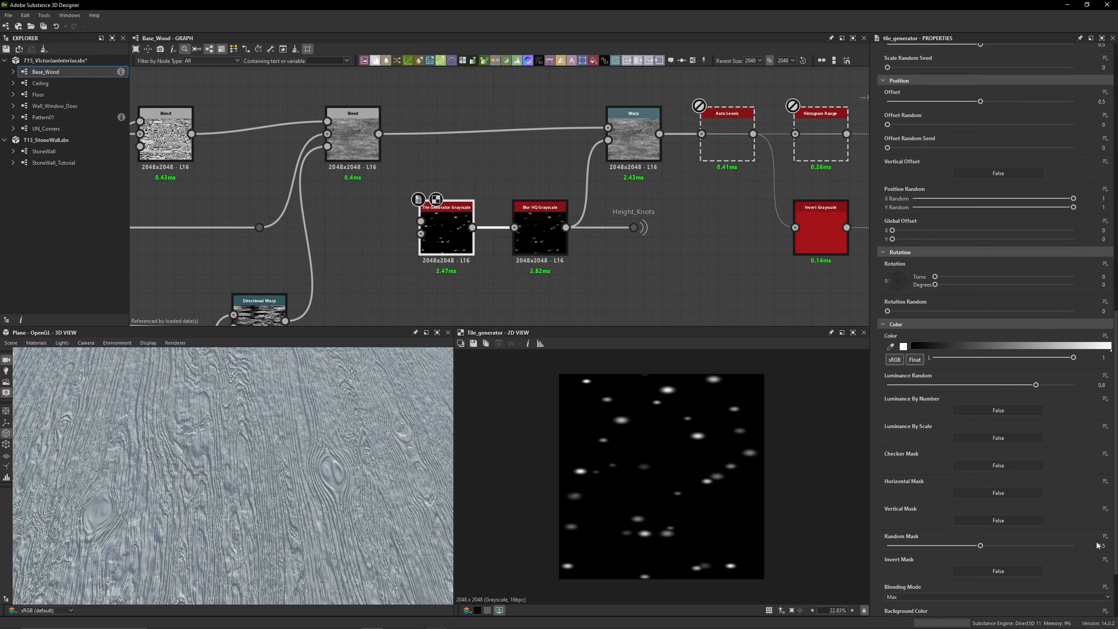
scroll(900, 518, down, 3)
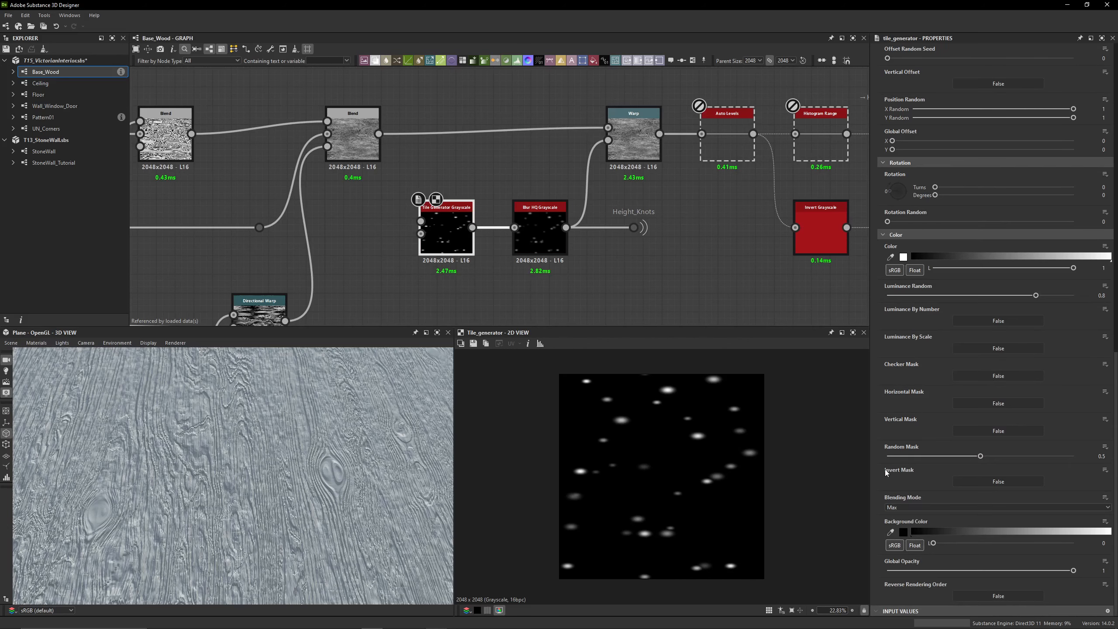
scroll(884, 470, up, 15)
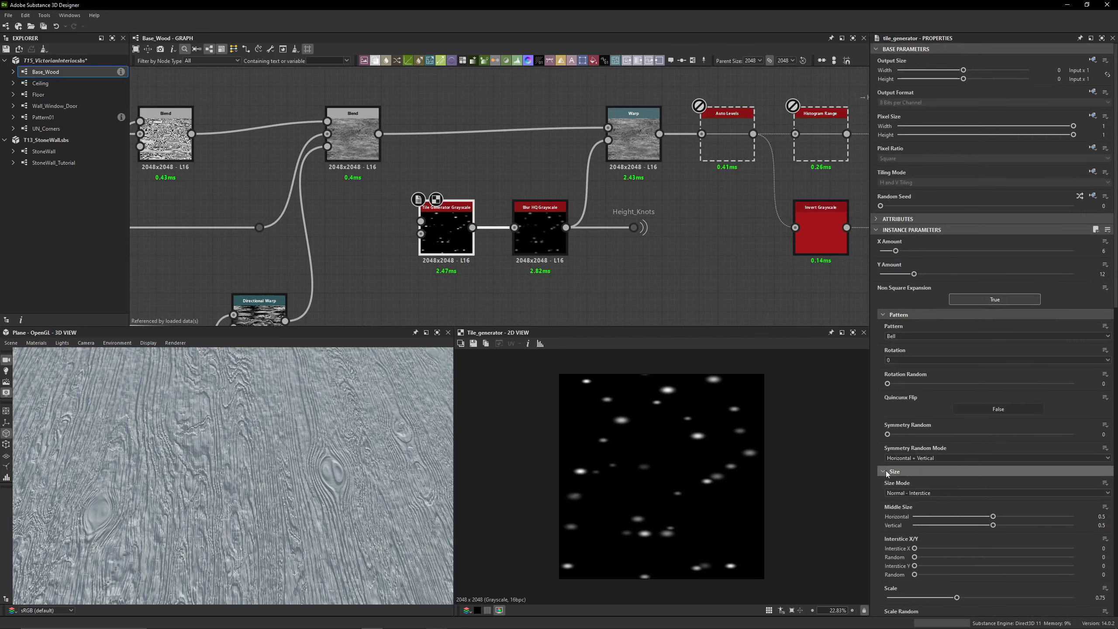
scroll(700, 436, up, 7)
Compare a single knot spot in 2D between the Tile Generator Grayscale and the Blur HQ Grayscale
click(546, 231)
scroll(623, 464, up, 7)
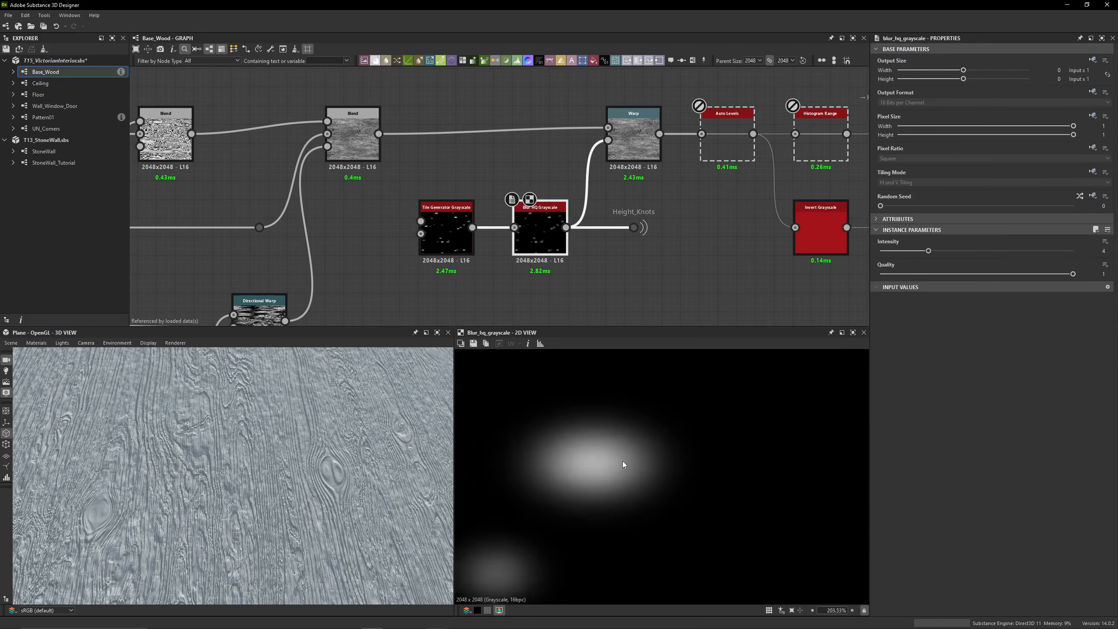
click(447, 231)
click(561, 247)
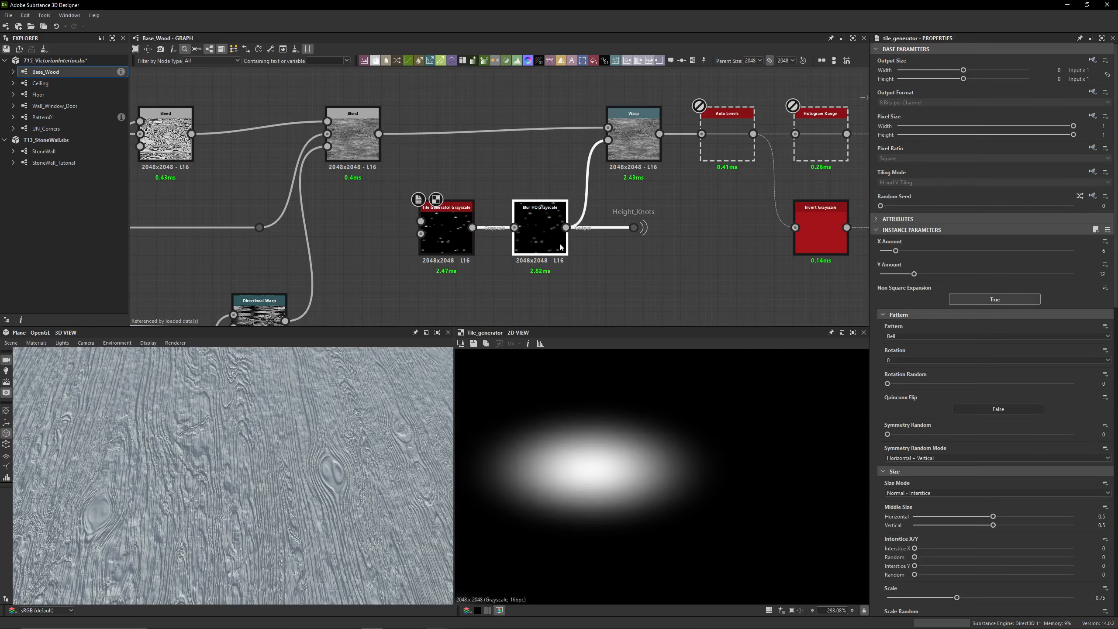
scroll(638, 233, up, 2)
Select the Height_Knots dot node after Blur HQ Grayscale and trace its portal link across the graph
click(656, 241)
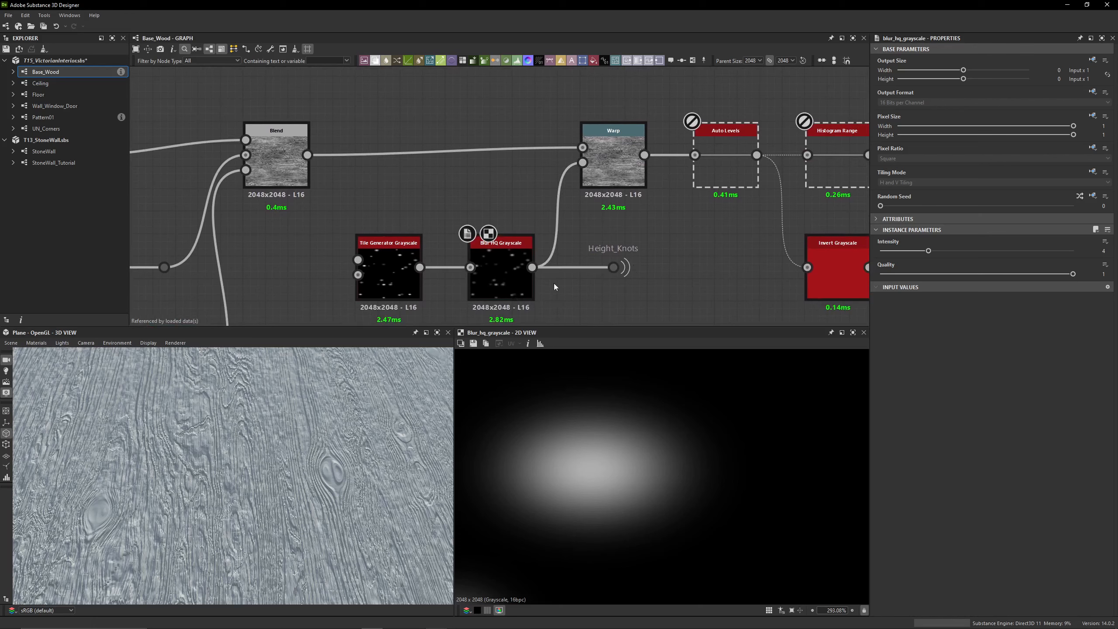
click(616, 268)
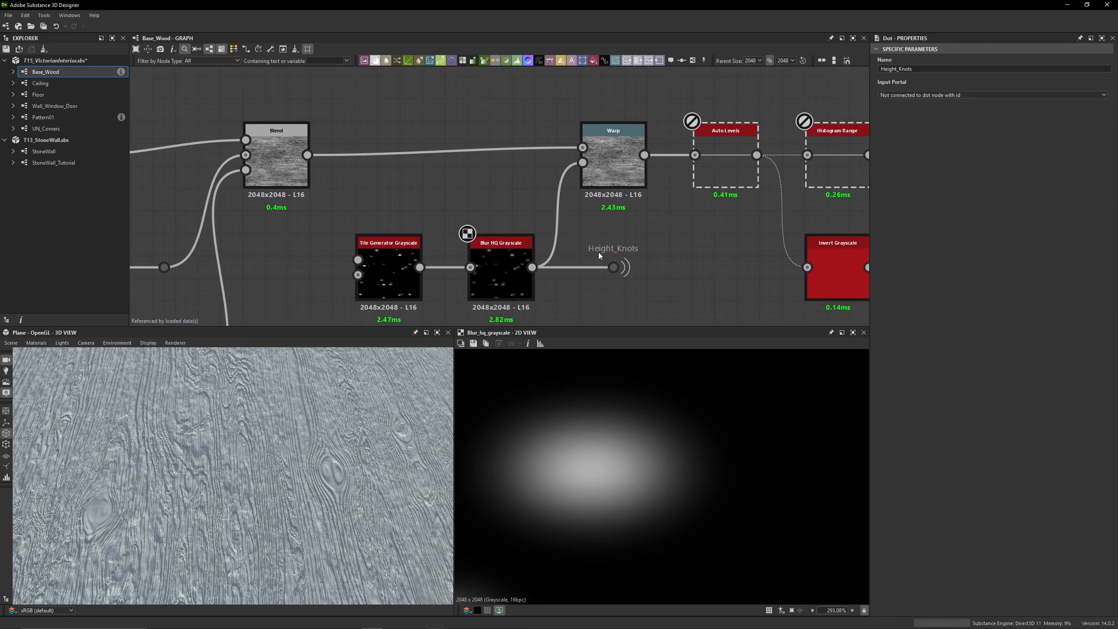
scroll(633, 251, down, 3)
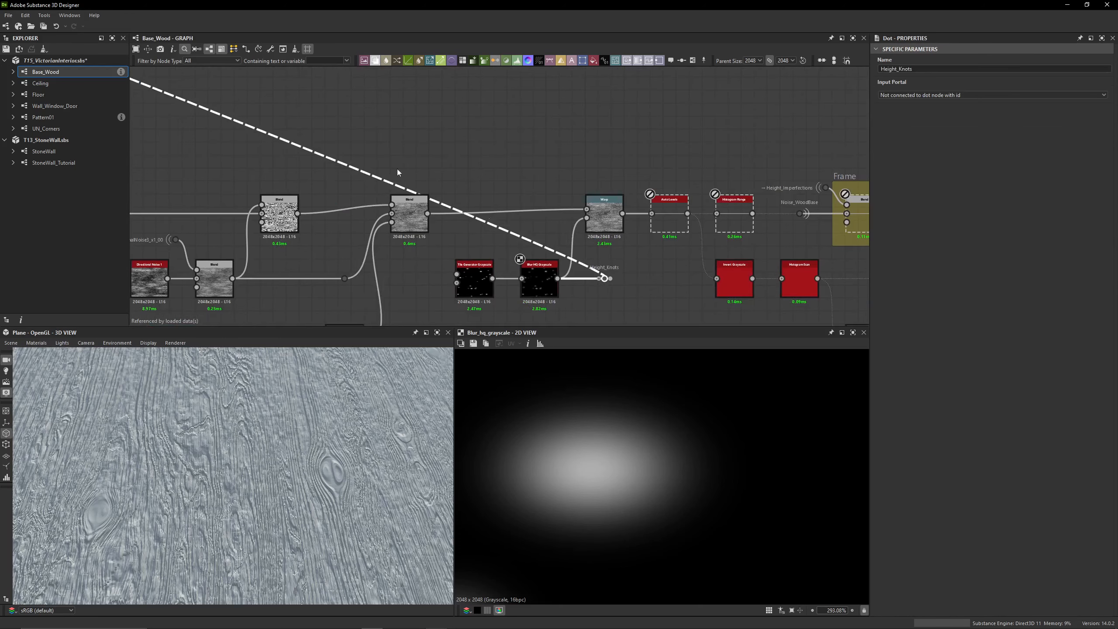
Toggle the Warp off and on to compare the knots, previewing its Blur HQ Grayscale intensity input in 2D
click(604, 218)
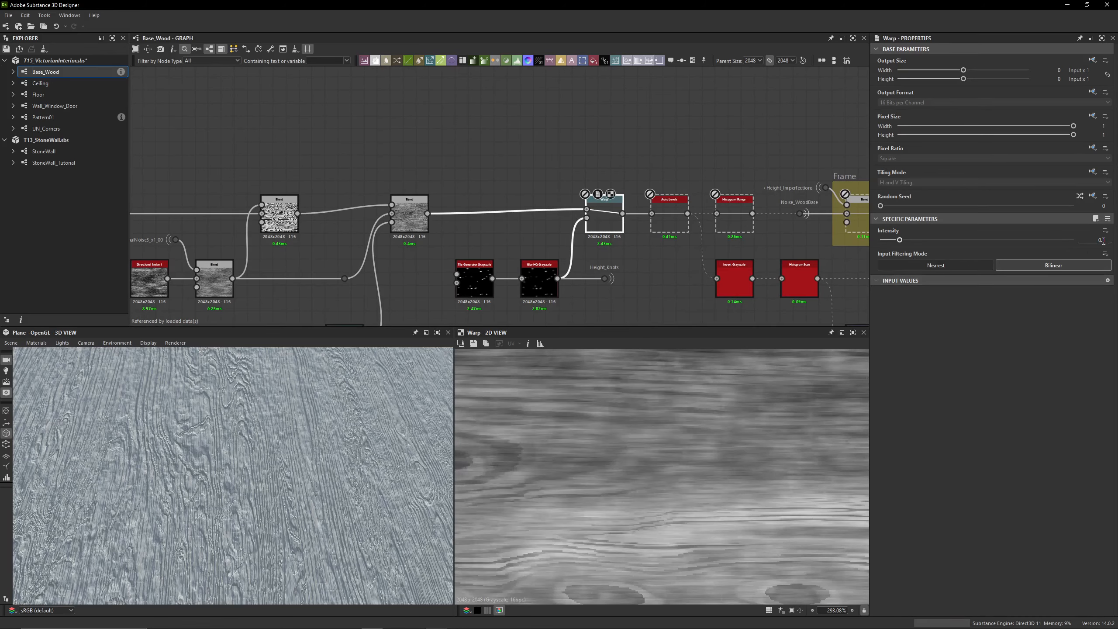
click(538, 279)
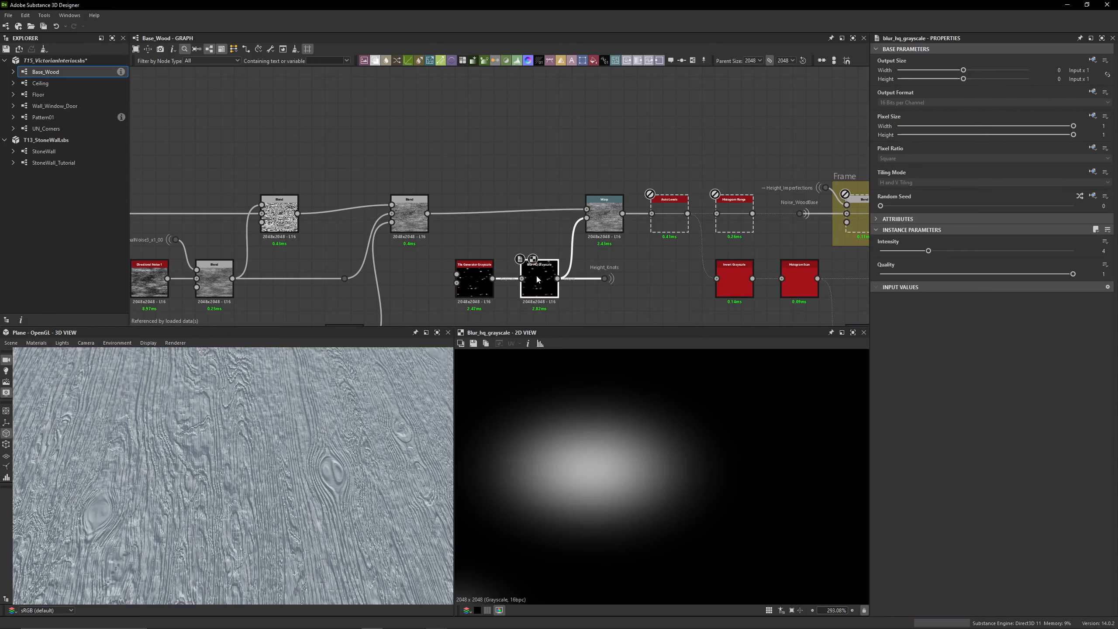
double_click(605, 228)
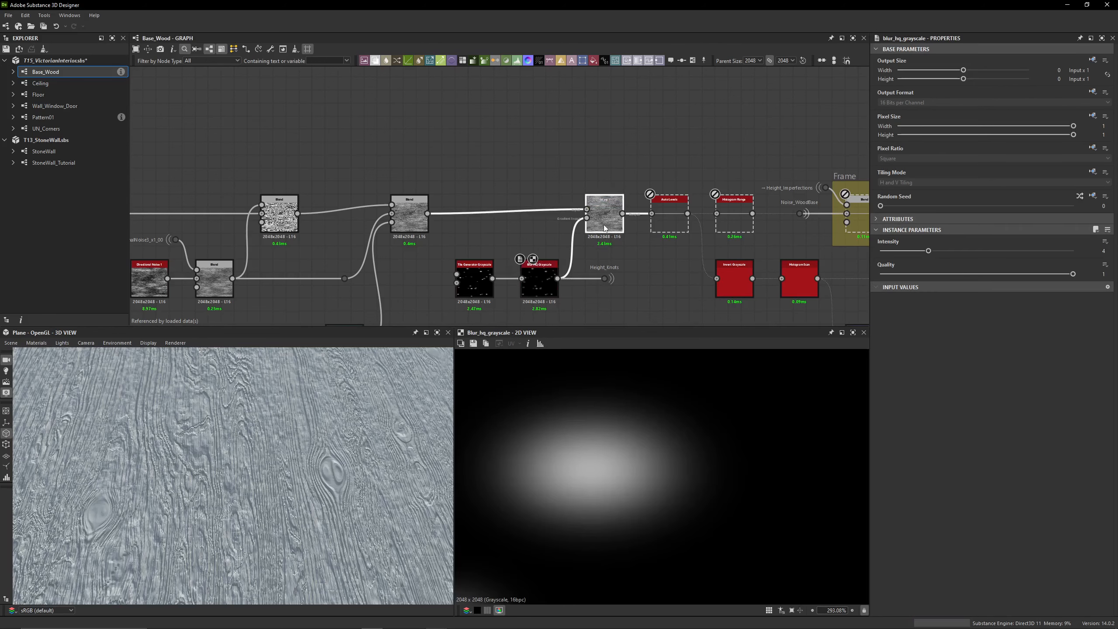
Re-enable the Auto Levels node after the Warp and inspect its result in 2D and on the 3D plane
double_click(668, 224)
key(shift+d)
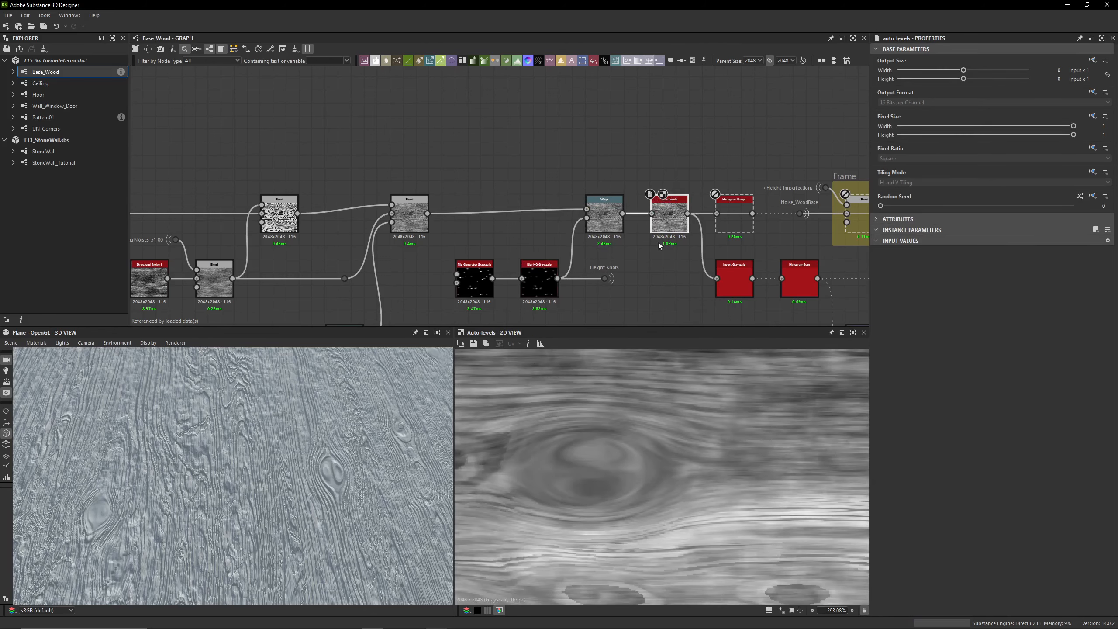
scroll(608, 482, down, 5)
drag(418, 418, 241, 472)
middle_drag(646, 261, 495, 228)
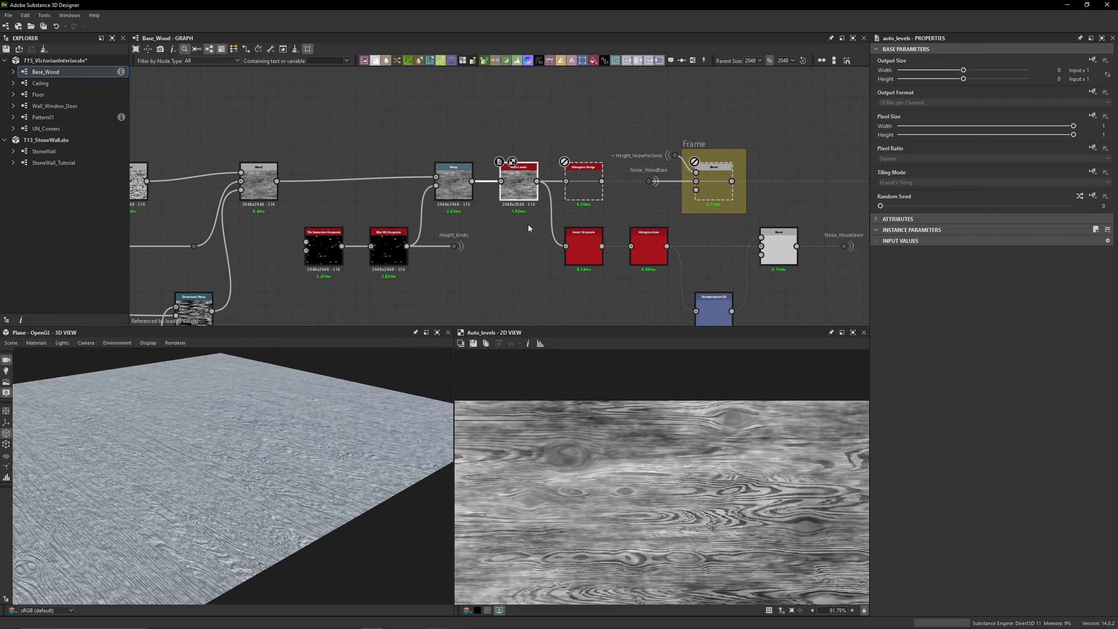
Re-enable the Histogram Range after Auto Levels, preview it in 2D and inspect the wood relief on the 3D plane
double_click(581, 187)
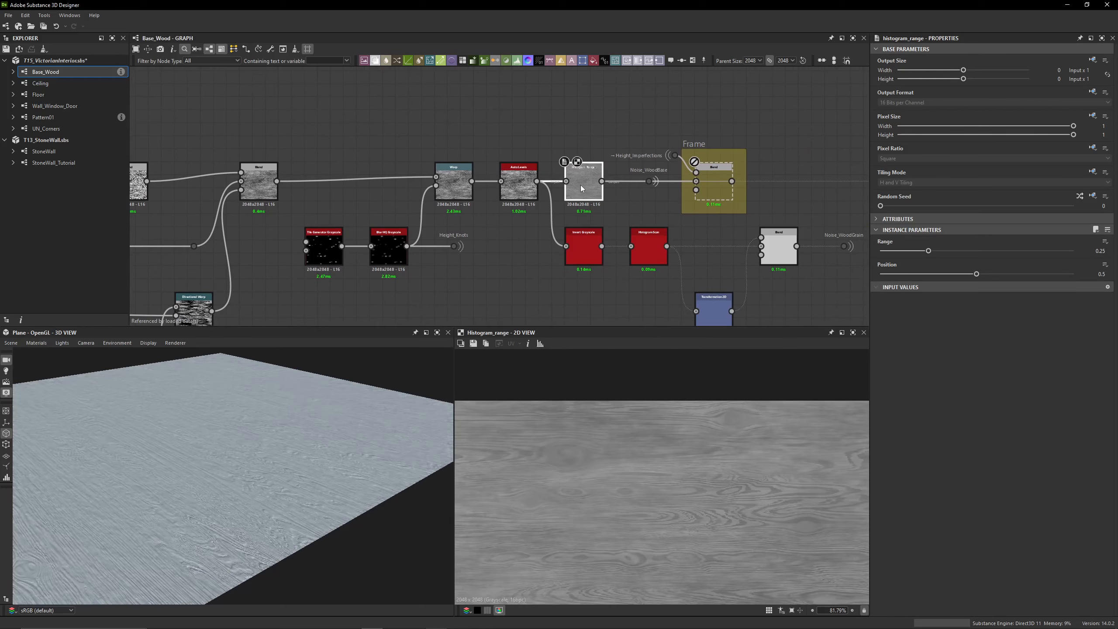
scroll(362, 455, up, 6)
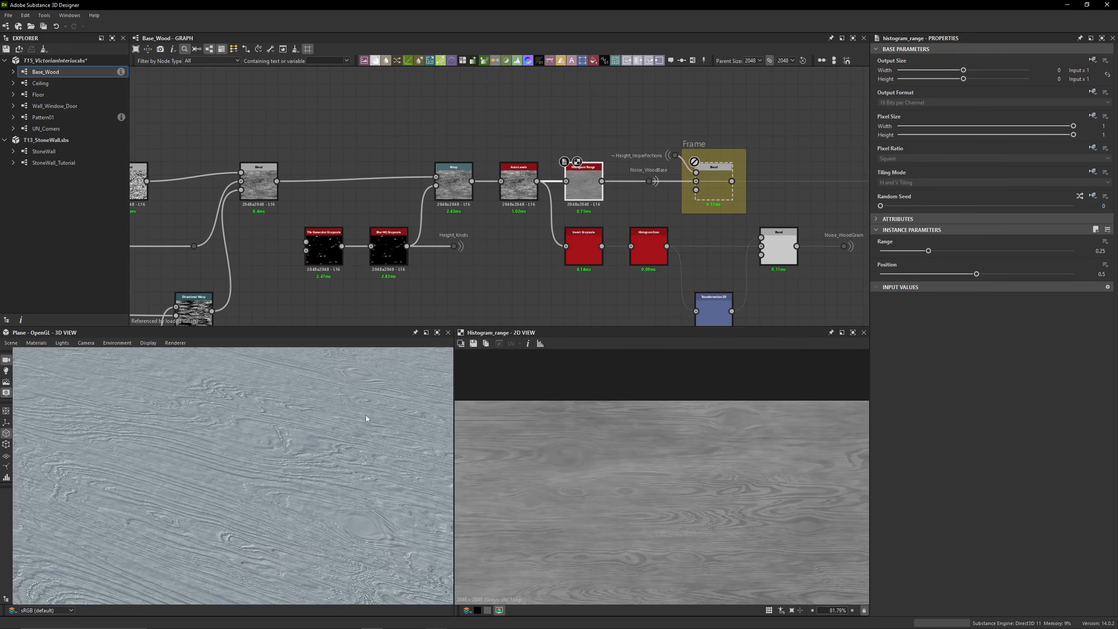
key(shift+d)
key(shift+d)
drag(238, 482, 384, 457)
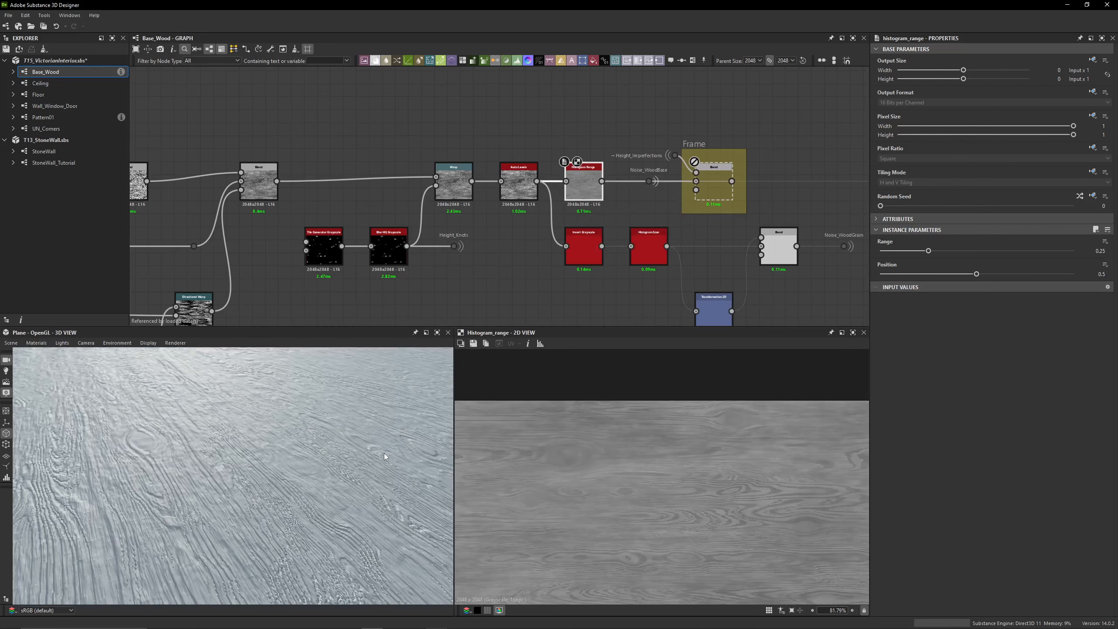
Toggle the Histogram Range off and on to compare the height contrast in the 2D and 3D views
key(shift+d)
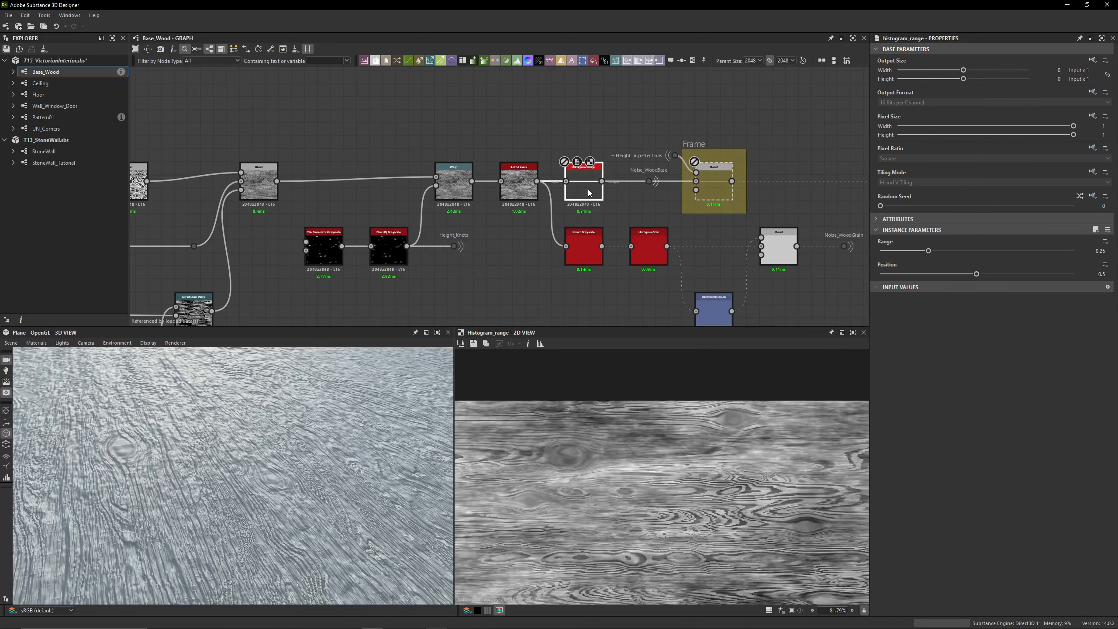
key(shift+d)
key(shift+d)
key(shift+d)
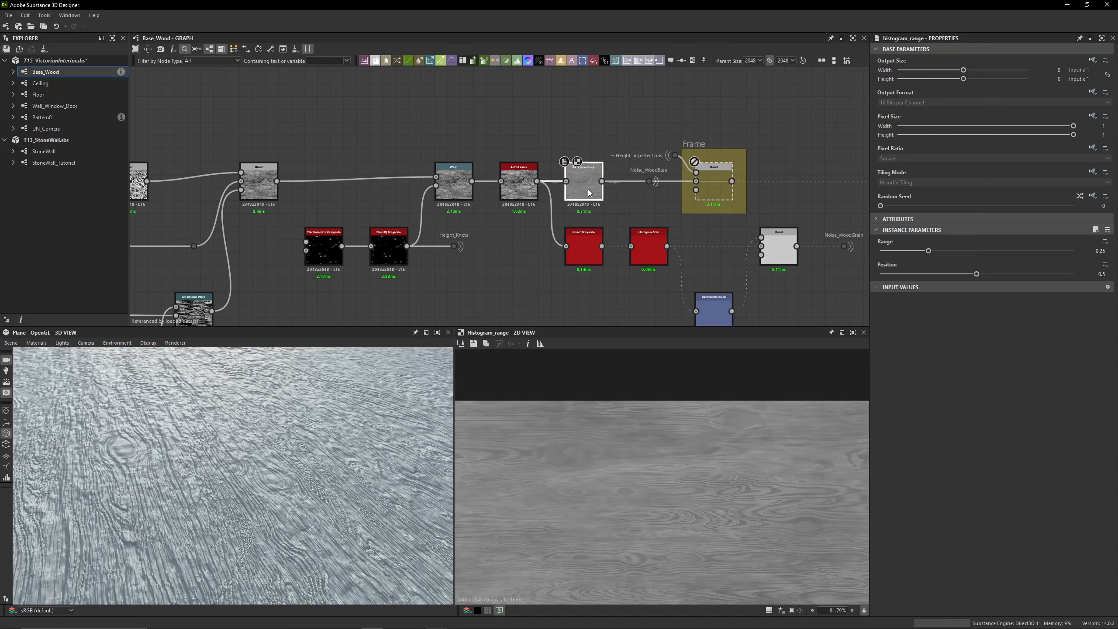
Select the Height_Imperfections portal dot feeding the framed, disabled Blend and look for its source in the wider graph
middle_drag(631, 197, 471, 174)
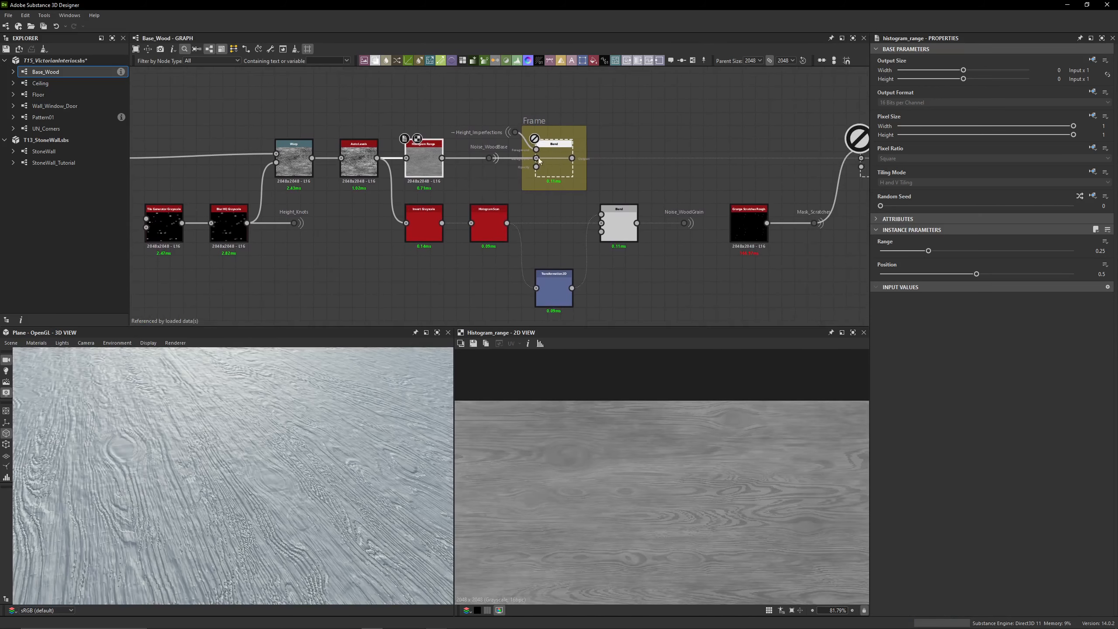
drag(464, 117, 545, 174)
click(592, 111)
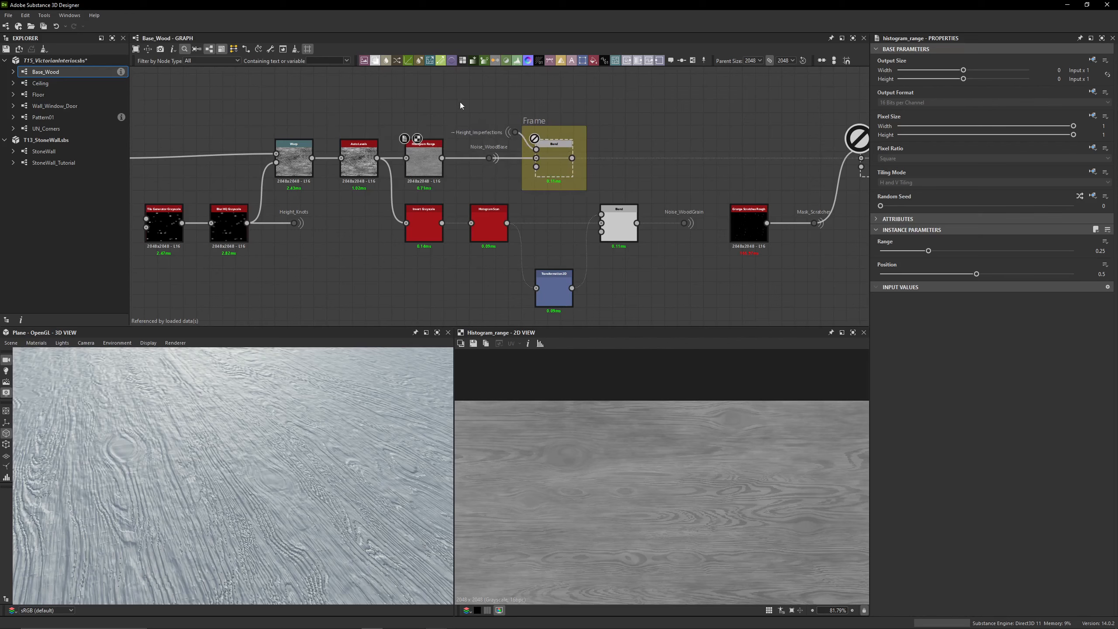
click(515, 133)
scroll(610, 185, down, 3)
middle_drag(611, 175, 676, 27)
drag(175, 170, 736, 288)
click(743, 159)
middle_drag(705, 141, 663, 283)
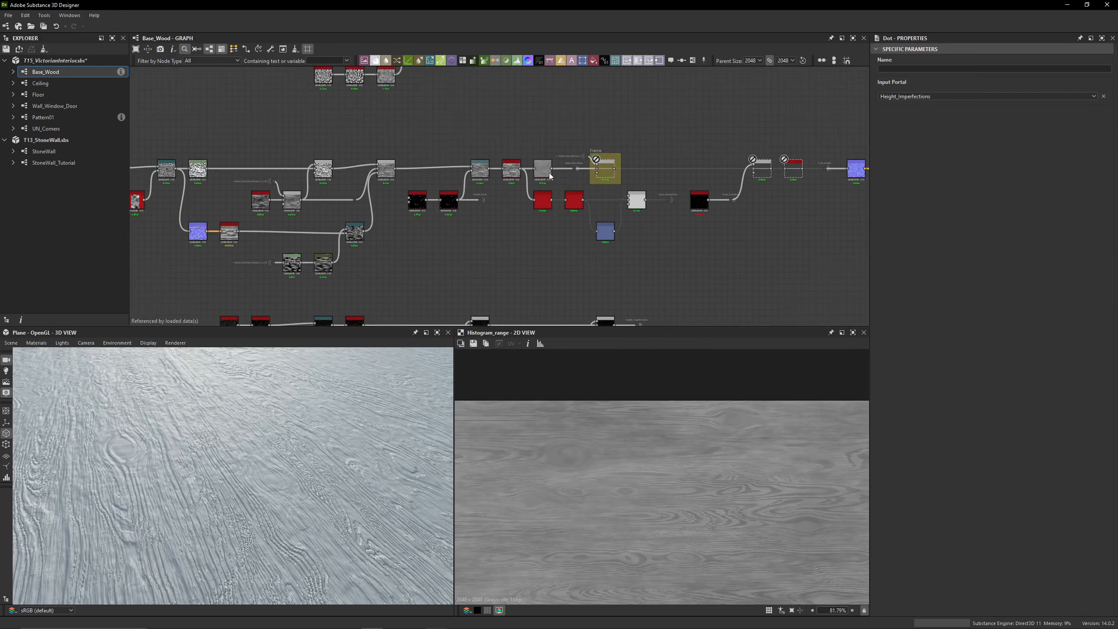
Select the Histogram Range feeding the Noise_WoodBase dot and examine its Range and Position settings
scroll(549, 175, up, 3)
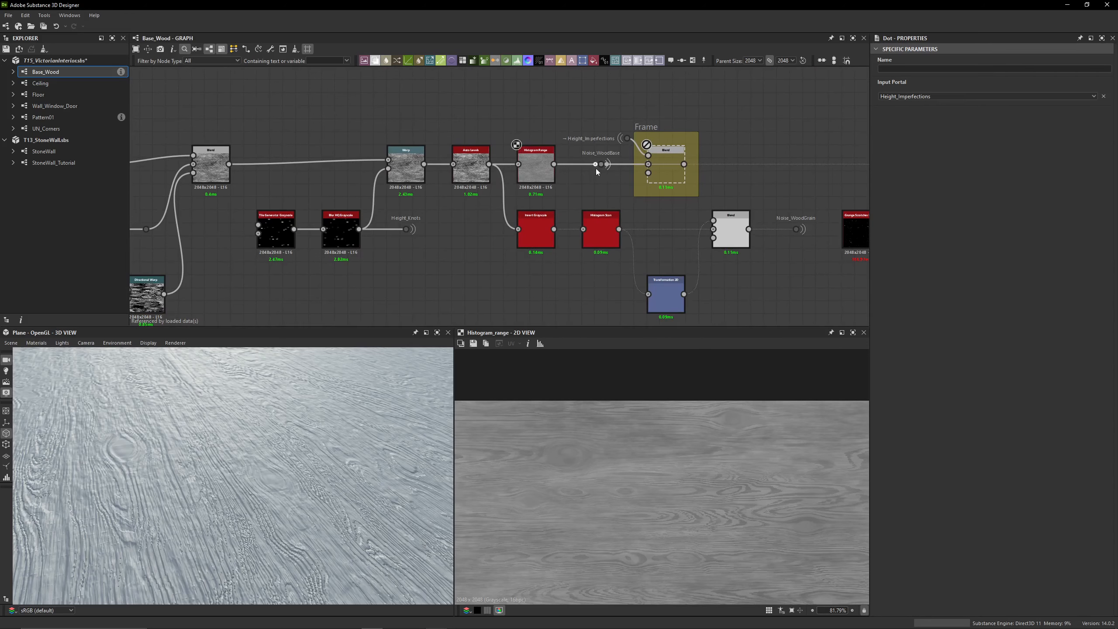
middle_drag(596, 168, 479, 158)
scroll(449, 152, up, 1)
scroll(449, 152, up, 3)
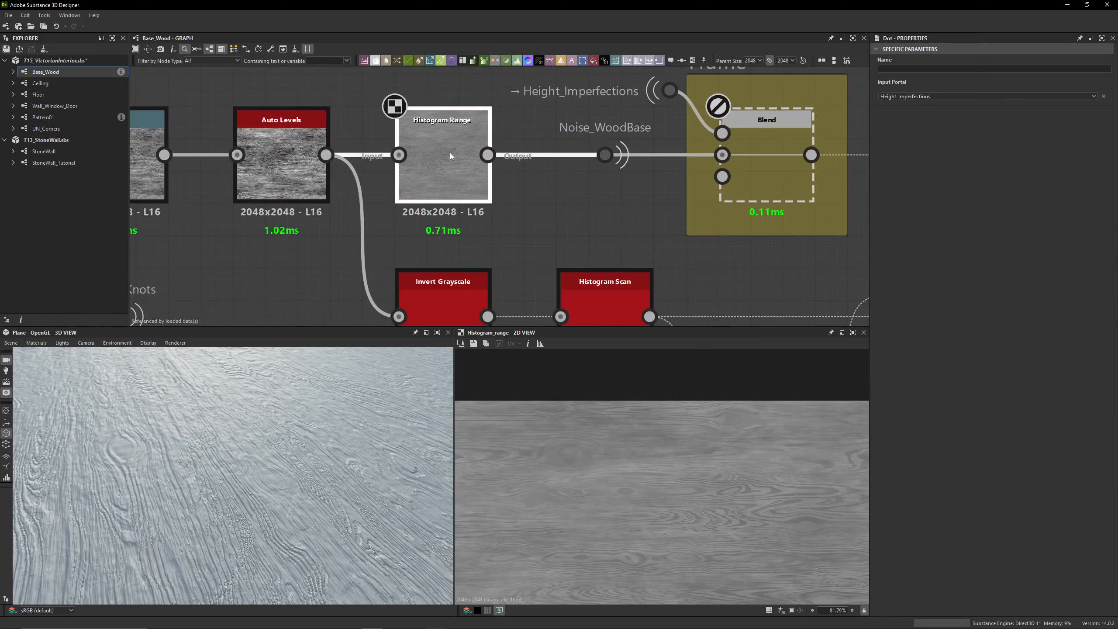
click(449, 152)
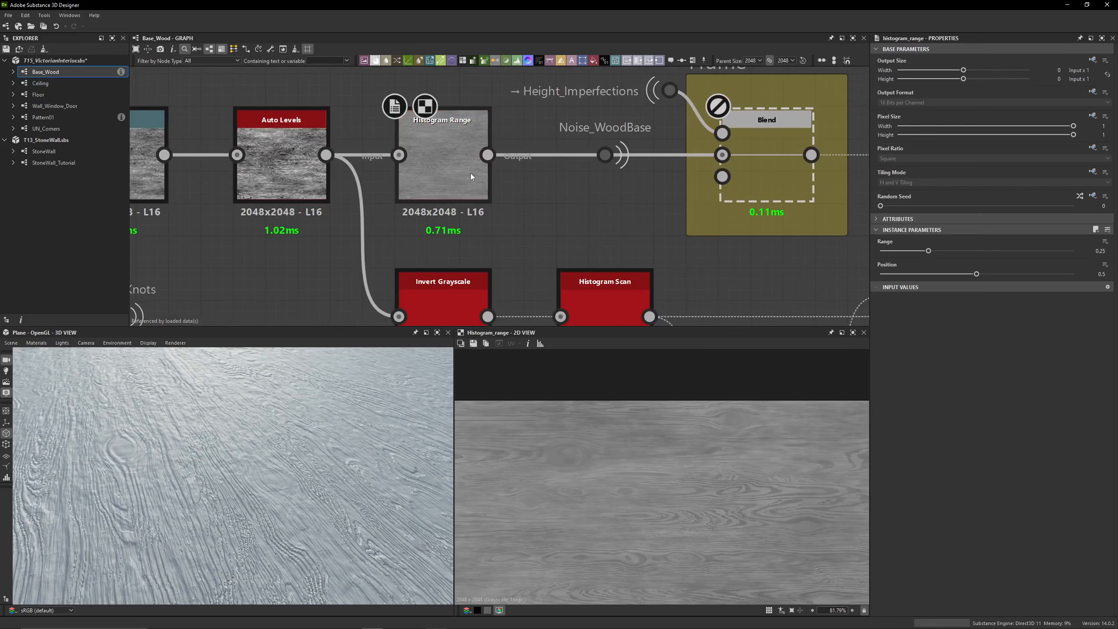
Highlight the framed Blend with its Height_Imperfections portal and locate the separate node chain that supplies it
middle_drag(539, 140, 520, 202)
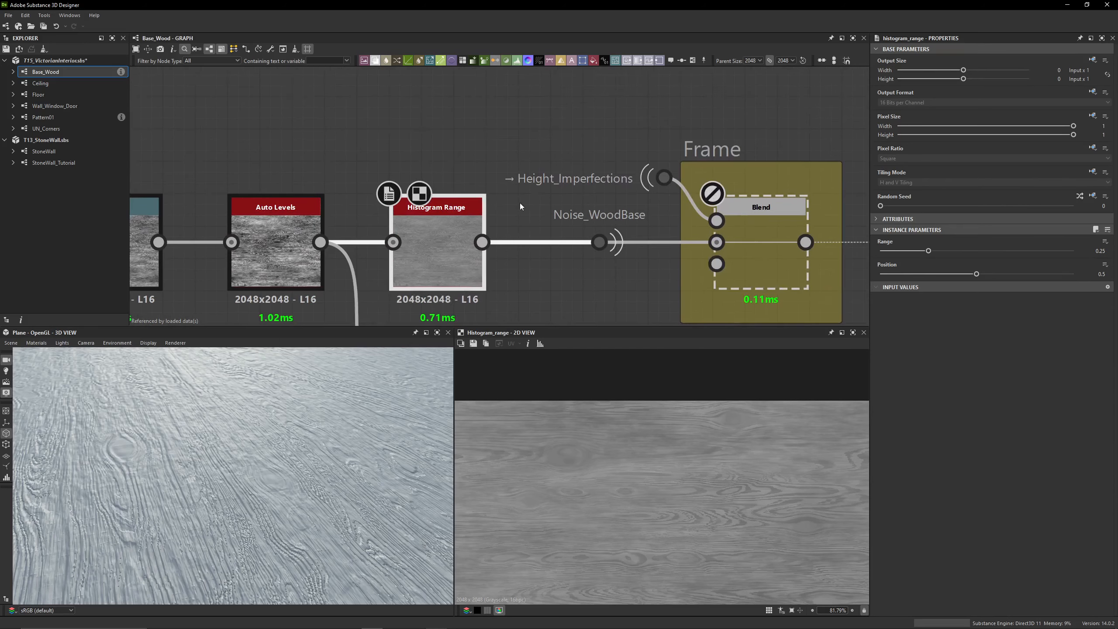
drag(620, 126, 777, 213)
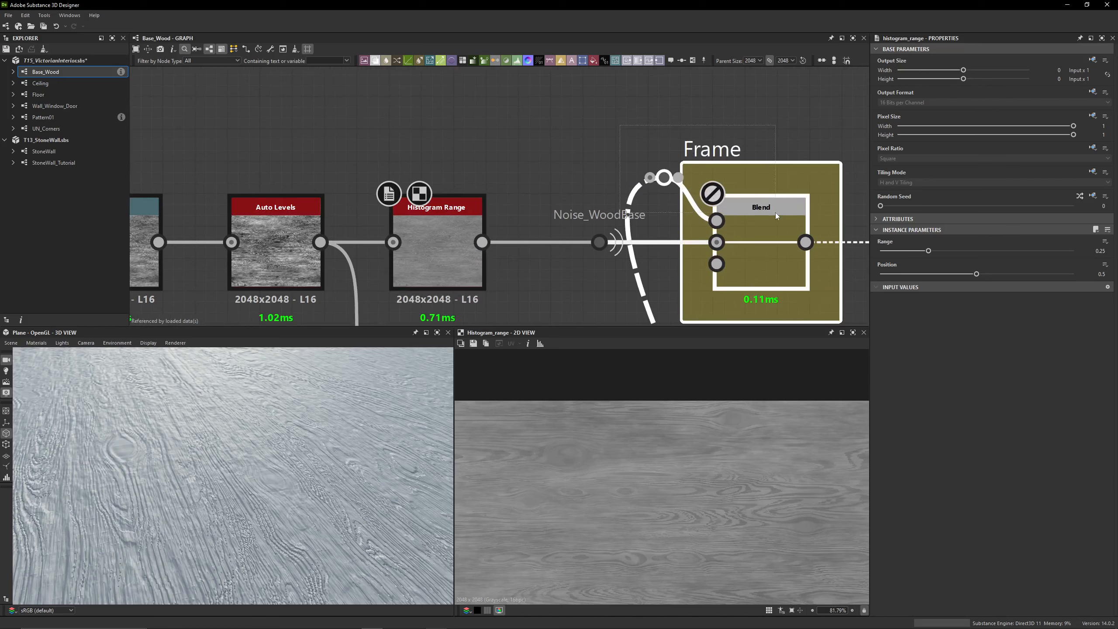
scroll(598, 174, down, 1)
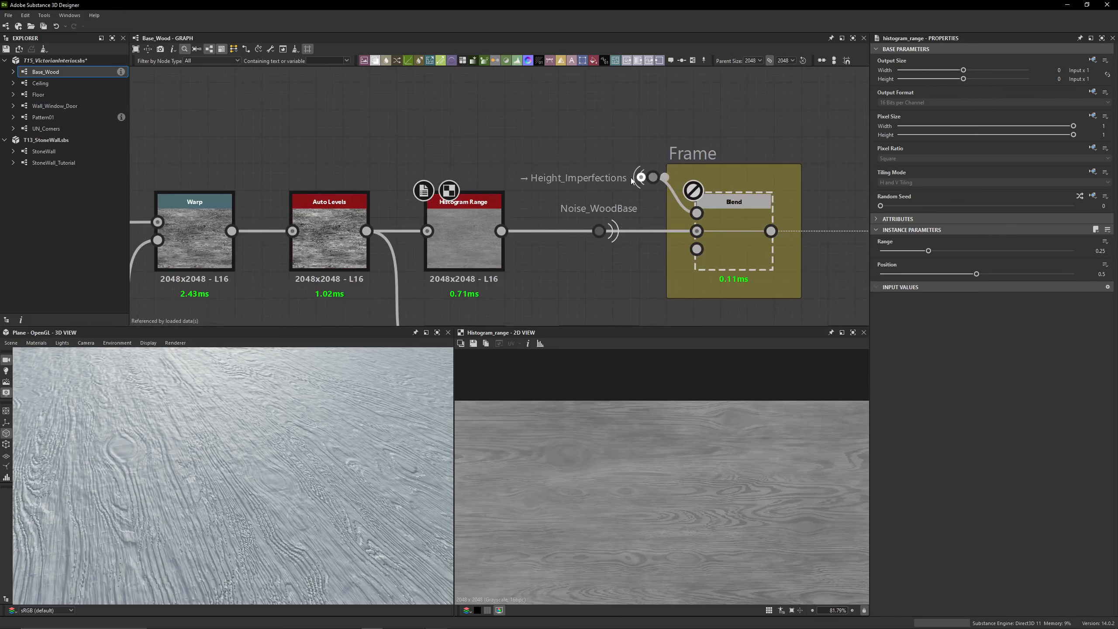
scroll(632, 180, down, 7)
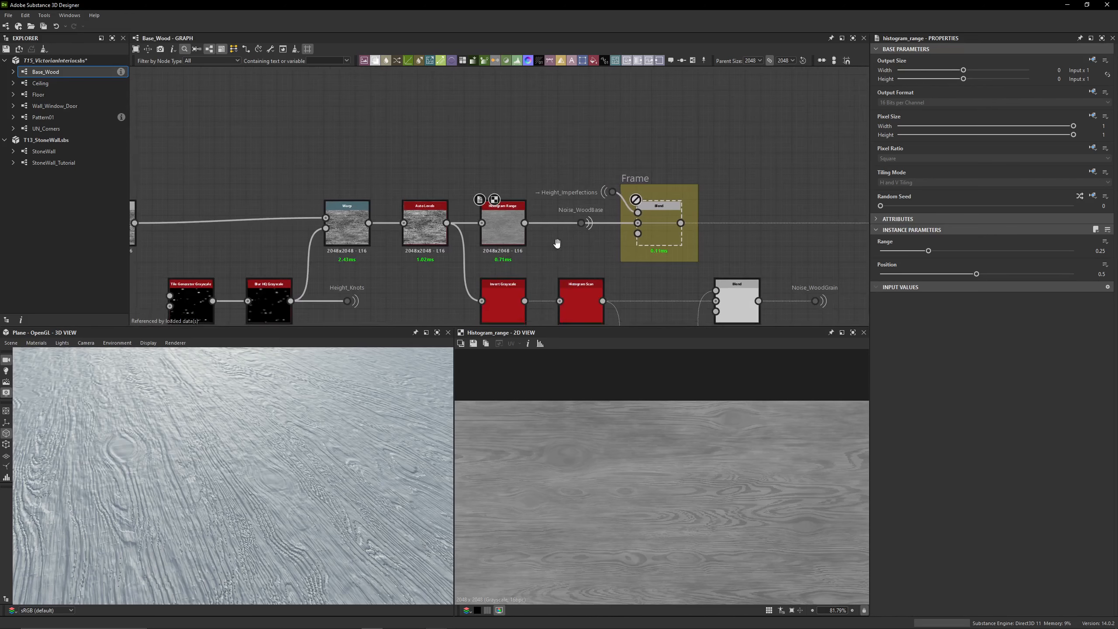
middle_drag(445, 189, 625, 144)
Preview the Dirt 5 and its Histogram Scan in 2D, comparing the speckles close up and checking both nodes' settings
scroll(408, 220, up, 7)
double_click(431, 191)
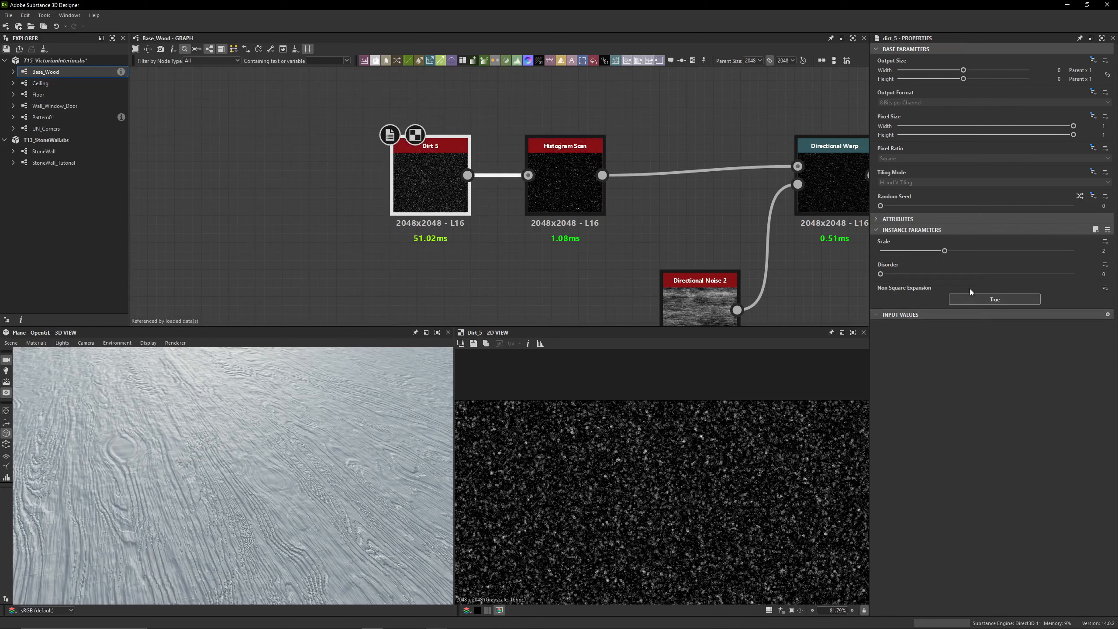
middle_drag(652, 209, 553, 183)
double_click(469, 162)
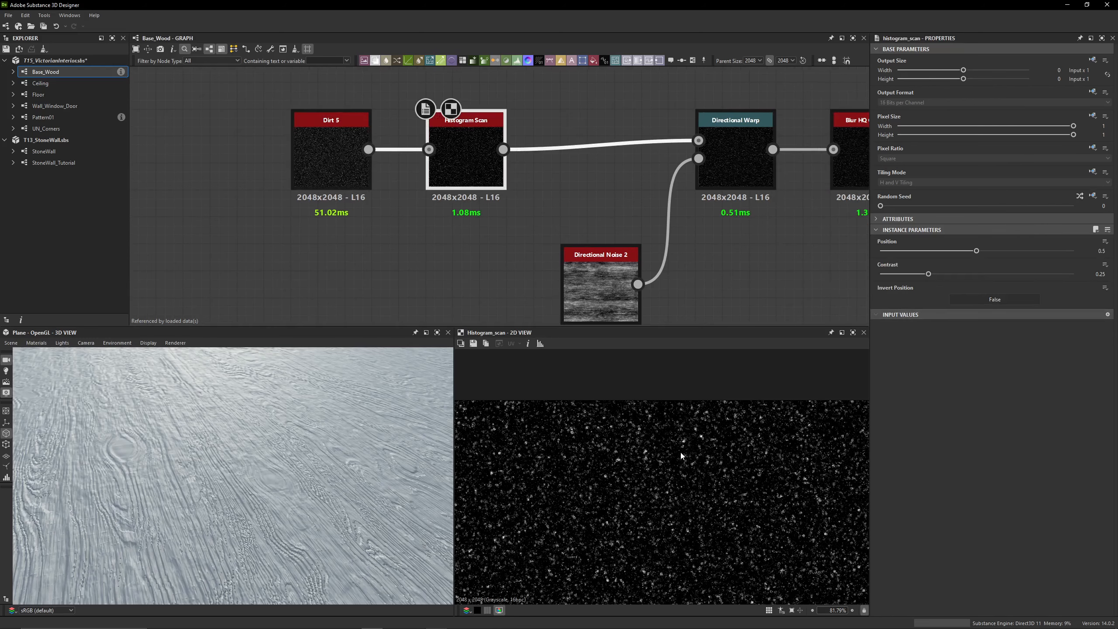
scroll(656, 474, up, 5)
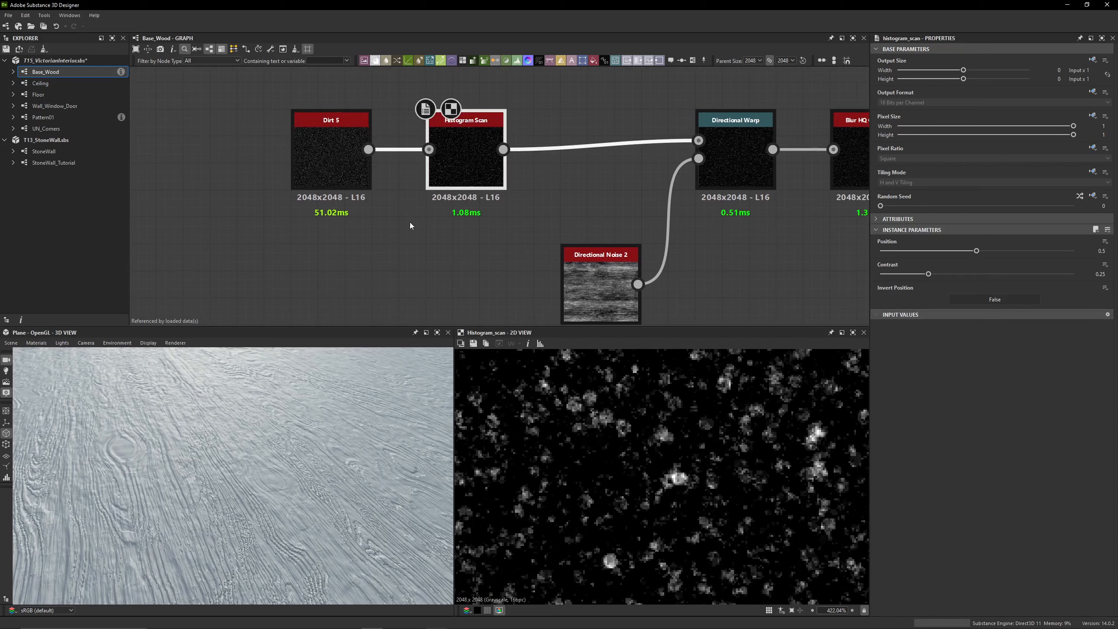
double_click(334, 158)
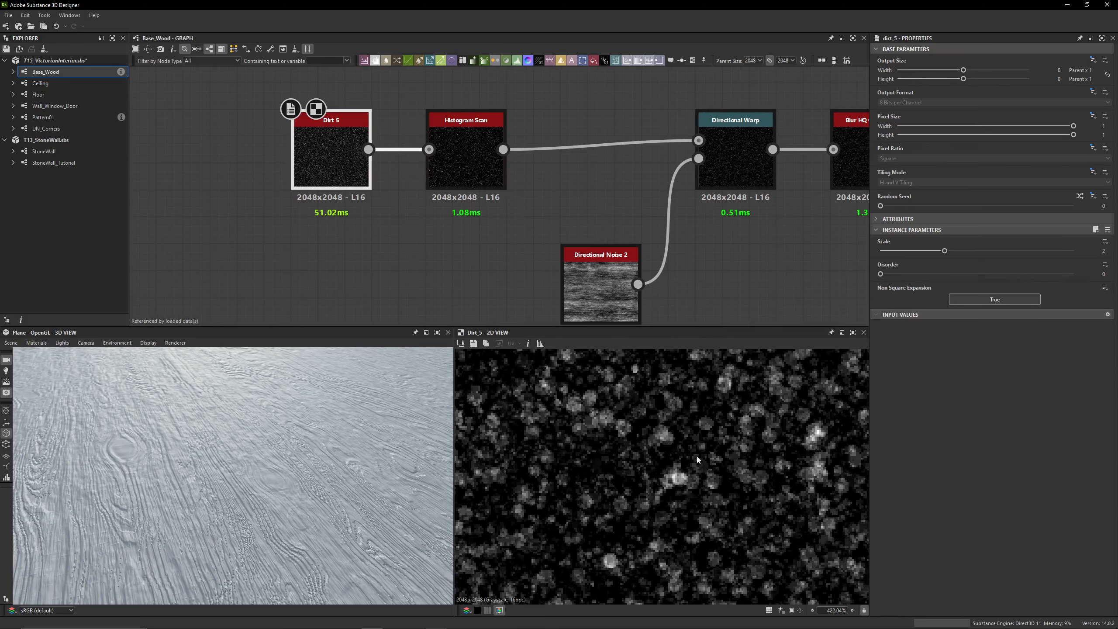
Preview the Directional Warp and the Directional Noise 2 driving its intensity, checking both nodes' settings
double_click(471, 170)
middle_drag(534, 210, 326, 187)
double_click(519, 151)
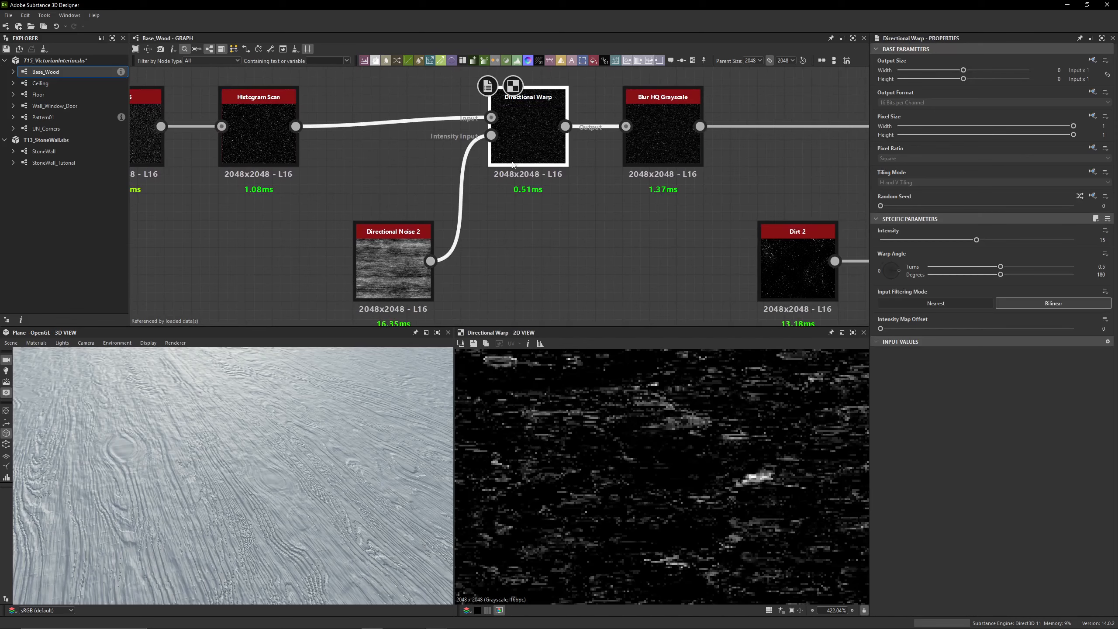
double_click(402, 252)
scroll(675, 484, down, 5)
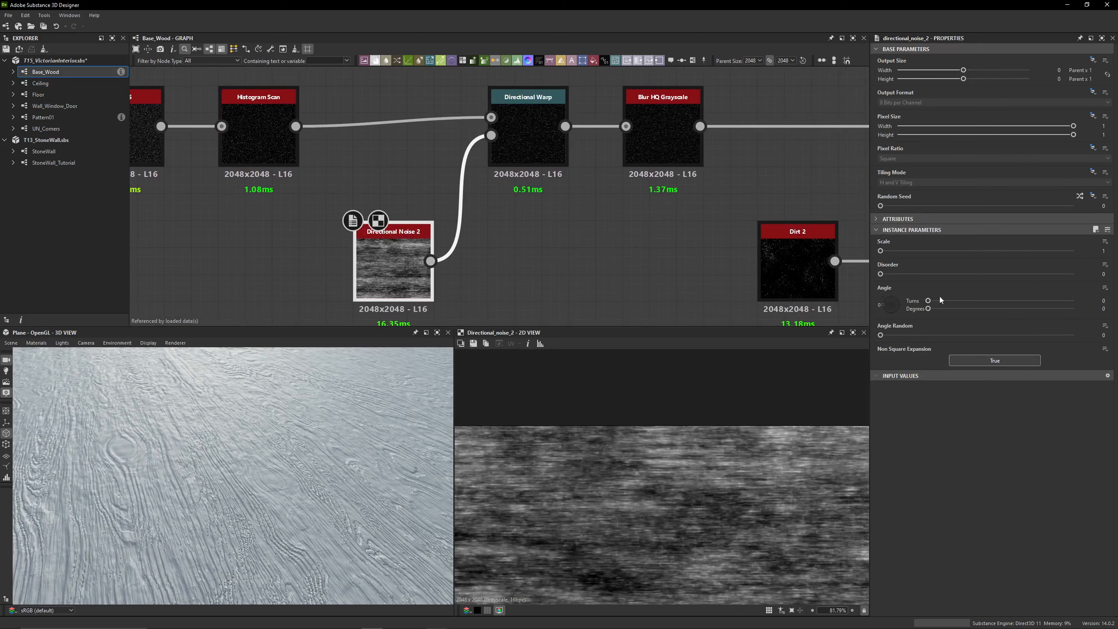
double_click(533, 144)
scroll(677, 471, up, 5)
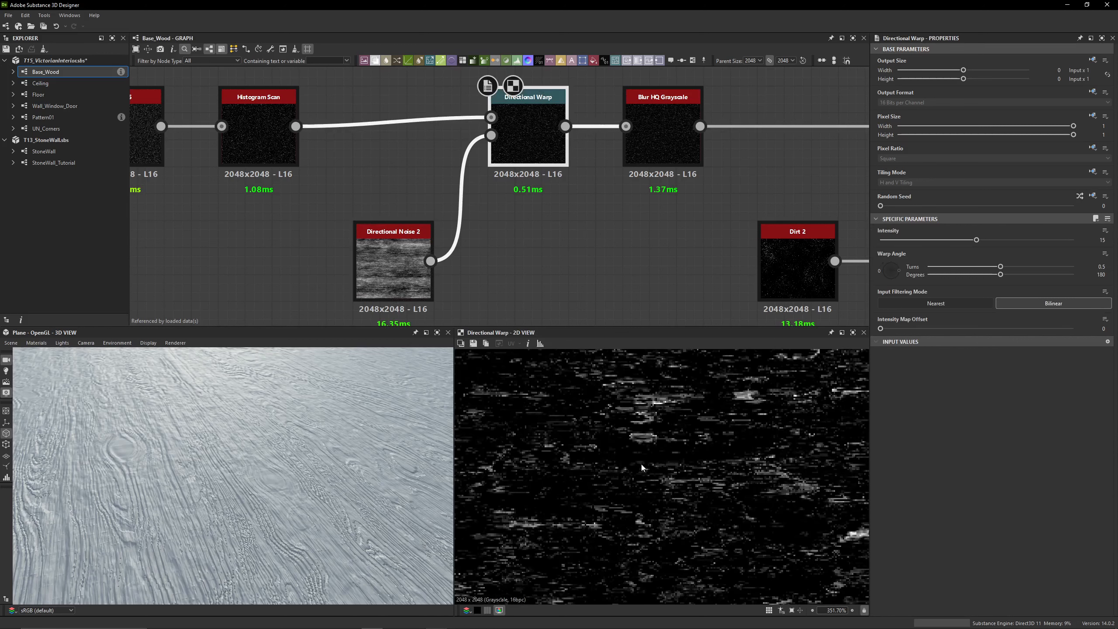
Compare the Histogram Scan with the Directional Warp in 2D, examining the stretched speckles close up
double_click(257, 139)
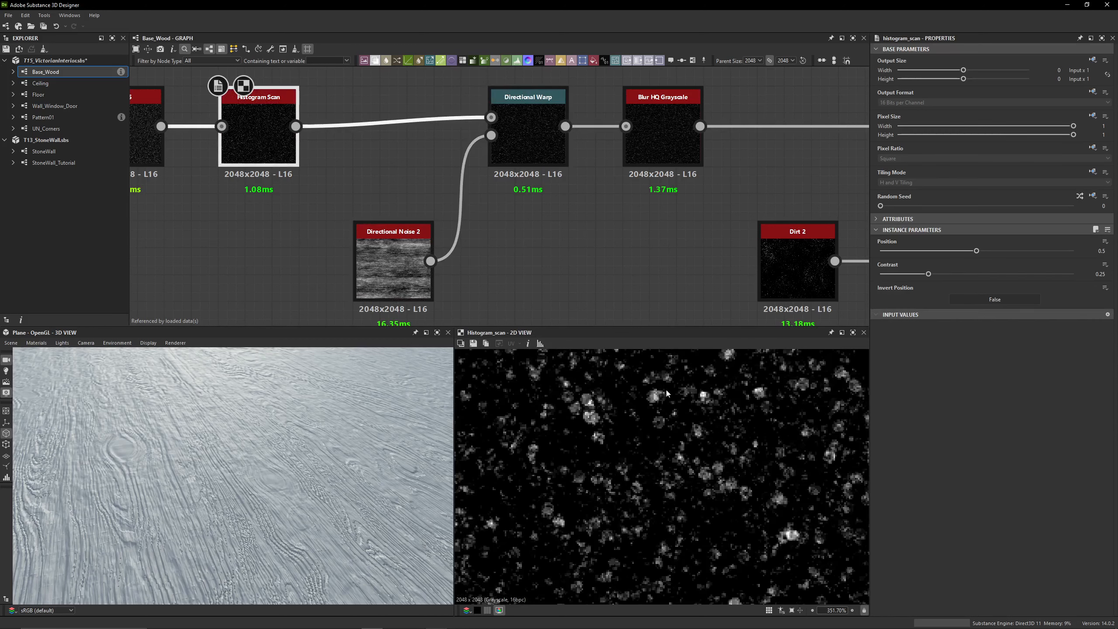
double_click(529, 143)
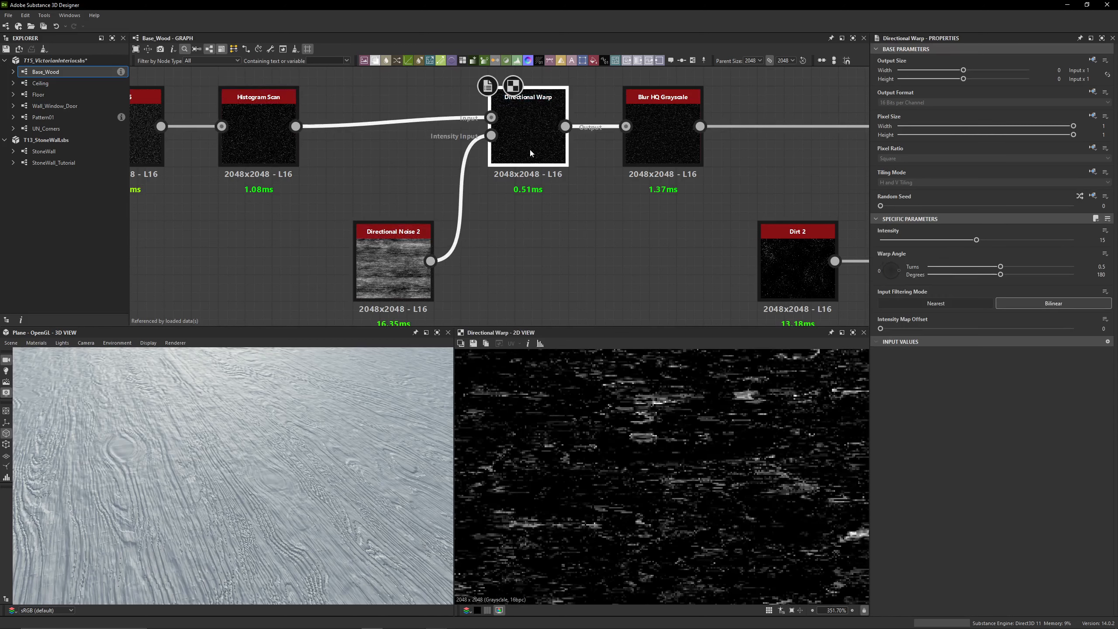
scroll(619, 468, down, 1)
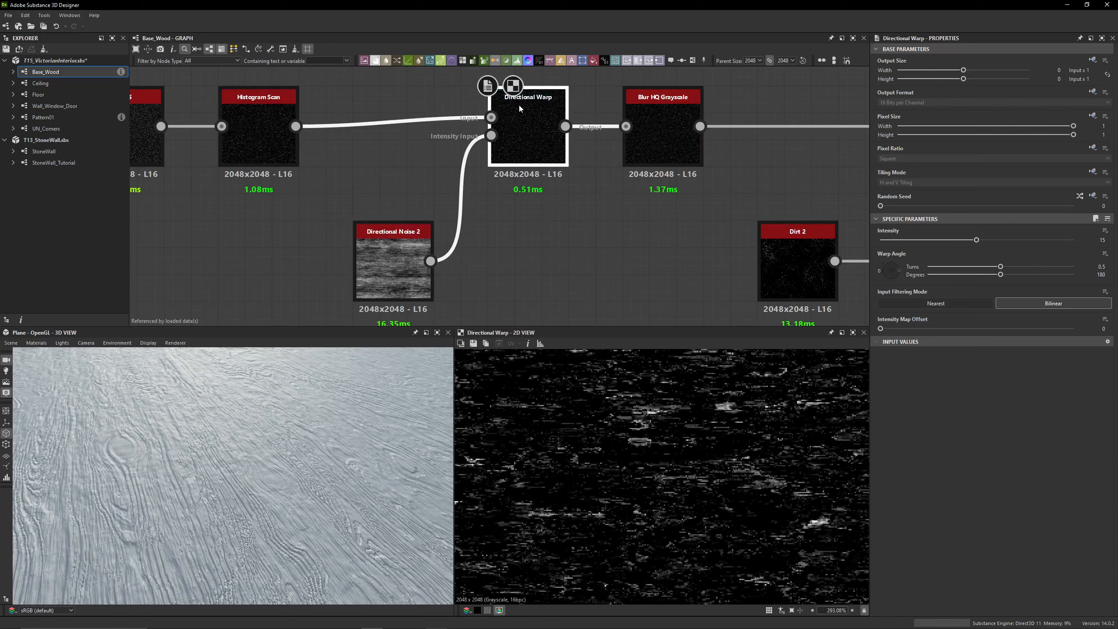
scroll(639, 426, up, 3)
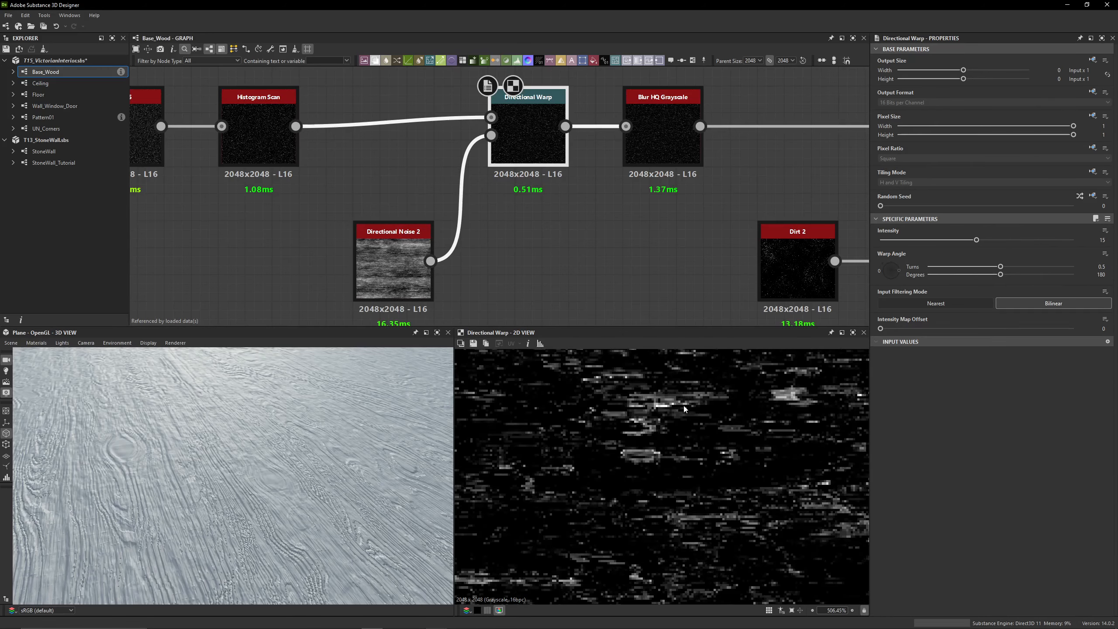
scroll(685, 409, down, 9)
Preview the Blur HQ Grayscale against the Directional Warp close up and check its Intensity and Quality
click(671, 157)
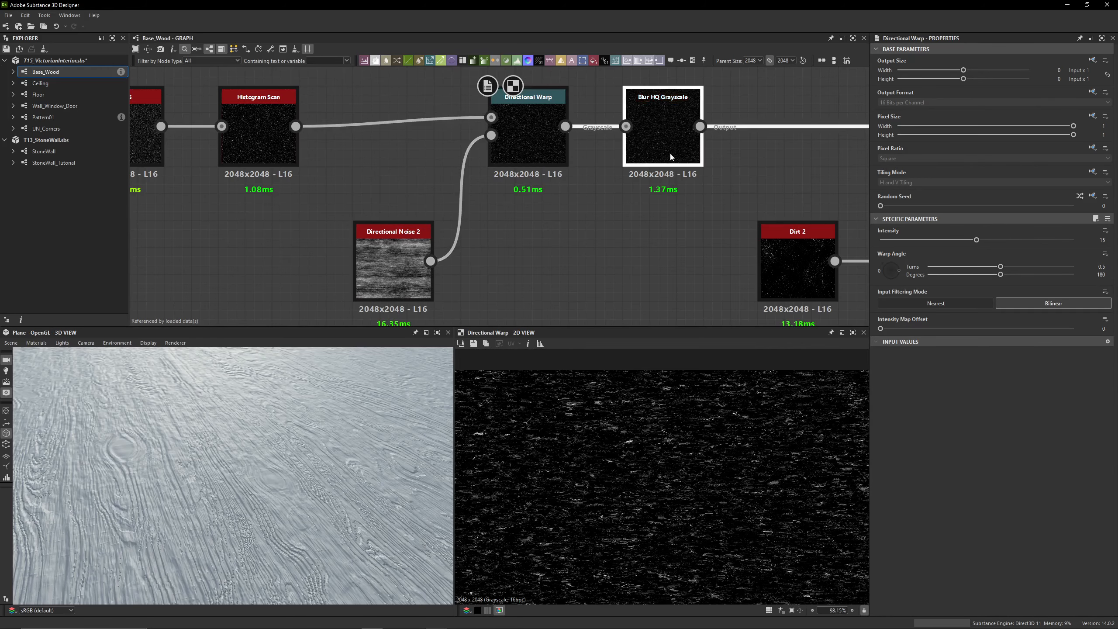
double_click(672, 157)
scroll(687, 474, up, 12)
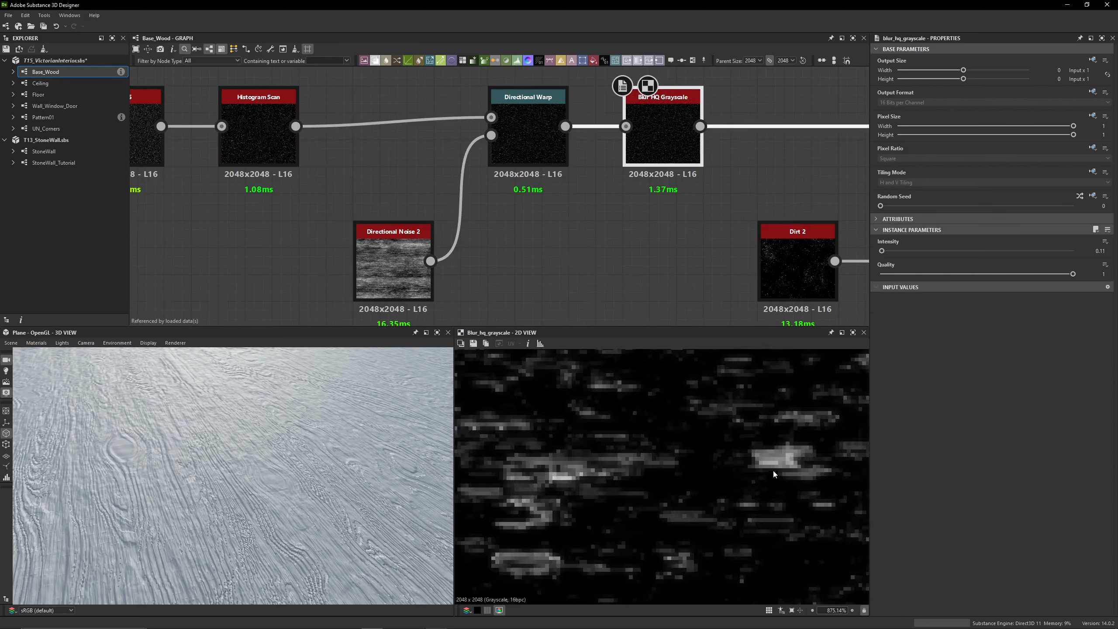
double_click(530, 144)
click(661, 150)
double_click(661, 150)
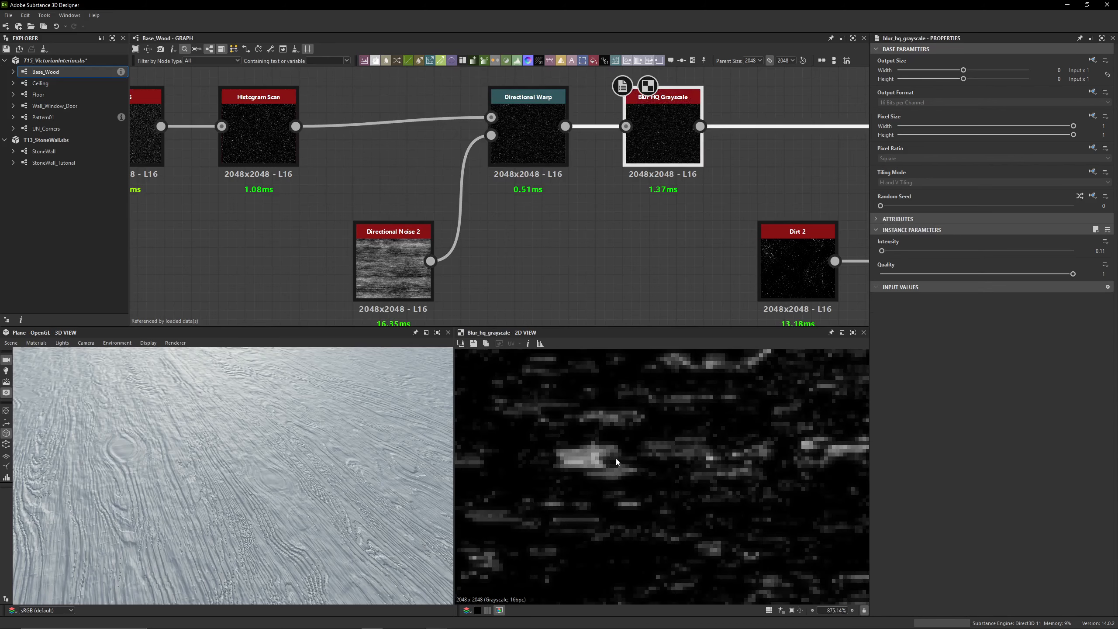
Compare the Max (Lighten) Blend after the Blur HQ Grayscale with the blur's own output in 2D
middle_drag(548, 174, 200, 170)
scroll(327, 172, down, 2)
double_click(652, 147)
scroll(711, 526, down, 6)
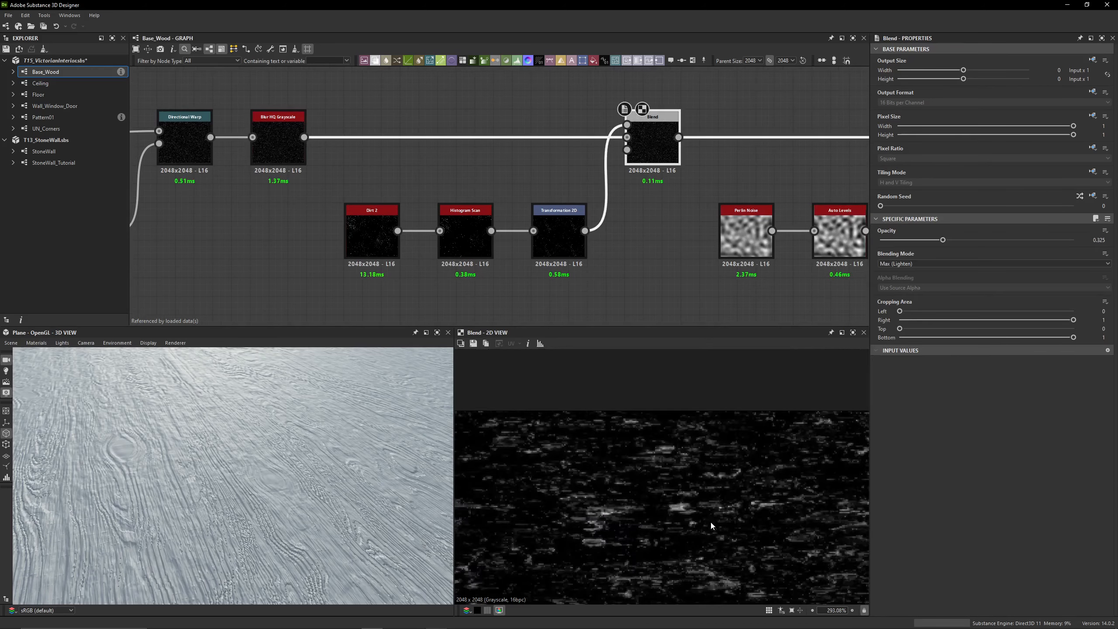
scroll(710, 521, down, 5)
double_click(282, 153)
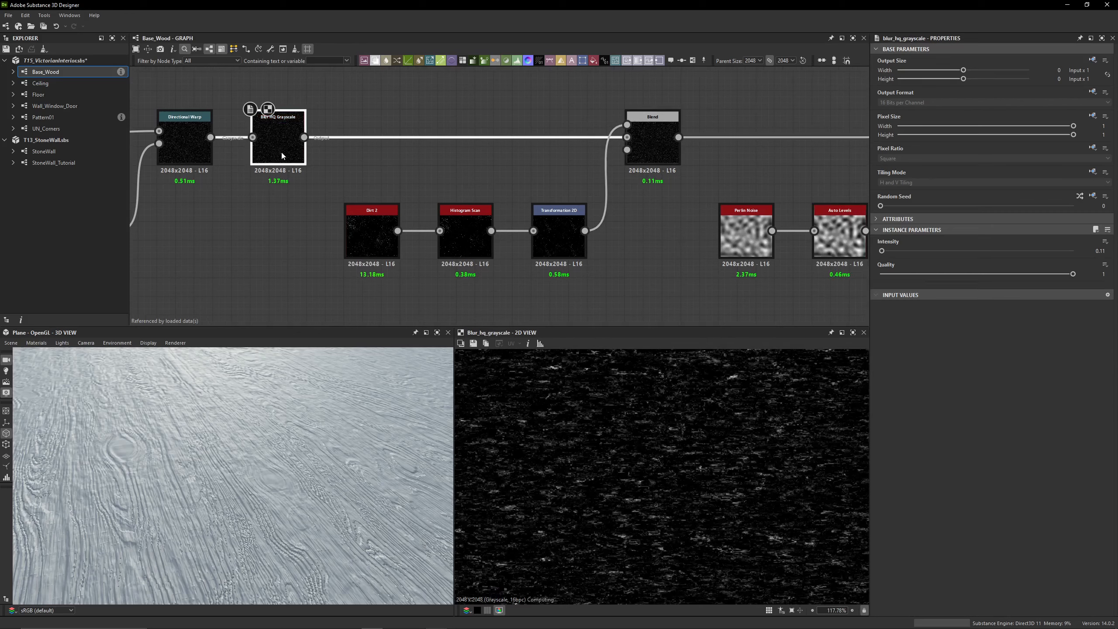
double_click(657, 145)
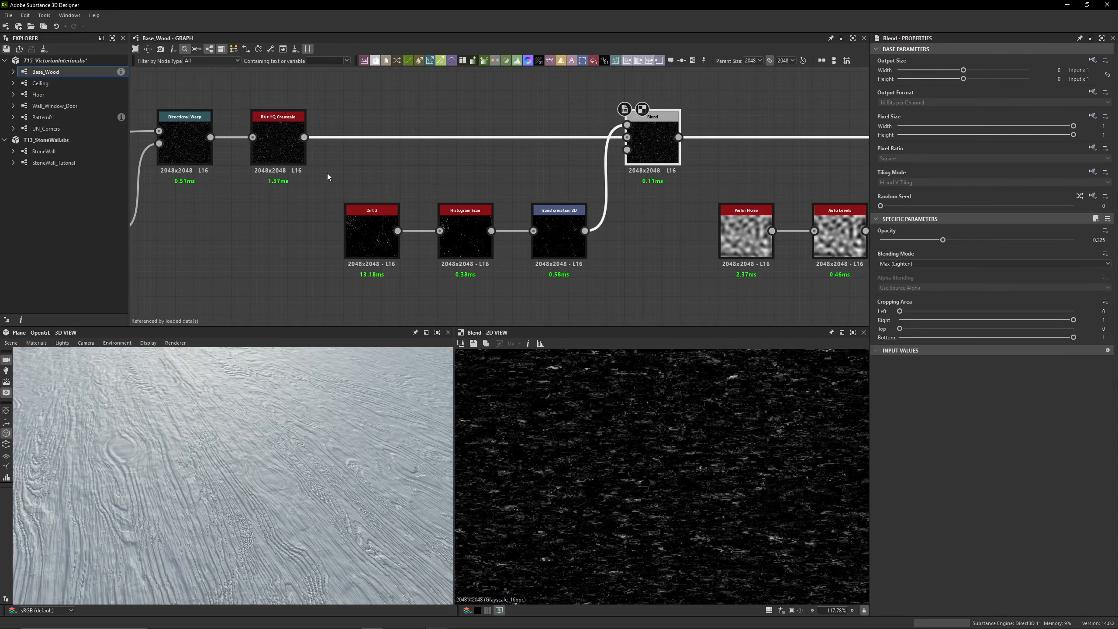
double_click(265, 115)
double_click(646, 139)
Examine the Dirt 2, Histogram Scan and Transformation 2D branch in 2D, including the transform's matrix and stretch settings
double_click(374, 216)
double_click(472, 229)
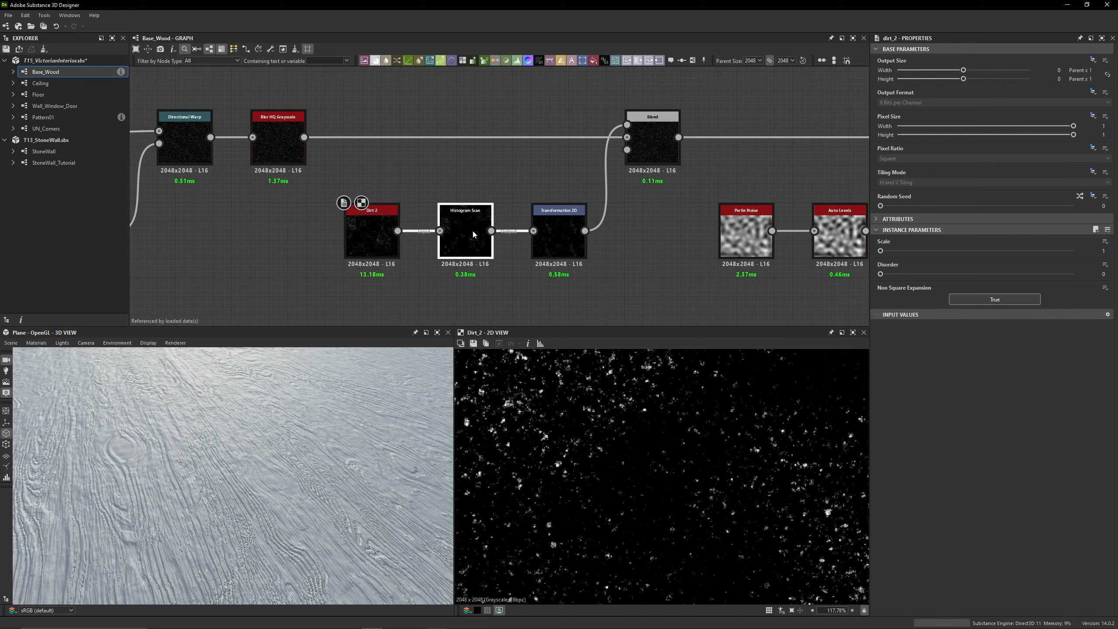
scroll(622, 430, down, 6)
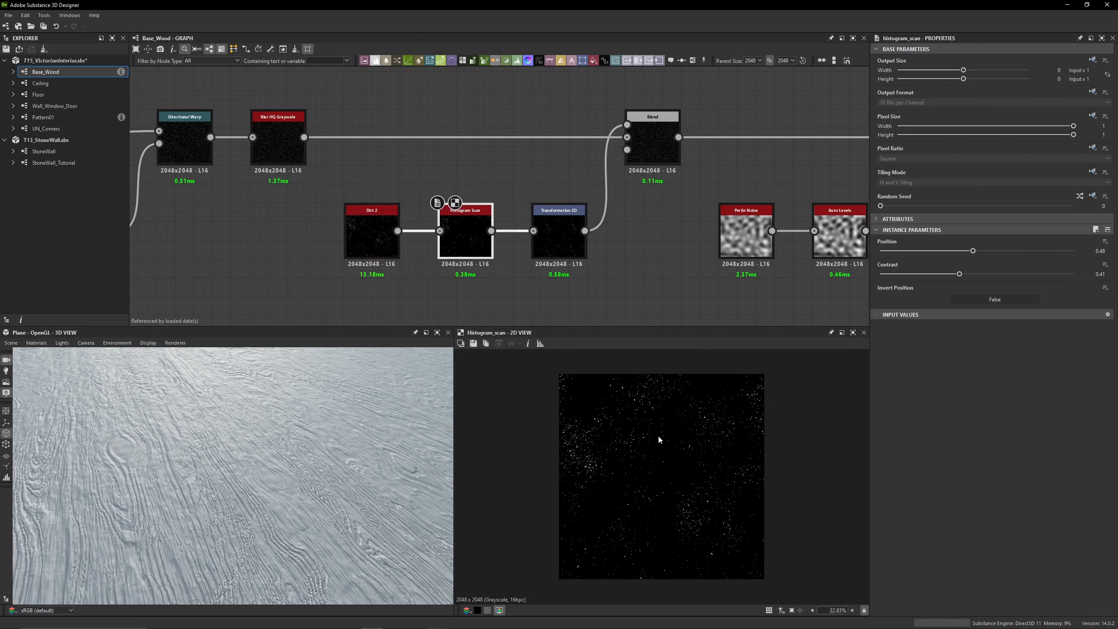
scroll(660, 439, up, 1)
click(562, 245)
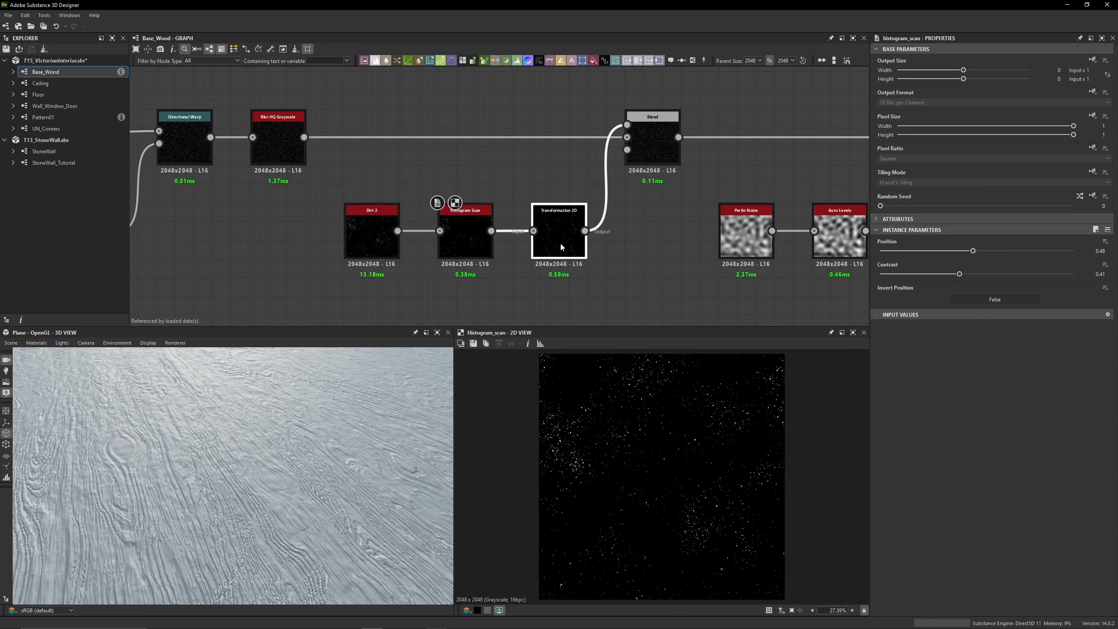
double_click(562, 245)
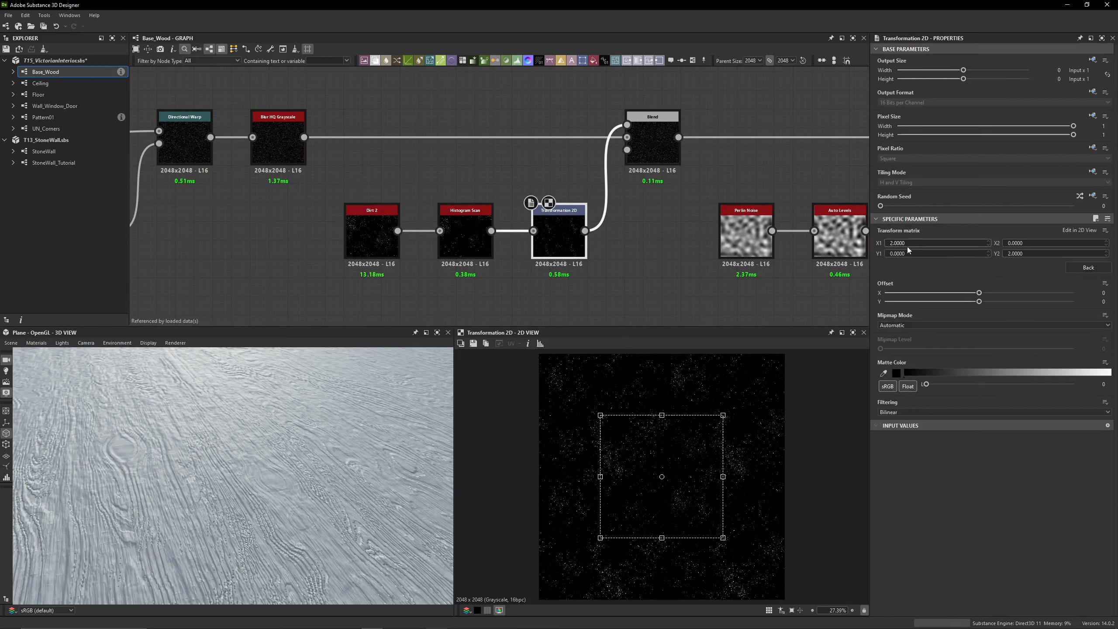
click(1075, 270)
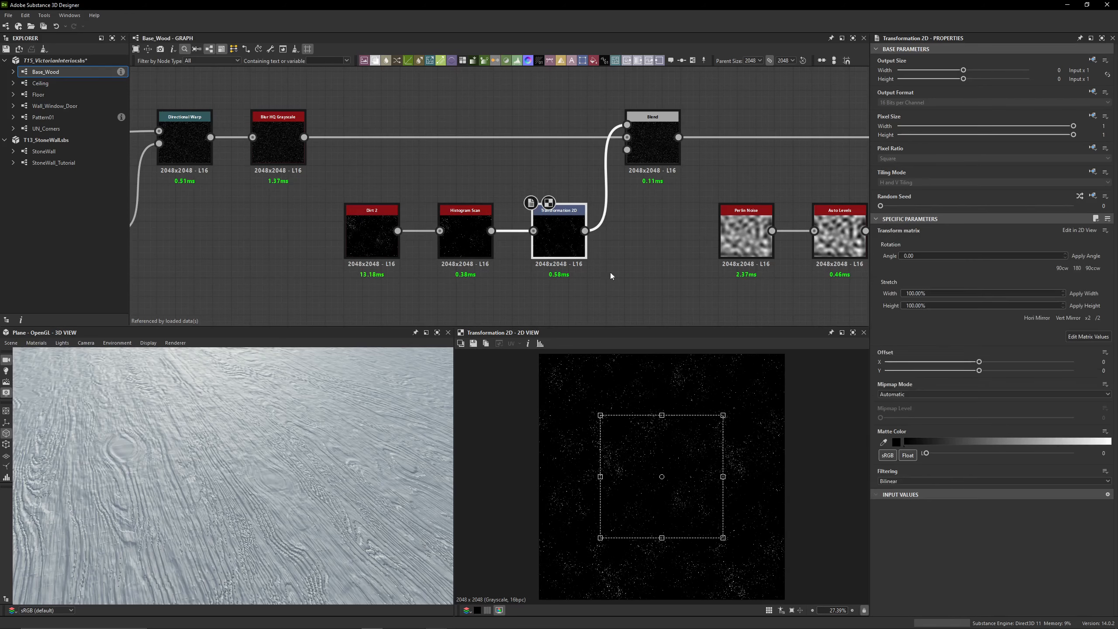
double_click(469, 248)
double_click(555, 247)
Try the Max (Lighten) Blend at Opacity 1, inspect the added speckles close up, and undo the opacity change
double_click(653, 146)
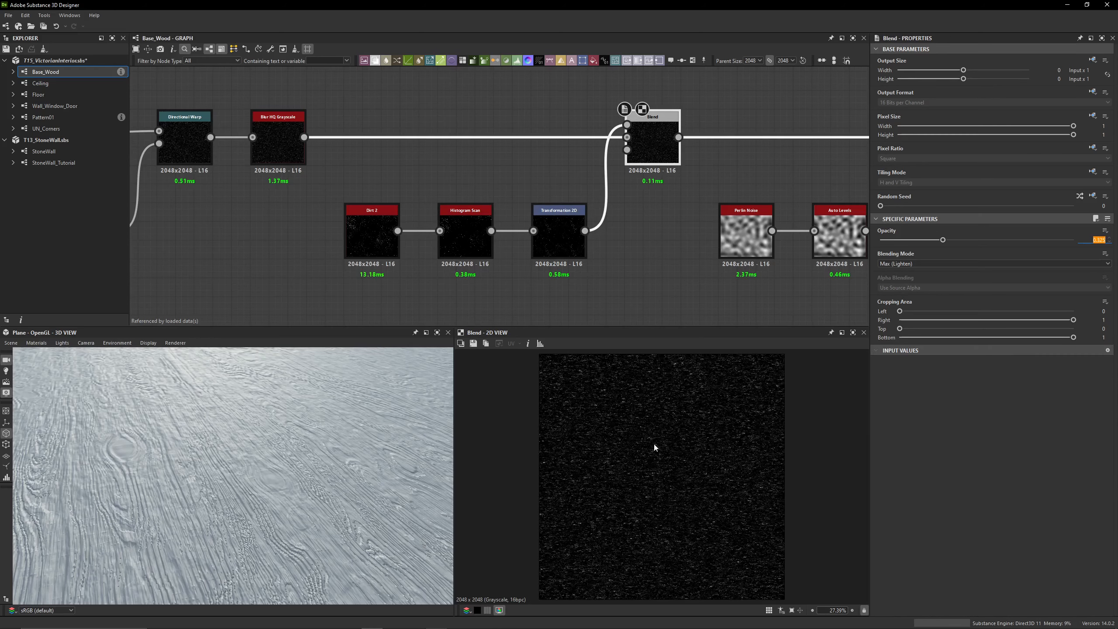
scroll(653, 444, up, 5)
drag(947, 240, 1089, 248)
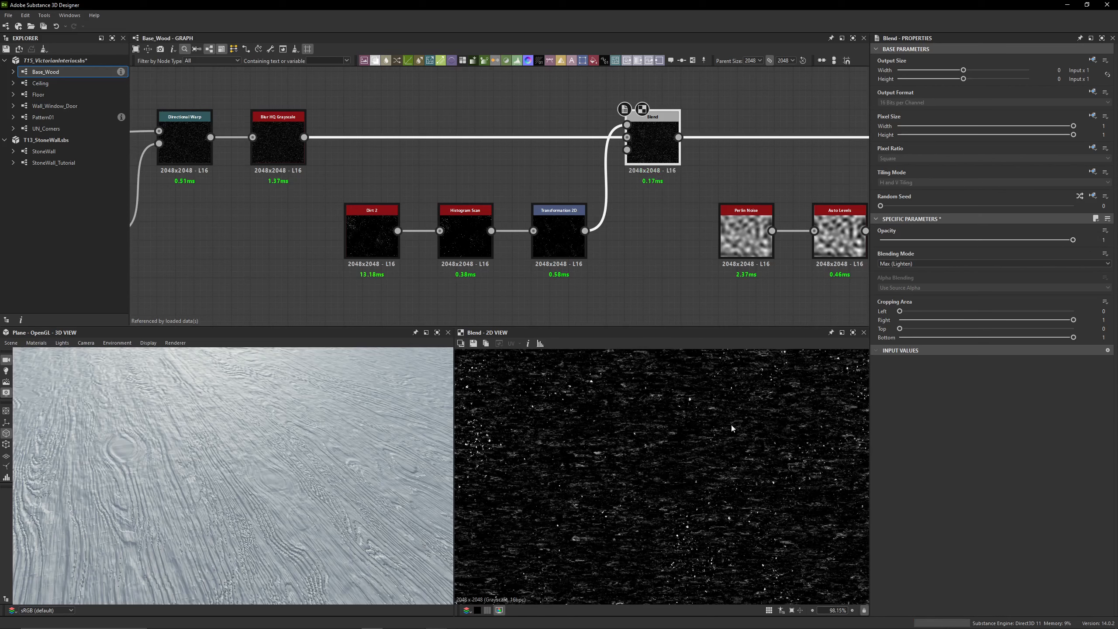
scroll(528, 437, up, 6)
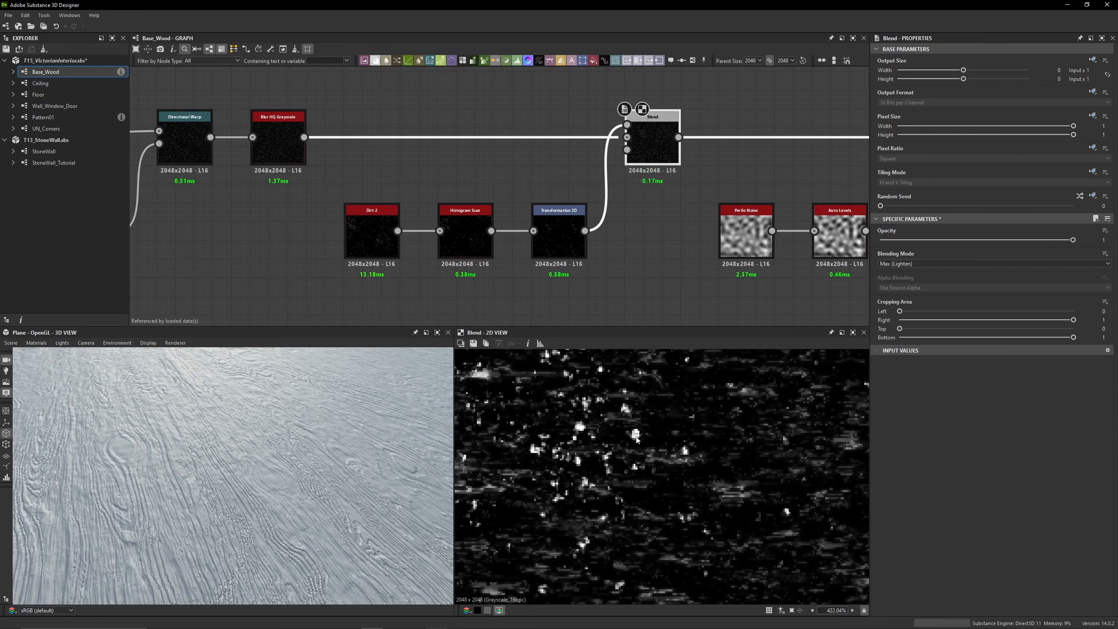
key(ctrl+z)
middle_drag(562, 416, 672, 467)
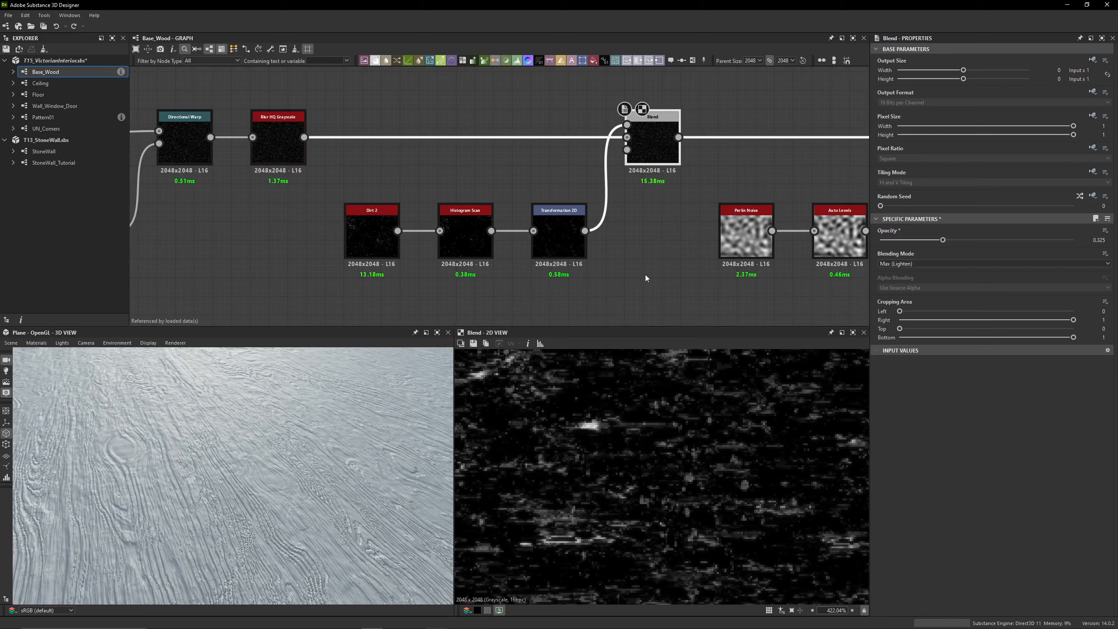
Preview the Multiply Blend feeding Height_Imperfections and examine the Perlin Noise and Auto Levels in its lower branch
middle_drag(697, 216, 512, 232)
middle_drag(461, 187, 276, 149)
scroll(647, 434, down, 12)
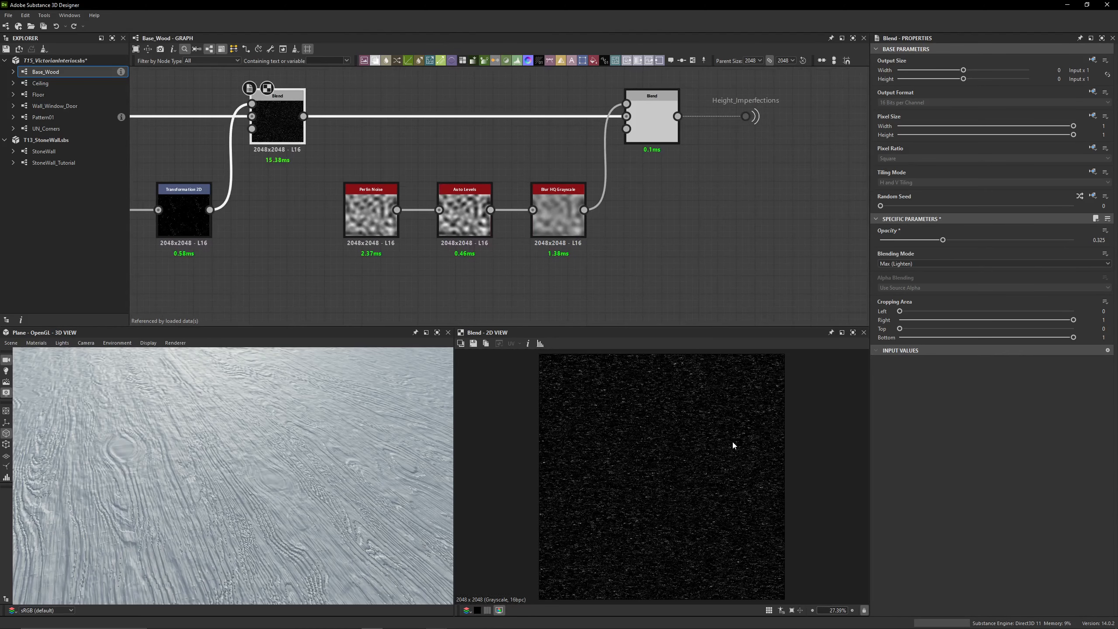
double_click(656, 98)
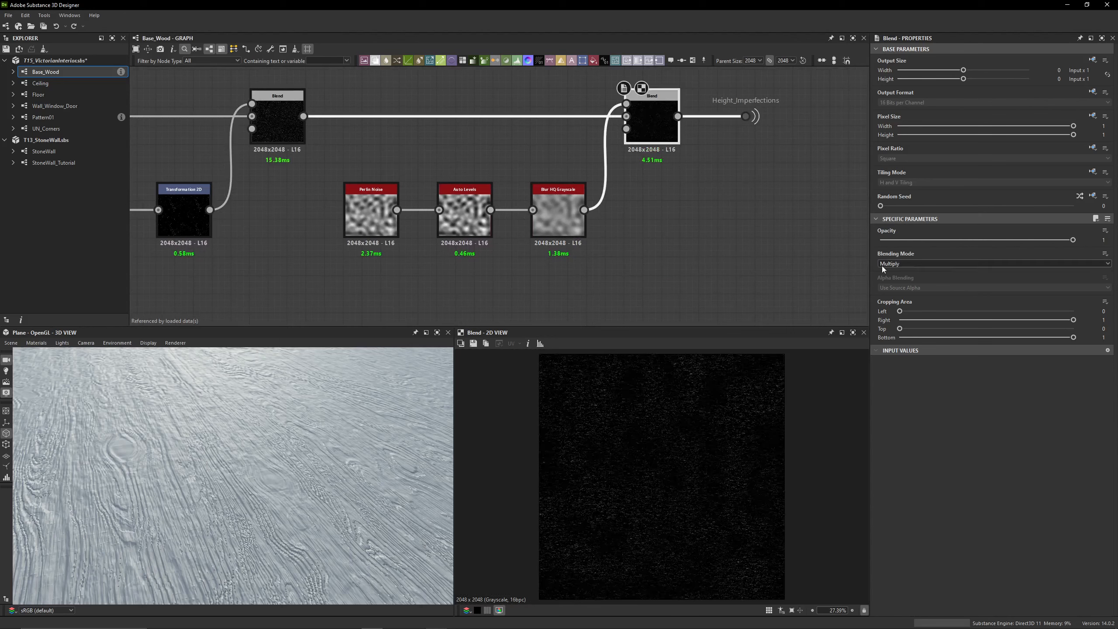
double_click(368, 198)
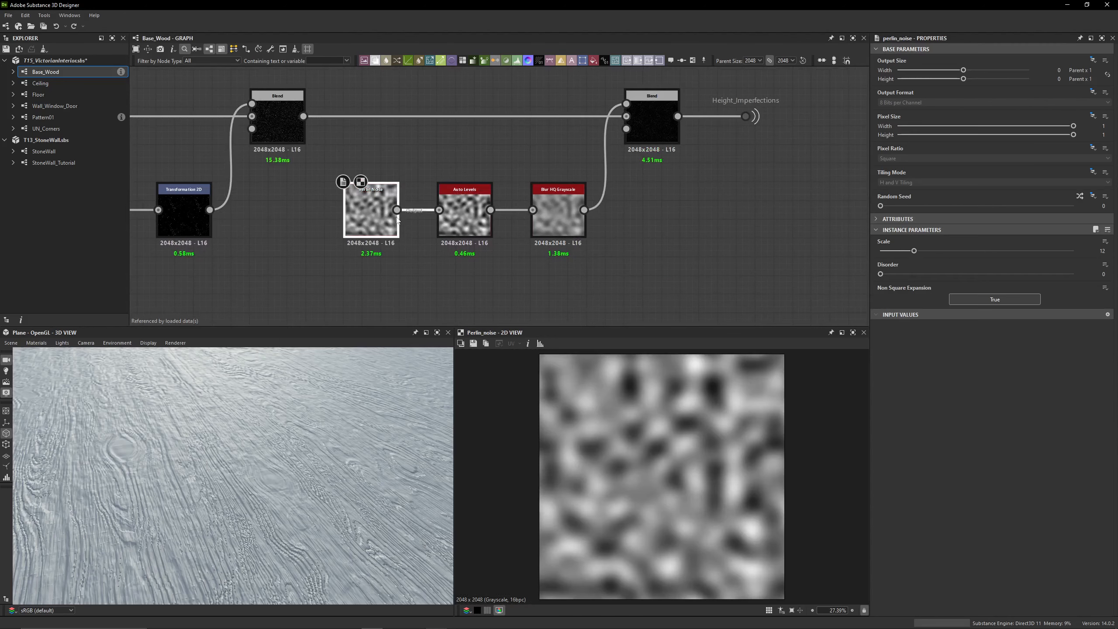
click(477, 220)
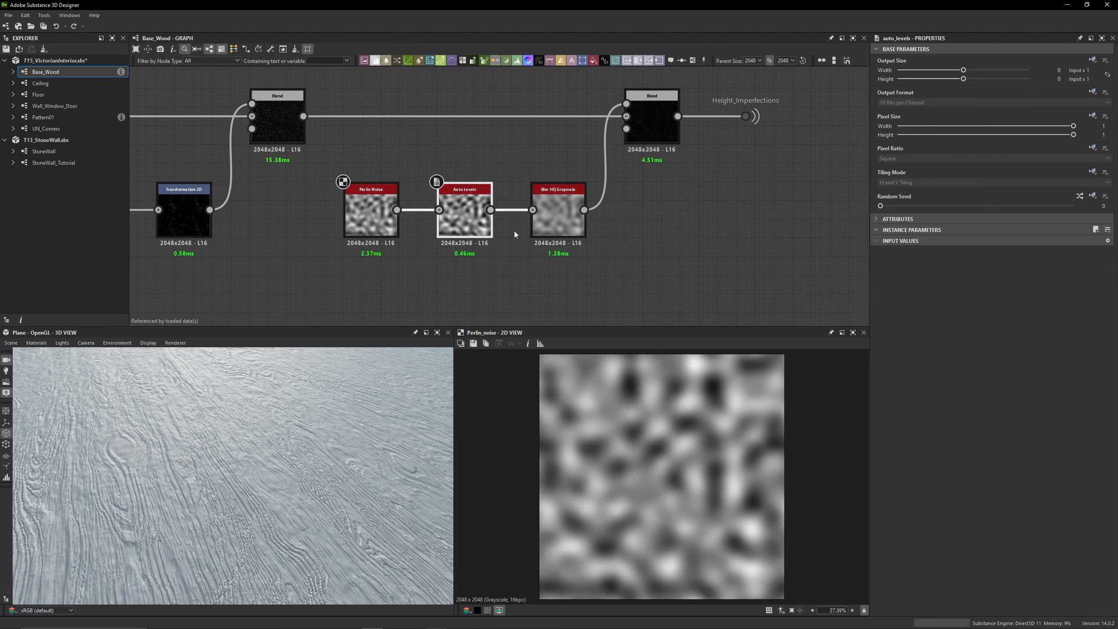
Set the Quality of the Blur HQ Grayscale after Auto Levels to 1 and compare the Multiply Blend with the preceding Blend
double_click(558, 223)
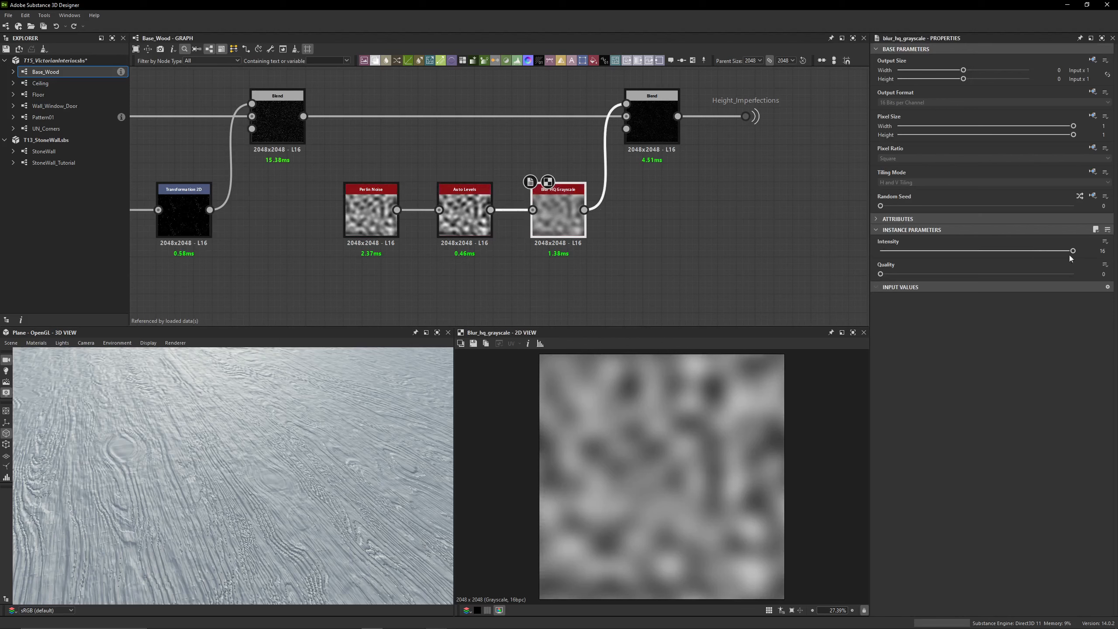
drag(1015, 272, 1081, 273)
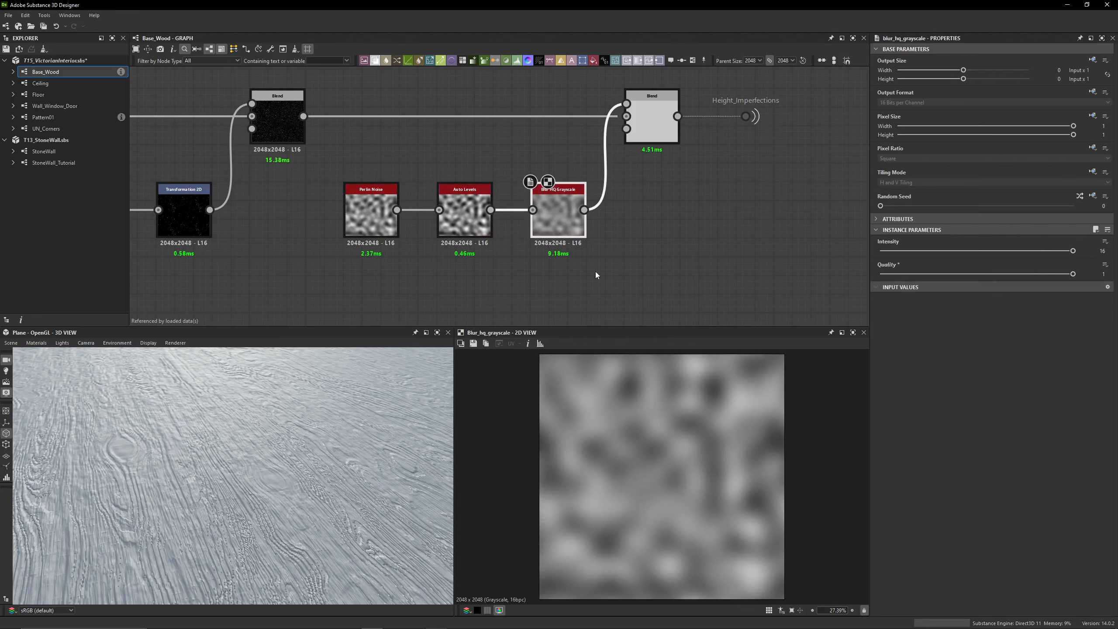
double_click(652, 118)
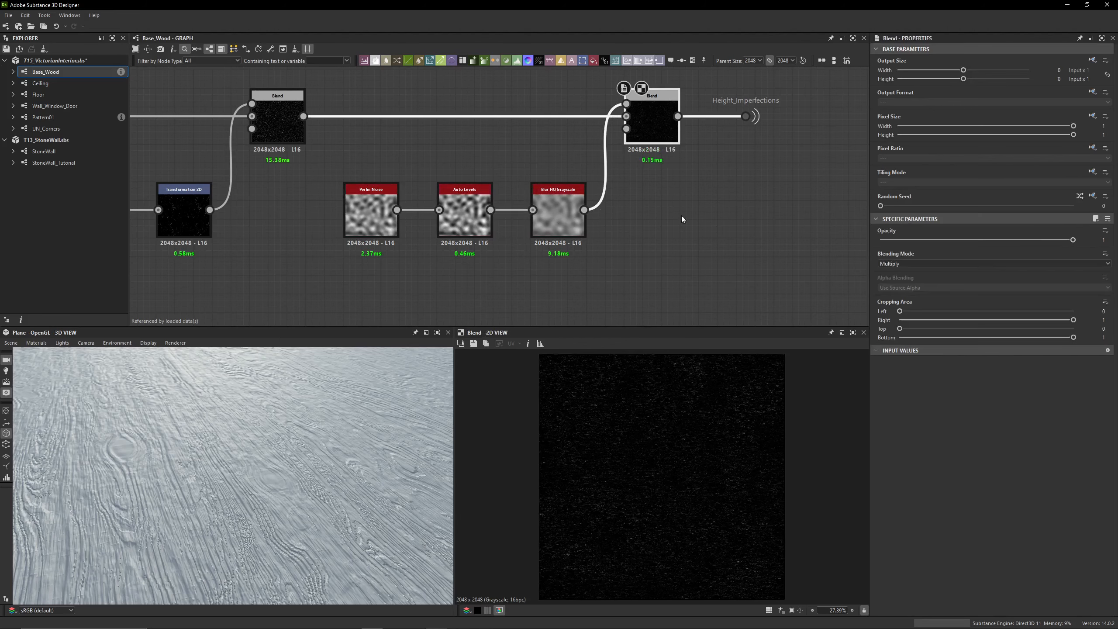
double_click(278, 123)
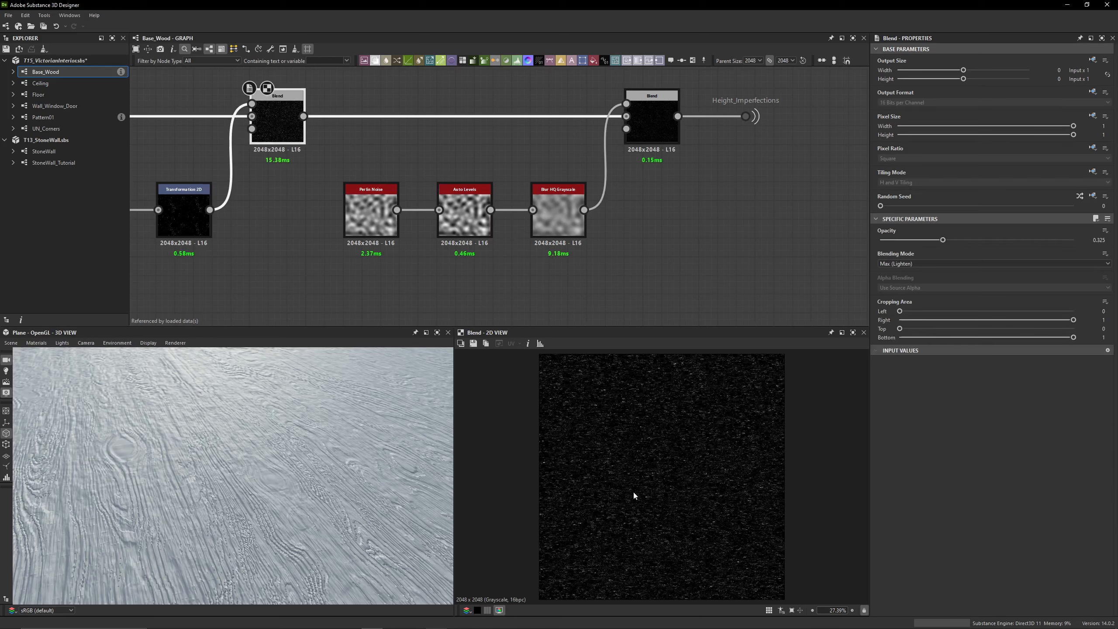
double_click(644, 124)
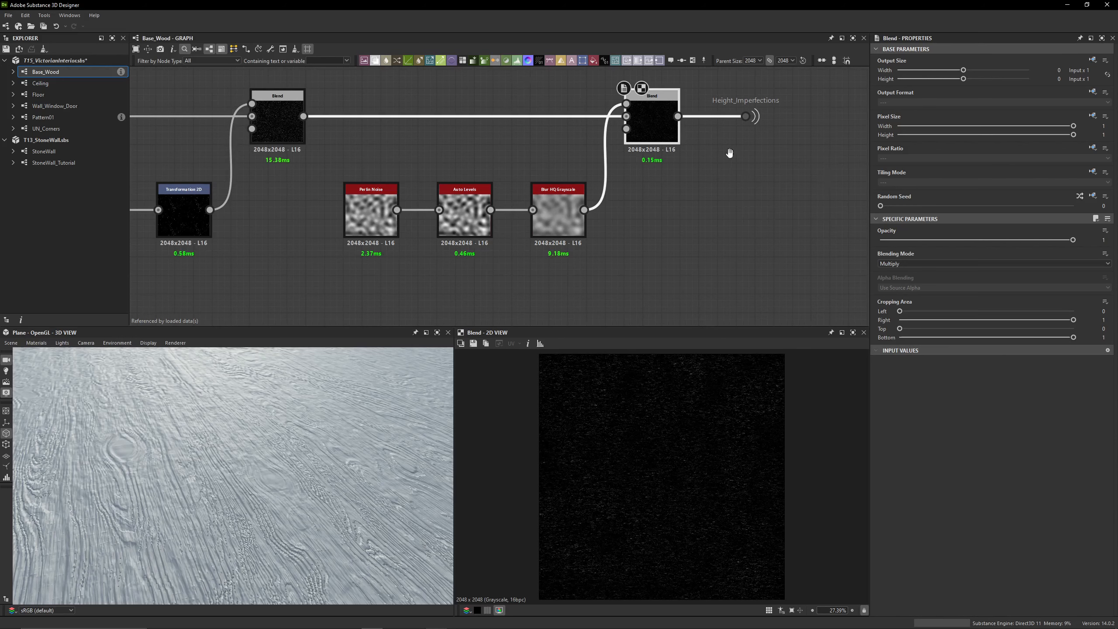
Select the Height_Imperfections portal dot after the Multiply Blend and trace its links to the framed, disabled Blend
middle_drag(729, 153, 535, 242)
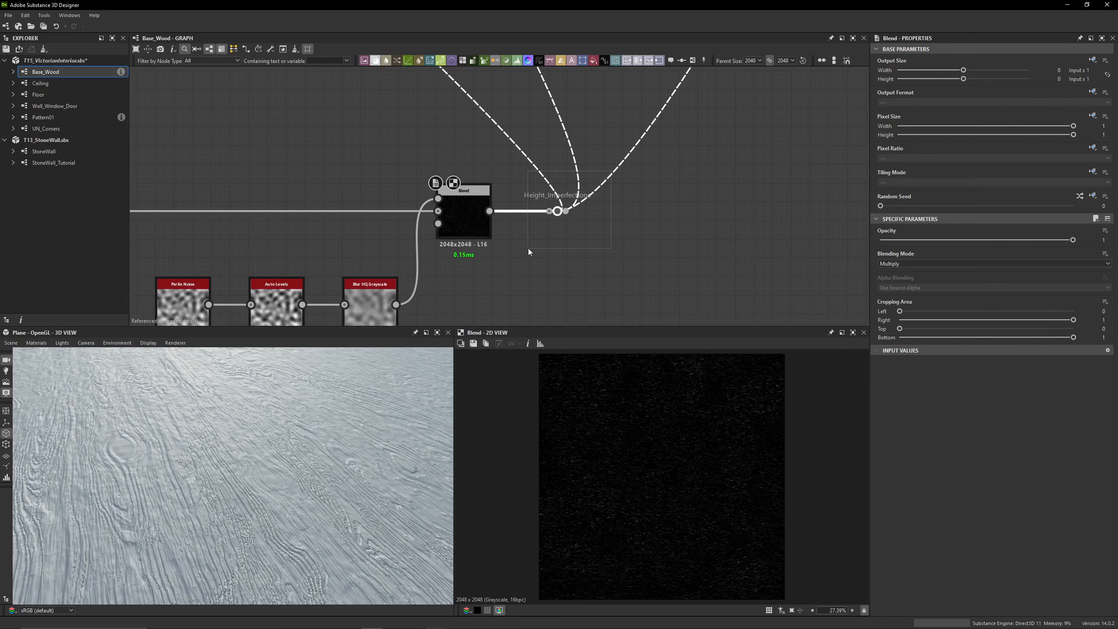
drag(528, 248, 527, 249)
scroll(572, 233, up, 4)
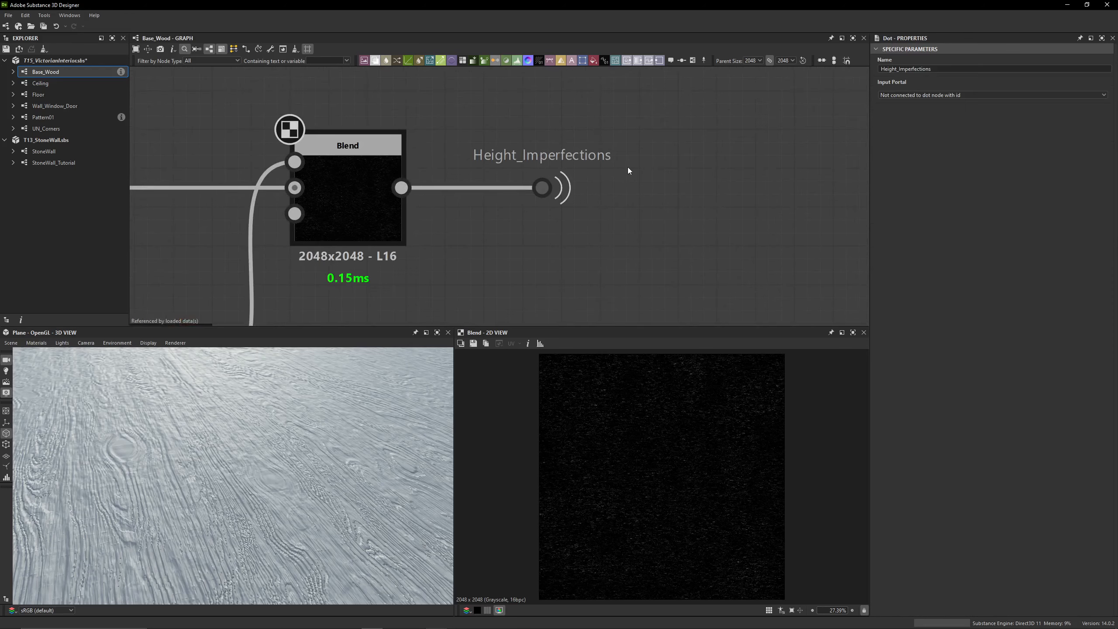
scroll(506, 237, down, 4)
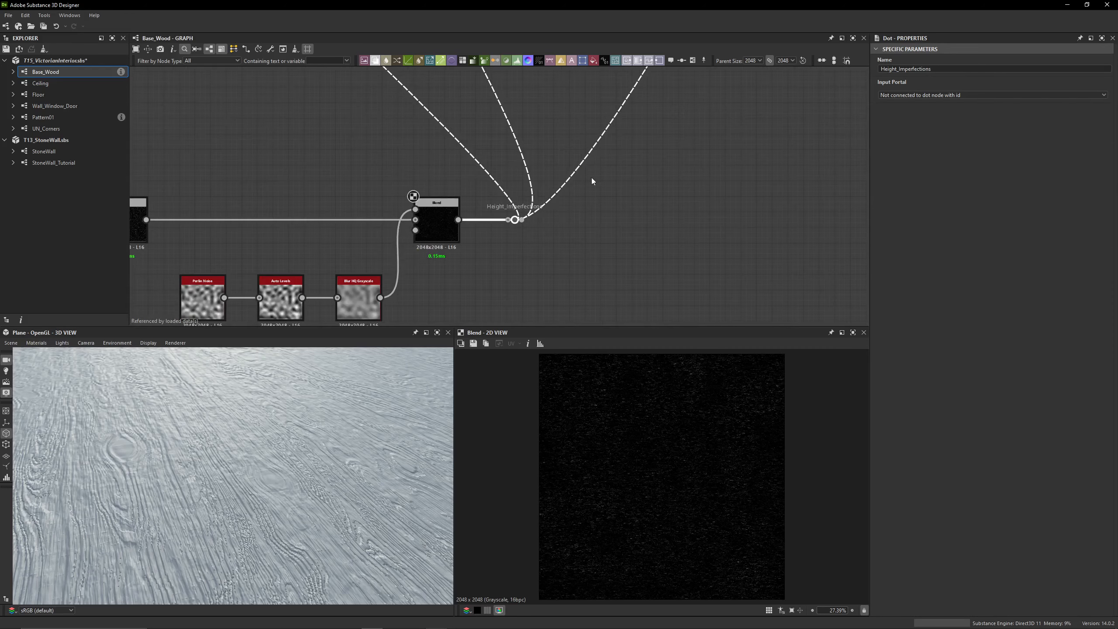
scroll(504, 261, down, 5)
middle_drag(532, 181, 474, 142)
scroll(479, 139, up, 8)
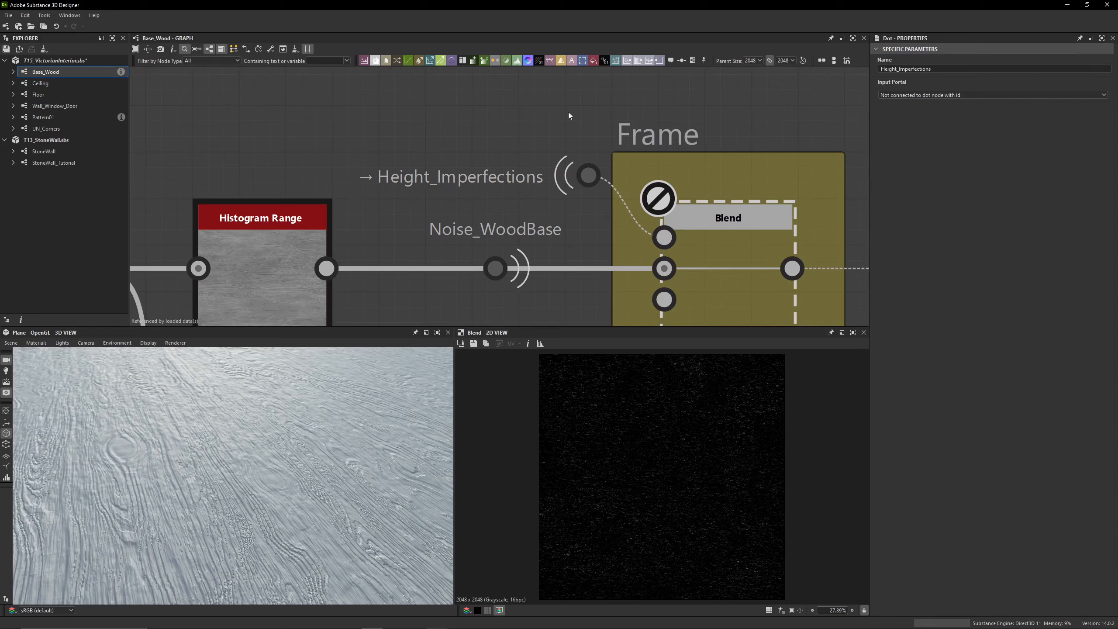
Check the Input Portal choices of the Height_Imperfections dot and enable the framed Subtract Blend in the height chain
click(905, 102)
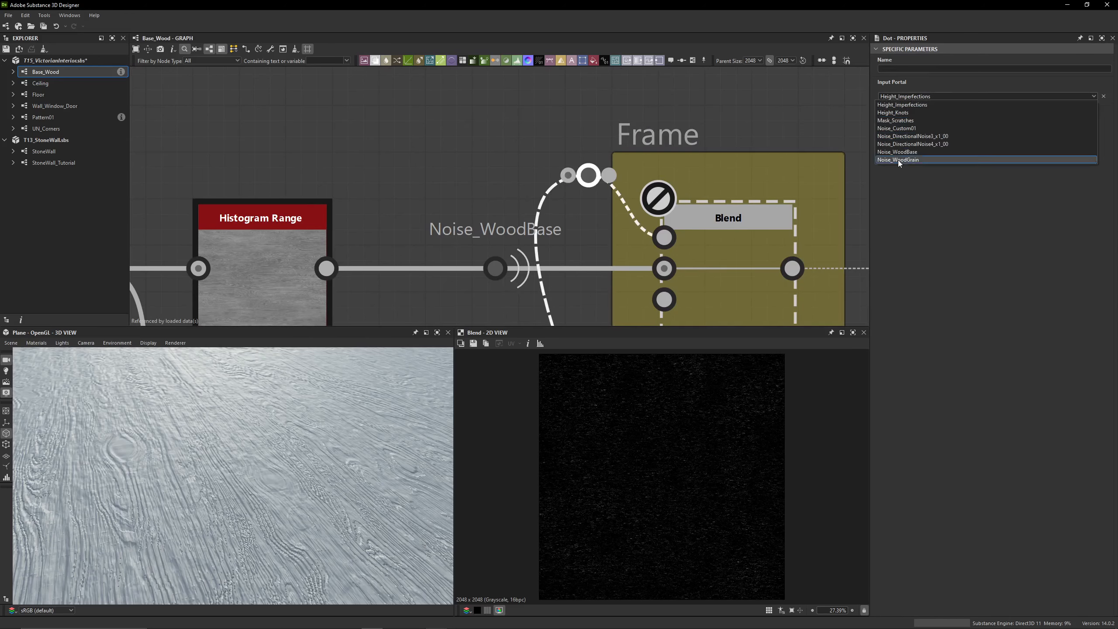
click(506, 136)
middle_drag(701, 241, 567, 138)
scroll(567, 139, down, 2)
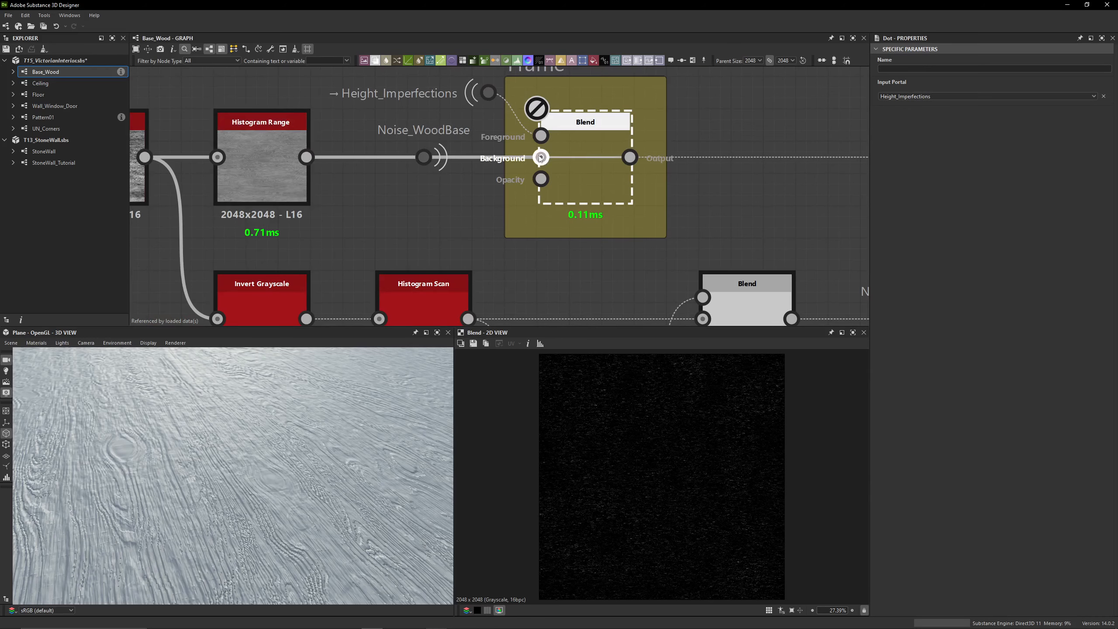
double_click(585, 155)
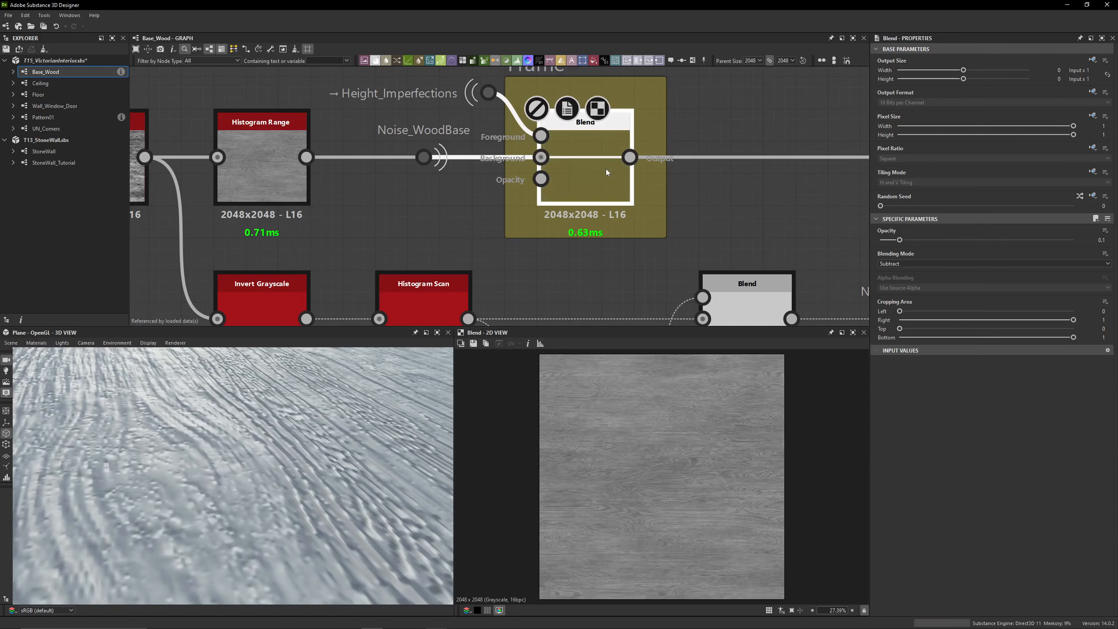
scroll(428, 169, down, 2)
scroll(428, 169, down, 2)
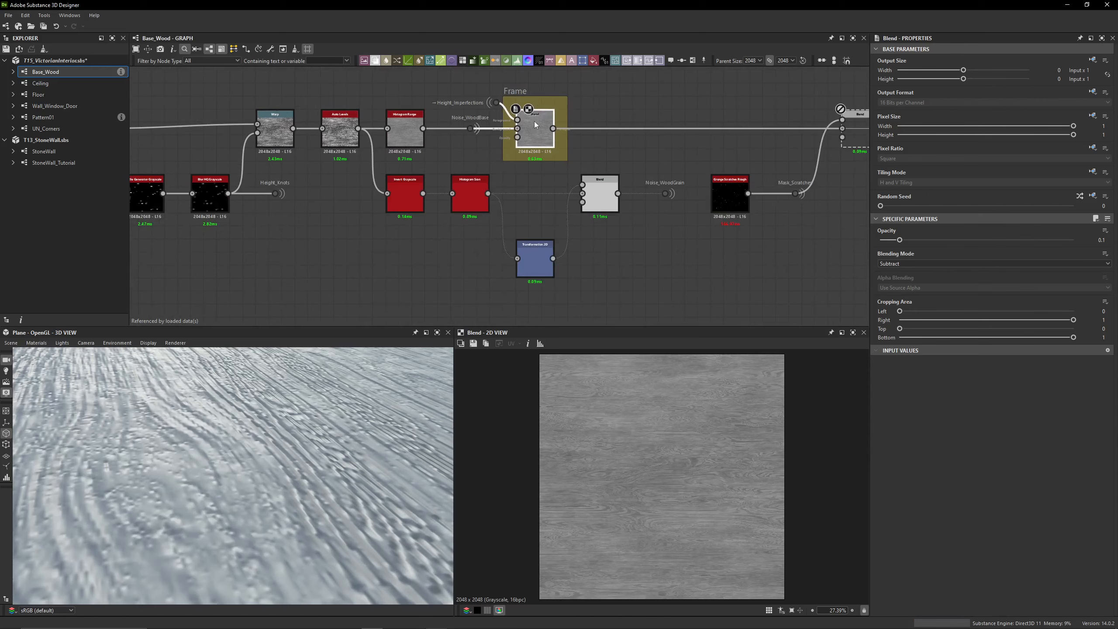
Preview the Auto Levels, Invert Grayscale and Histogram Scan nodes at the start of the wood grain branch
scroll(362, 195, up, 3)
double_click(404, 194)
double_click(340, 85)
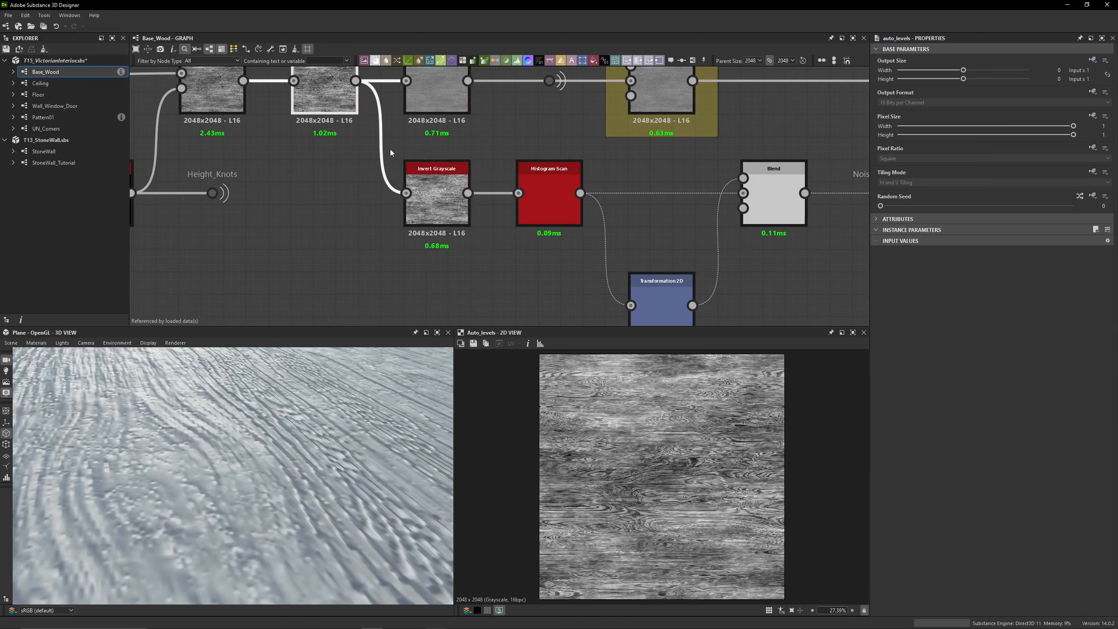
middle_drag(339, 84, 350, 119)
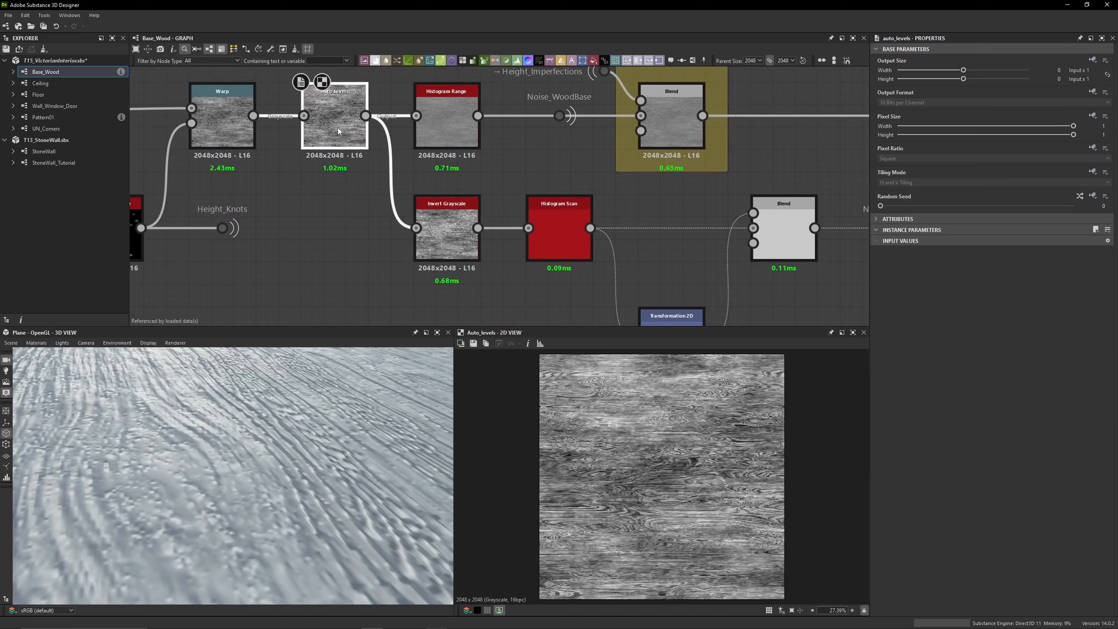
double_click(447, 229)
middle_drag(502, 216, 428, 189)
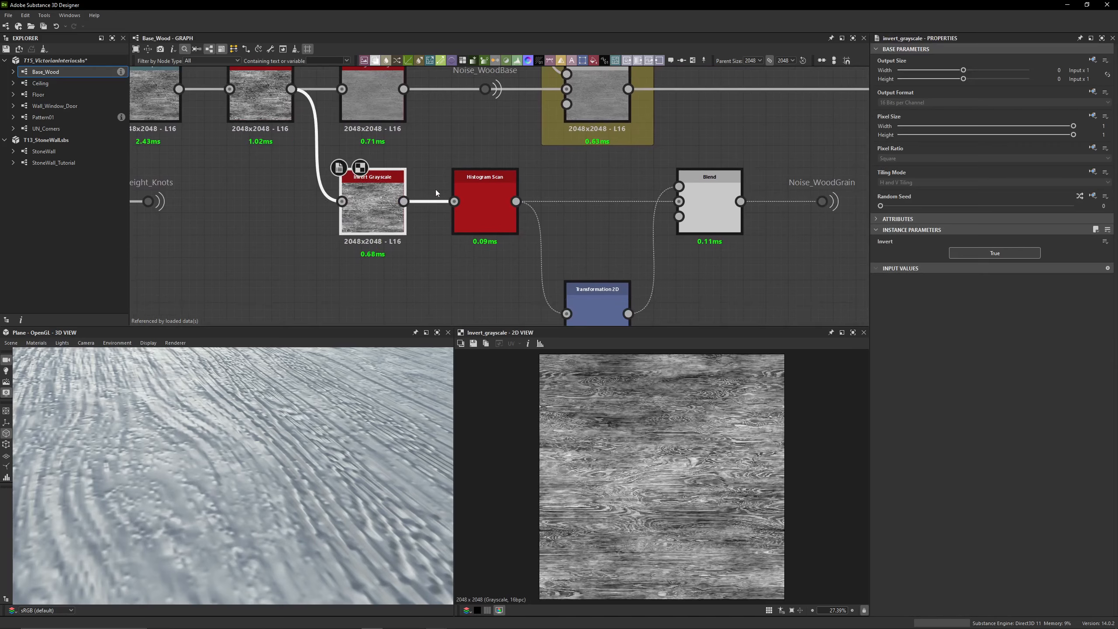
double_click(477, 205)
scroll(613, 447, up, 2)
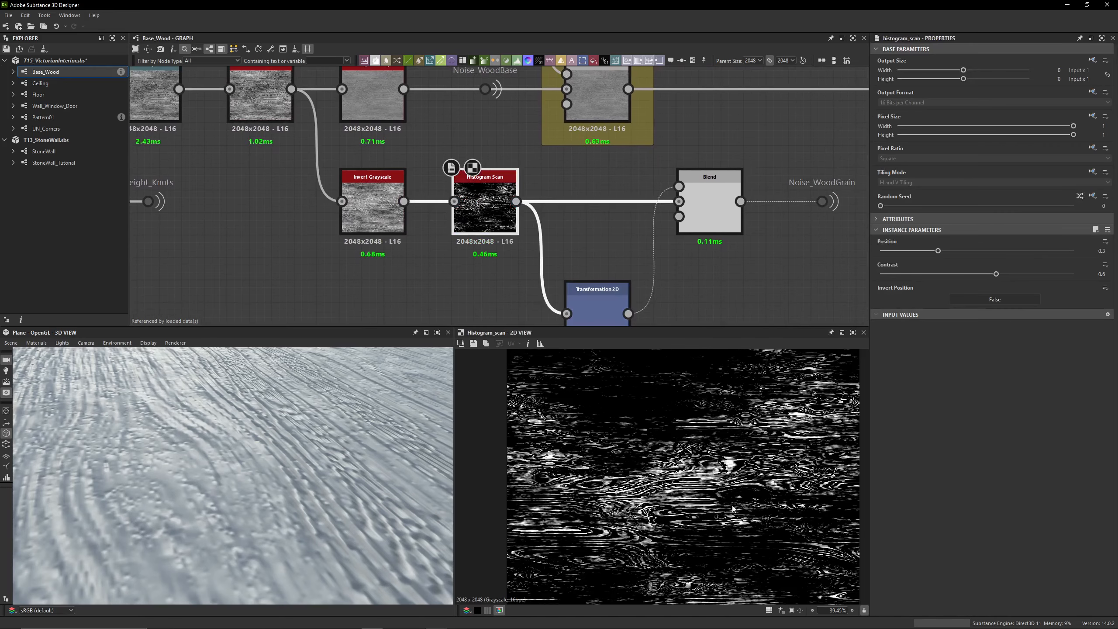
middle_drag(733, 509, 670, 480)
Preview the Transformation 2D after the Histogram Scan and inspect its matrix values
middle_drag(582, 194, 528, 149)
double_click(531, 255)
scroll(620, 461, down, 3)
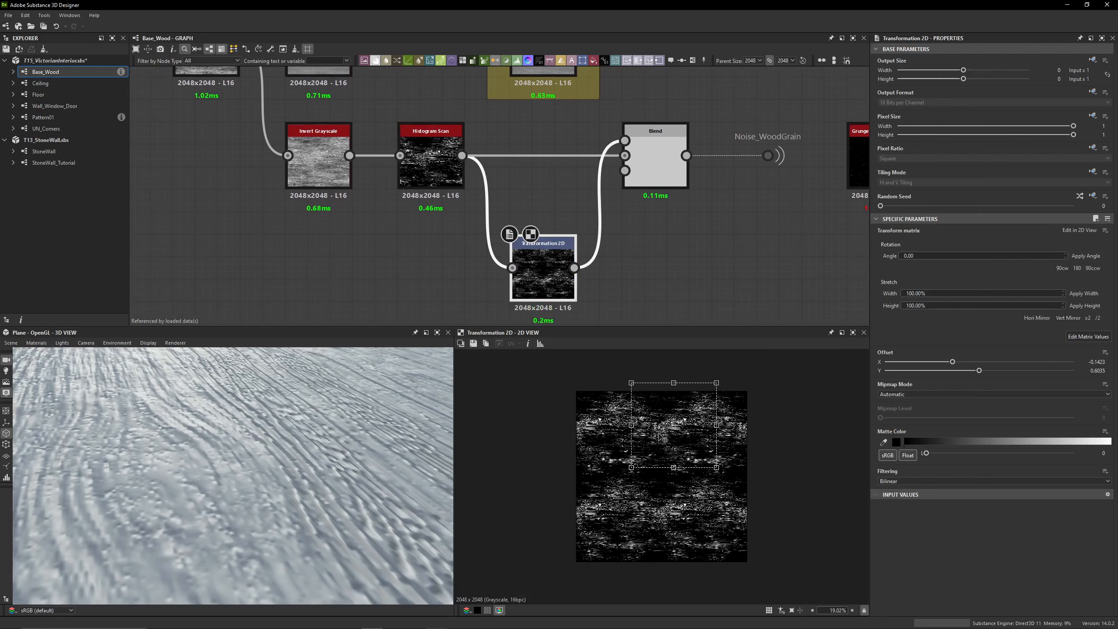
click(1088, 336)
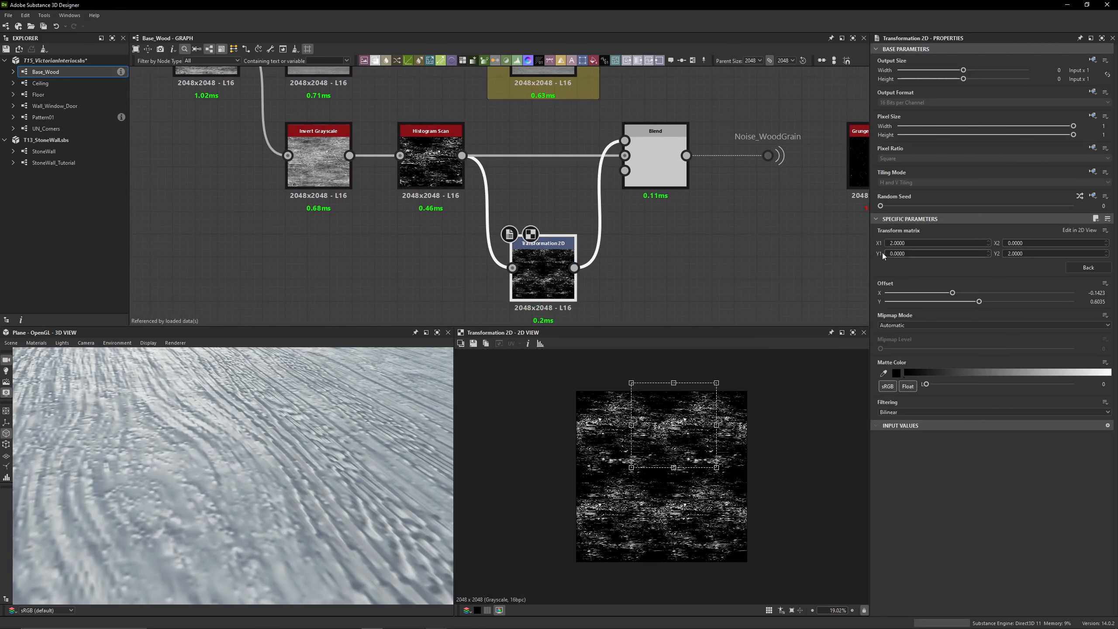
click(1088, 268)
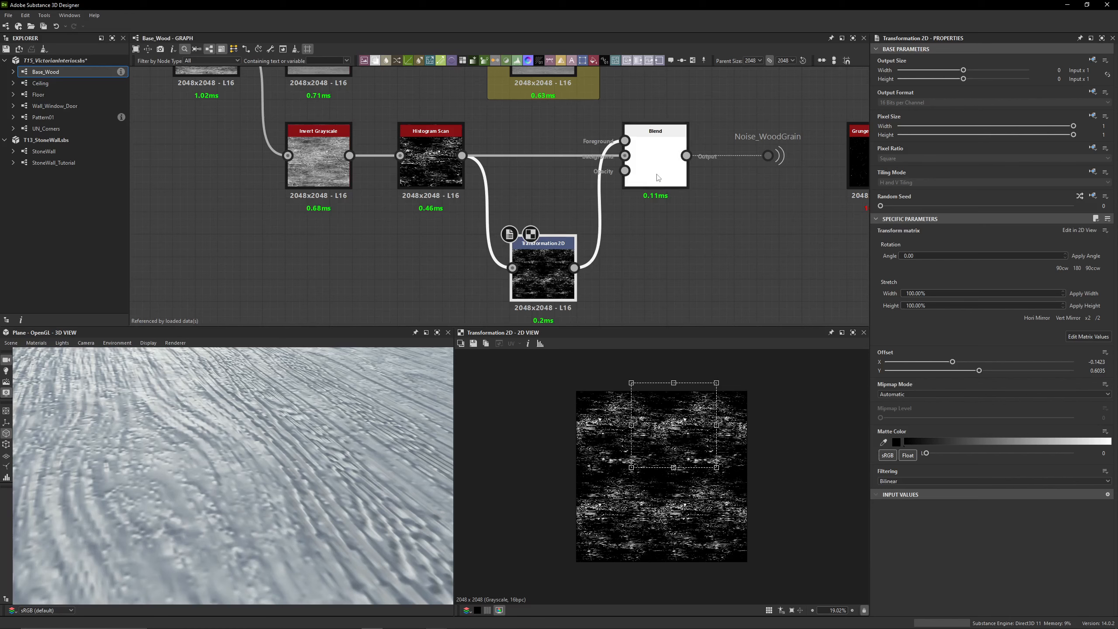
Compare the Max (Lighten) Blend with its Histogram Scan and Transformation 2D inputs, rechecking the transform matrix
click(654, 163)
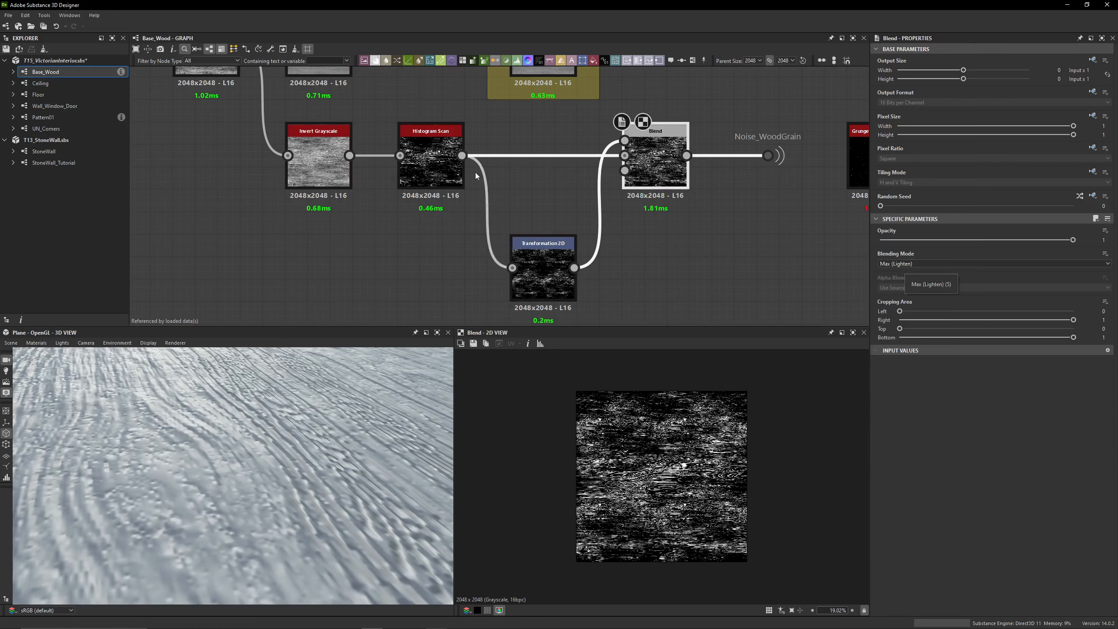
click(427, 164)
click(543, 271)
click(419, 171)
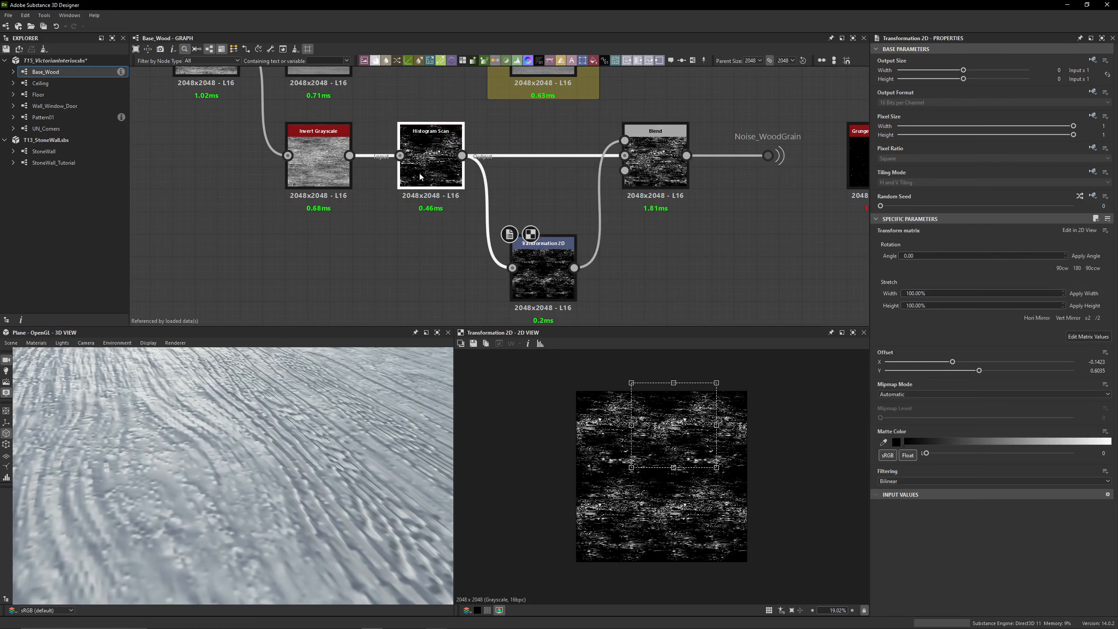
click(543, 271)
click(1081, 337)
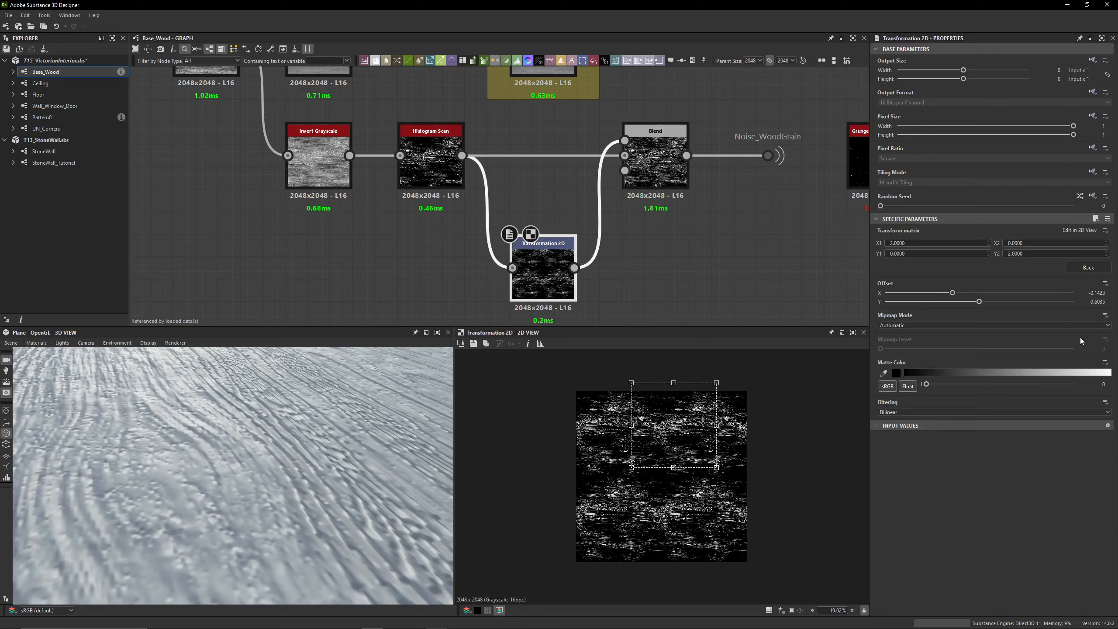
click(1088, 267)
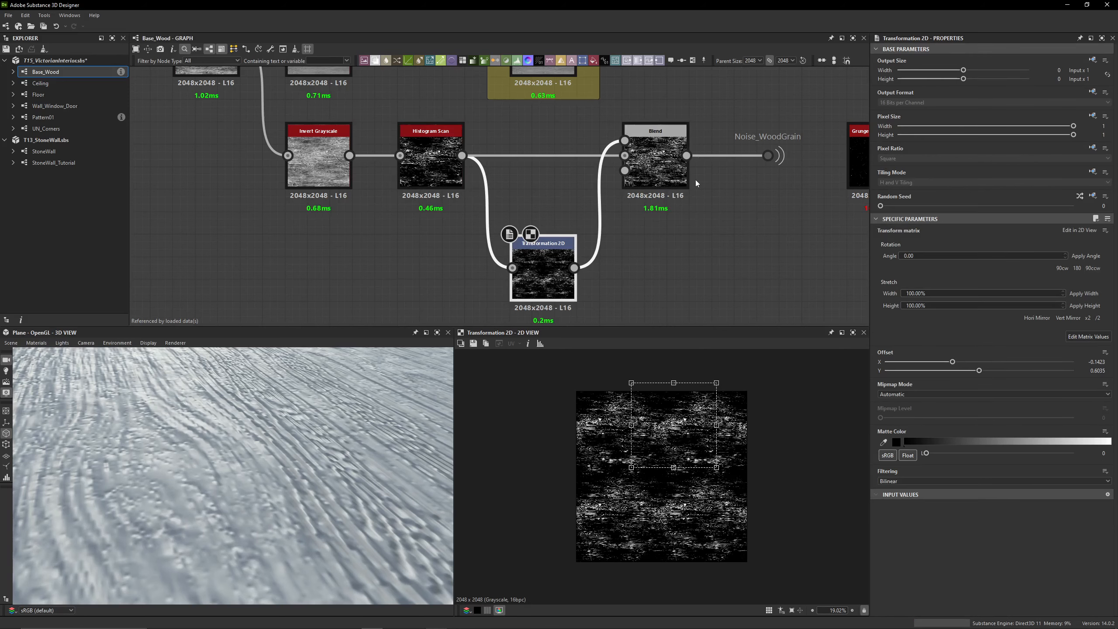
Rotate the Transformation 2D by 180 degrees while previewing the Blend that feeds Noise_WoodGrain
click(678, 176)
click(521, 242)
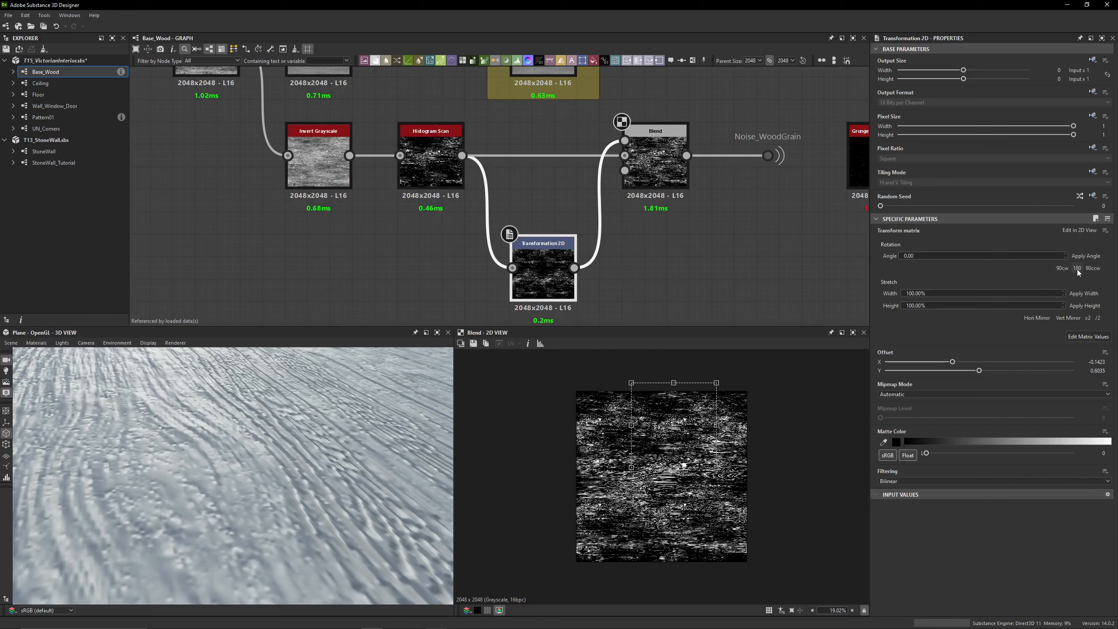
click(1077, 268)
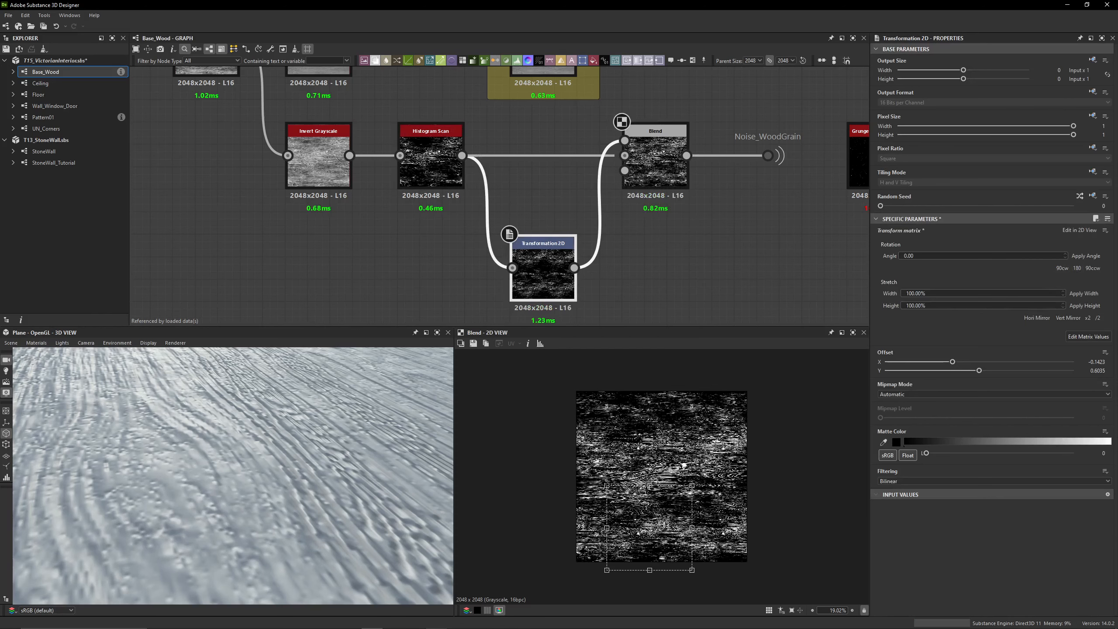
click(658, 208)
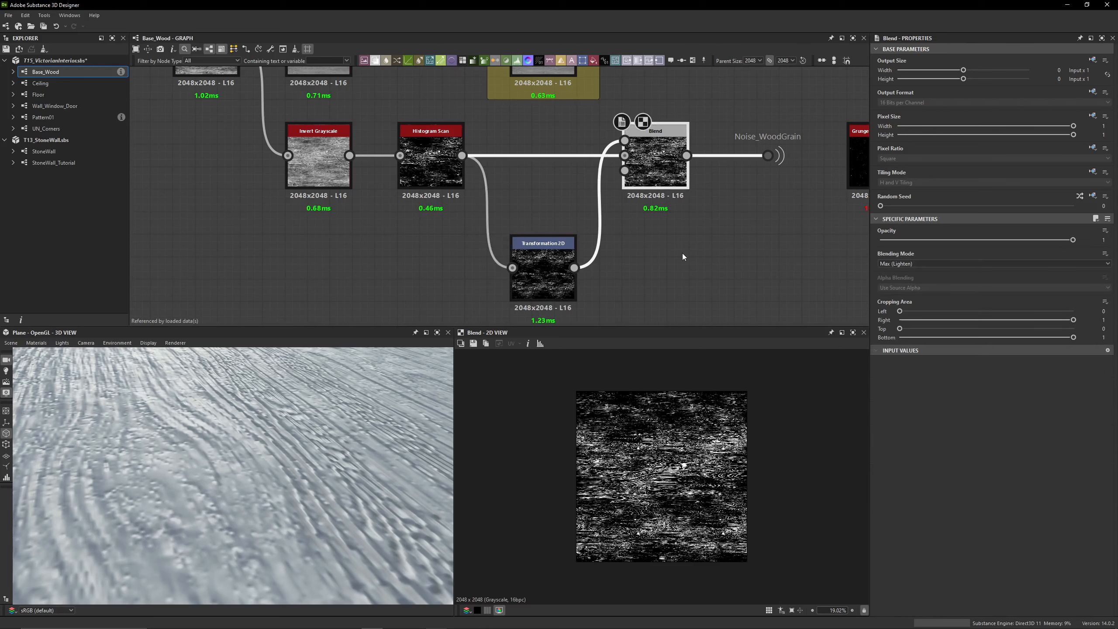
Review the Histogram Scan, the rotated Transformation 2D's matrix values and the resulting wood grain Blend
double_click(431, 174)
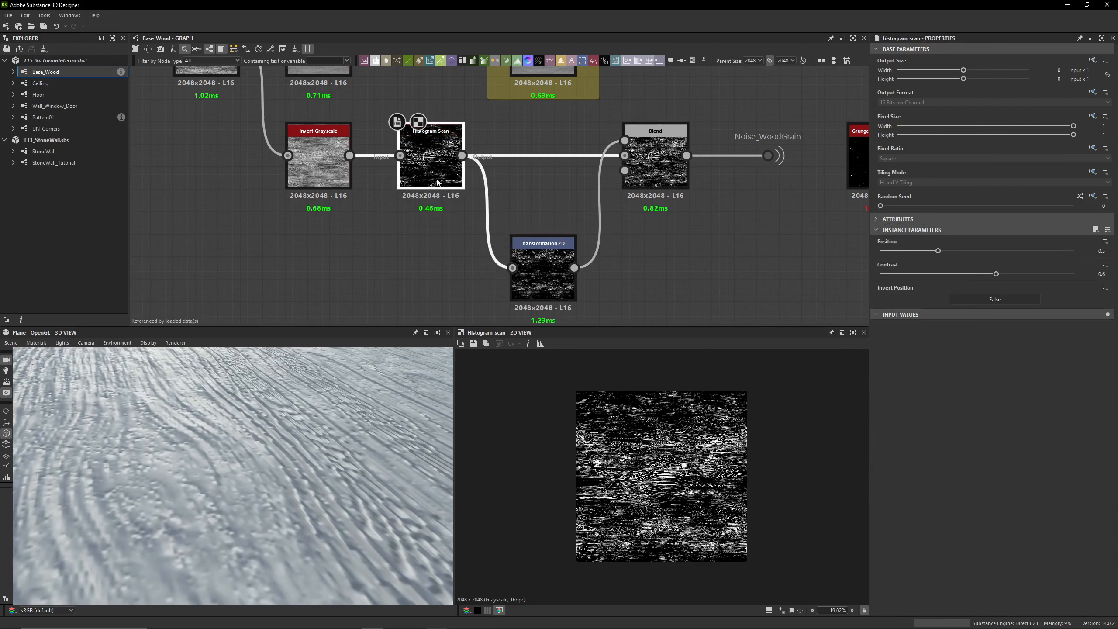
double_click(539, 273)
double_click(675, 171)
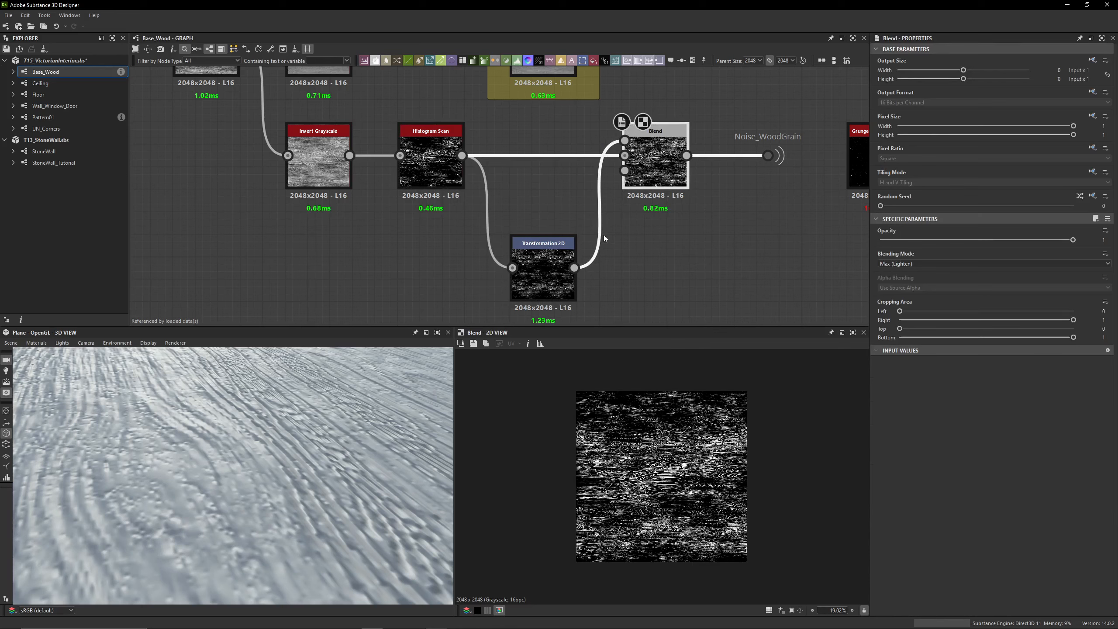
click(543, 264)
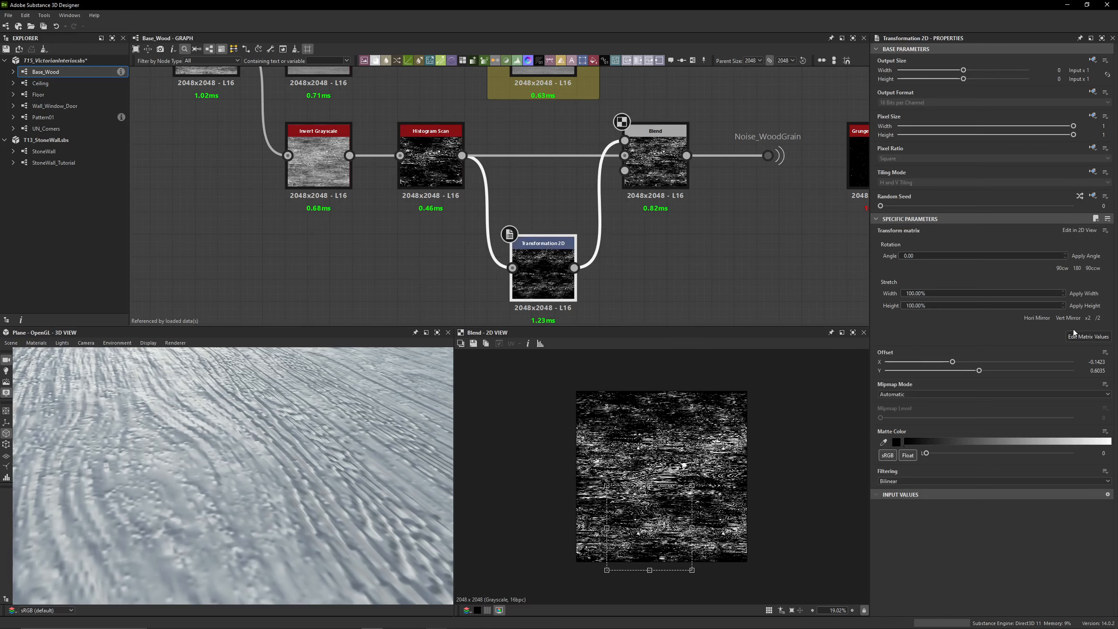
click(1075, 332)
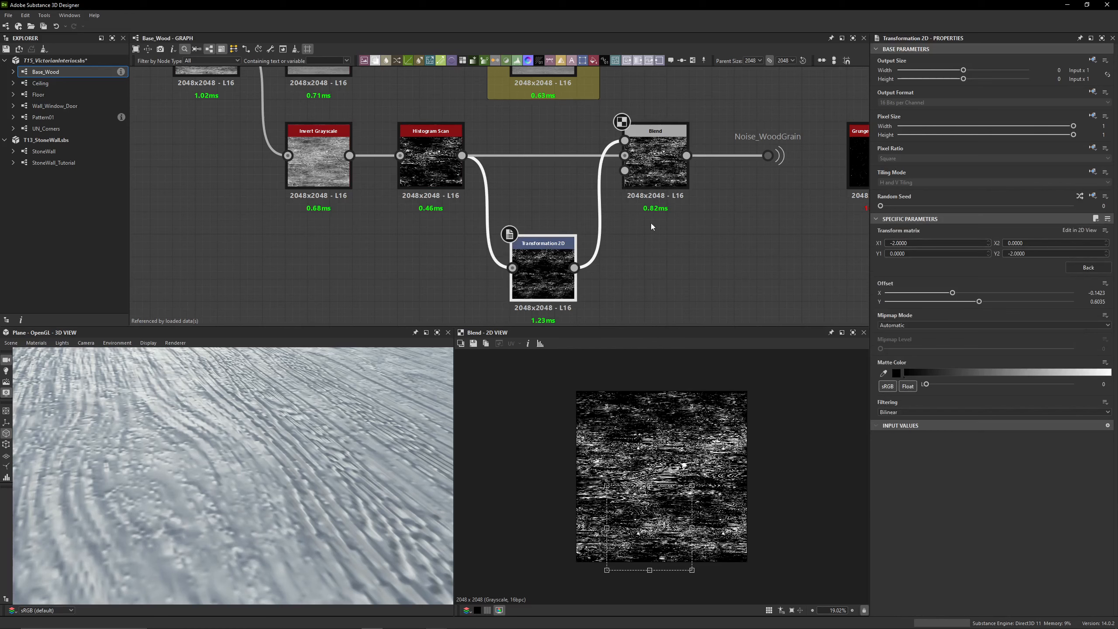
click(656, 163)
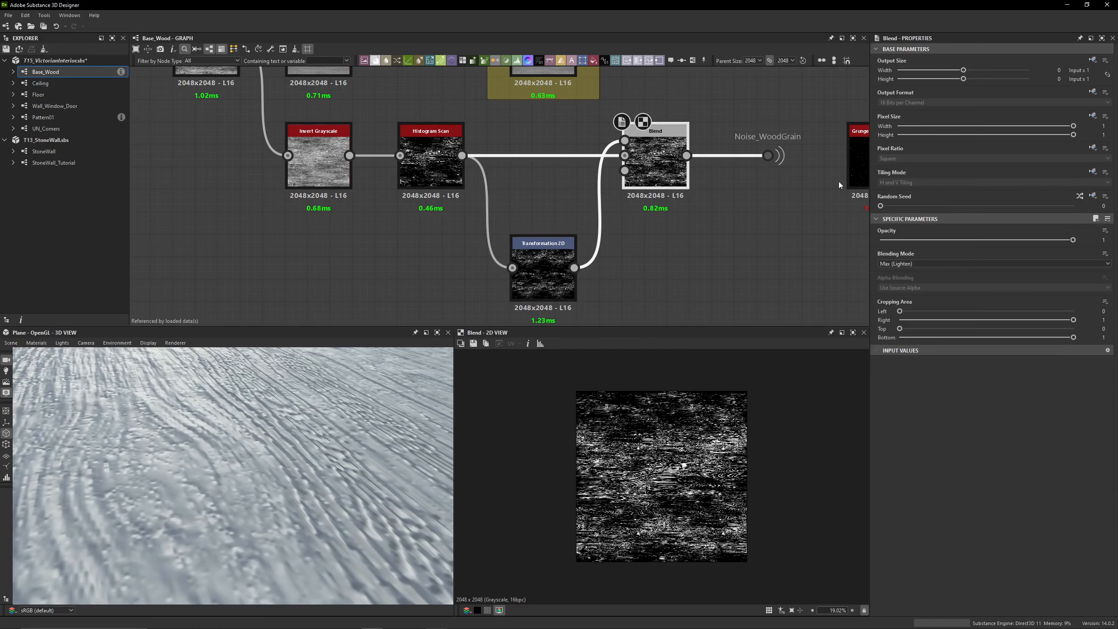
Select the Noise_WoodGrain portal dot after the Blend and trace its link across the graph
middle_drag(776, 187, 679, 215)
click(671, 183)
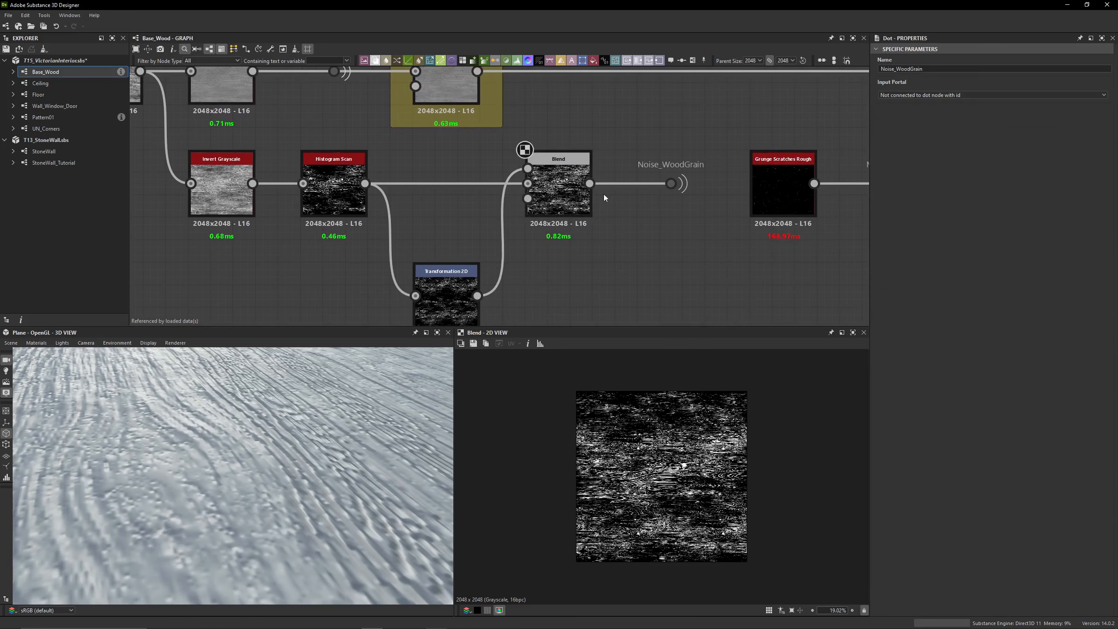
click(573, 205)
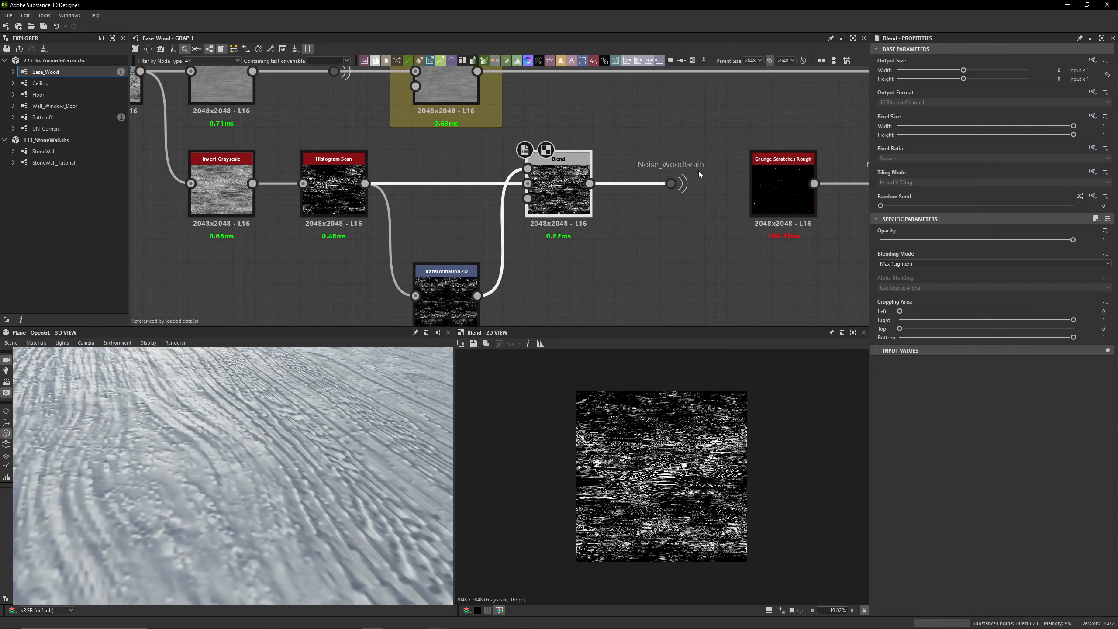
scroll(673, 170, down, 4)
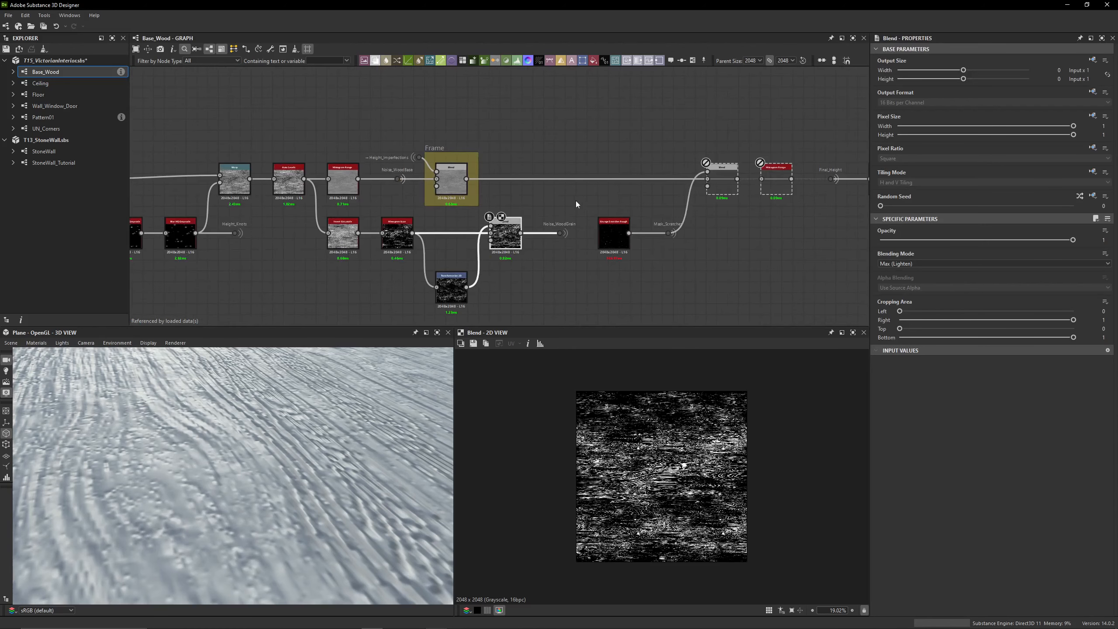
click(560, 233)
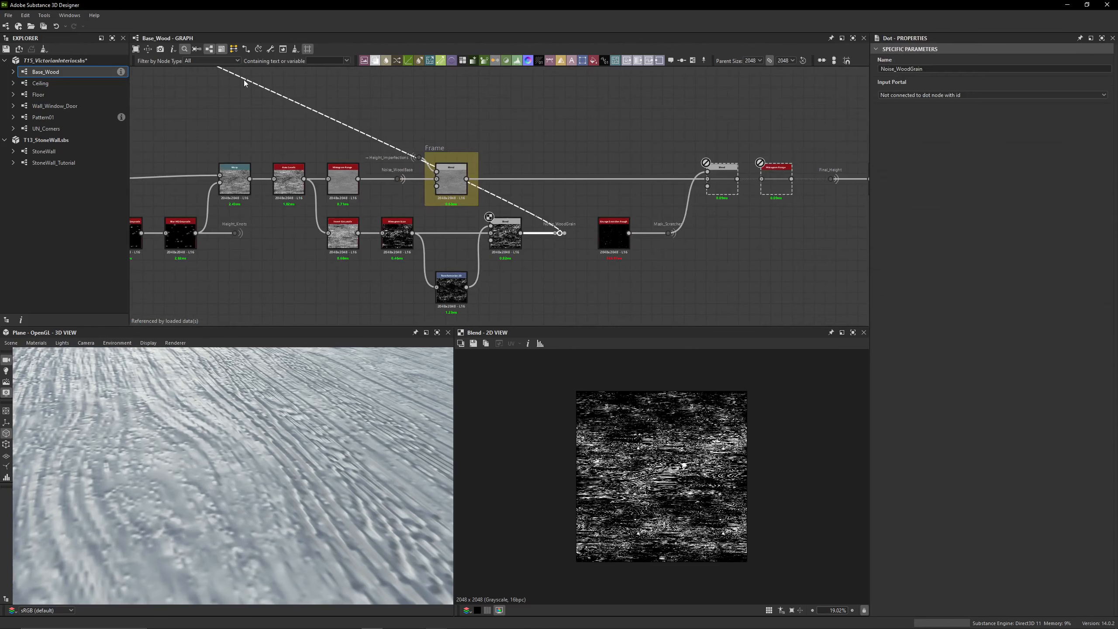
middle_drag(655, 152, 476, 155)
Preview the framed Blend and enable the disabled Blend that takes Mask_Scratches as its foreground
click(268, 160)
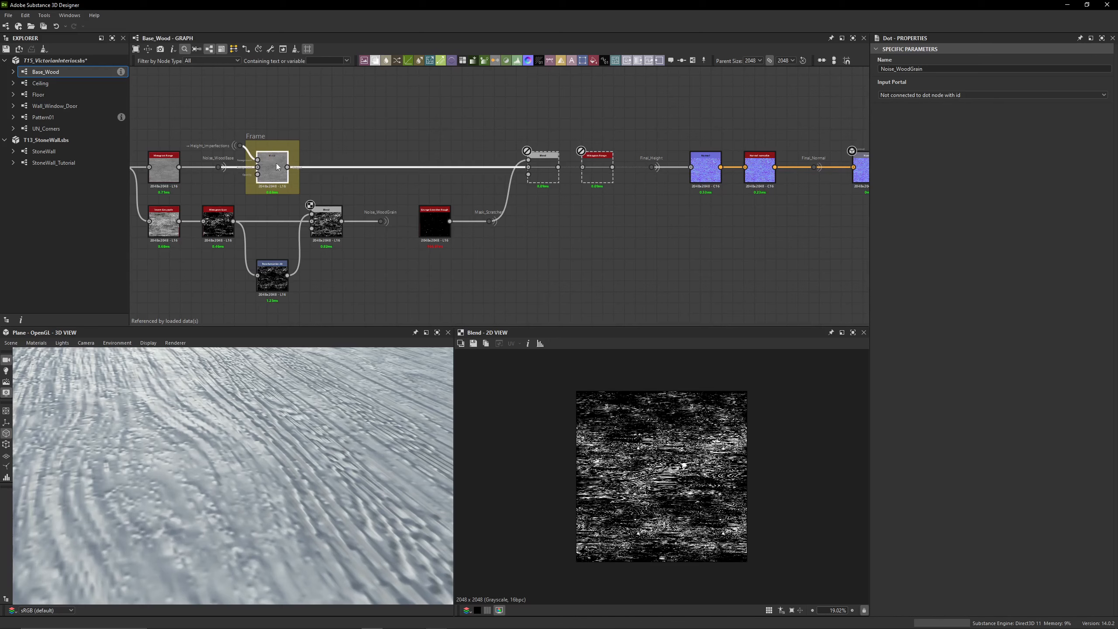
scroll(265, 161, up, 3)
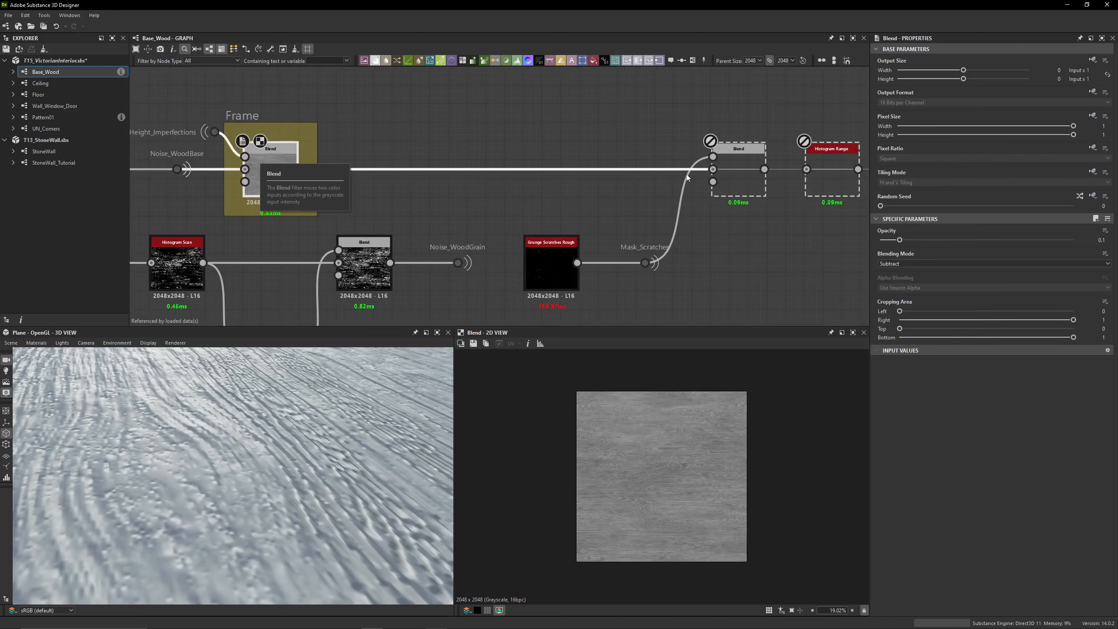
click(729, 174)
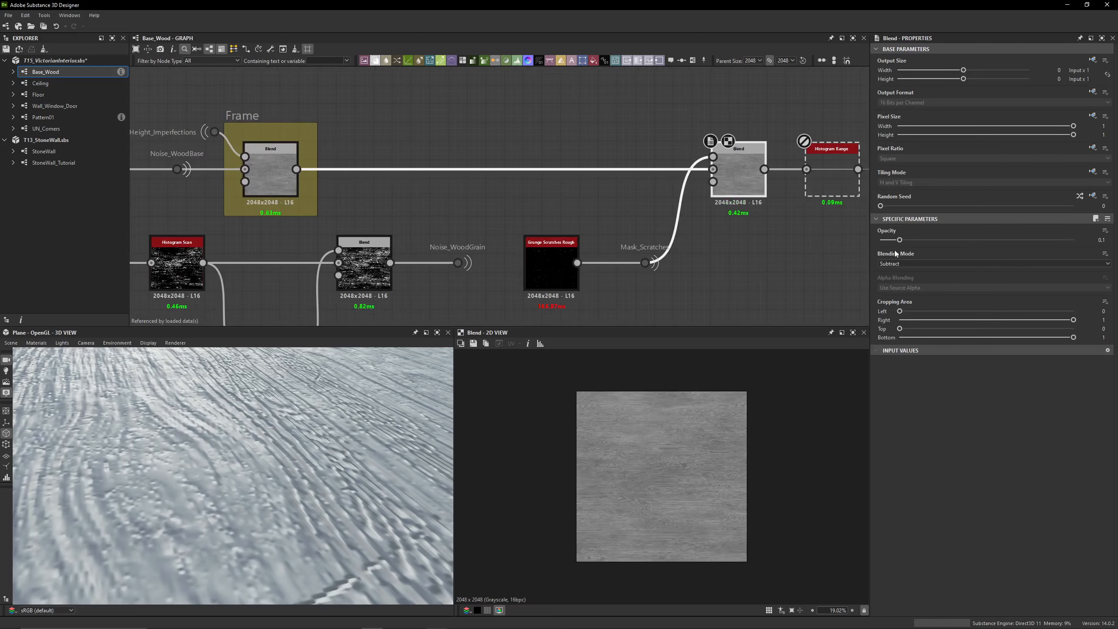
Preview the Grunge Scratches Rough node close up and examine its scratch parameters and Mask_Scratches output
double_click(546, 260)
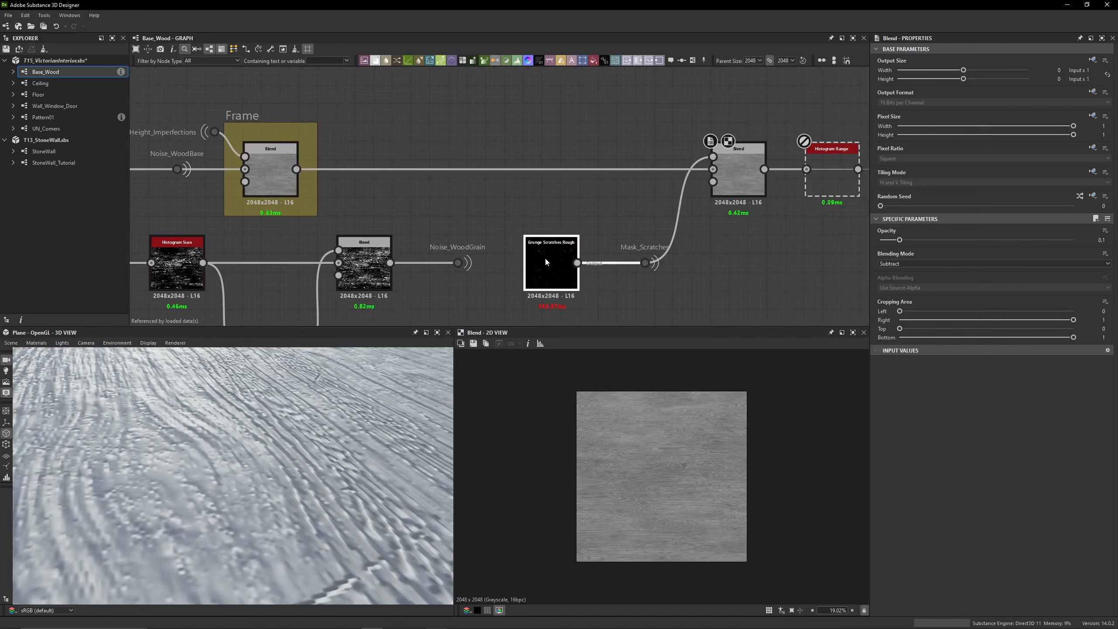
scroll(550, 257, up, 4)
middle_drag(553, 255, 494, 219)
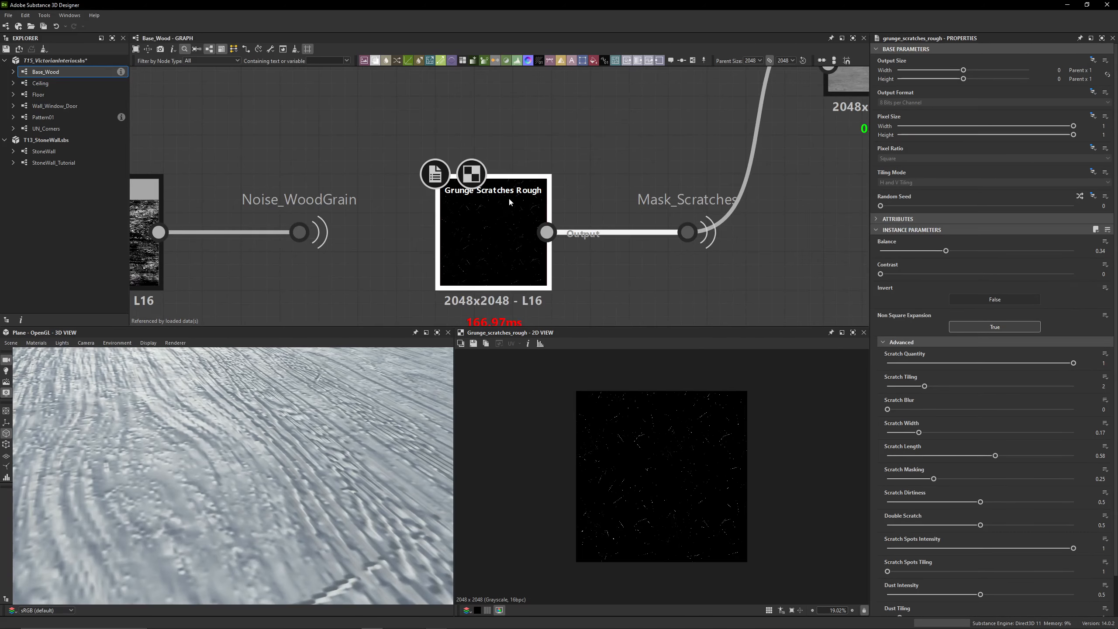
scroll(672, 455, up, 5)
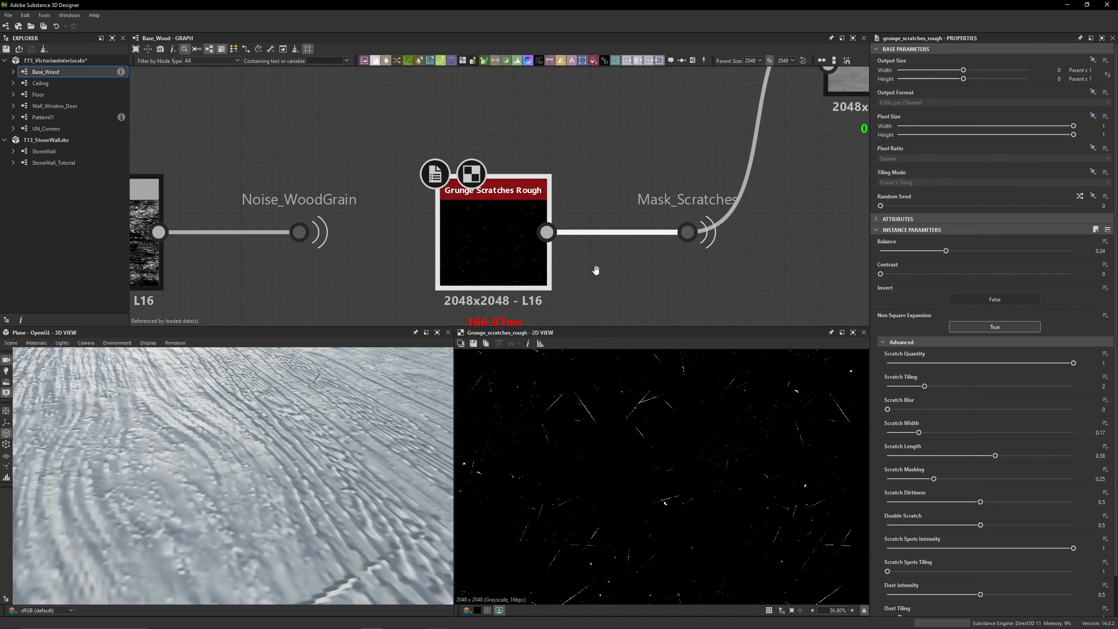
middle_drag(596, 270, 515, 211)
scroll(1022, 378, down, 2)
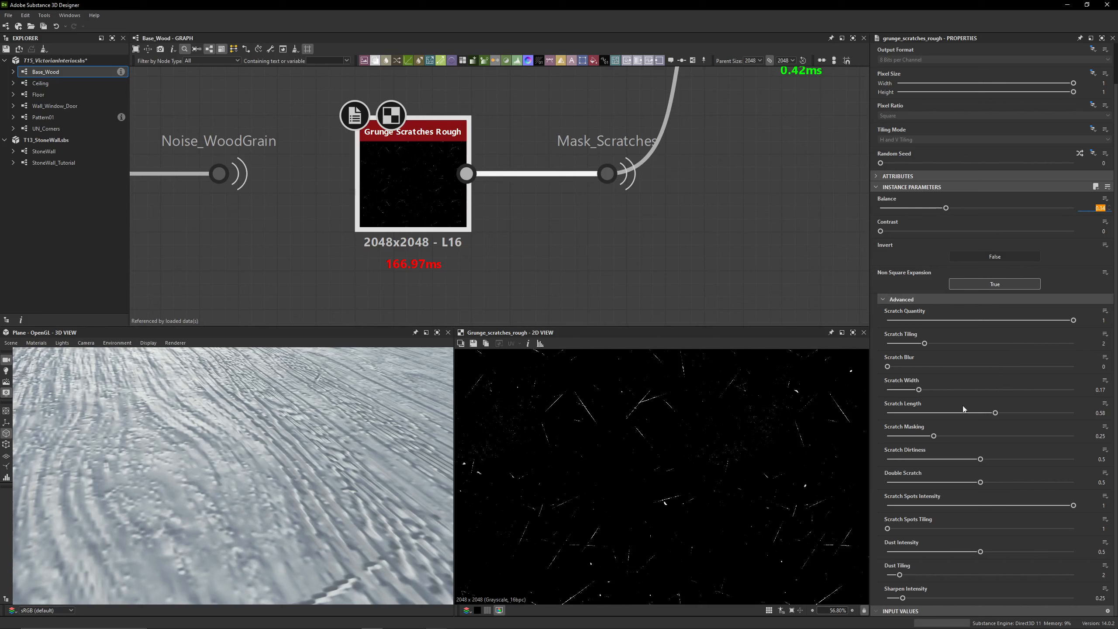
scroll(678, 190, down, 1)
middle_drag(694, 161, 629, 218)
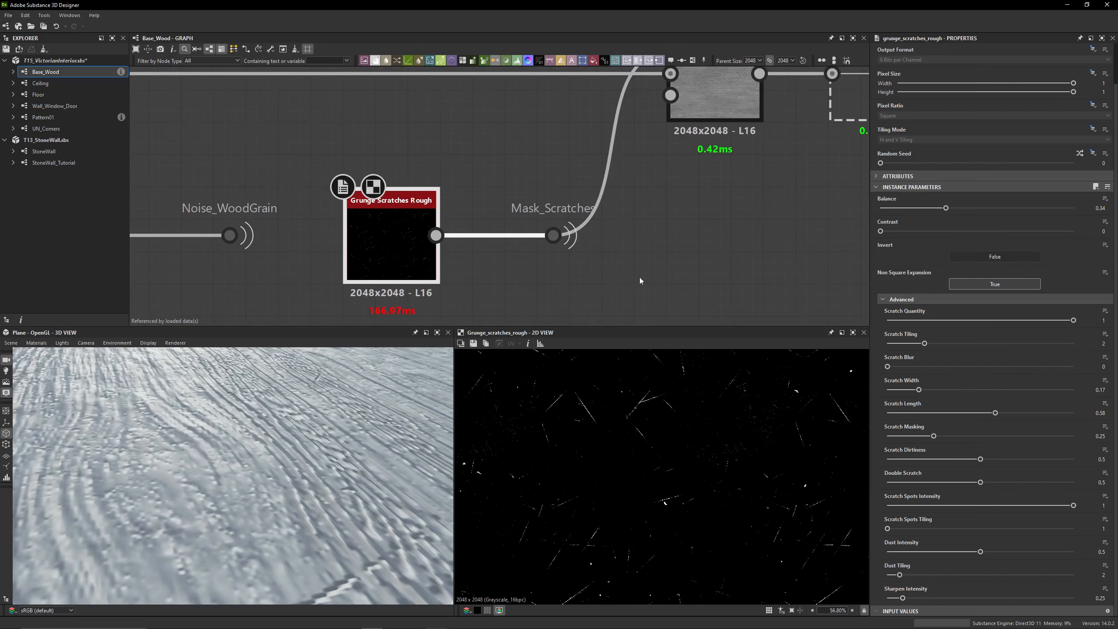
Preview the Blend that subtracts Mask_Scratches from the height and examine the scratches on the wood close up
drag(617, 284, 511, 178)
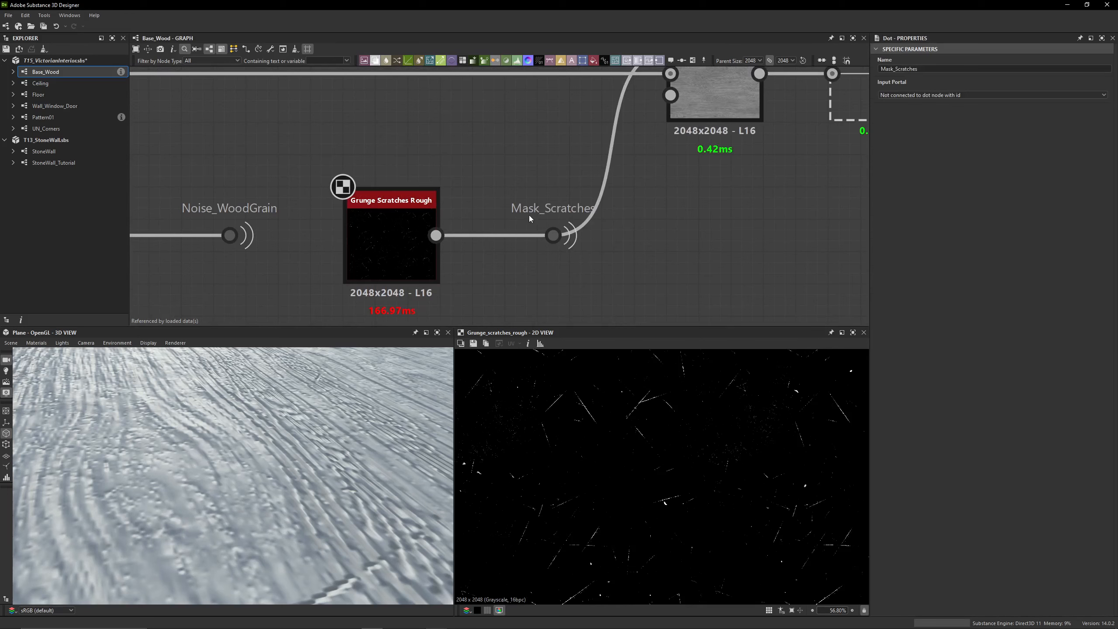
middle_drag(620, 178, 528, 269)
click(633, 150)
scroll(652, 482, up, 3)
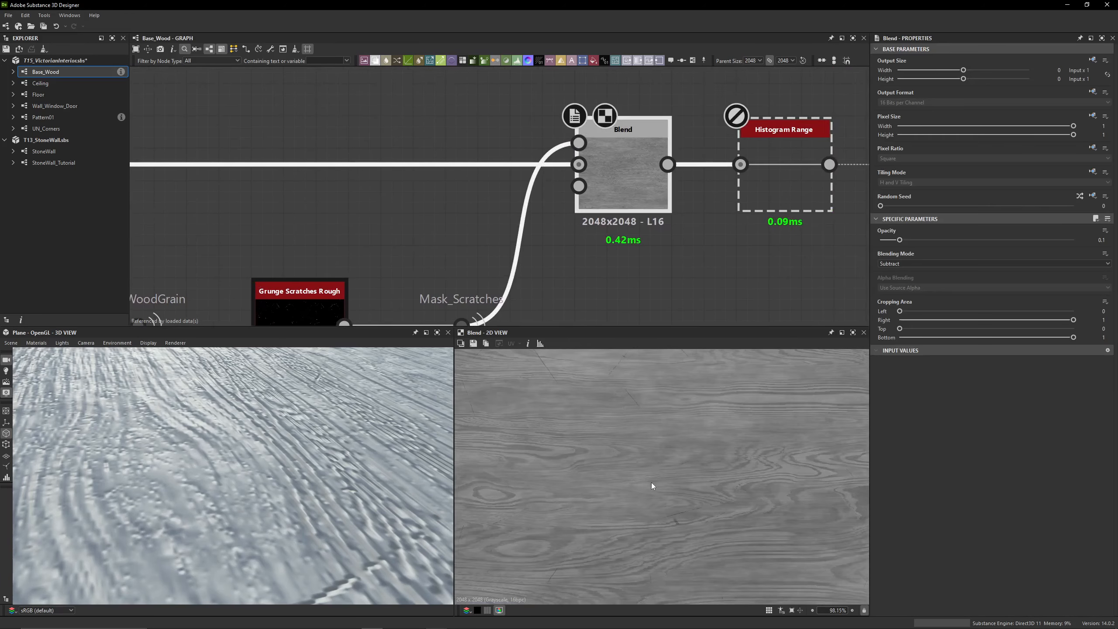
scroll(576, 447, up, 5)
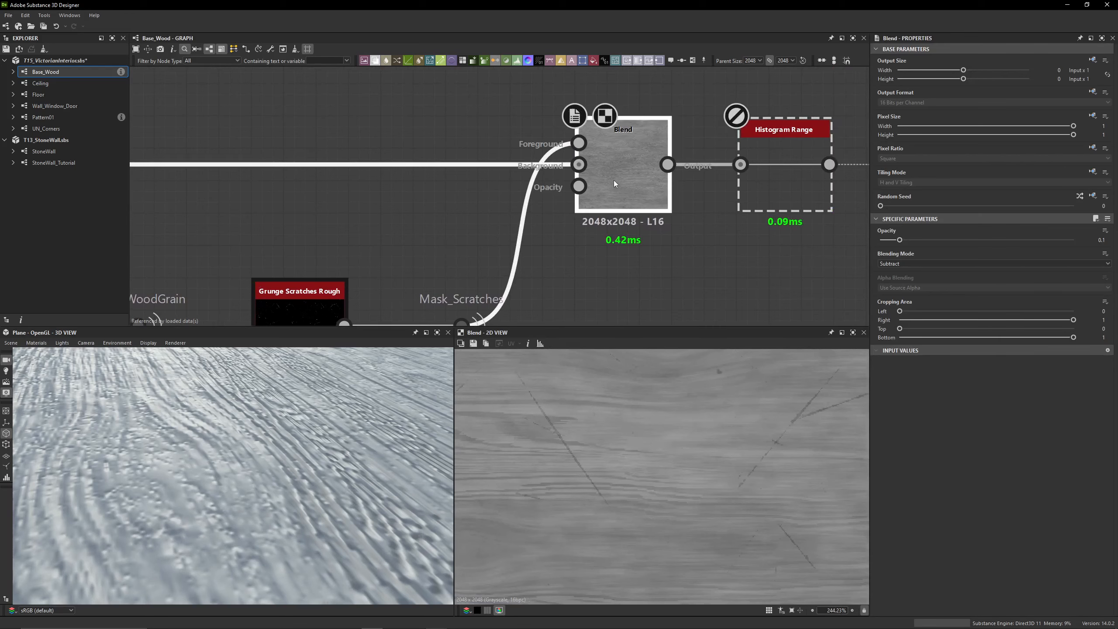
scroll(512, 201, down, 3)
Preview the Grunge Scratches Rough pattern at full extent and close up, and review its advanced scratch parameters
double_click(482, 210)
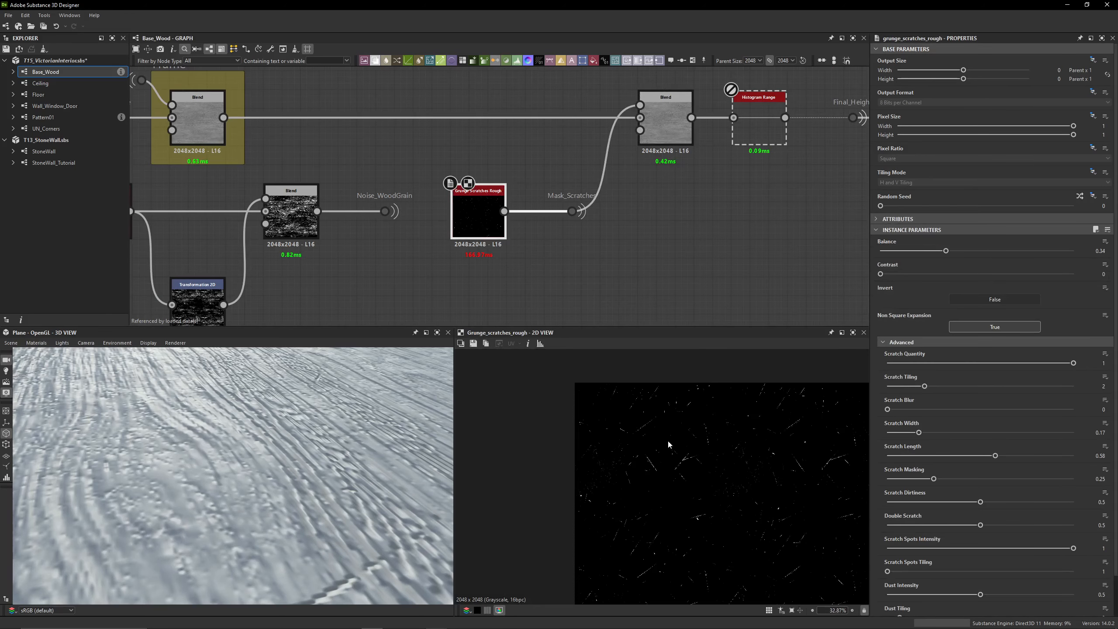
middle_drag(711, 478, 591, 375)
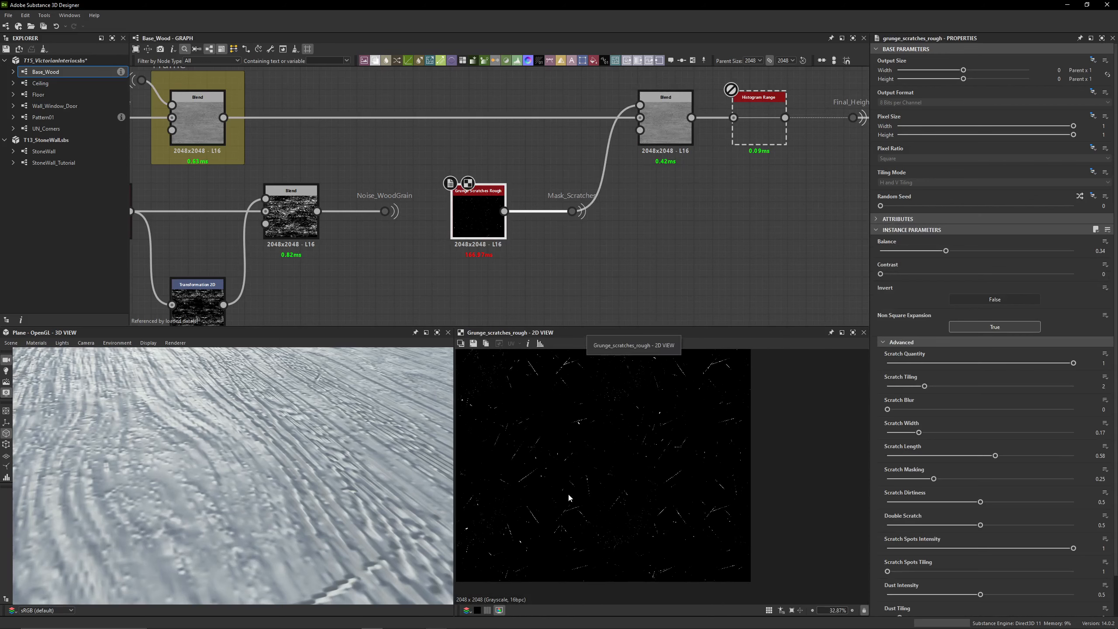
key(f)
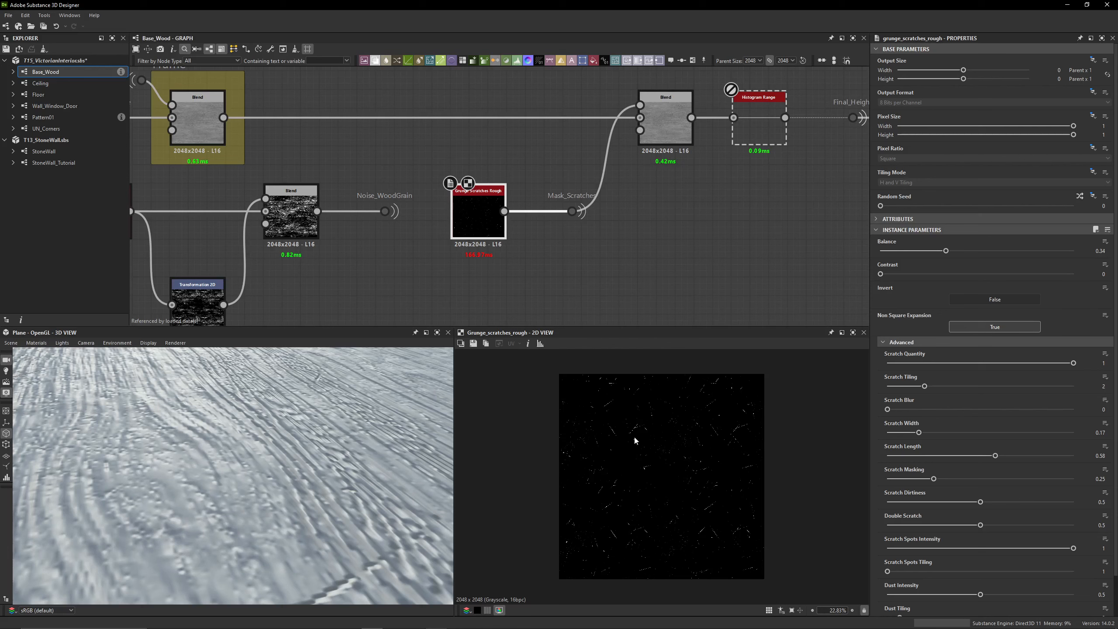
scroll(635, 438, up, 5)
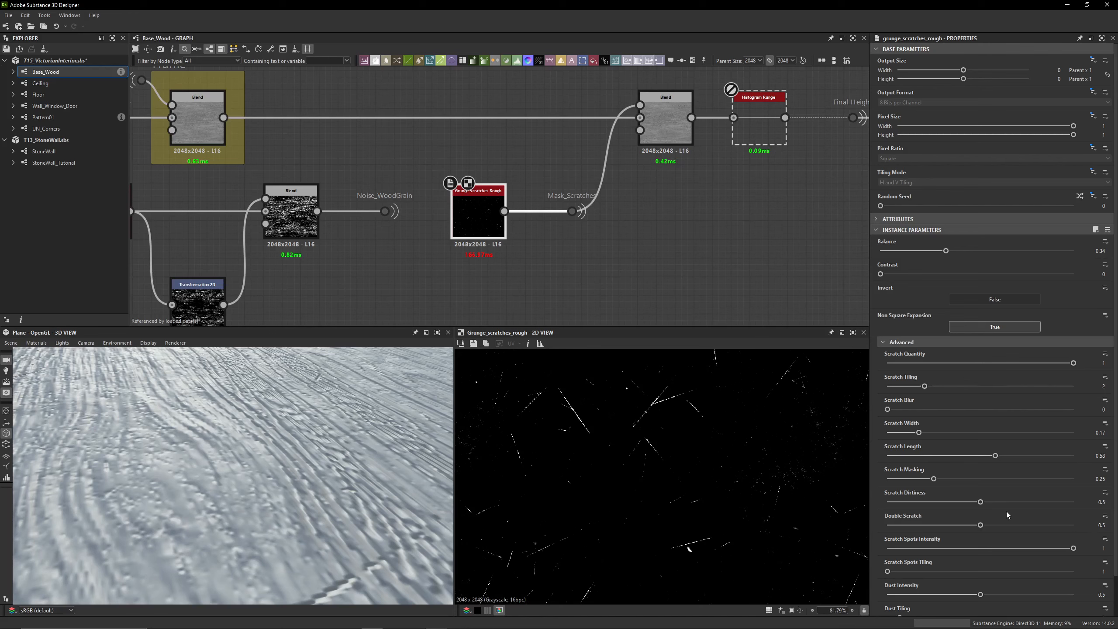
scroll(1007, 511, down, 2)
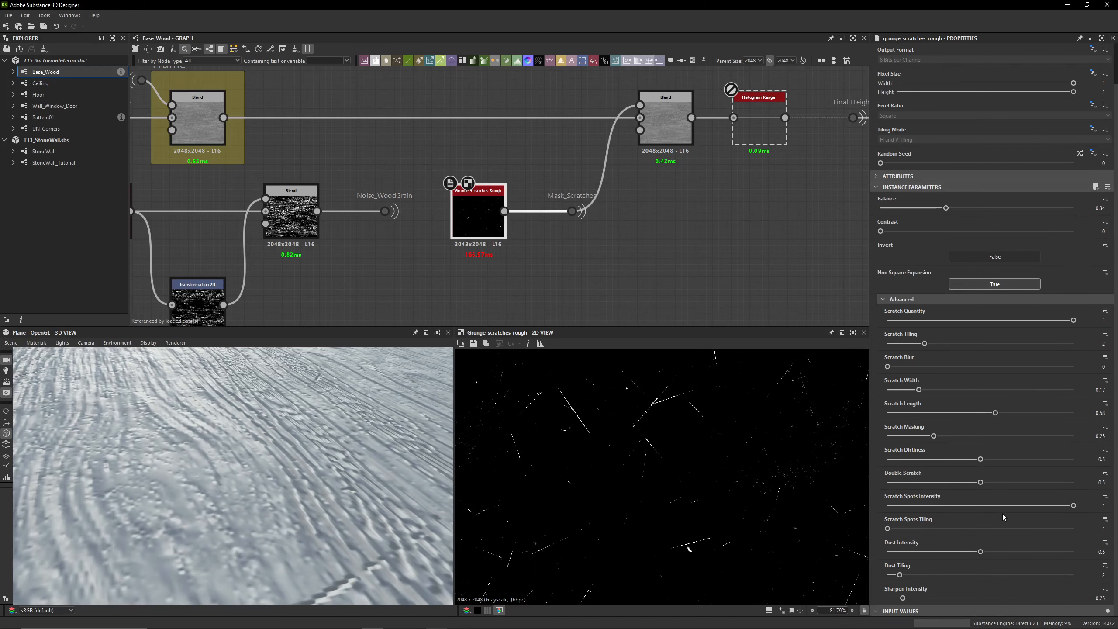
scroll(484, 294, down, 3)
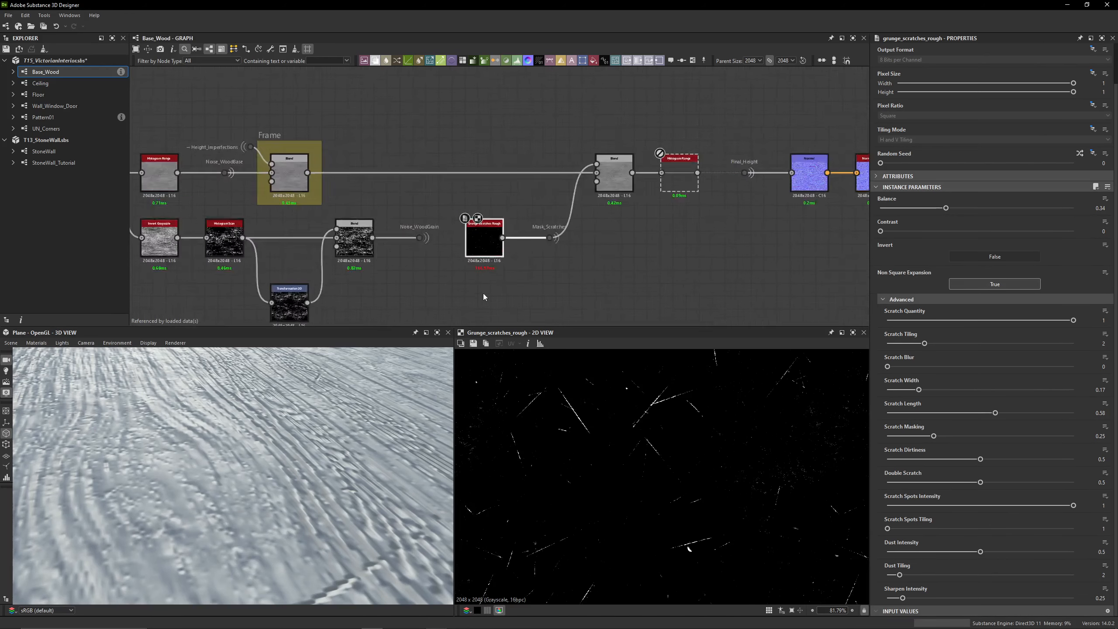
Add a Perlin Noise and a Multiply Blend below Grunge Scratches Rough, with the noise as foreground and the scratches as background
middle_drag(483, 294, 828, 221)
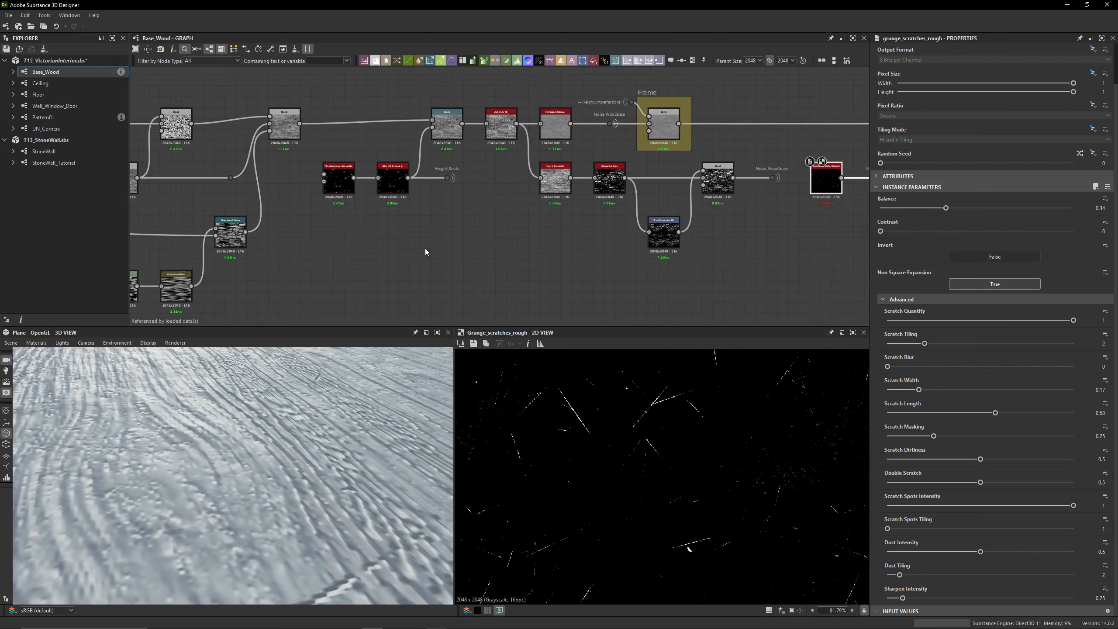
scroll(425, 248, down, 2)
middle_drag(437, 254, 569, 245)
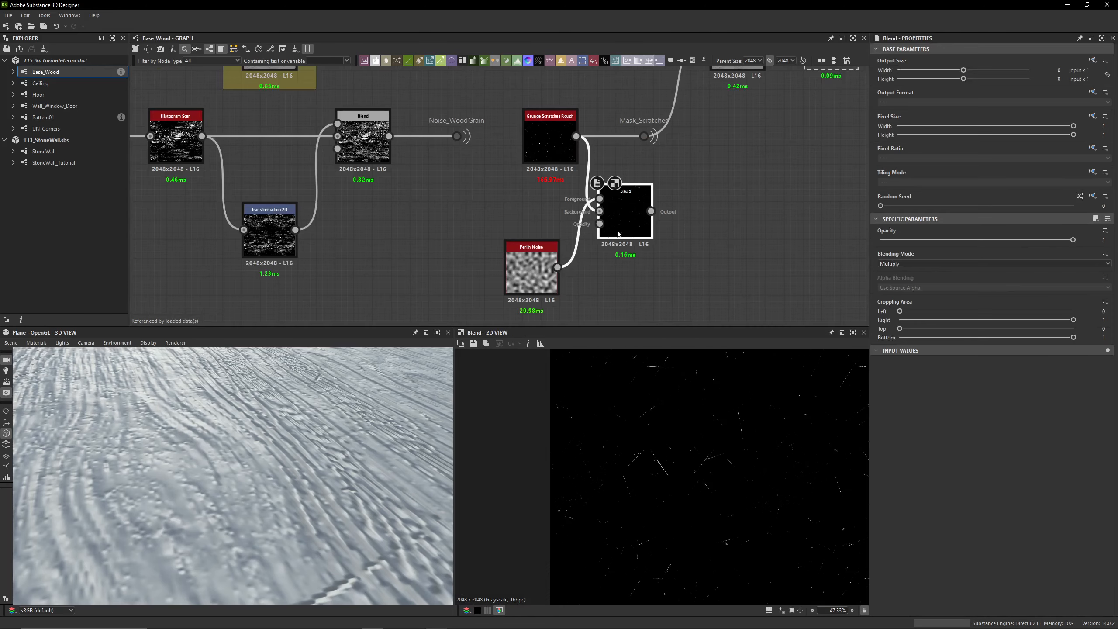
drag(536, 274, 556, 237)
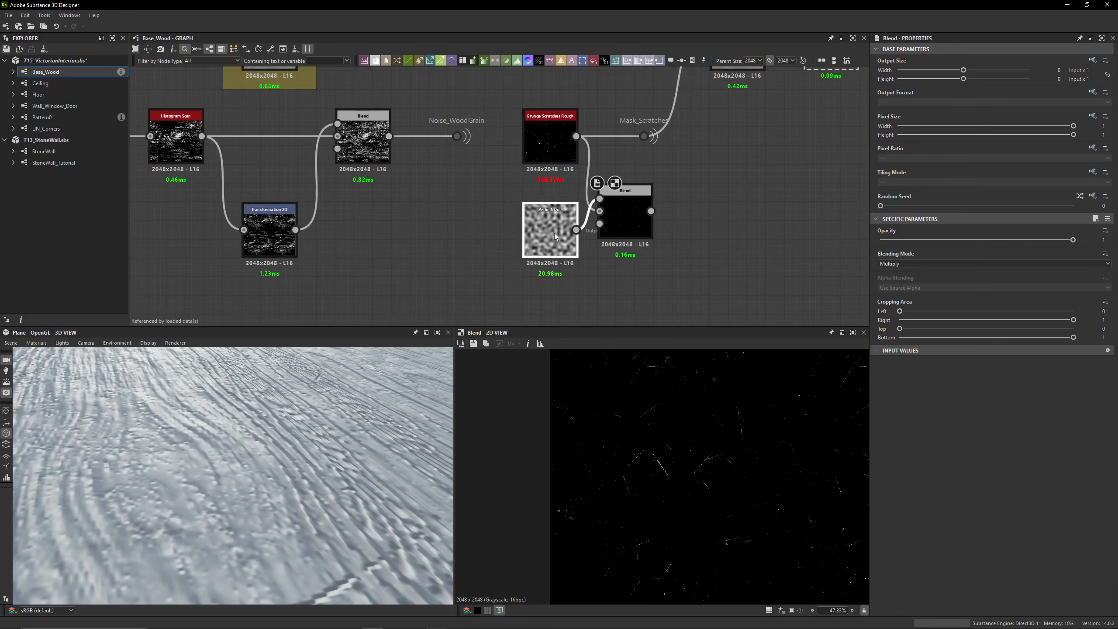
middle_drag(654, 197, 642, 208)
drag(612, 210, 613, 228)
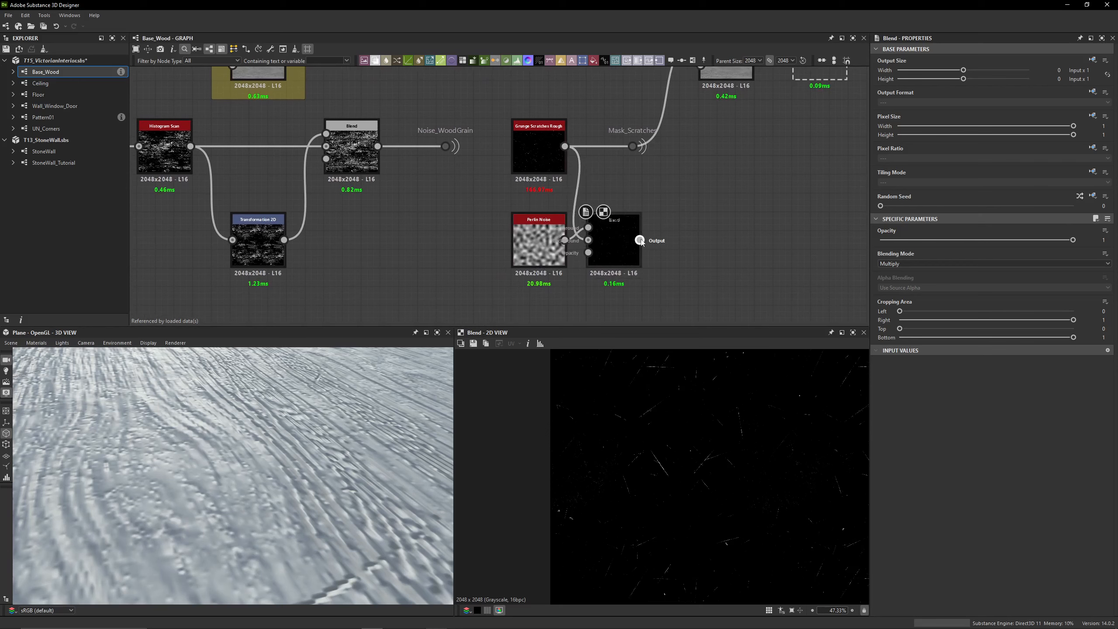
middle_drag(665, 190, 576, 247)
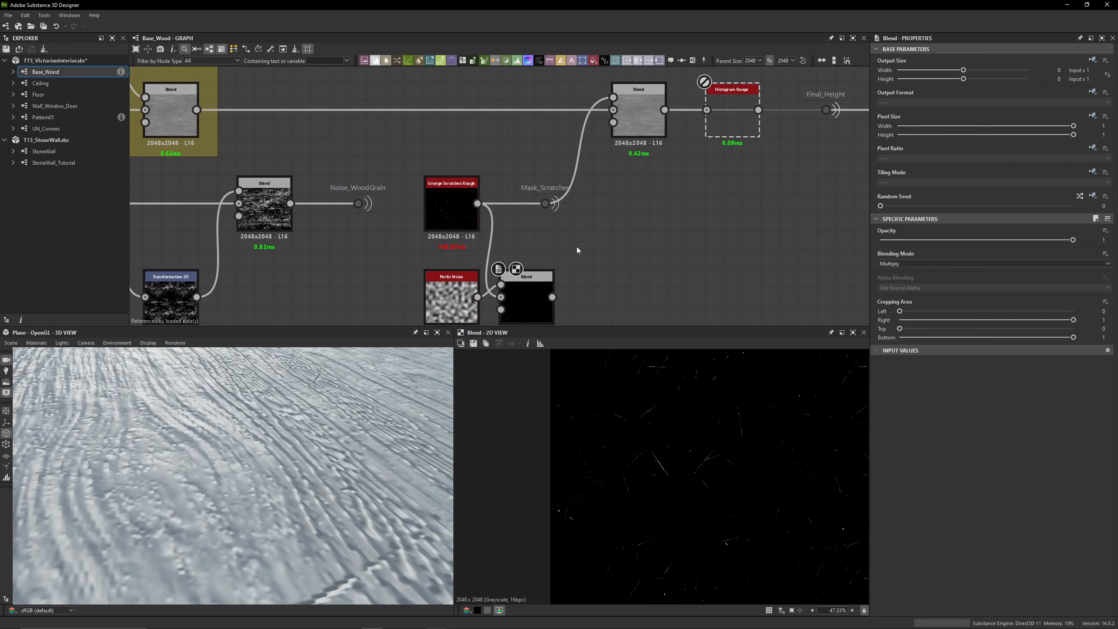
middle_drag(576, 250, 576, 193)
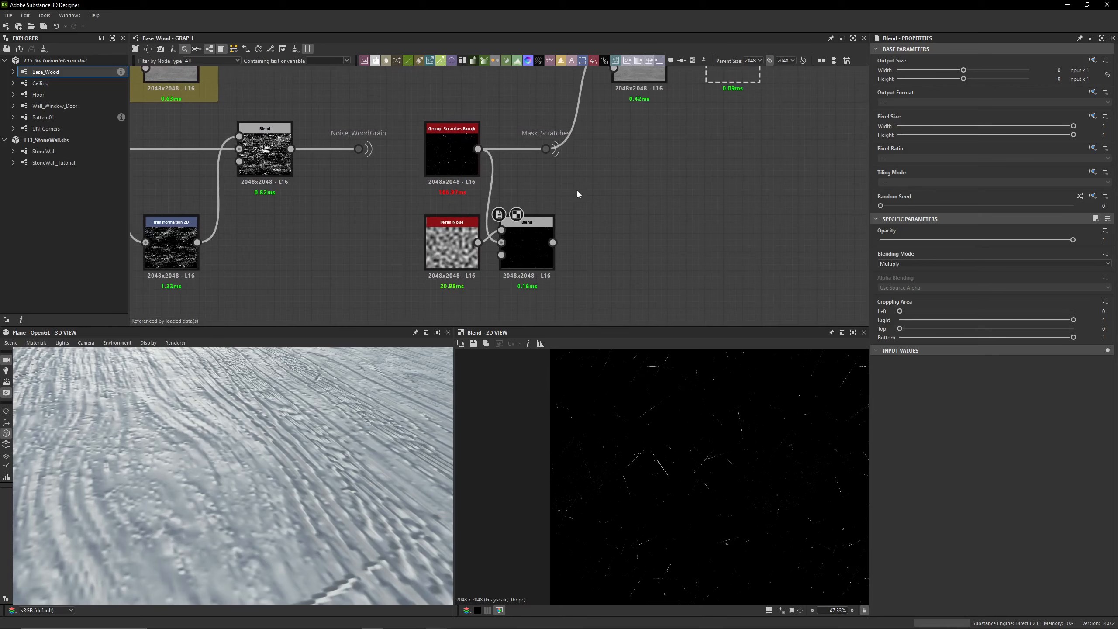
Place the Multiply Blend after Grunge Scratches Rough, feed it into the height Blend's foreground and move the Mask_Scratches dot below it
drag(546, 149, 654, 243)
click(589, 150)
drag(534, 240, 553, 147)
middle_drag(553, 147, 546, 202)
drag(542, 206, 584, 101)
middle_drag(667, 242, 676, 195)
drag(631, 254, 526, 254)
middle_drag(564, 224, 617, 271)
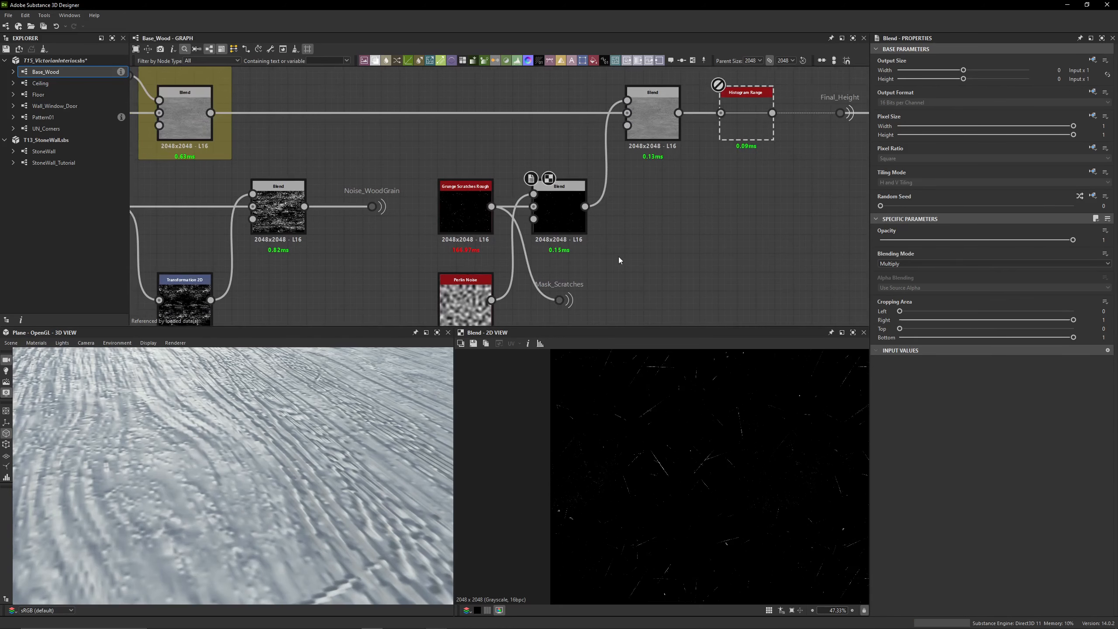
Preview Grunge Scratches Rough, Perlin Noise and the Multiply Blend that combines them
click(465, 209)
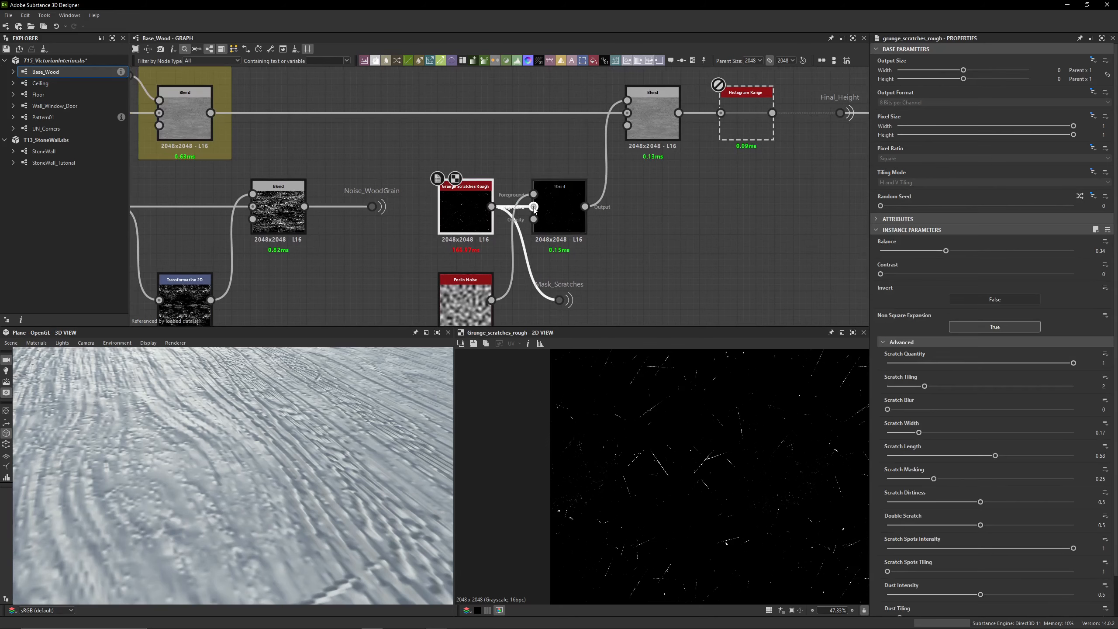
click(465, 300)
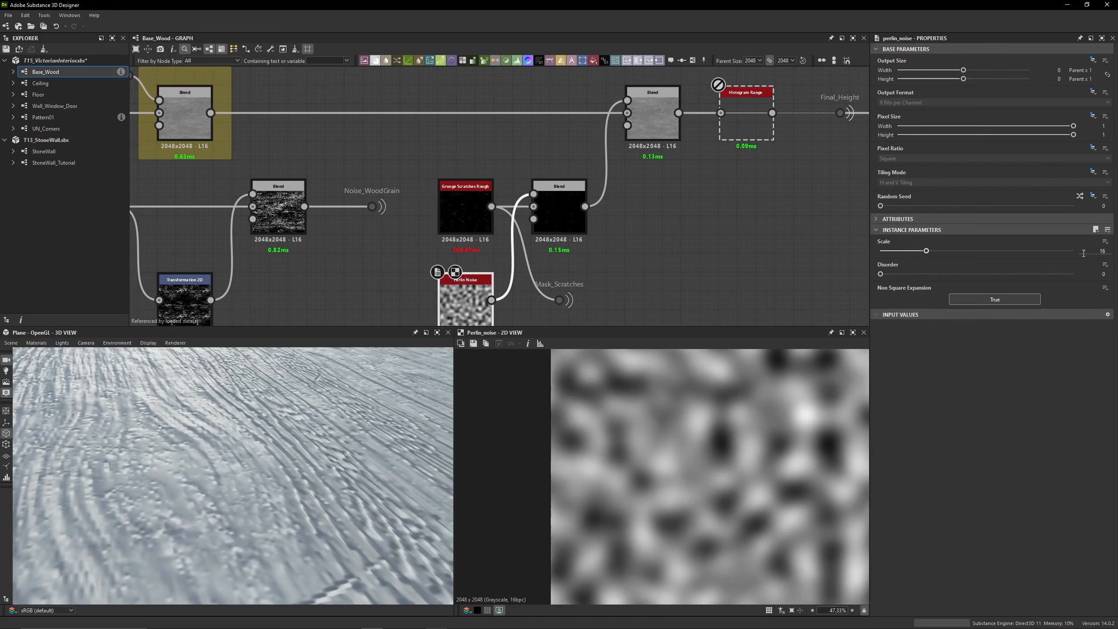
click(560, 213)
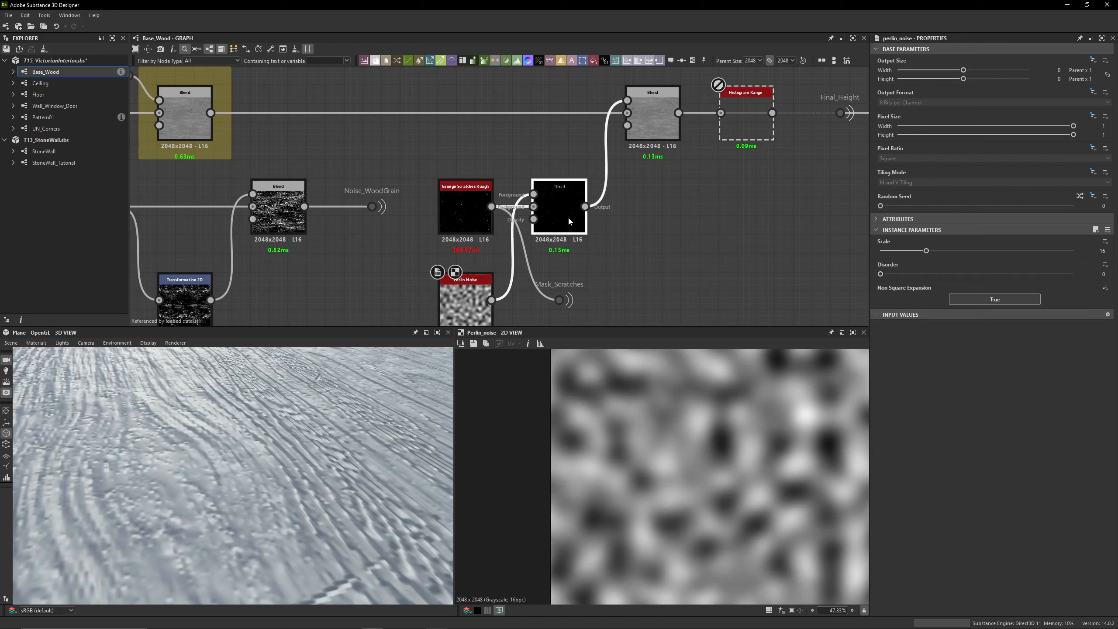
key(f)
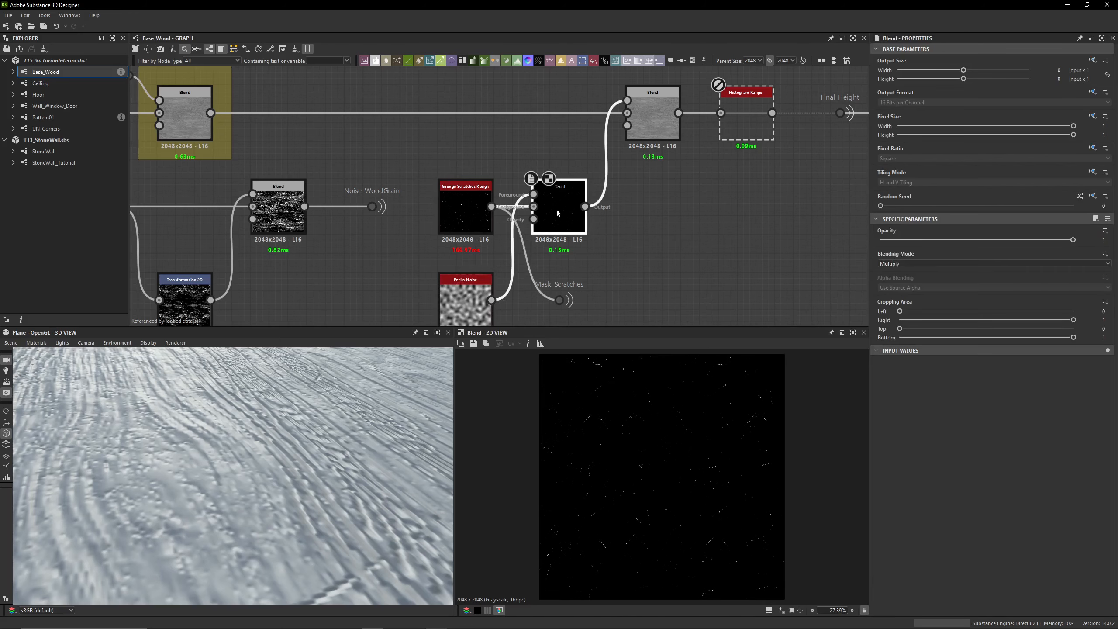
Toggle the Multiply Blend off and on to compare the scratches, and examine their varied intensity close up
key(shift+d)
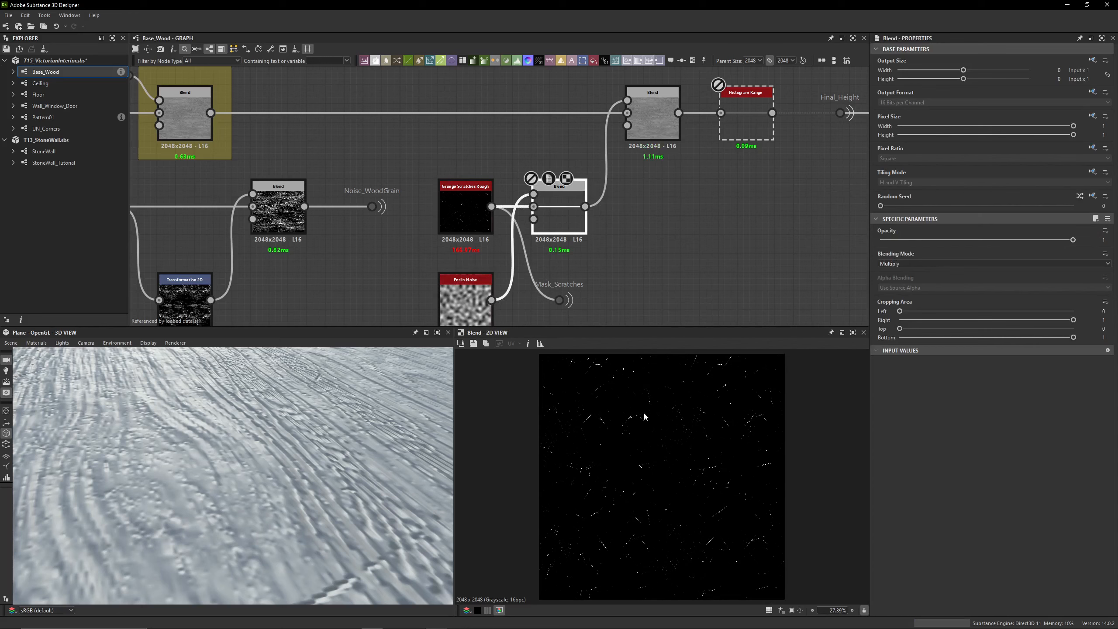
key(shift+d)
scroll(599, 405, up, 5)
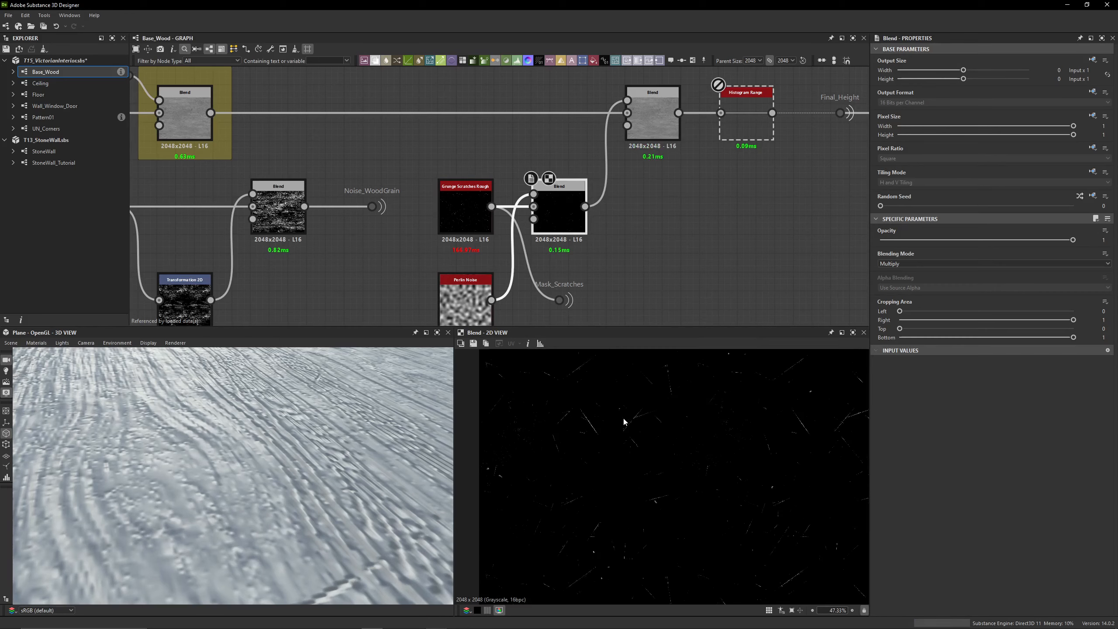
scroll(651, 412, up, 3)
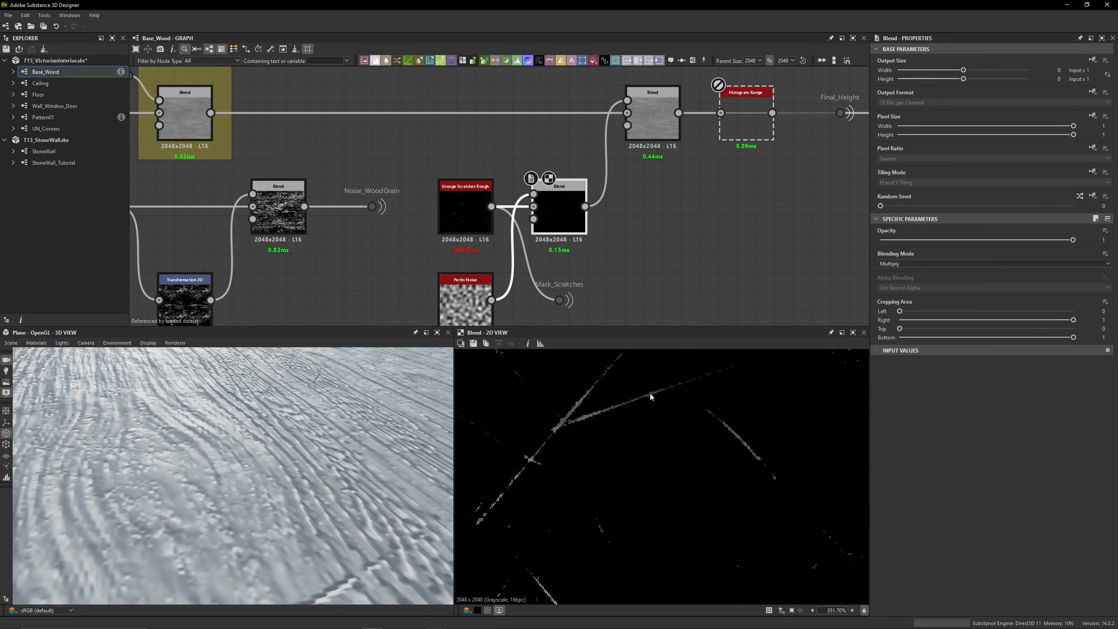
scroll(667, 439, down, 4)
scroll(622, 280, down, 3)
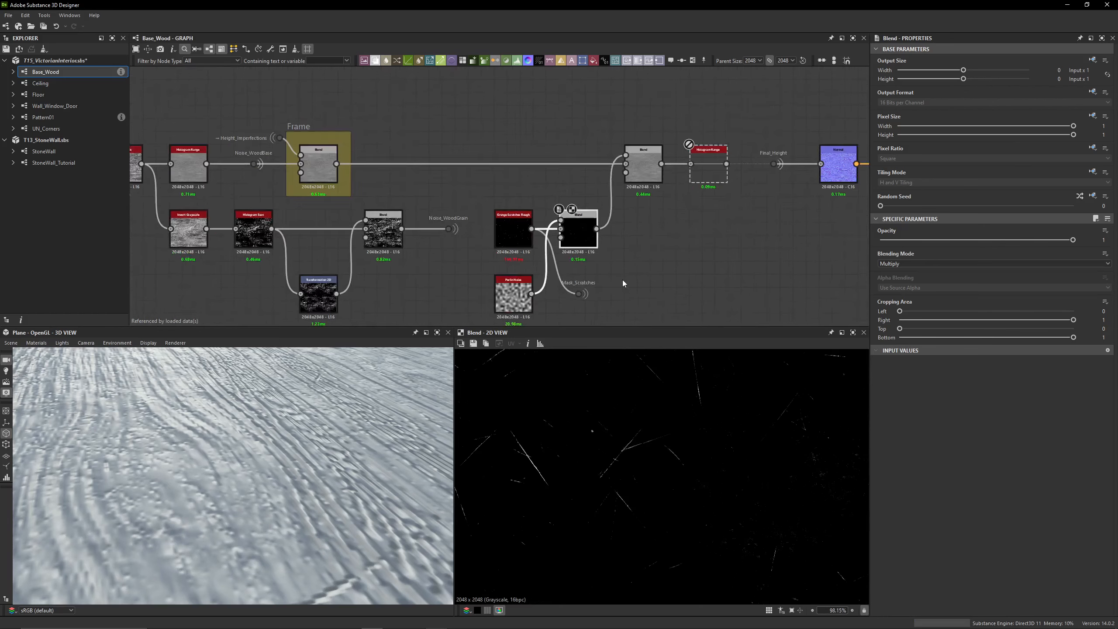
Set the Perlin Noise scale to 18 and preview the resulting Multiply Blend
click(495, 249)
click(1092, 250)
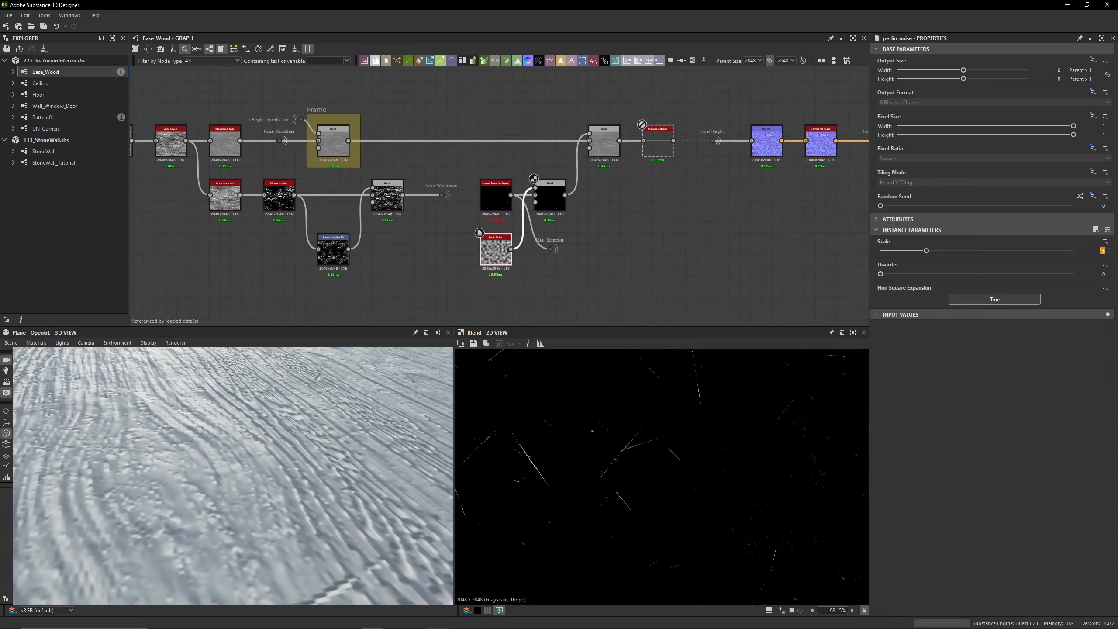
text(18)
key(Return)
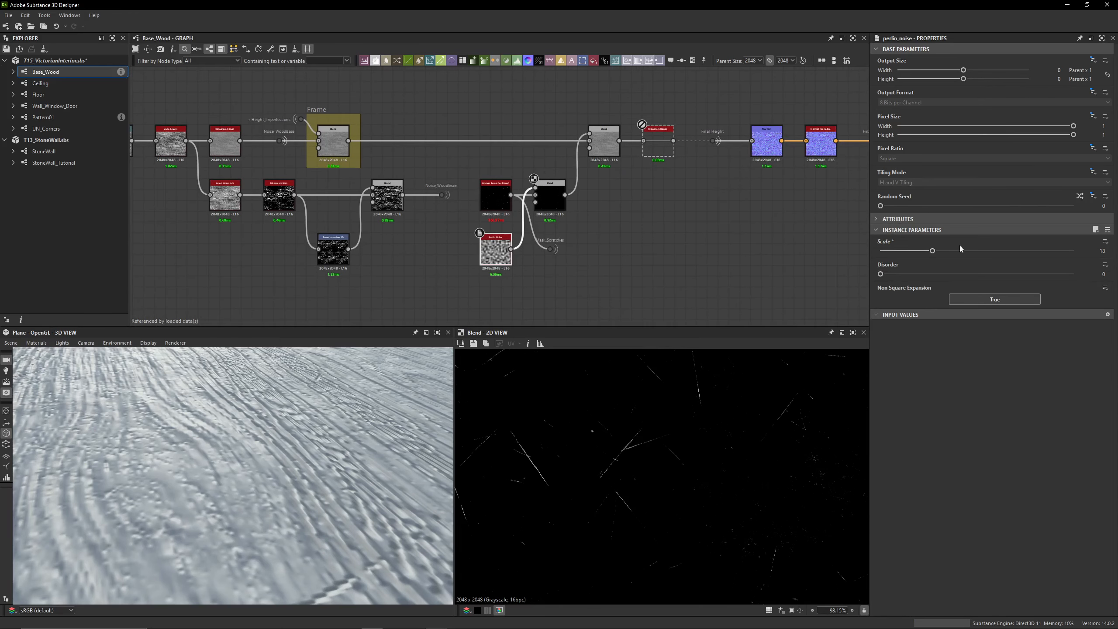
click(555, 201)
scroll(698, 454, down, 5)
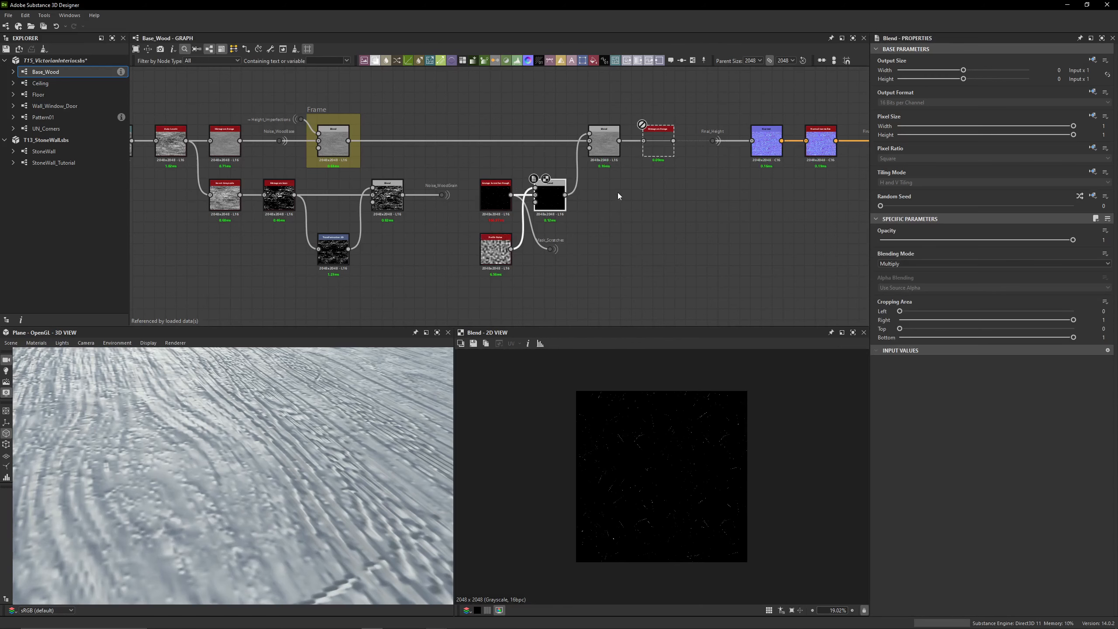
Trace the Mask_Scratches portal's link and check the Multiply Blend's output beside it
middle_drag(619, 196, 598, 215)
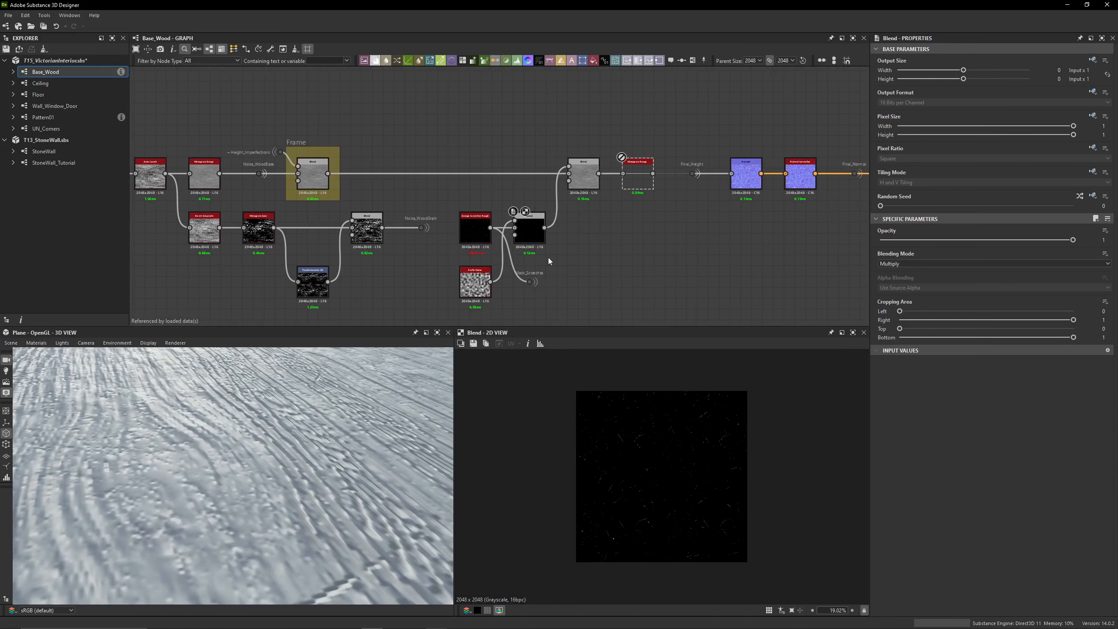
scroll(548, 257, up, 3)
click(512, 290)
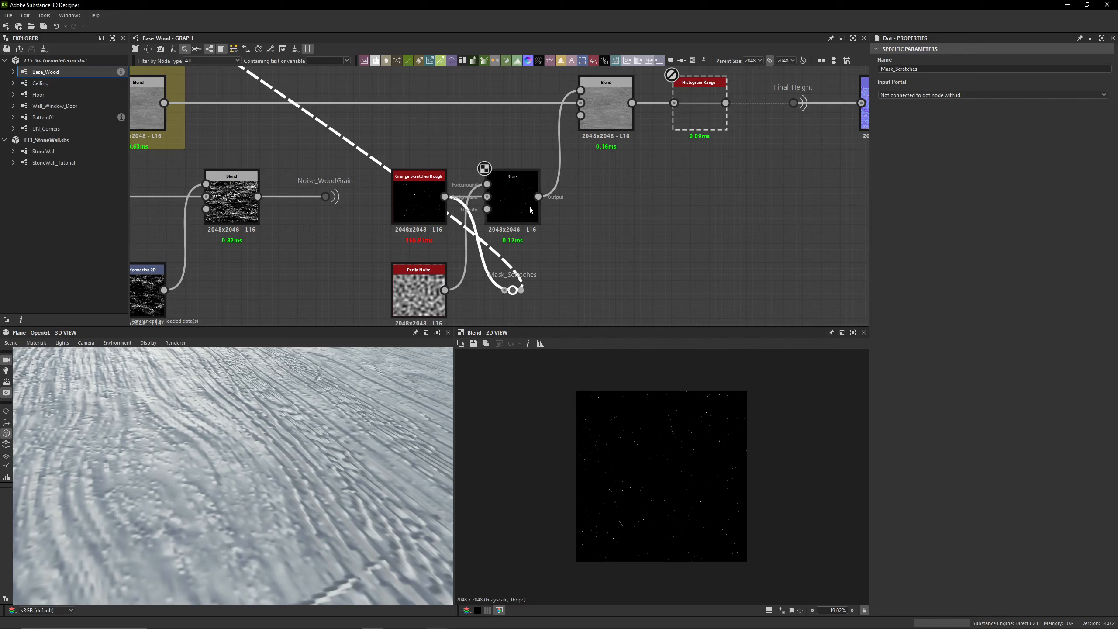
click(517, 213)
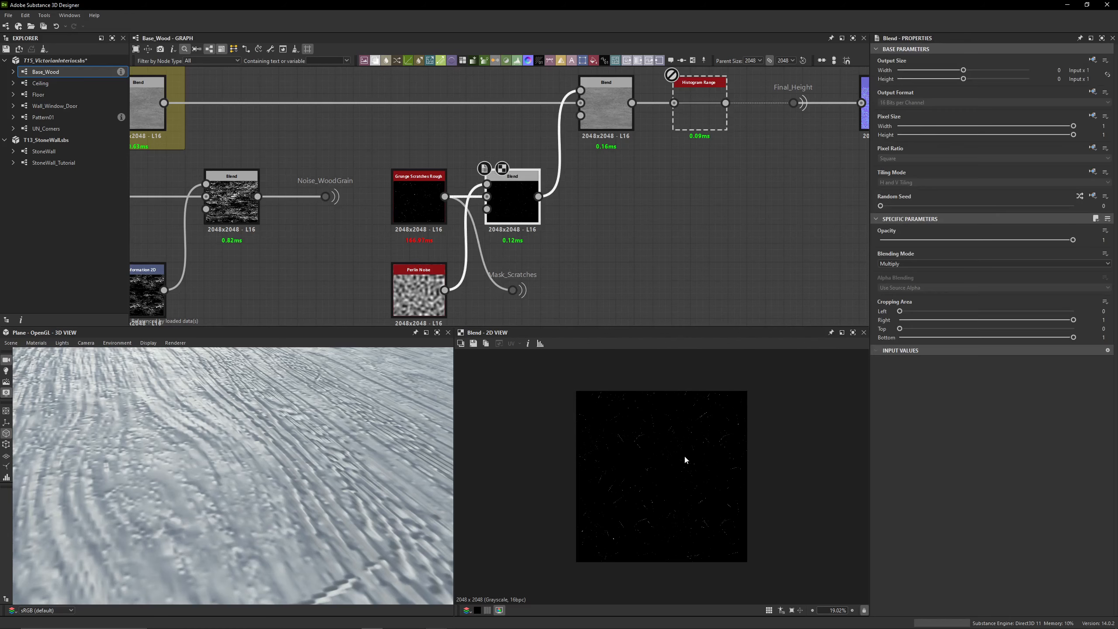
Try to feed the Mask_Scratches portal from the Multiply Blend's output instead of Grunge Scratches Rough
click(513, 290)
click(428, 199)
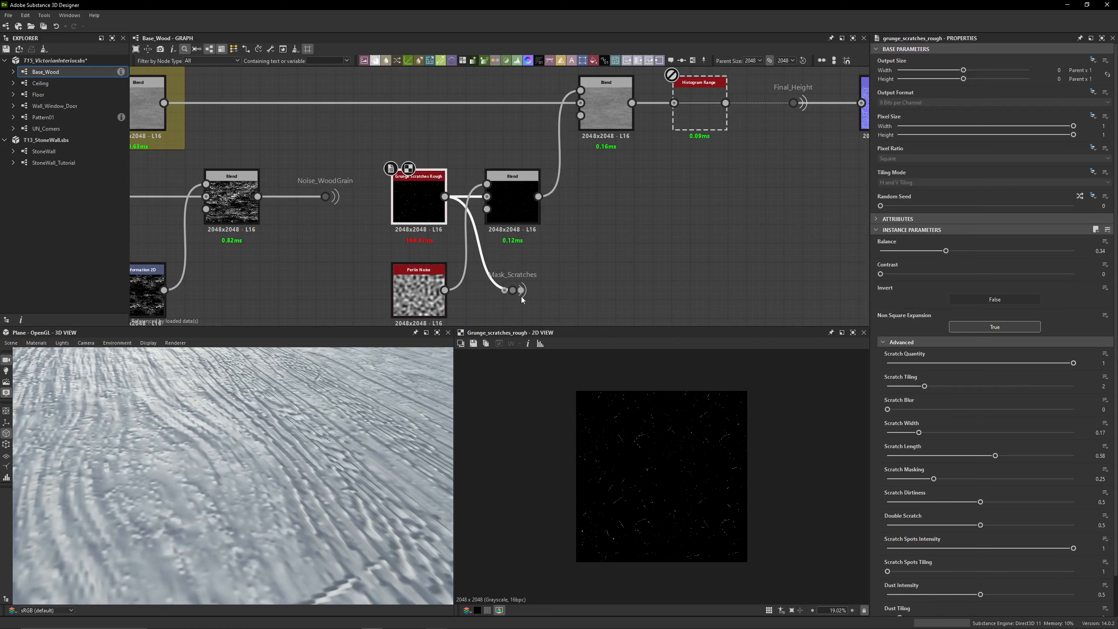
scroll(664, 446, up, 8)
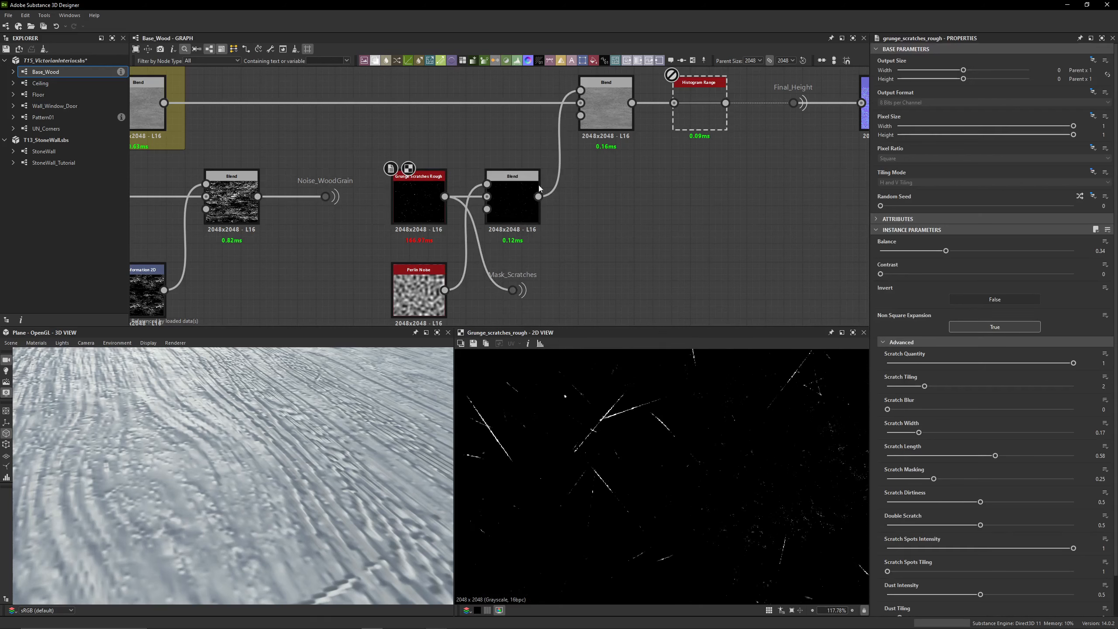
drag(538, 197, 513, 290)
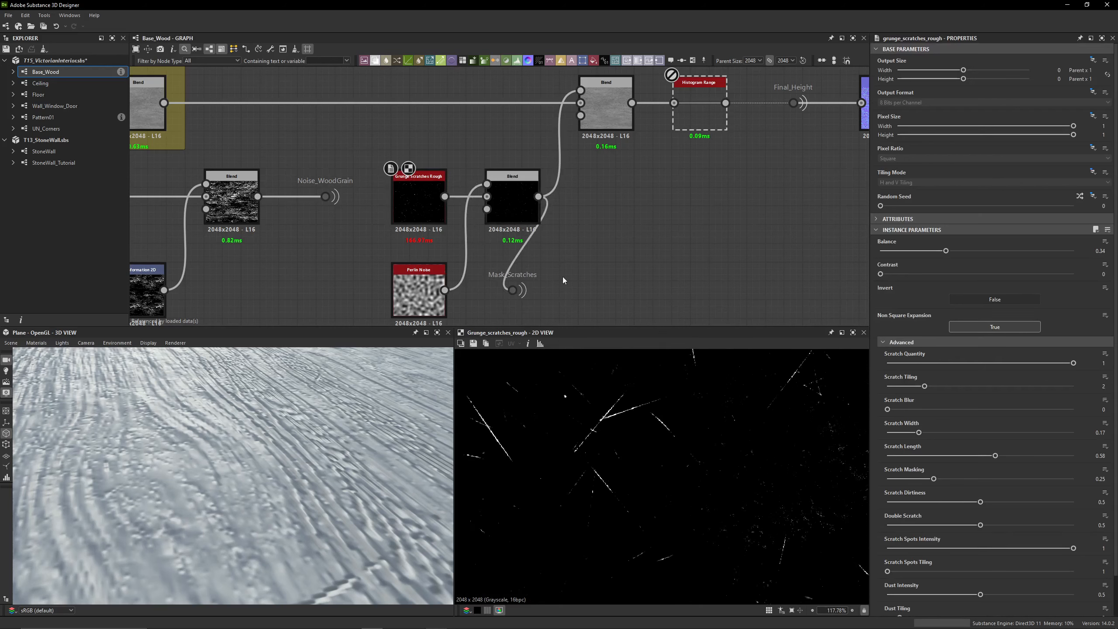
Preview the Subtract Blend before the disabled Histogram Range and review the whole scratches branch
click(606, 106)
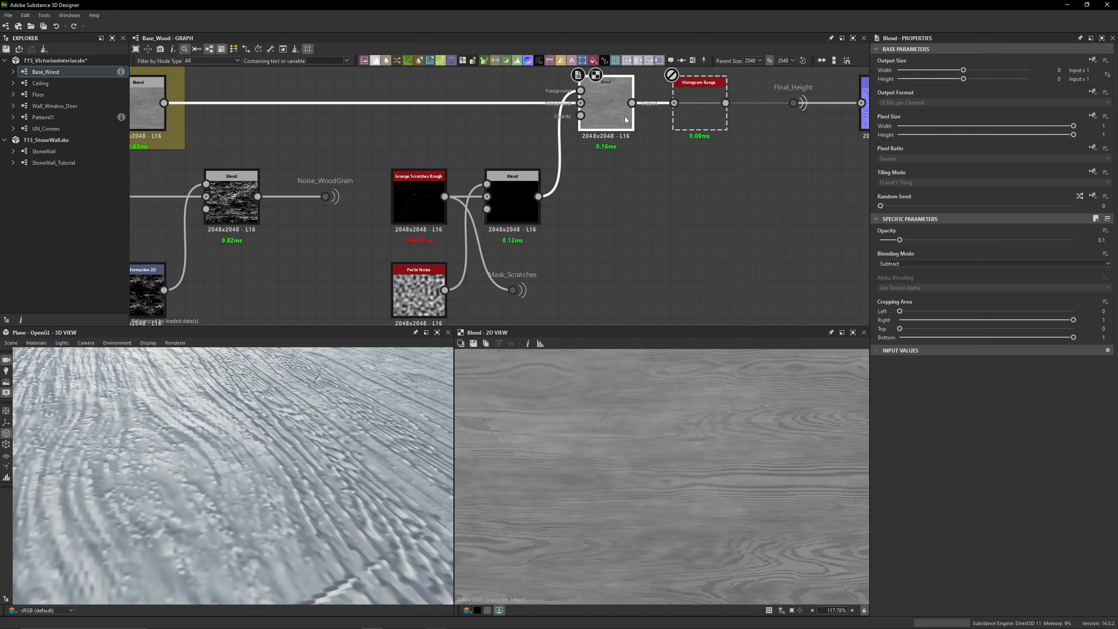
scroll(625, 209, down, 2)
middle_drag(670, 218, 644, 224)
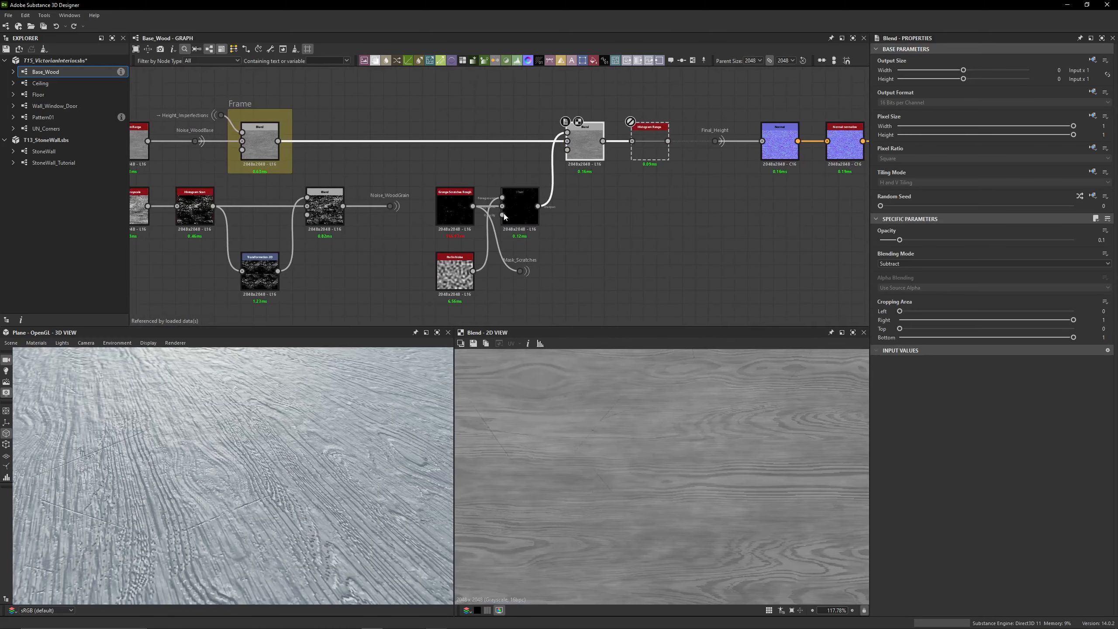
Toggle the scratches' Multiply Blend off and on to compare its effect on the 3D surface
click(515, 208)
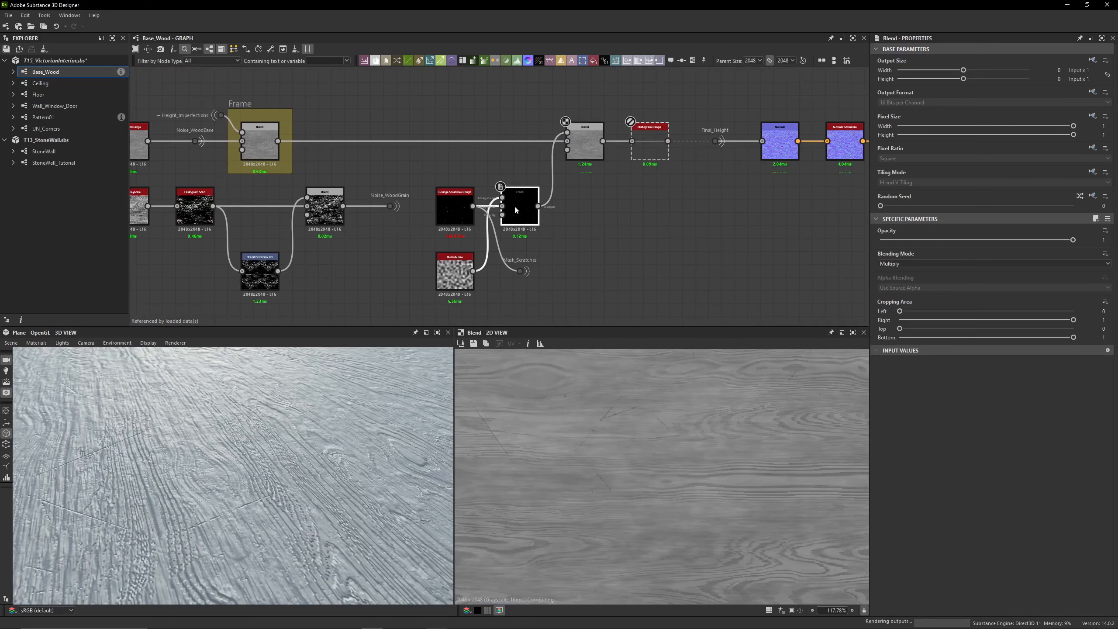
key(ctrl+z)
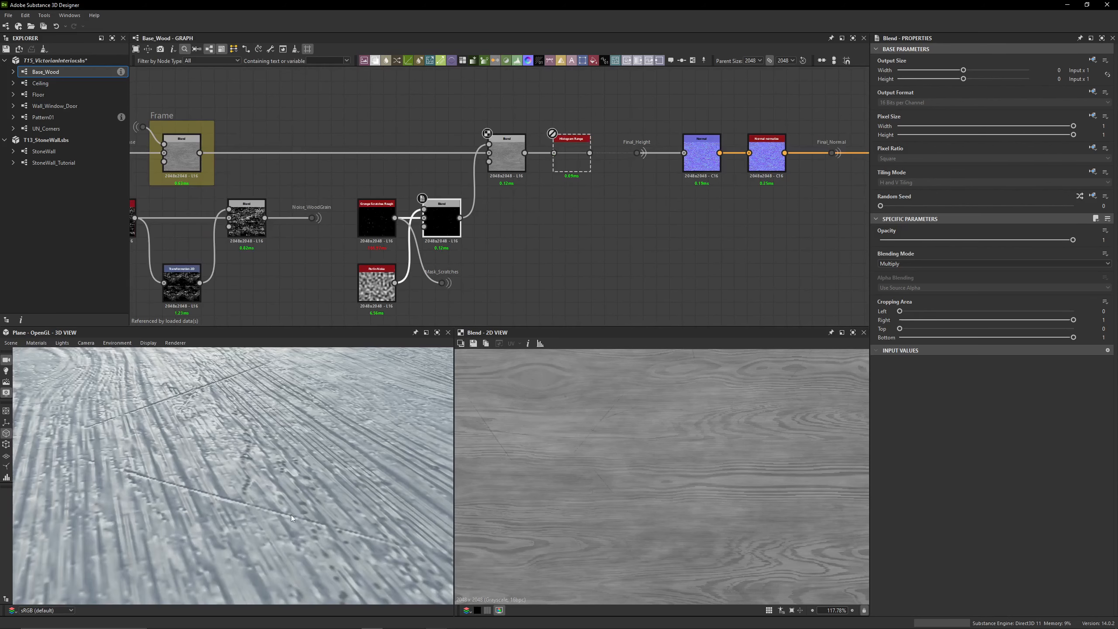
key(ctrl+b)
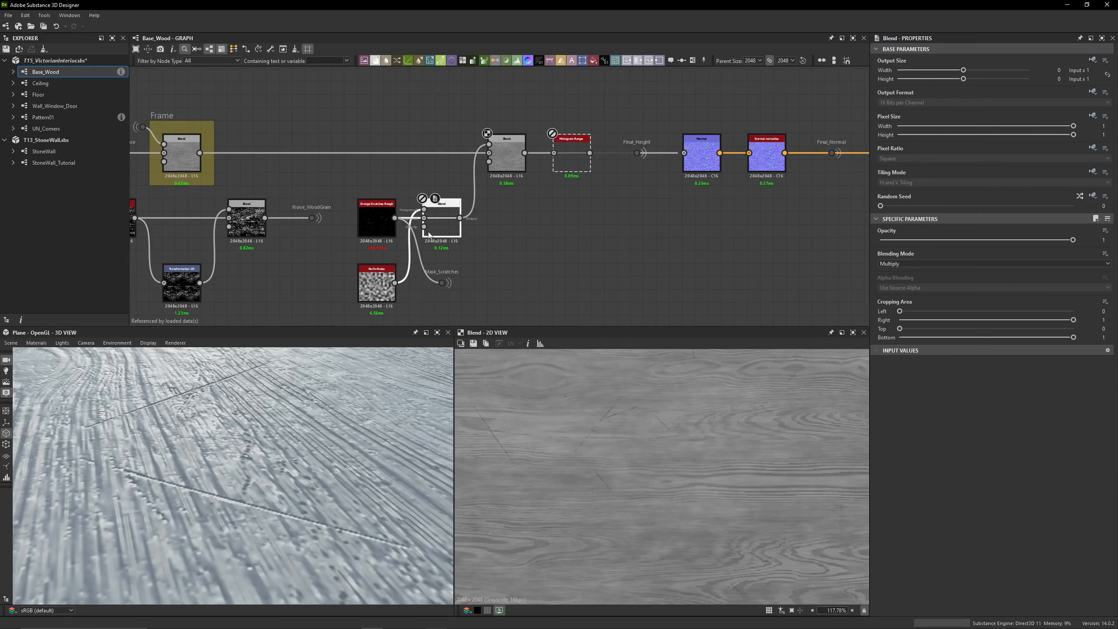
key(shift+d)
key(shift+d)
key(shift+d)
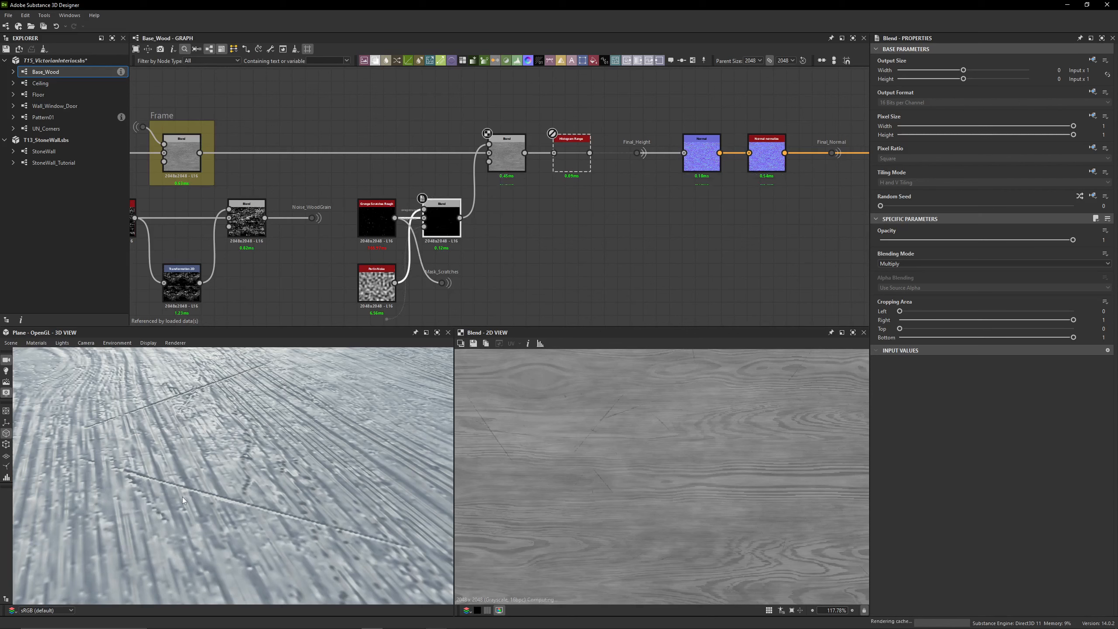
Set the Perlin Noise scale to 24 and compare the result with the Multiply Blend disabled and enabled
click(377, 284)
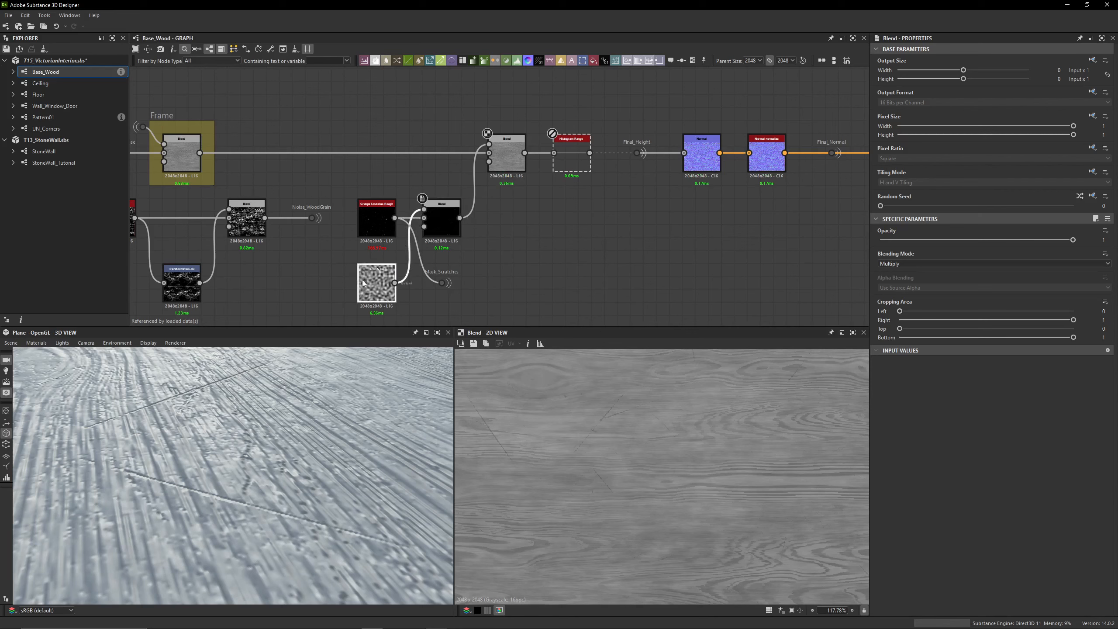
double_click(1104, 251)
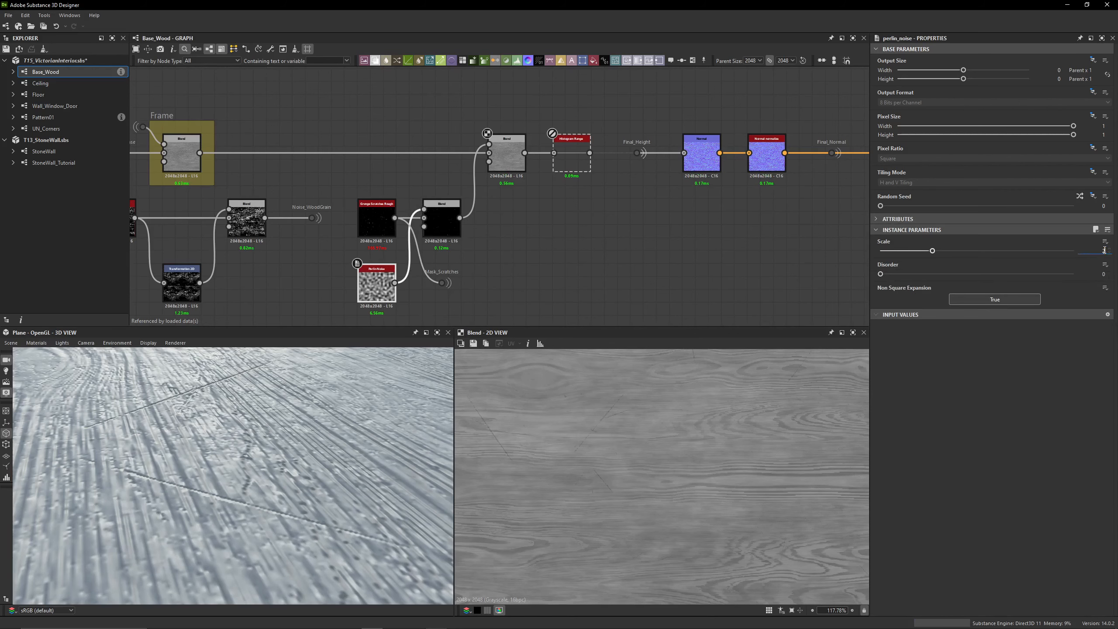
key(Return)
click(449, 233)
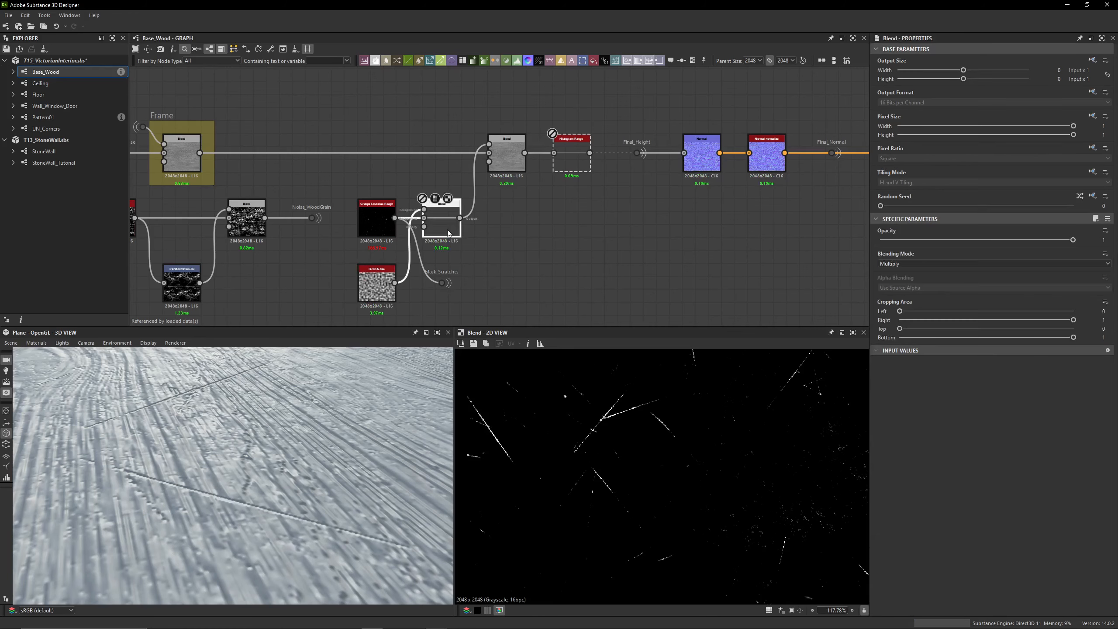
key(shift+d)
key(shift+d)
key(shift+d)
Preview the Perlin Noise, set its scale to 32 and examine the resulting Multiply Blend up close
click(371, 289)
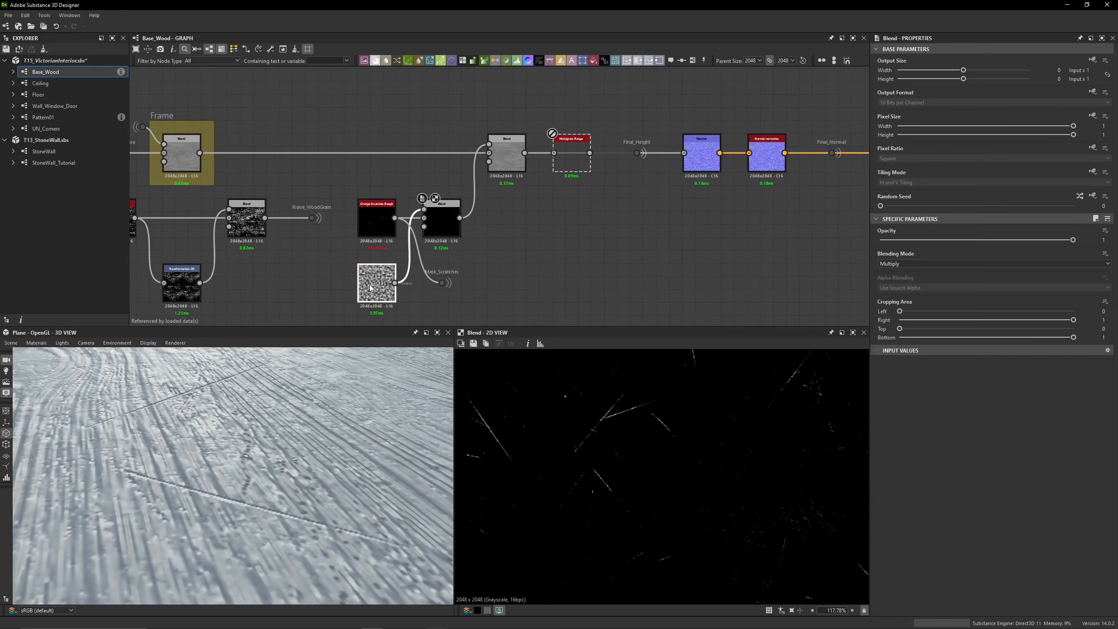
double_click(371, 289)
click(445, 233)
click(371, 284)
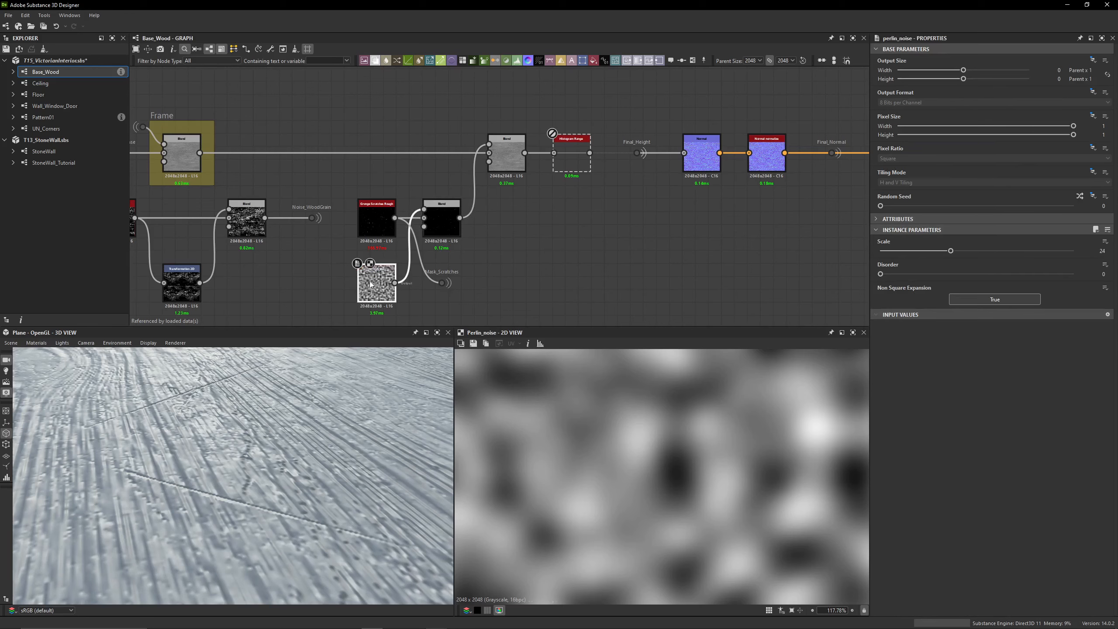
click(1103, 251)
text(32)
key(Return)
double_click(452, 230)
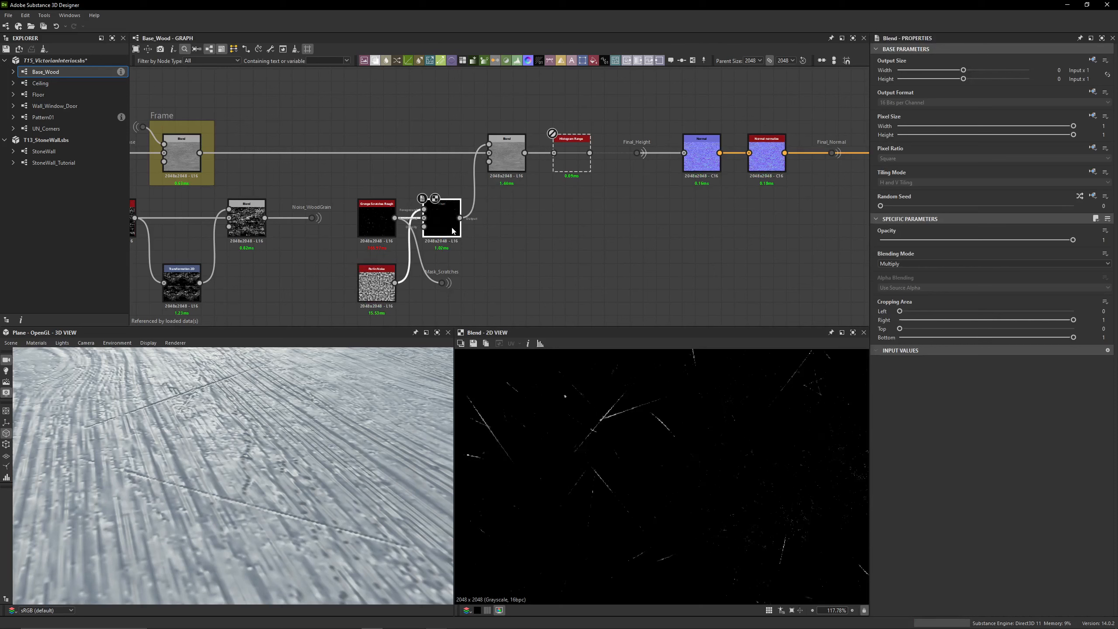
scroll(586, 438, up, 2)
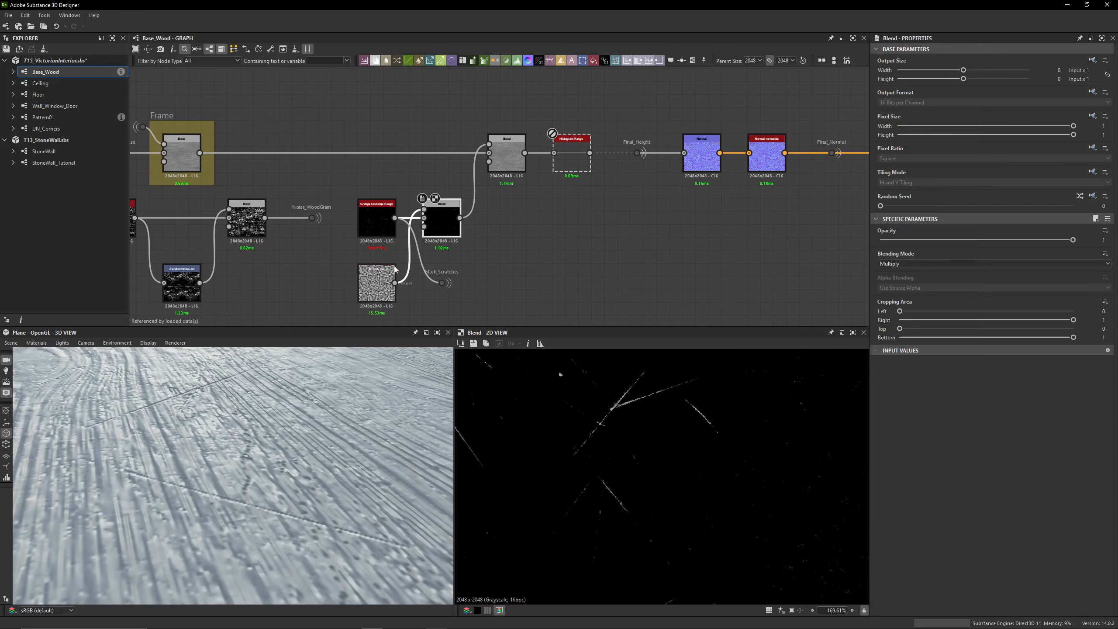
Insert an Auto Levels node between the Perlin Noise and the Multiply Blend, placing it beside the noise
click(376, 282)
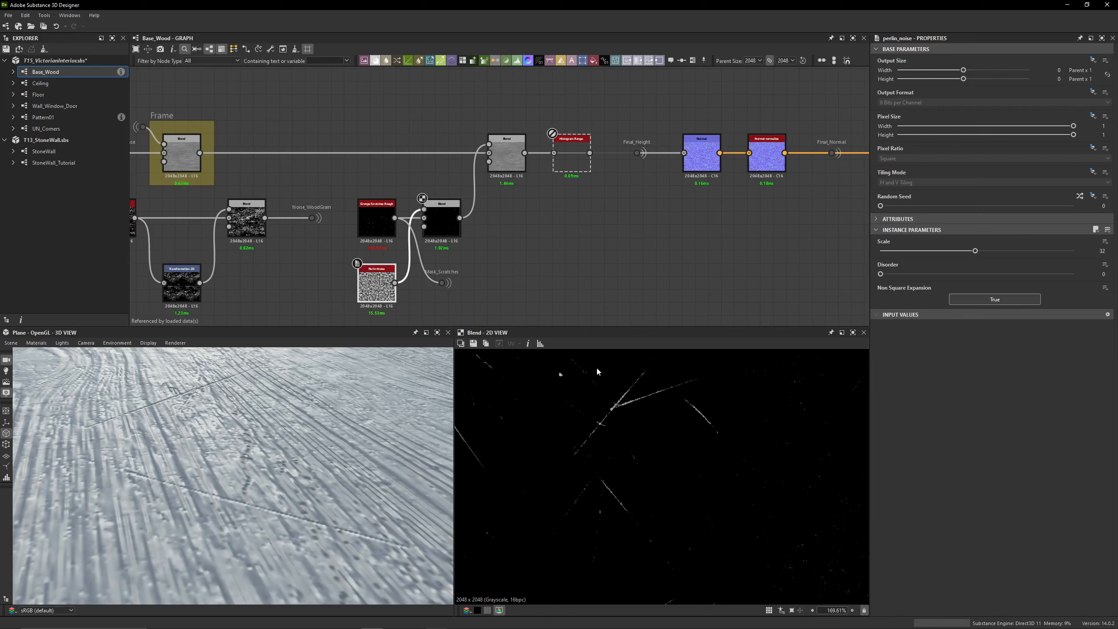
double_click(376, 284)
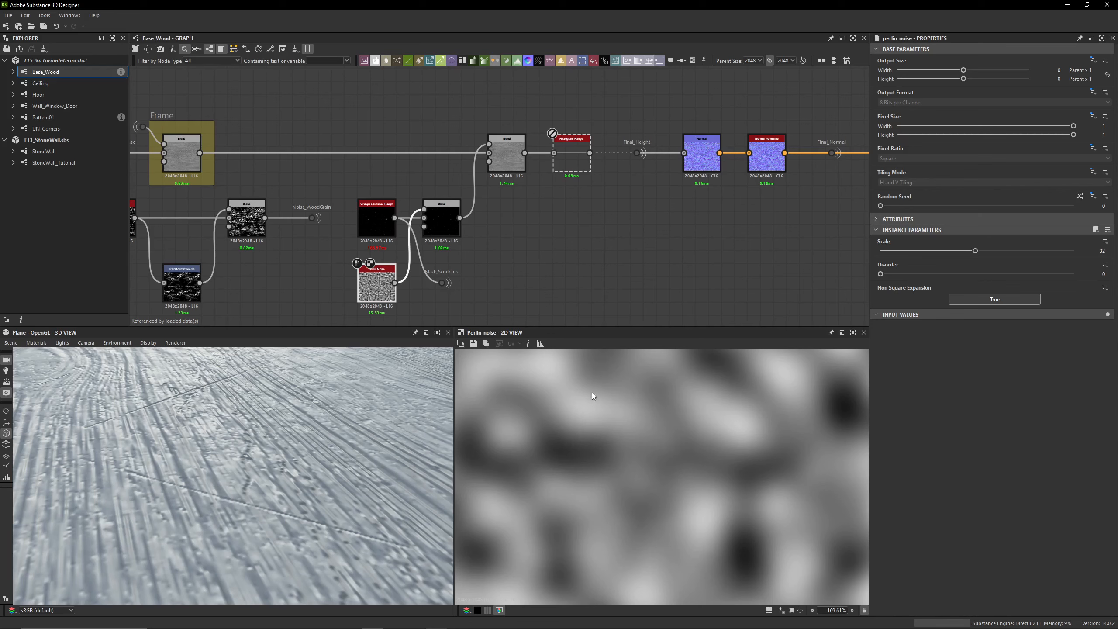
middle_drag(398, 284, 496, 245)
drag(479, 252, 415, 252)
key(space)
text(auto)
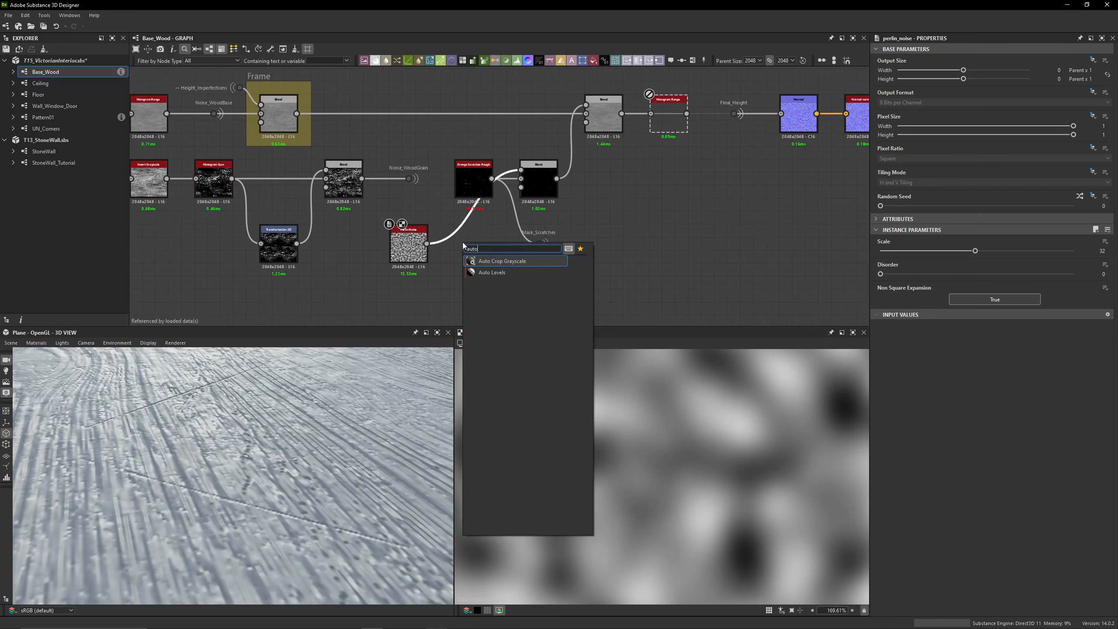
click(506, 274)
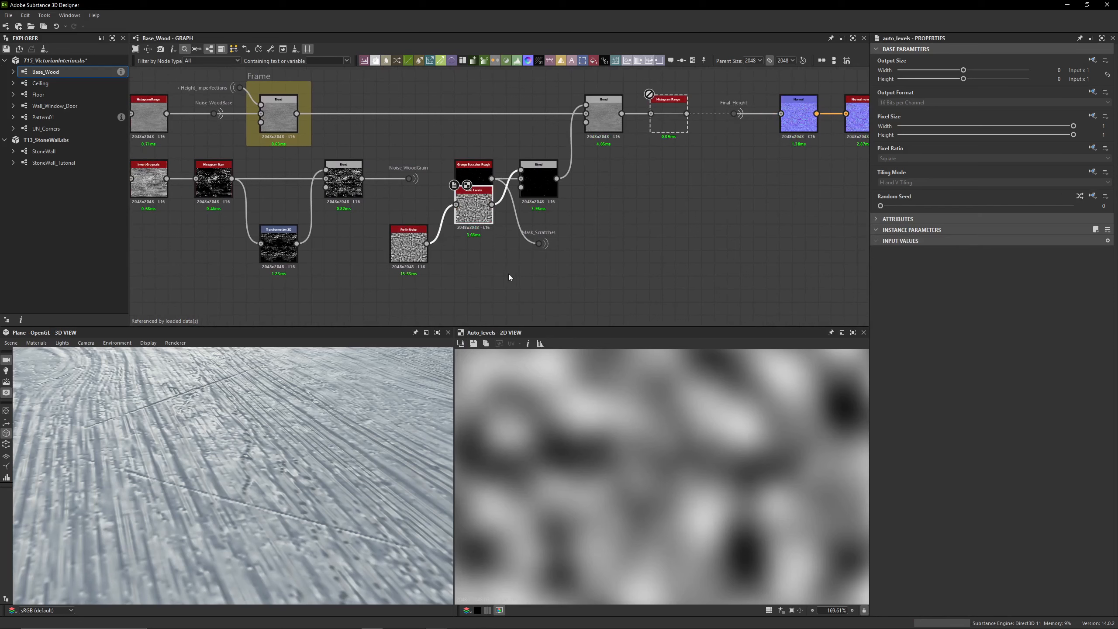
drag(470, 236, 470, 255)
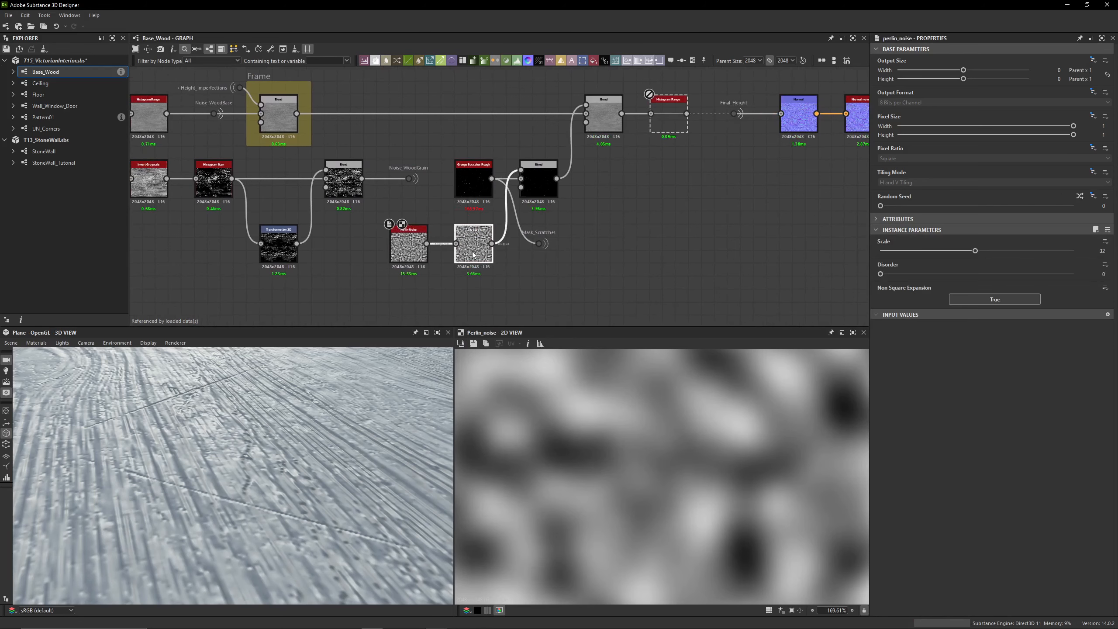
Compare the Perlin Noise with its Auto Levels version and preview the resulting Multiply Blend
click(405, 242)
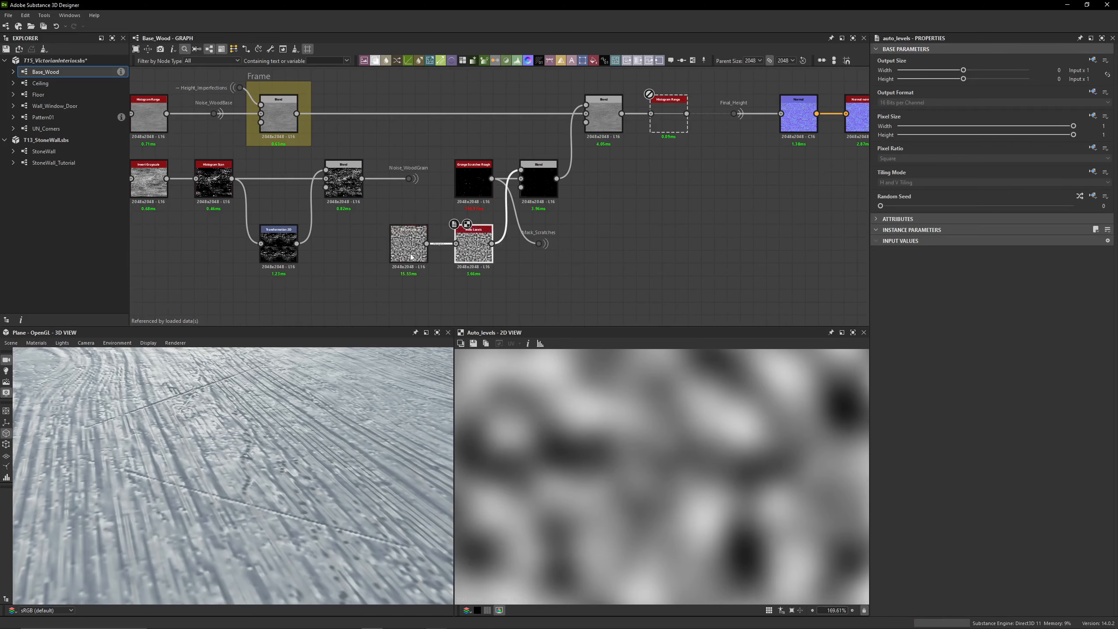
click(464, 261)
middle_drag(519, 155, 483, 181)
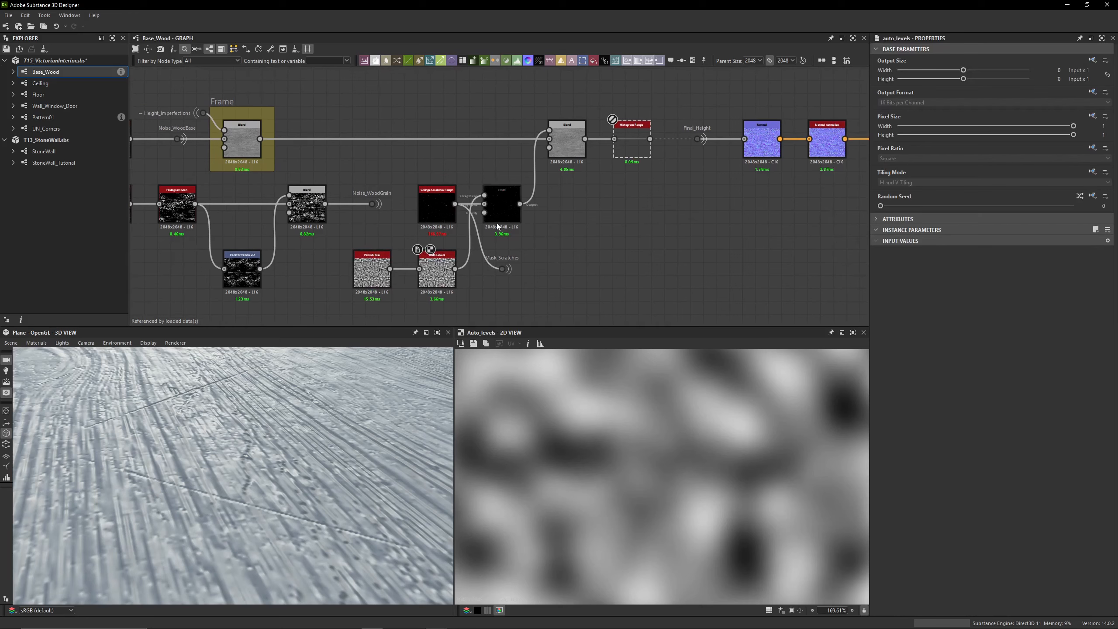
double_click(502, 206)
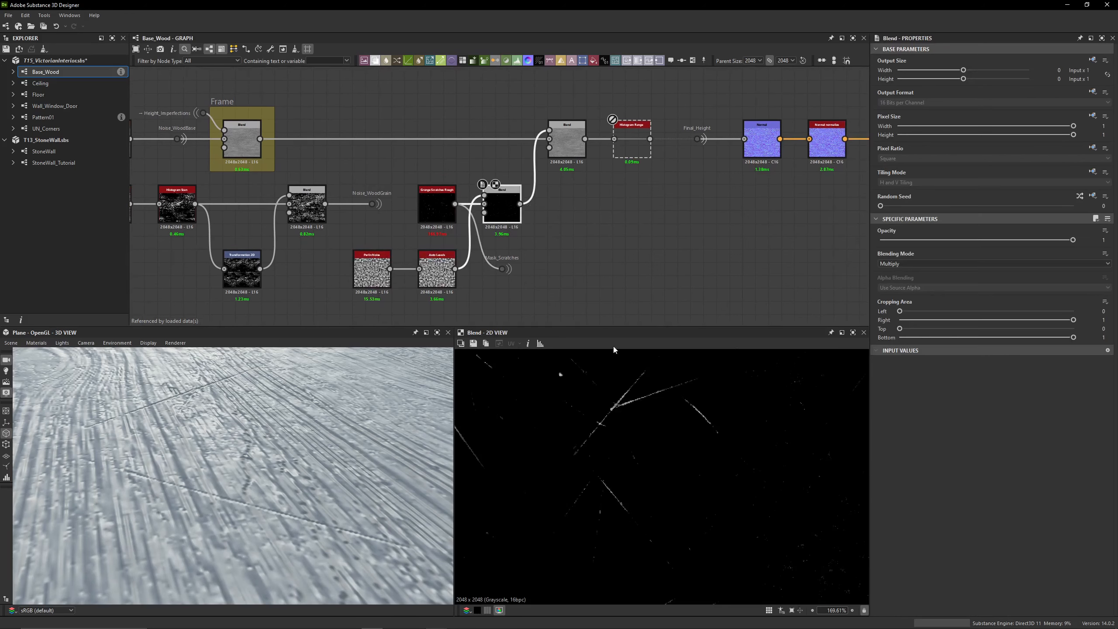
Preview the Subtract Blend, check its opacity and toggle the node to compare its effect
double_click(567, 142)
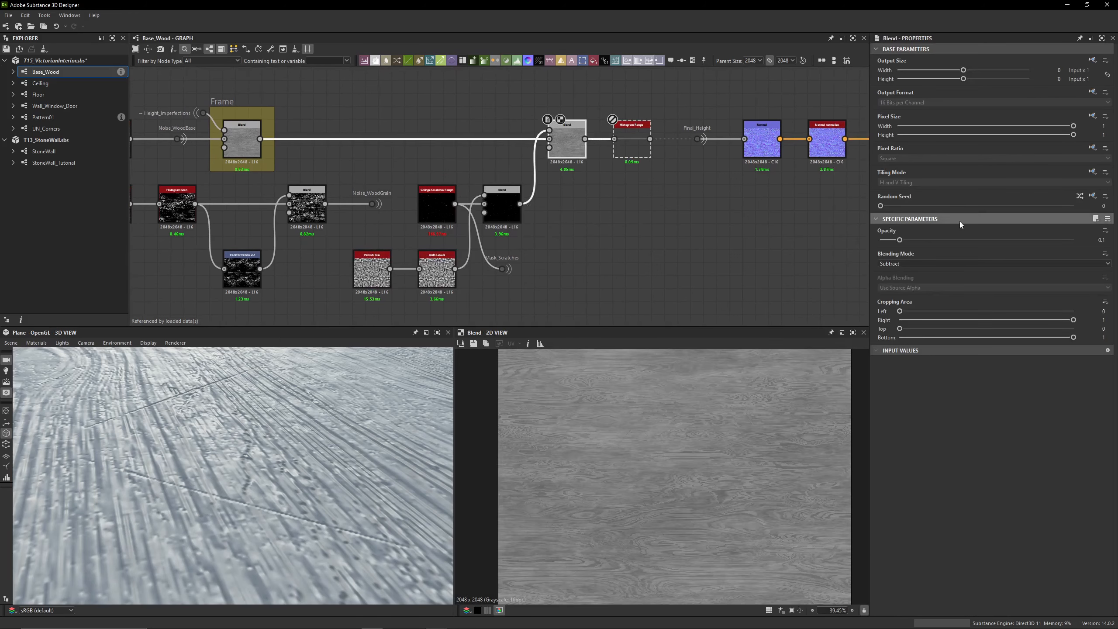
double_click(1089, 241)
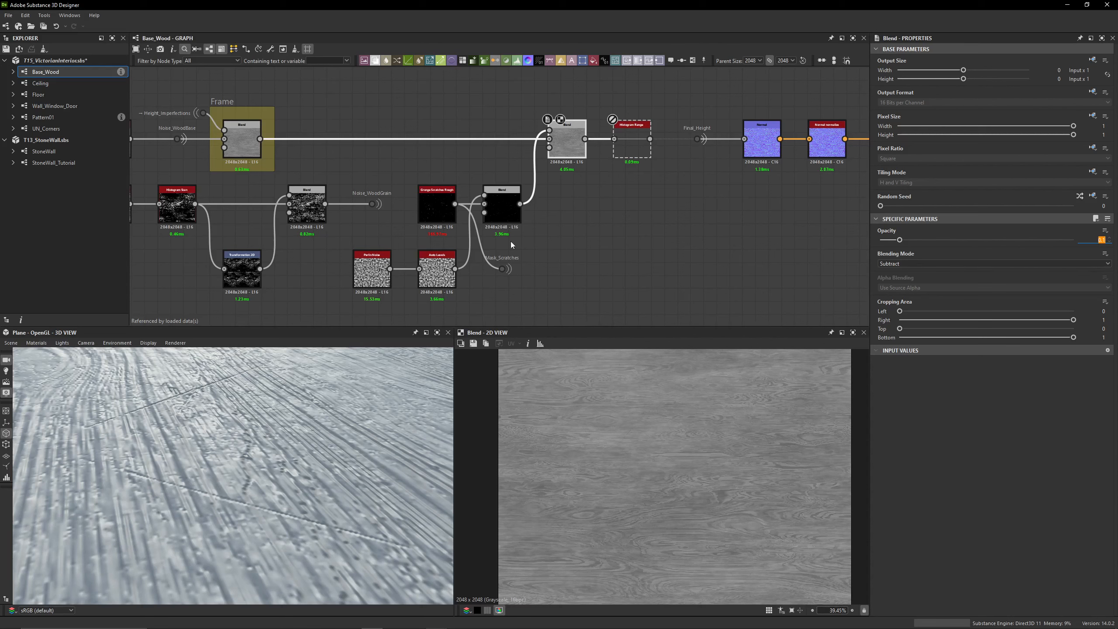
click(567, 149)
key(shift+d)
key(shift+d)
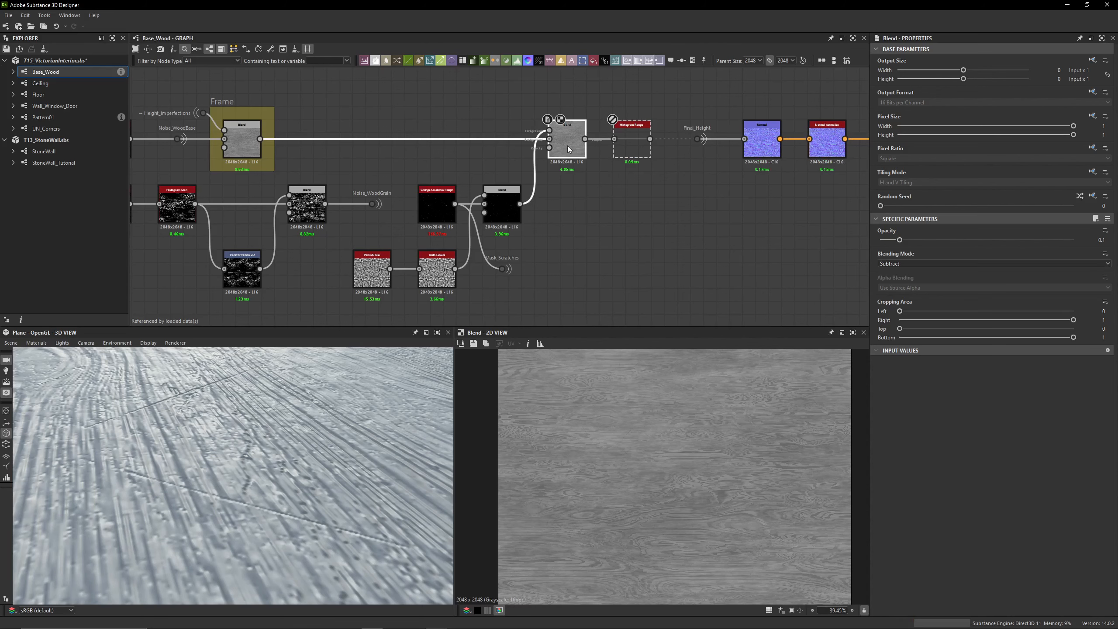
key(shift+d)
key(shift+d)
Enable the Histogram Range before Final_Height and compare its output with the Subtract Blend's
drag(545, 255, 489, 299)
click(568, 247)
middle_drag(567, 247, 491, 275)
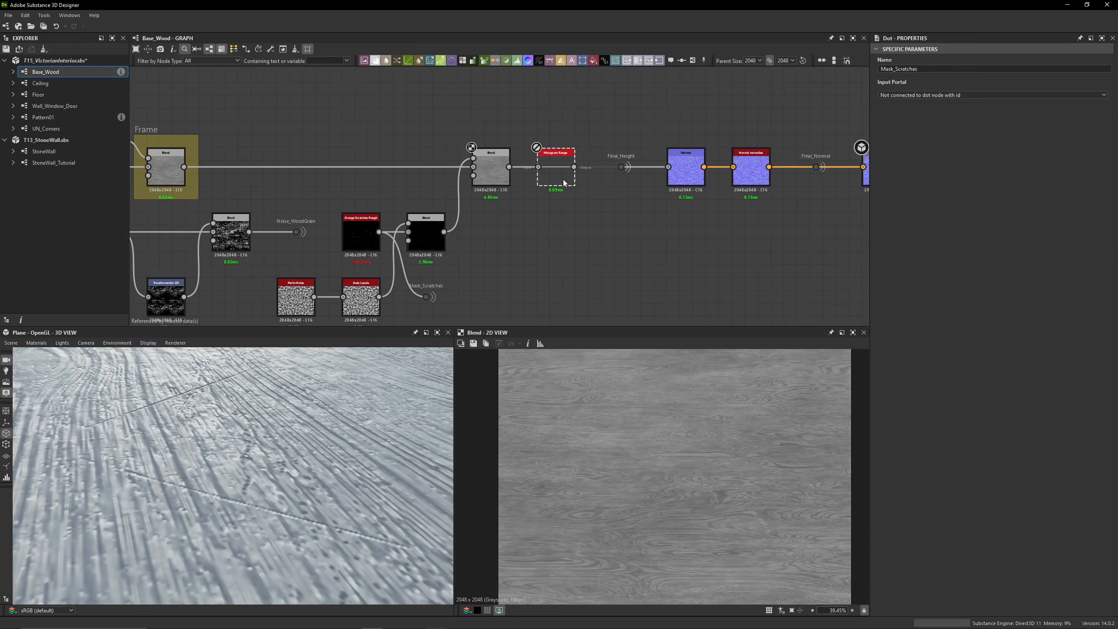
double_click(565, 182)
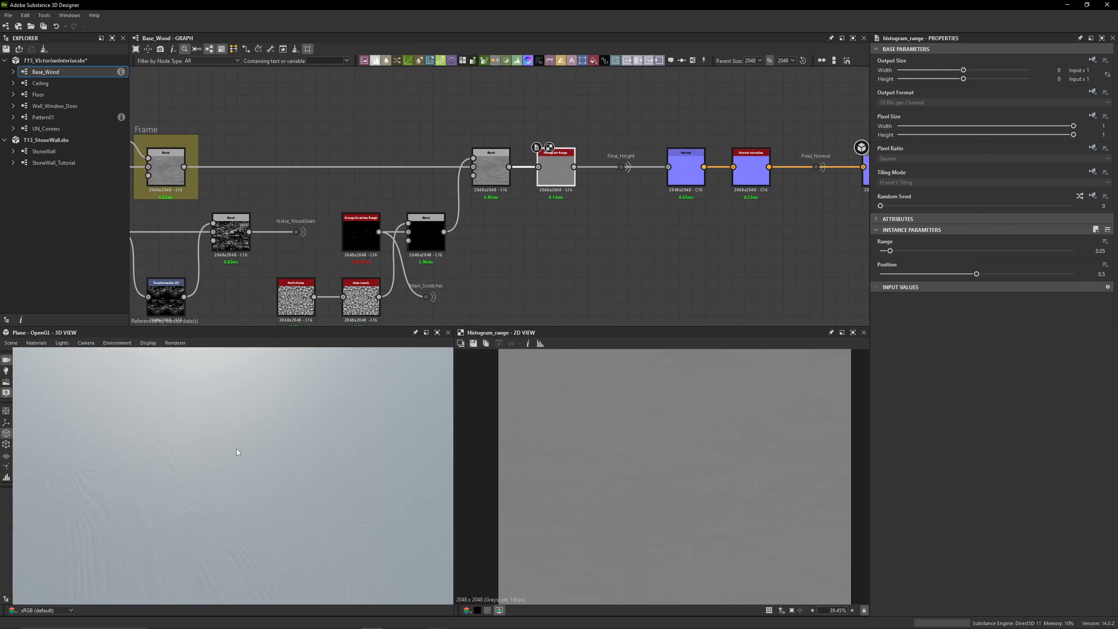
double_click(491, 170)
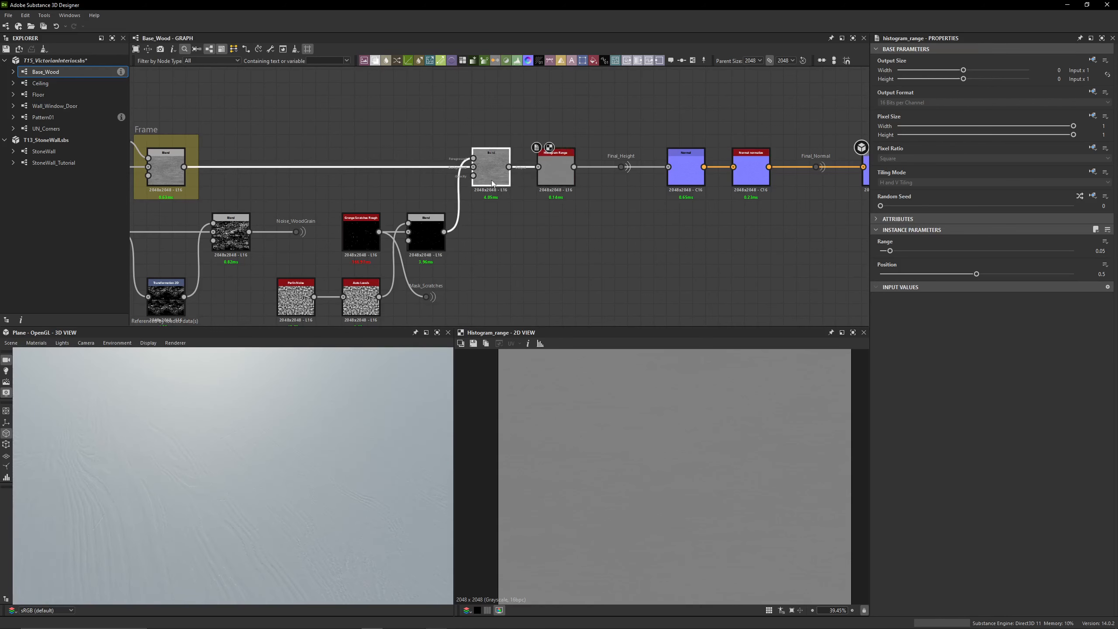
double_click(562, 186)
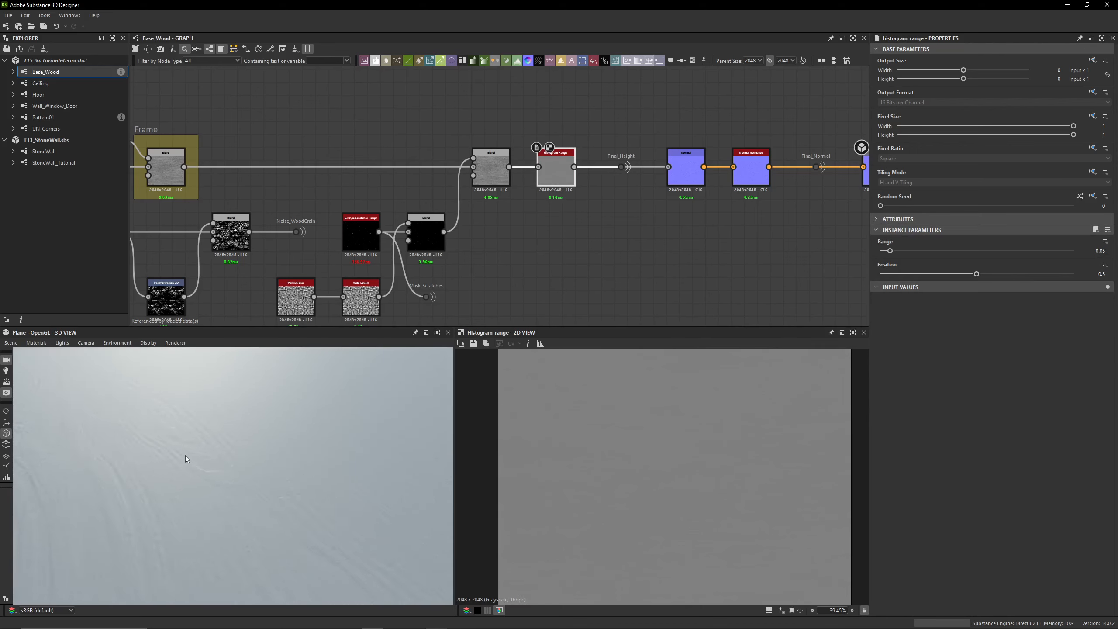
Toggle the Histogram Range off and on to compare the relief strength on the 3D plane
key(shift+d)
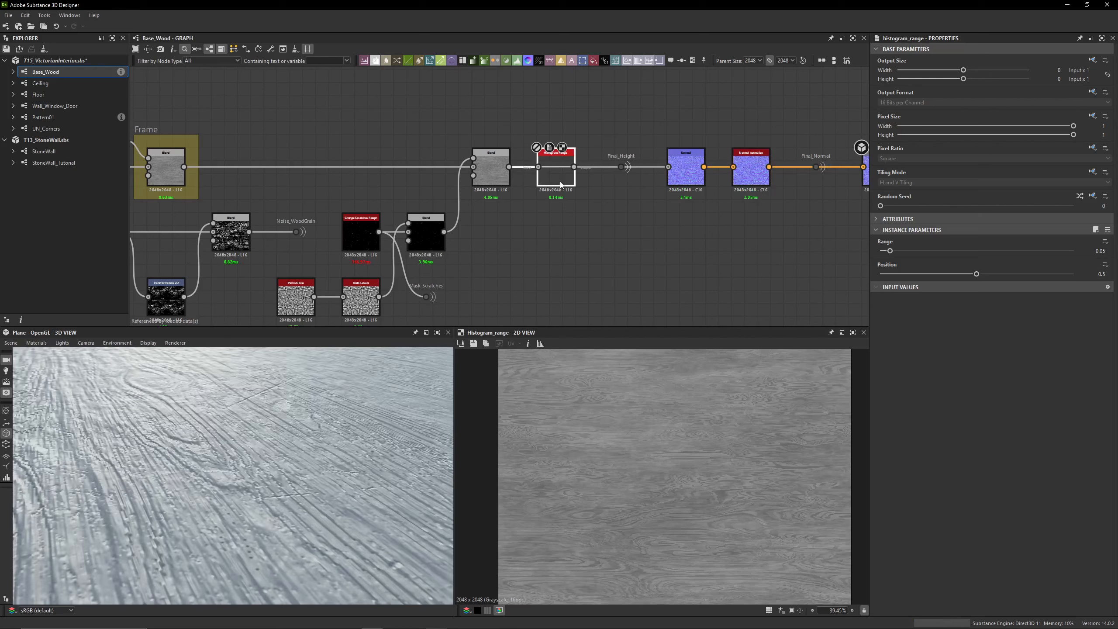
key(shift+d)
key(shift+d)
key(shift+d)
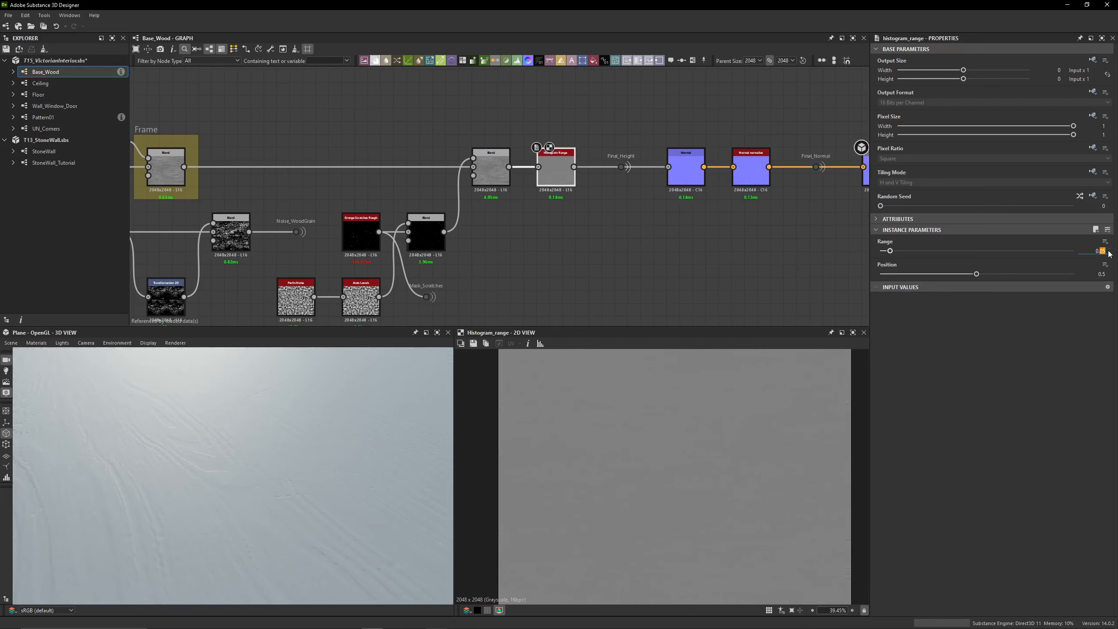
Try a Range of 0.075 on the Histogram Range before the final height
text(075)
key(Return)
key(ctrl+z)
Check the Final_Height portal and preview the Normal node it feeds, including its intensity and format settings
middle_drag(568, 242, 383, 244)
drag(463, 125, 415, 201)
scroll(415, 201, up, 2)
click(362, 163)
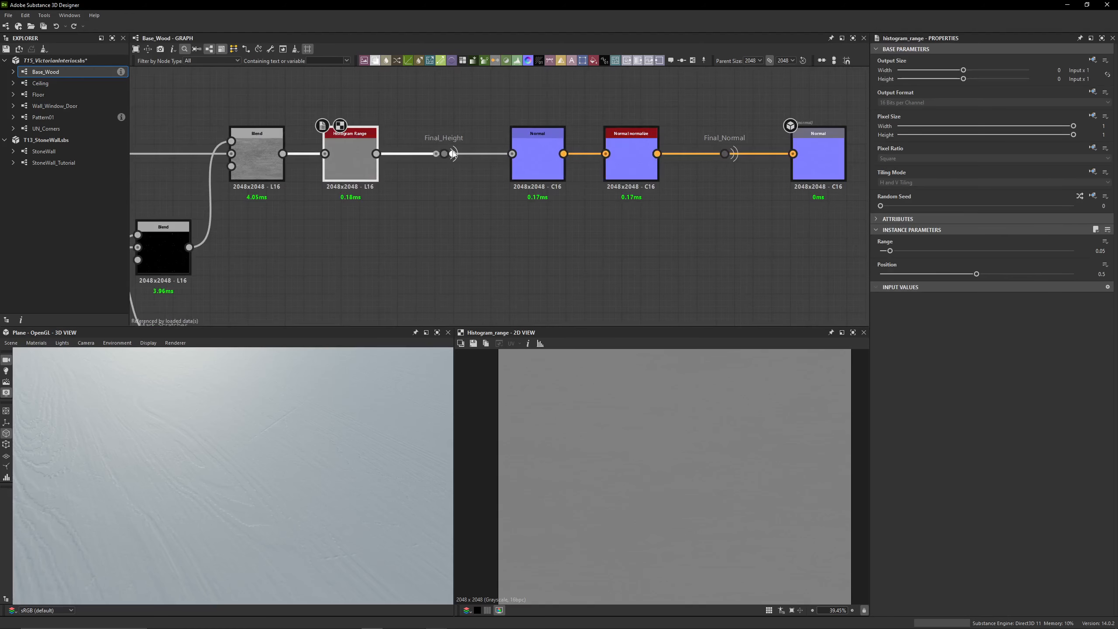
click(453, 154)
click(542, 167)
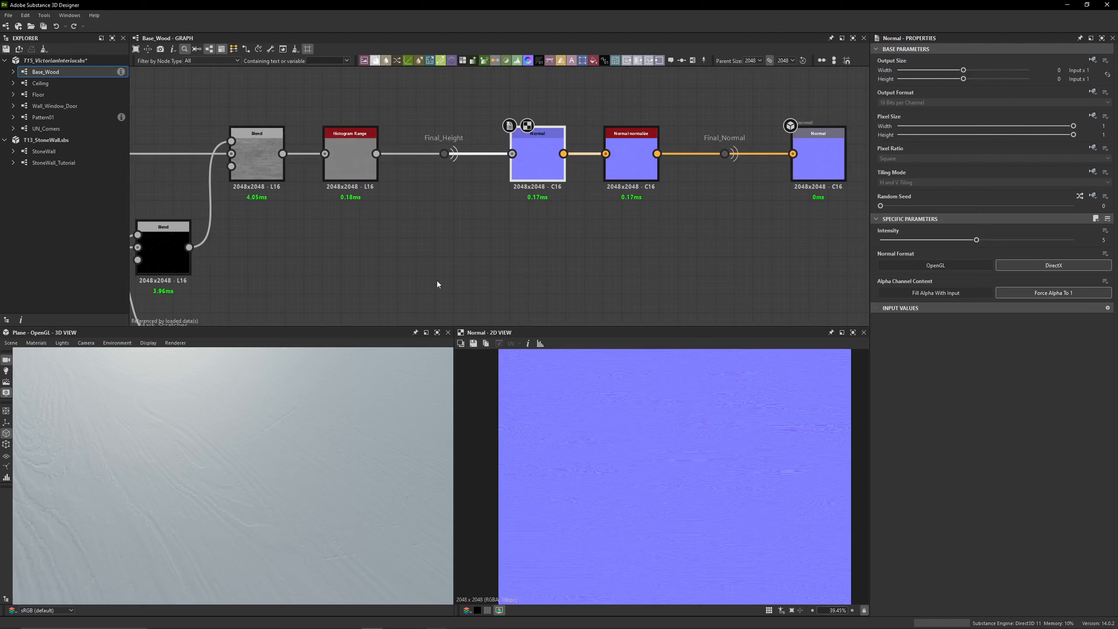
drag(278, 409, 257, 433)
scroll(528, 141, up, 3)
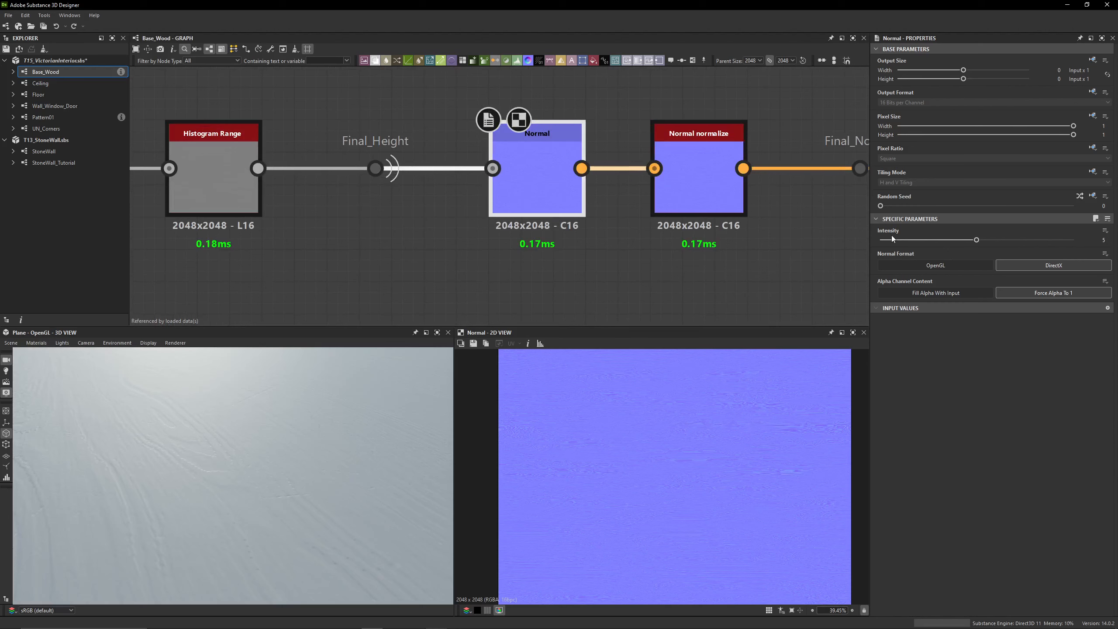
Preview the Normal Normalize output and inspect the Final_Normal portal leading to the normal output
middle_drag(722, 235, 579, 238)
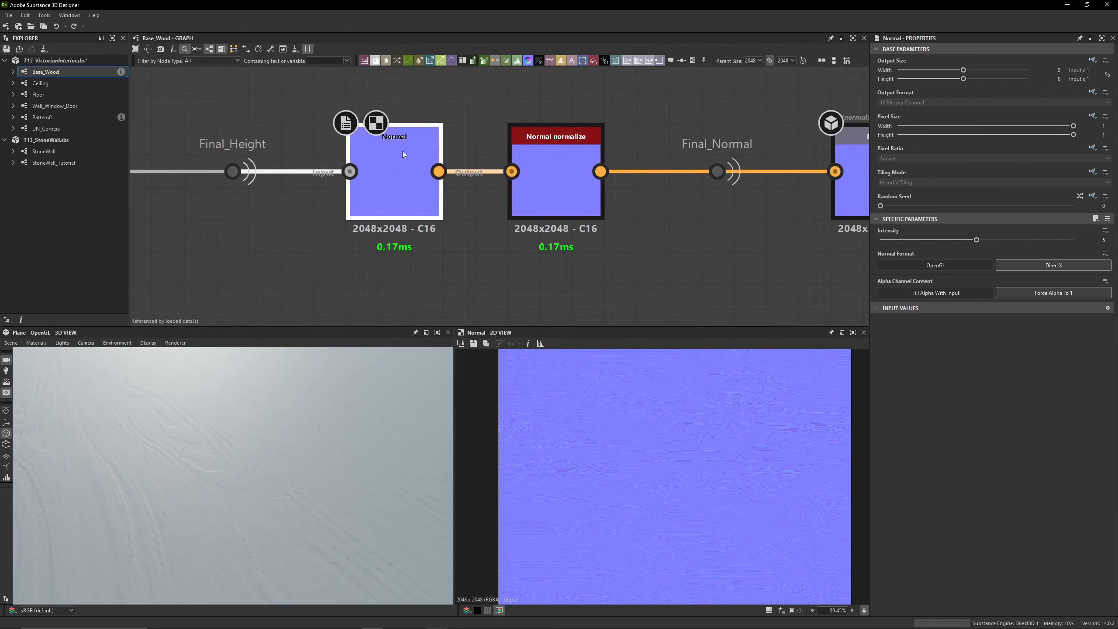
click(556, 185)
scroll(547, 474, up, 4)
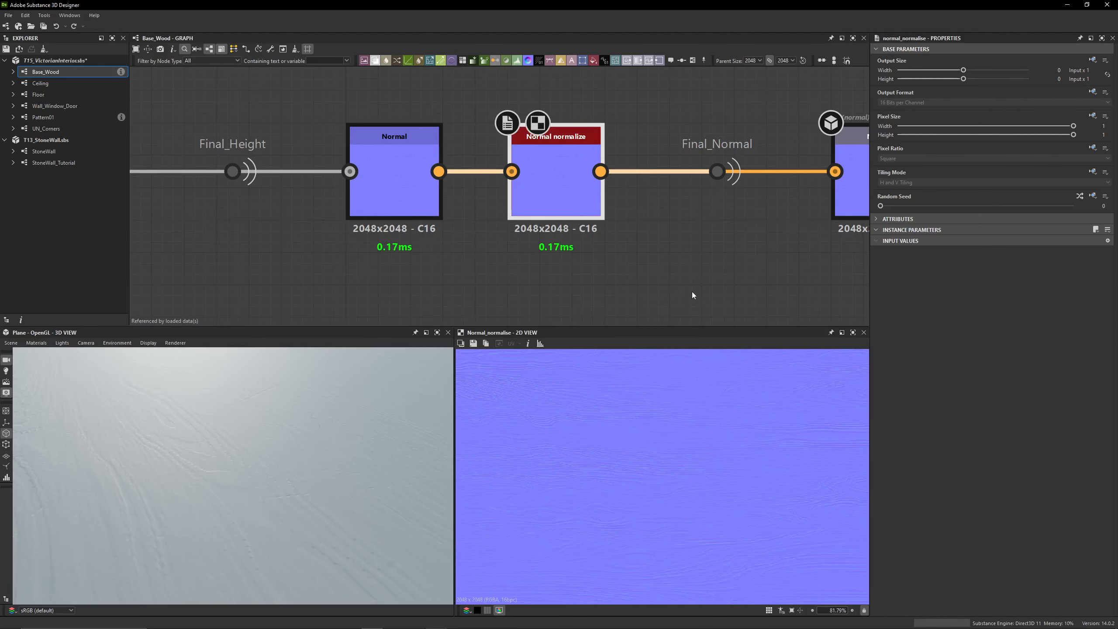
middle_drag(691, 292, 521, 304)
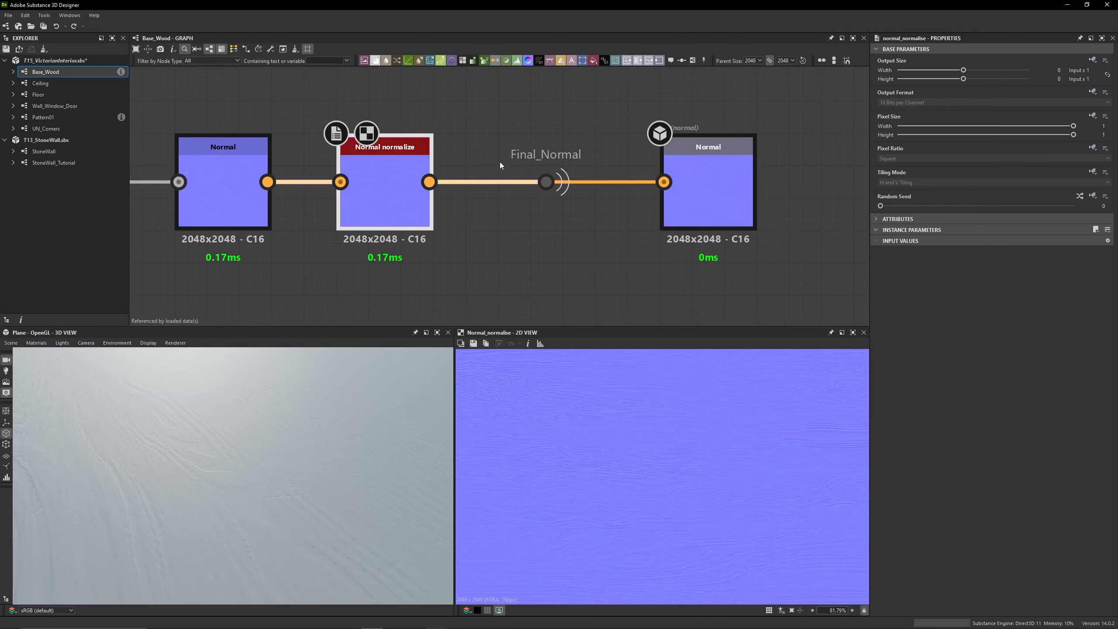
click(534, 160)
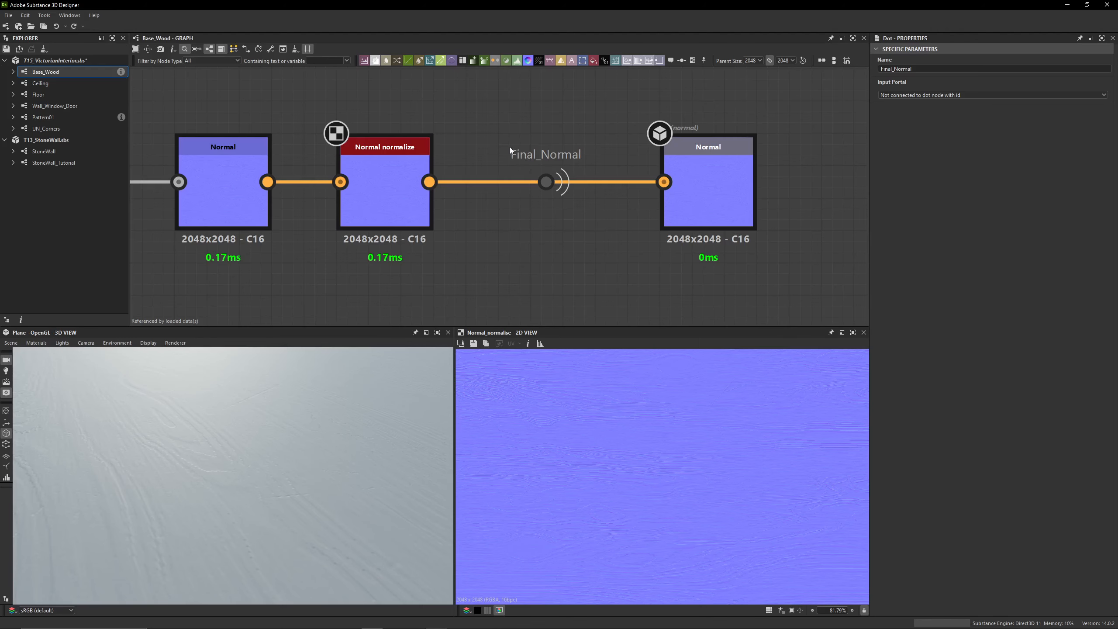
Inspect the normal output node after the Final_Normal portal and check the relief on the 3D plane
middle_drag(510, 150, 425, 151)
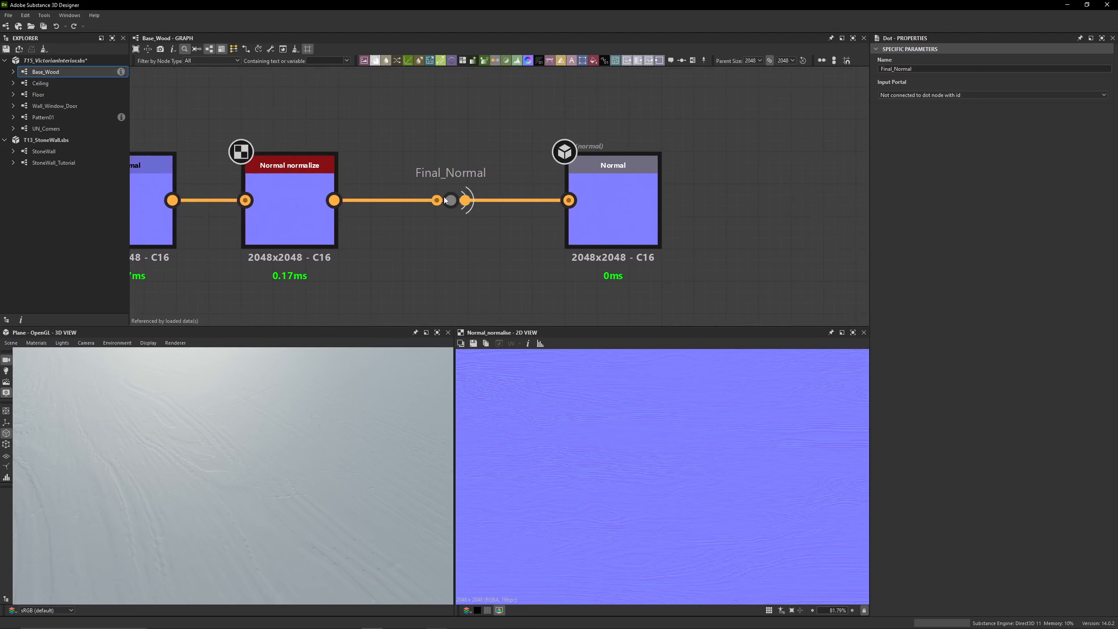
click(584, 177)
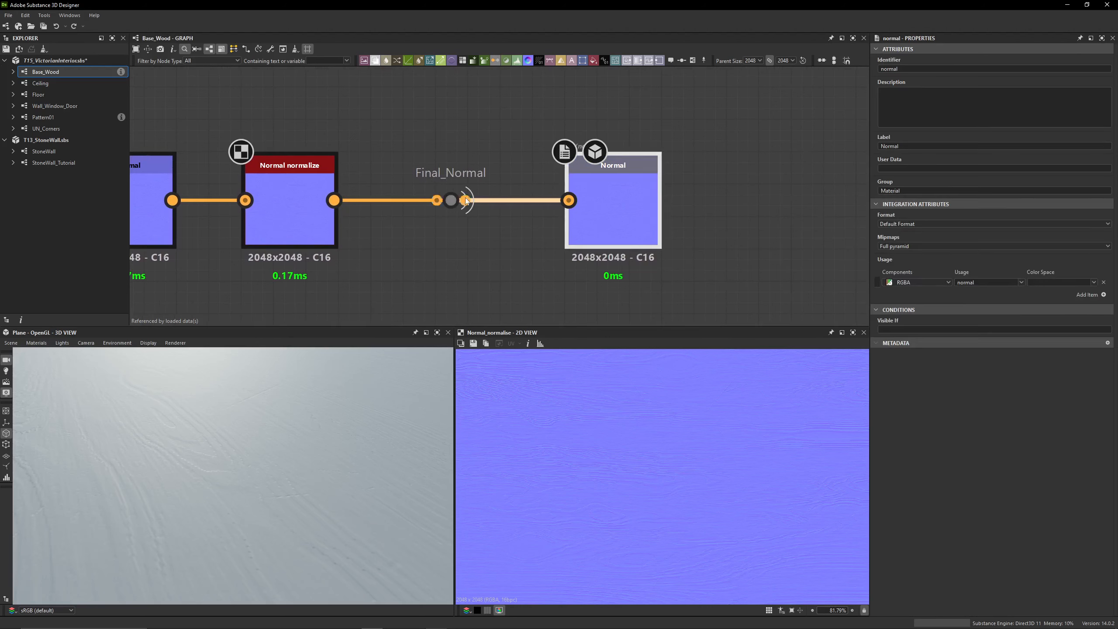
scroll(300, 470, down, 10)
drag(294, 466, 244, 450)
scroll(263, 468, up, 5)
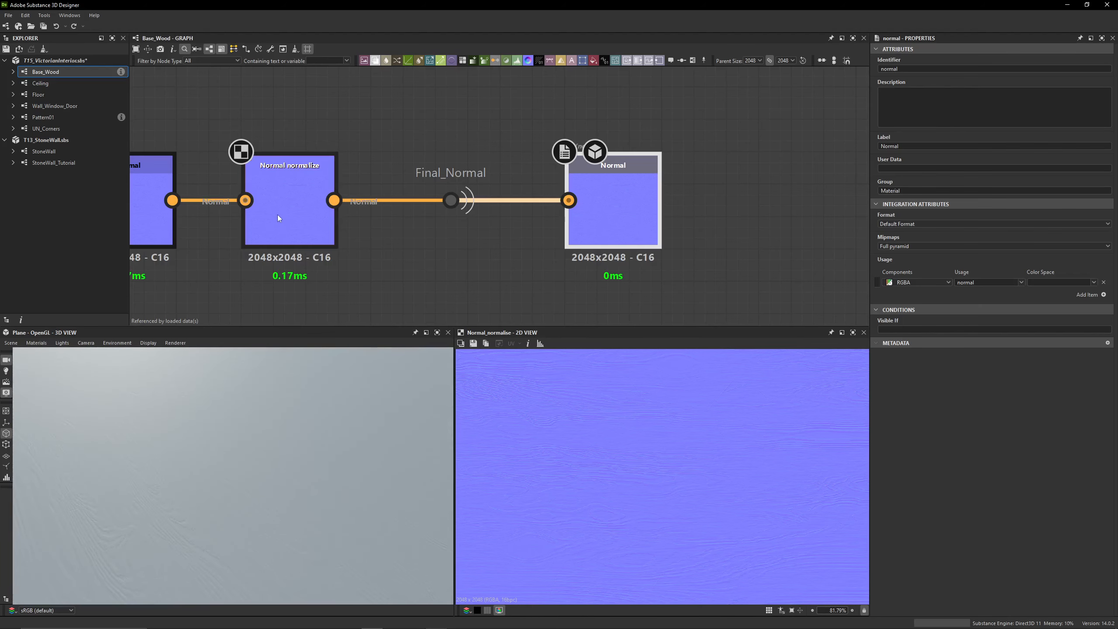
Examine the relief on the 3D plane with the Normal node's Intensity at 25, and set the Intensity to 5
middle_drag(277, 216, 651, 218)
middle_drag(396, 224, 539, 216)
click(648, 223)
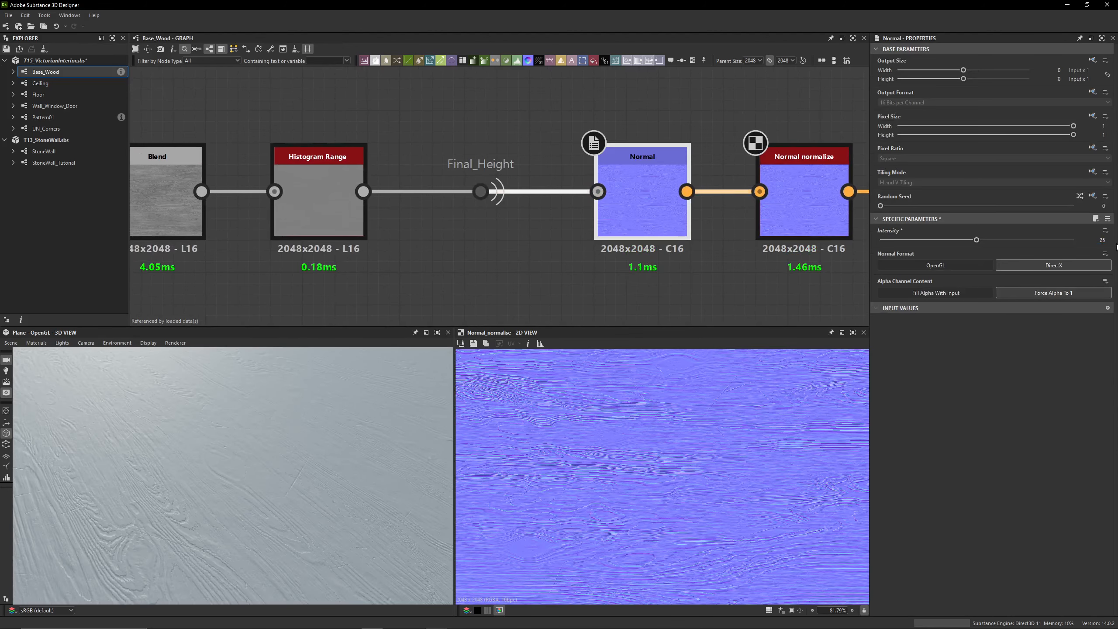
drag(421, 457, 252, 503)
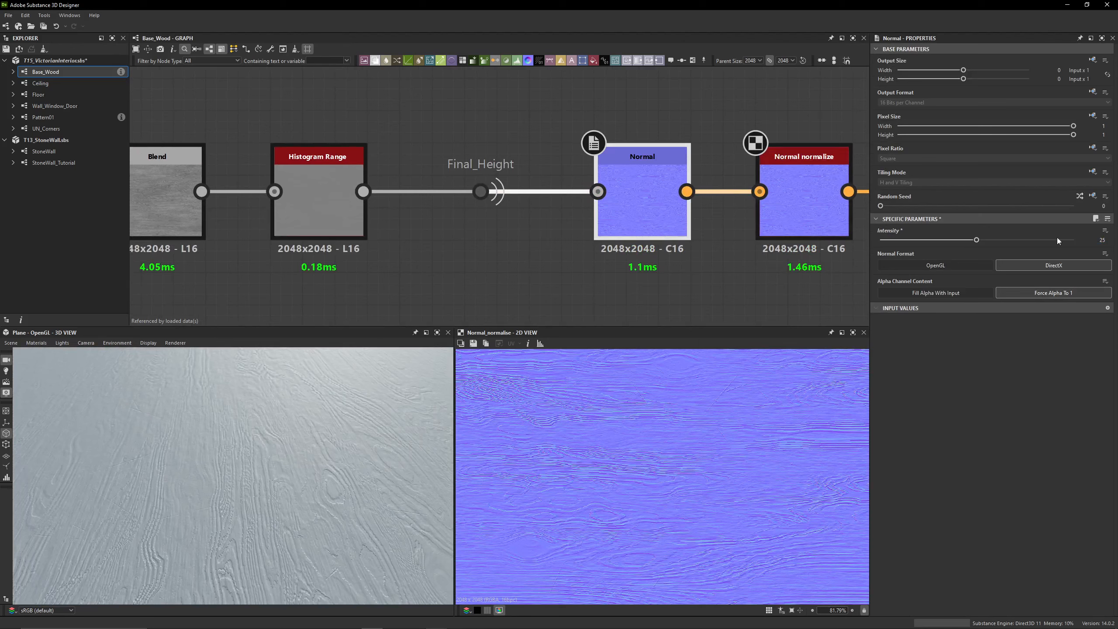
click(1105, 241)
text(5)
key(Return)
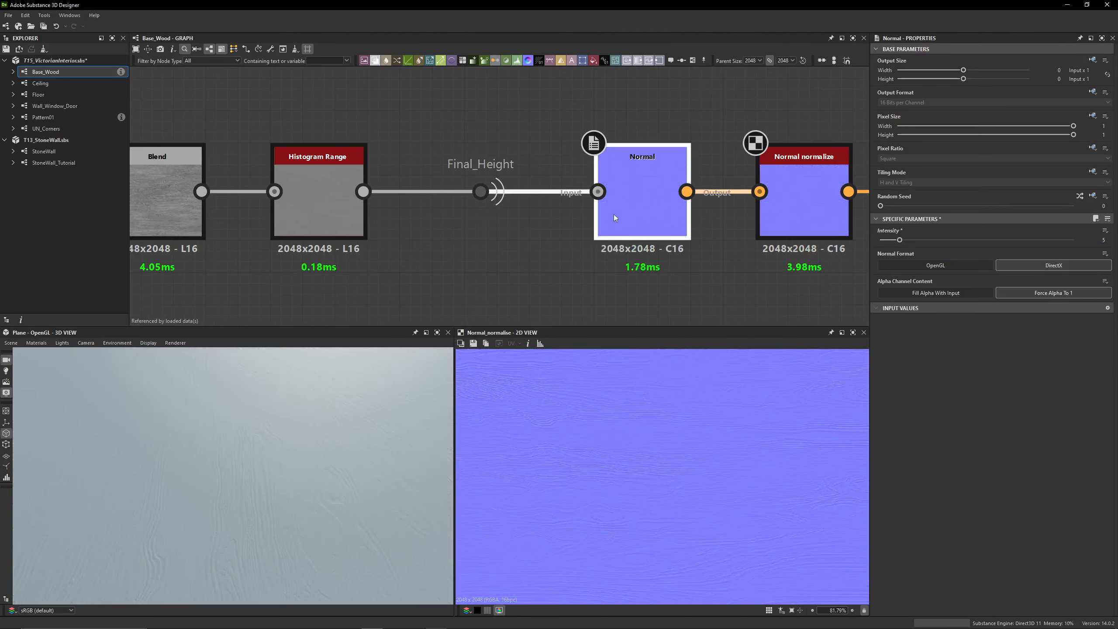
Go to the start of the base color branch and examine the Gradient Map fed by Noise_WoodBase
scroll(460, 210, down, 15)
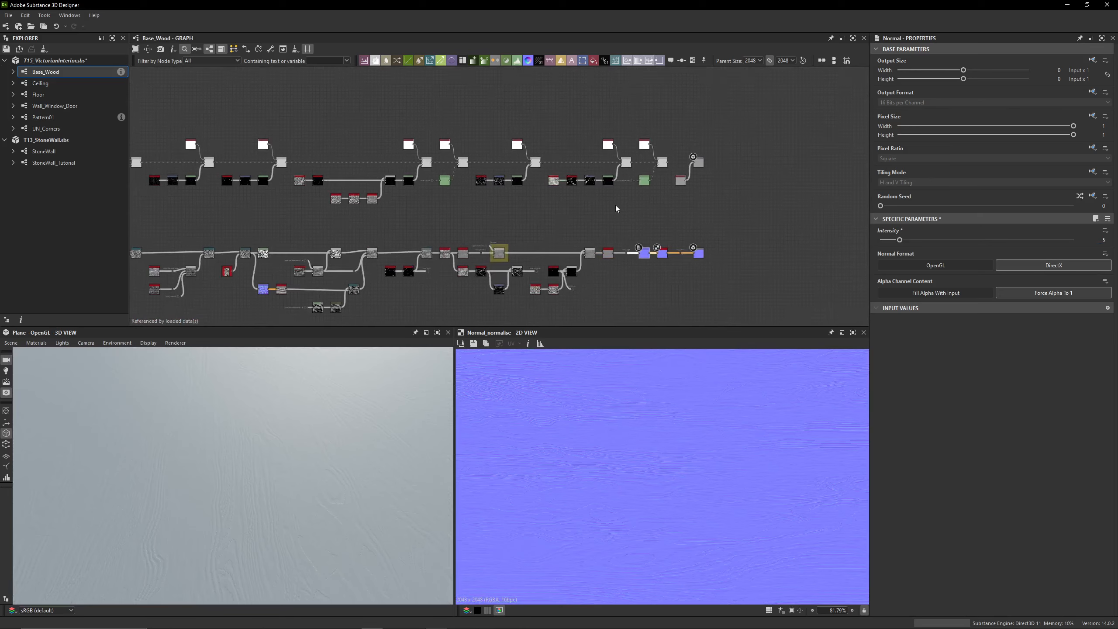
scroll(457, 204, down, 1)
middle_drag(398, 136, 585, 190)
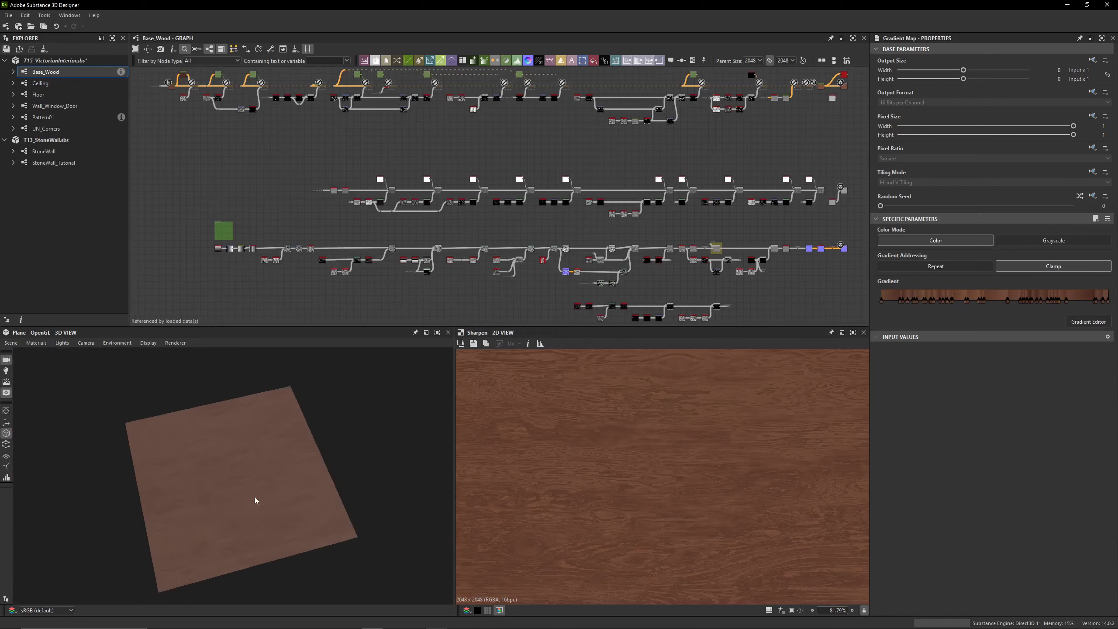
drag(253, 502, 335, 474)
scroll(335, 475, up, 2)
middle_drag(559, 93, 548, 141)
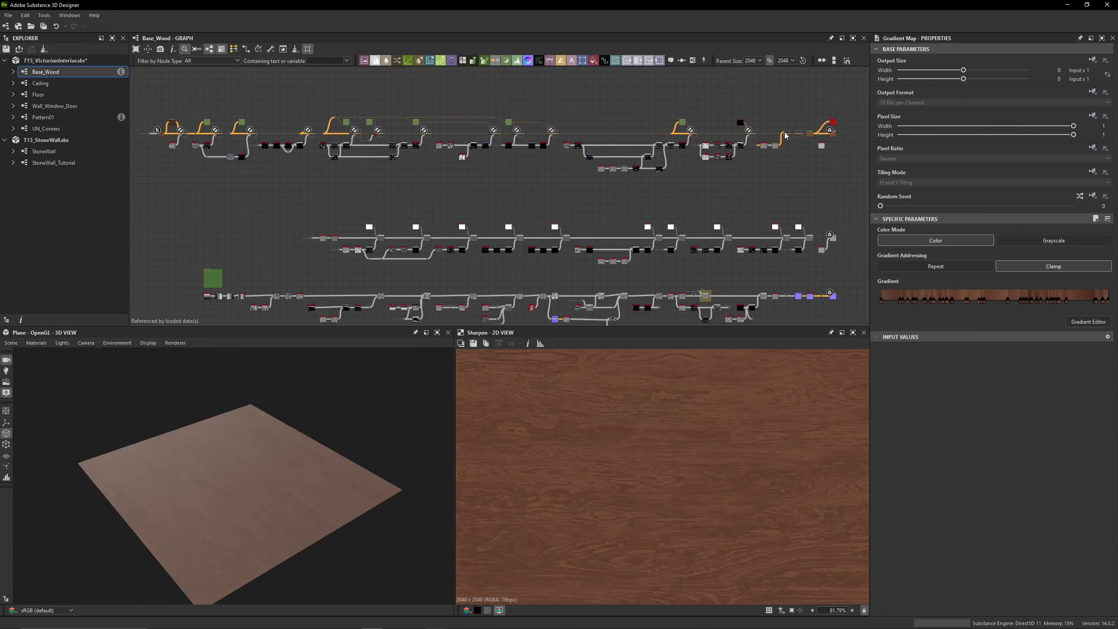
key(f)
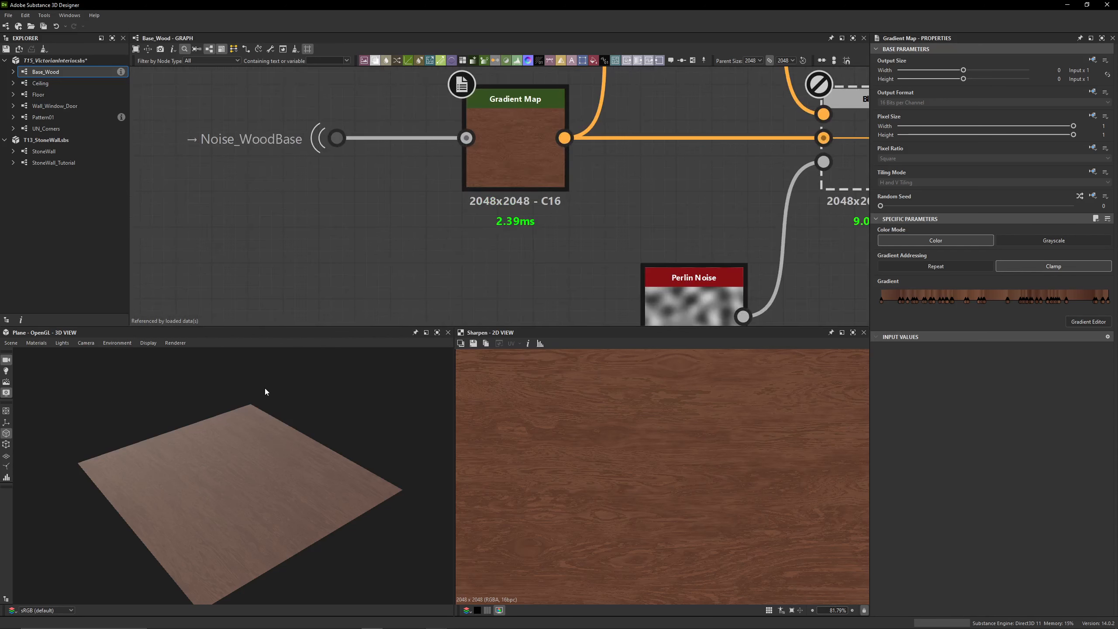
drag(265, 388, 229, 438)
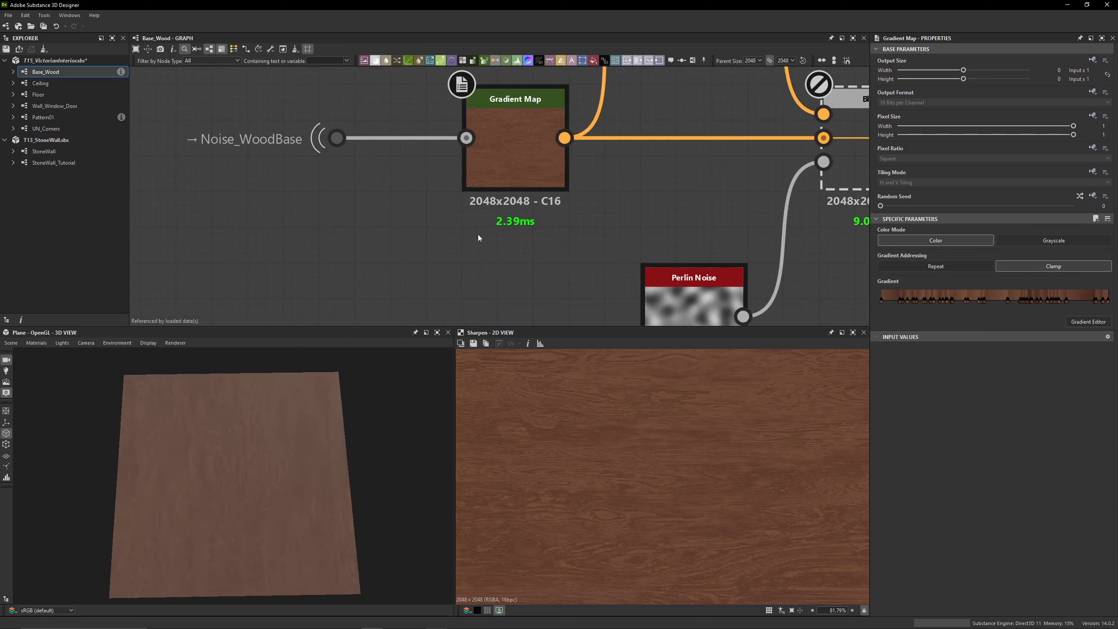
middle_drag(440, 181, 501, 202)
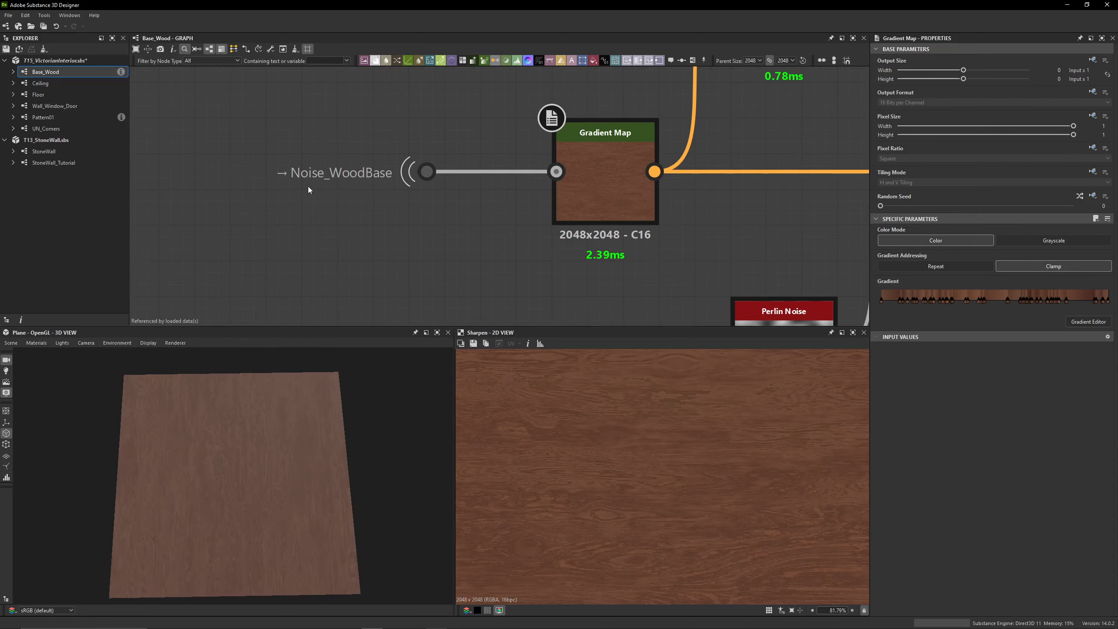
Trace the Noise_WoodBase portal from the Gradient Map back to its source in the height branch
click(347, 182)
scroll(452, 230, down, 5)
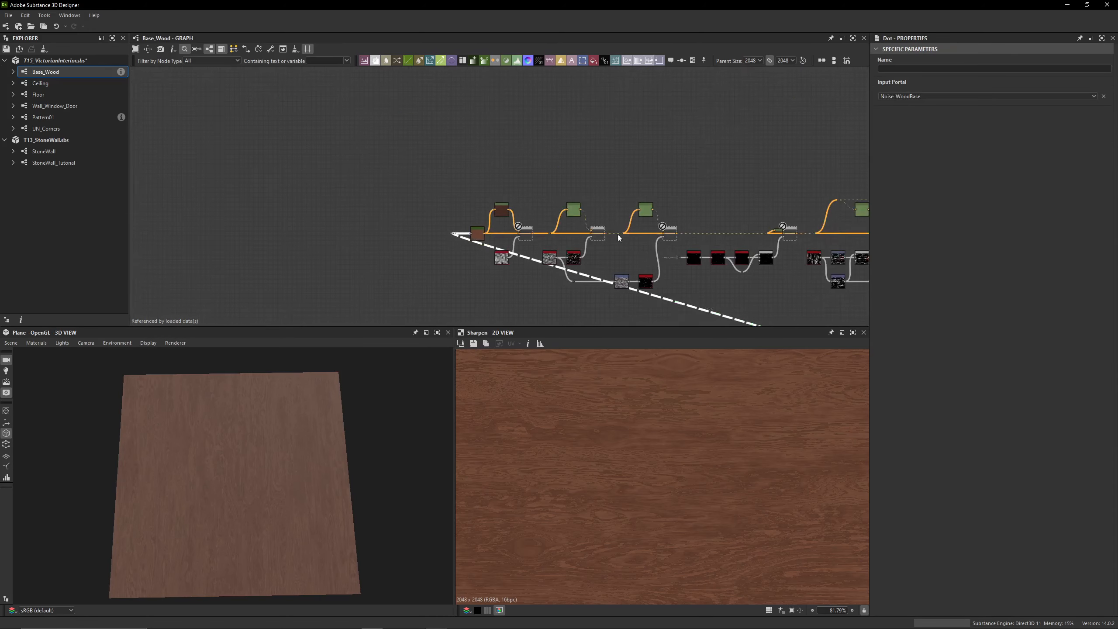
scroll(617, 202, down, 2)
middle_drag(758, 224, 526, 162)
scroll(812, 267, up, 3)
middle_drag(812, 268, 581, 212)
scroll(556, 221, up, 8)
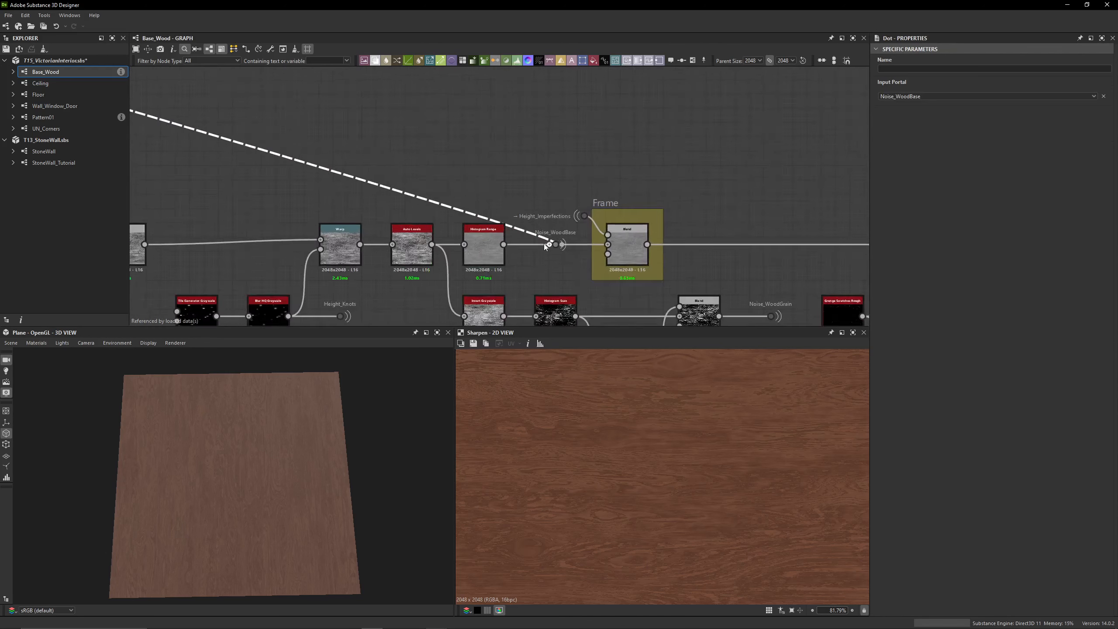
click(555, 287)
click(560, 244)
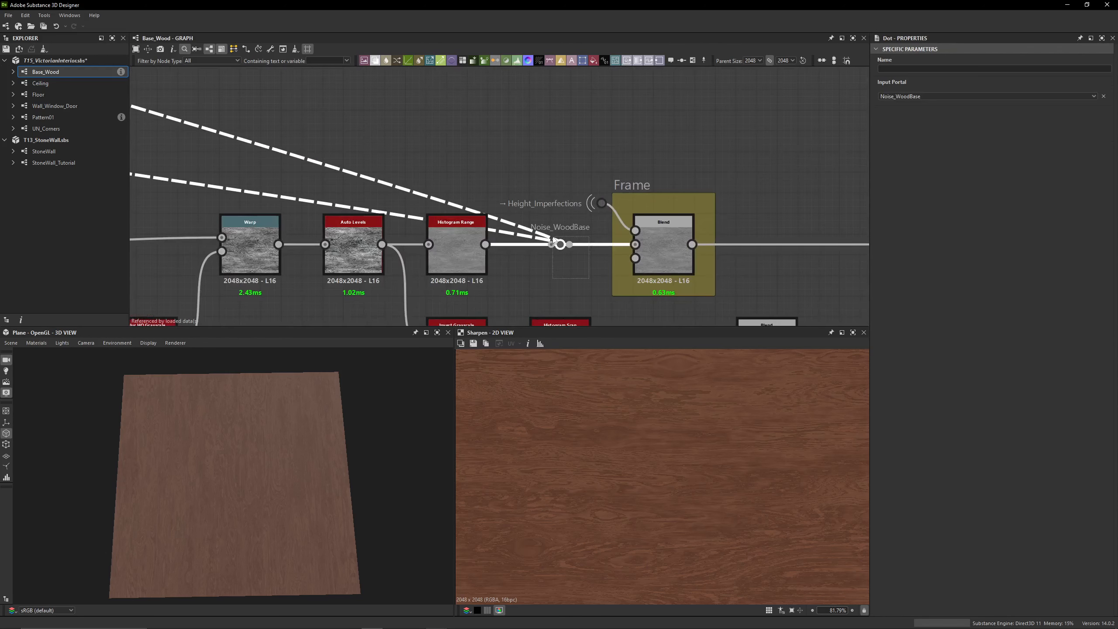
Clear the title of the yellow frame around the Blend node fed by Height_Imperfections
click(638, 183)
drag(925, 96, 863, 97)
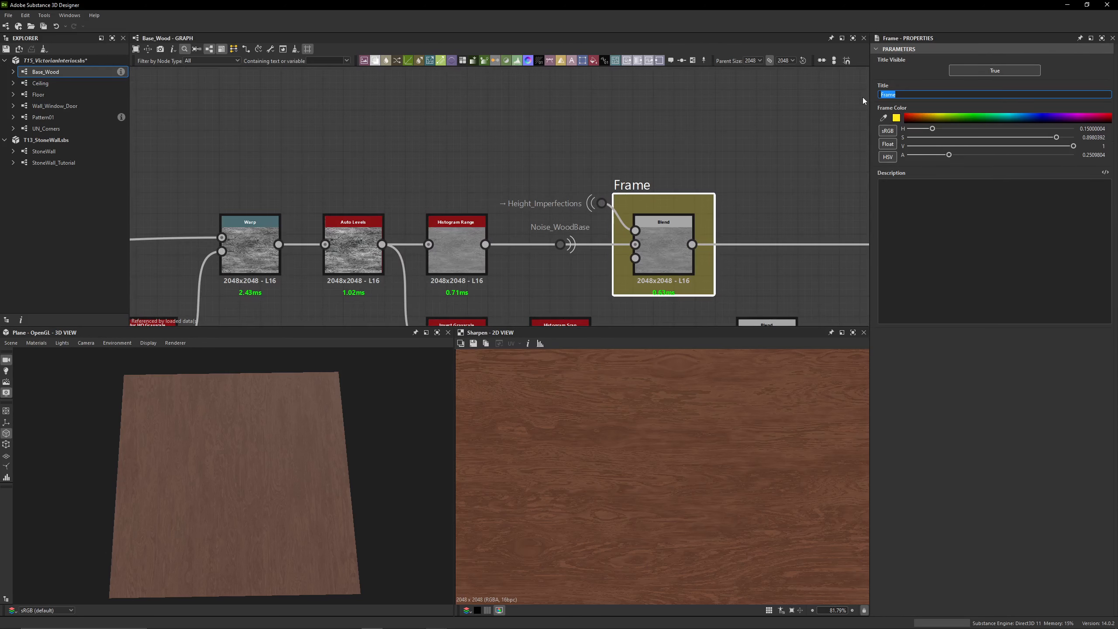
key(BackSpace)
Return to the Gradient Map fed by Noise_WoodBase and preview its output in the 2D view
scroll(535, 133, down, 6)
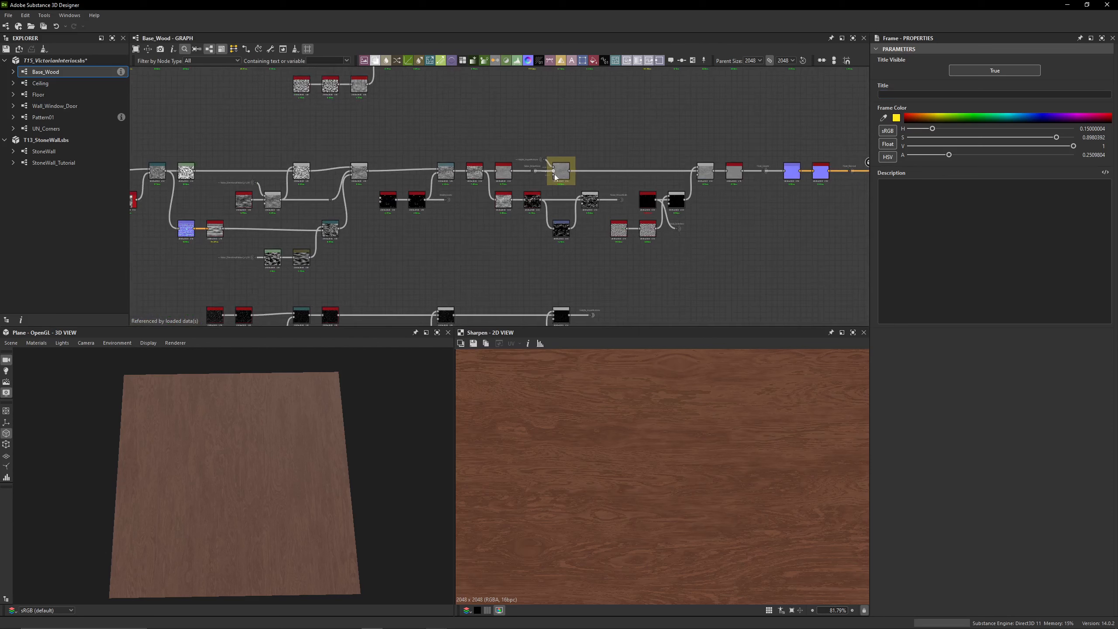
scroll(432, 153, down, 10)
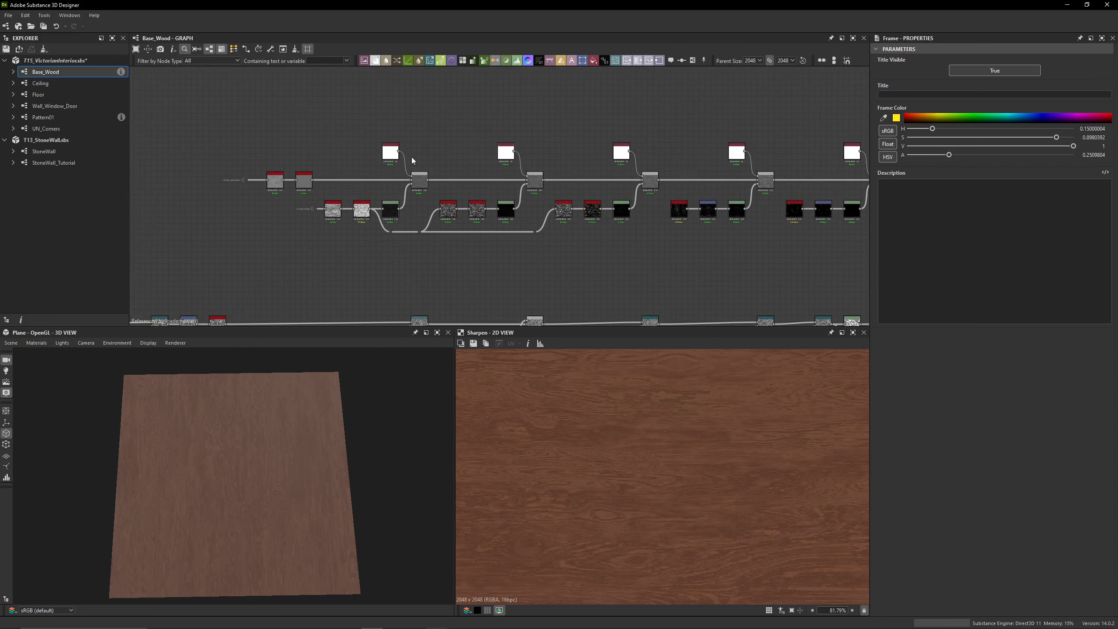
drag(837, 218, 642, 266)
click(641, 265)
scroll(374, 154, up, 10)
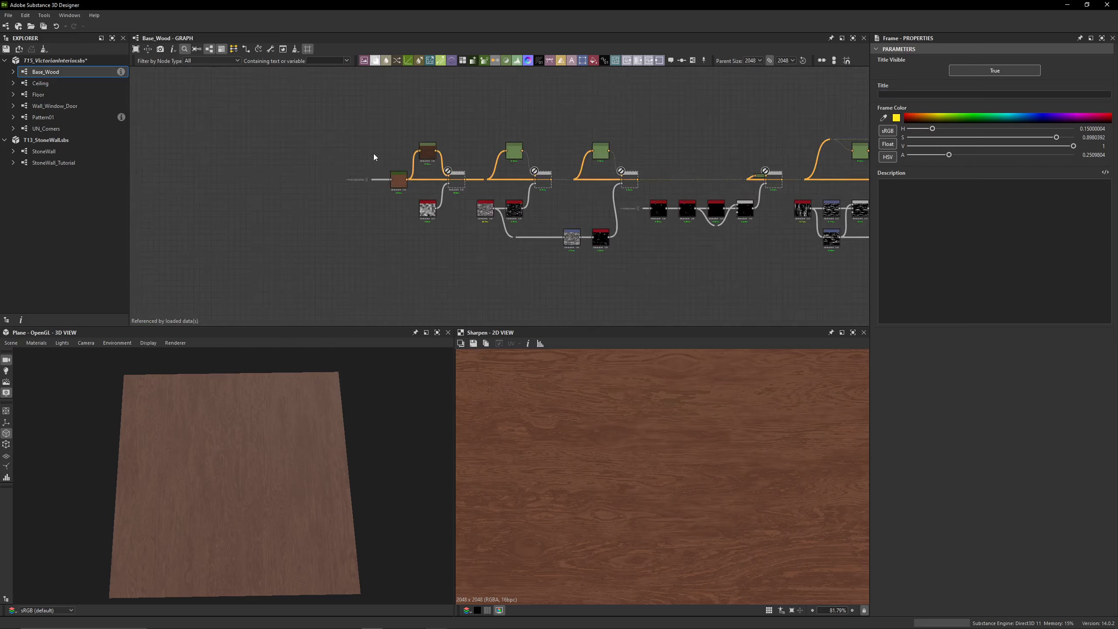
scroll(380, 205, down, 3)
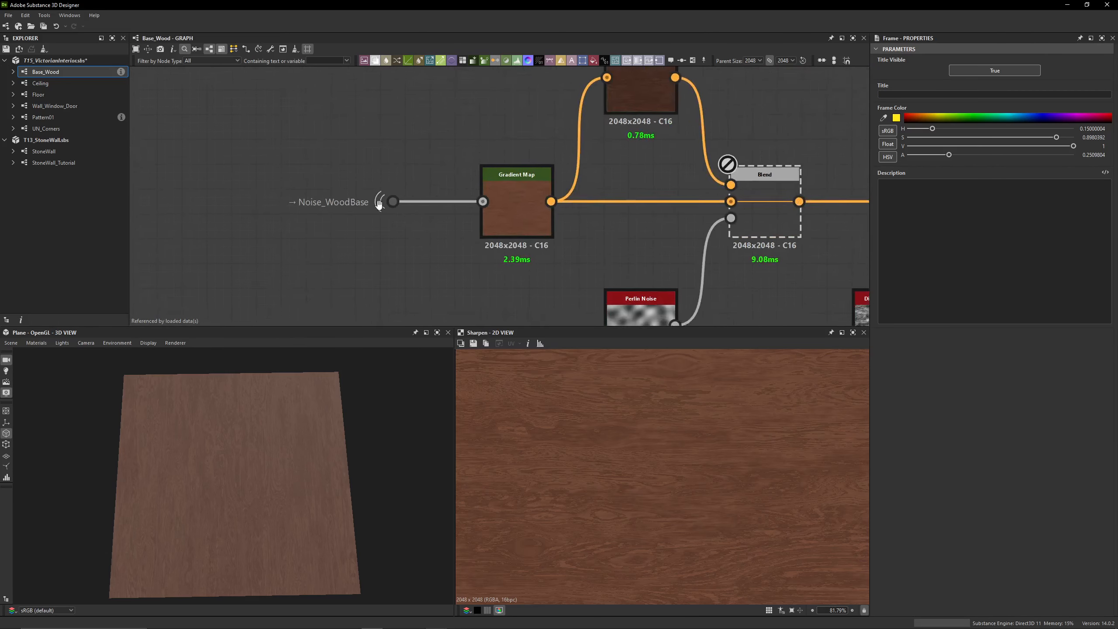
middle_drag(380, 204, 232, 155)
double_click(370, 167)
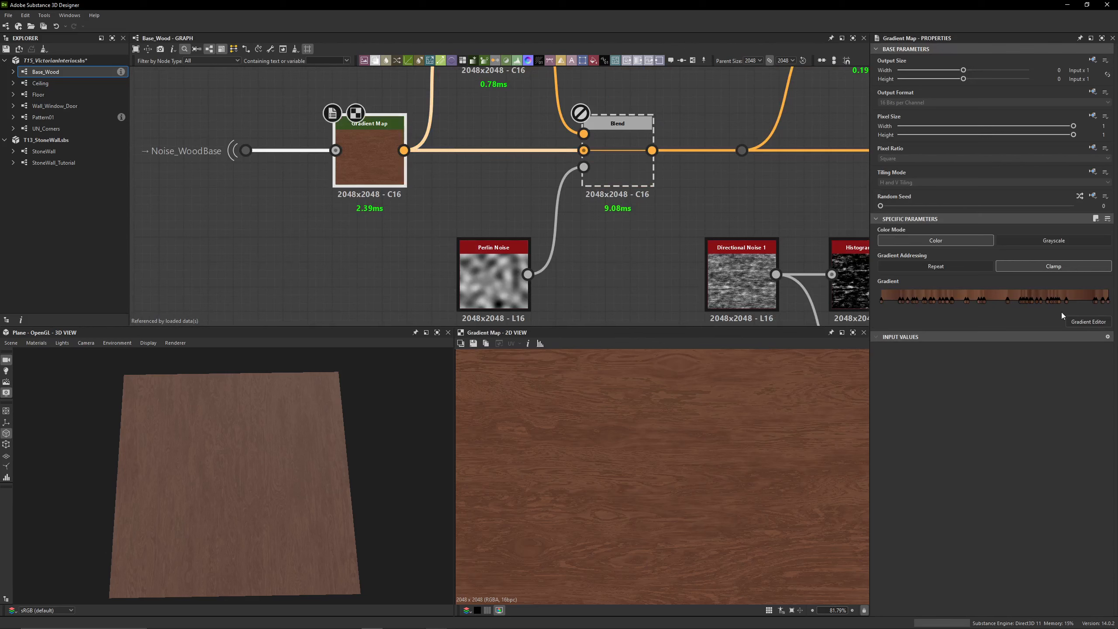
Inspect the color keys in the Gradient Map's Gradient Editor and examine its wood texture in the 2D view
click(1082, 322)
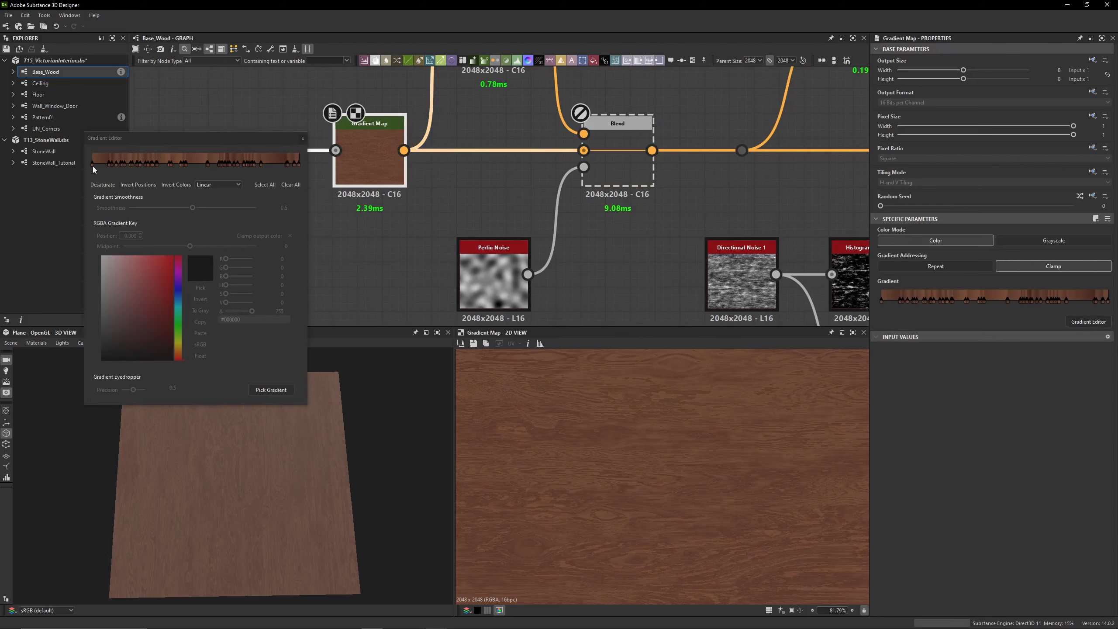
click(116, 164)
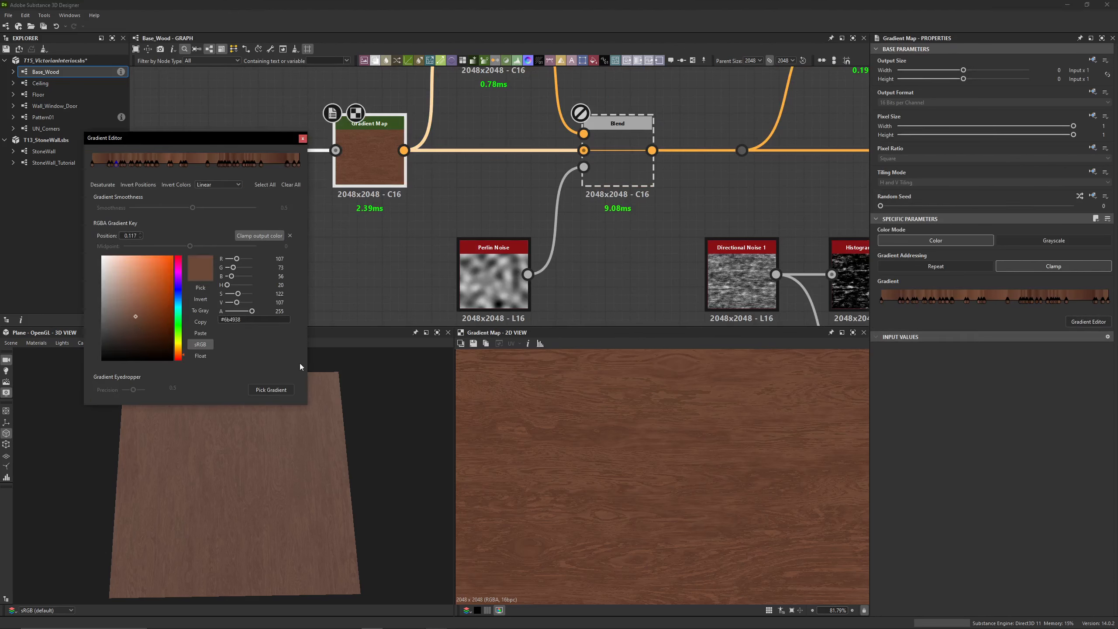
drag(306, 405, 413, 443)
drag(242, 140, 419, 162)
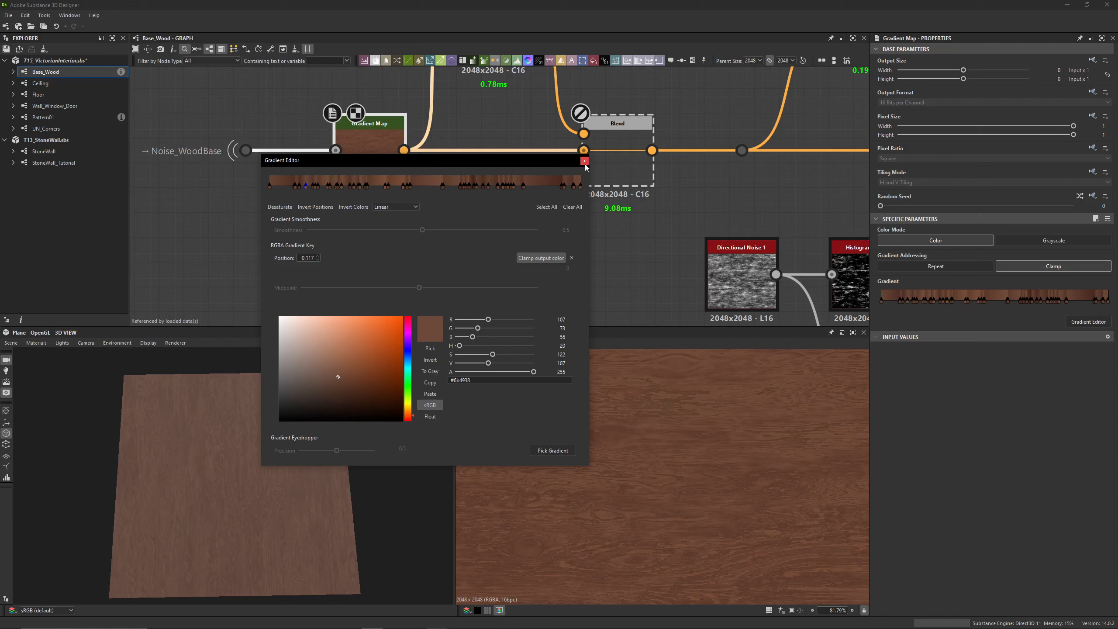
click(584, 161)
scroll(656, 516, down, 5)
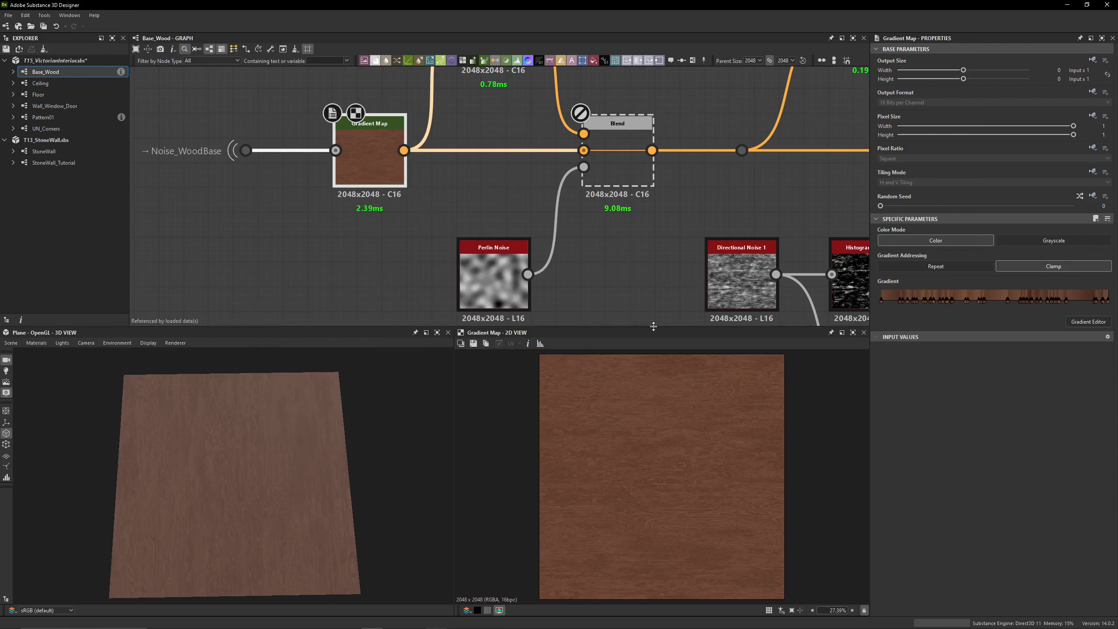
scroll(662, 509, up, 1)
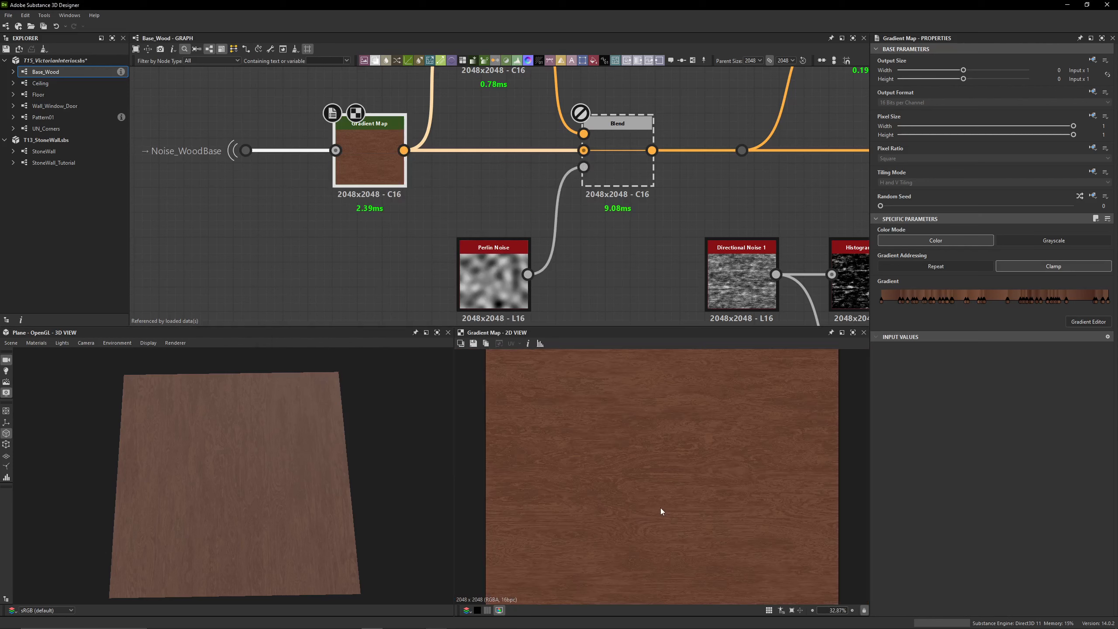
scroll(655, 477, up, 3)
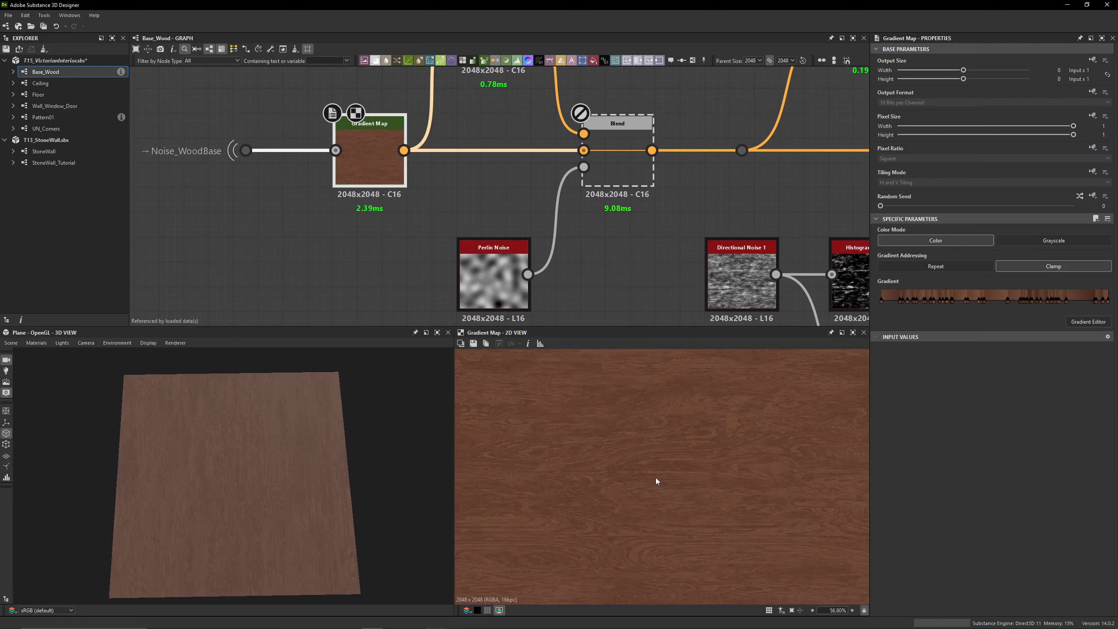
scroll(655, 477, down, 2)
Add a second Gradient Map node in the empty space below the Noise_WoodBase portal
middle_drag(309, 275, 349, 245)
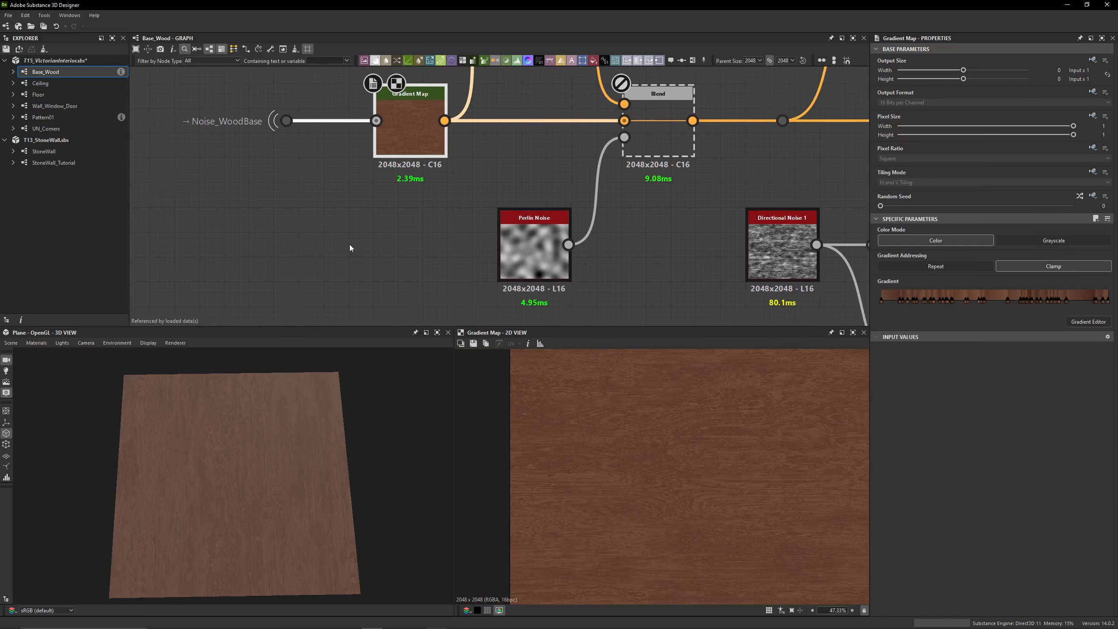
key(space)
text(gradi)
key(Return)
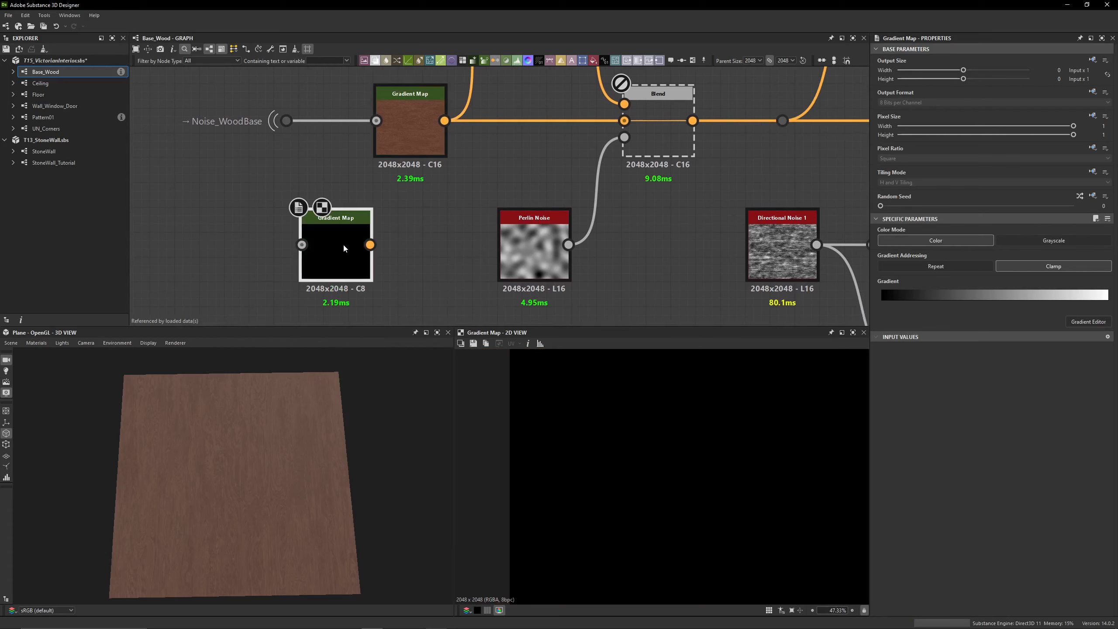
Pick the new Gradient Map's gradient from the first one's wood preview, then preview the new node and place it below the first
click(1088, 322)
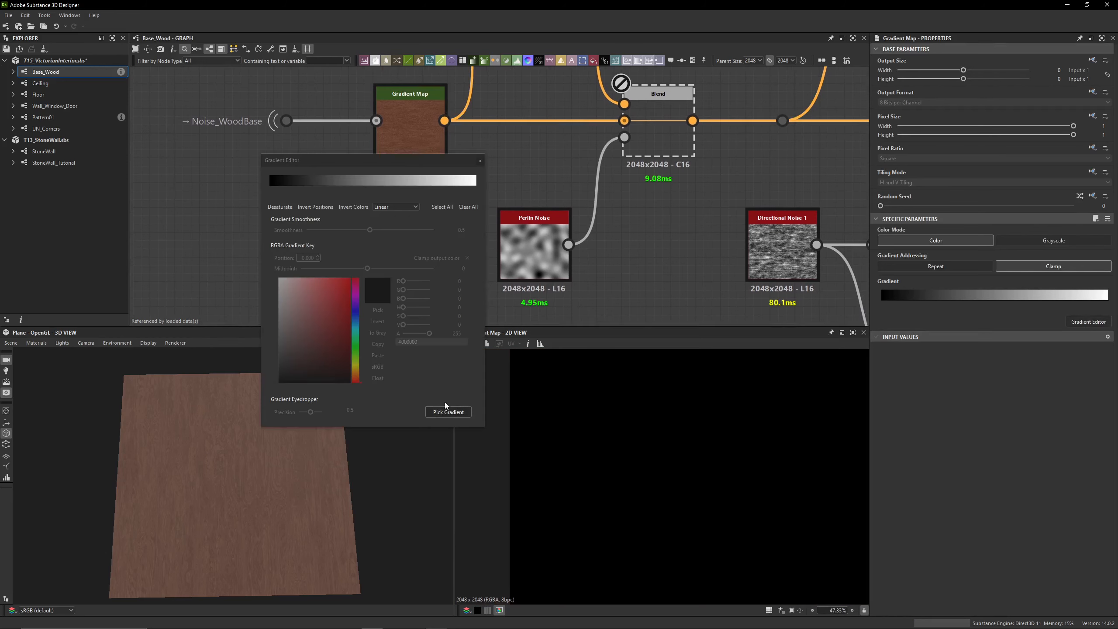
click(405, 139)
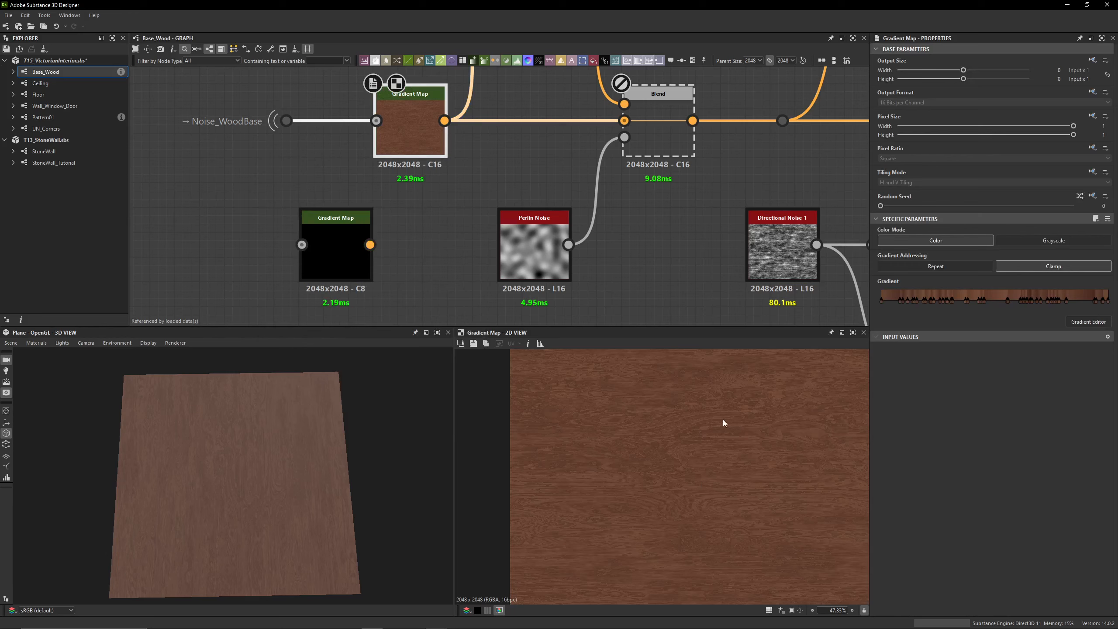
click(336, 238)
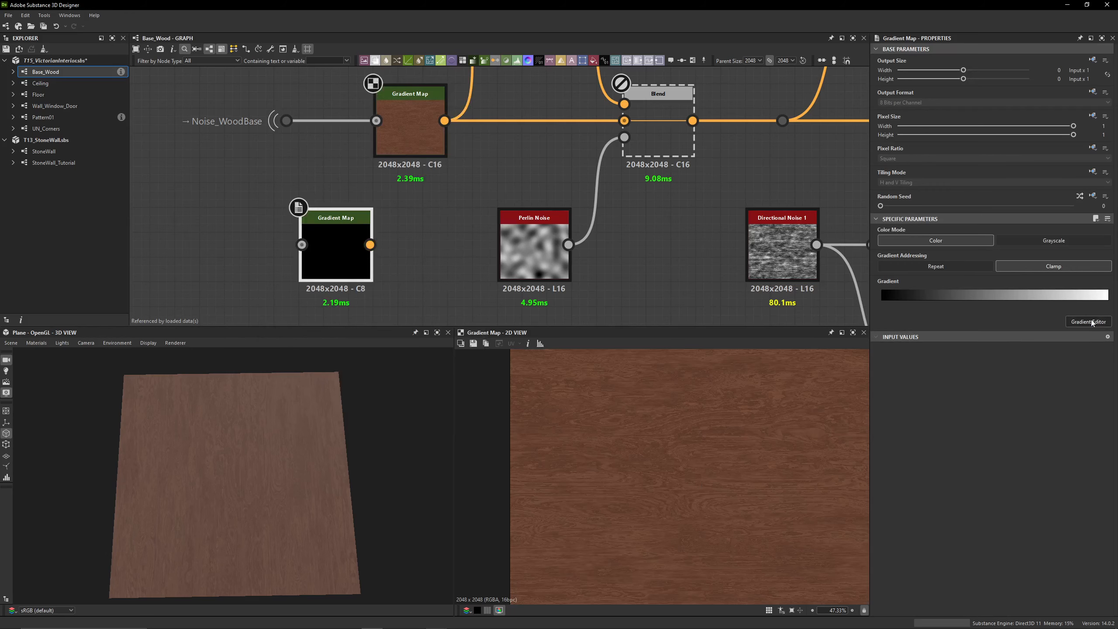
click(1091, 321)
click(445, 412)
mouse_move(565, 421)
mouse_down()
mouse_move(721, 552)
mouse_move(721, 477)
mouse_move(568, 418)
mouse_up()
drag(541, 462, 739, 487)
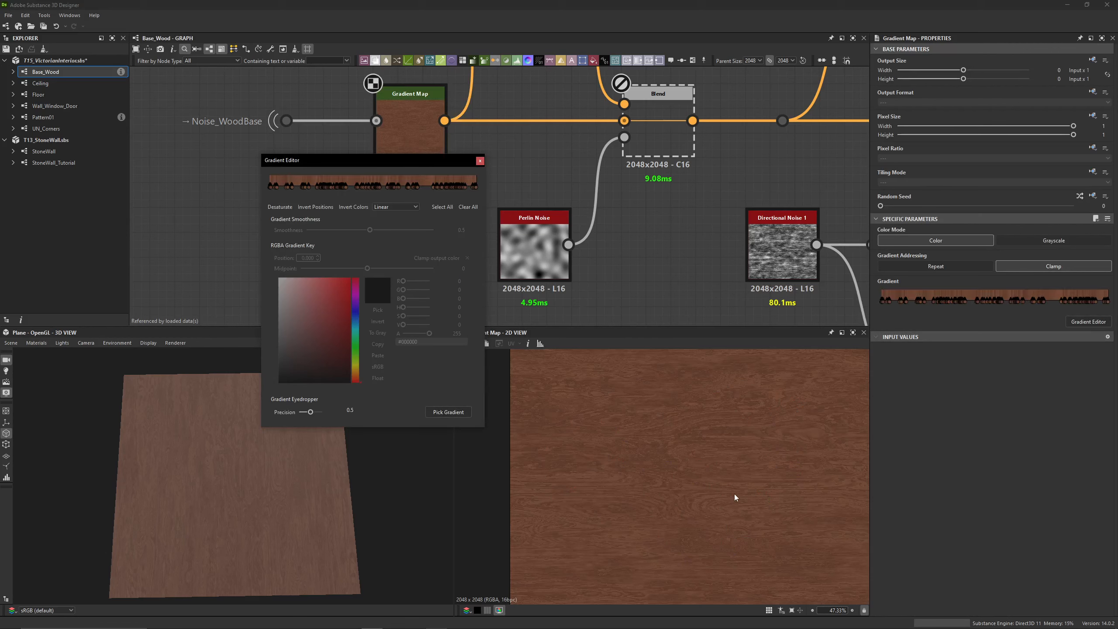
click(480, 160)
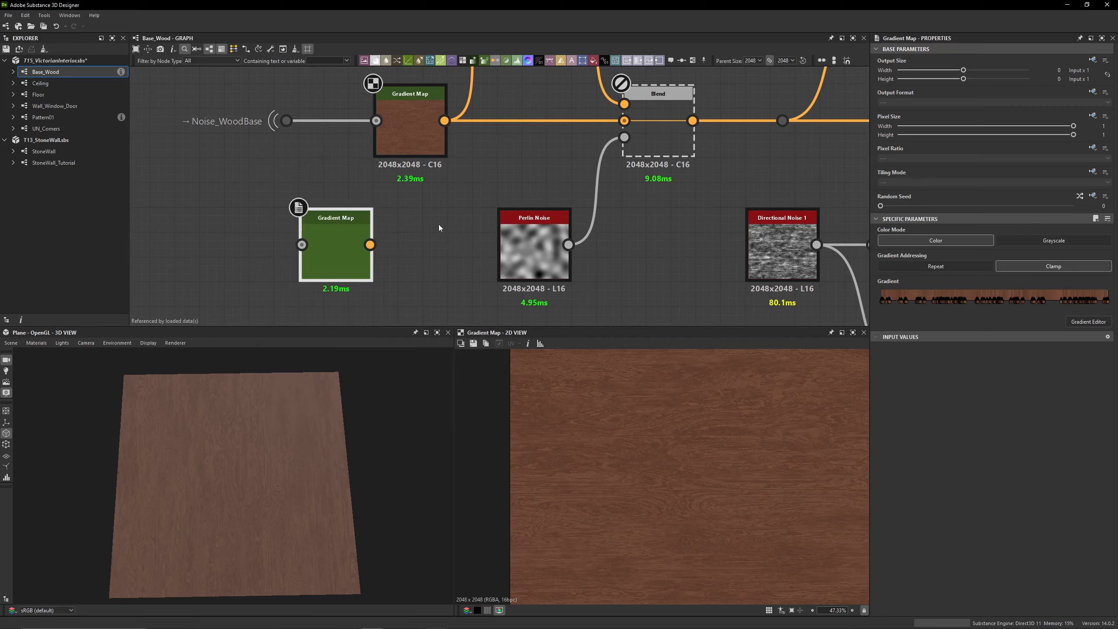
double_click(352, 245)
drag(344, 273, 407, 265)
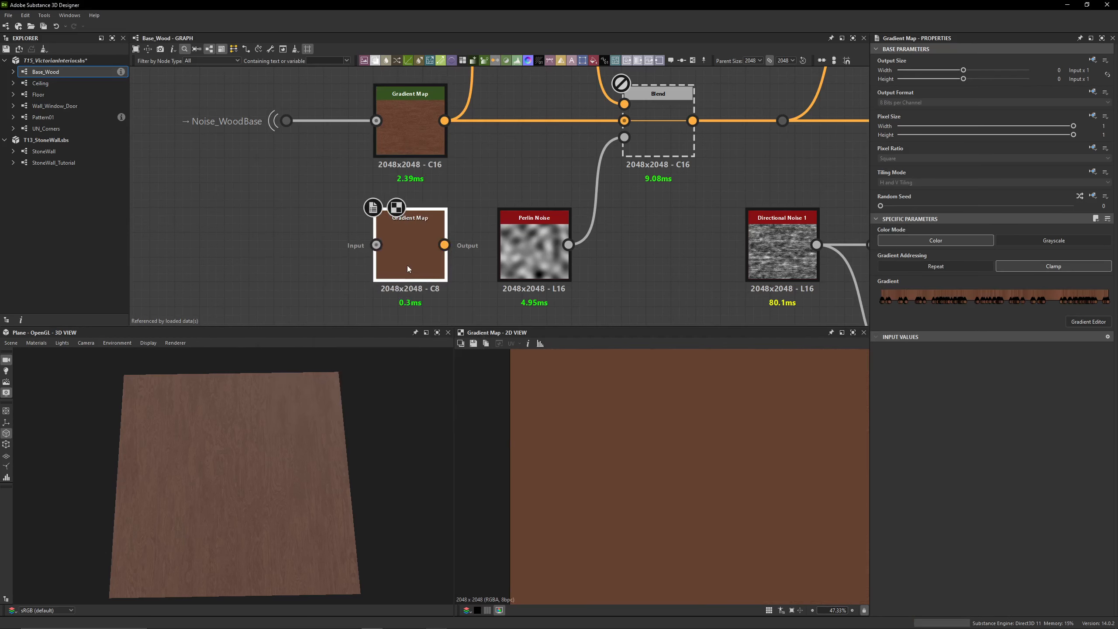
Connect the Noise_WoodBase portal to the second Gradient Map and compare its output with the first one's in the 2D view
drag(358, 231, 376, 245)
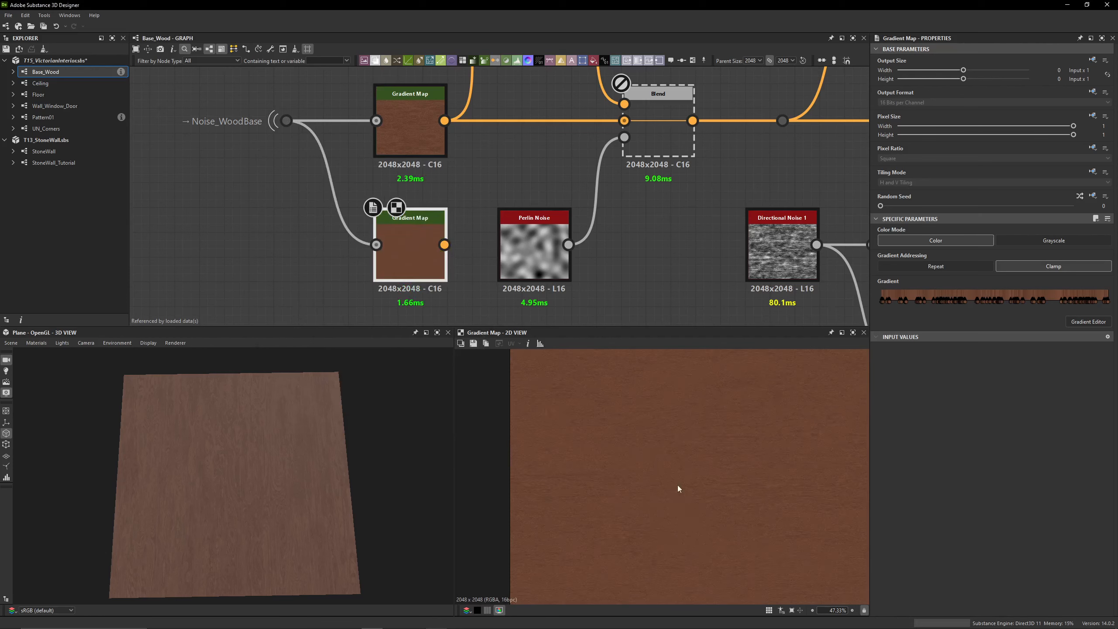
scroll(656, 484, up, 5)
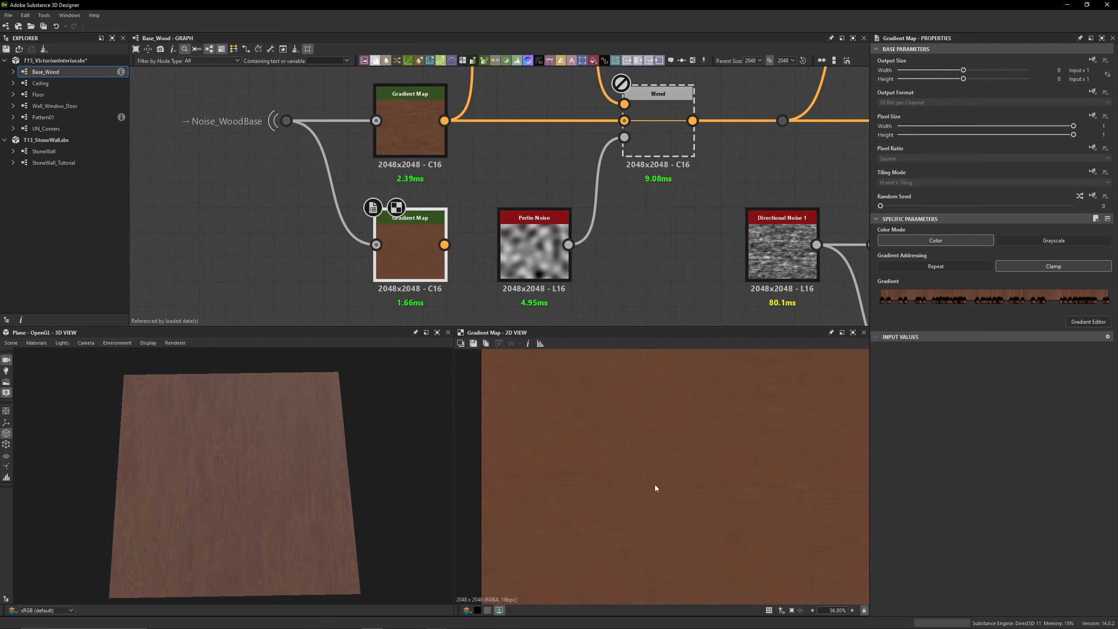
double_click(419, 145)
double_click(409, 259)
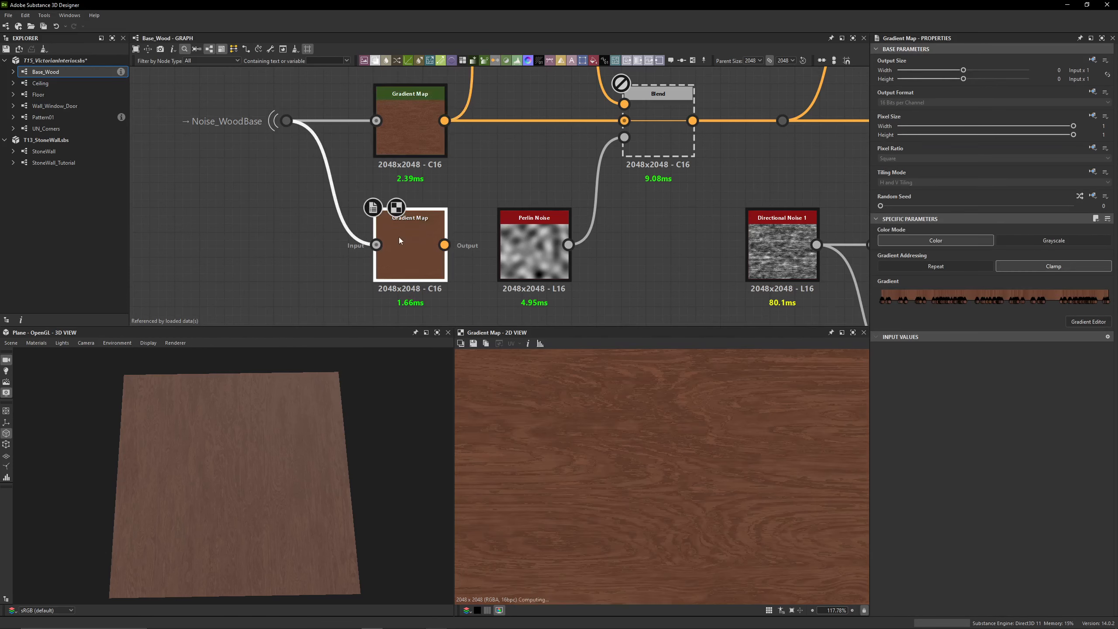
Re-pick the second Gradient Map's gradient with a long diagonal stroke across the first one's wood preview
click(1088, 323)
drag(407, 173, 247, 166)
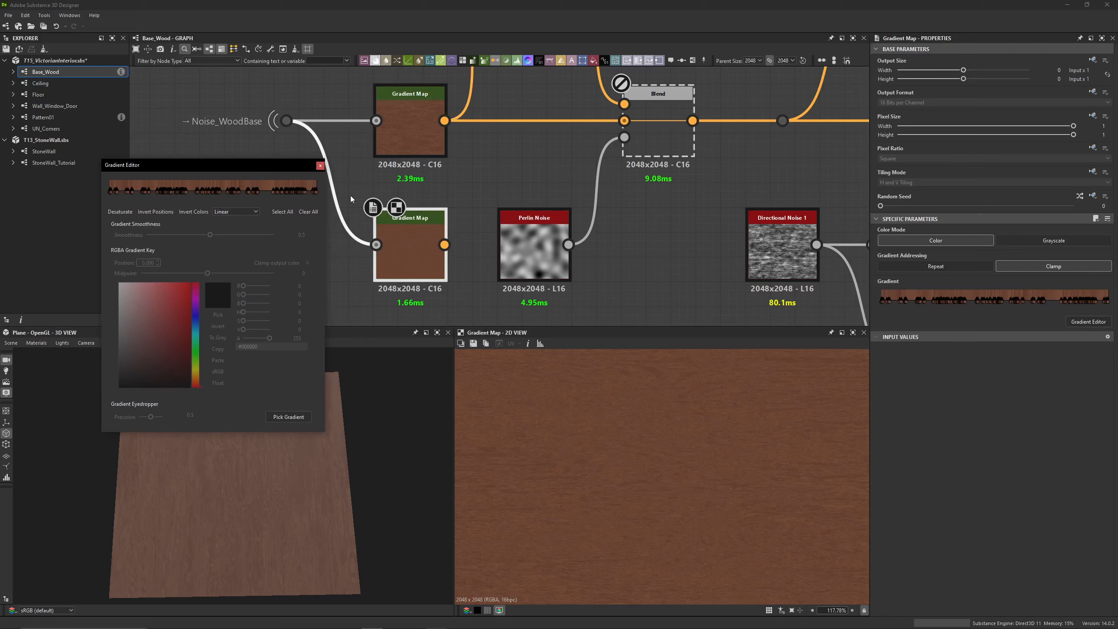
double_click(407, 145)
click(409, 255)
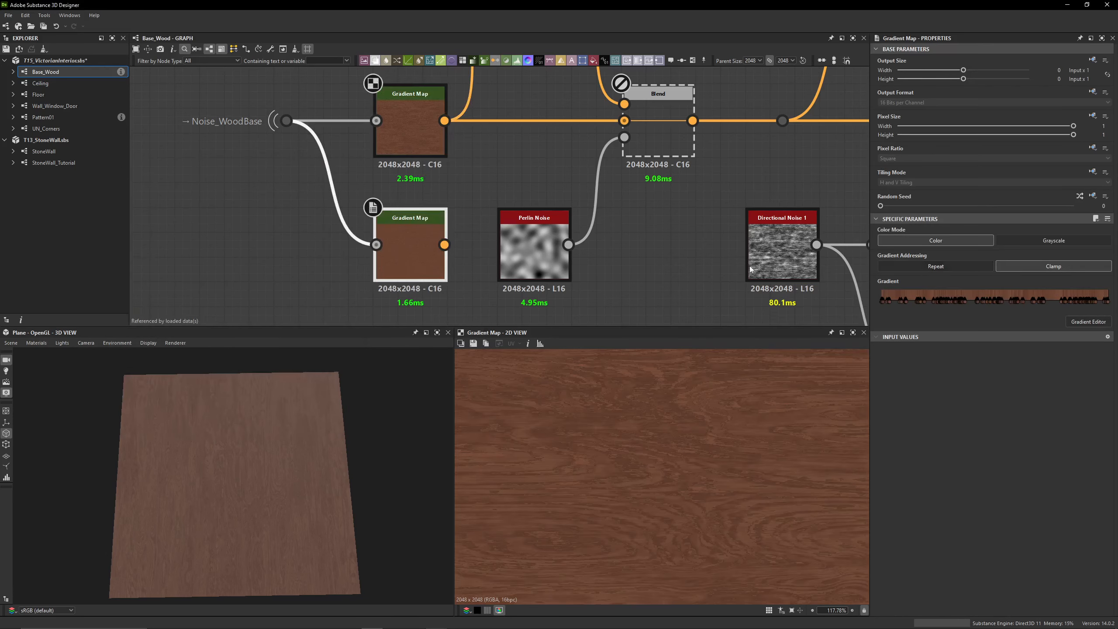
click(1099, 322)
click(288, 416)
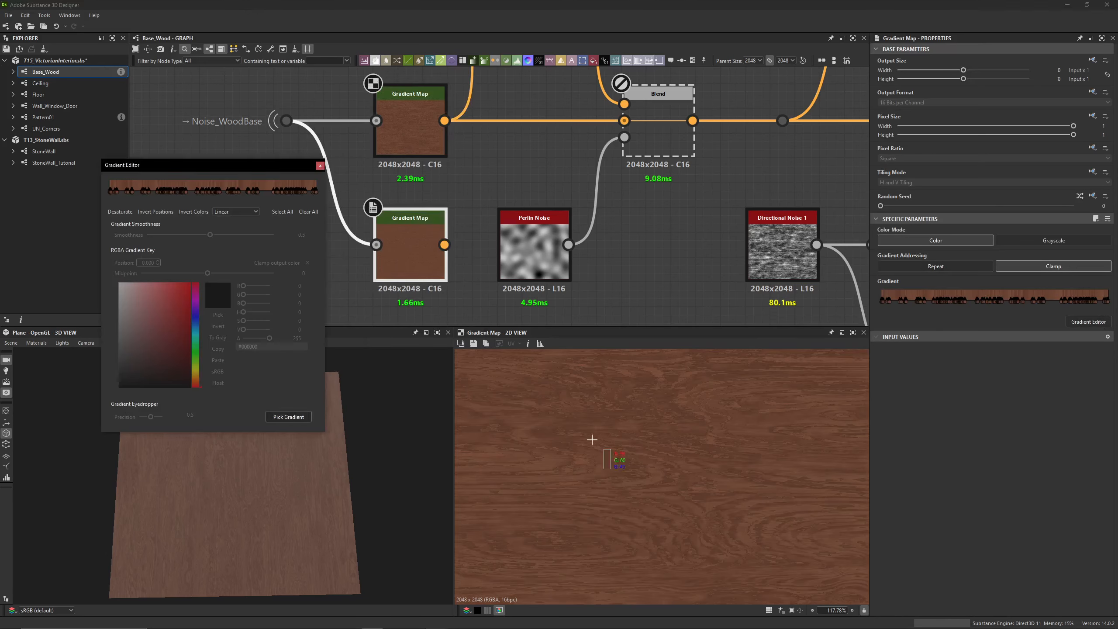
mouse_move(514, 464)
mouse_down()
mouse_move(624, 395)
mouse_move(764, 395)
mouse_up()
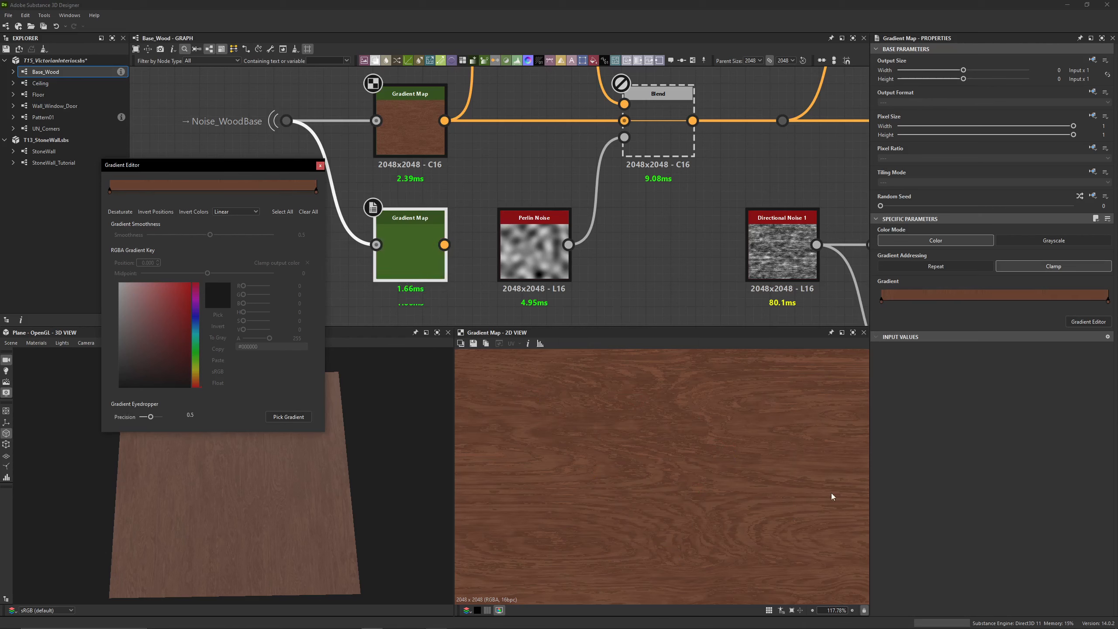
Preview the second Gradient Map and examine its texture up close and as a whole
double_click(388, 259)
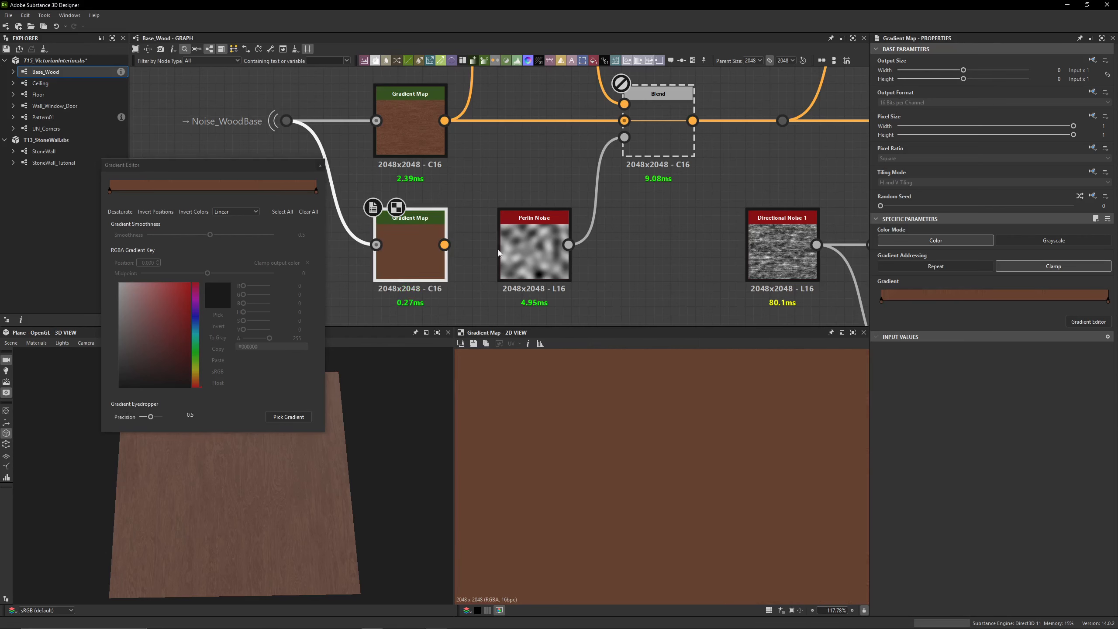
middle_drag(451, 282, 538, 291)
scroll(537, 293, down, 2)
scroll(616, 474, down, 7)
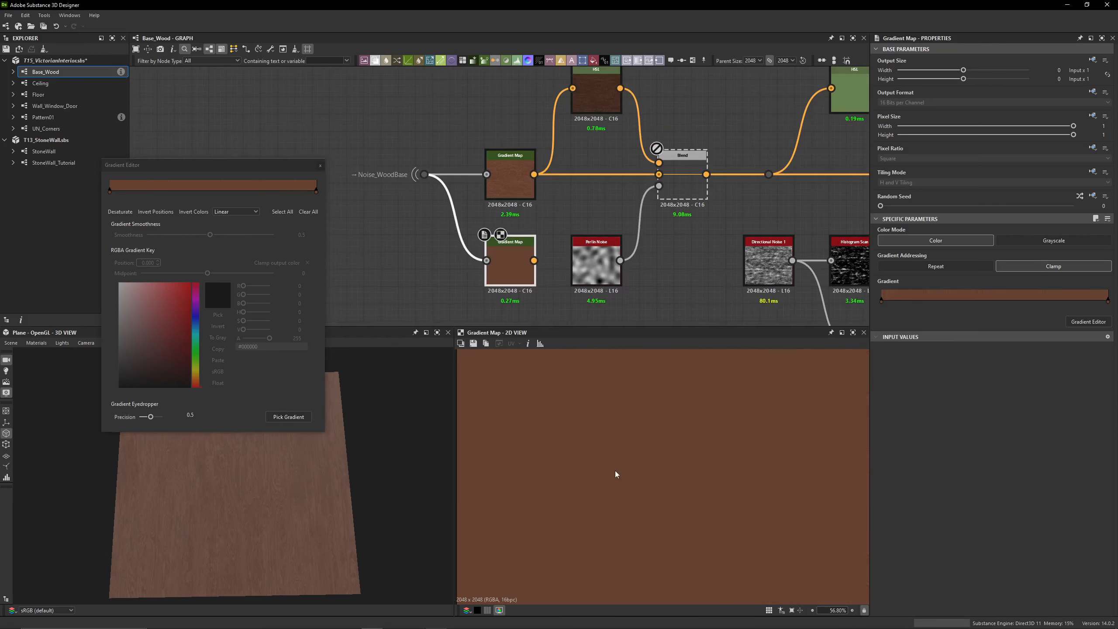
scroll(650, 495, up, 2)
middle_drag(651, 496, 649, 497)
scroll(645, 502, down, 1)
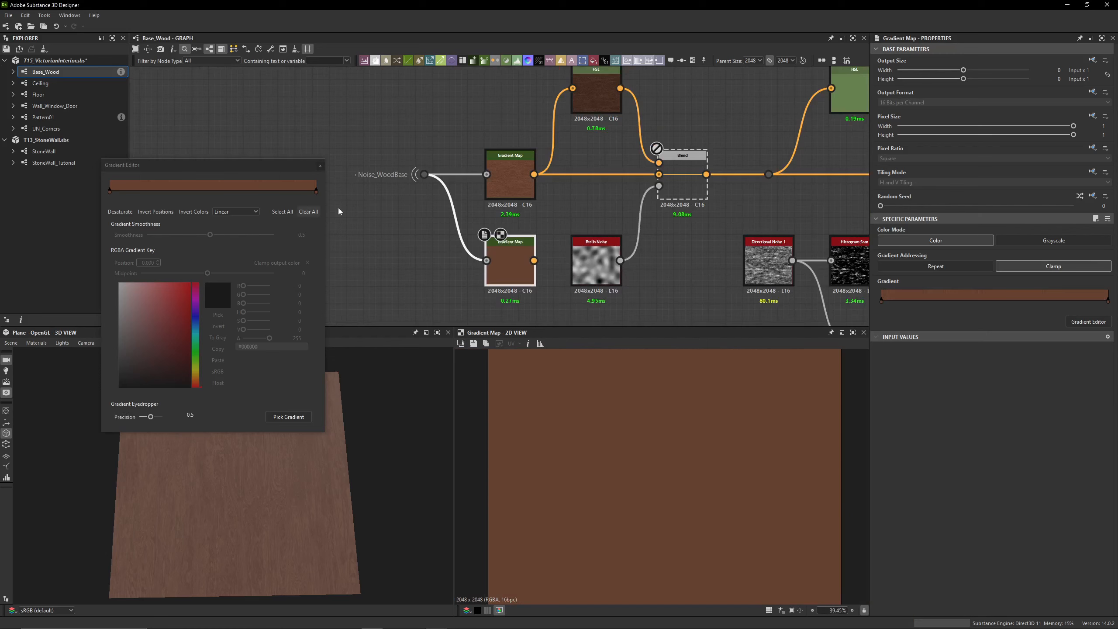
Pick the second Gradient Map's gradient again across the upper part of the first one's wood preview and inspect the output up close
double_click(517, 183)
click(532, 247)
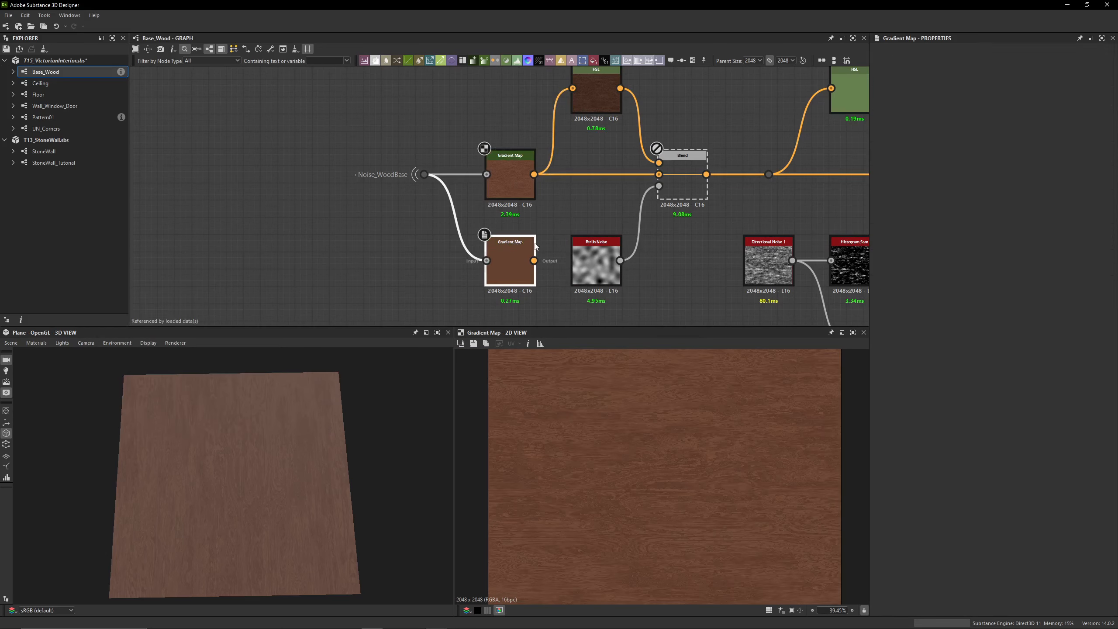
click(288, 417)
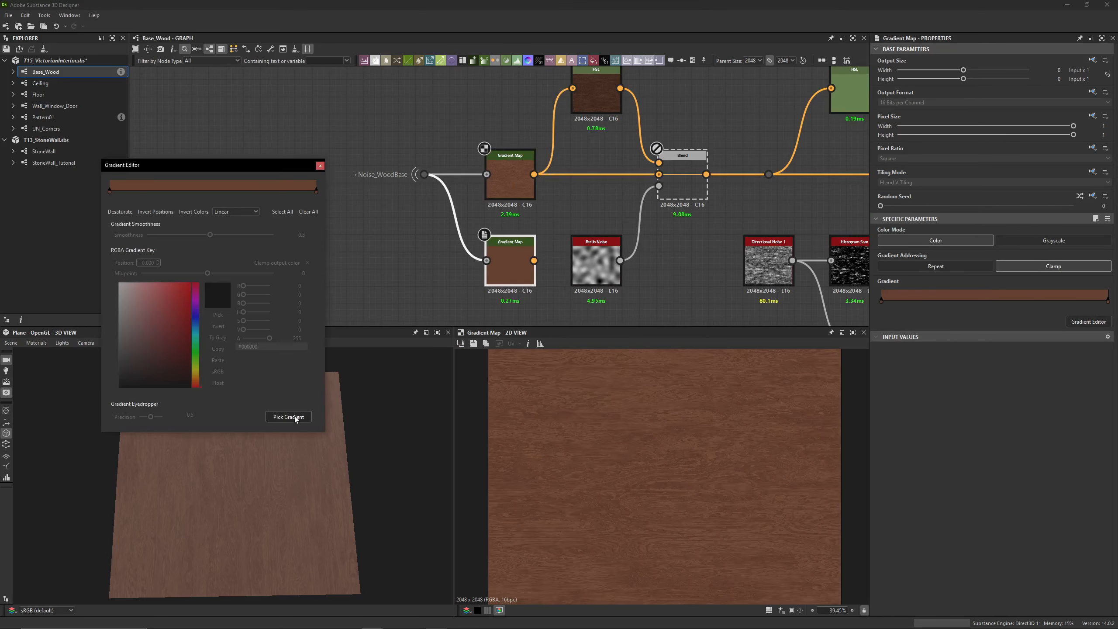
mouse_move(538, 390)
mouse_down()
mouse_move(716, 507)
mouse_move(795, 408)
mouse_up()
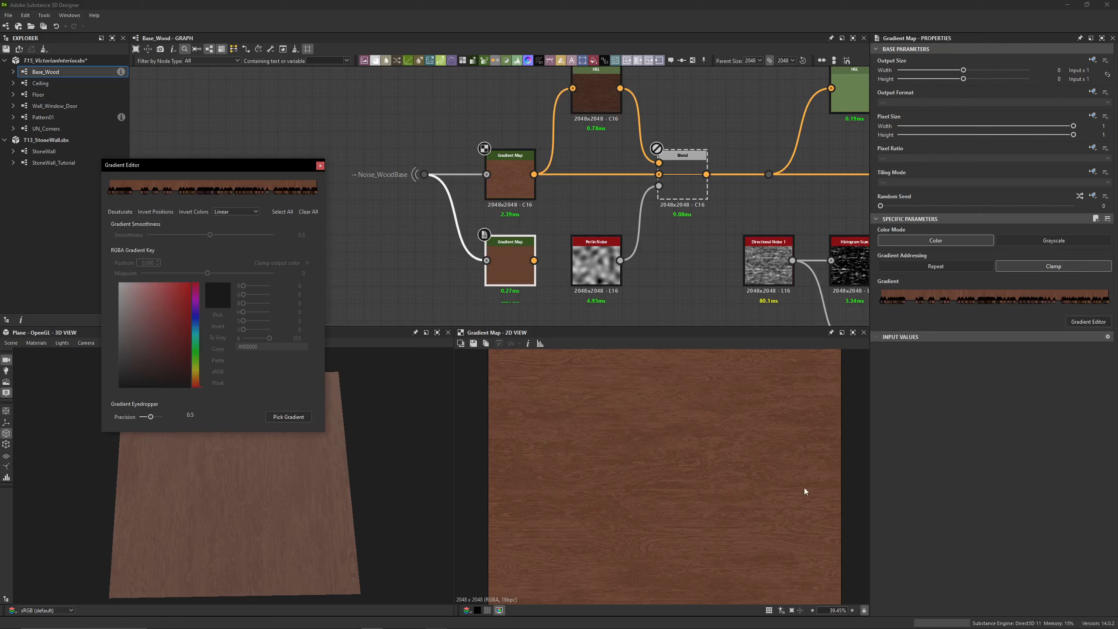
double_click(502, 265)
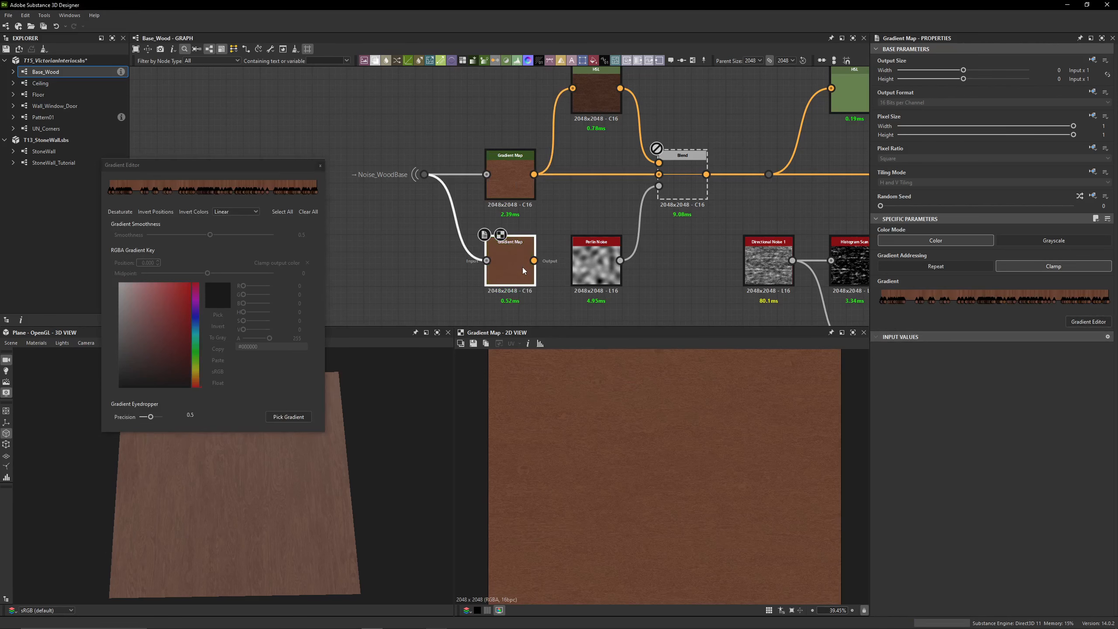
scroll(582, 479, up, 5)
scroll(581, 479, up, 5)
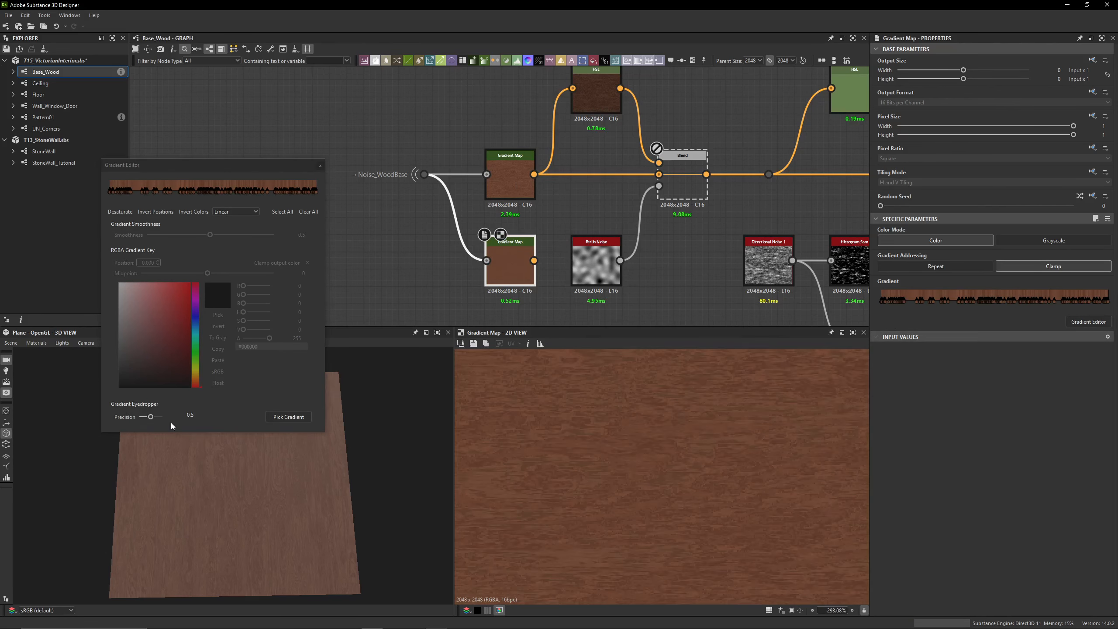
Re-pick the second Gradient Map's gradient with eyedropper precision 0.19 and compare its wood texture with the first one's
drag(145, 419, 145, 421)
scroll(706, 492, down, 5)
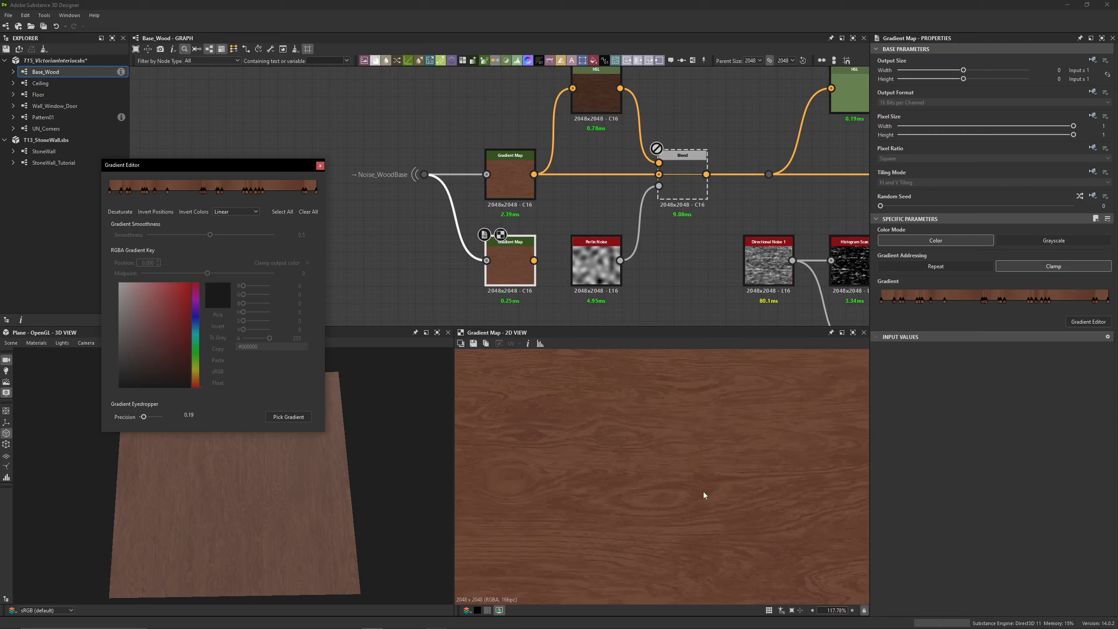
click(511, 177)
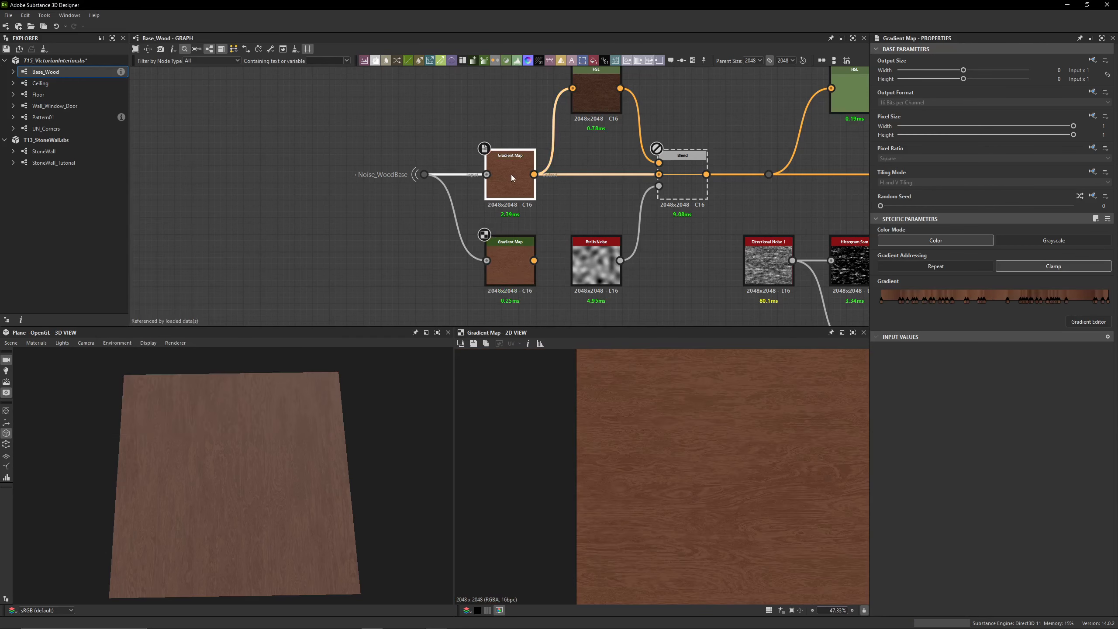
click(492, 263)
double_click(502, 255)
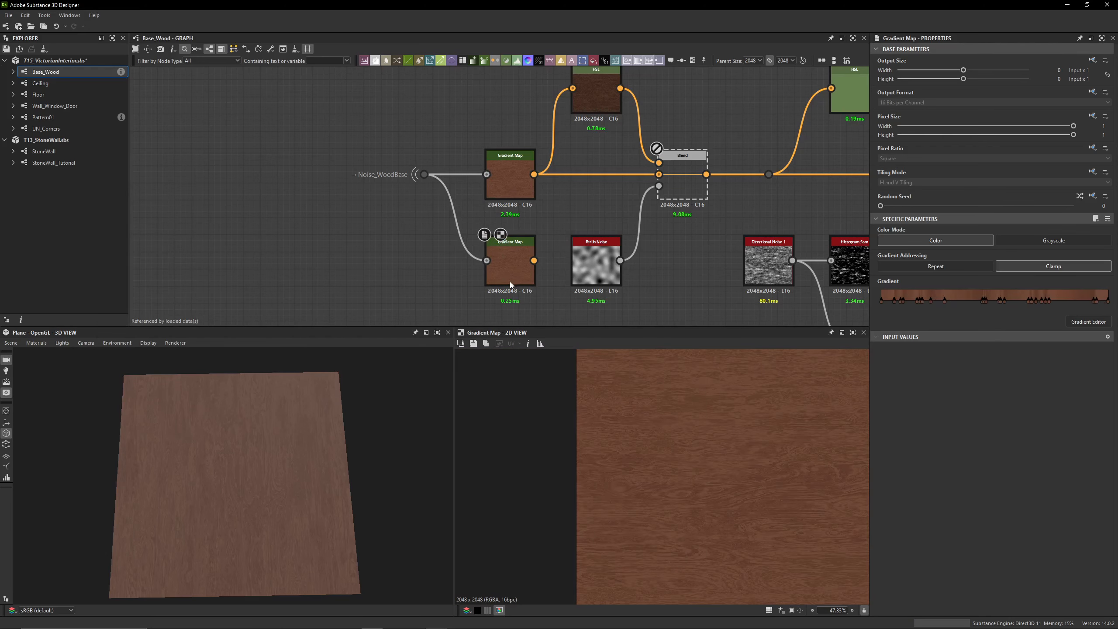
click(514, 188)
Delete the second Gradient Map and preview the original one in the 2D view
click(502, 255)
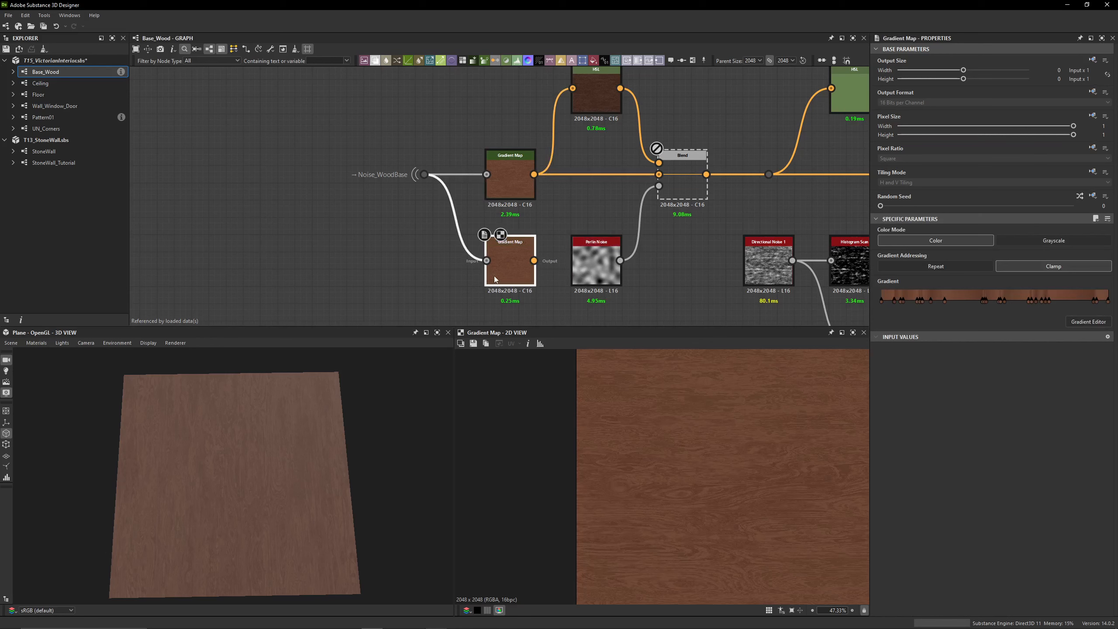
key(Delete)
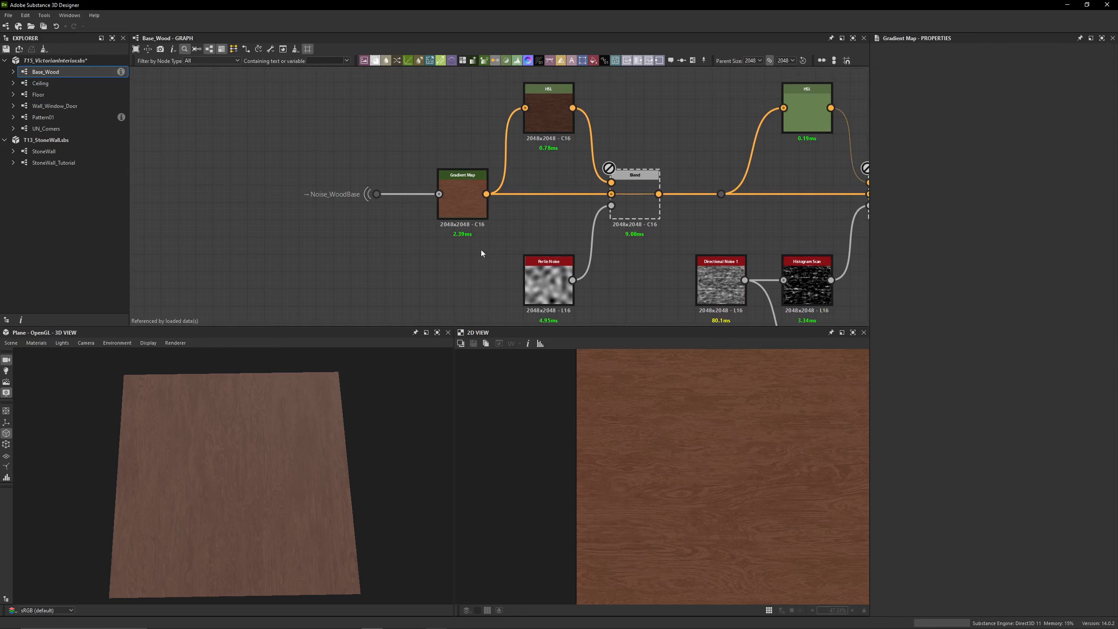
double_click(465, 201)
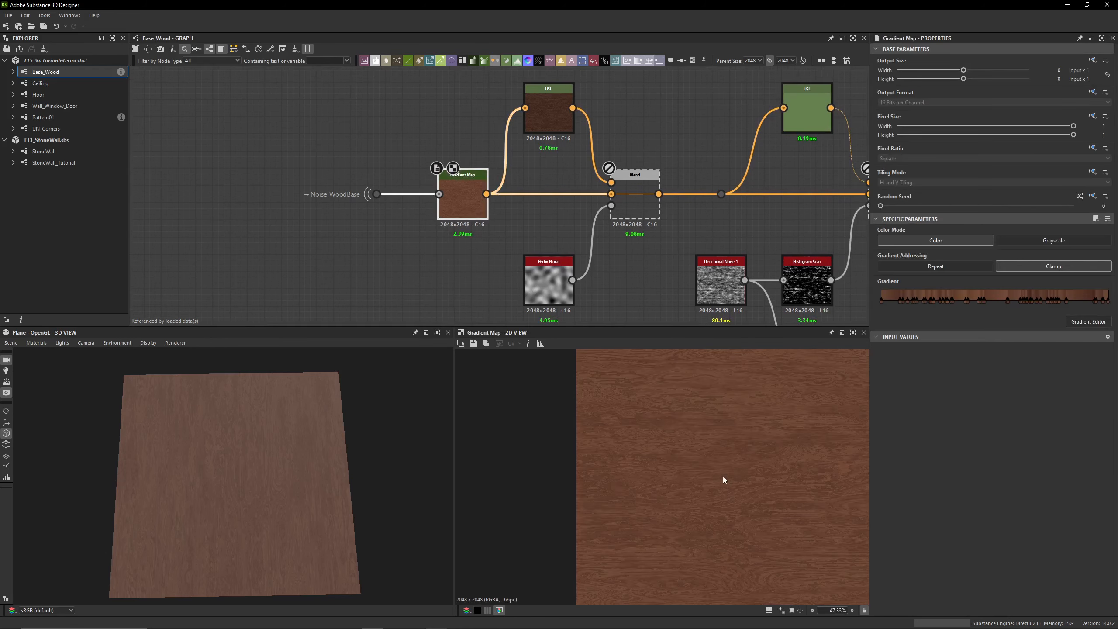
middle_drag(512, 232, 432, 237)
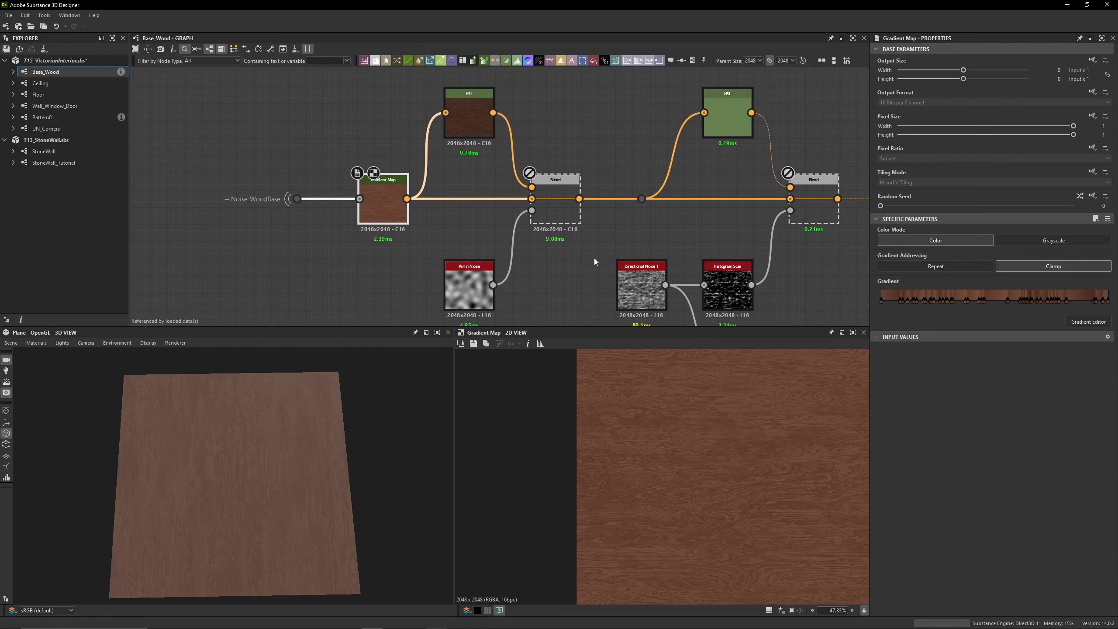
Follow the branch from the Noise_WoodBase portal through the Gradient Map to the upper HSL node and check its Lightness
double_click(297, 199)
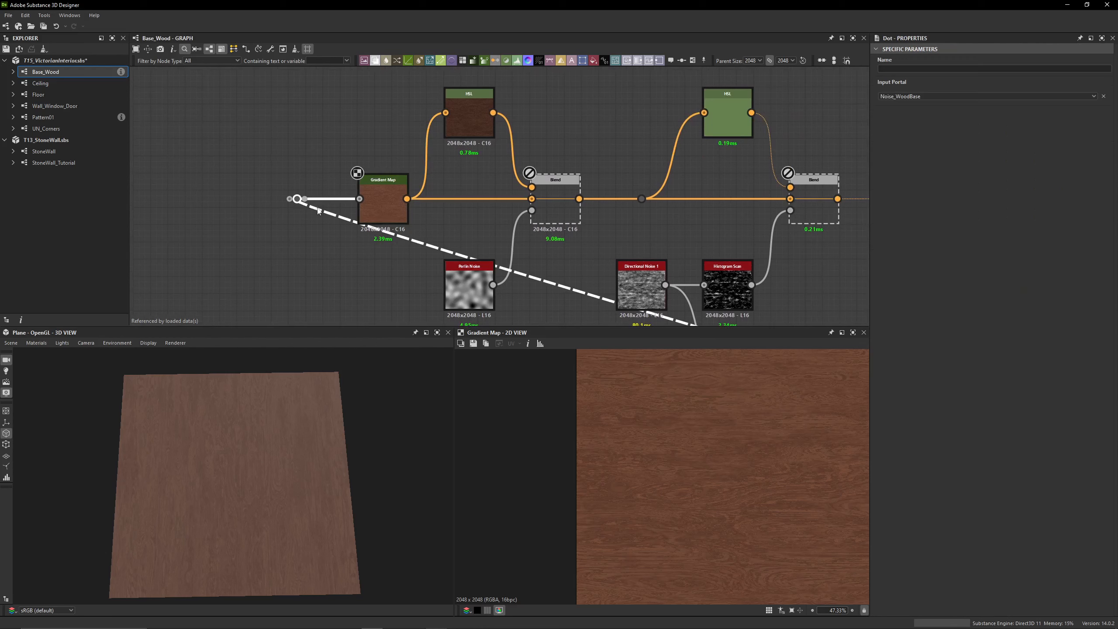
double_click(383, 200)
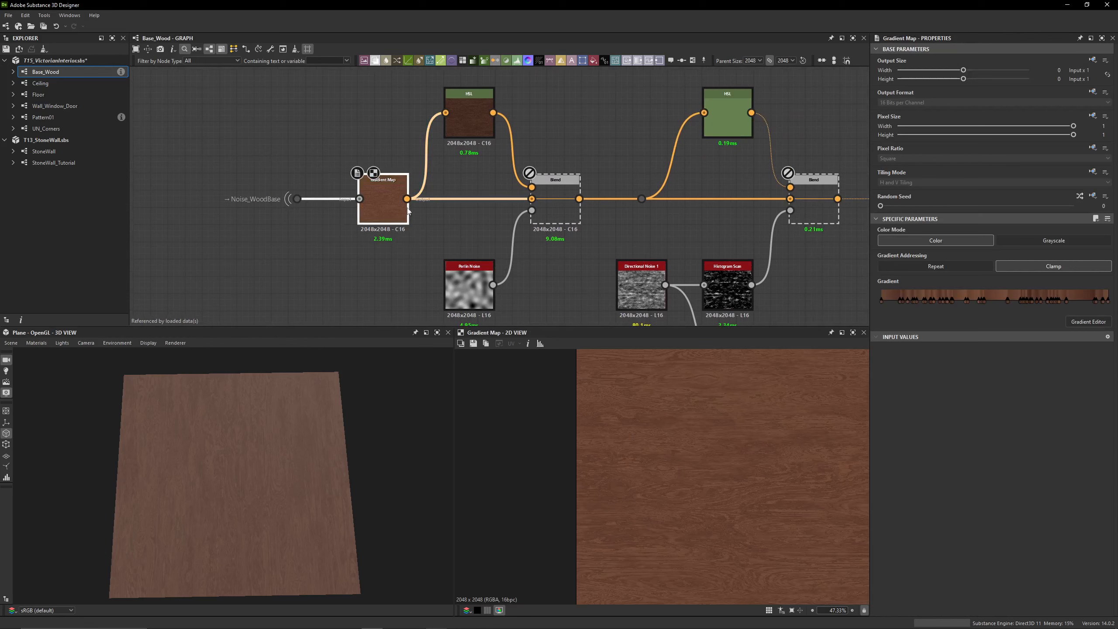
double_click(461, 123)
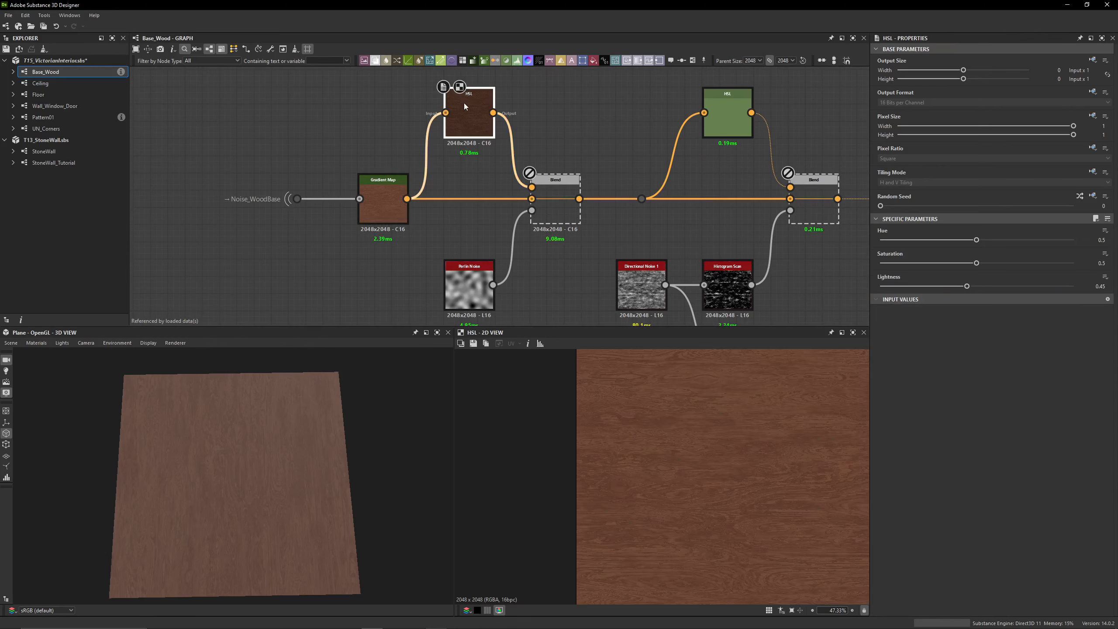
click(1106, 287)
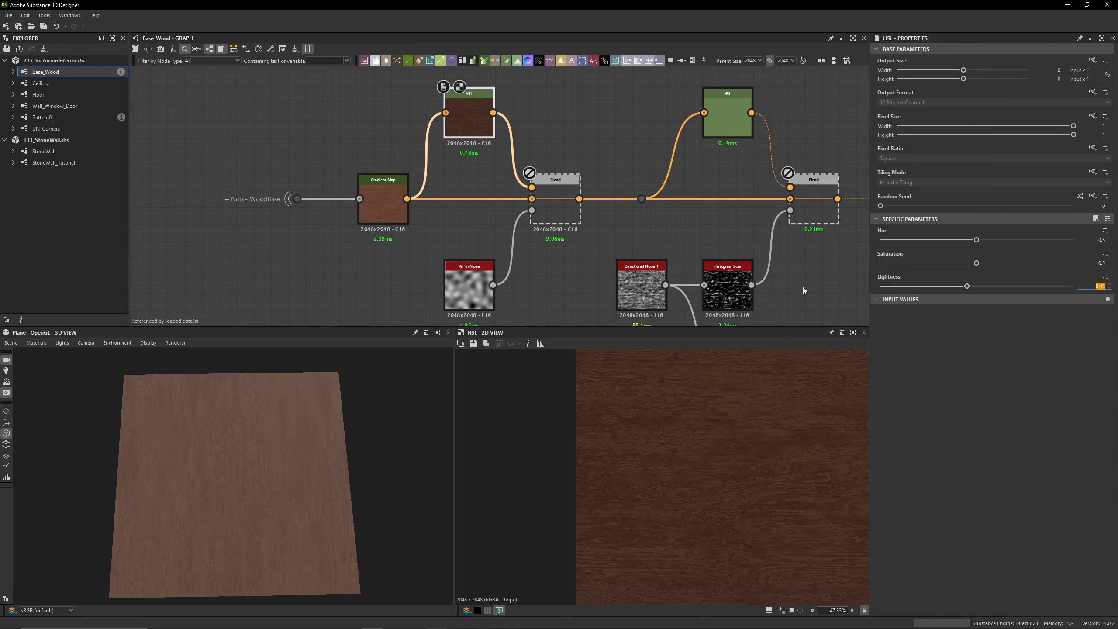
Preview the first Blend node as a whole and examine the Perlin Noise that masks it
double_click(561, 196)
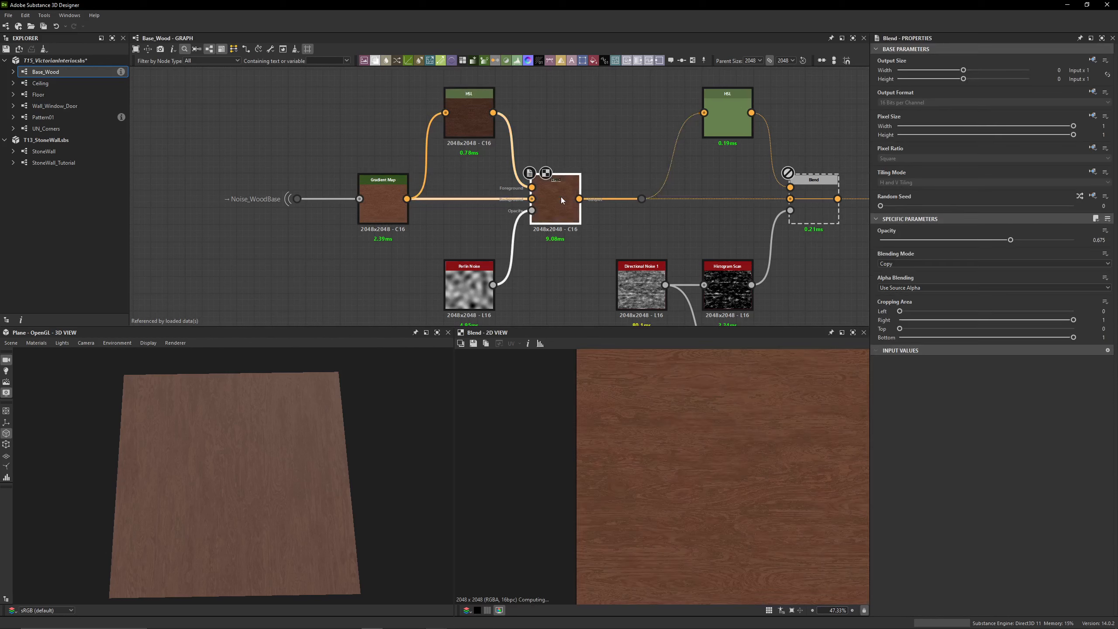
scroll(687, 487, down, 3)
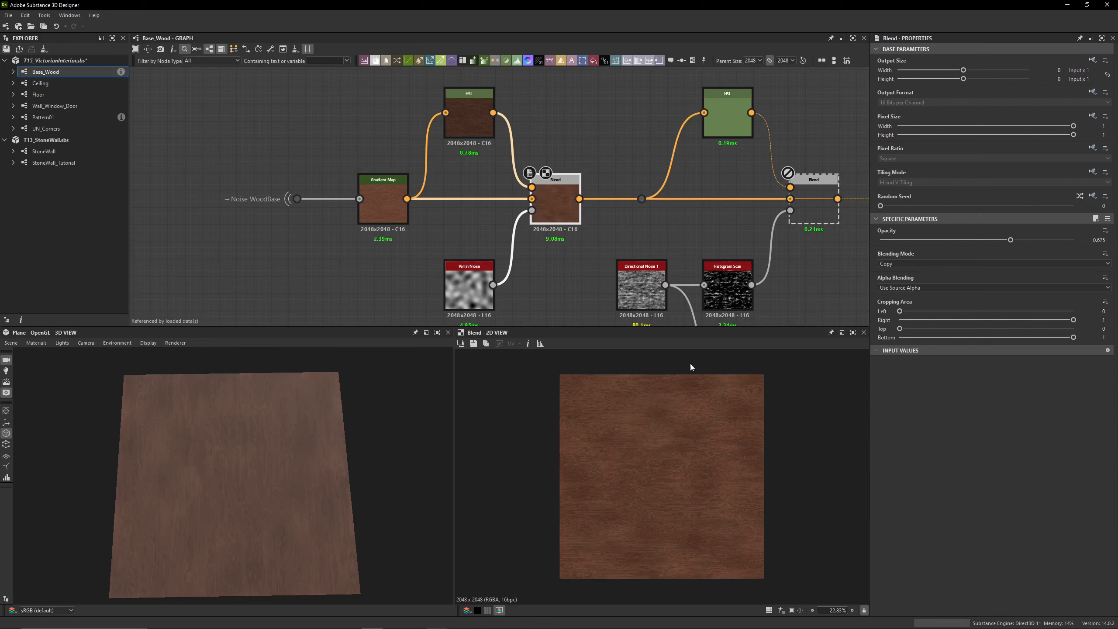
double_click(469, 286)
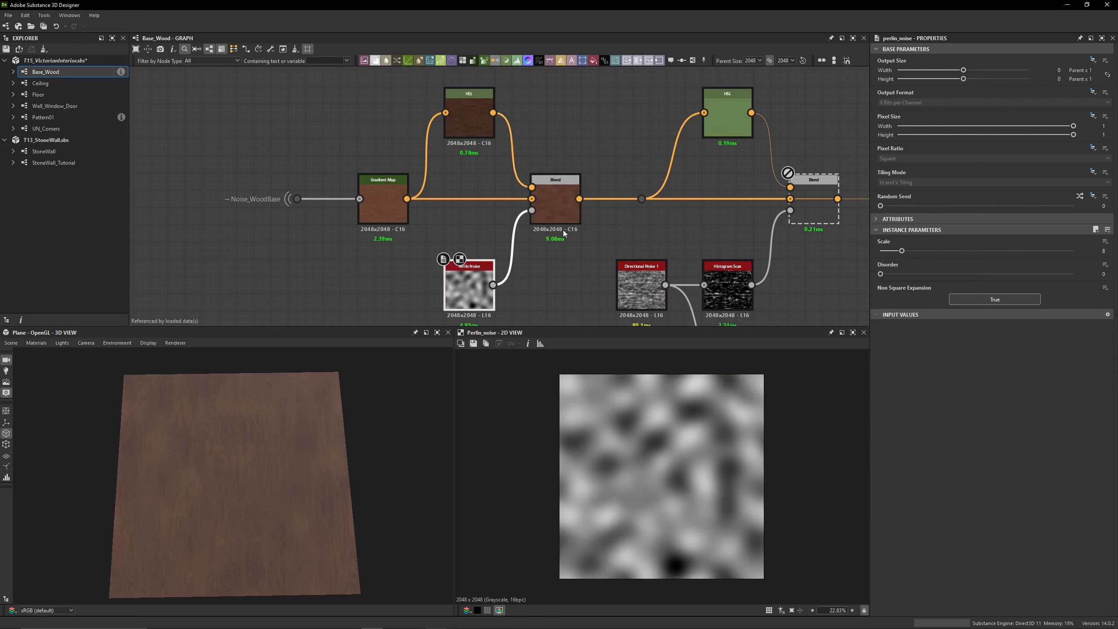
middle_drag(570, 210, 452, 194)
double_click(445, 191)
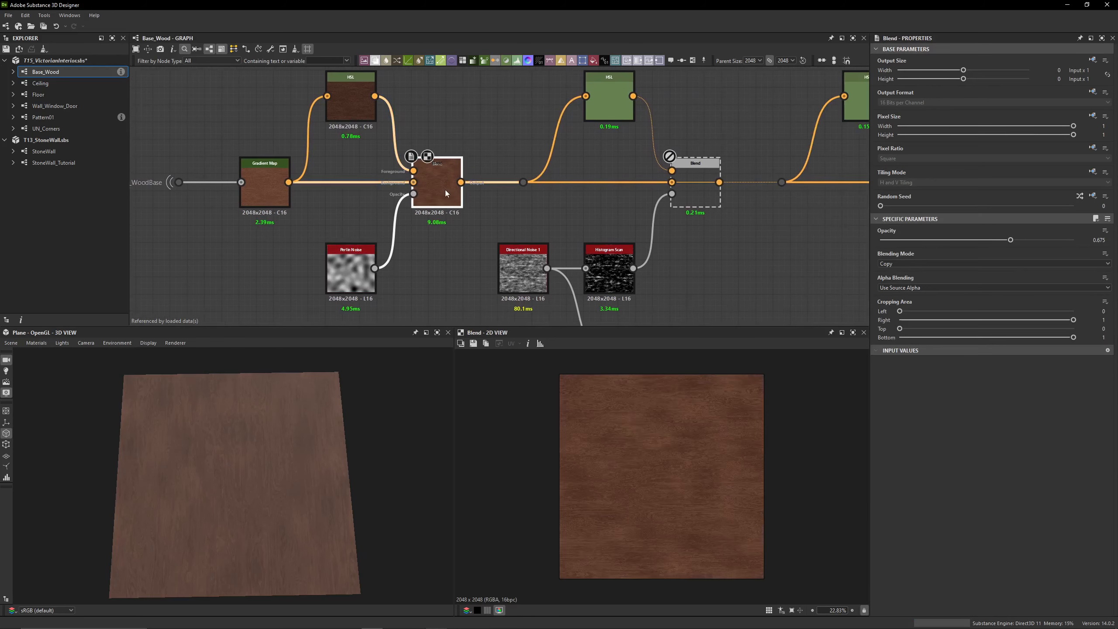
Compare the outputs of the second and first Blend nodes in the 2D view
click(688, 189)
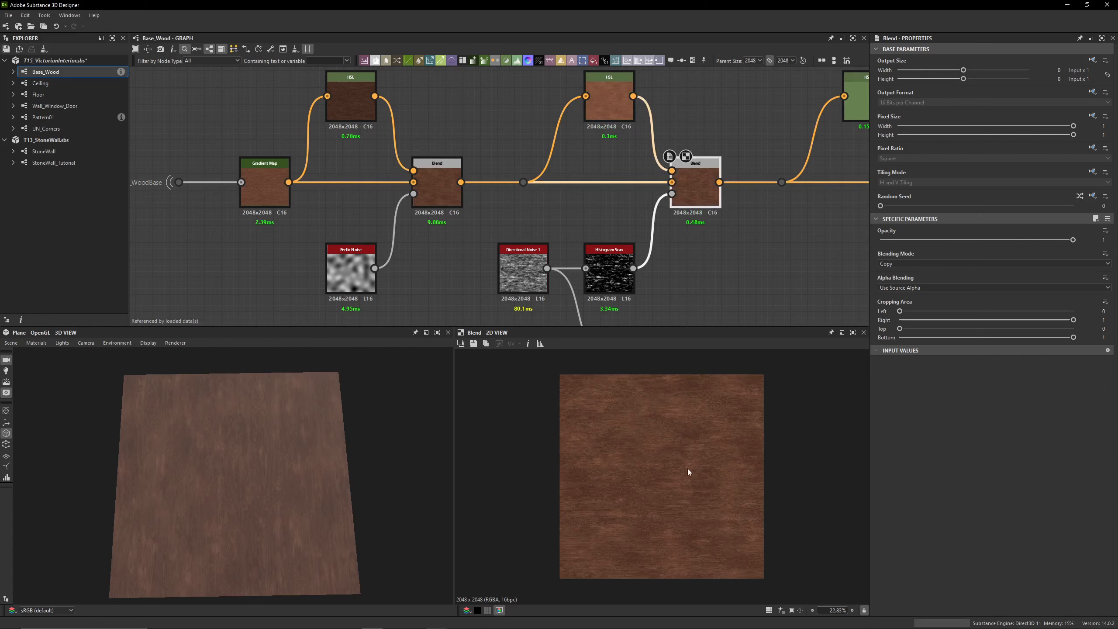
click(440, 194)
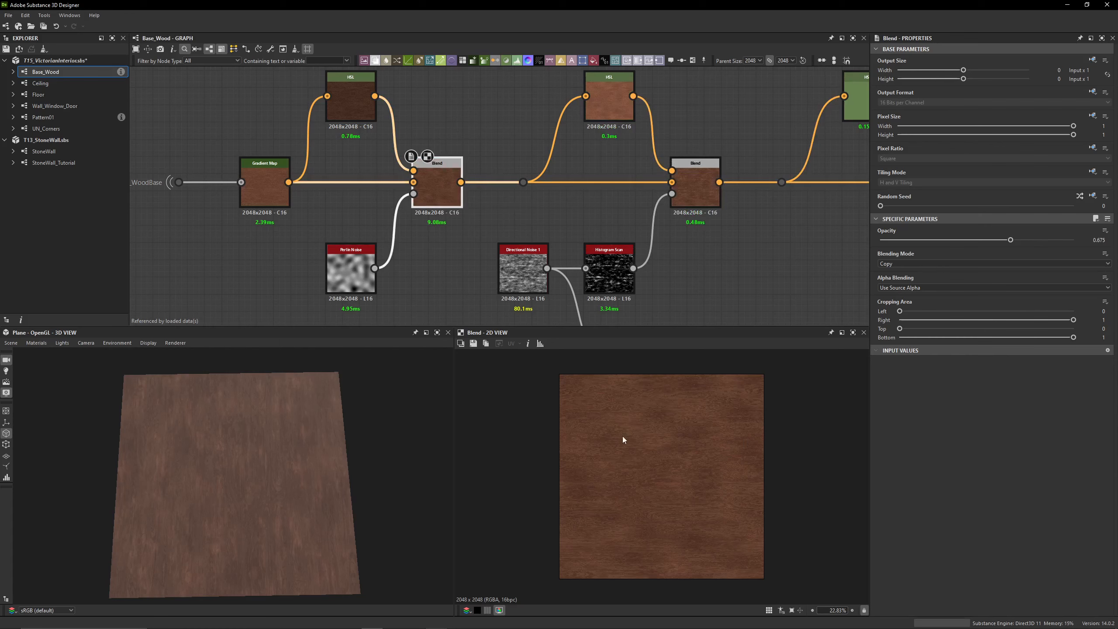
click(694, 197)
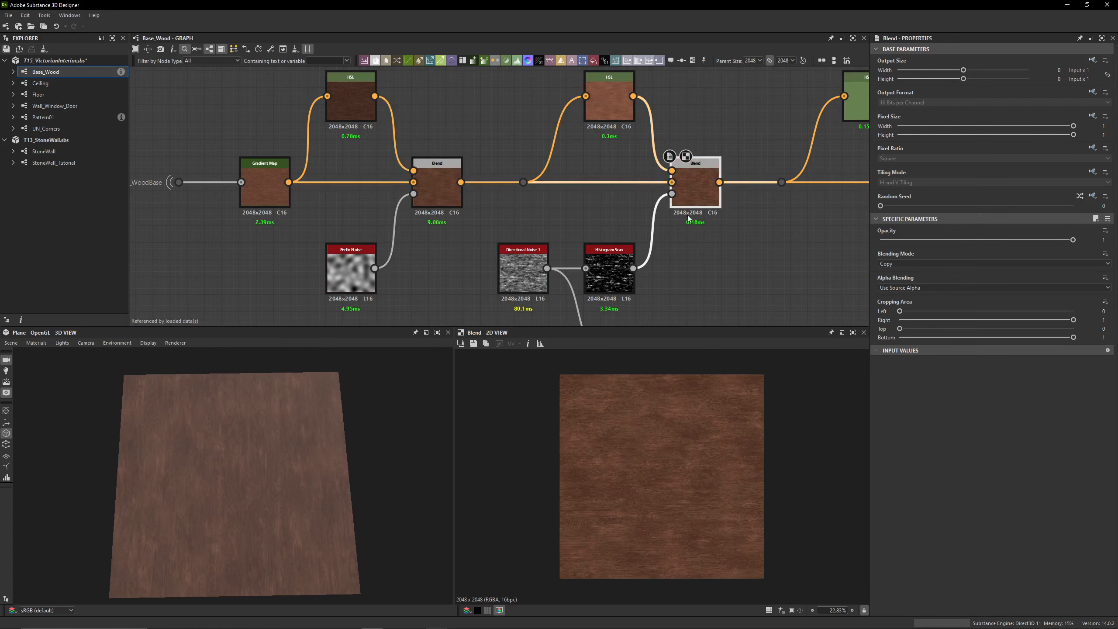
Preview the Directional Noise 1 node feeding the Histogram Scan and inspect its parameters
middle_drag(523, 259, 459, 195)
scroll(459, 194, up, 3)
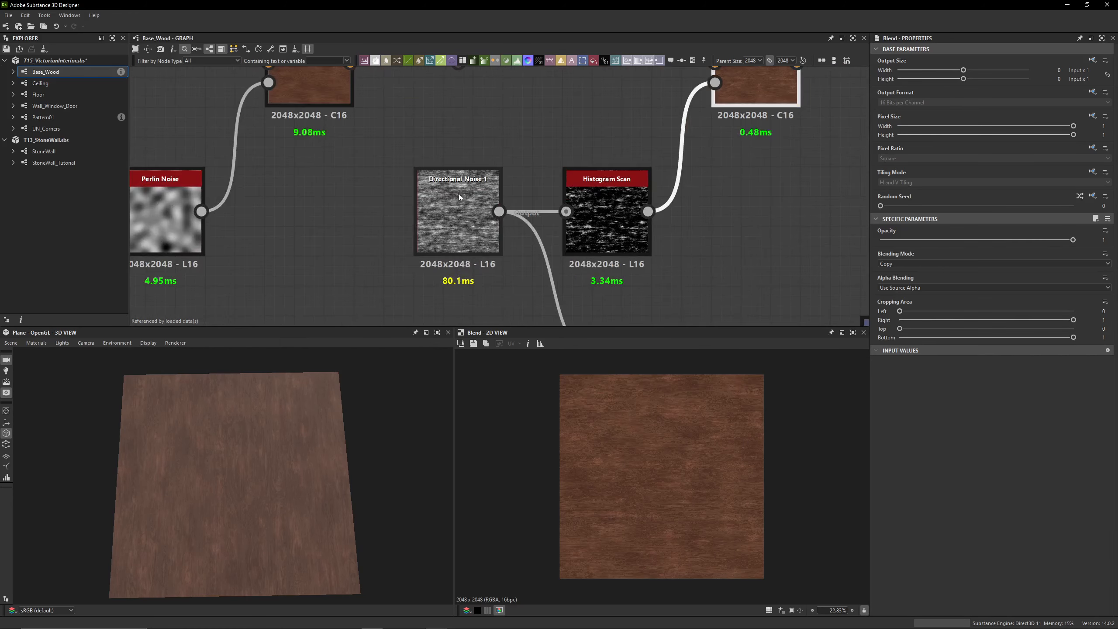
click(467, 189)
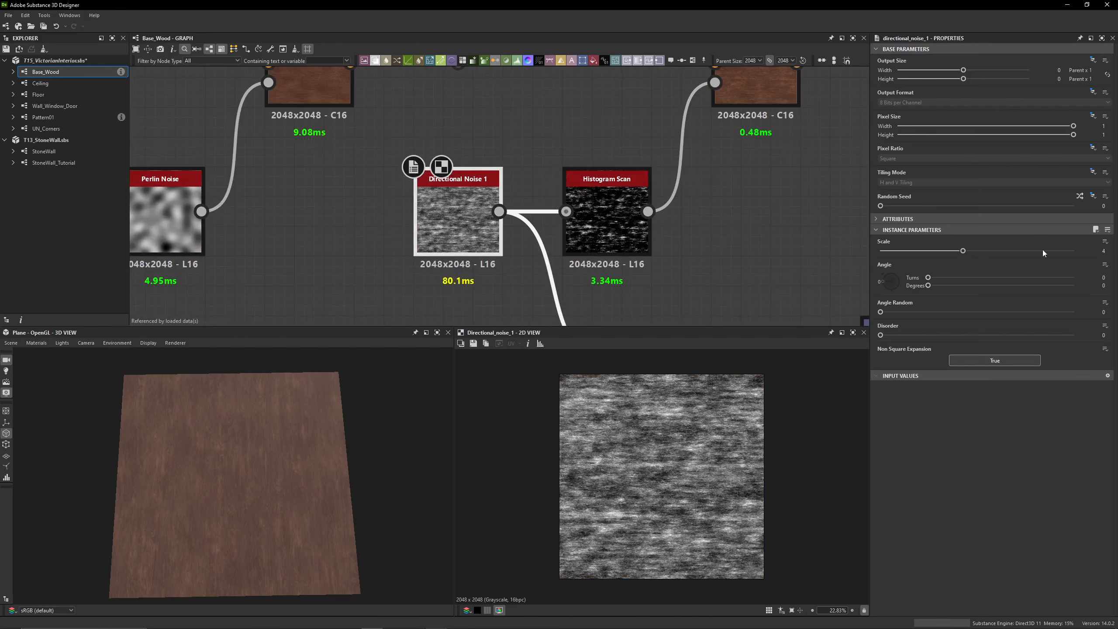
Preview the Histogram Scan node that masks the second Blend and check its Position and Contrast
scroll(456, 241, down, 4)
middle_drag(456, 241, 528, 225)
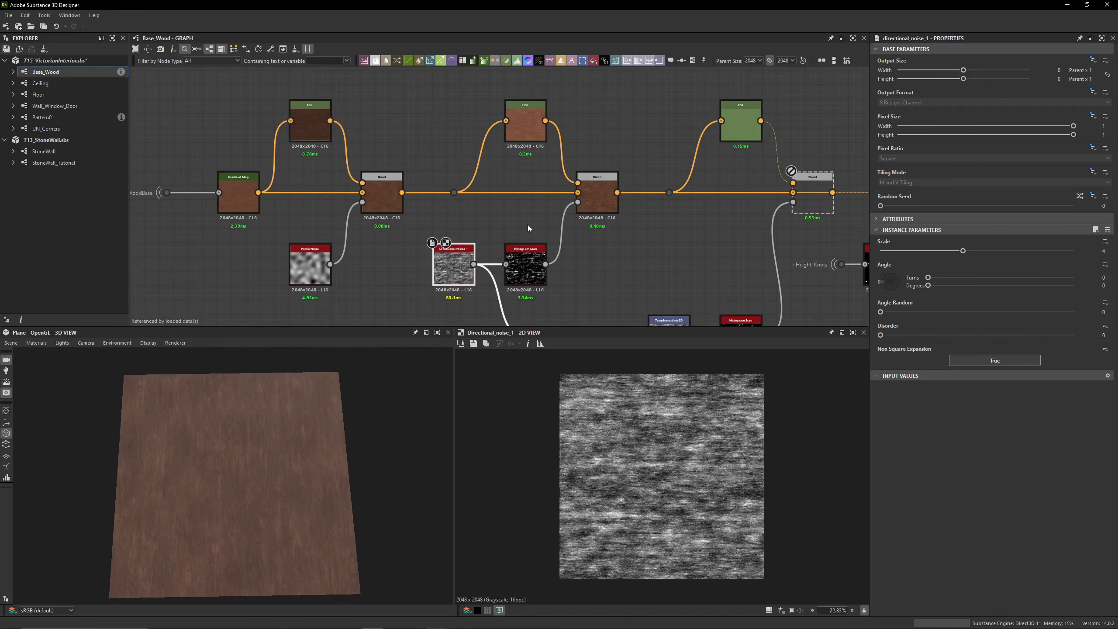
click(534, 269)
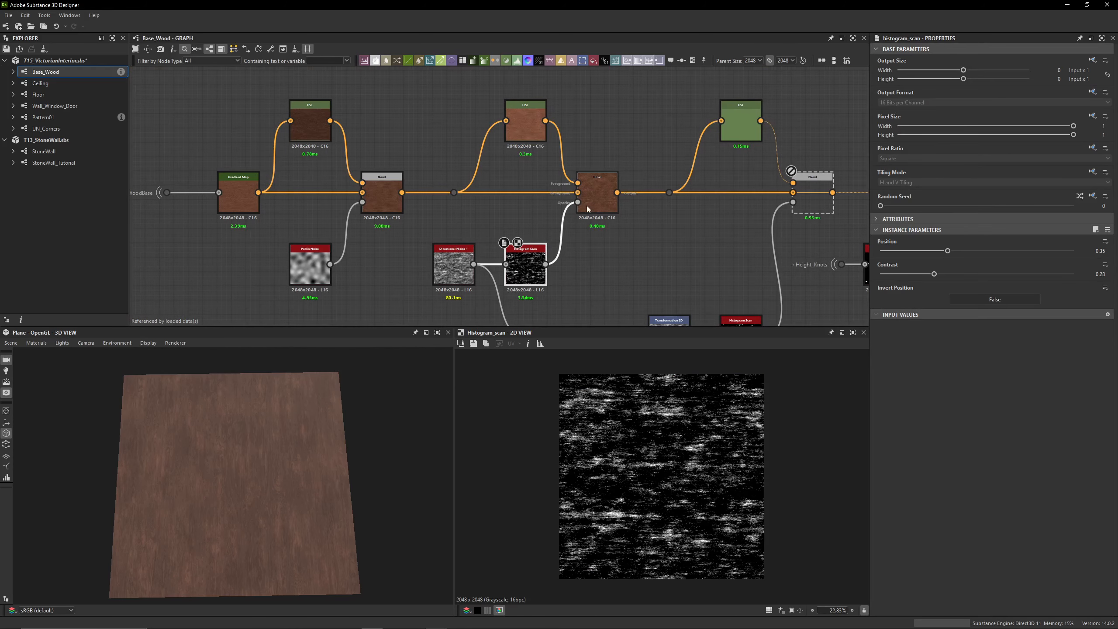
Compare the output of the second HSL node with the first and second Blend results in the 2D view
click(536, 140)
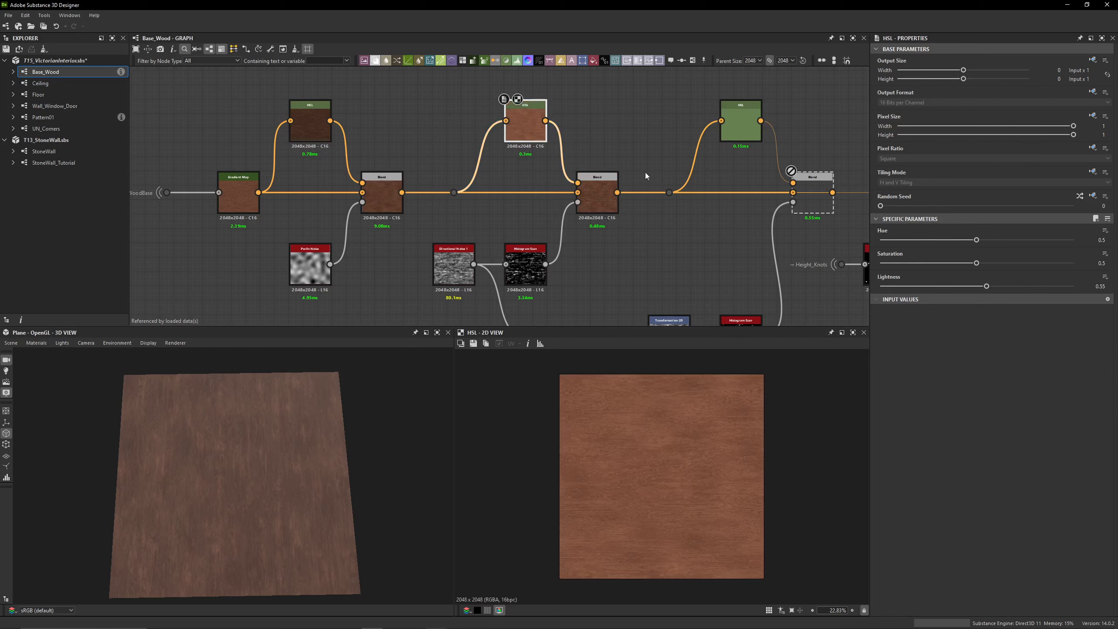
click(388, 199)
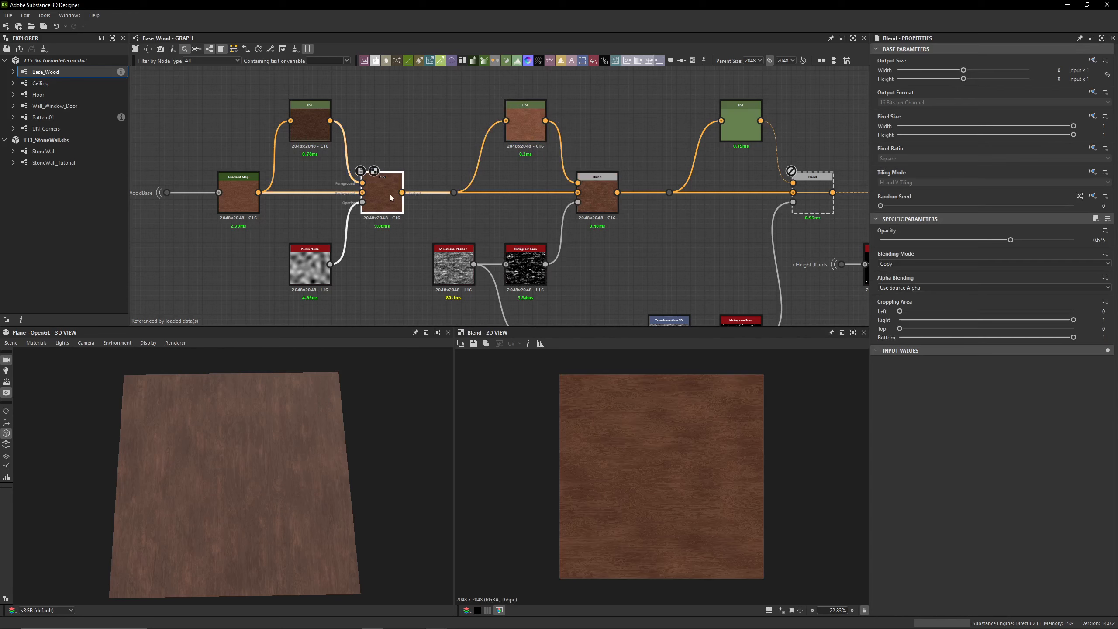
click(506, 140)
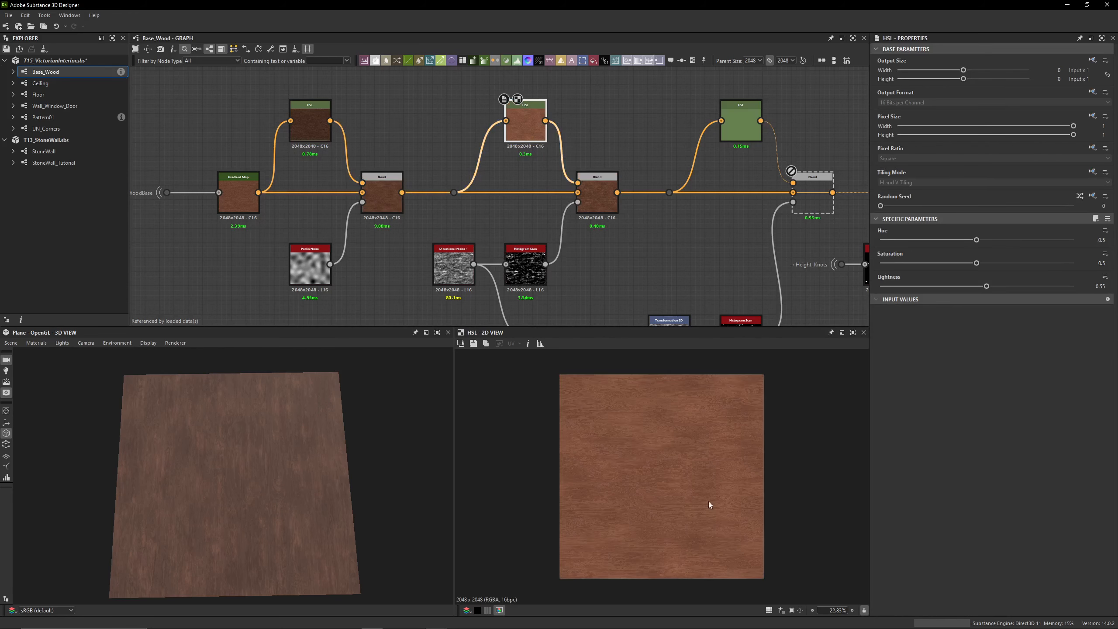
click(610, 205)
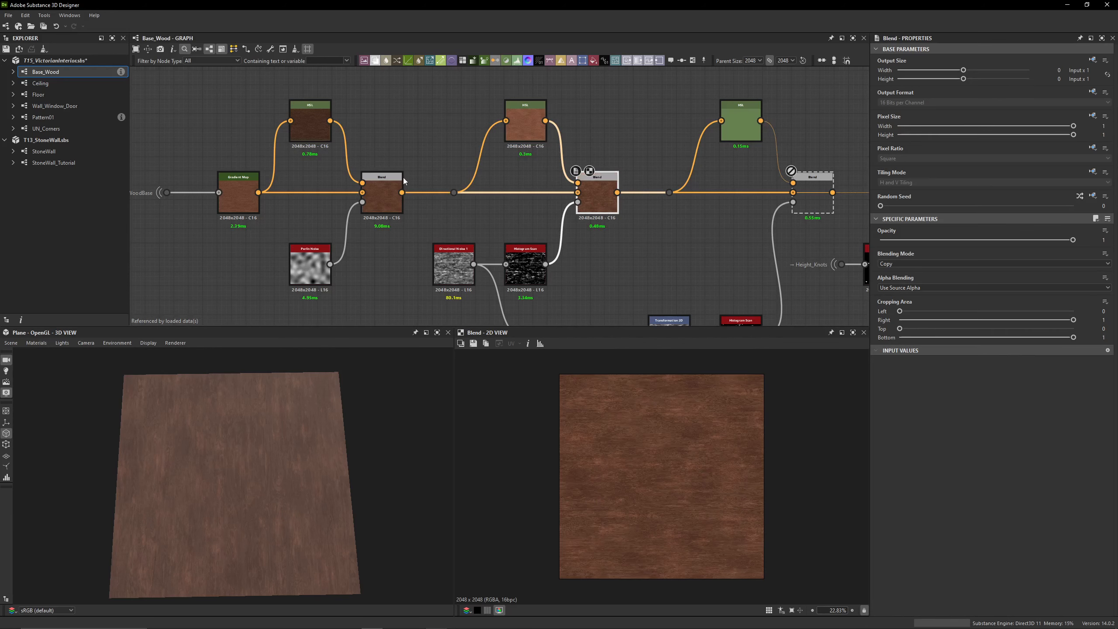
Try linking the Gradient Map output past the first Blend, and preview the second HSL and second Blend nodes again
drag(258, 192, 454, 193)
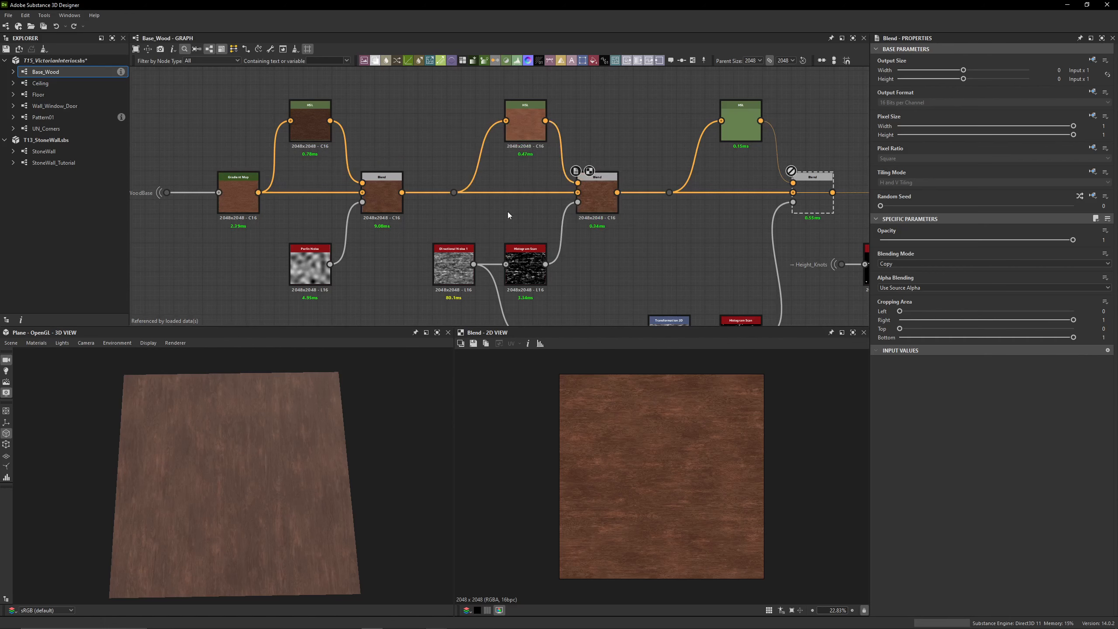
middle_drag(634, 241, 526, 218)
double_click(415, 108)
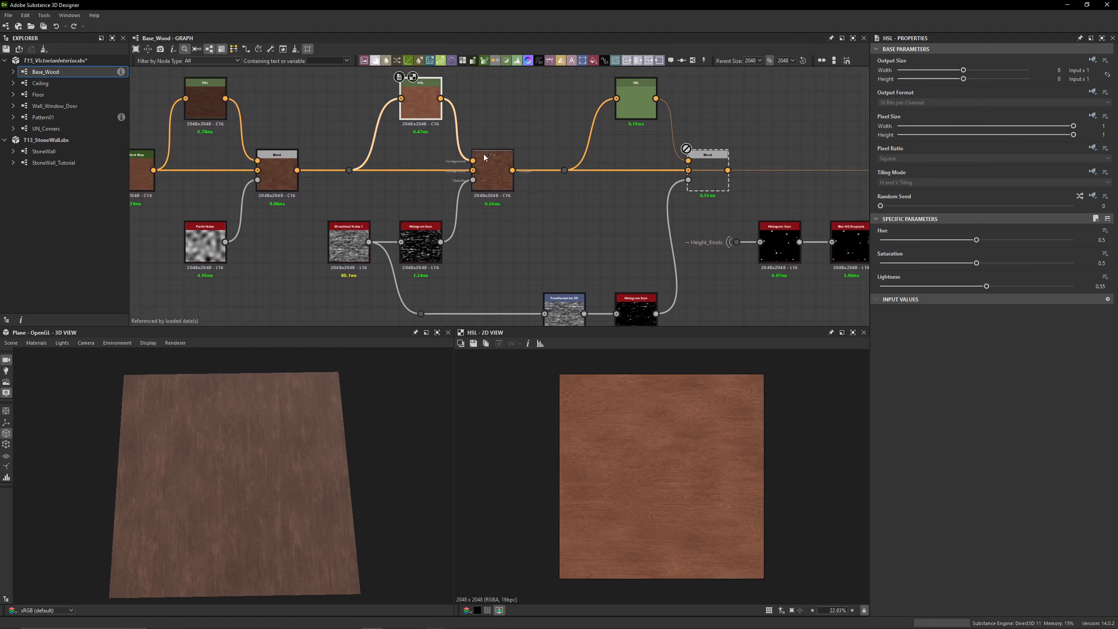
double_click(490, 176)
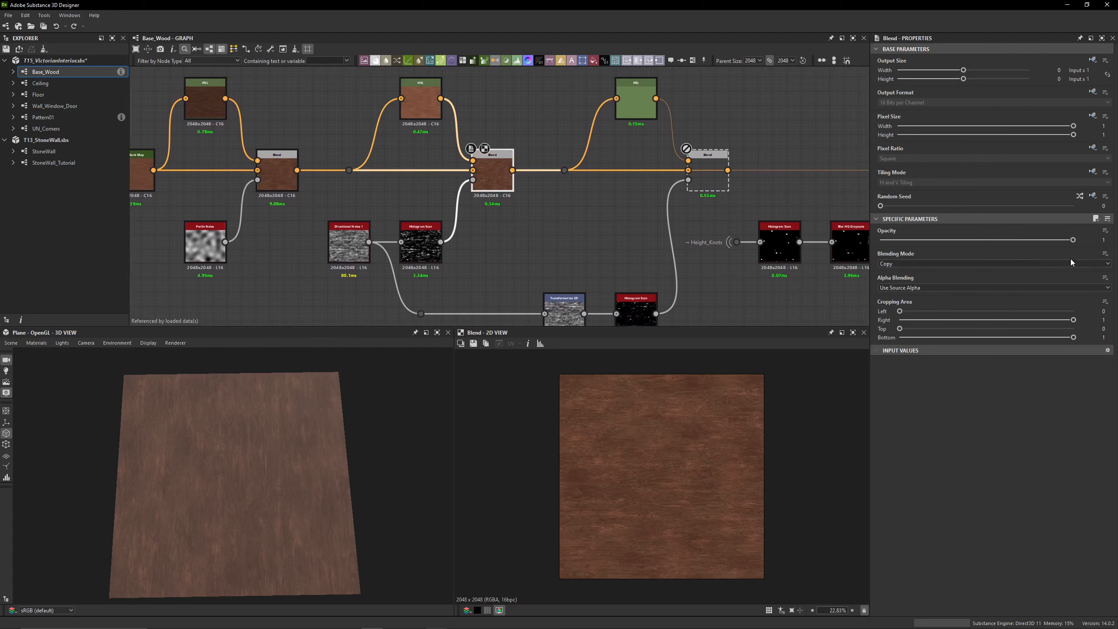
Preview the third HSL node and the third Blend node that applies its lighter color variation
middle_drag(551, 175, 444, 182)
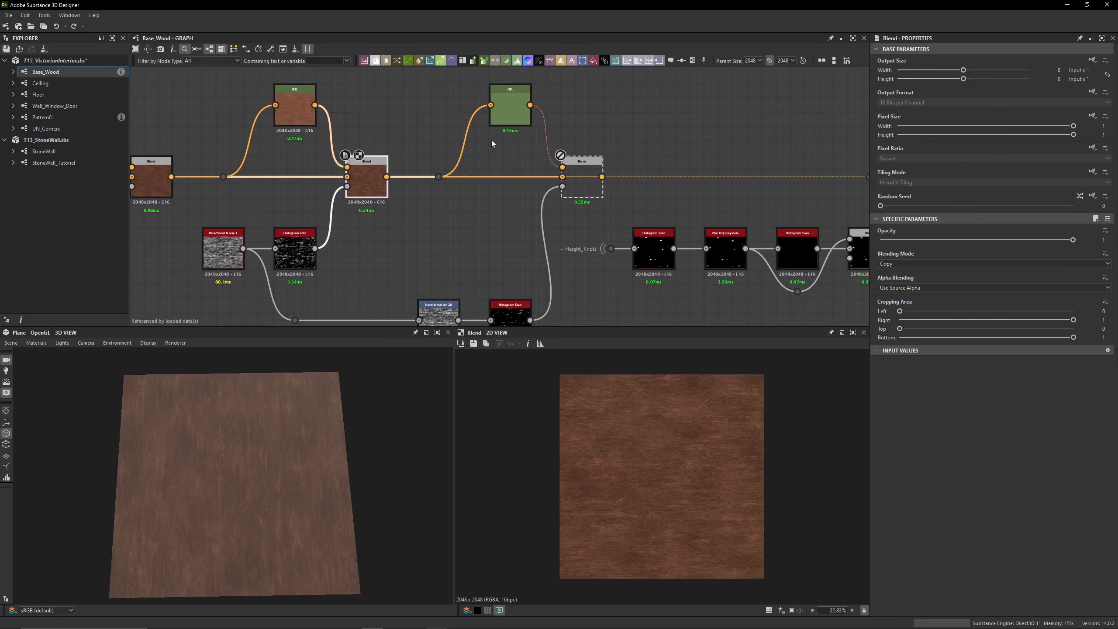
double_click(509, 120)
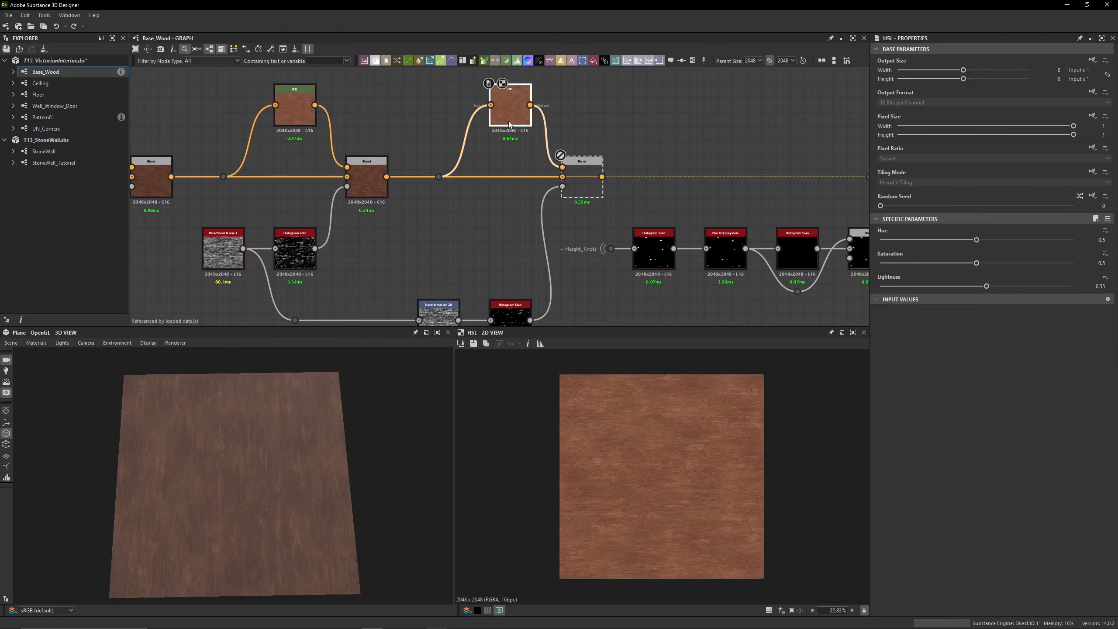
double_click(581, 178)
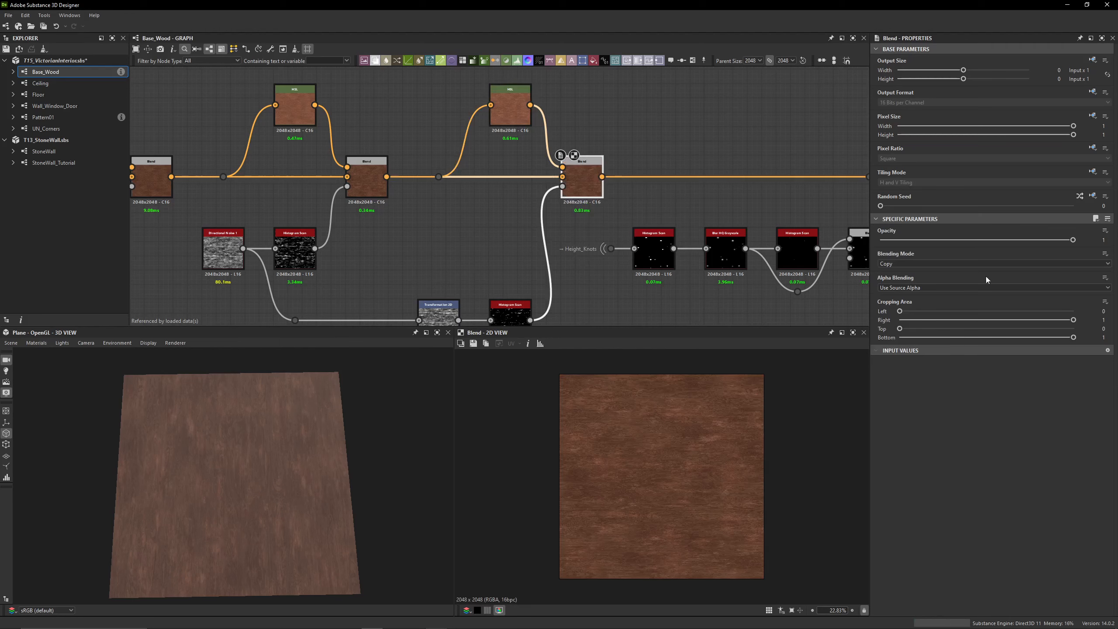
Follow the mask branch of the third Blend back to the Transformation 2D node and inspect its transform matrix
middle_drag(456, 201, 511, 183)
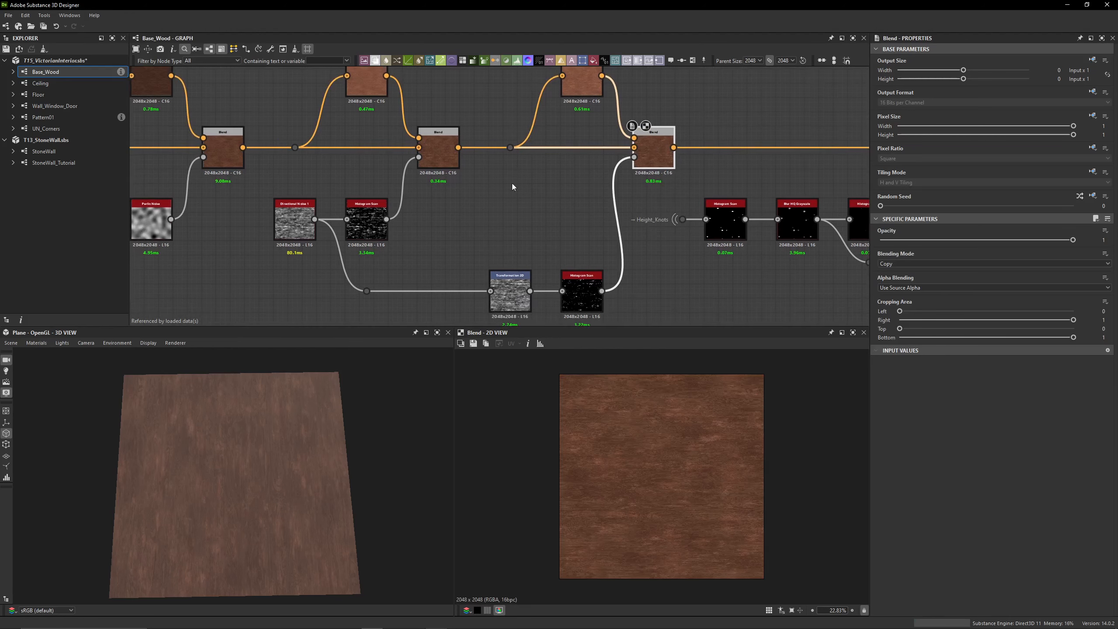
scroll(299, 209, up, 2)
middle_drag(273, 207, 209, 152)
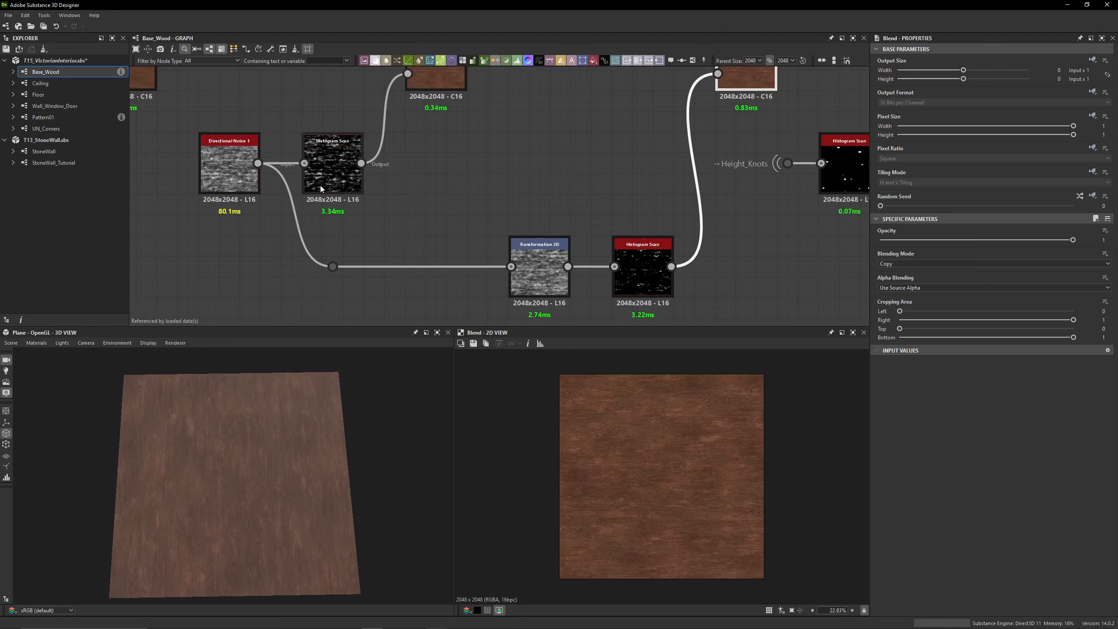
double_click(530, 259)
click(1088, 336)
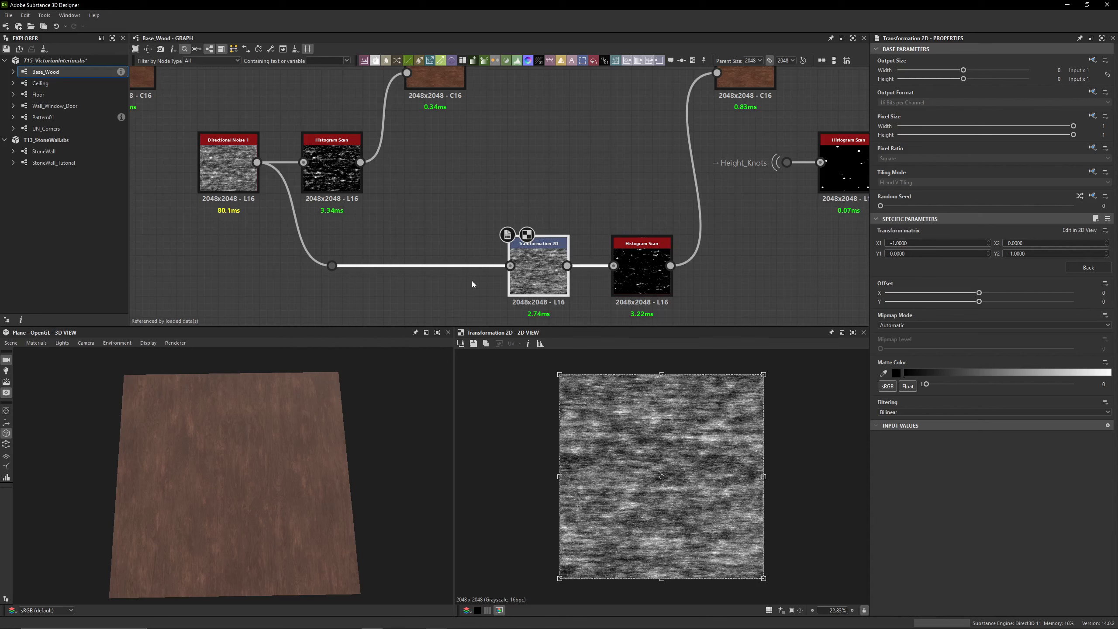
Offset the Transformation 2D node feeding the third Blend's mask to X -0.25 and Y -0.1
drag(709, 524, 663, 503)
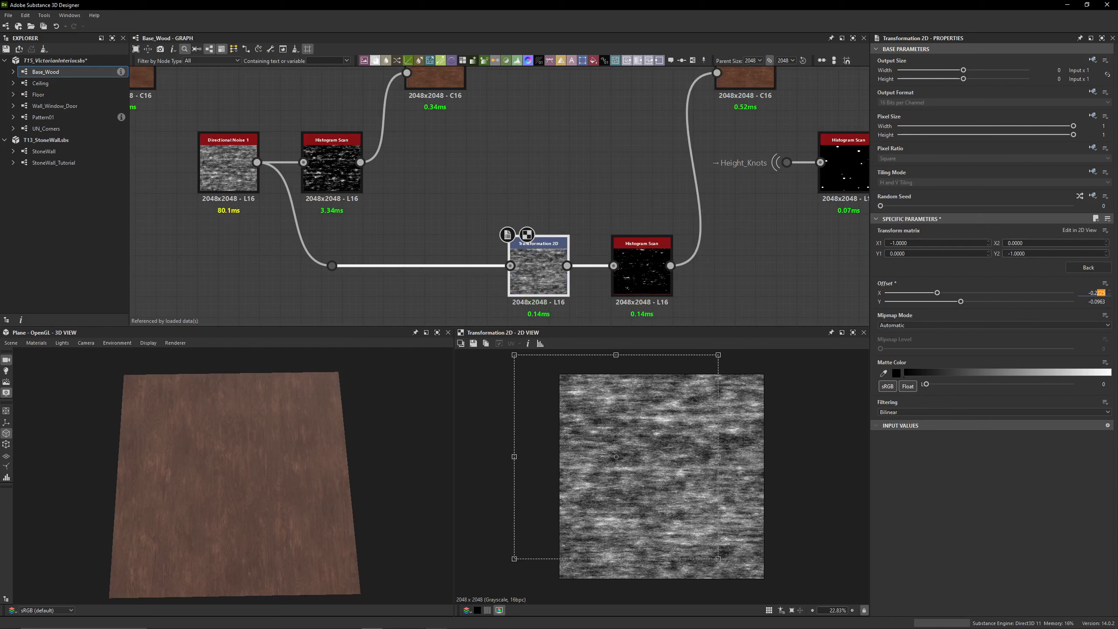
text(5)
key(Return)
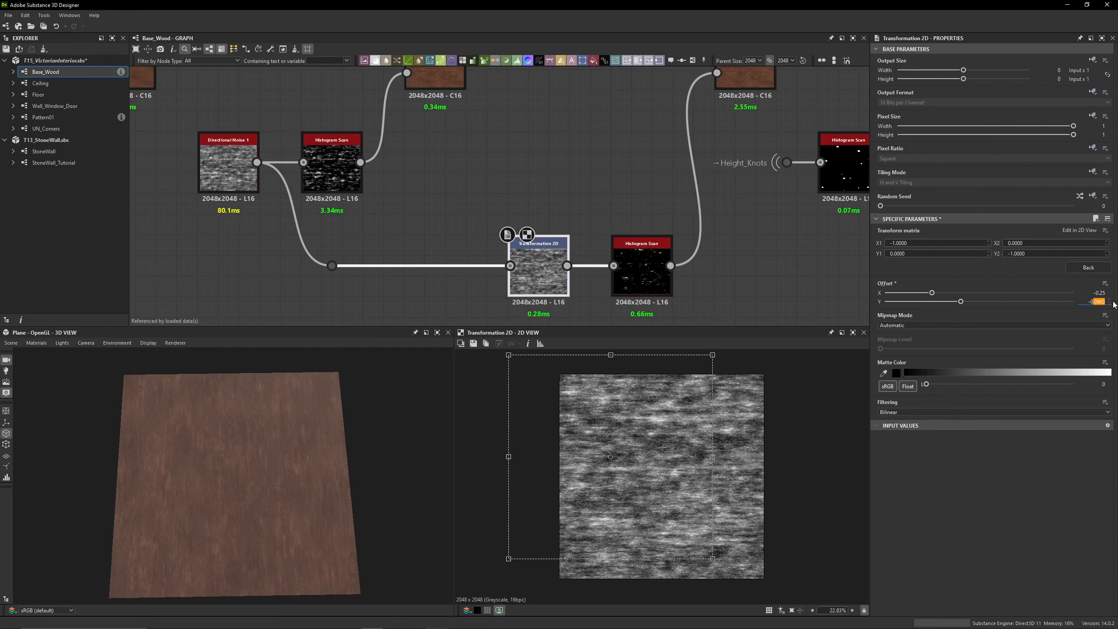
text(1)
key(Return)
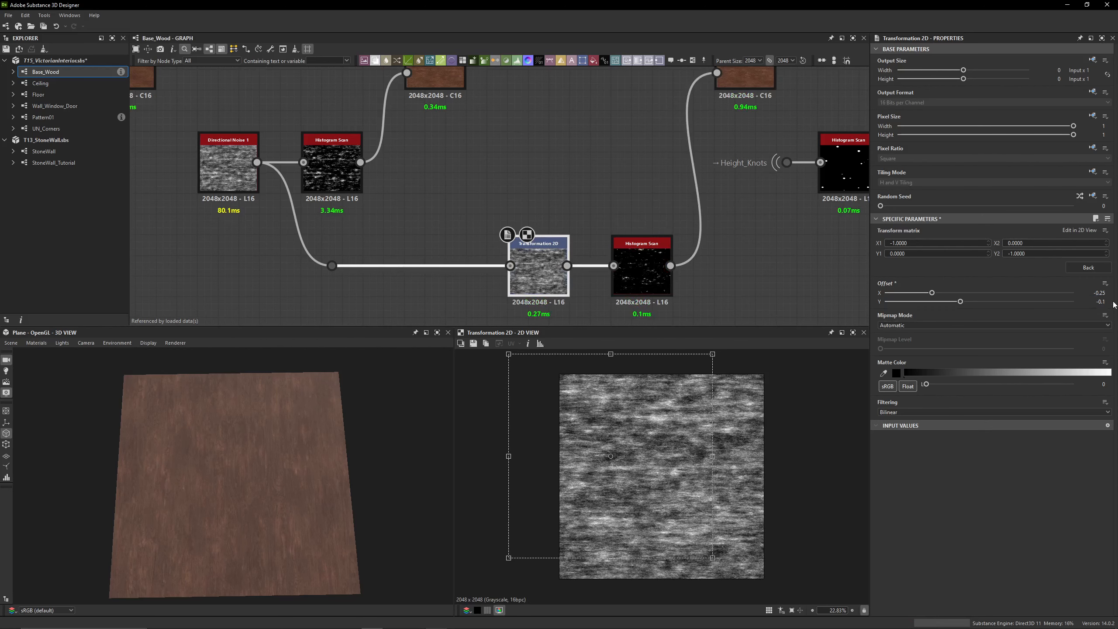
Preview the Histogram Scan after the shifted noise and compare the second and third Blend outputs in the 2D view
click(664, 280)
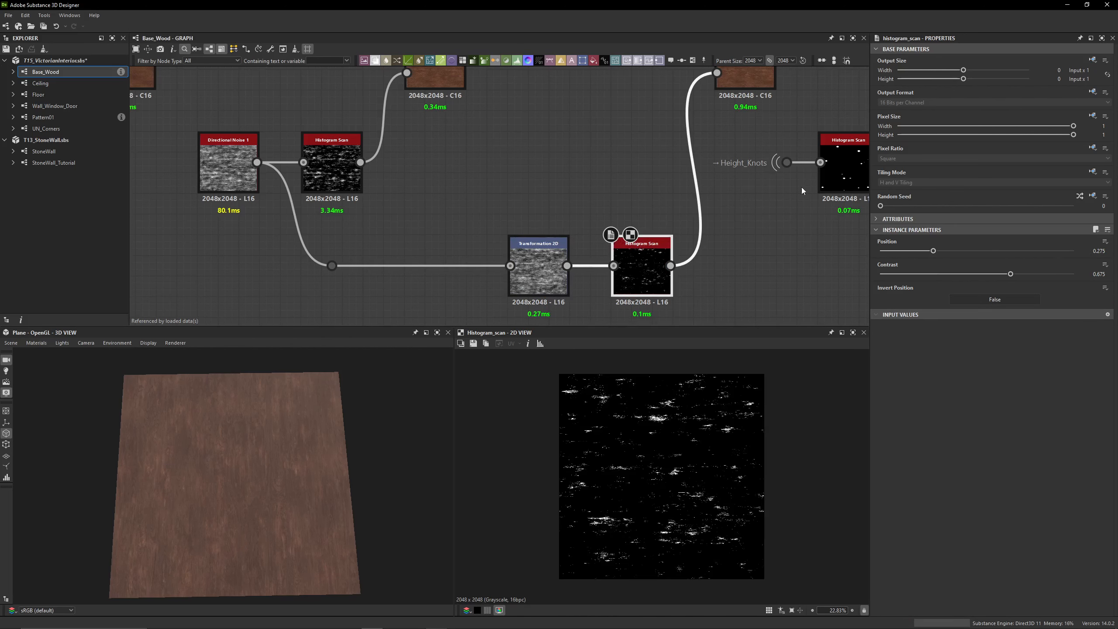
middle_drag(802, 187, 692, 240)
click(642, 130)
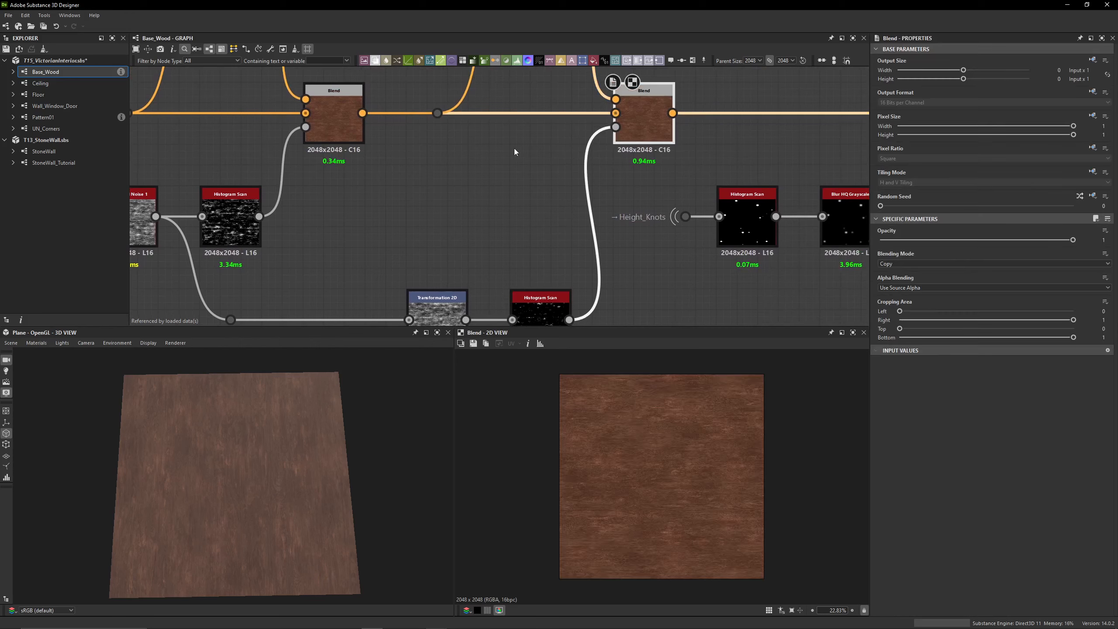
middle_drag(514, 149, 512, 201)
double_click(322, 187)
double_click(657, 173)
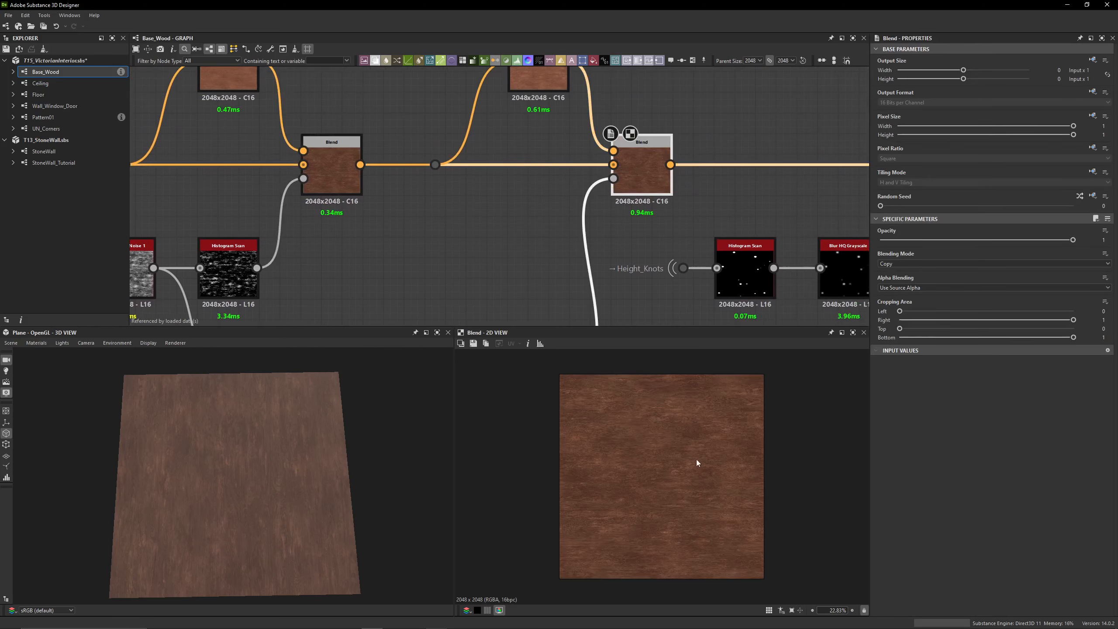
scroll(668, 463, up, 3)
double_click(328, 176)
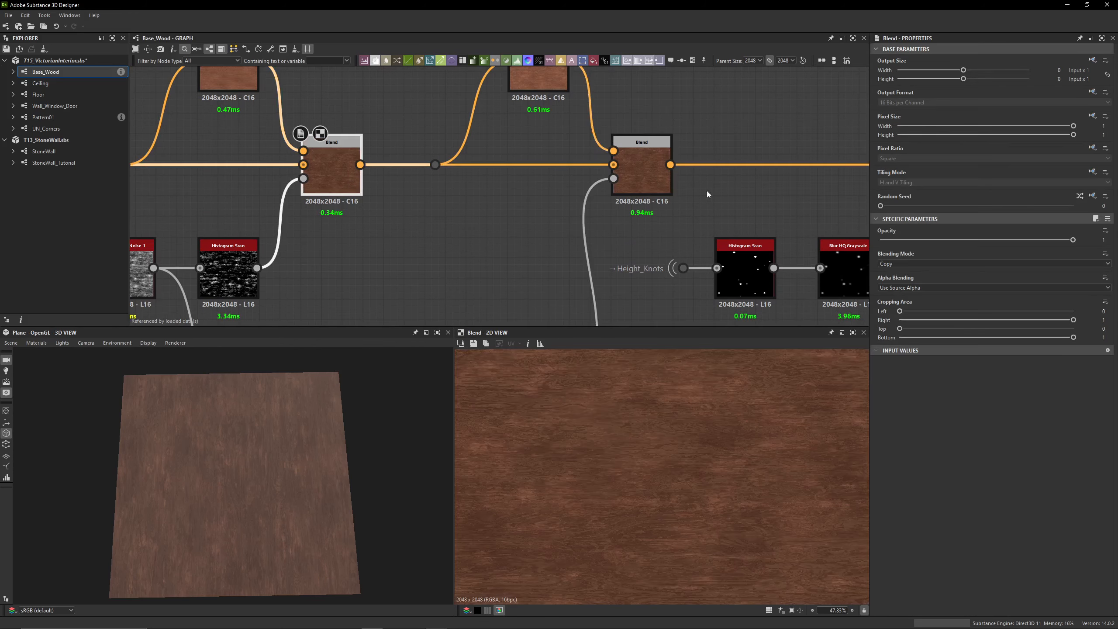
click(652, 174)
double_click(653, 178)
Preview the fourth Blend node, which darkens the wood knots, and examine a knot in the 2D view
scroll(660, 212, down, 3)
middle_drag(830, 202, 463, 196)
double_click(594, 190)
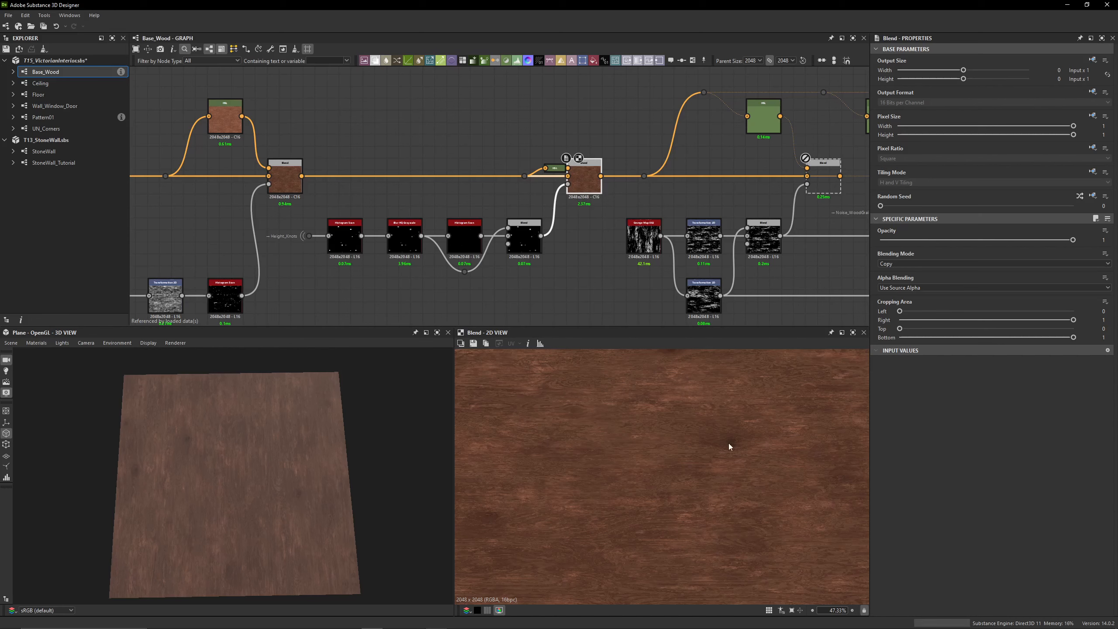
scroll(472, 178, up, 5)
Undock the HSL node feeding the fourth Blend, place it above the main link, and move its dot node further back along the link
click(624, 155)
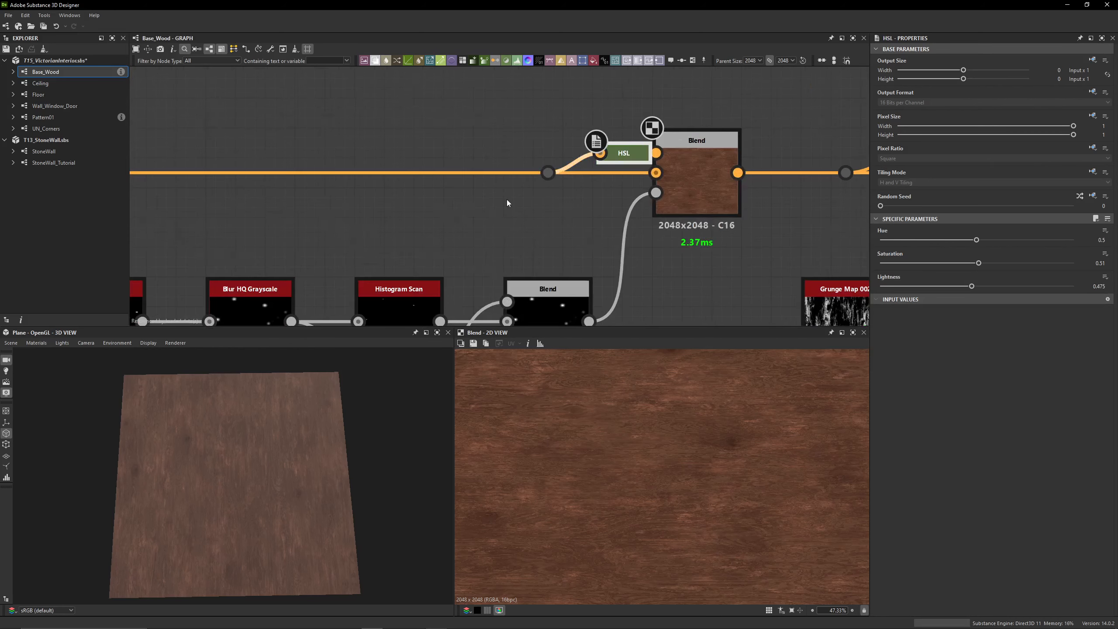
scroll(506, 200, down, 3)
key(d)
middle_drag(581, 107, 578, 176)
drag(599, 125, 538, 184)
drag(527, 253, 442, 253)
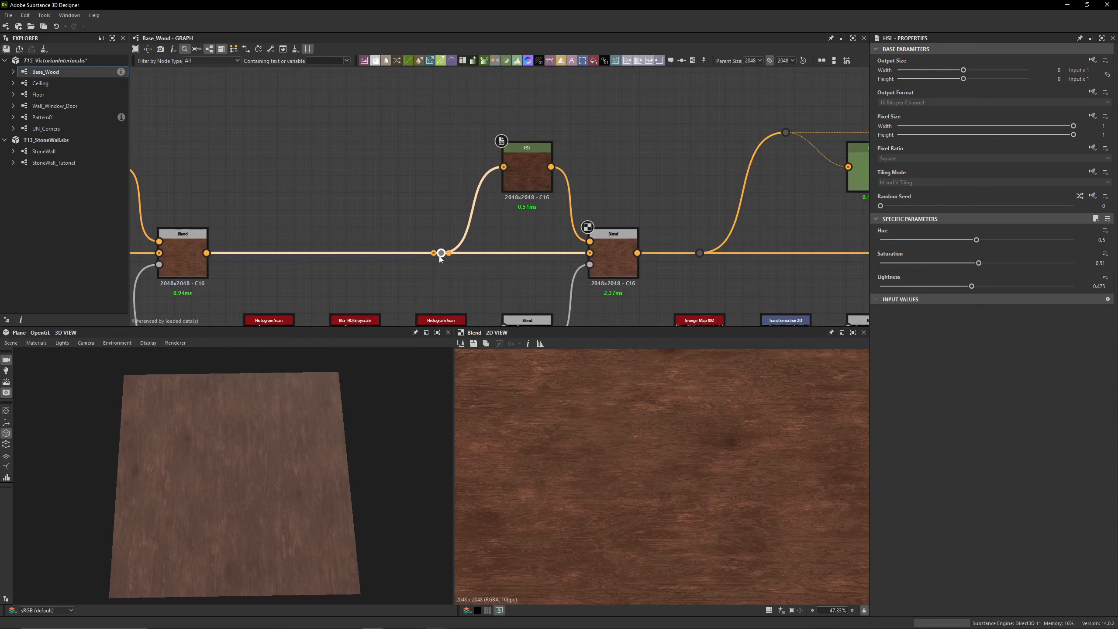
Inspect the Height_Knots input portal and compare the outputs of the first Histogram Scan and Blur HQ Grayscale on a knot
middle_drag(447, 219, 541, 170)
scroll(540, 168, down, 3)
scroll(393, 208, up, 3)
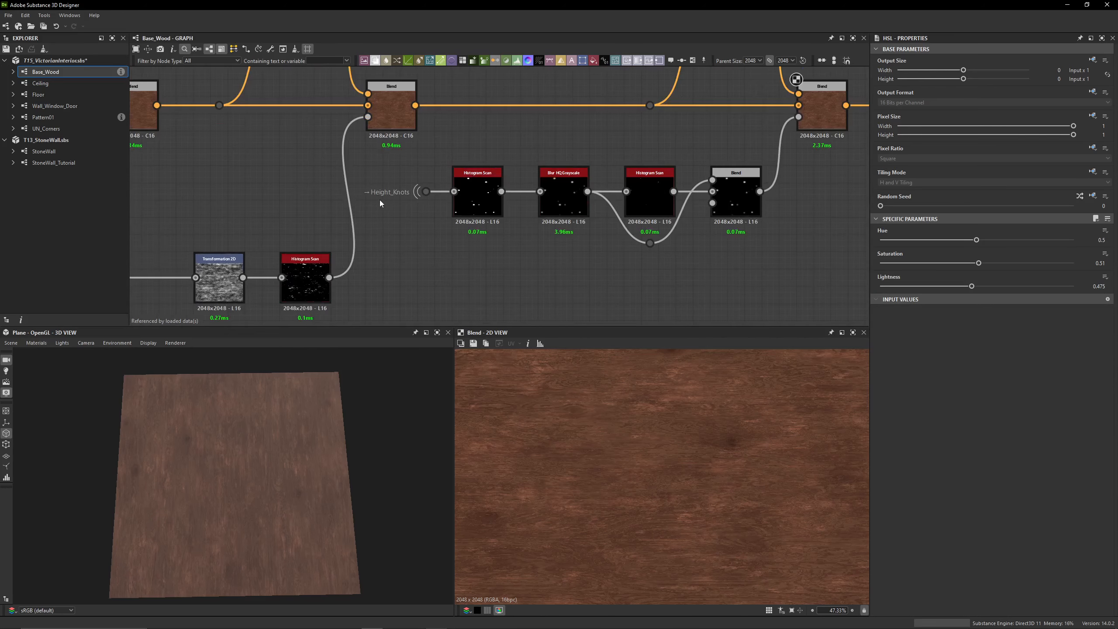
click(419, 196)
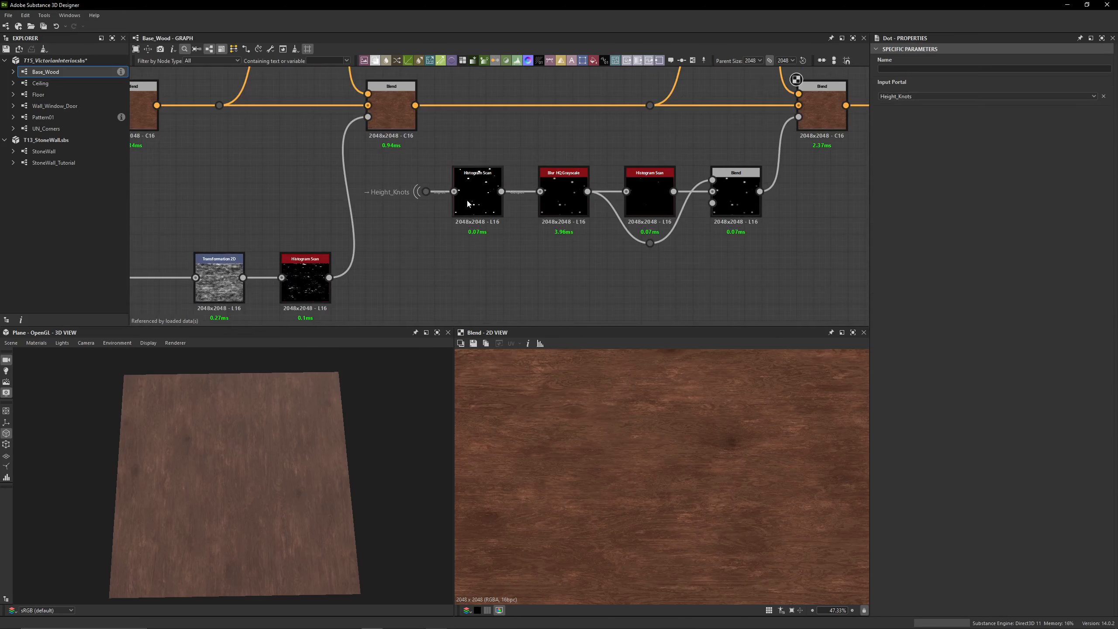
double_click(460, 178)
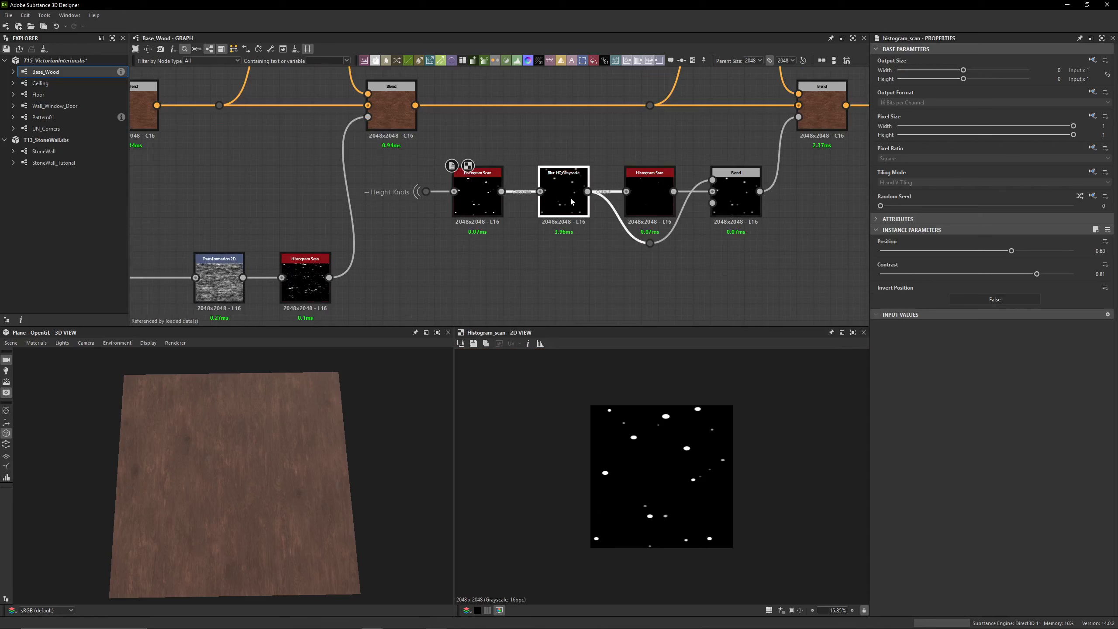
double_click(570, 196)
scroll(687, 418, up, 5)
scroll(720, 404, up, 4)
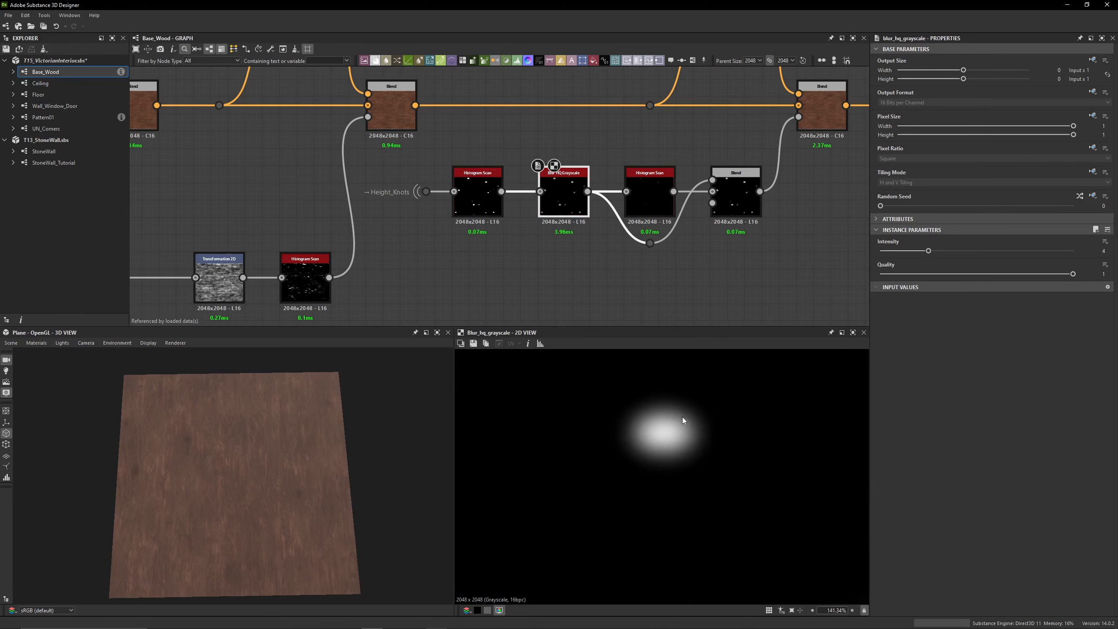
double_click(478, 197)
double_click(546, 214)
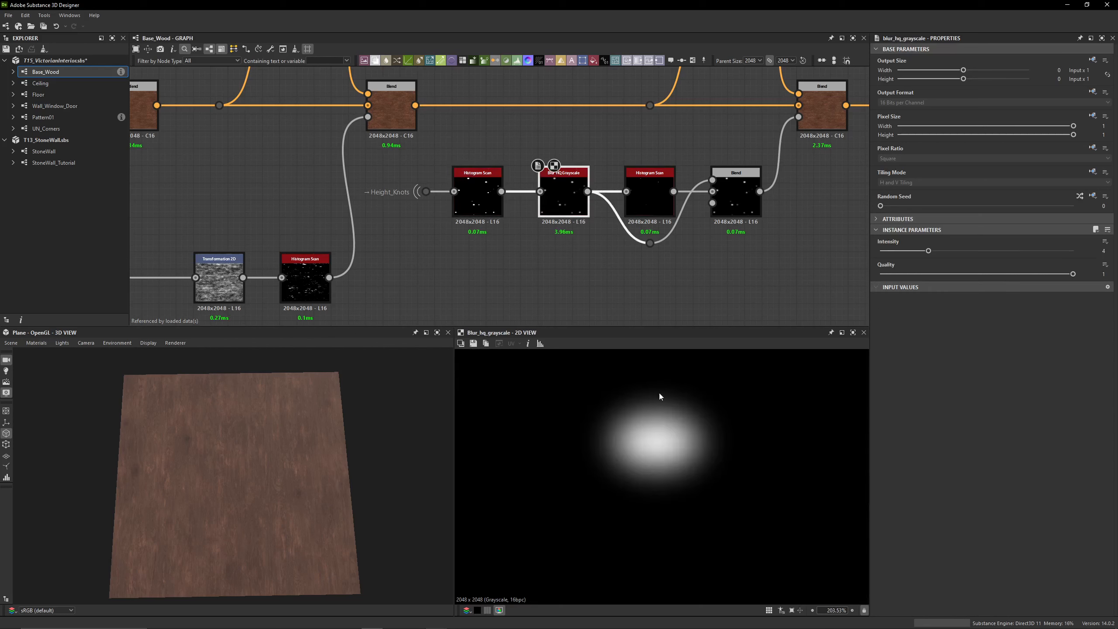
Preview the second Histogram Scan of the knots mask and the Blend that combines it using Add (Linear Dodge)
double_click(642, 193)
scroll(706, 439, down, 2)
scroll(706, 440, down, 5)
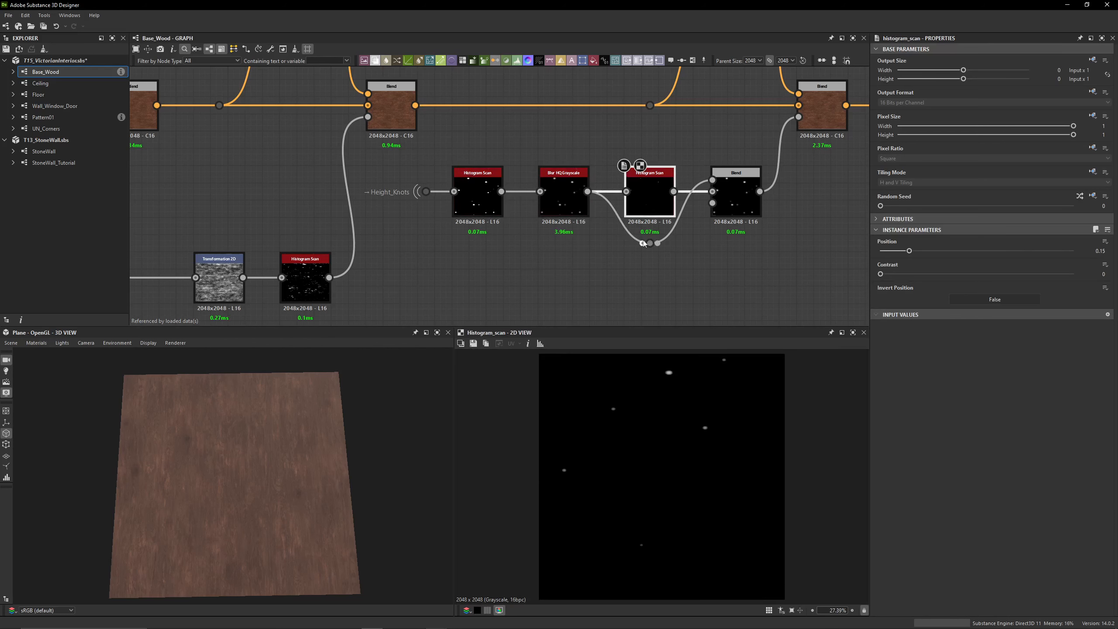
double_click(741, 194)
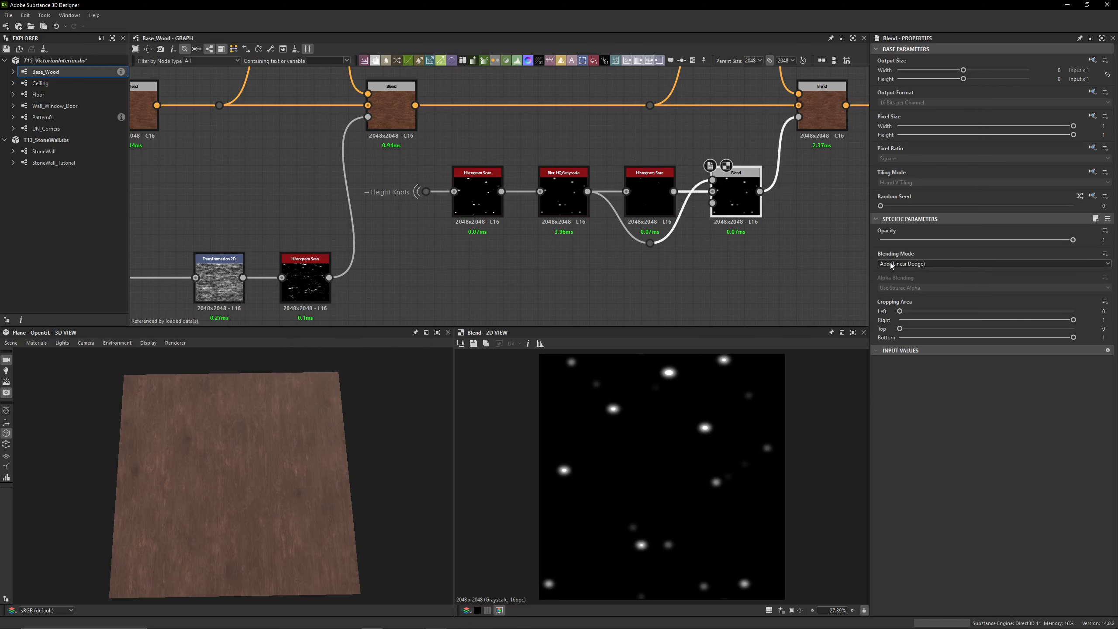
Compare the Blur HQ Grayscale, second Histogram Scan and mask Blend outputs close up on a single knot
scroll(650, 243, up, 3)
scroll(685, 380, up, 5)
scroll(615, 400, up, 8)
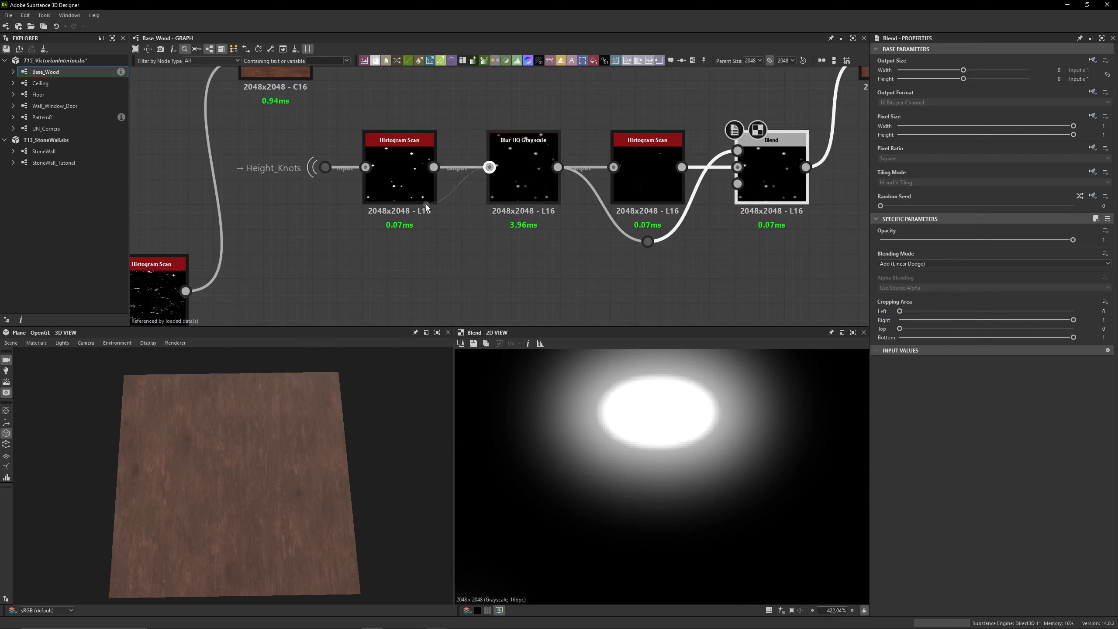
double_click(522, 190)
double_click(636, 204)
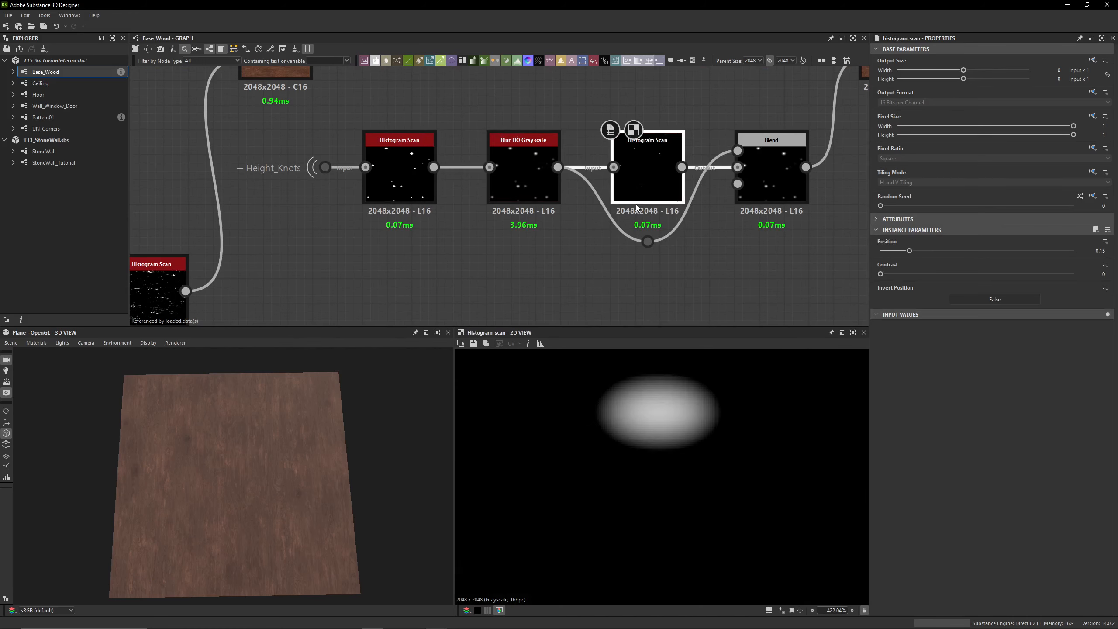
double_click(772, 194)
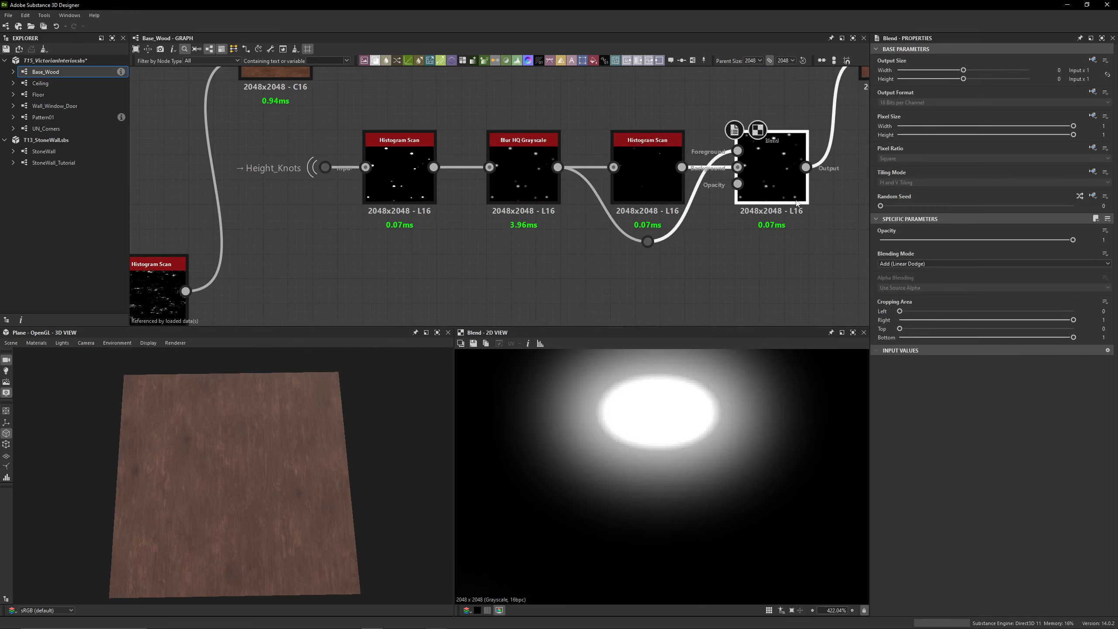
double_click(632, 199)
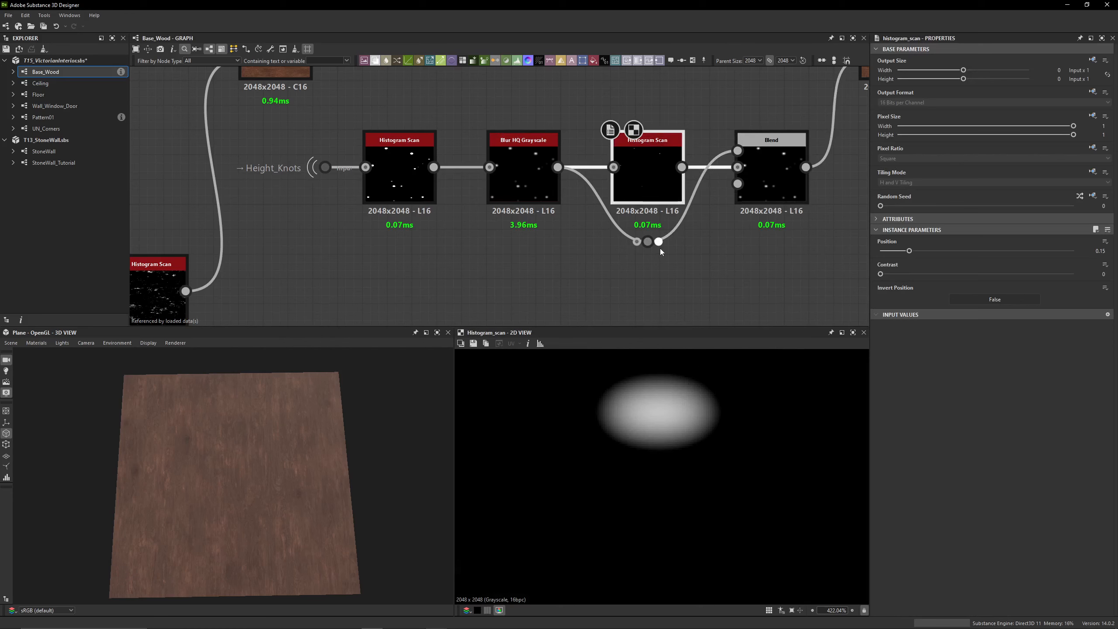
double_click(525, 194)
double_click(771, 190)
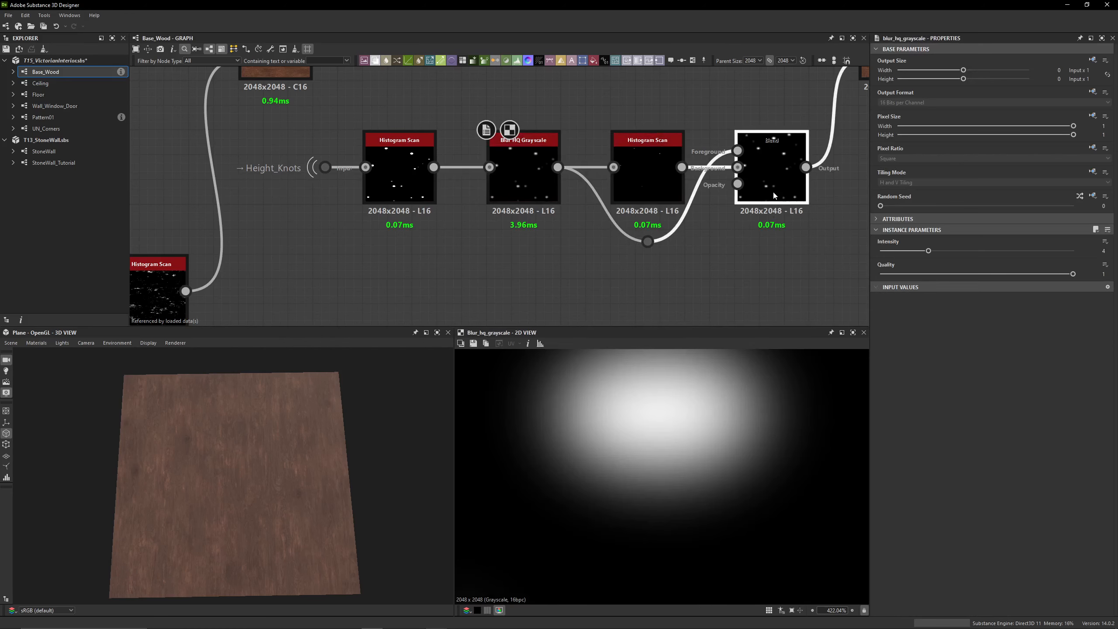
Preview the fourth Blend close up on a knot and toggle the node off and on to compare its effect
scroll(684, 225, down, 3)
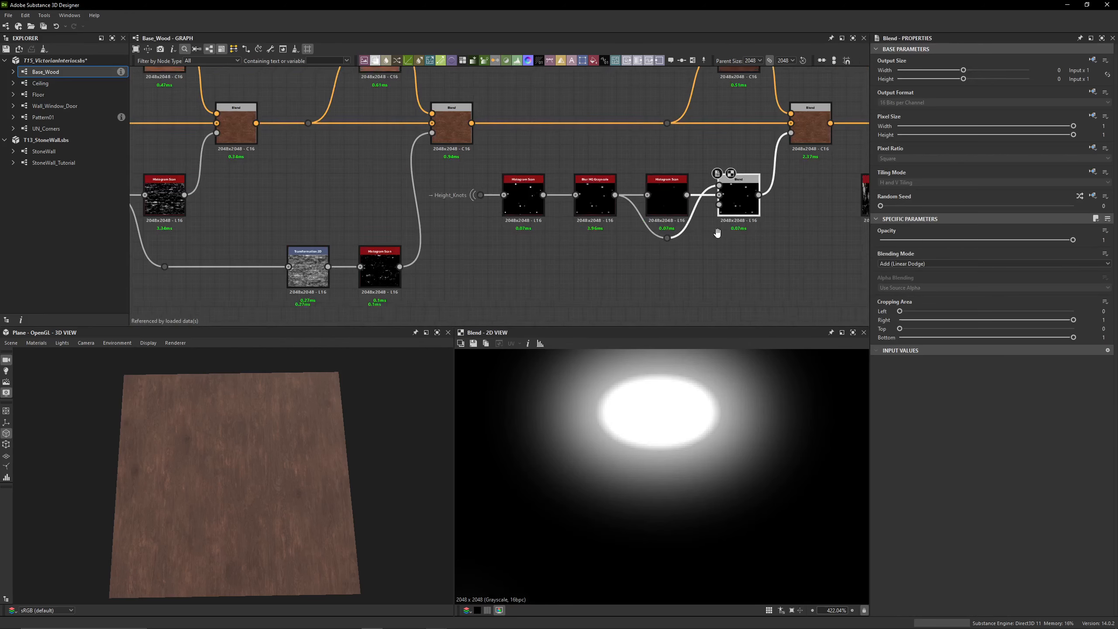
middle_drag(797, 138, 640, 189)
click(639, 187)
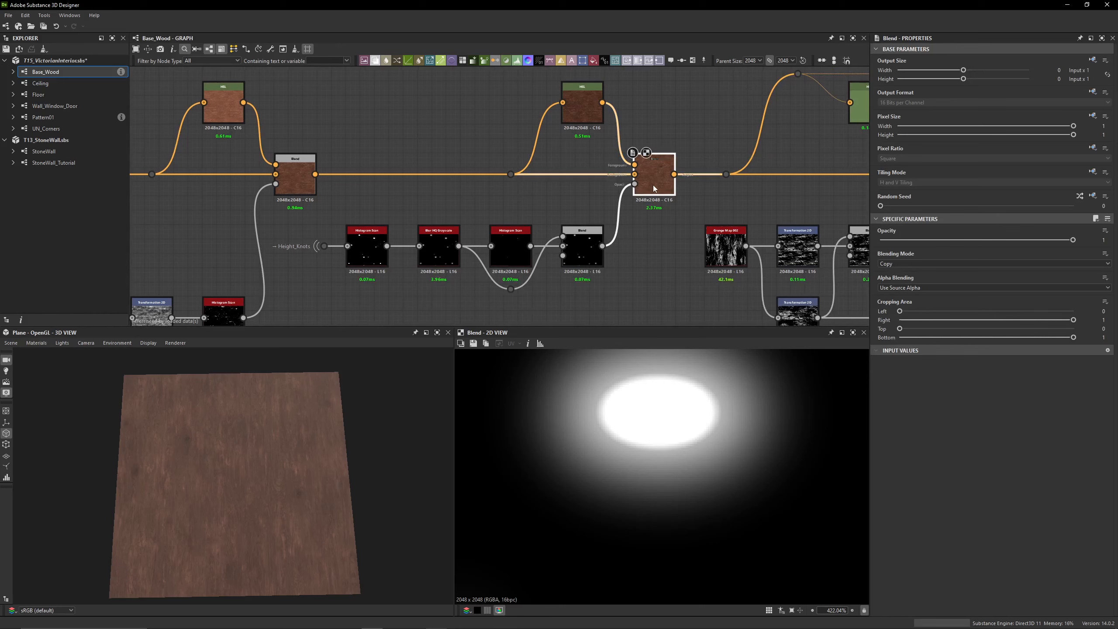
double_click(654, 185)
scroll(645, 395, up, 1)
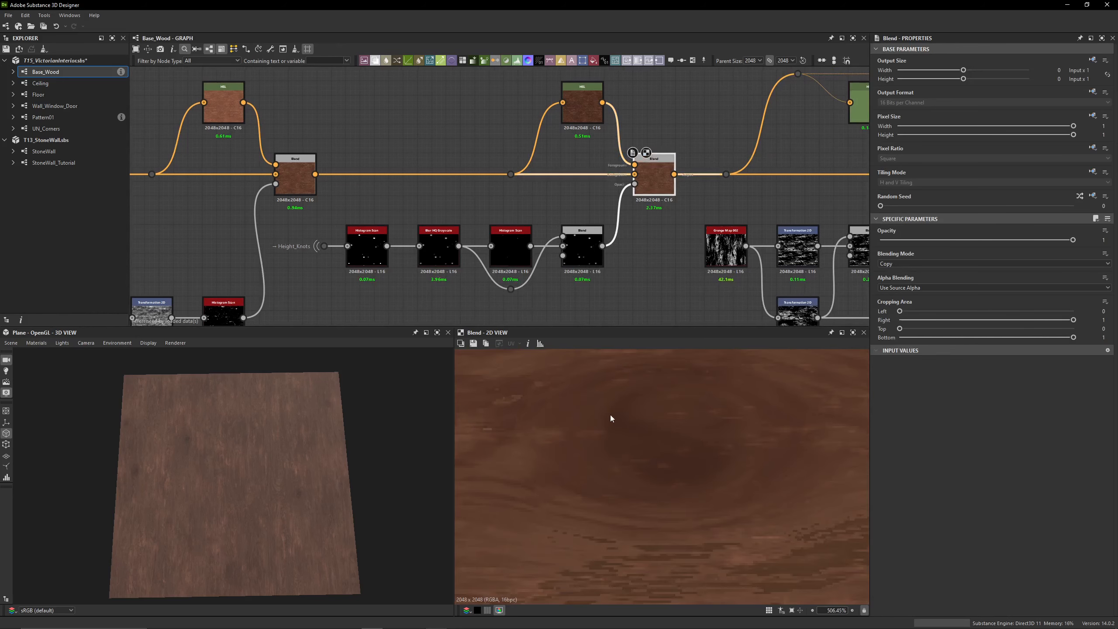
key(shift+d)
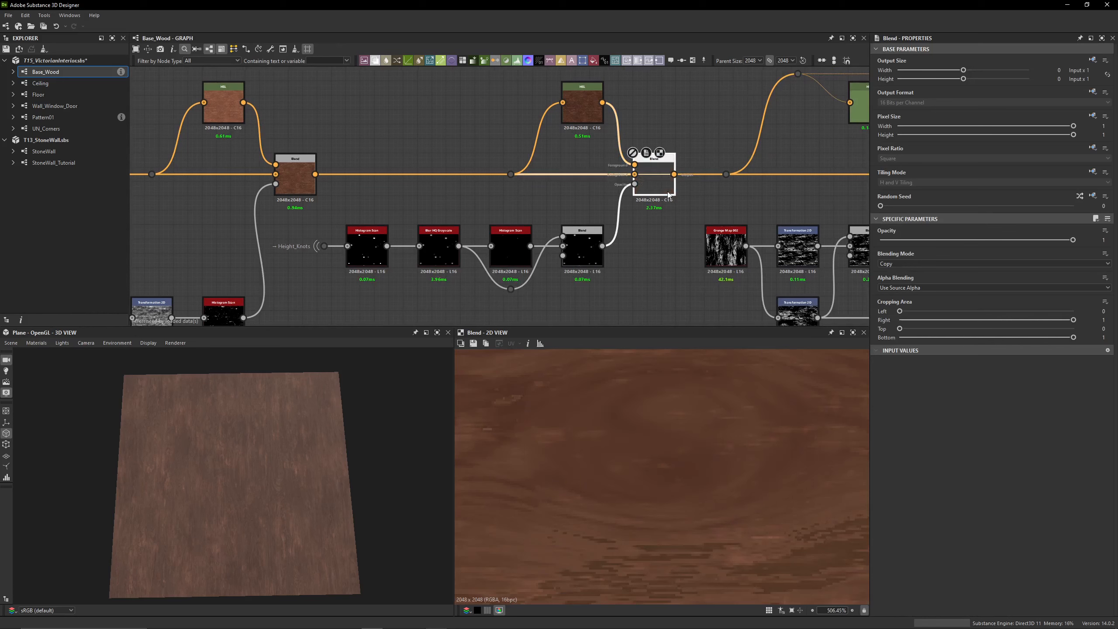
key(shift+d)
key(shift+d)
key(shift+d)
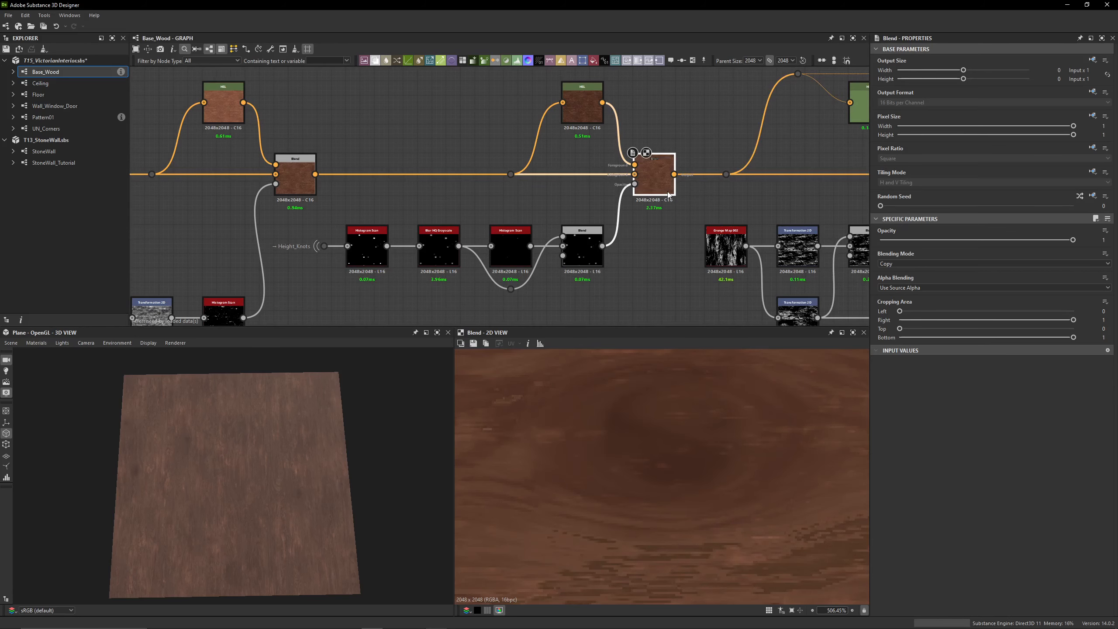
Enable the disabled fifth Blend node after the knots Blend and fit its texture in the 2D view
middle_drag(592, 215, 465, 209)
scroll(477, 217, down, 3)
click(535, 205)
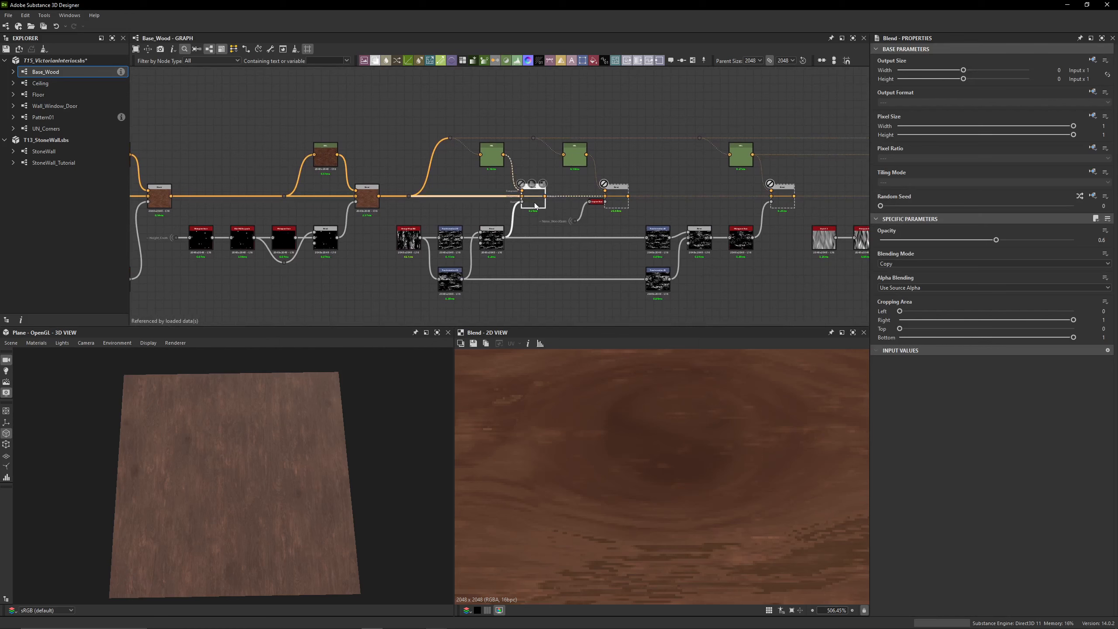
key(shift+d)
scroll(639, 464, down, 10)
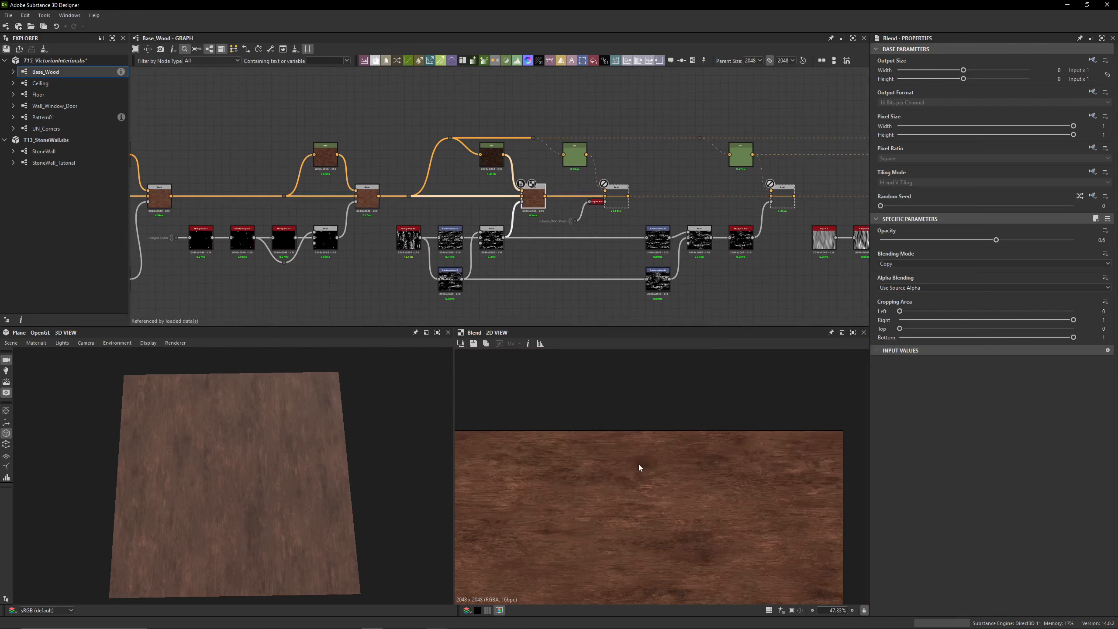
middle_drag(639, 464, 639, 442)
key(f)
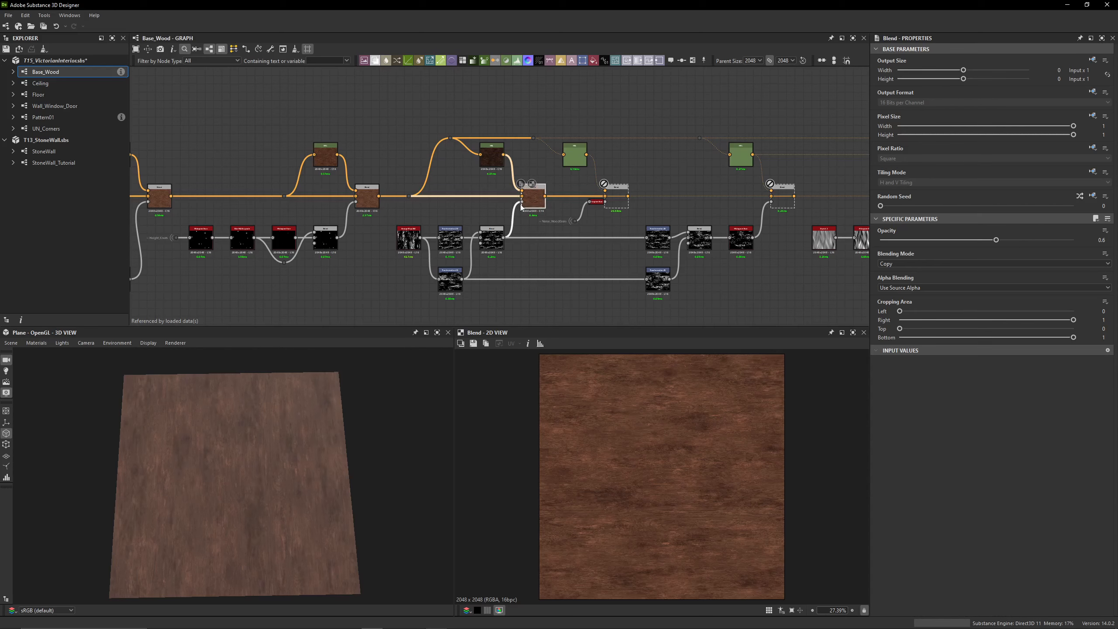
Preview Grunge Map 002, its upper Transformation 2D, and the Subtract Blend that combines the grunge masks
scroll(413, 233, up, 5)
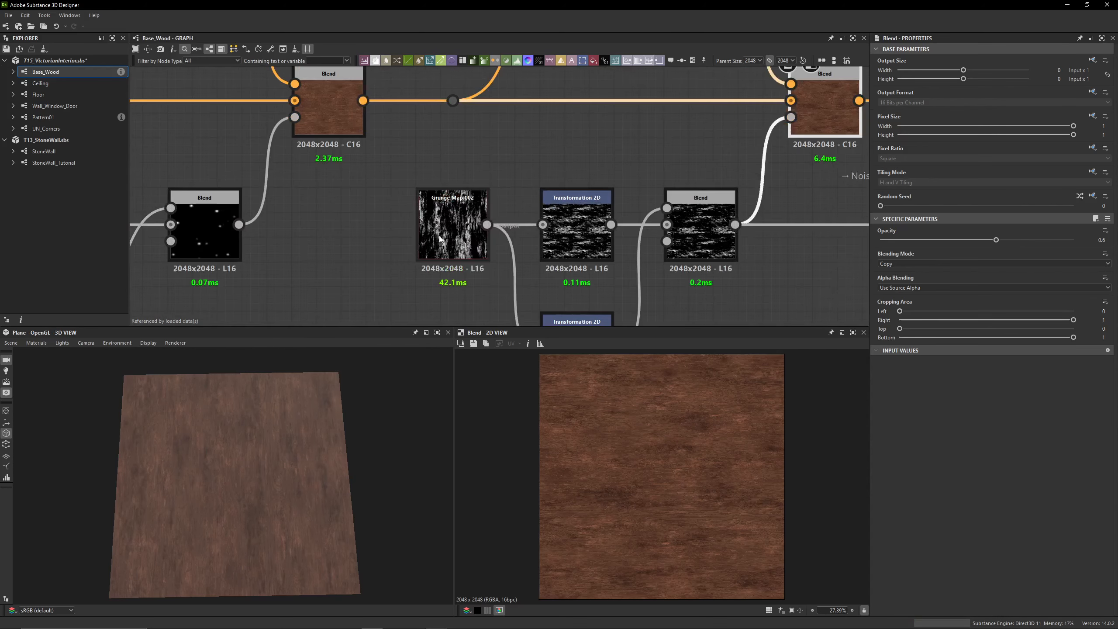
double_click(444, 214)
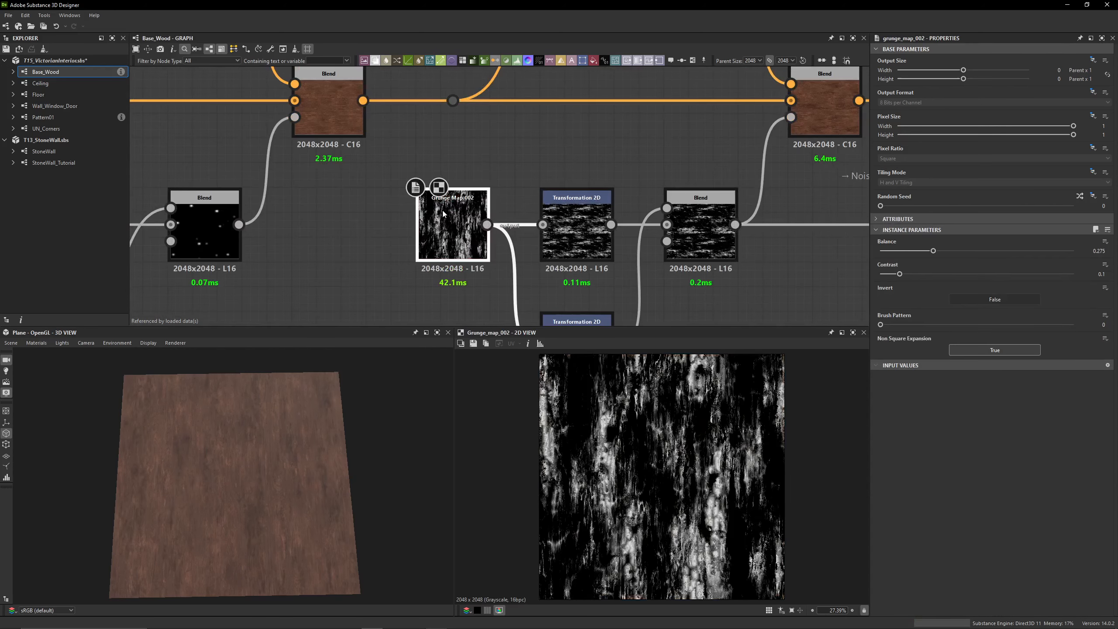
click(577, 258)
double_click(576, 257)
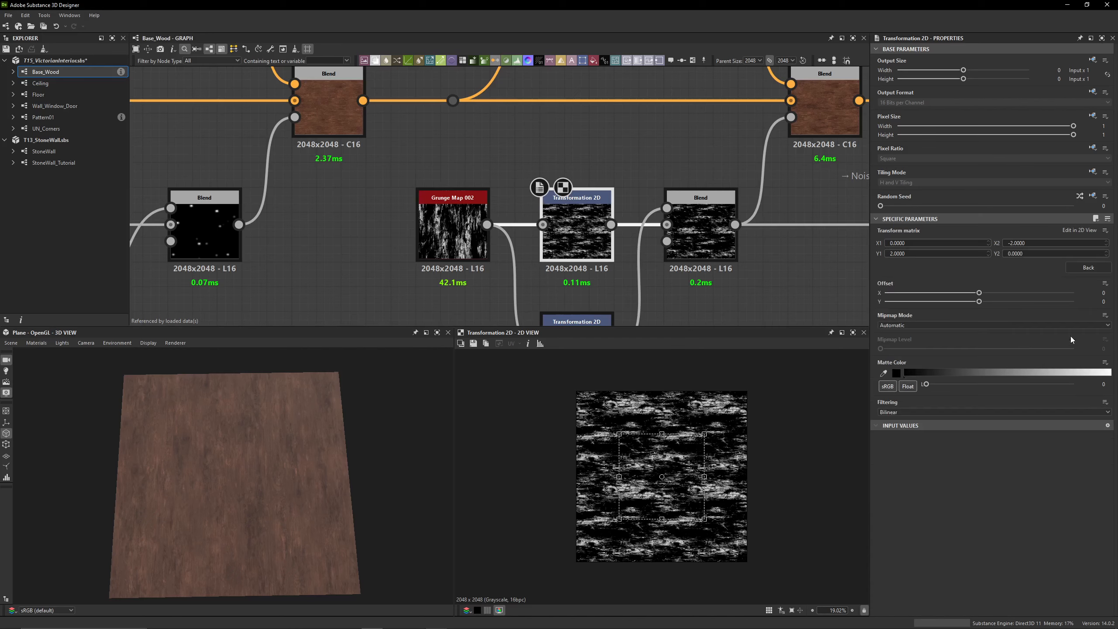
middle_drag(588, 229, 481, 176)
double_click(555, 163)
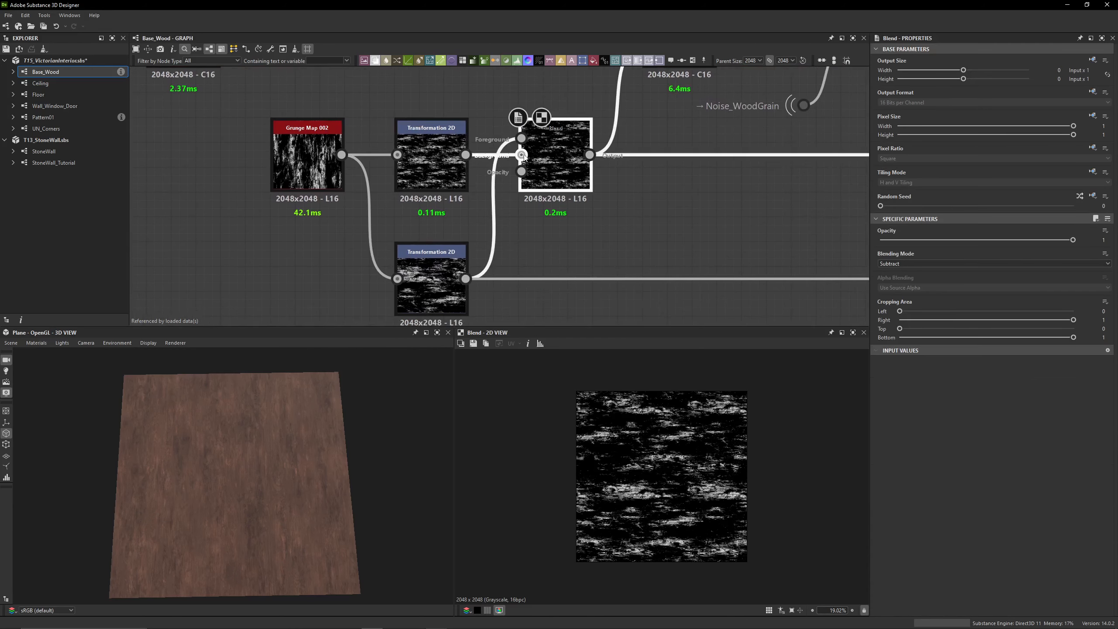
Compare Grunge Map 002 with its two Transformation 2D outputs and show the upper transformation's matrix values
click(316, 173)
double_click(315, 173)
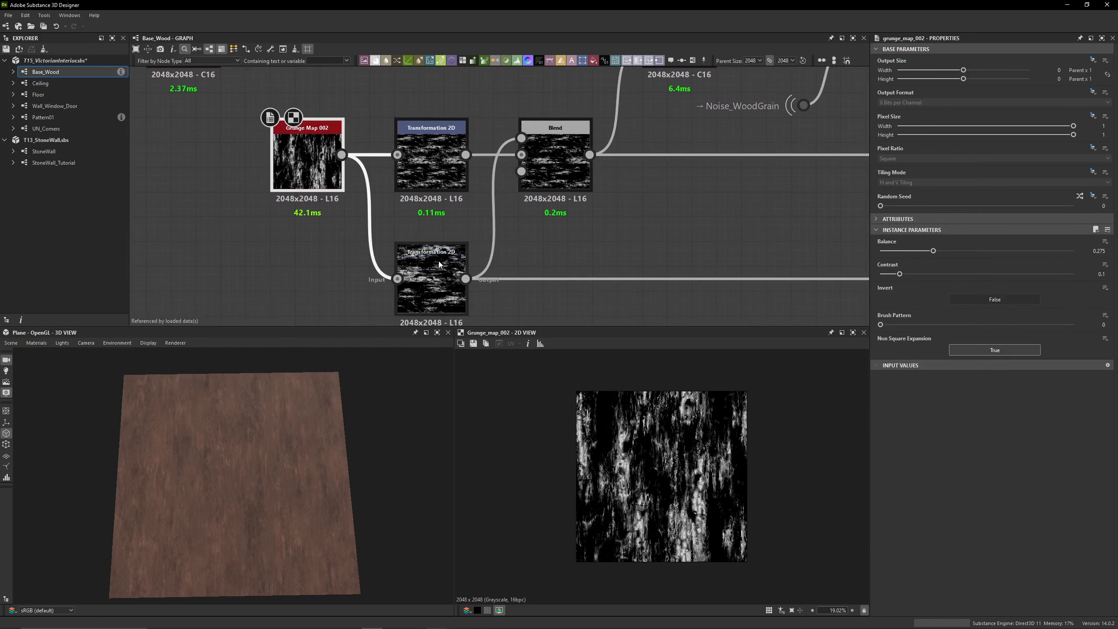
double_click(439, 264)
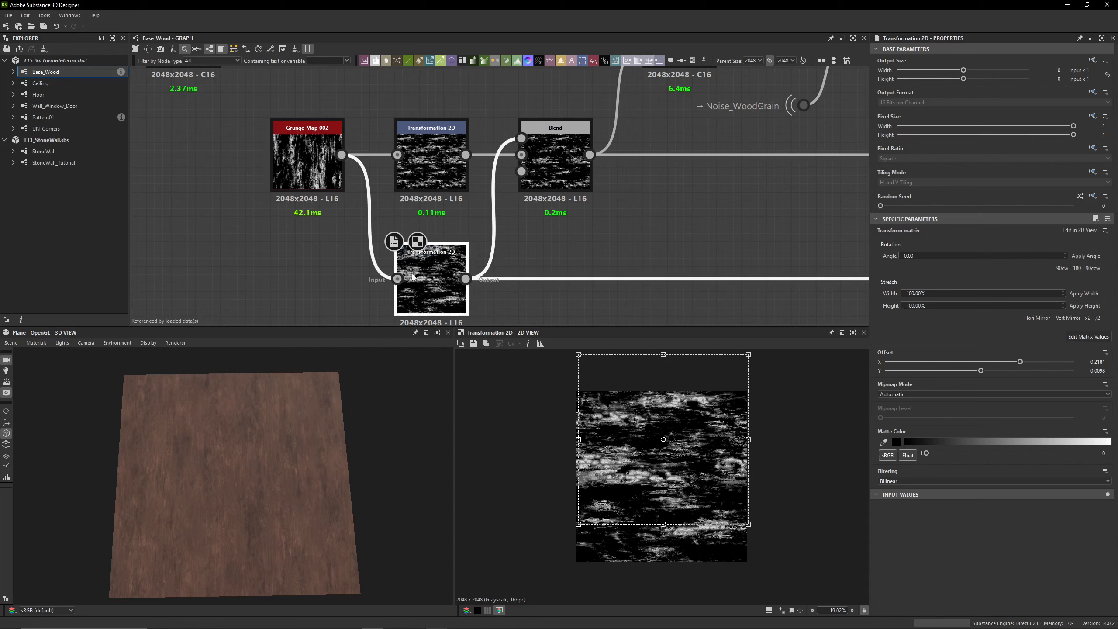
double_click(459, 176)
double_click(445, 269)
double_click(444, 178)
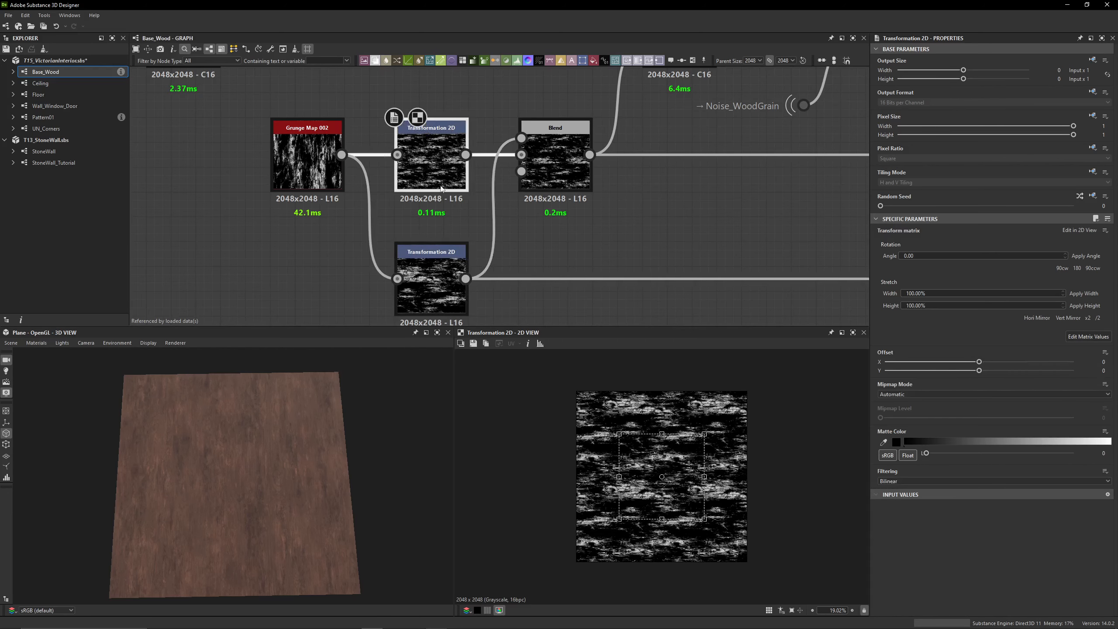
click(1076, 337)
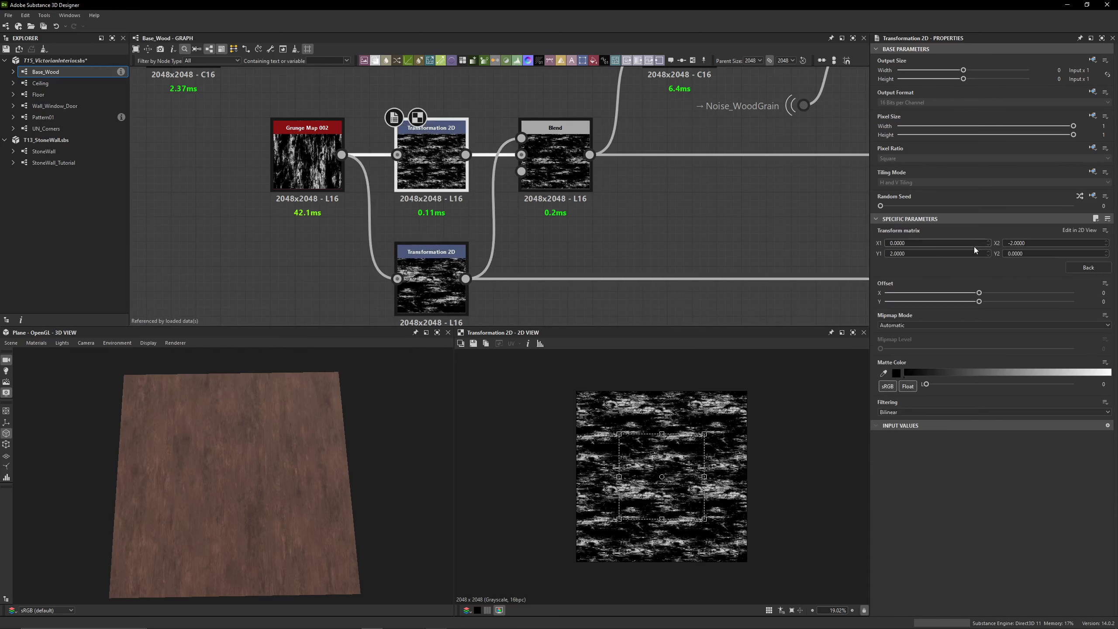
Set the offset of the lower Transformation 2D after Grunge Map 002 to X 0.22 and Y 0.01
double_click(434, 302)
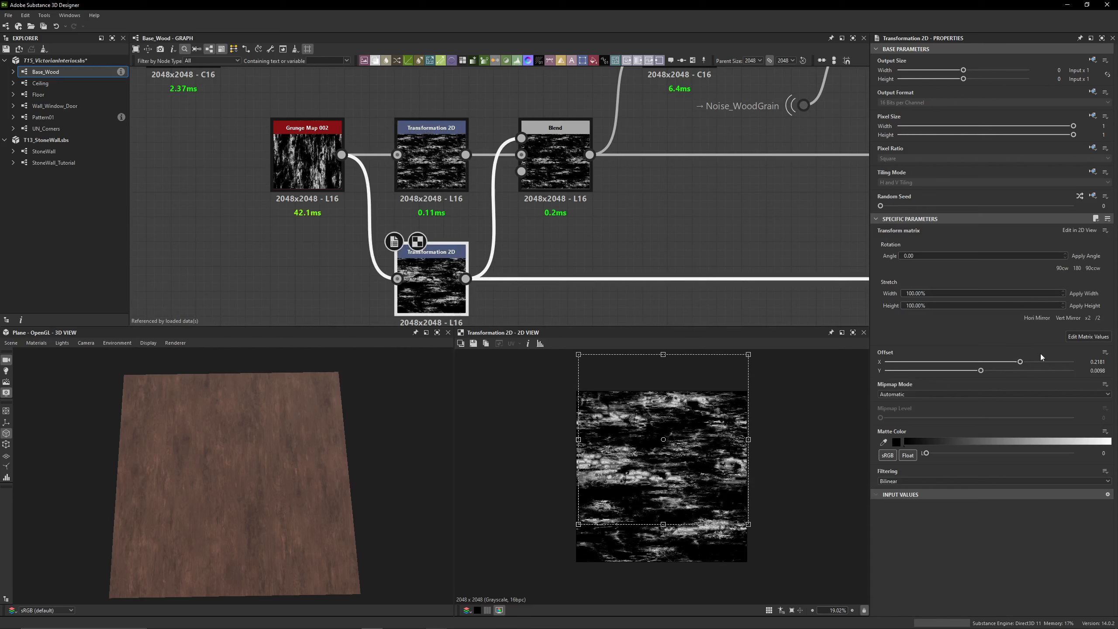
click(1077, 336)
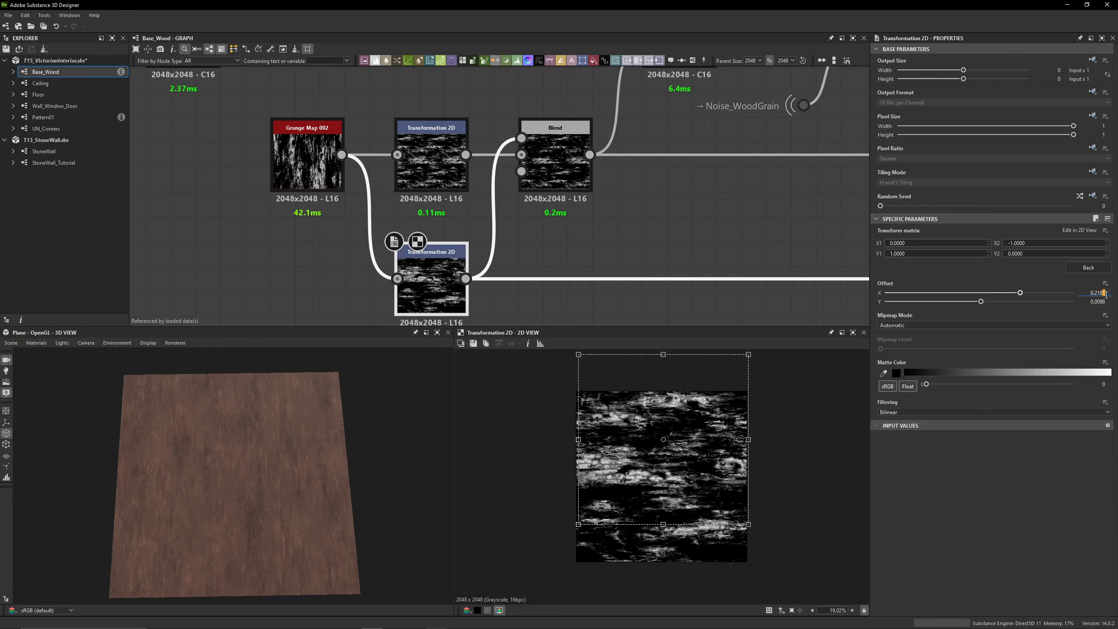
key(Return)
text(2)
key(Return)
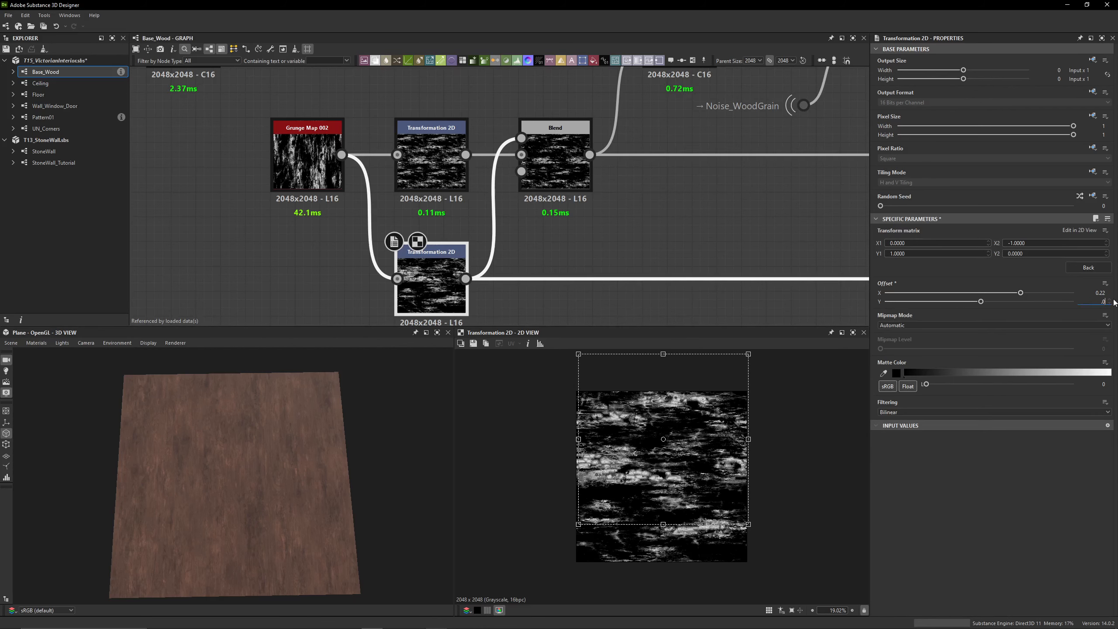
key(Return)
Compare the two grunge Transformation 2D outputs with the result of their Subtract Blend
click(556, 163)
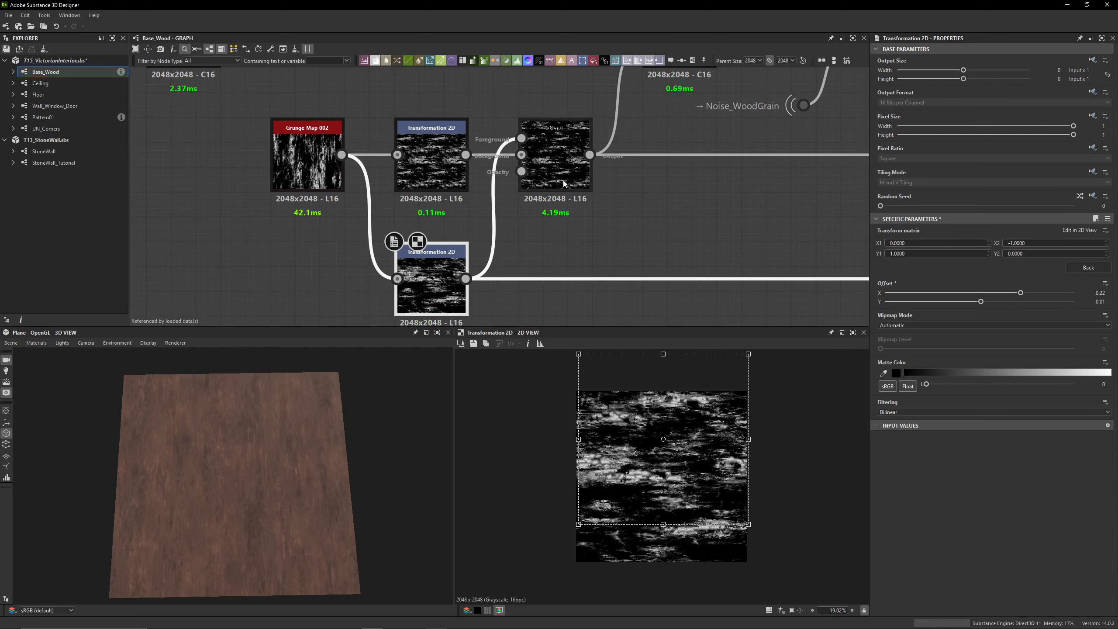
scroll(550, 212, down, 4)
middle_drag(528, 173, 498, 199)
double_click(411, 258)
double_click(492, 254)
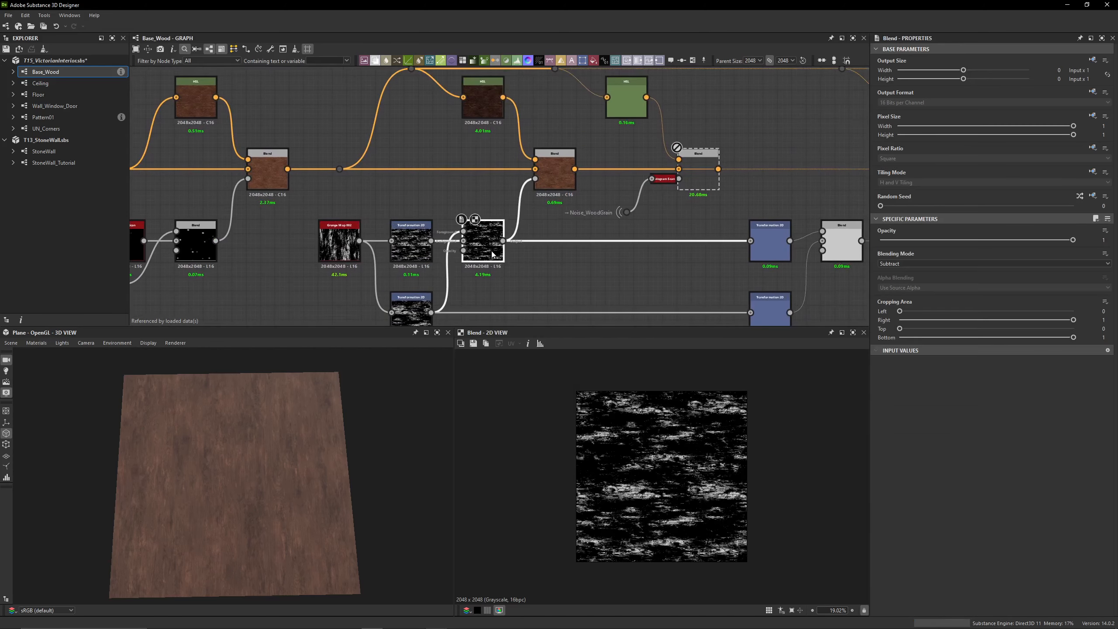
double_click(410, 253)
double_click(421, 304)
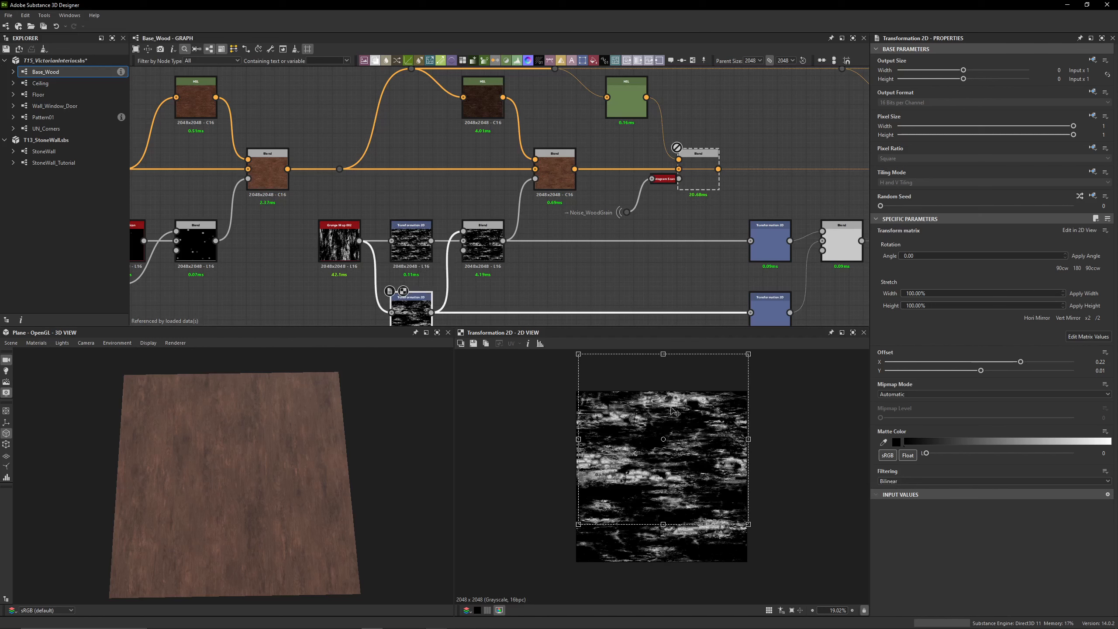
double_click(411, 246)
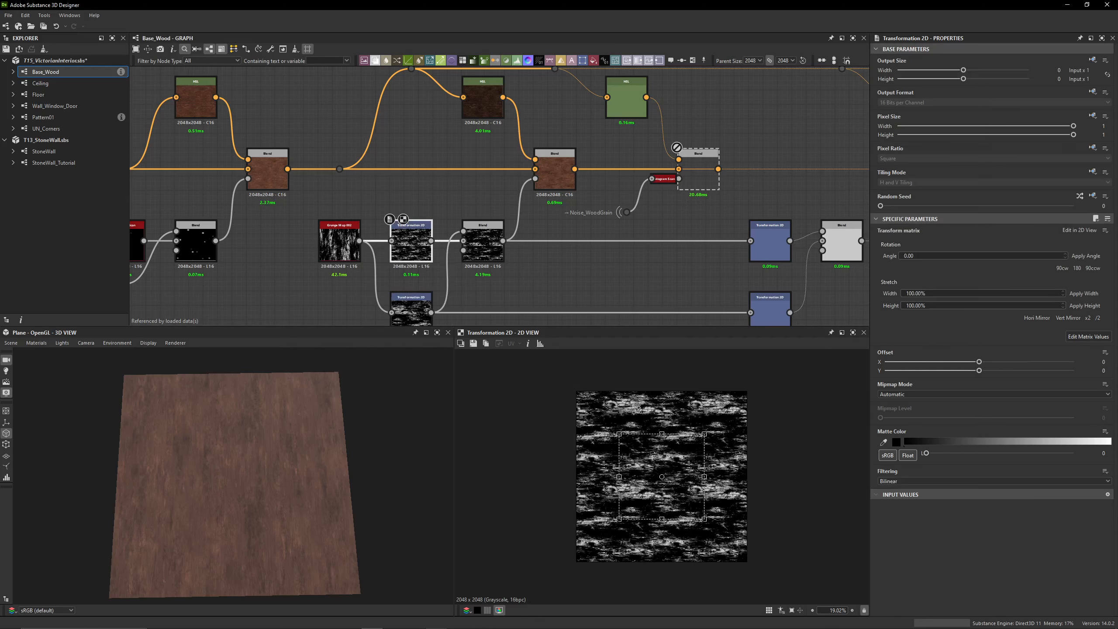
double_click(484, 246)
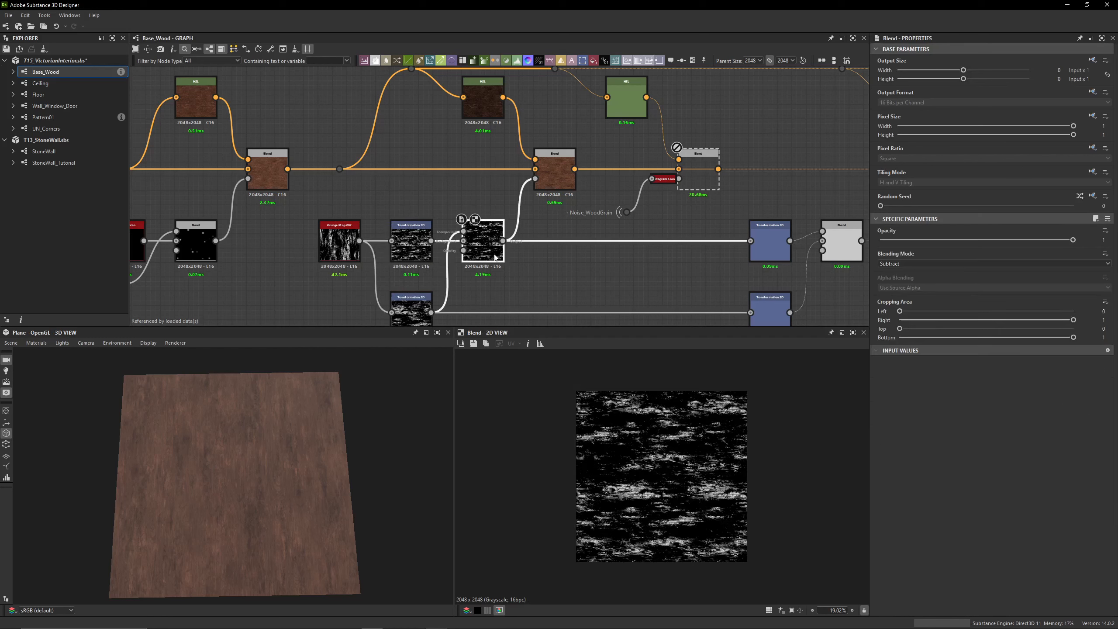
Preview the fifth color Blend and toggle it off and on to compare its grunge effect close up in the 3D view
double_click(554, 173)
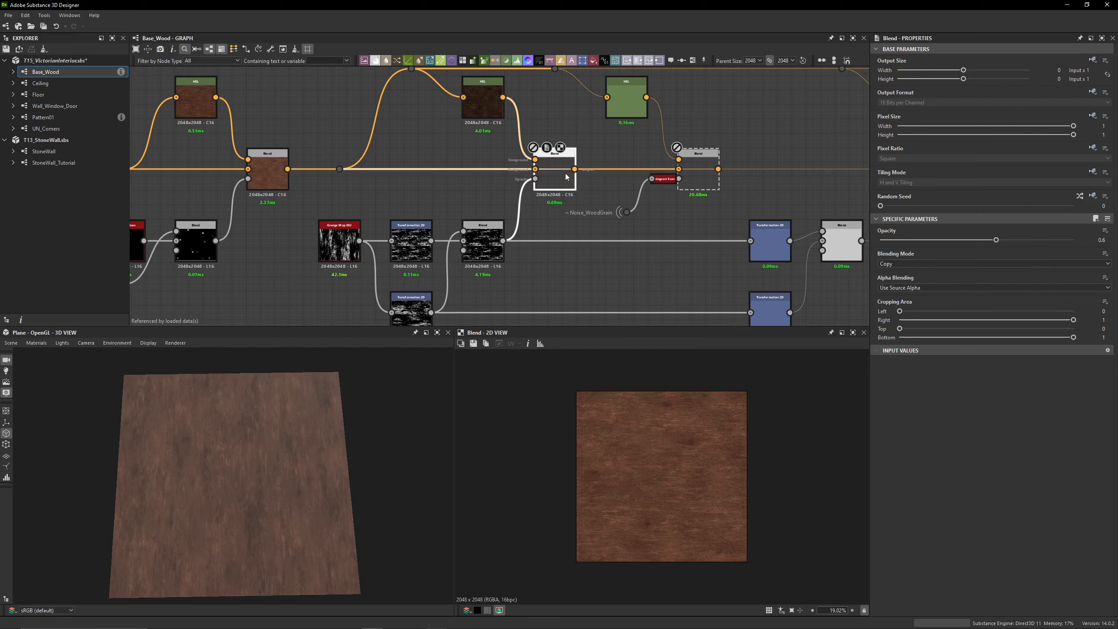
right_drag(313, 454, 194, 453)
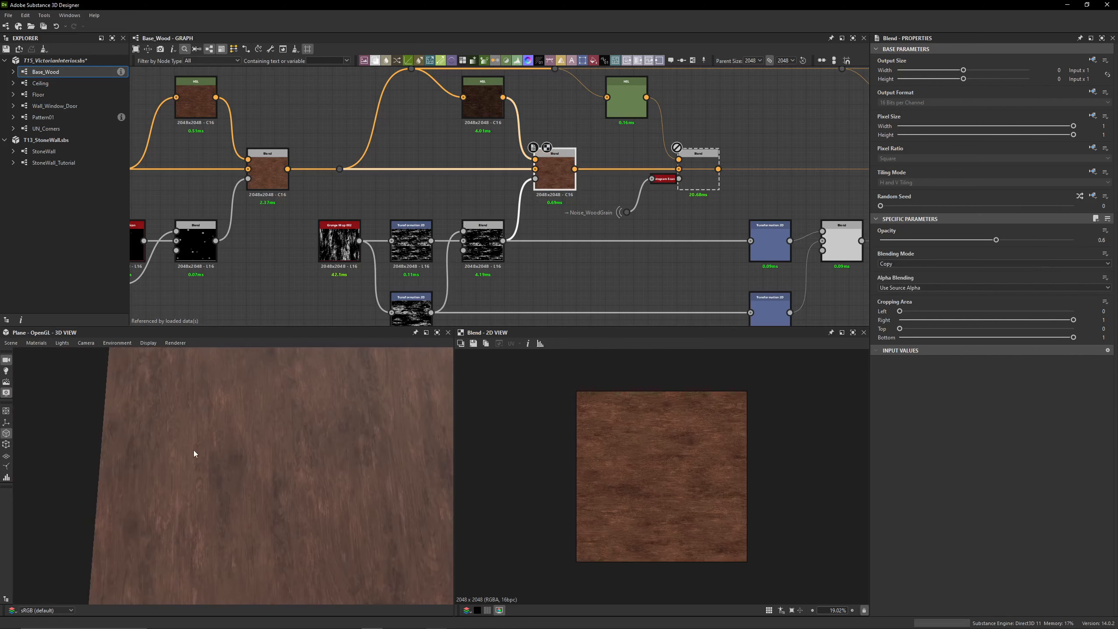
middle_drag(538, 247, 459, 245)
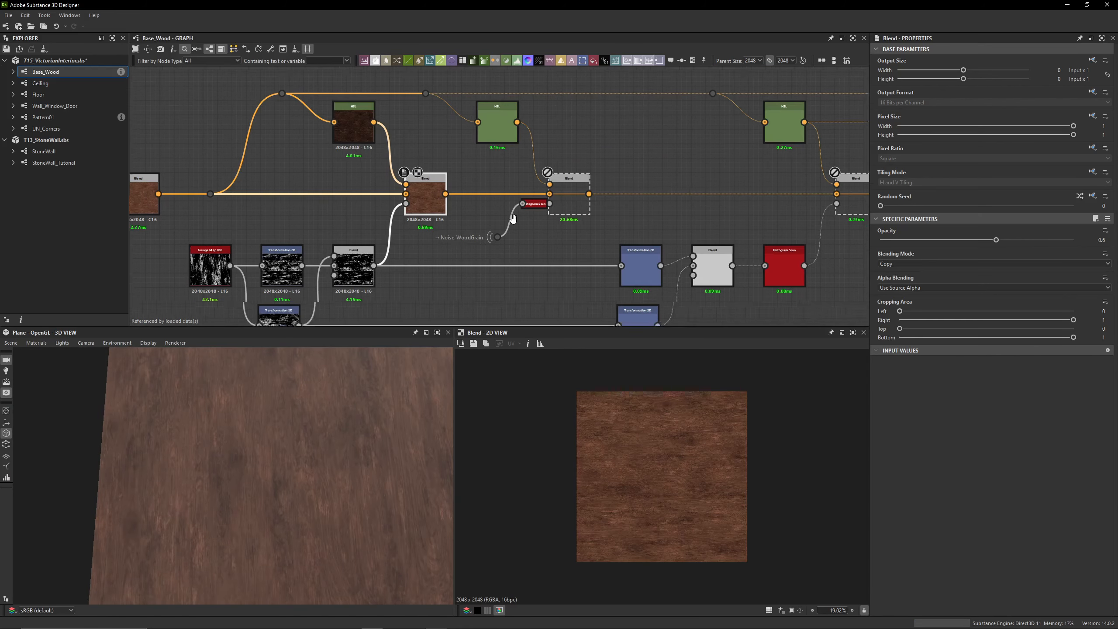
middle_drag(676, 216, 638, 200)
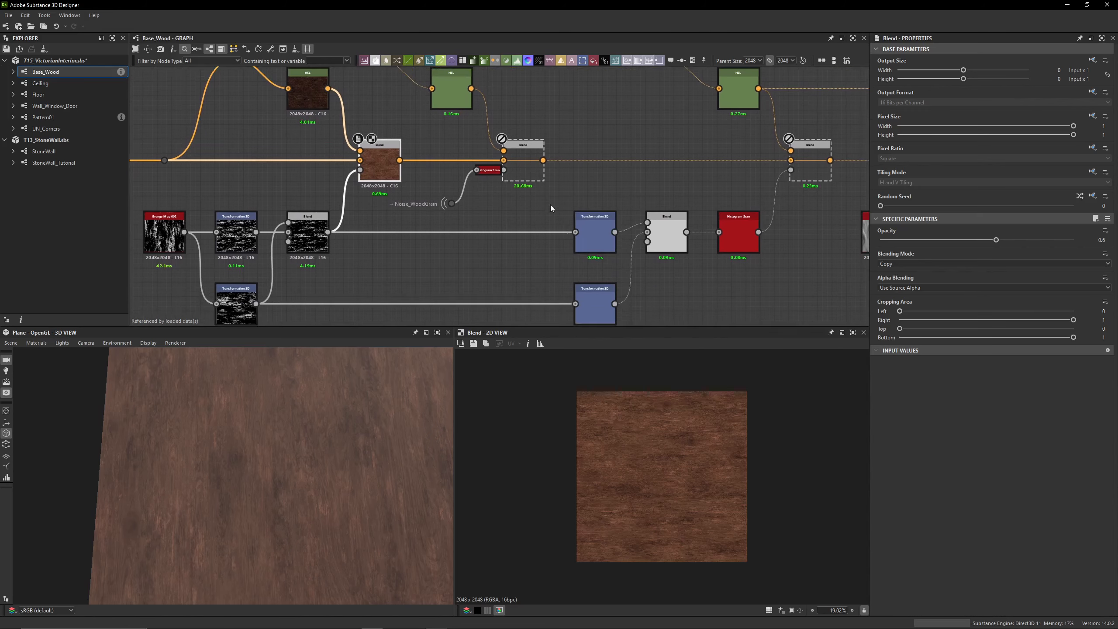
Enable the disabled sixth Blend, masked by Noise_WoodGrain, and preview its output
drag(550, 205, 748, 323)
click(542, 191)
middle_drag(541, 190, 550, 241)
double_click(541, 208)
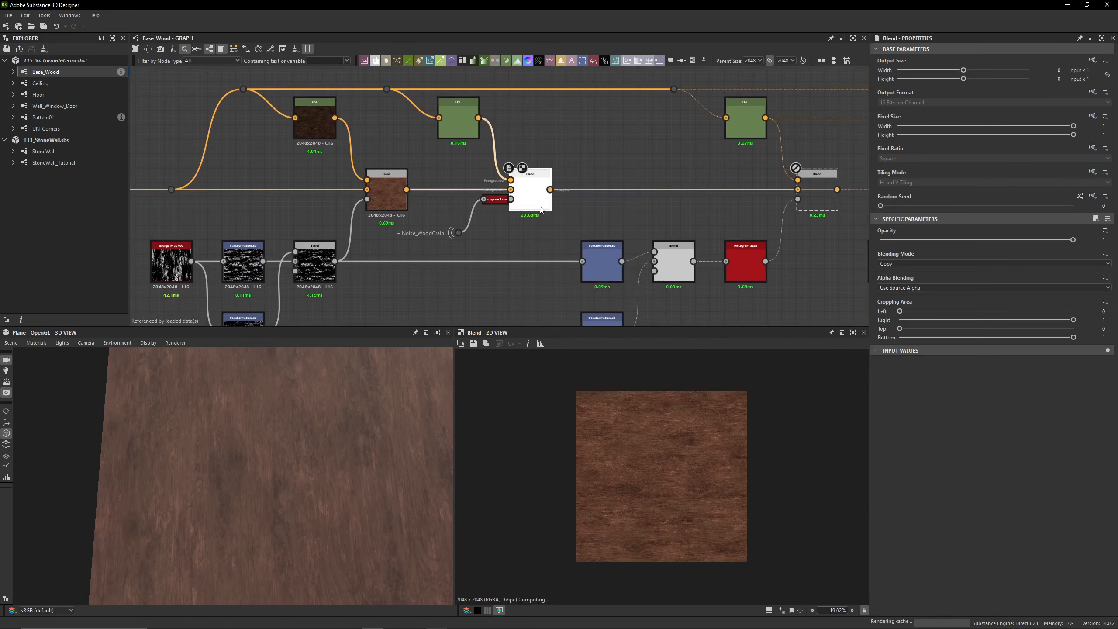
scroll(498, 229, down, 3)
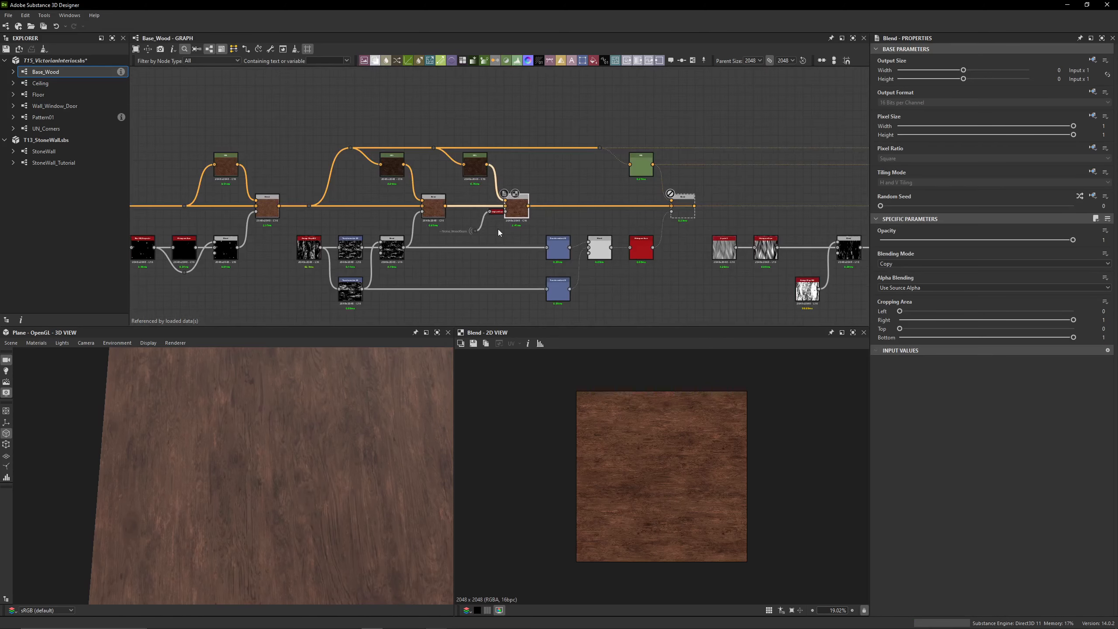
middle_drag(498, 229, 589, 207)
scroll(449, 209, down, 4)
scroll(516, 212, up, 5)
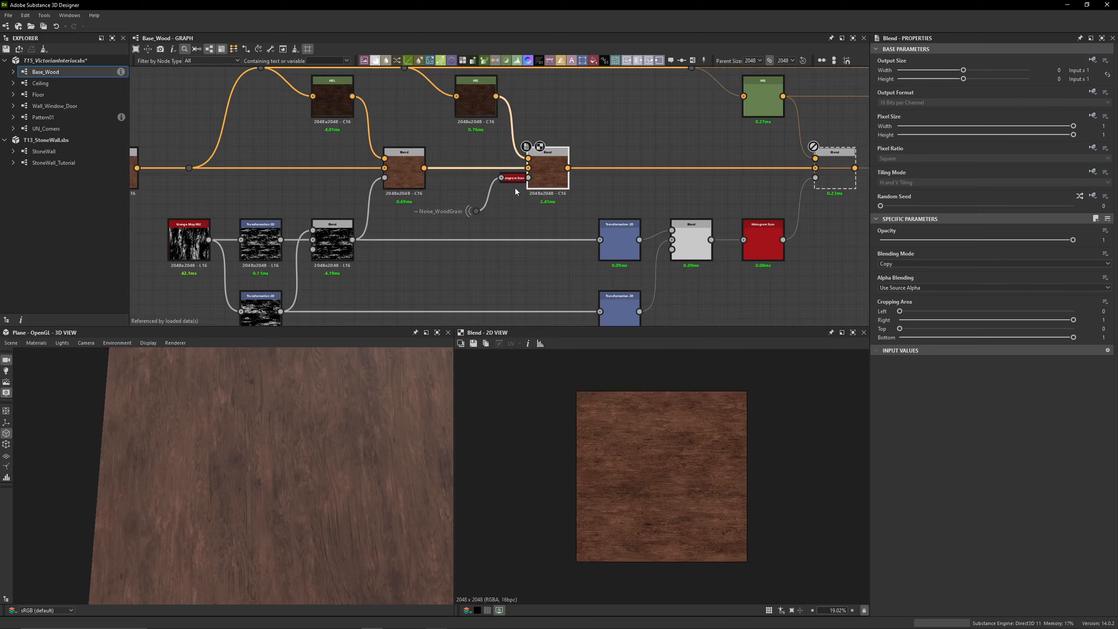
Undock the Histogram Scan from the sixth Blend and shift all preceding color and mask nodes back to make room for it
click(514, 178)
scroll(520, 213, down, 4)
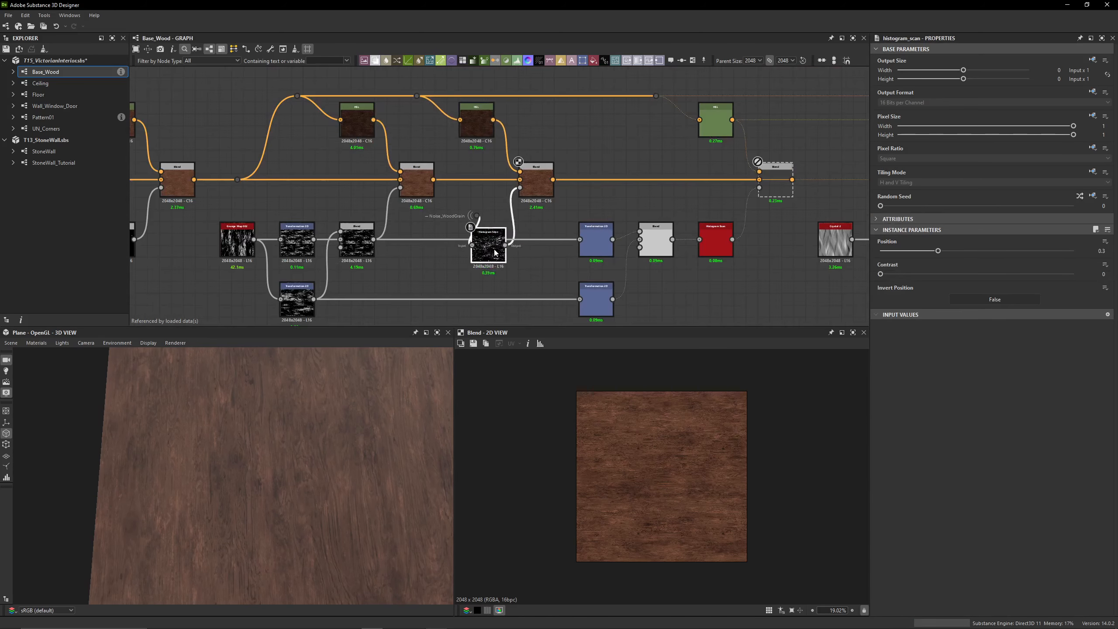
drag(574, 184, 497, 231)
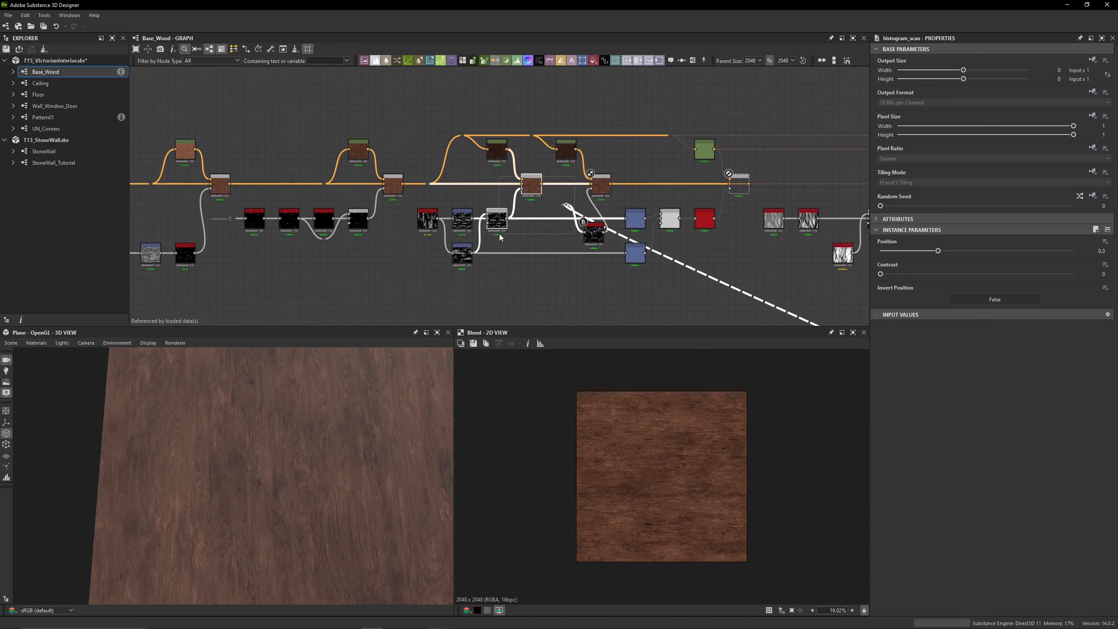
drag(580, 278, 424, 170)
ctrl+drag(481, 108, 440, 189)
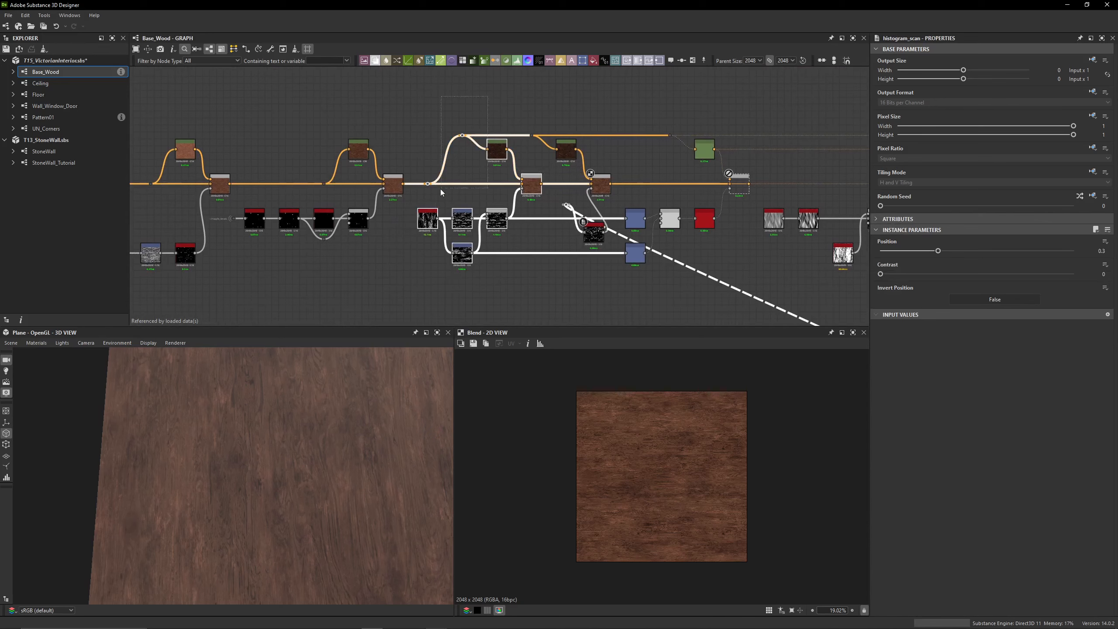
middle_drag(385, 188, 634, 171)
ctrl+drag(660, 100, 190, 270)
middle_drag(190, 270, 243, 268)
ctrl+drag(227, 205, 199, 150)
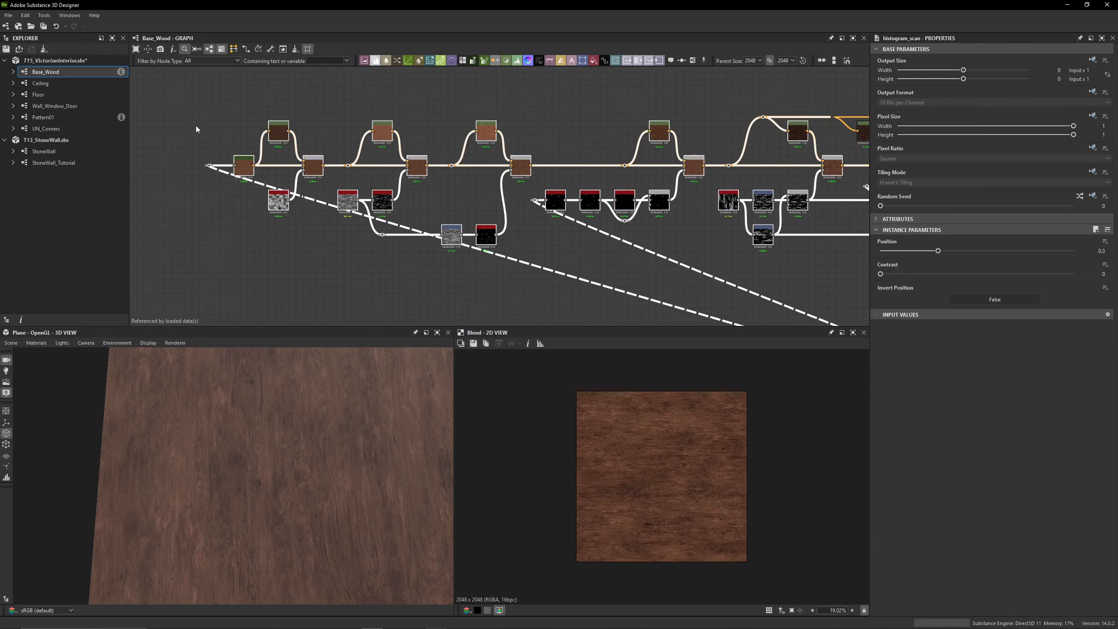
middle_drag(750, 190, 469, 219)
scroll(606, 194, up, 5)
drag(471, 213, 385, 213)
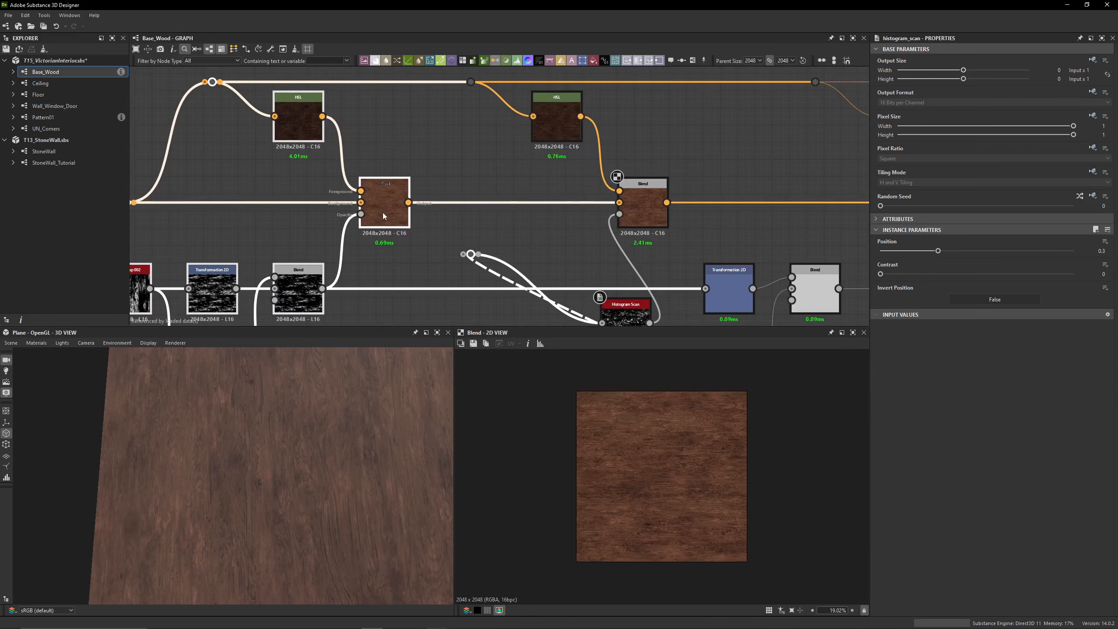
Place the undocked Histogram Scan in line with the grunge mask nodes and preview its wood grain mask
click(540, 234)
middle_drag(540, 234, 489, 161)
drag(574, 251, 504, 212)
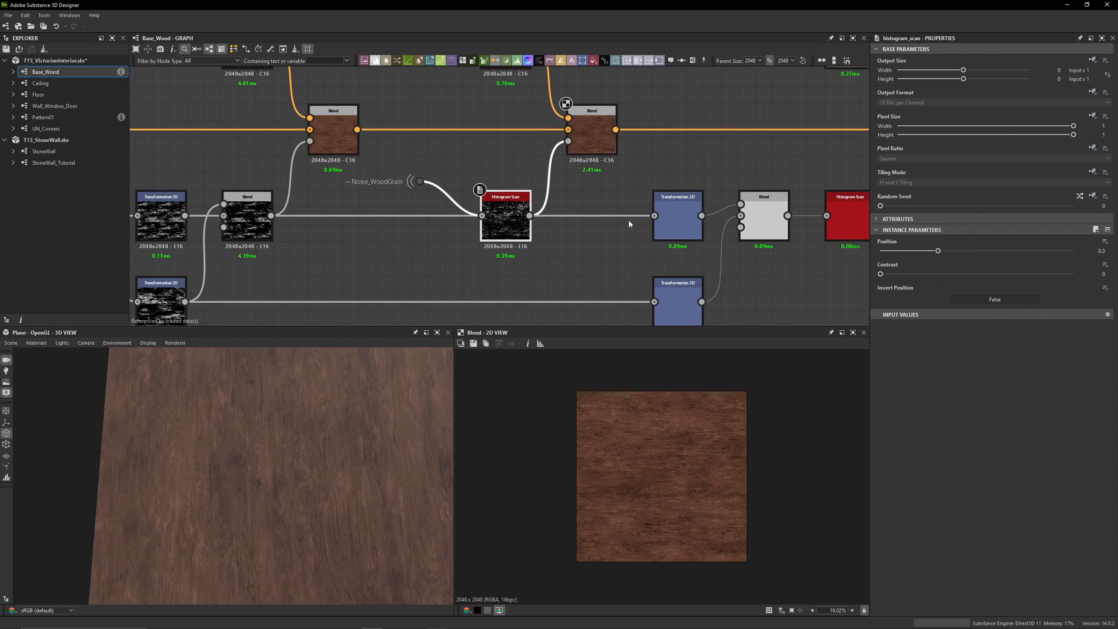
scroll(470, 221, down, 3)
scroll(459, 227, up, 3)
double_click(517, 223)
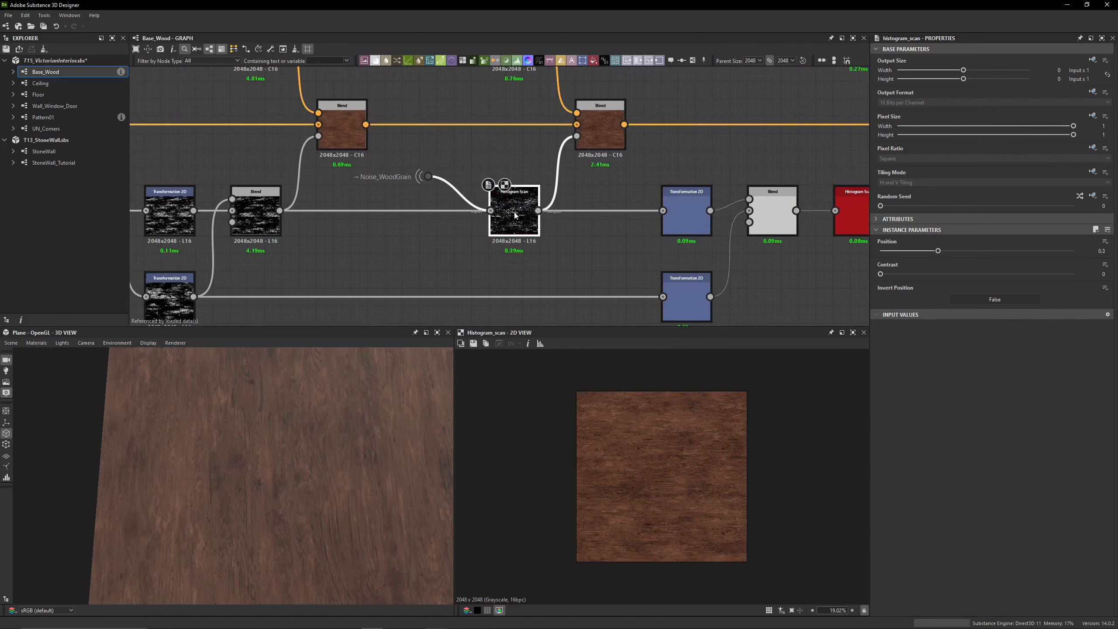
Dock the Histogram Scan back onto the mask input of the sixth Blend
drag(517, 223, 570, 147)
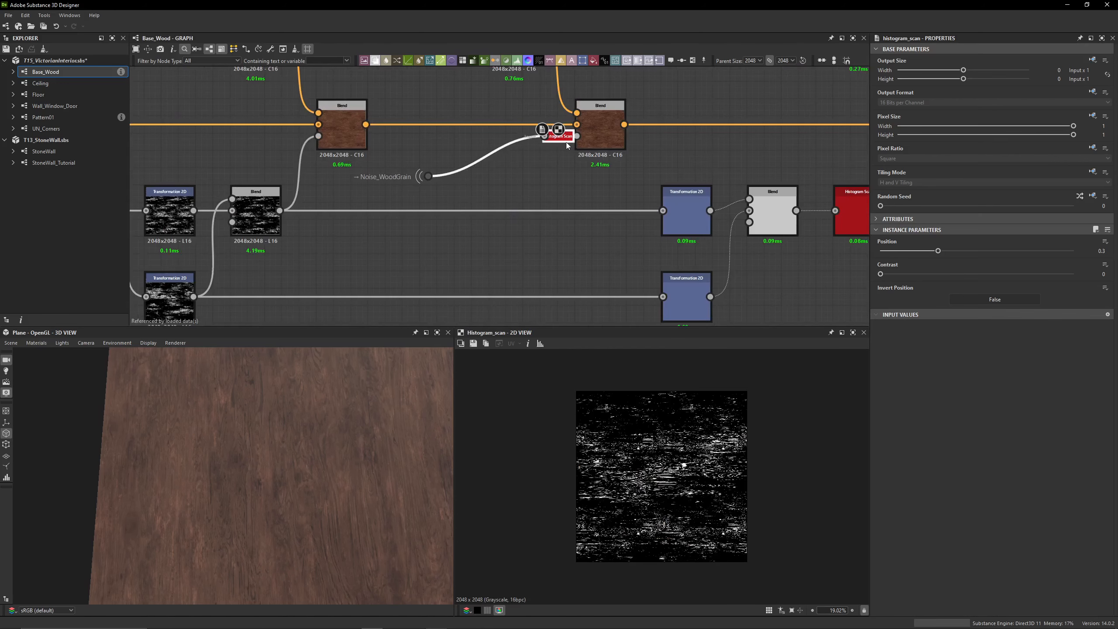
key(d)
key(d)
key(d)
key(d)
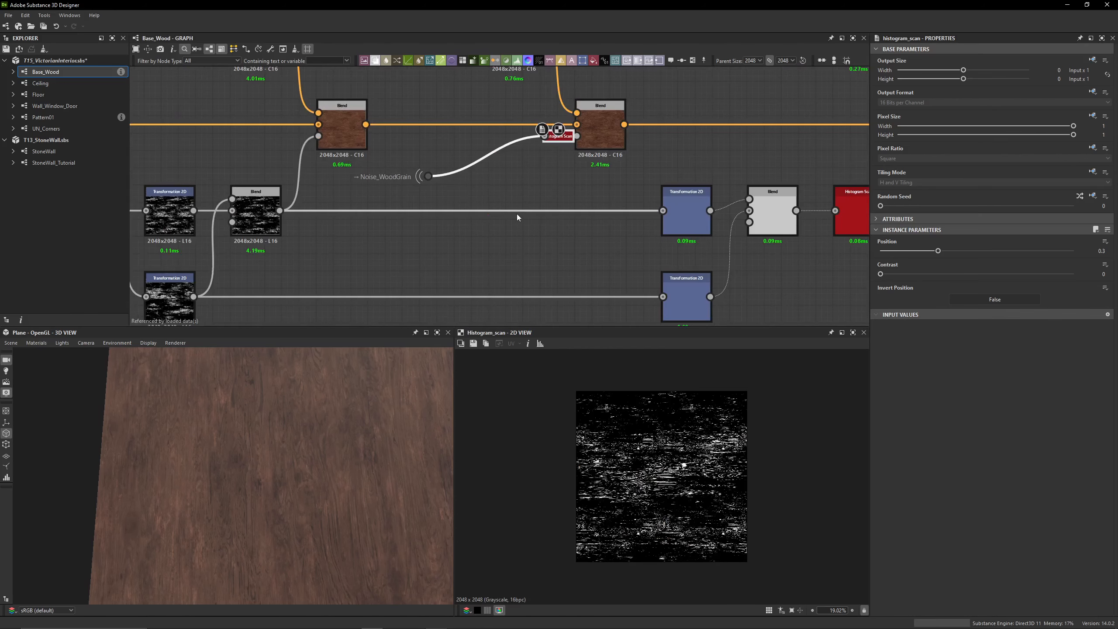
Undo the rearrangement of the Histogram Scan and the shifted nodes before the sixth Blend
key(ctrl+z)
scroll(501, 208, down, 4)
key(ctrl+z)
key(ctrl+z)
key(ctrl+z)
key(ctrl+z)
key(ctrl+z)
key(ctrl+z)
key(ctrl+z)
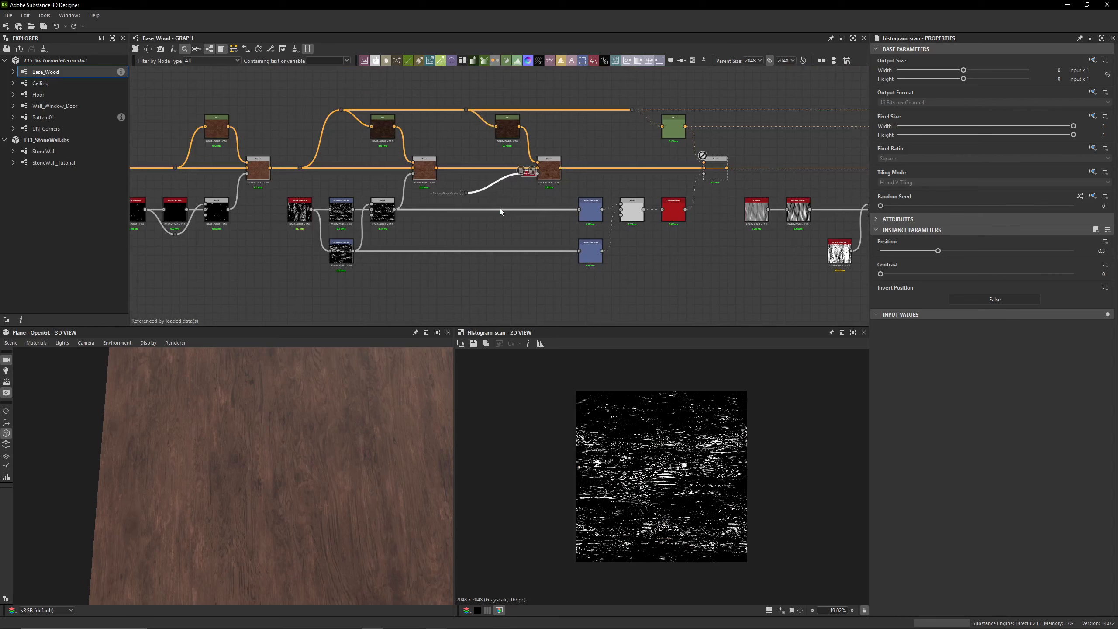
key(ctrl+z)
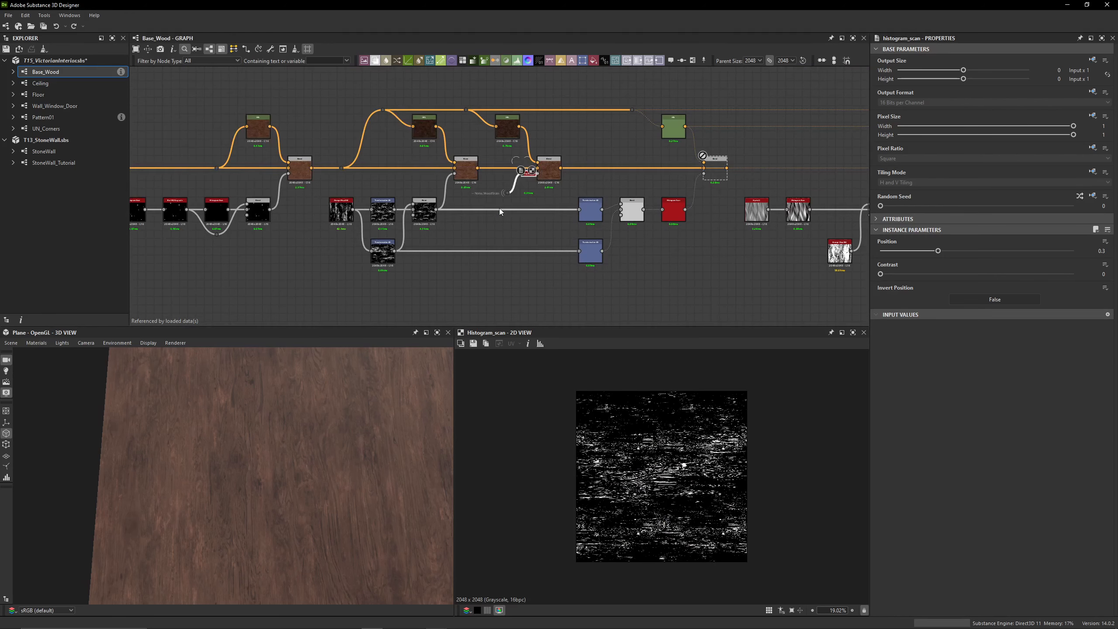
scroll(514, 166, up, 6)
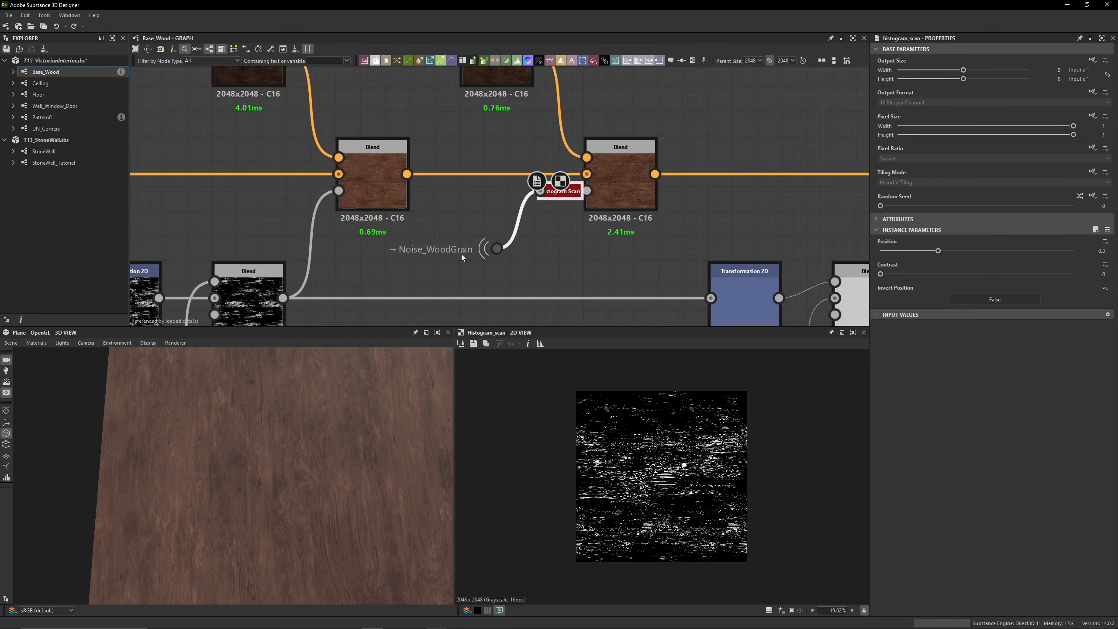
Preview the Noise_WoodGrain source of the sixth Blend's mask, undocking its Histogram Scan to inspect it and docking it back
double_click(510, 250)
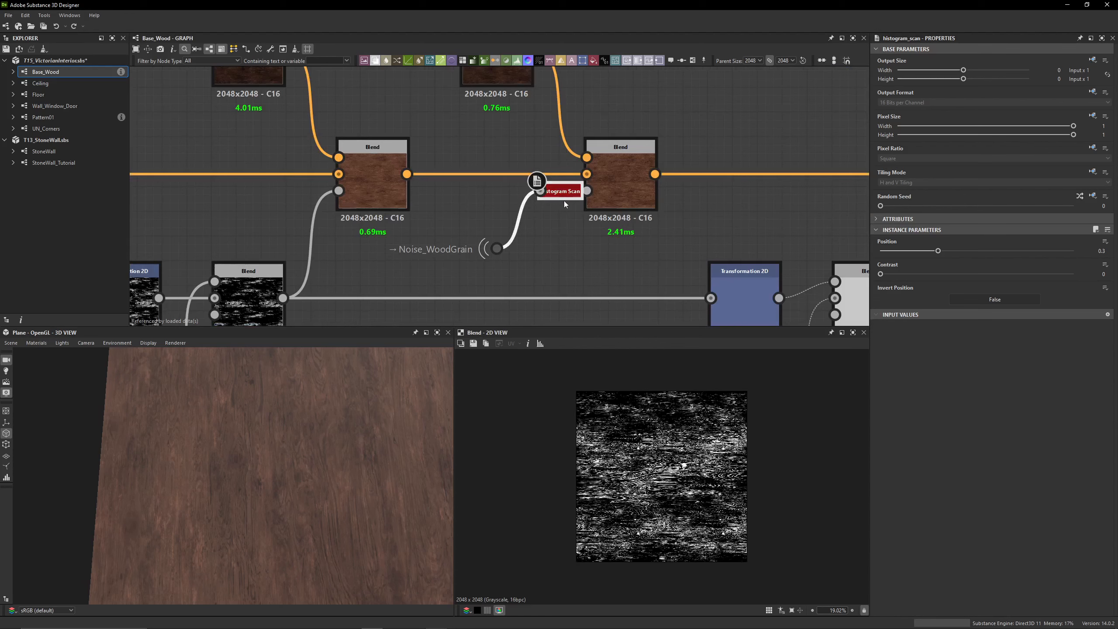
key(d)
drag(516, 286, 566, 261)
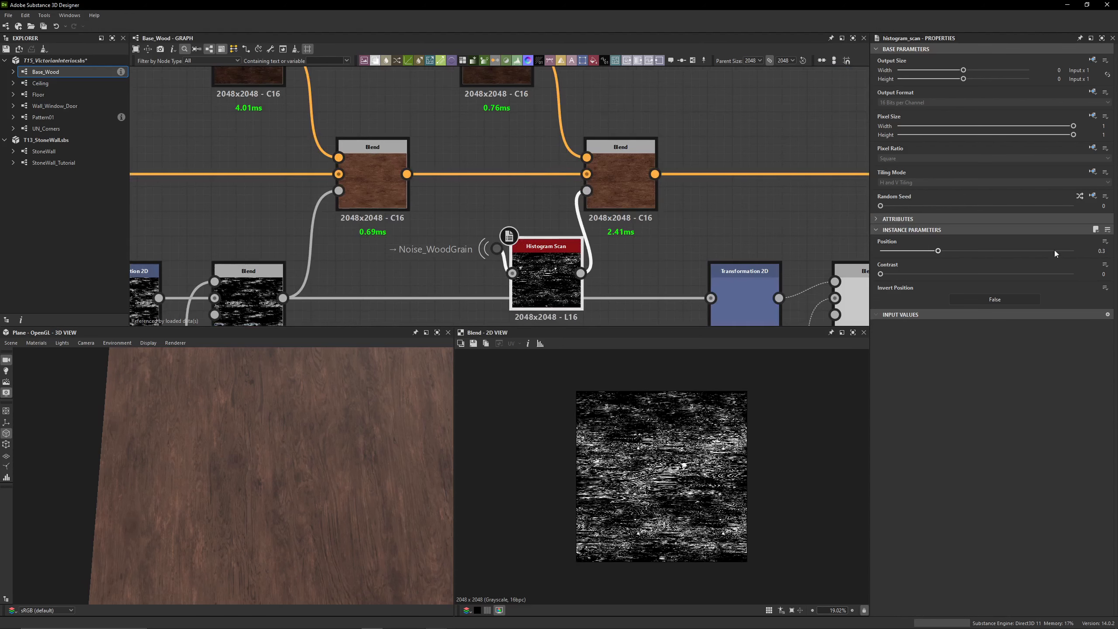
key(d)
middle_drag(598, 195, 602, 274)
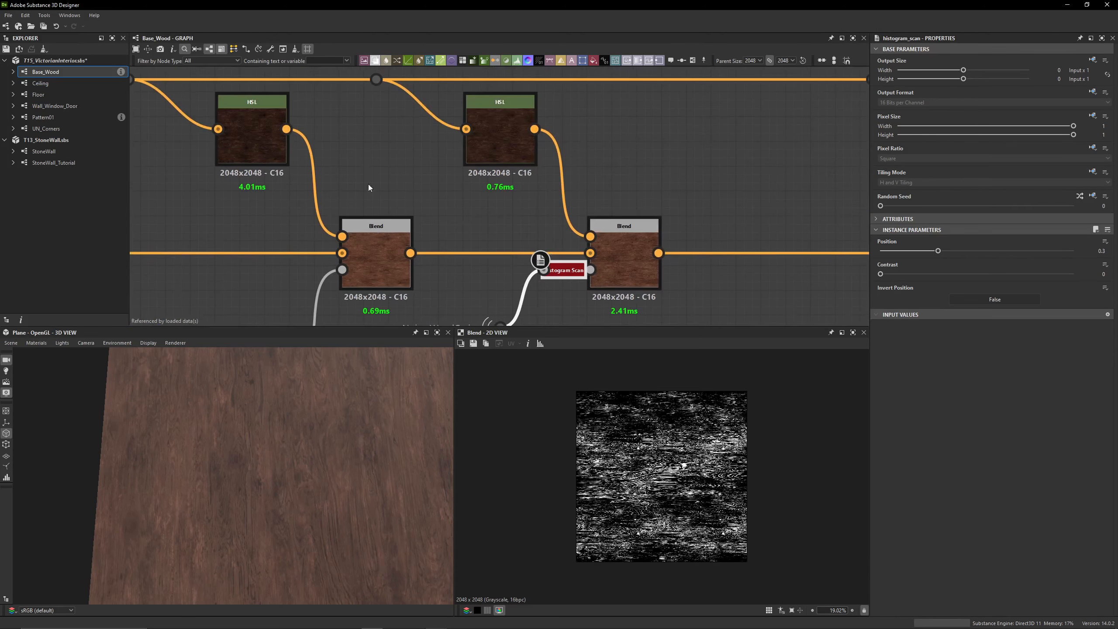
Preview the knot Blend and compare it with the settings of the two dark HSL variations that follow it
scroll(378, 169, down, 4)
middle_drag(382, 164, 384, 177)
middle_drag(180, 207, 410, 208)
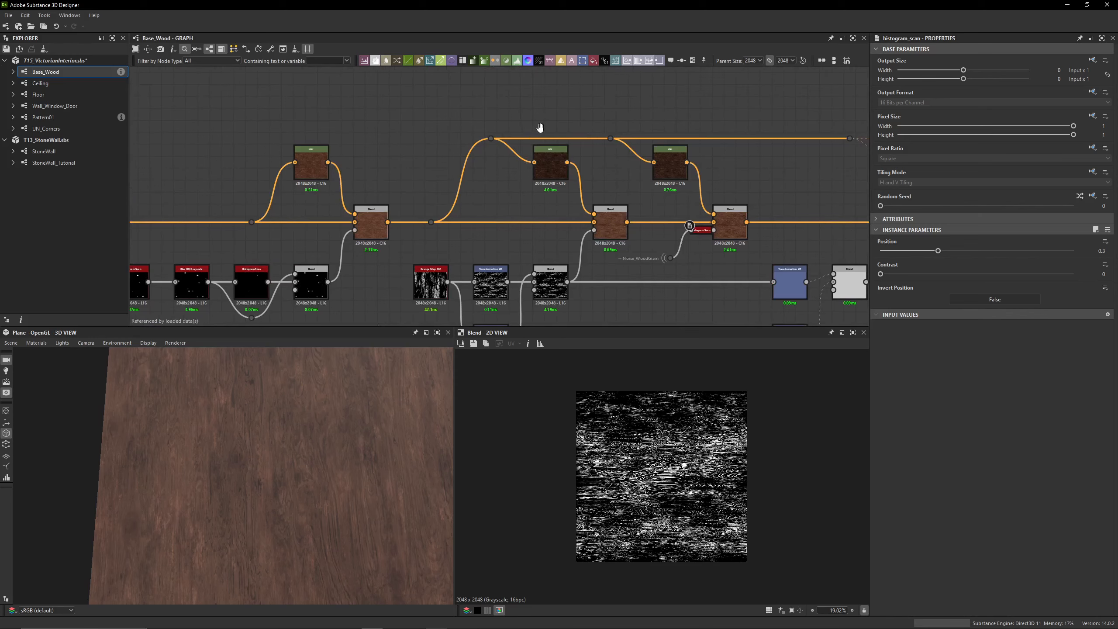
middle_drag(539, 125, 445, 136)
double_click(277, 232)
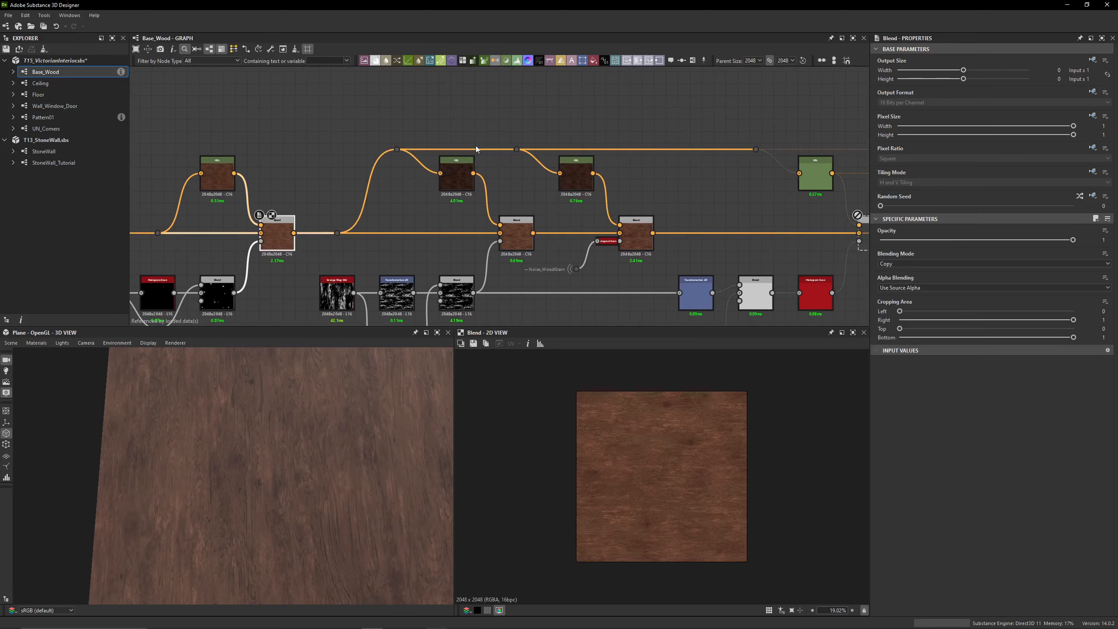
double_click(456, 174)
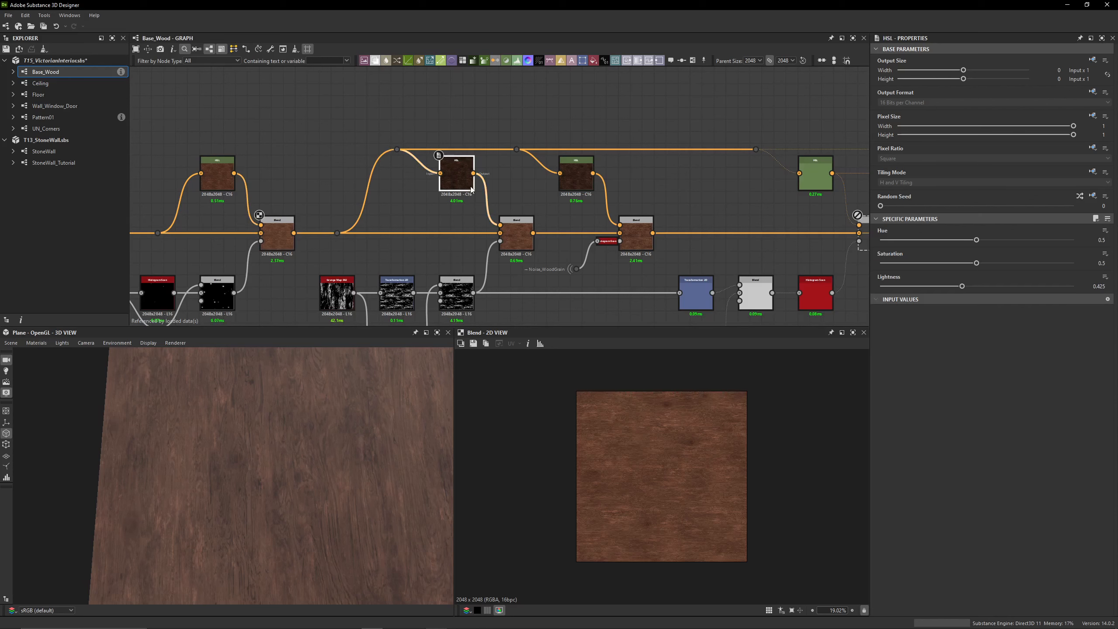
click(577, 176)
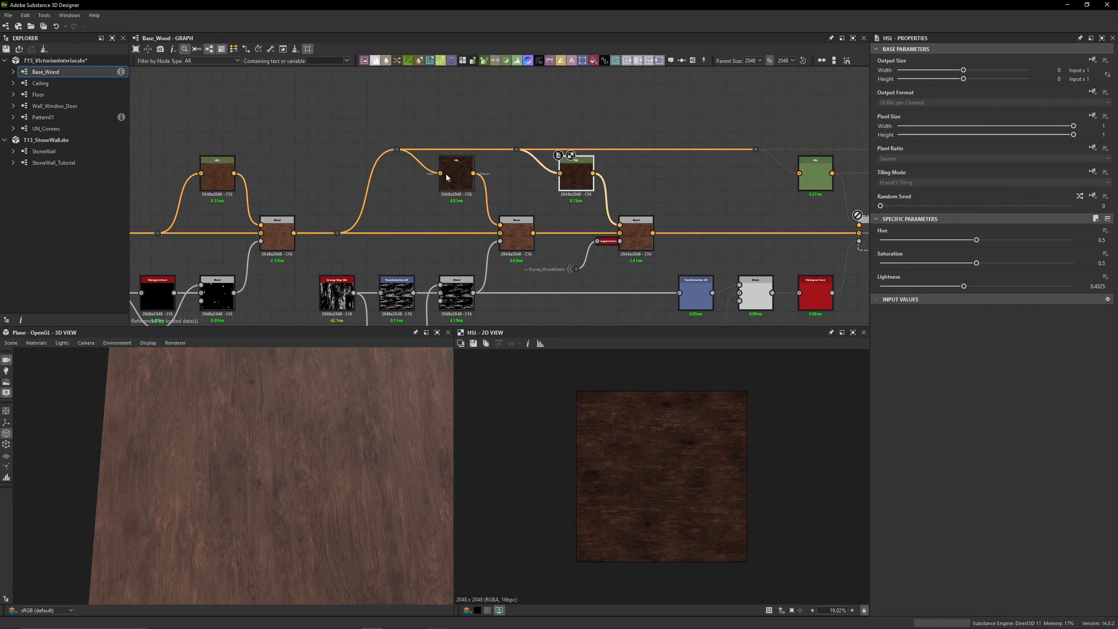
double_click(279, 239)
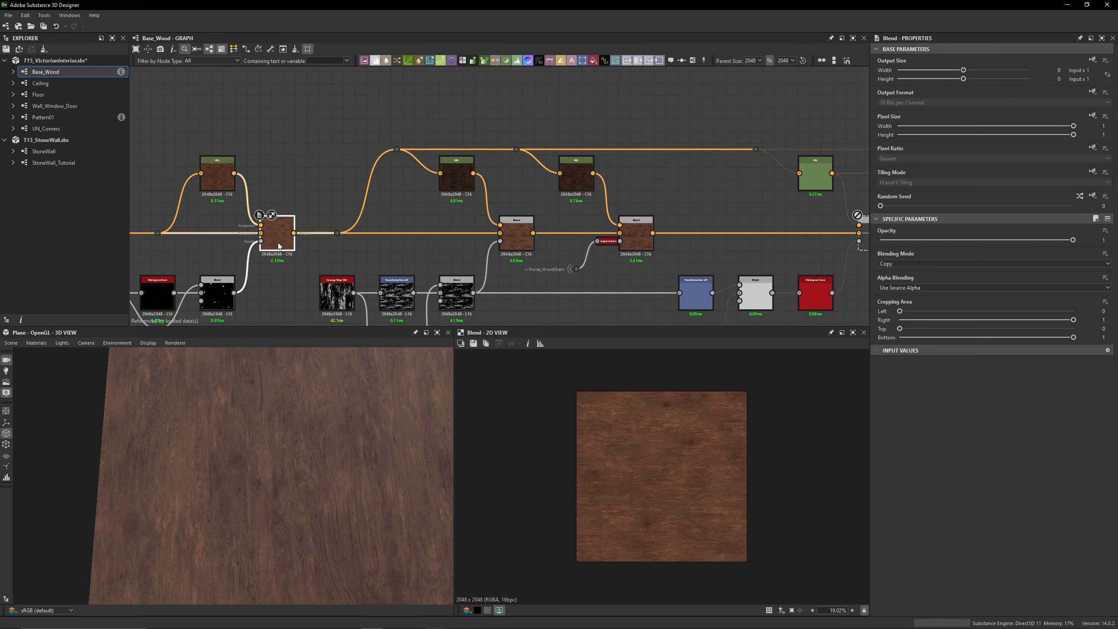
click(468, 176)
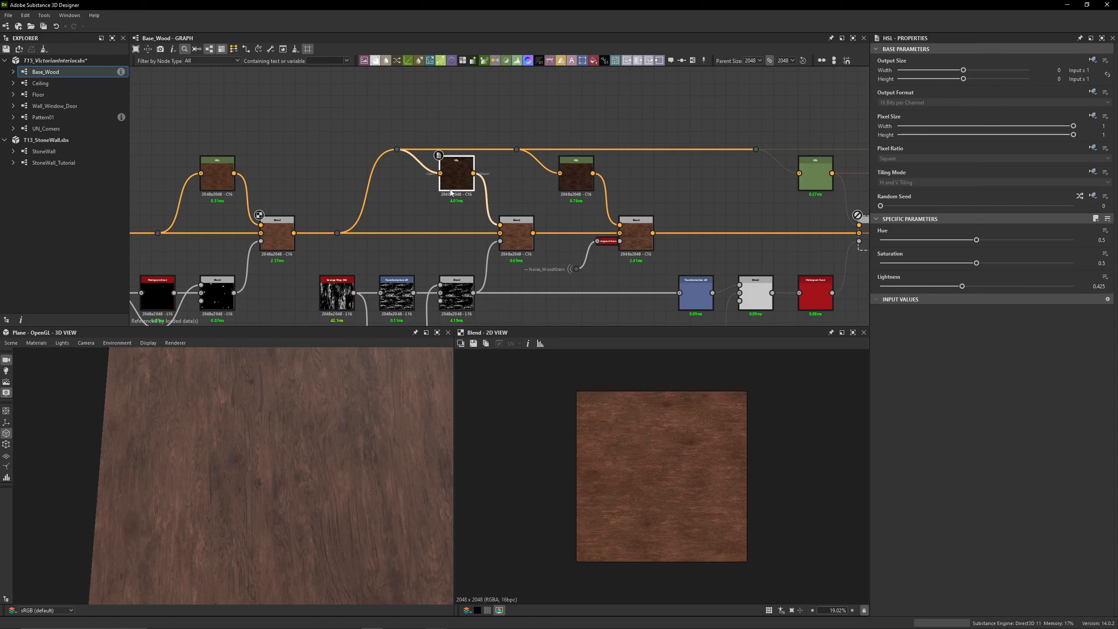
click(578, 186)
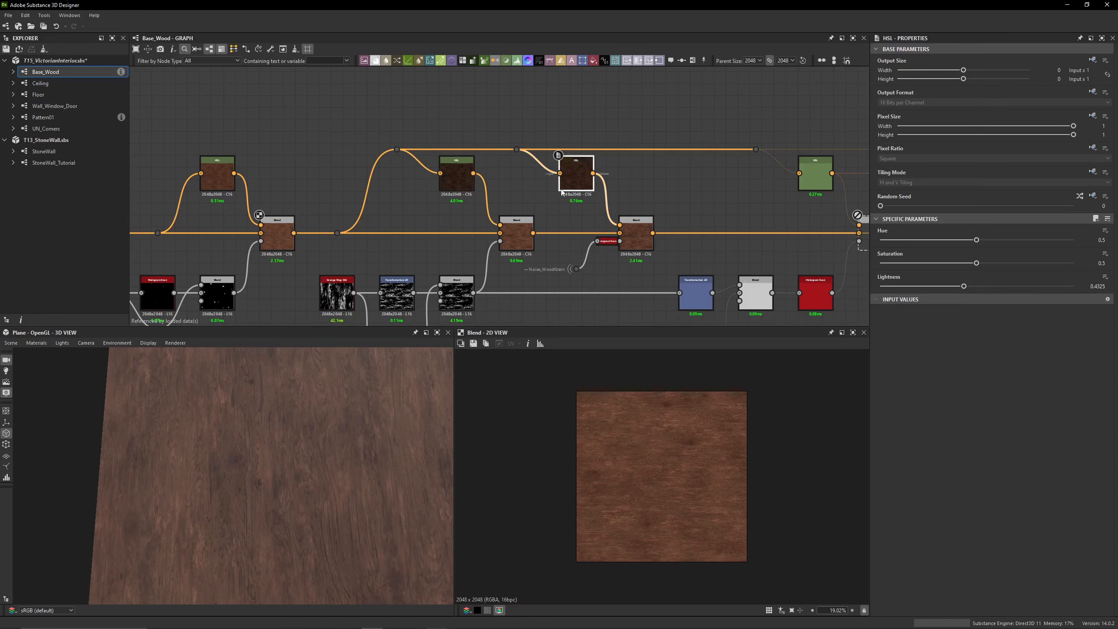
Preview the sixth Blend and examine its wood grain color detail up close in the 2D view
click(634, 238)
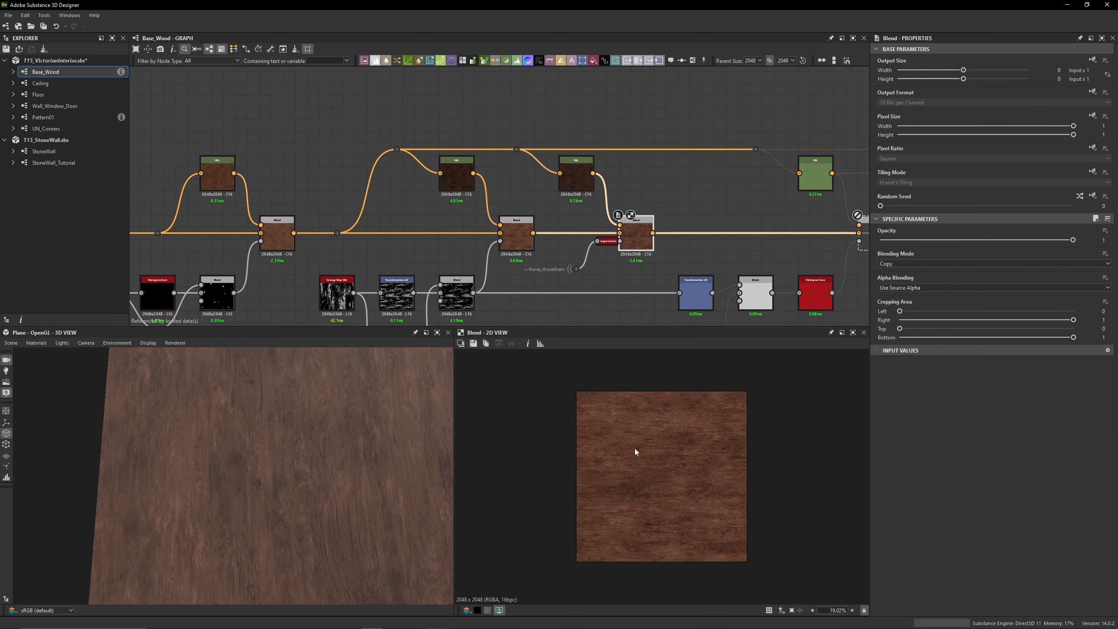
scroll(634, 450, up, 10)
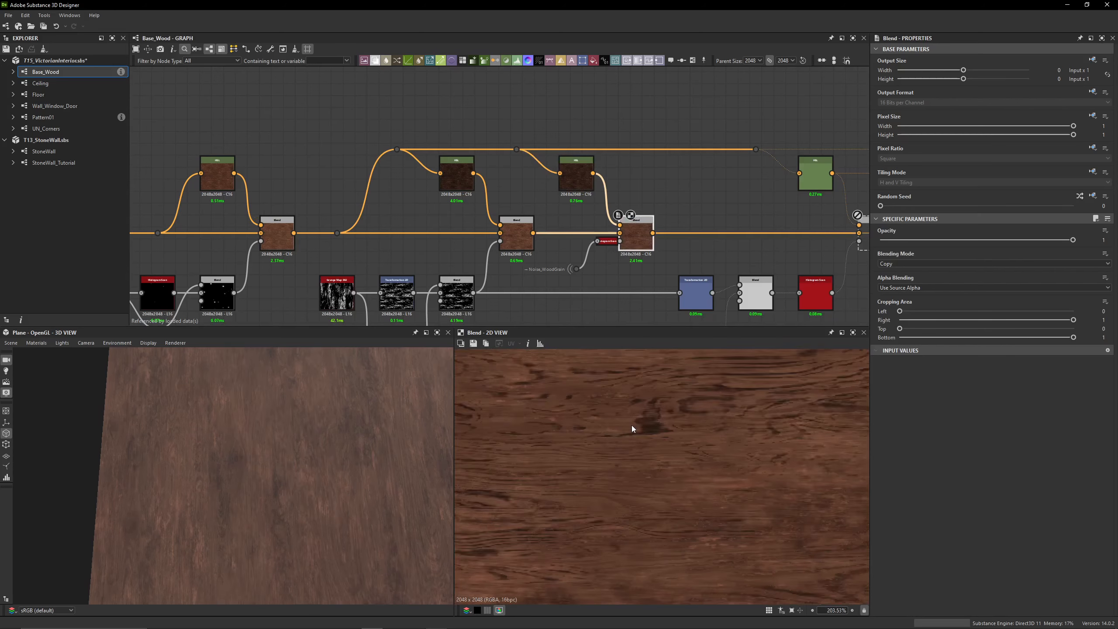
scroll(632, 425, down, 8)
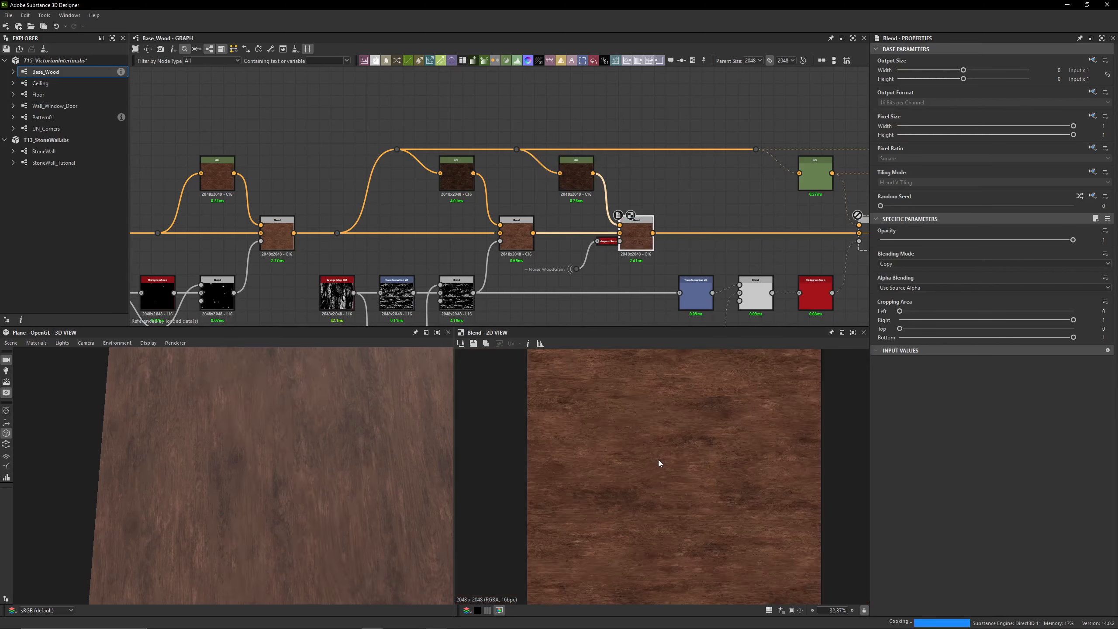
scroll(624, 464, up, 4)
scroll(550, 257, down, 3)
scroll(559, 247, up, 6)
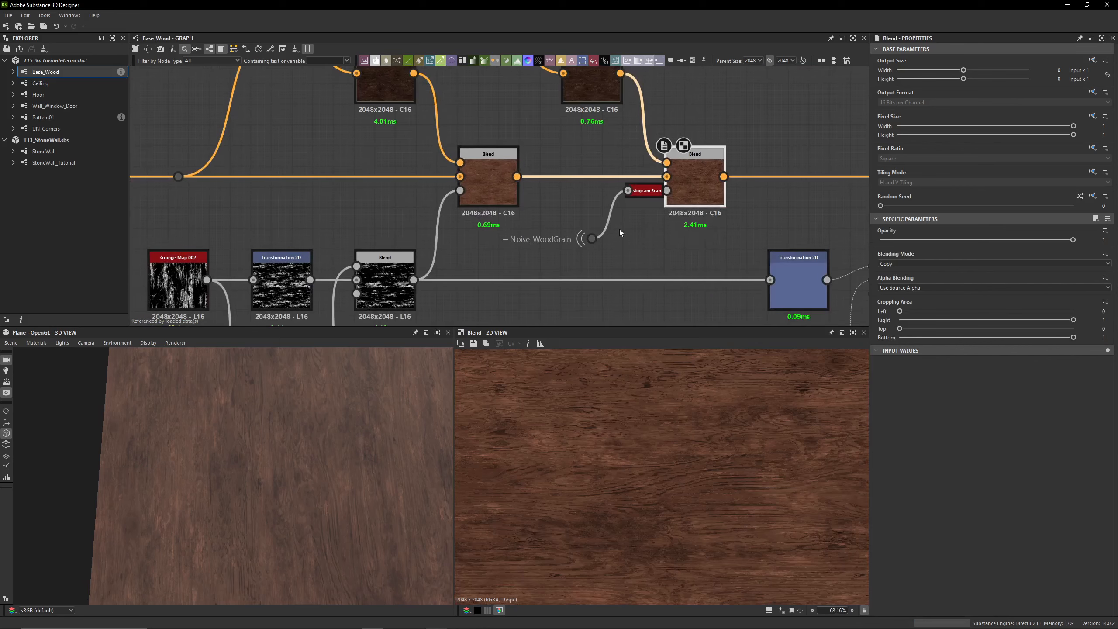
middle_drag(620, 228, 577, 227)
scroll(613, 453, up, 6)
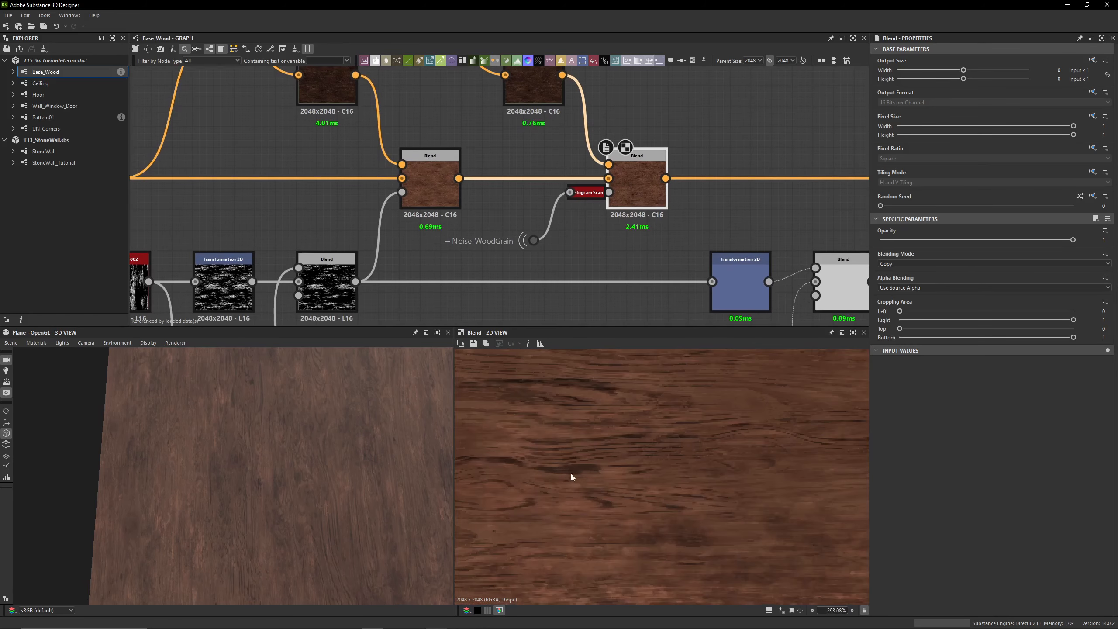
middle_drag(571, 474, 600, 489)
Preview the Noise_WoodGrain pattern feeding the sixth Blend's Histogram Scan and examine its grain lines
double_click(544, 240)
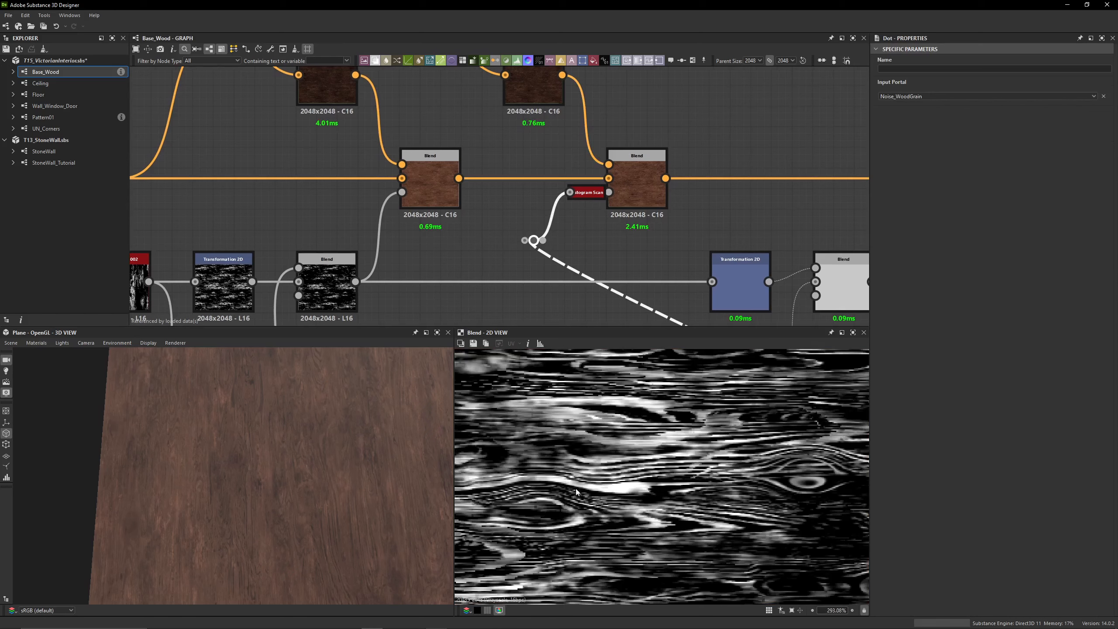
scroll(588, 487, down, 2)
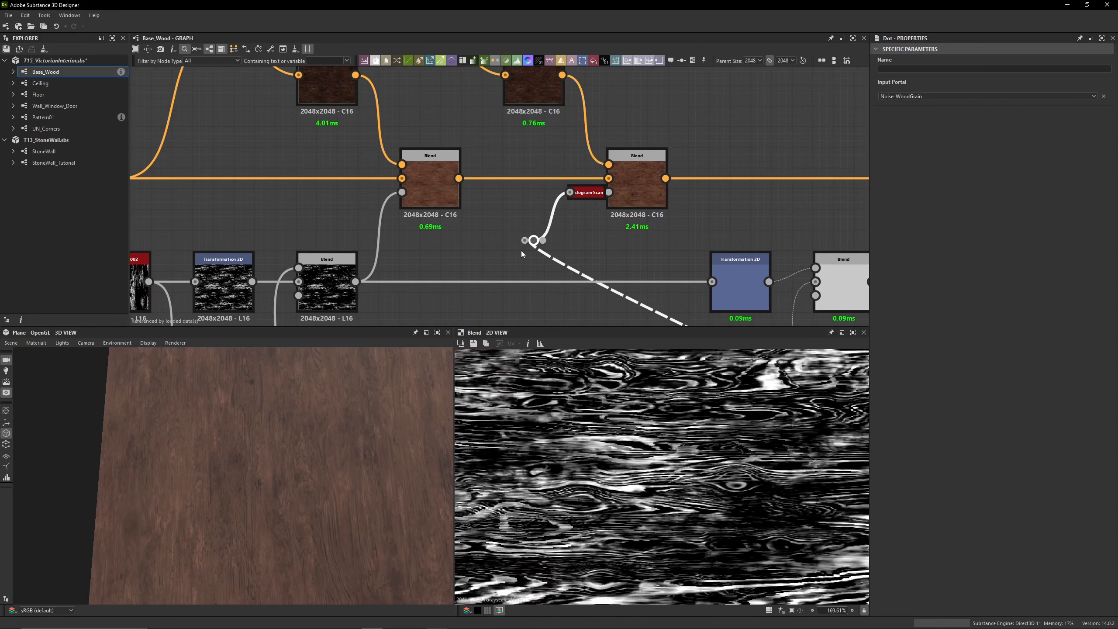
click(592, 236)
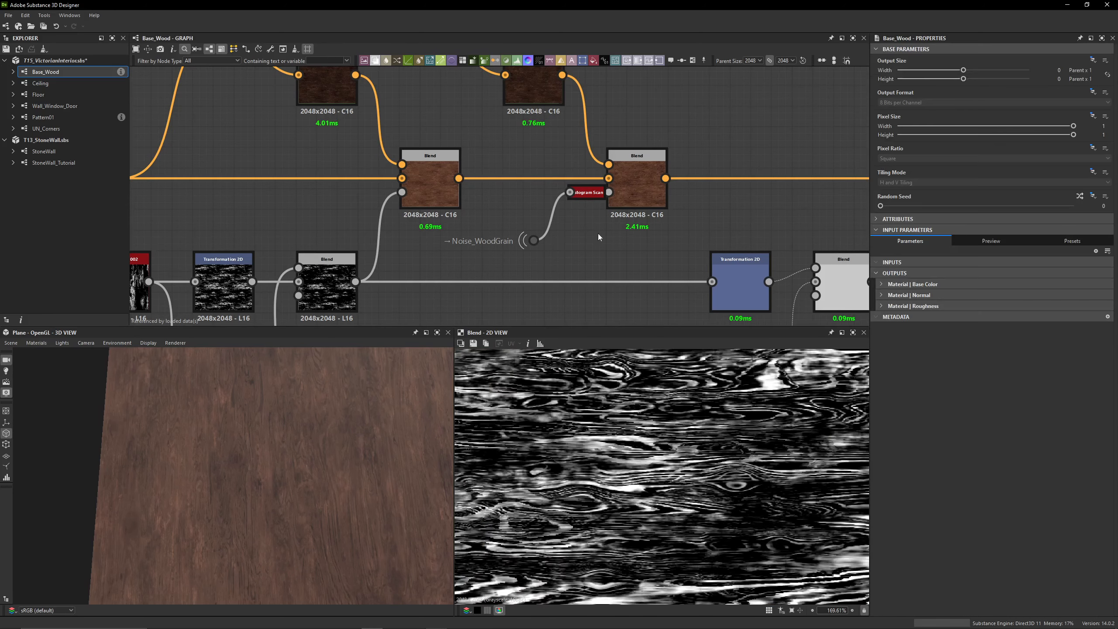
Disable and re-enable the sixth Blend to compare the wood color with and without the grain darkening
click(655, 200)
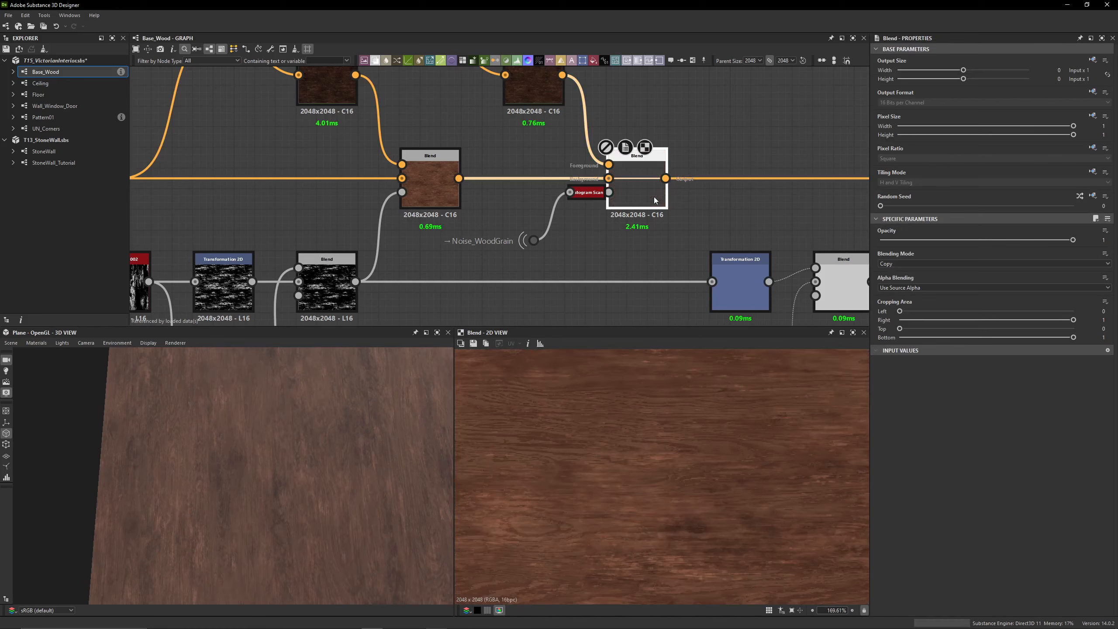
scroll(282, 496, down, 5)
drag(285, 495, 294, 461)
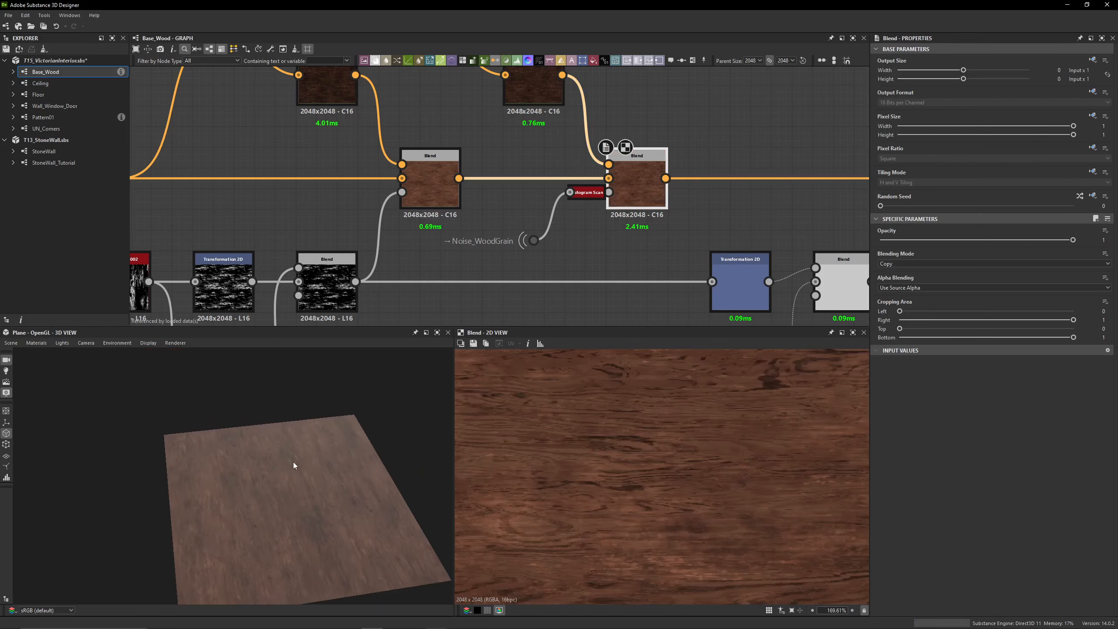
key(shift+d)
Enable the seventh Blend with its lighter HSL variation and check the result on the 3D plane
key(shift+d)
scroll(674, 181, down, 4)
middle_drag(739, 201, 555, 186)
click(554, 187)
key(shift+d)
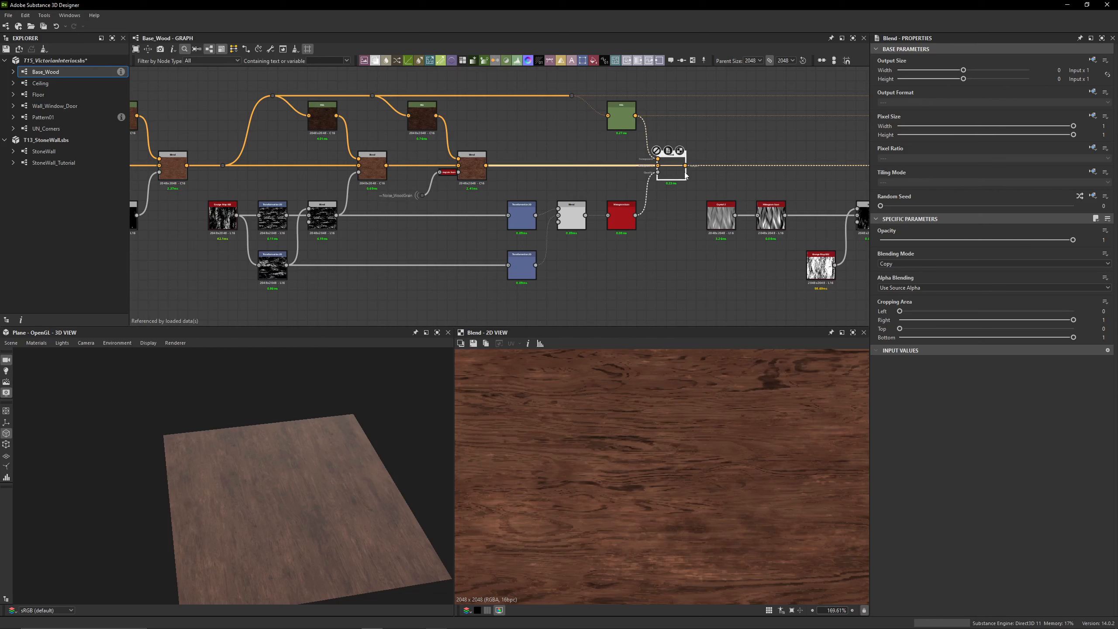
drag(372, 462, 279, 456)
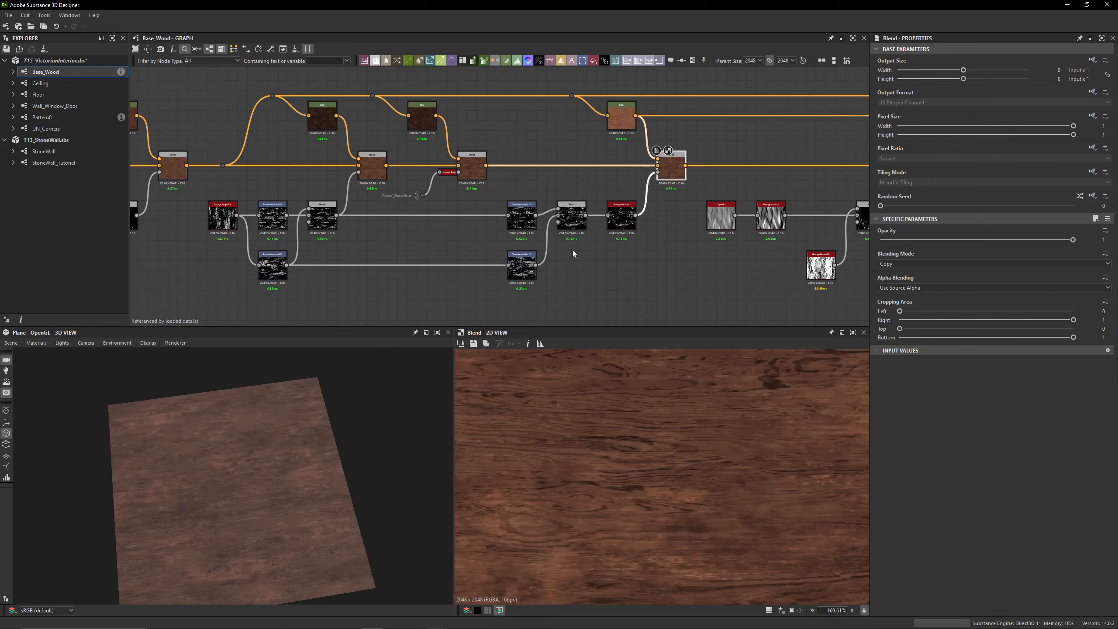
Preview the subtracted grunge mask and set the Y offset of the upper Transformation 2D for the seventh Blend's mask to 0.18
scroll(303, 228, up, 4)
click(345, 186)
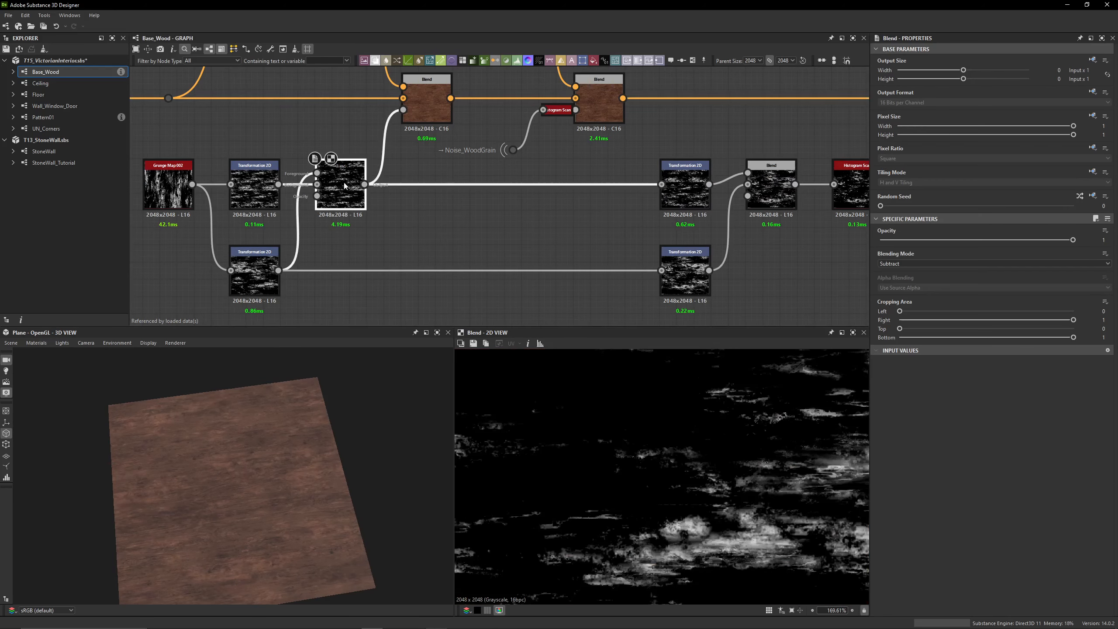
click(685, 187)
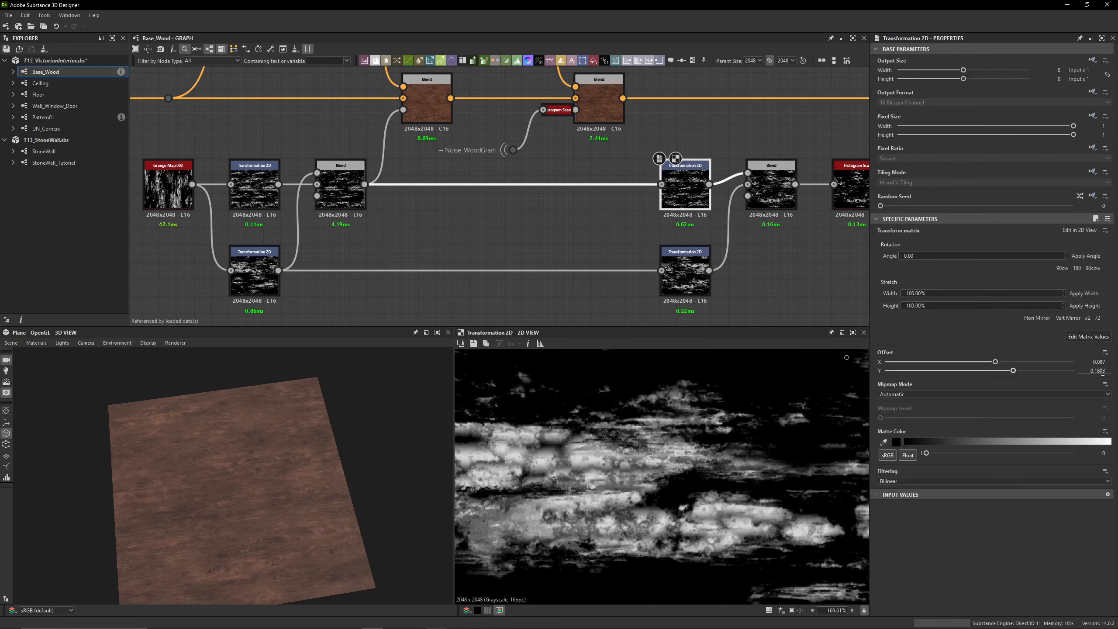
key(Return)
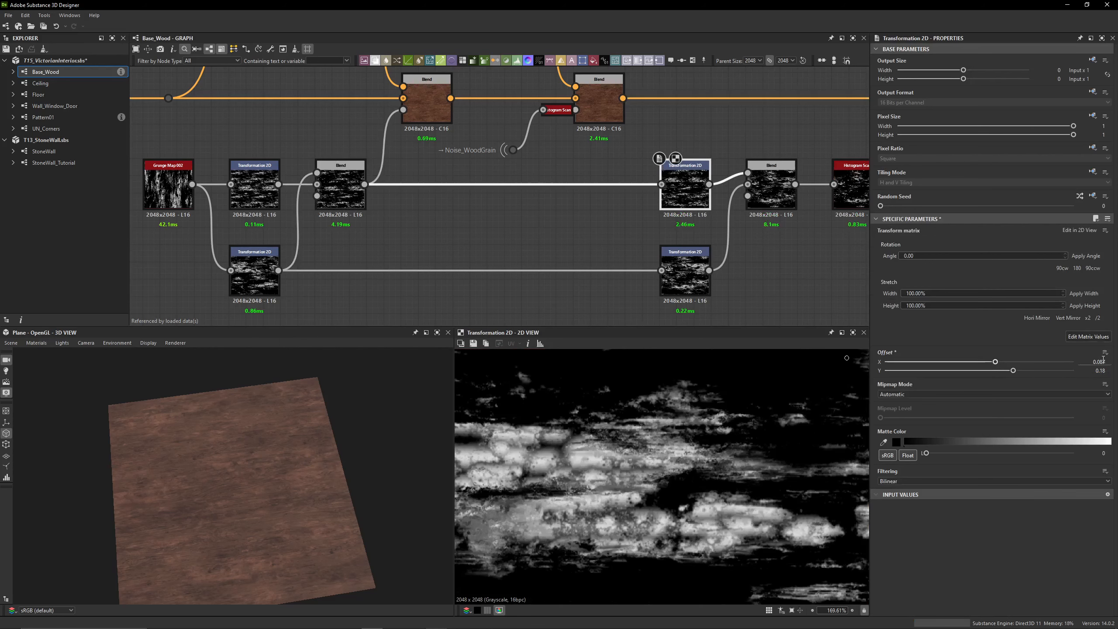
Check the upper Transformation 2D's matrix values and rotate it by 180 degrees
click(1085, 336)
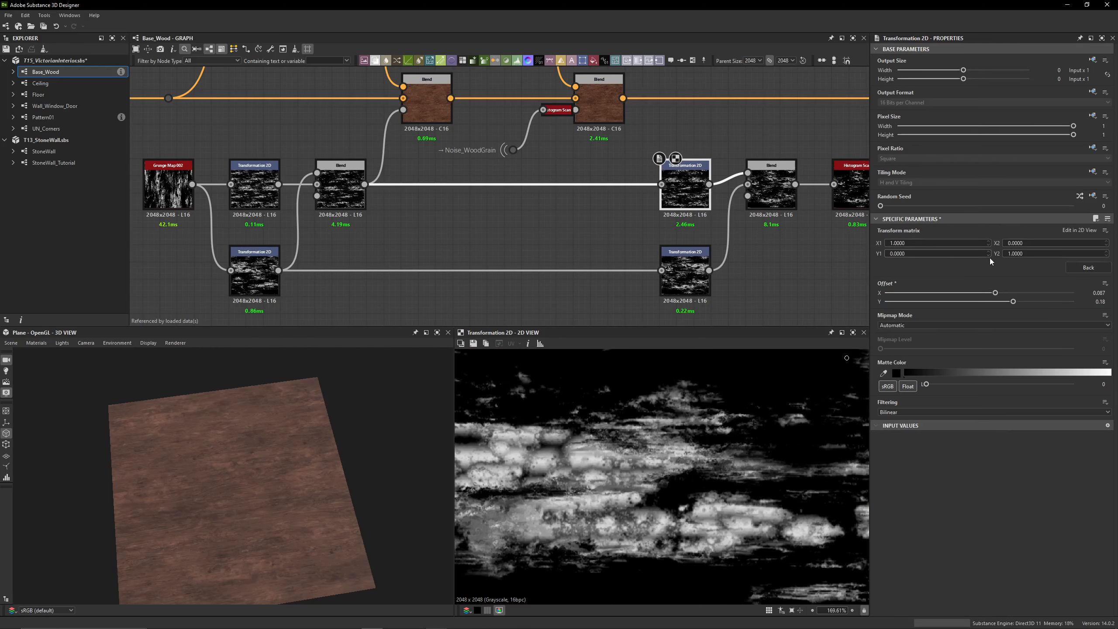
middle_drag(672, 233, 616, 246)
scroll(664, 241, down, 2)
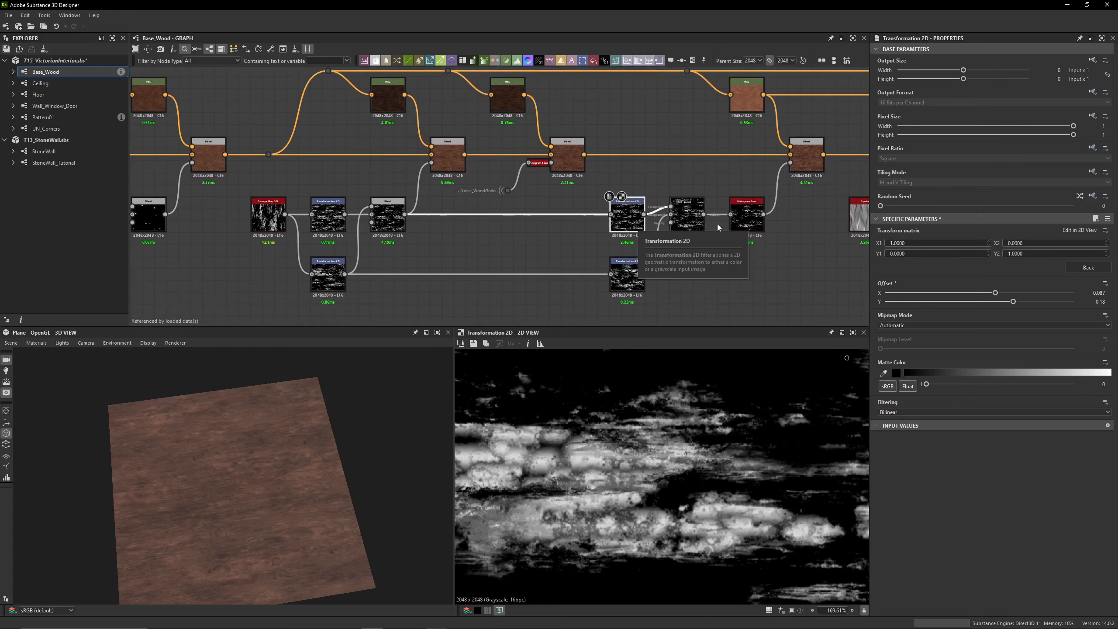
click(1089, 268)
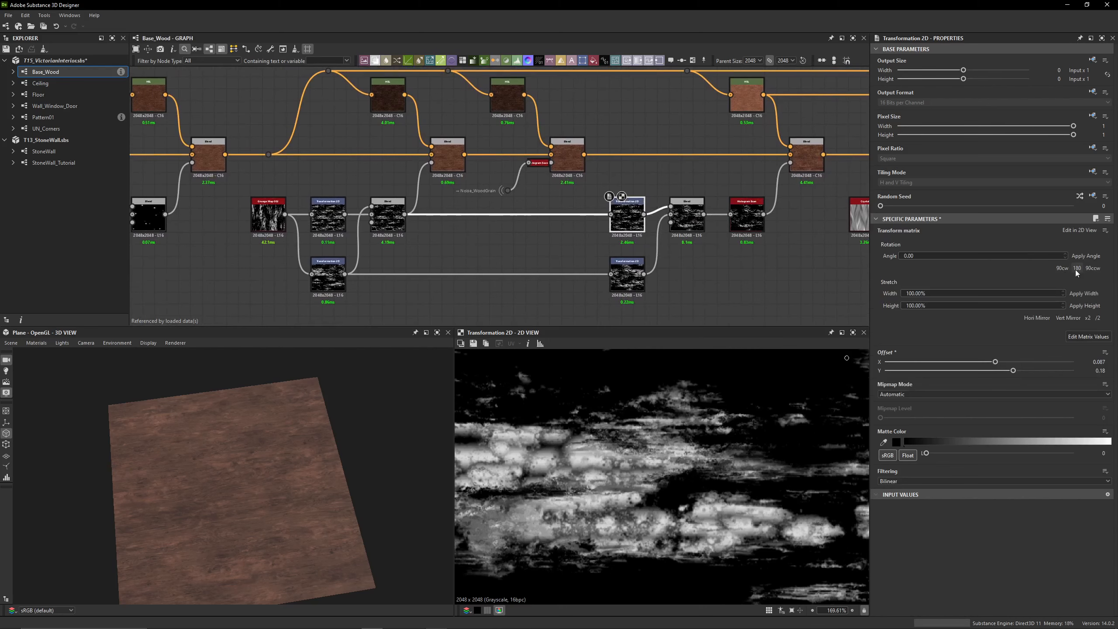
click(1077, 268)
scroll(612, 468, down, 10)
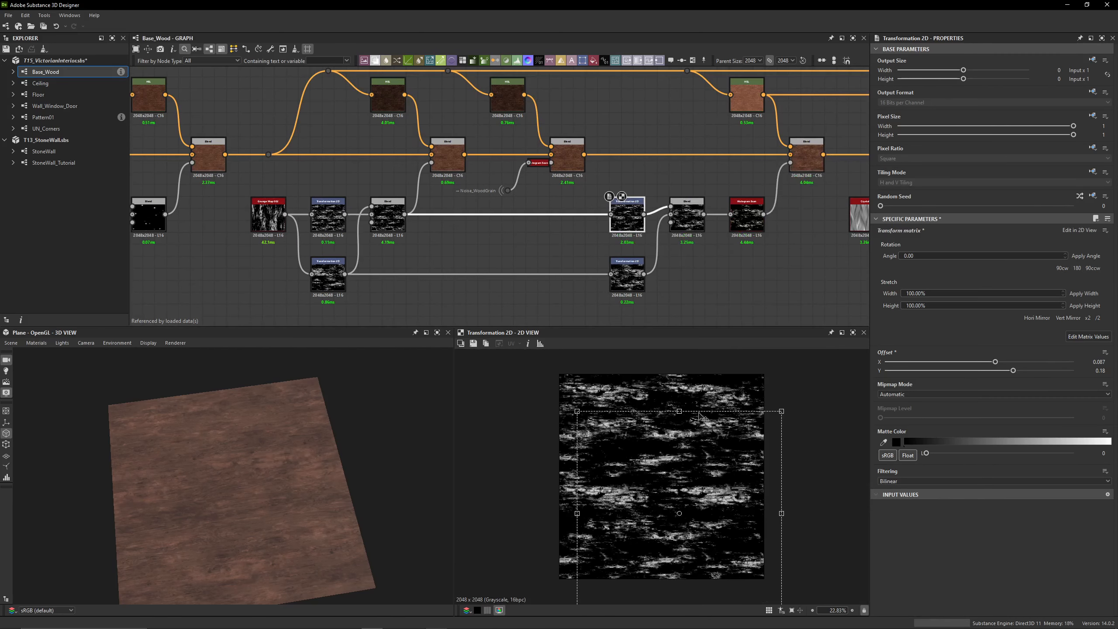
Rotate the lower Transformation 2D of the seventh Blend's mask by 180 degrees
click(687, 215)
click(628, 276)
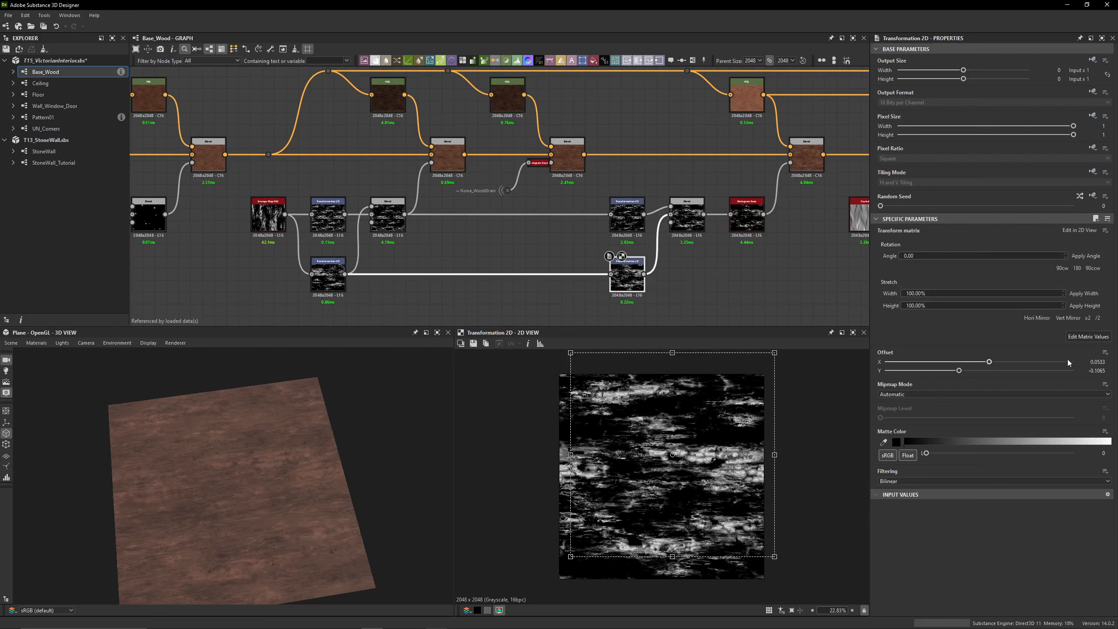
click(1082, 268)
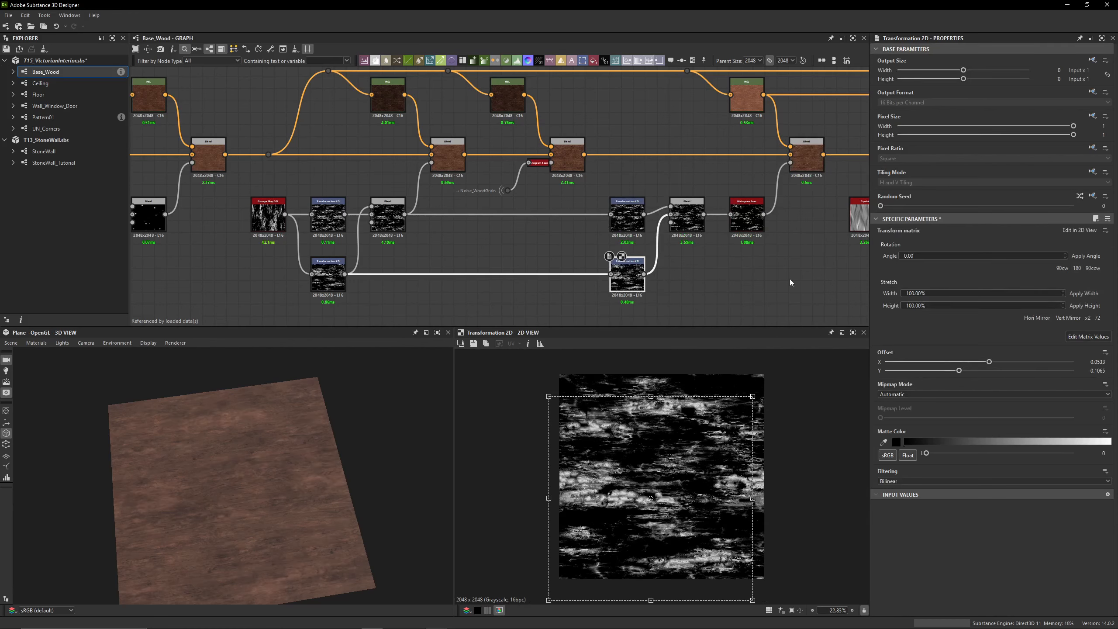
Inspect the transform matrix and offset values of the upper and lower Transformation 2D nodes in the seventh Blend's mask
click(633, 220)
click(1088, 337)
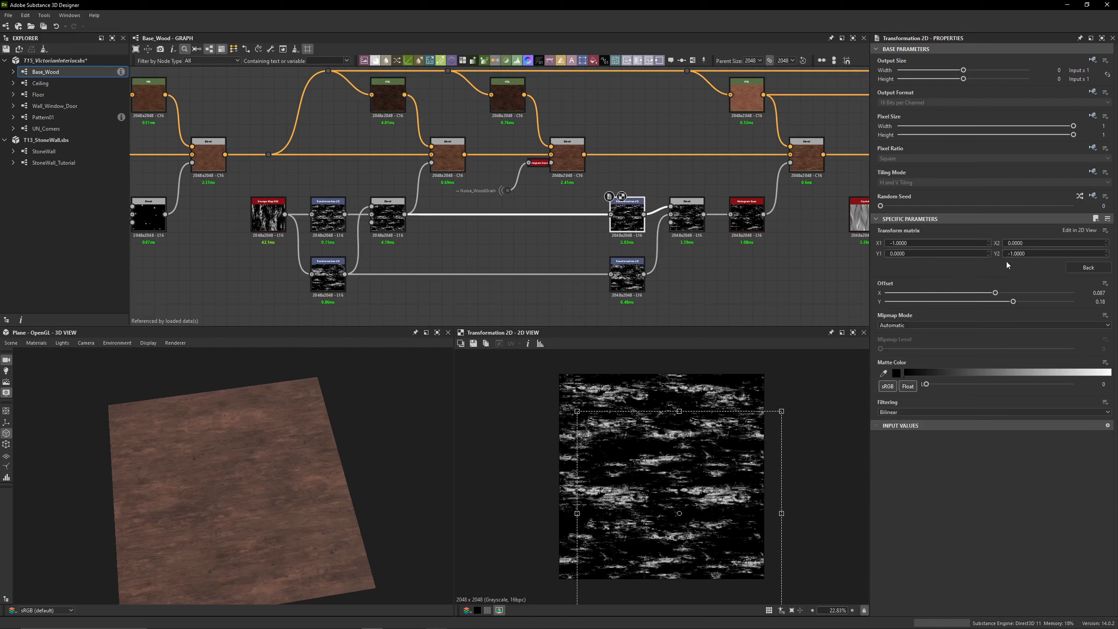
click(628, 271)
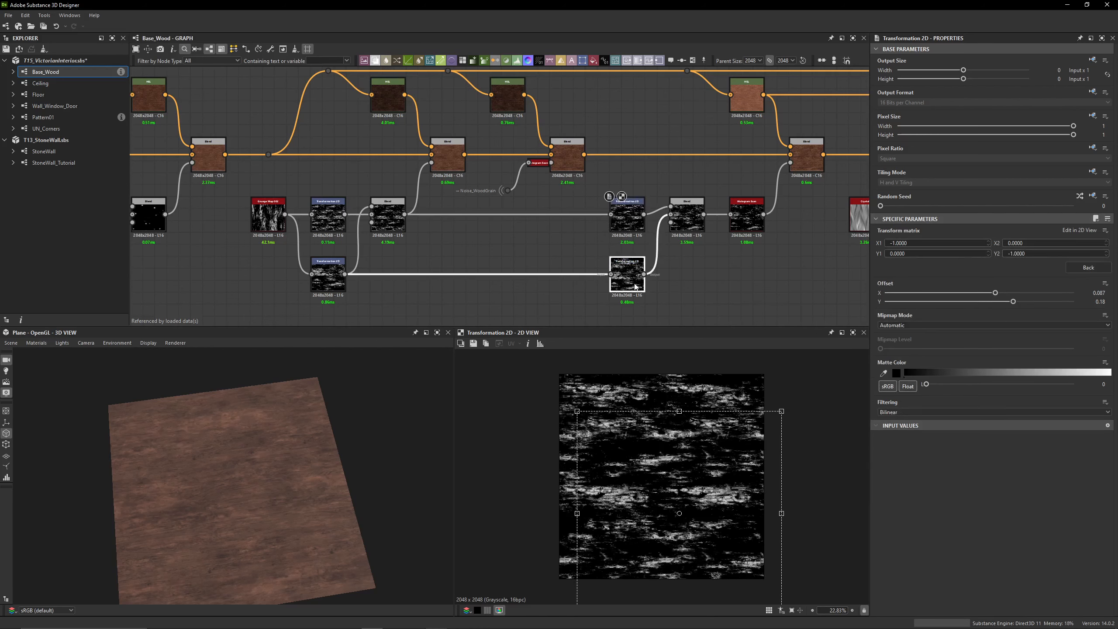
click(1088, 337)
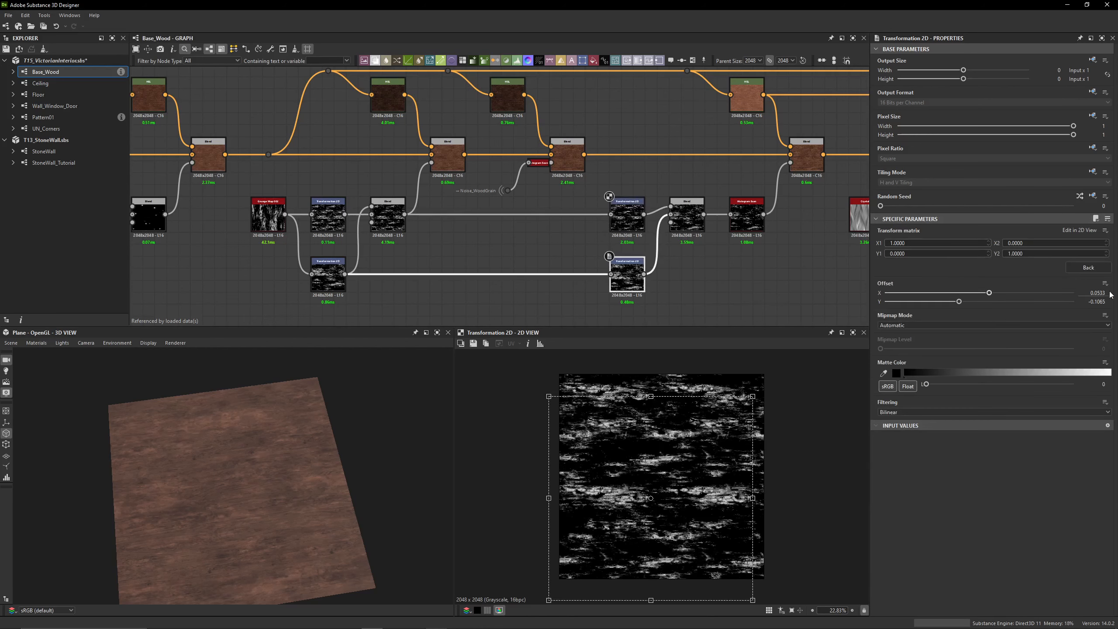
scroll(683, 254, up, 1)
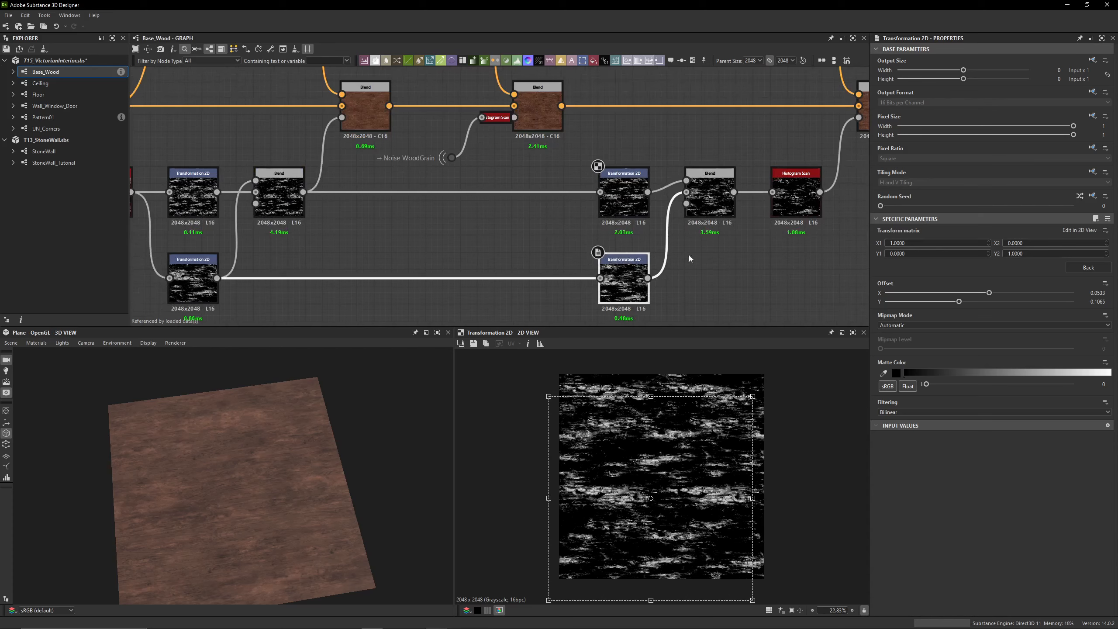
Preview the Subtract Blend and the Histogram Scan that finish the seventh Blend's grunge mask and check their parameters
scroll(688, 255, up, 2)
click(657, 213)
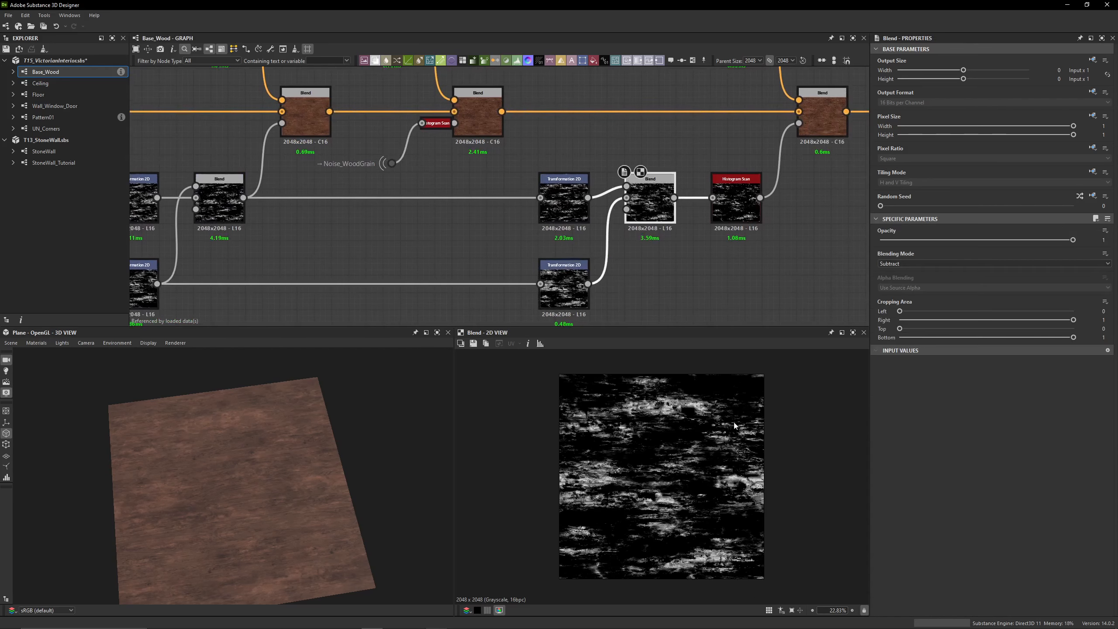
middle_drag(739, 240, 685, 255)
double_click(687, 230)
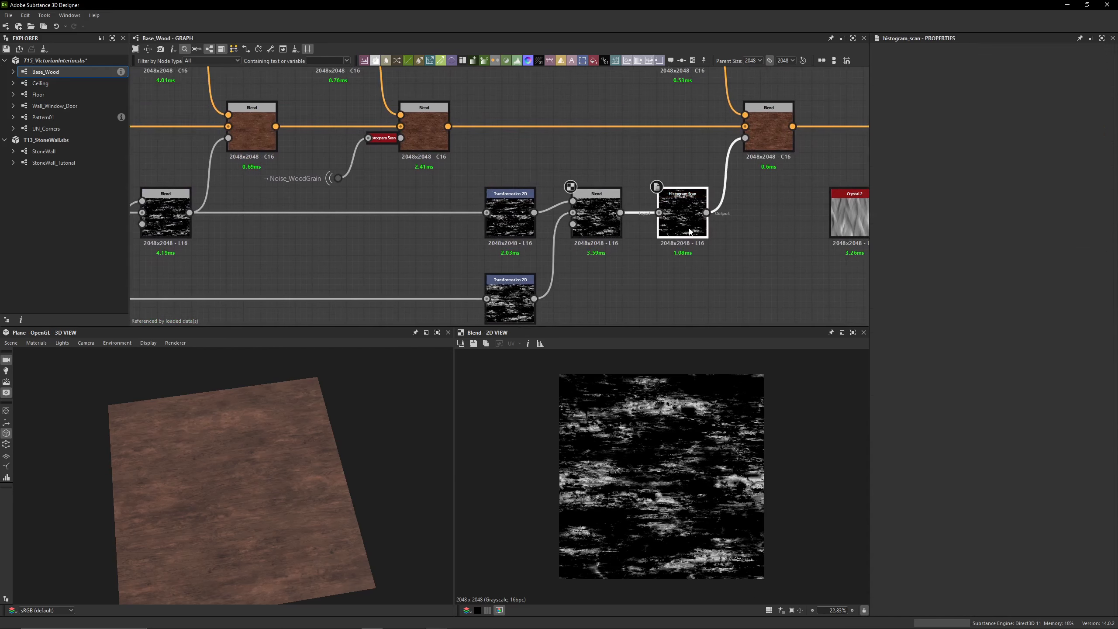
scroll(639, 397, up, 3)
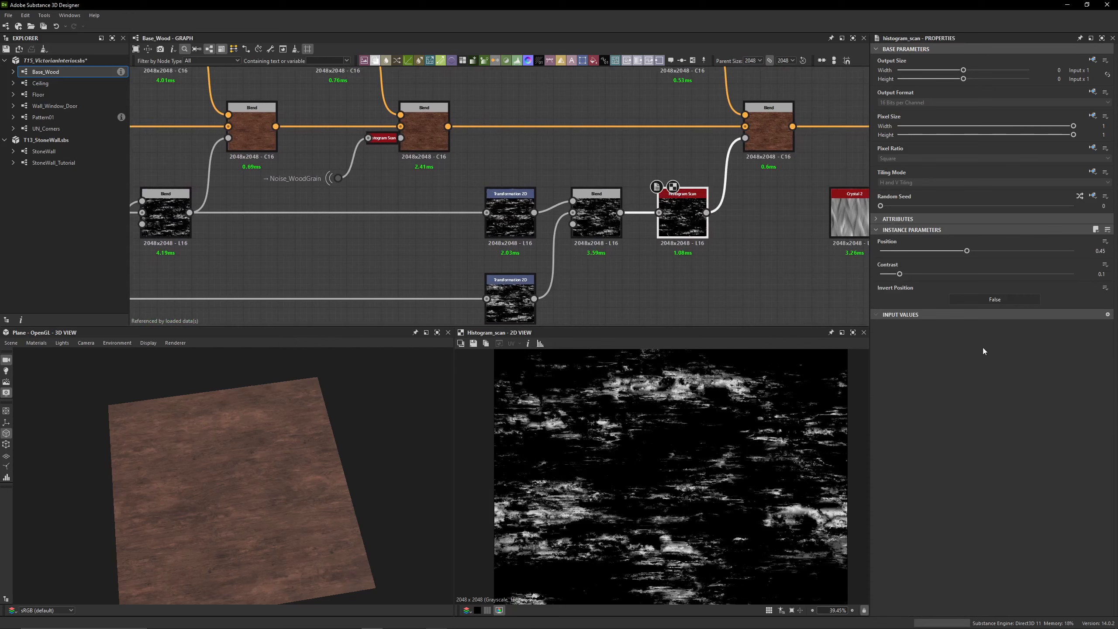
middle_drag(740, 184, 647, 255)
scroll(617, 211, down, 1)
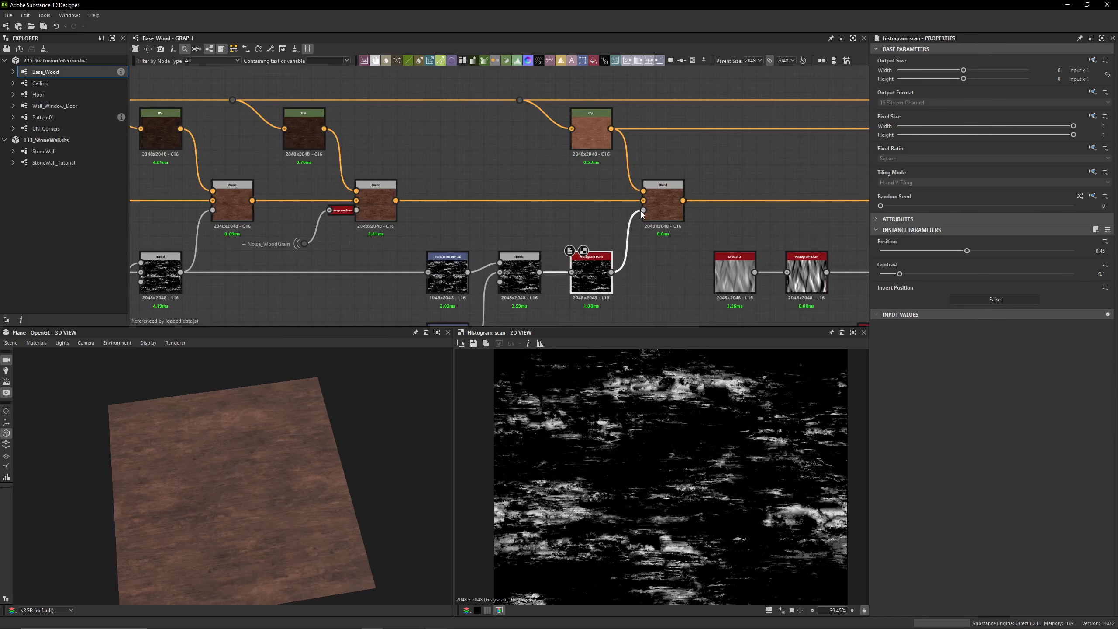
Inspect the HSL node feeding the seventh Blend, including its lightness, and preview the seventh Blend's resulting wood color
double_click(594, 147)
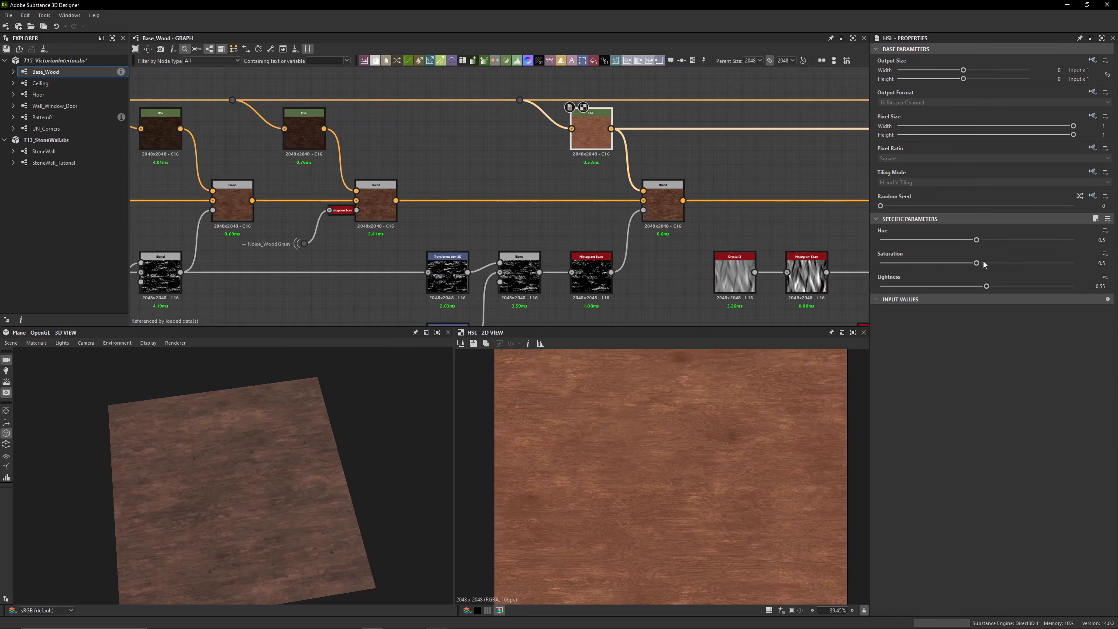
middle_drag(309, 113, 403, 138)
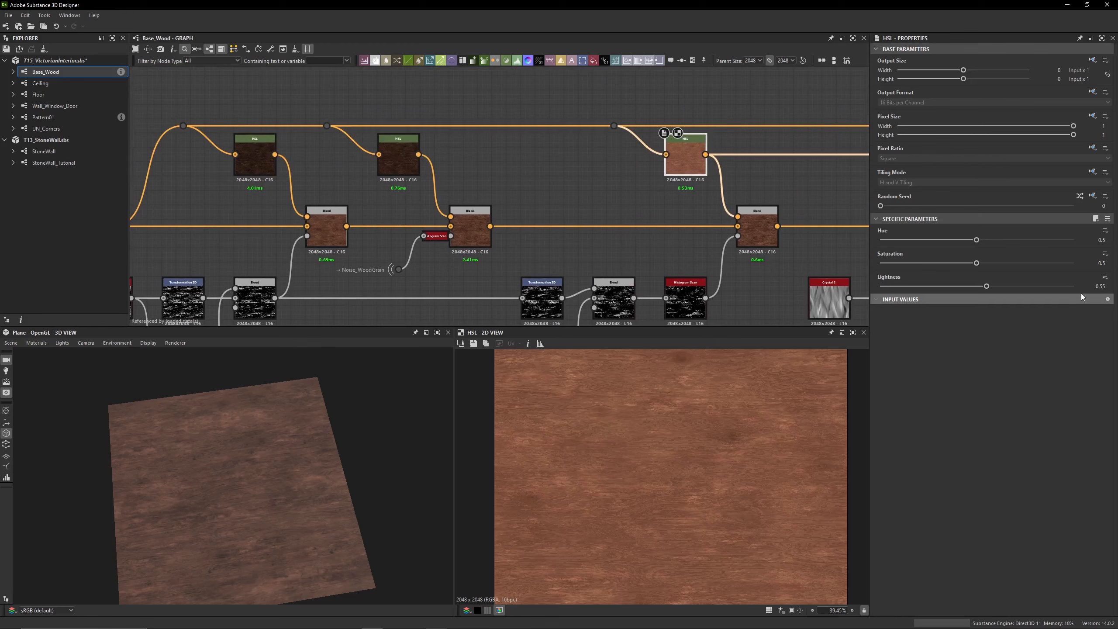
double_click(1103, 286)
middle_drag(759, 233, 601, 204)
double_click(601, 203)
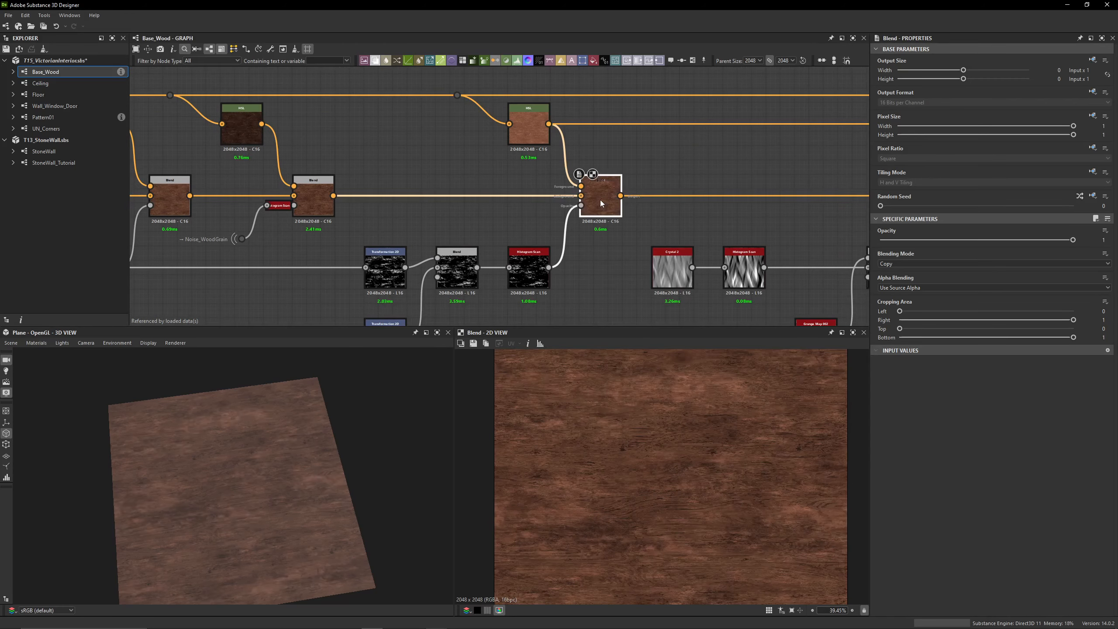
scroll(642, 414, down, 3)
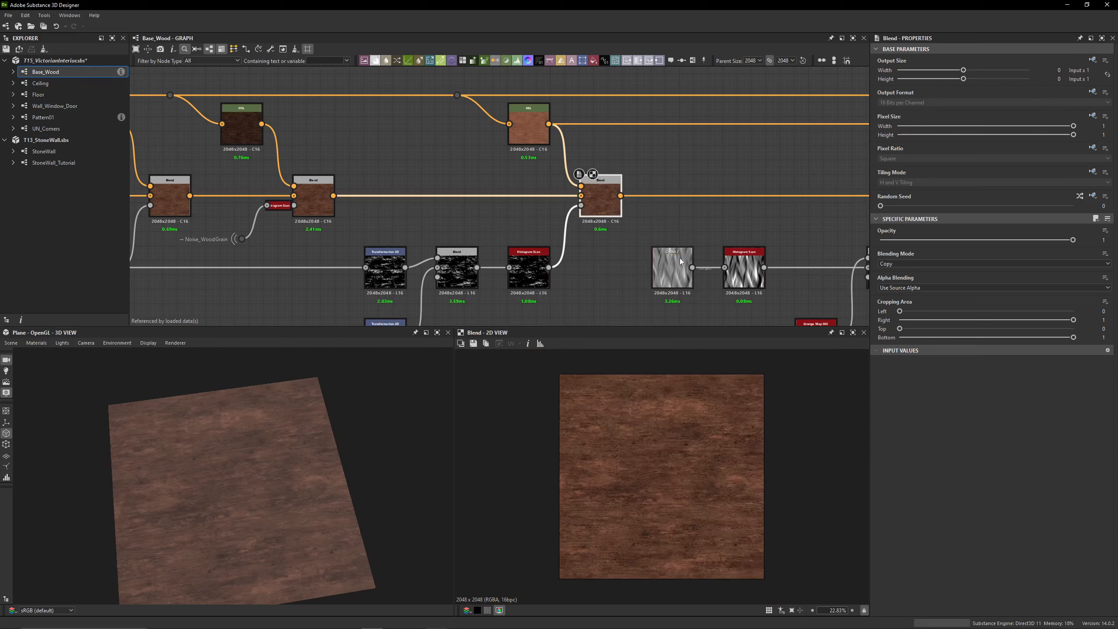
Enable the eighth Blend and toggle it off and on to compare its effect on the wood color
middle_drag(641, 236, 377, 200)
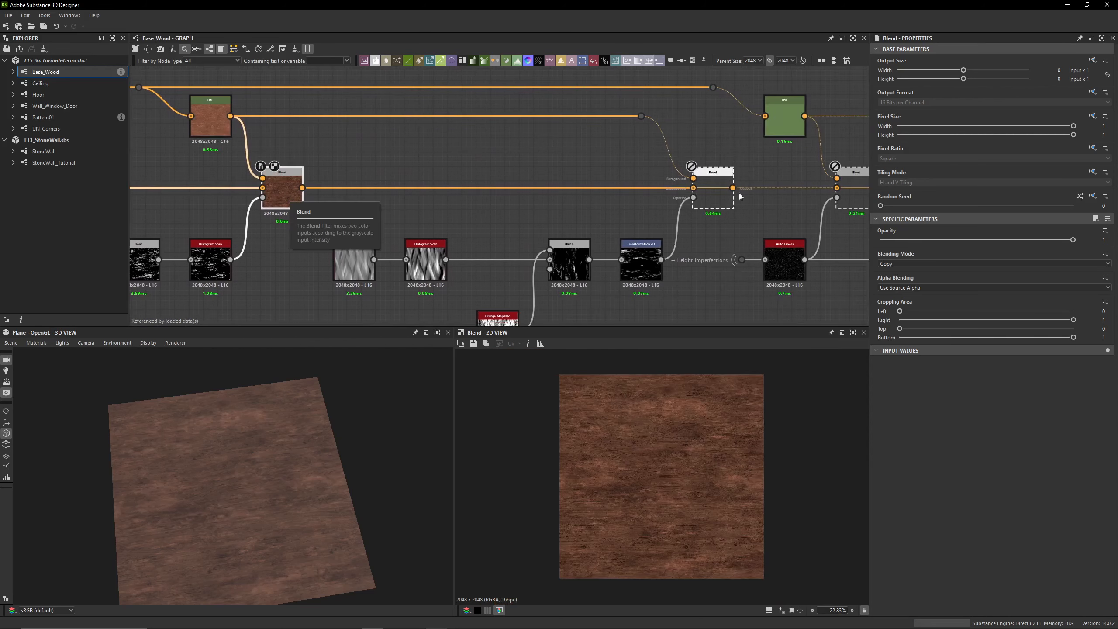
double_click(705, 207)
key(shift+d)
key(shift+d)
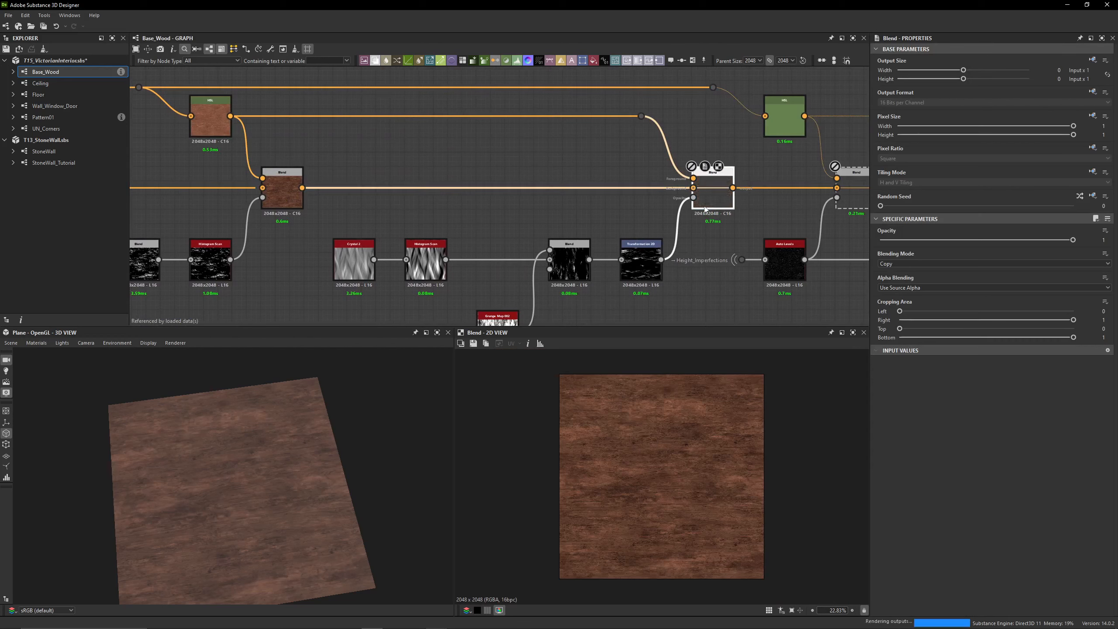
key(shift+d)
key(shift+d)
key(shift+d)
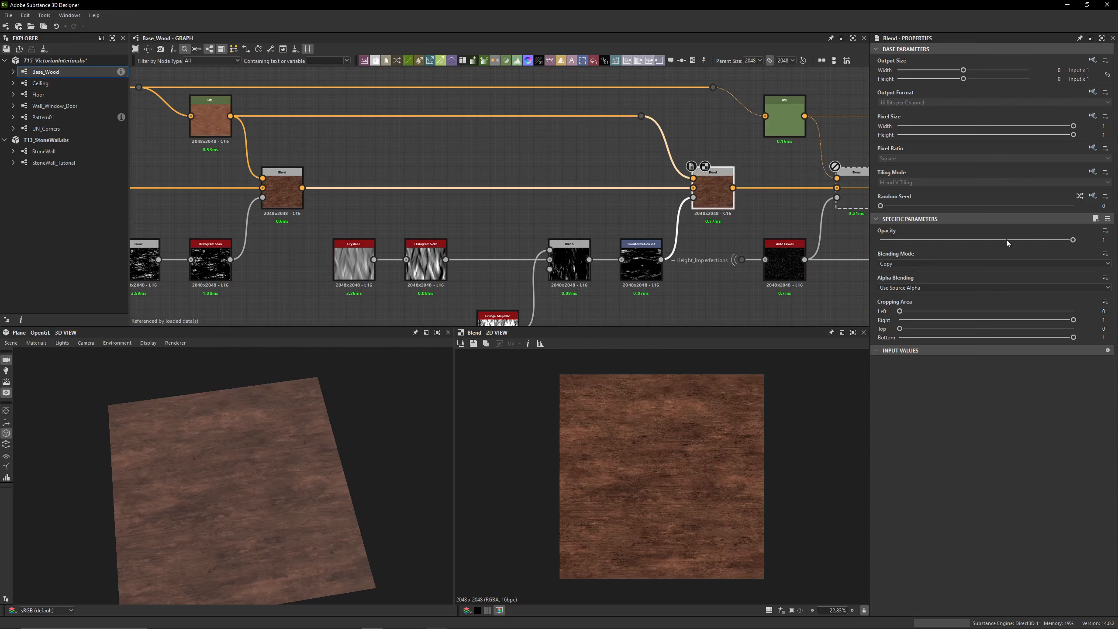
Preview the Crystal 2 noise and its Histogram Scan in the eighth Blend's mask and check their parameters
middle_drag(354, 256, 353, 225)
click(352, 225)
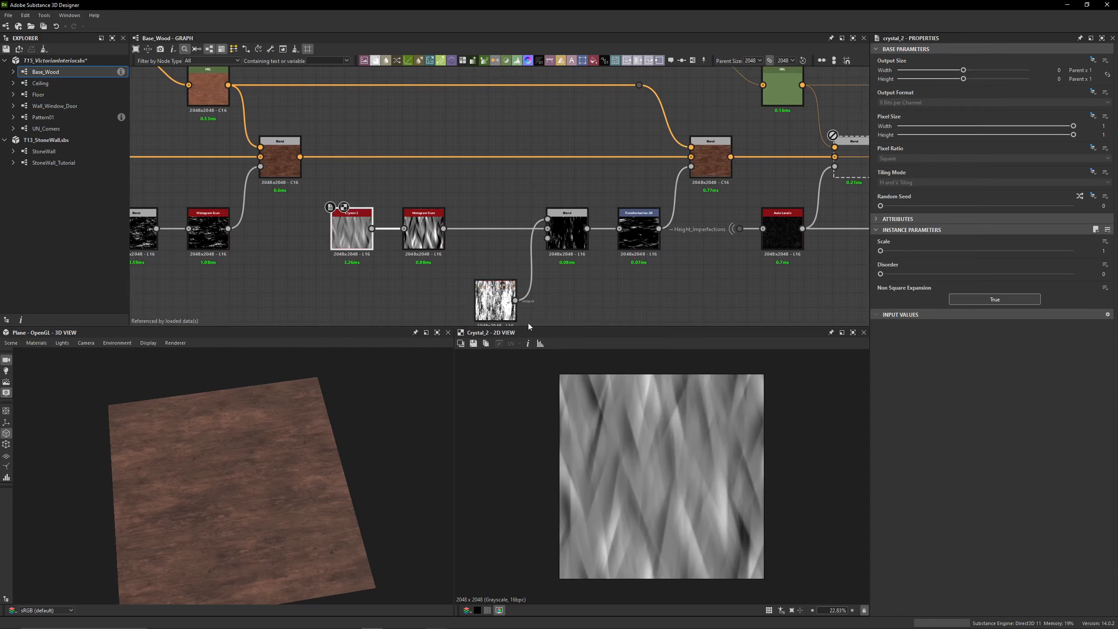
click(424, 227)
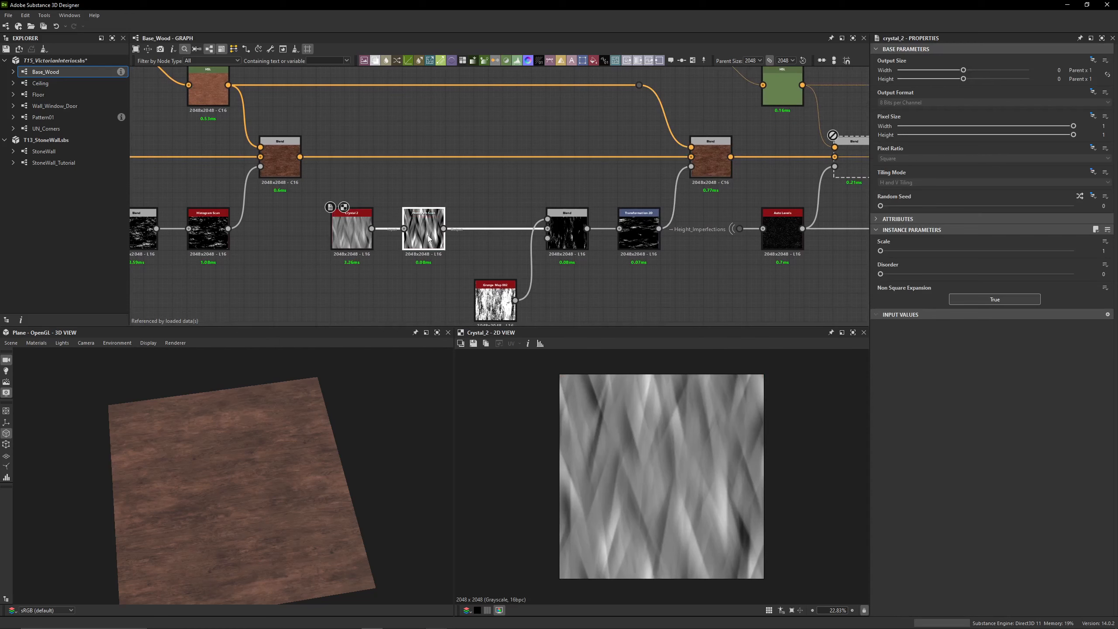
middle_drag(563, 298, 538, 282)
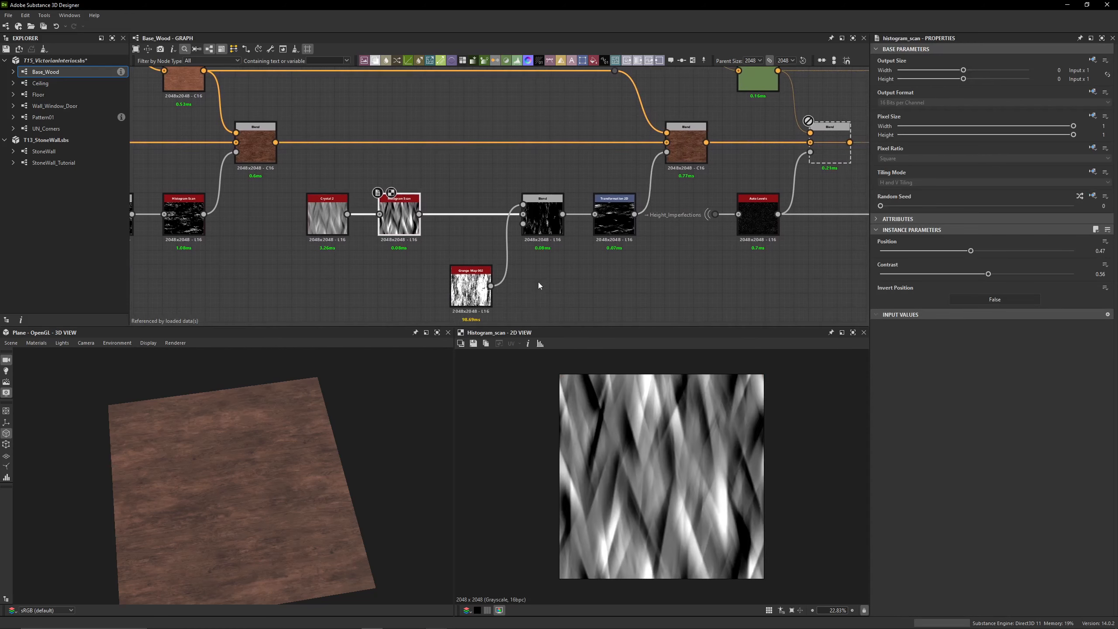
Preview the mask's Subtract Blend, Grunge Map 002 and Transformation 2D, and recheck the eighth Blend's effect
click(556, 226)
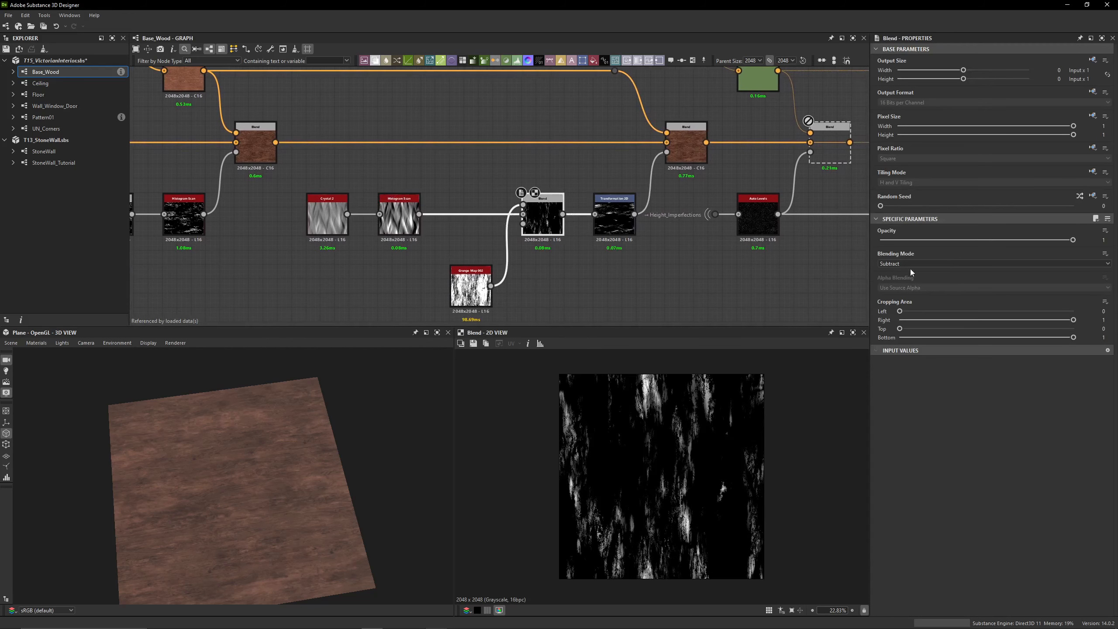
click(472, 286)
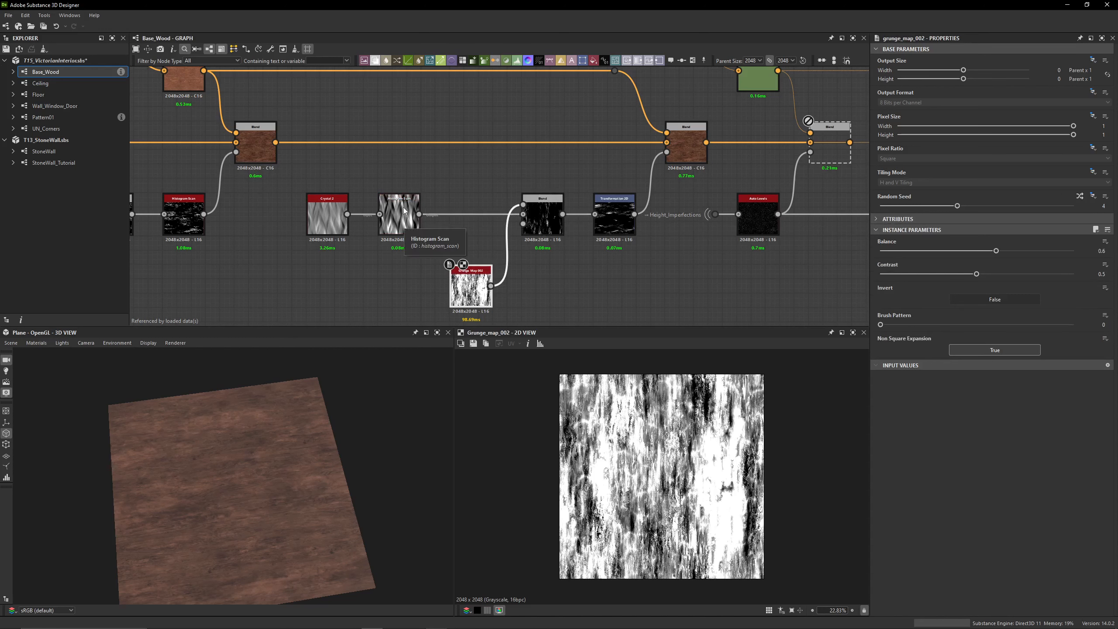
click(541, 222)
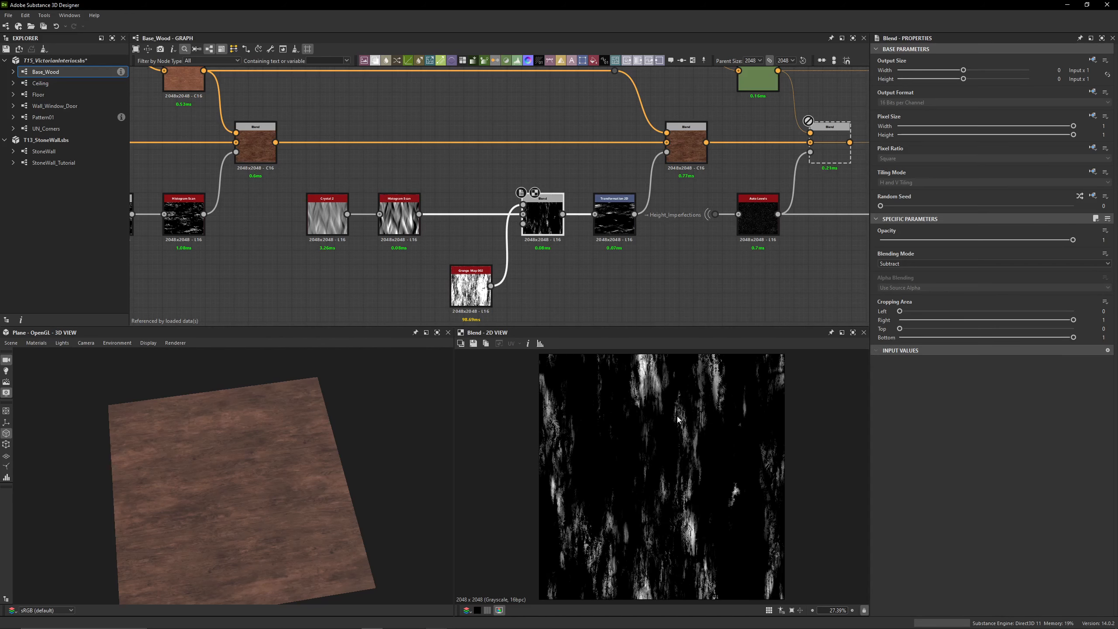
click(609, 222)
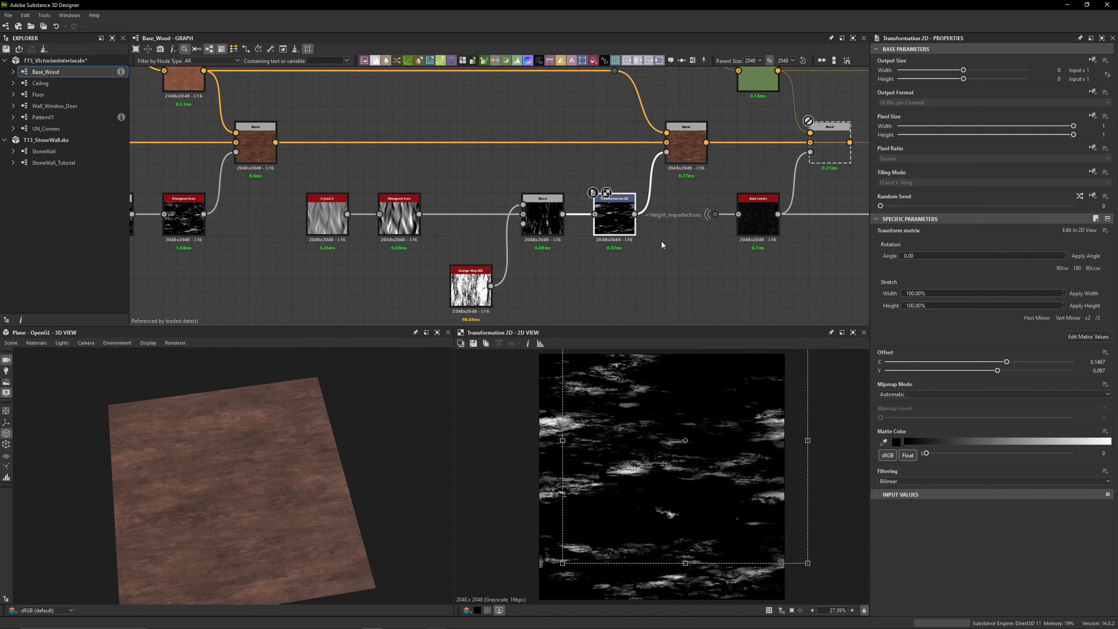
middle_drag(661, 245, 606, 271)
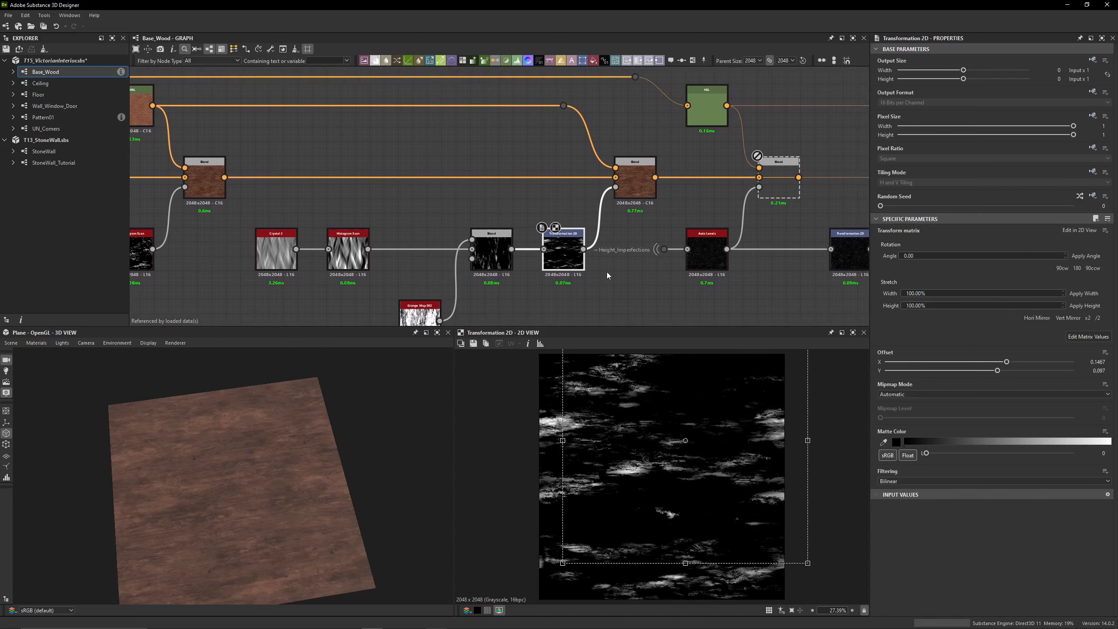
click(643, 185)
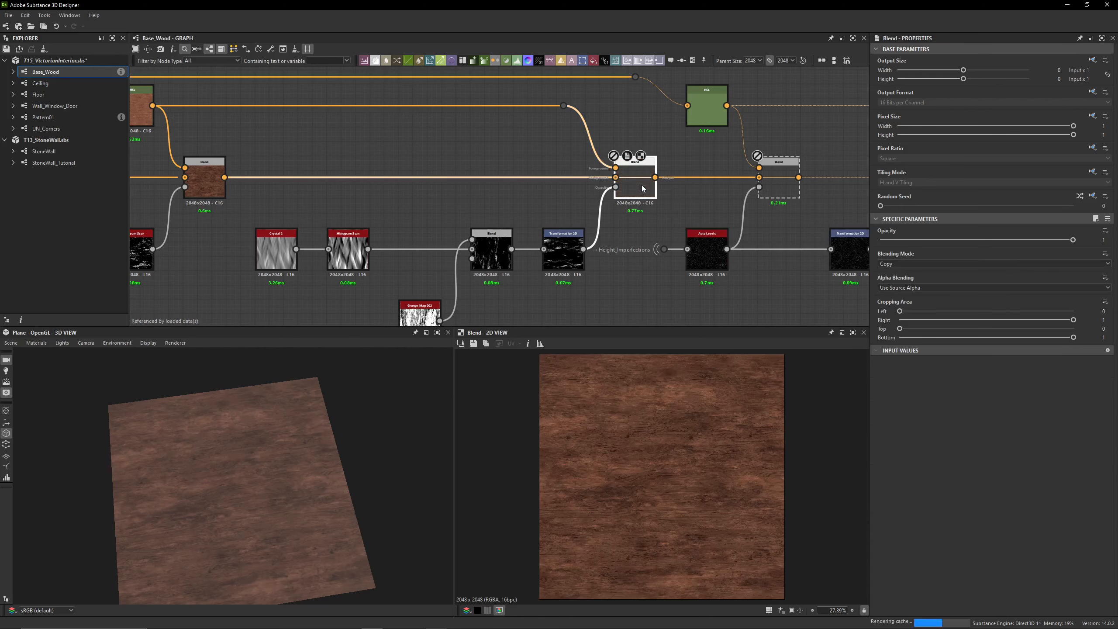
Enable the ninth Blend and compare the wood surface up close with the node off and on
middle_drag(714, 190, 535, 191)
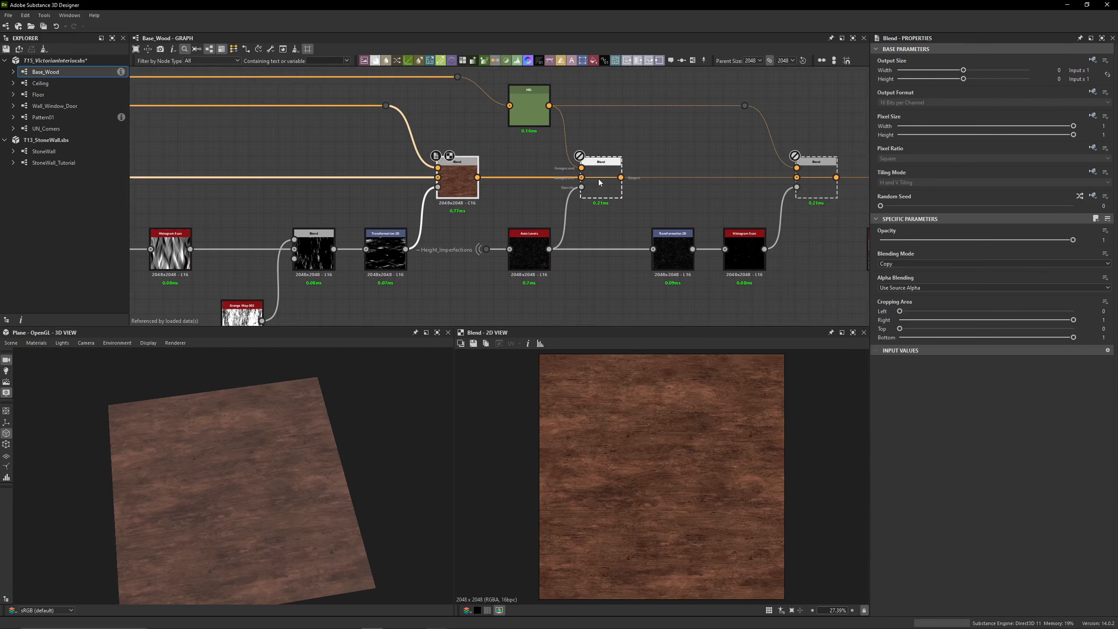
double_click(599, 181)
key(shift+d)
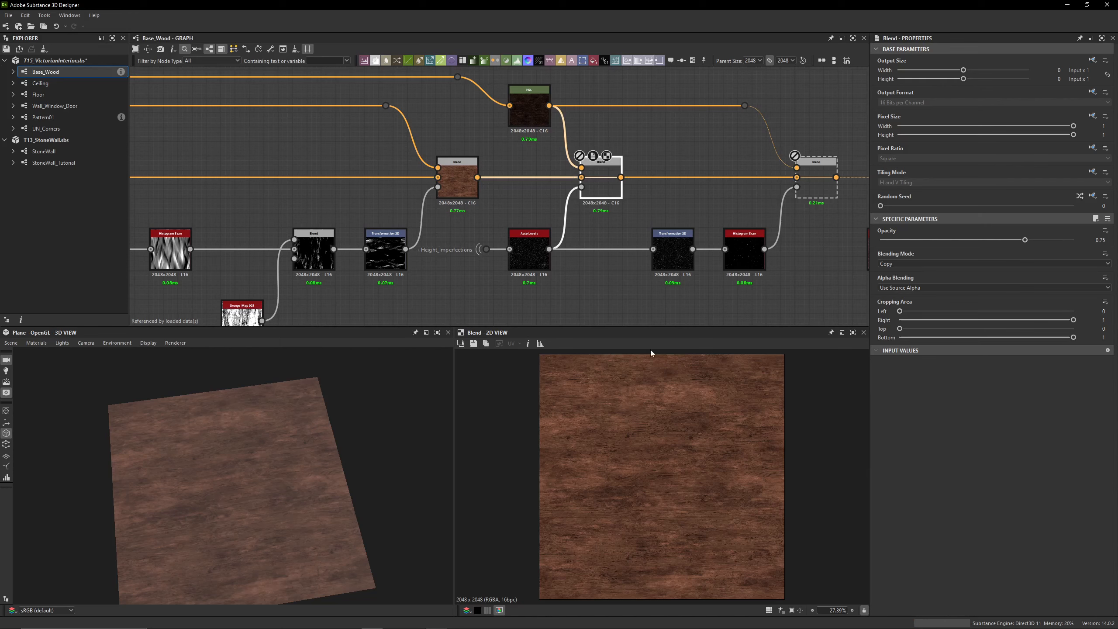
scroll(624, 430, up, 7)
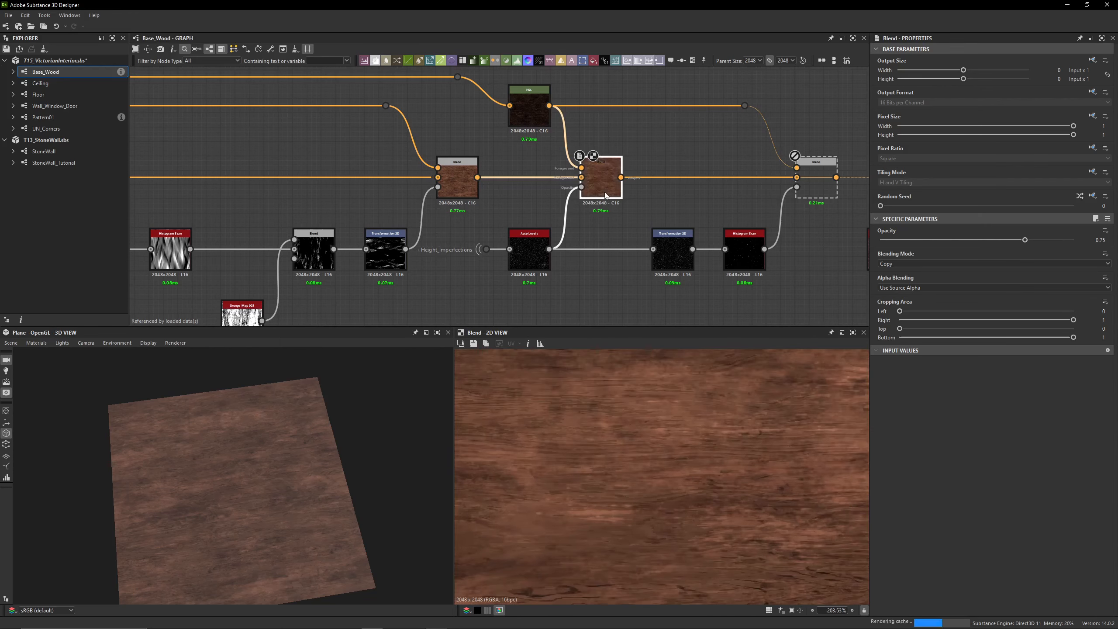
scroll(670, 460, up, 1)
scroll(670, 460, up, 3)
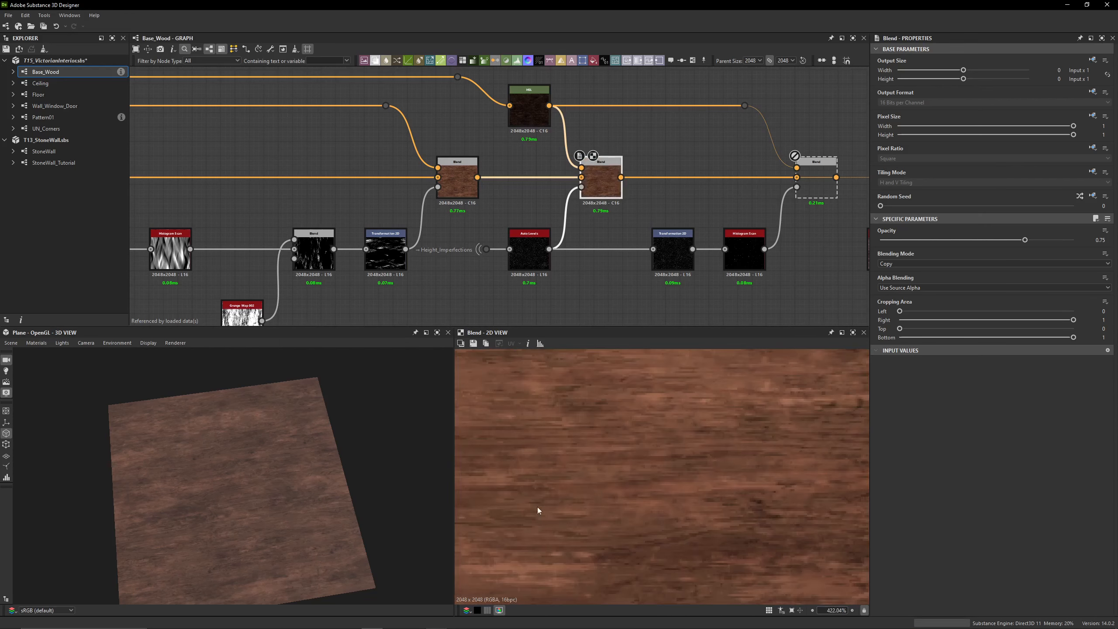
key(shift+d)
key(shift+d)
key(shift+d)
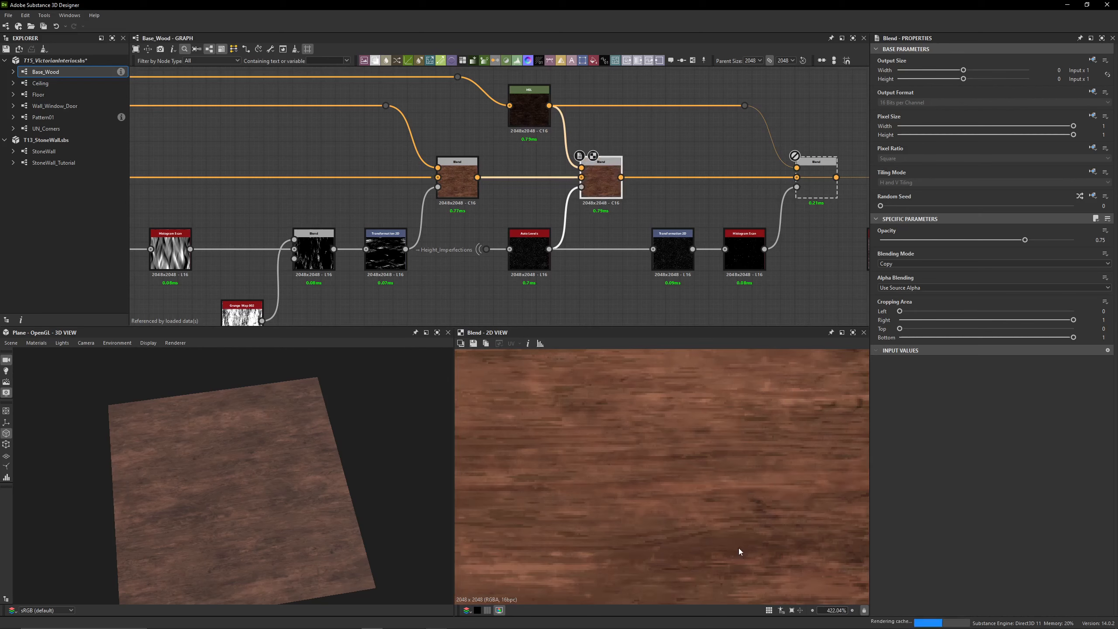
Preview the Auto Levels mask fed by Height_Imperfections for the ninth Blend, both up close and as a whole
scroll(430, 256, up, 3)
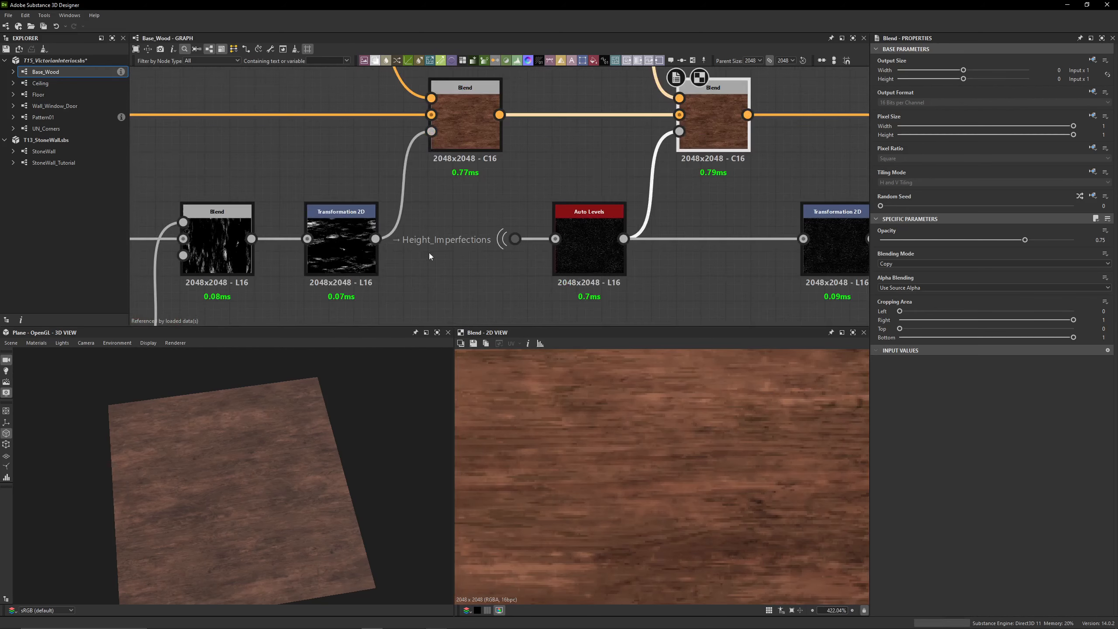
click(516, 240)
click(592, 249)
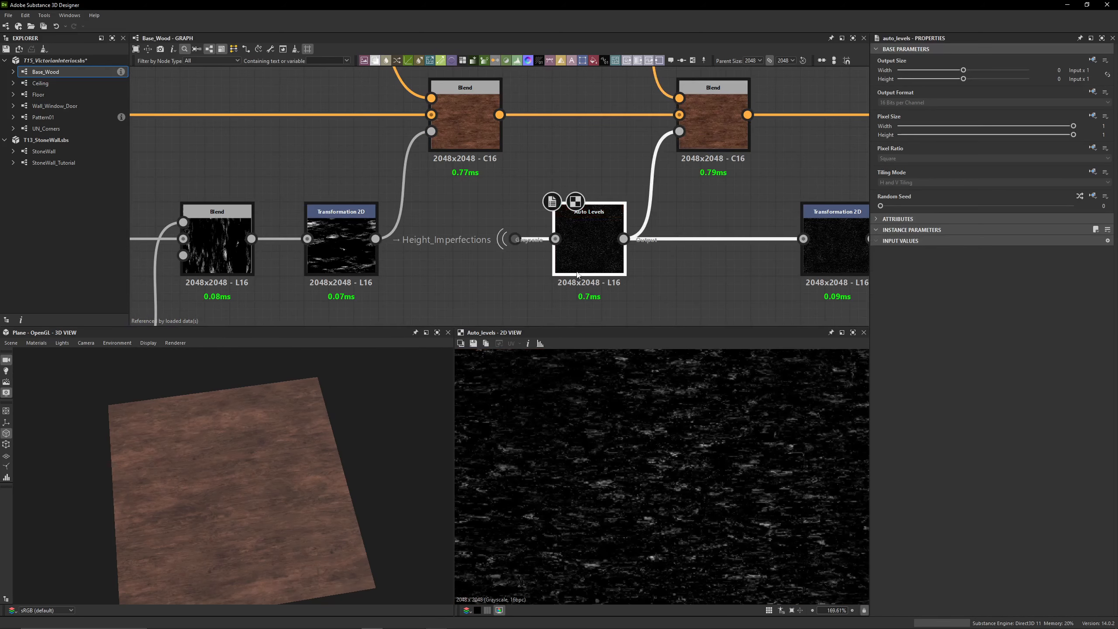
scroll(584, 237, down, 5)
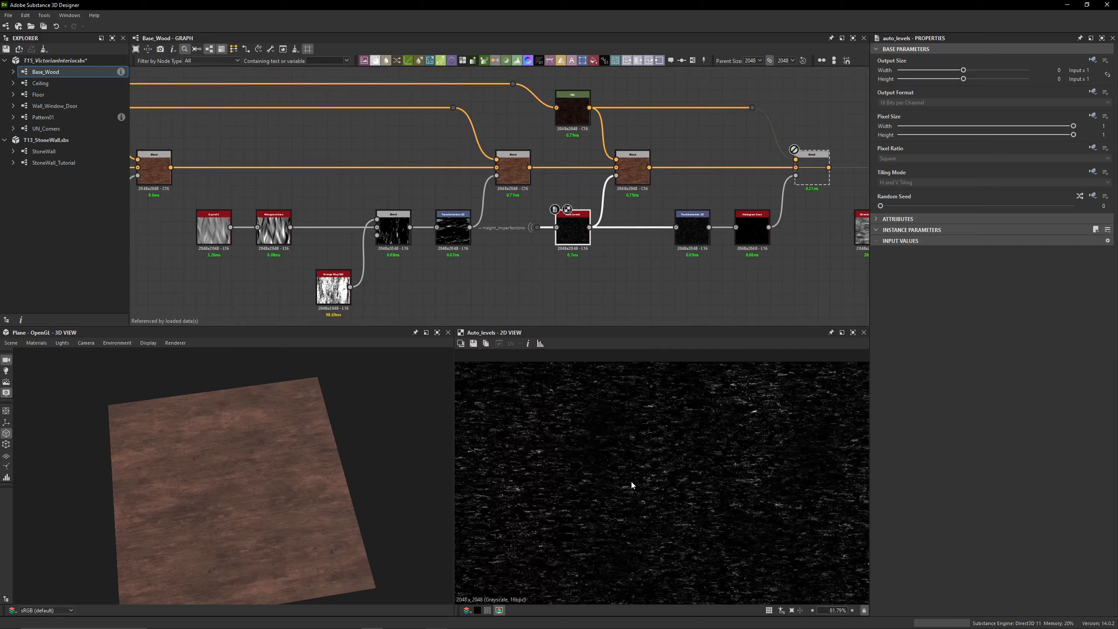
scroll(630, 480, down, 7)
scroll(600, 147, up, 5)
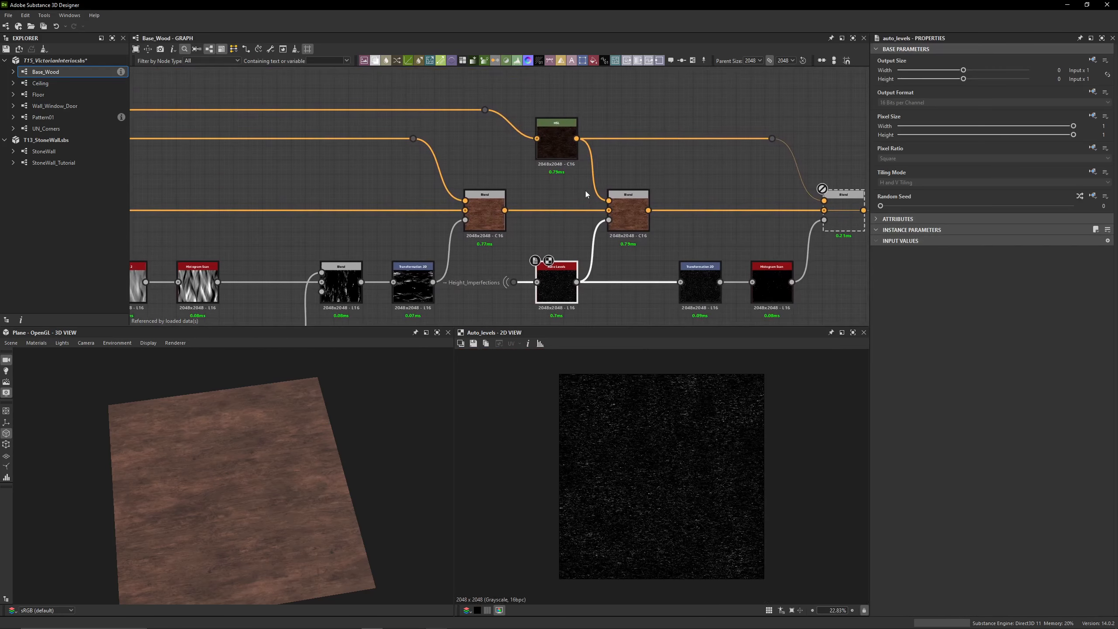
Inspect the dark HSL variation feeding the ninth Blend, tracing its source along the graph and checking its lightness
click(582, 140)
scroll(559, 190, down, 5)
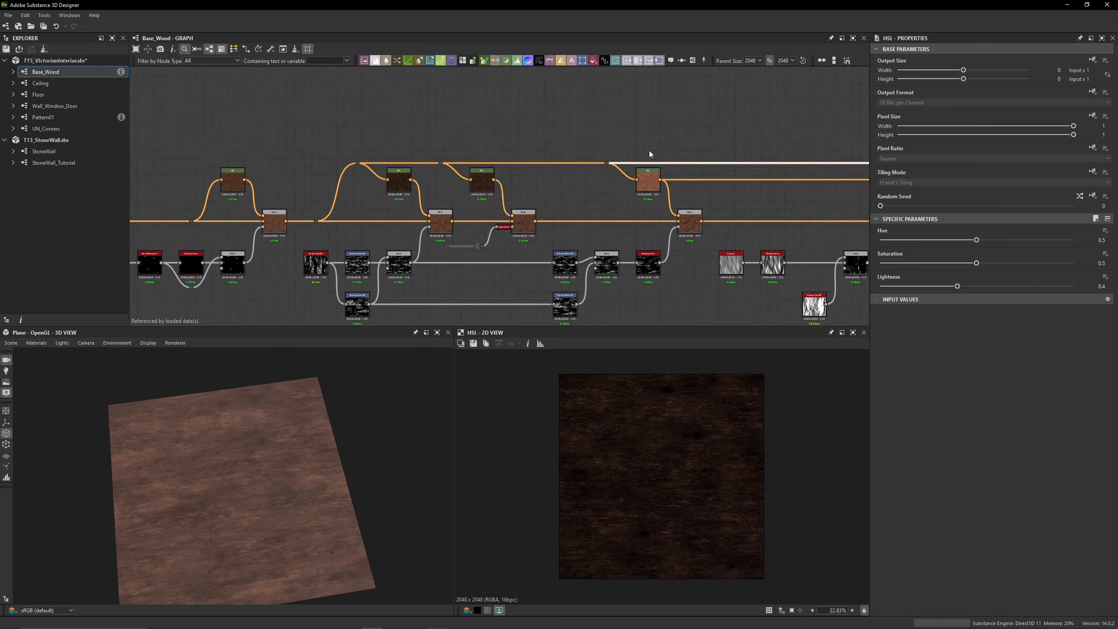
middle_drag(652, 155, 223, 148)
scroll(579, 158, up, 4)
click(534, 203)
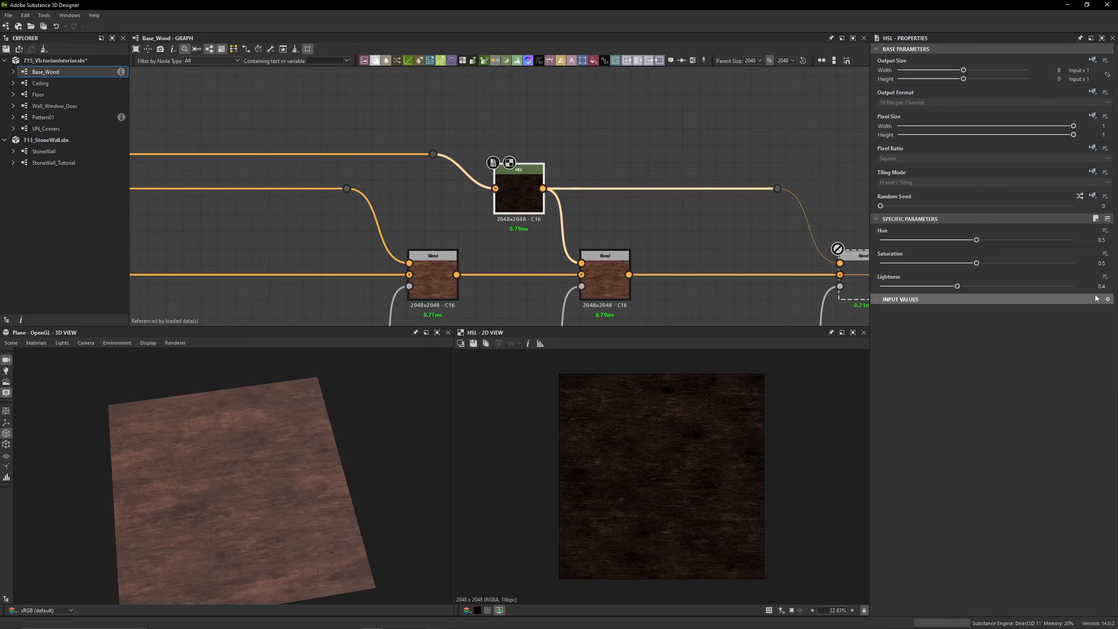
middle_drag(678, 266, 629, 204)
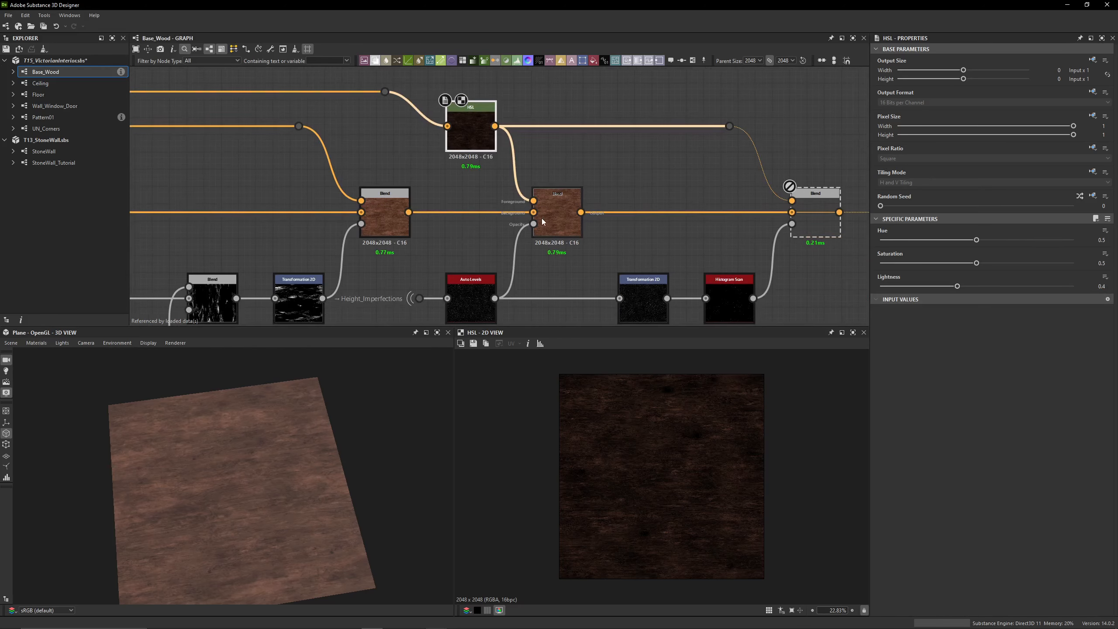
Preview the ninth Blend's wood result up close and check its opacity and blending mode
double_click(542, 221)
click(489, 287)
click(549, 225)
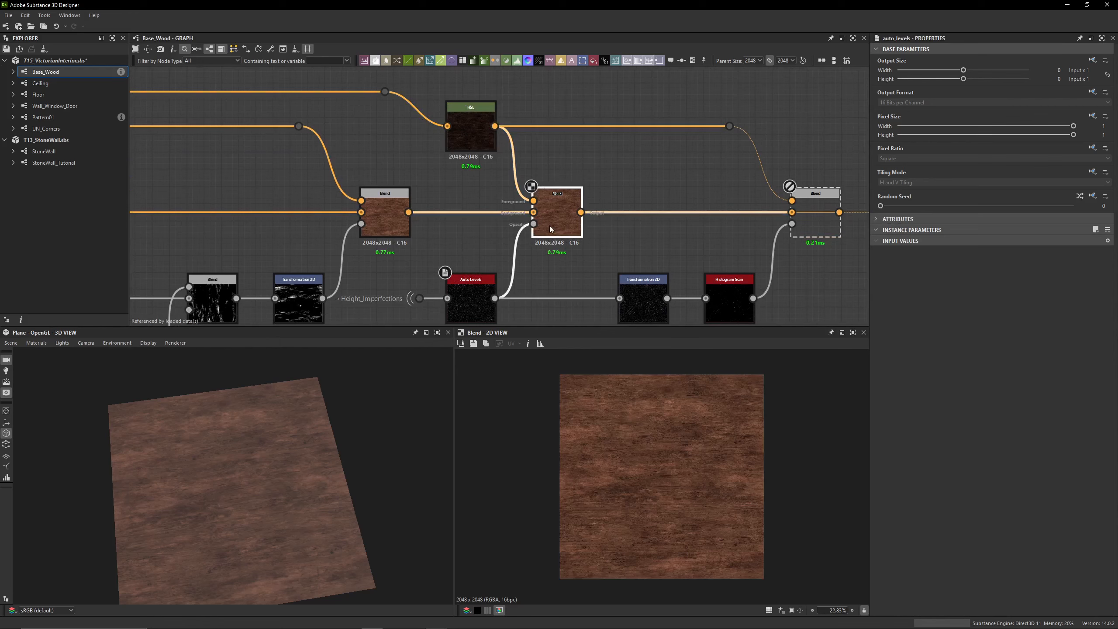
scroll(656, 464, up, 5)
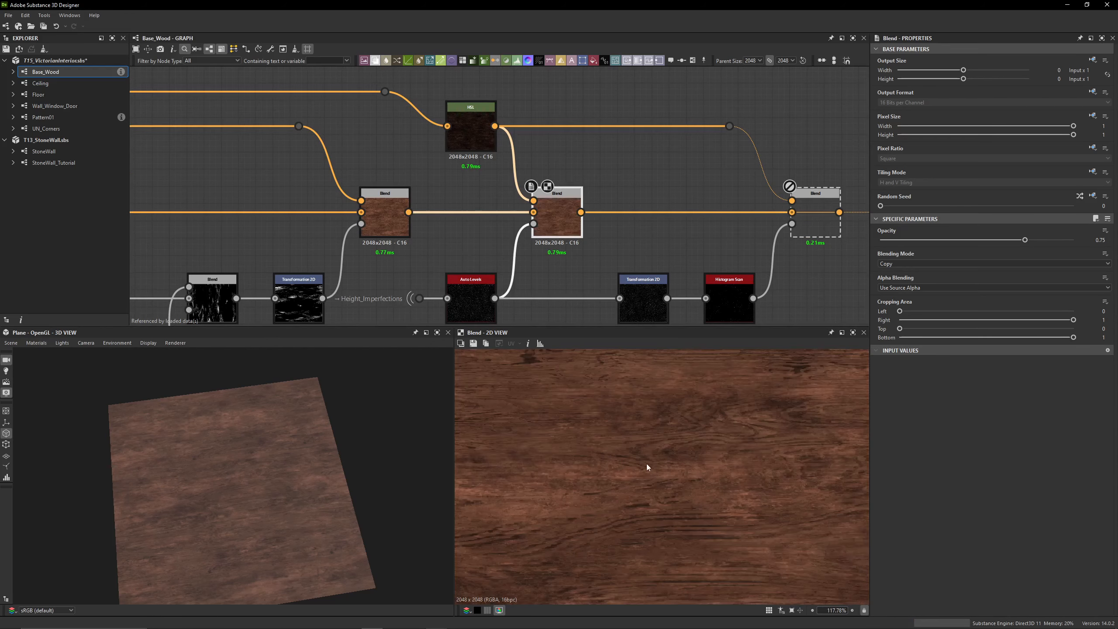
middle_drag(554, 218, 435, 194)
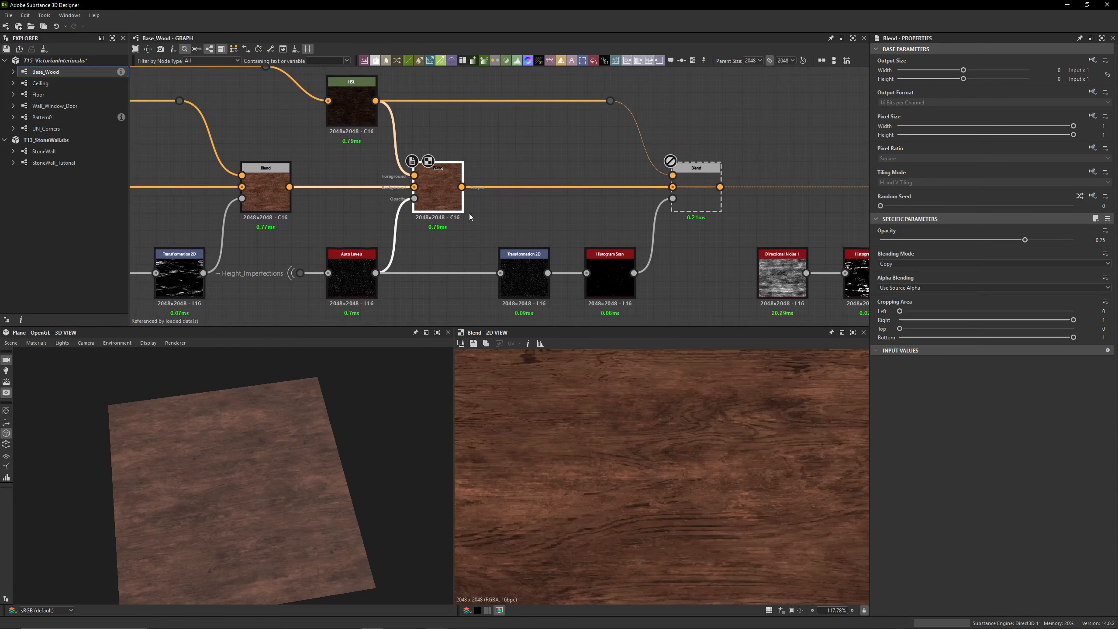
Enable the tenth Blend and compare the wood surface up close with the node off and on
scroll(635, 456, up, 3)
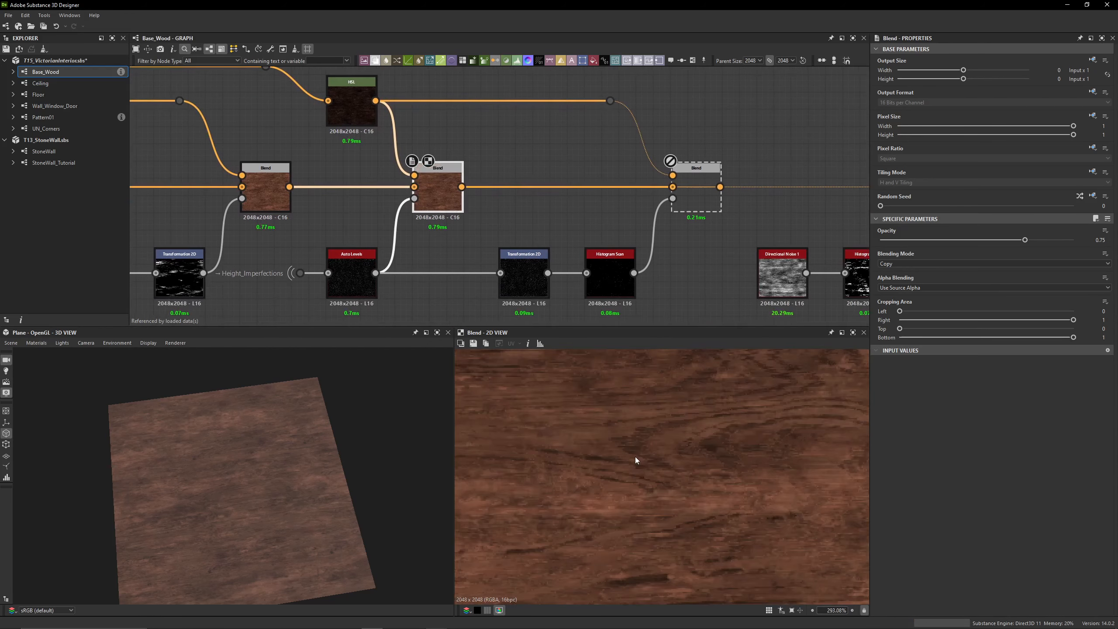
click(682, 203)
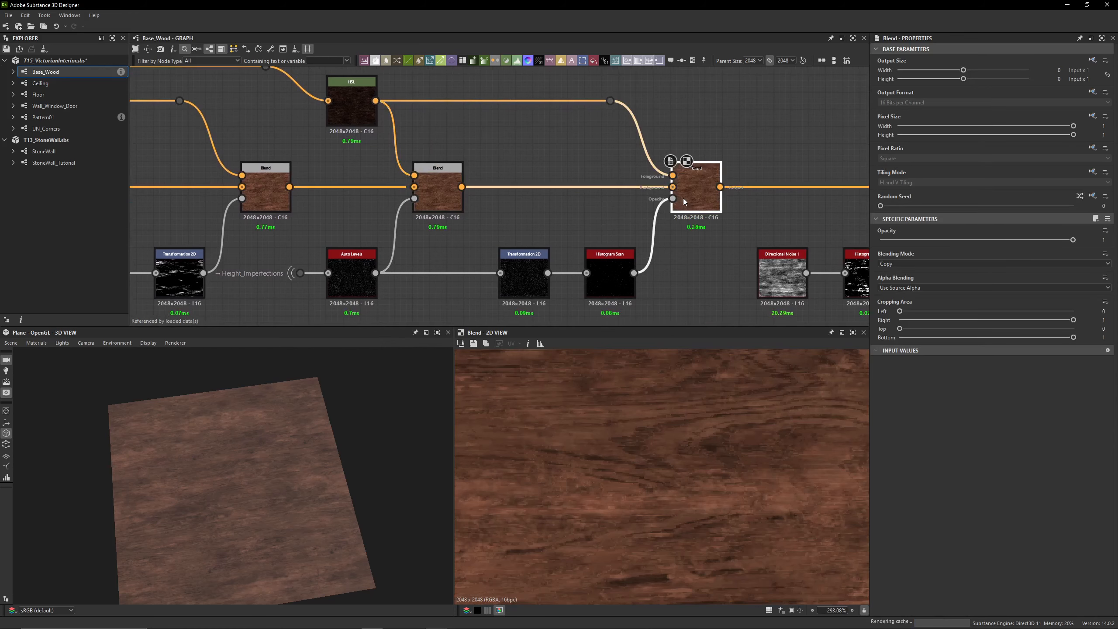
scroll(615, 457, down, 2)
scroll(725, 492, up, 3)
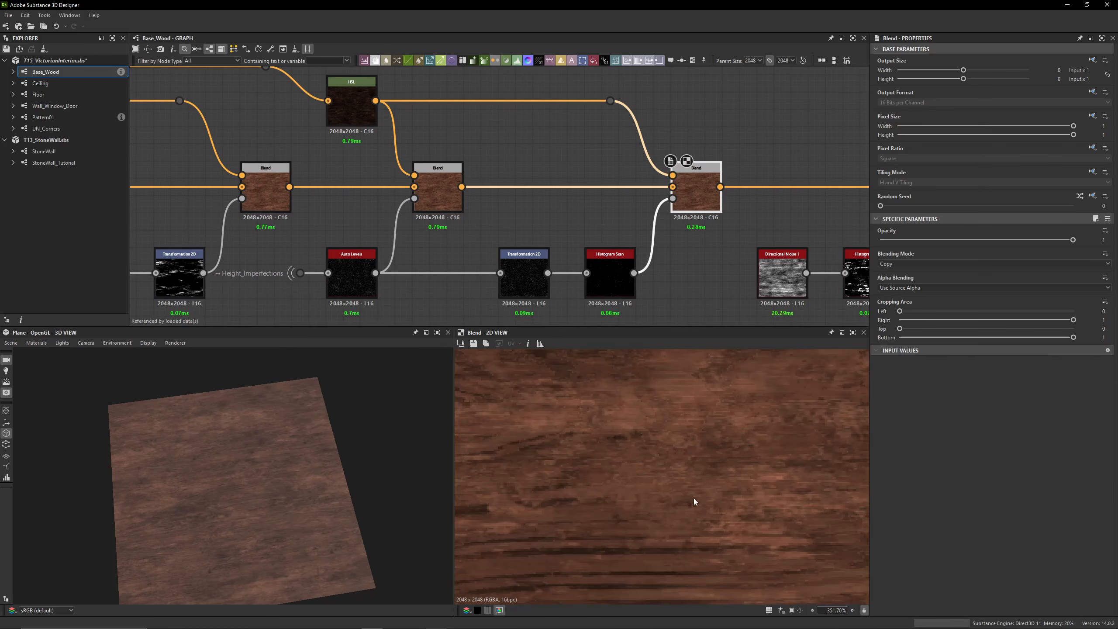
key(shift+d)
key(shift+d)
key(shift+d)
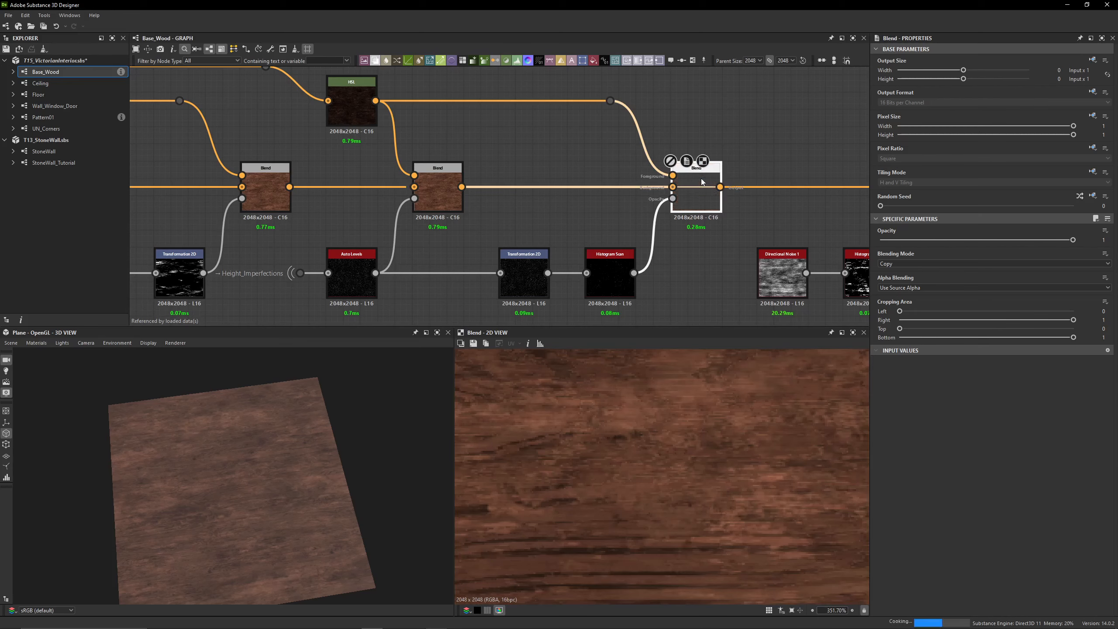
Preview the Auto Levels mask, show the matrix values of the Transformation 2D after it, and set its offset to X -0.13 and Y -0.165
click(348, 284)
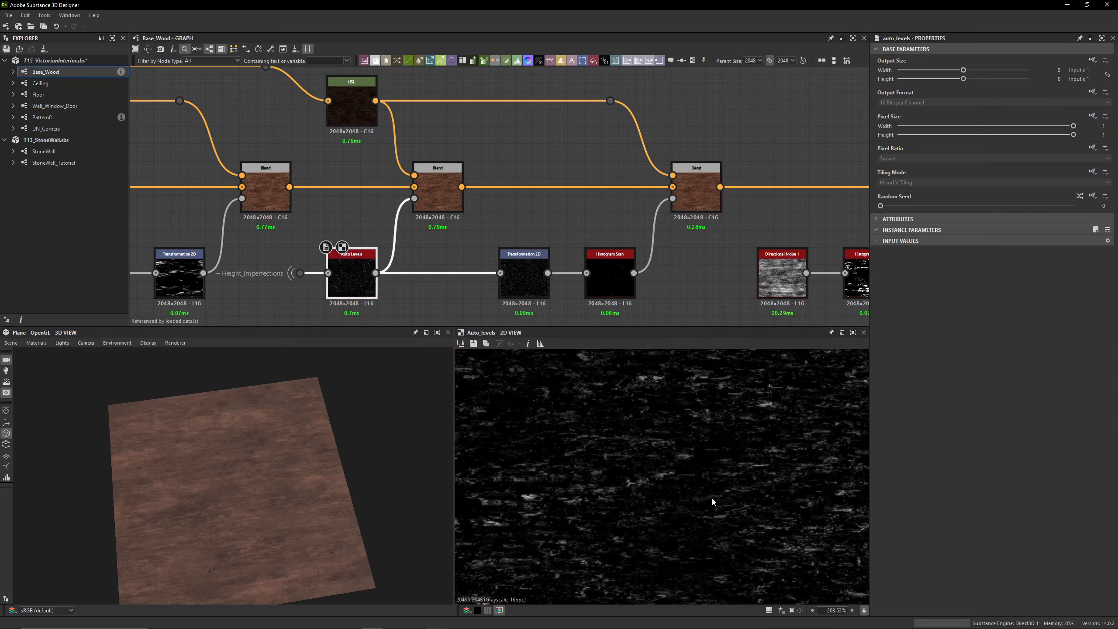
scroll(701, 545, down, 4)
click(524, 273)
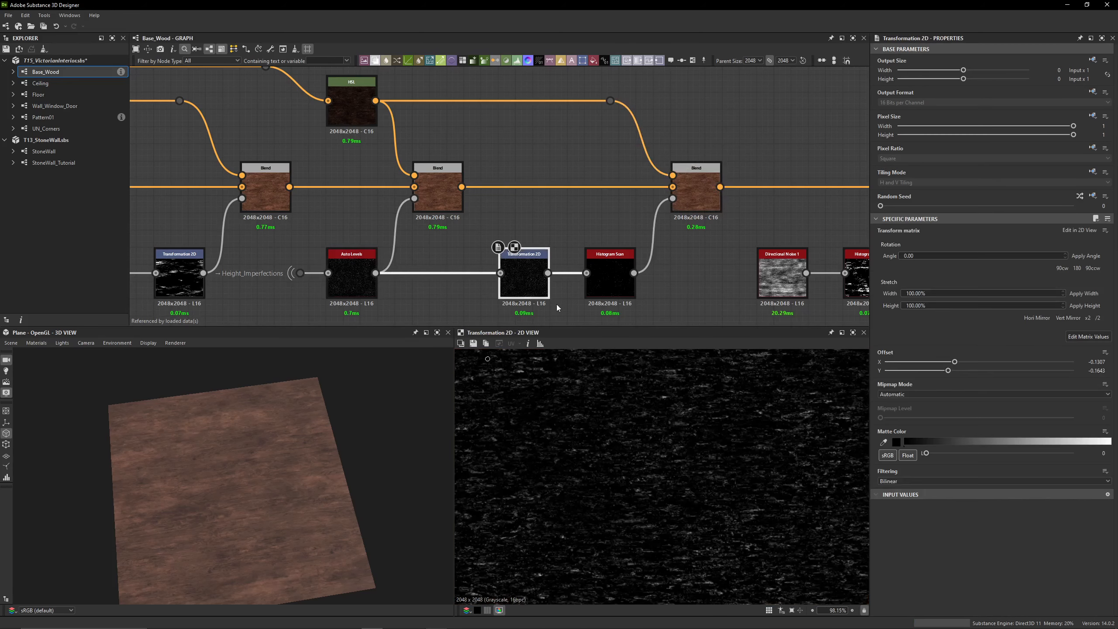
scroll(707, 531, down, 4)
click(1086, 337)
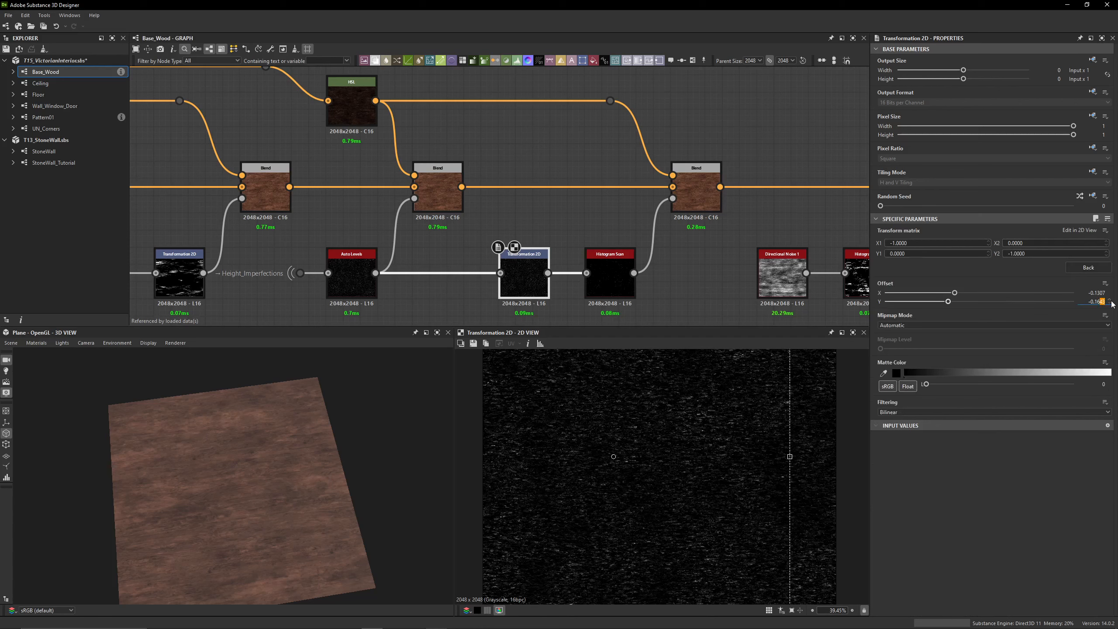
text(5)
key(Return)
key(BackSpace)
key(BackSpace)
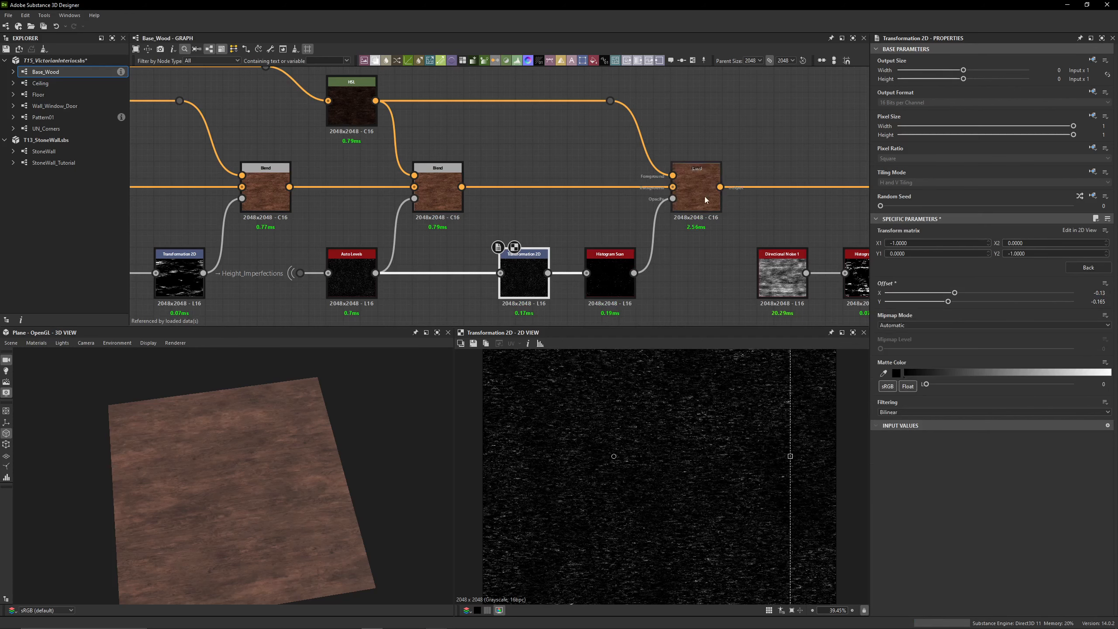
Compare the Histogram Scan mask for the tenth Blend with the Transformation 2D feeding it, up close
double_click(610, 282)
scroll(608, 416, up, 5)
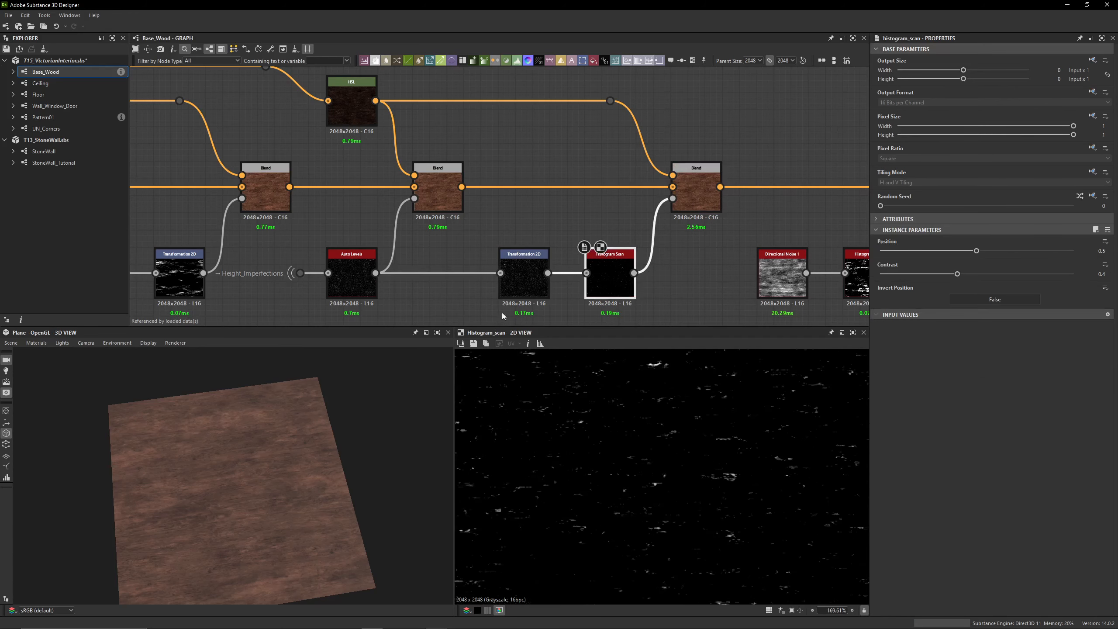
double_click(524, 275)
scroll(673, 482, up, 3)
double_click(608, 281)
scroll(668, 401, up, 7)
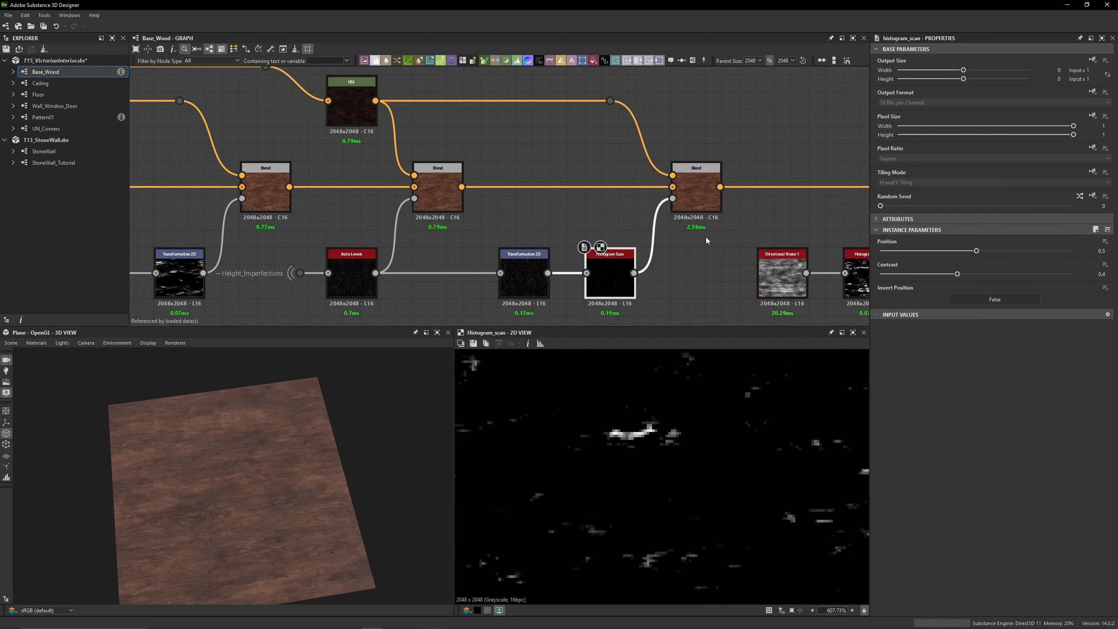
Preview the tenth Blend's result and compare the dark marks on the wood with the node off and on
middle_drag(707, 240, 508, 215)
double_click(505, 157)
scroll(559, 240, down, 2)
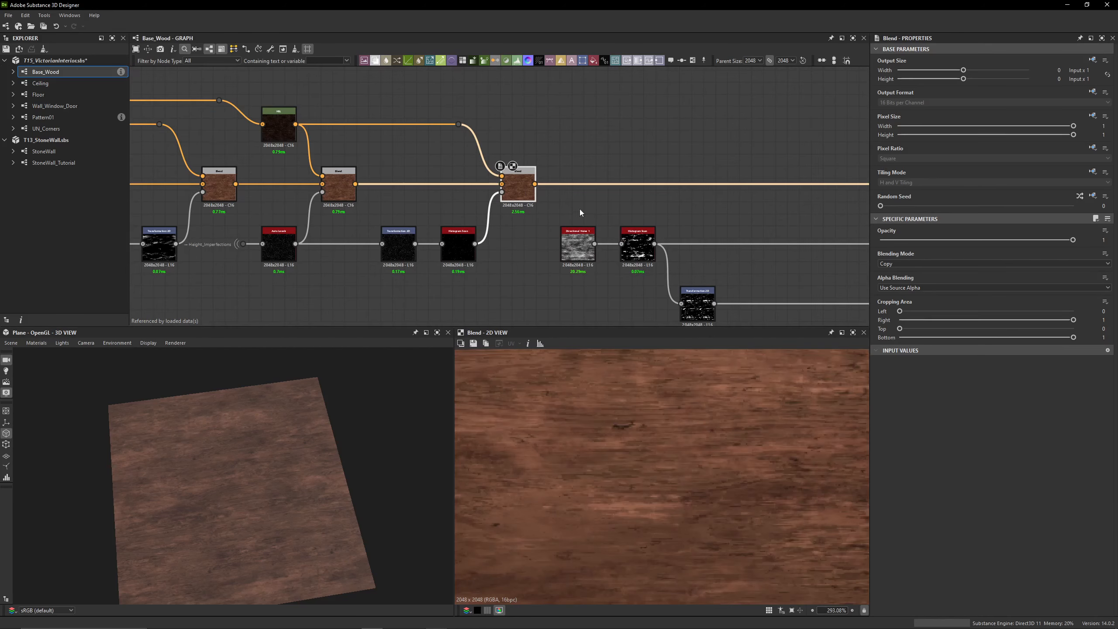
key(shift+d)
key(shift+d)
key(shift+d)
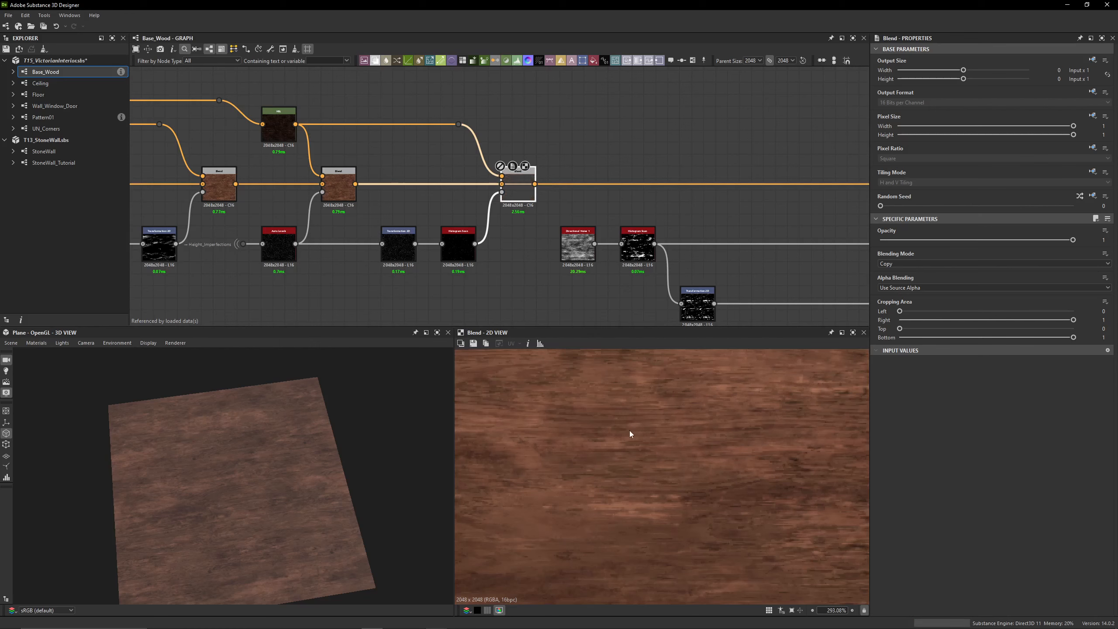
key(shift+d)
Examine the wood result of the eleventh Blend up close and from farther away
middle_drag(360, 176, 318, 176)
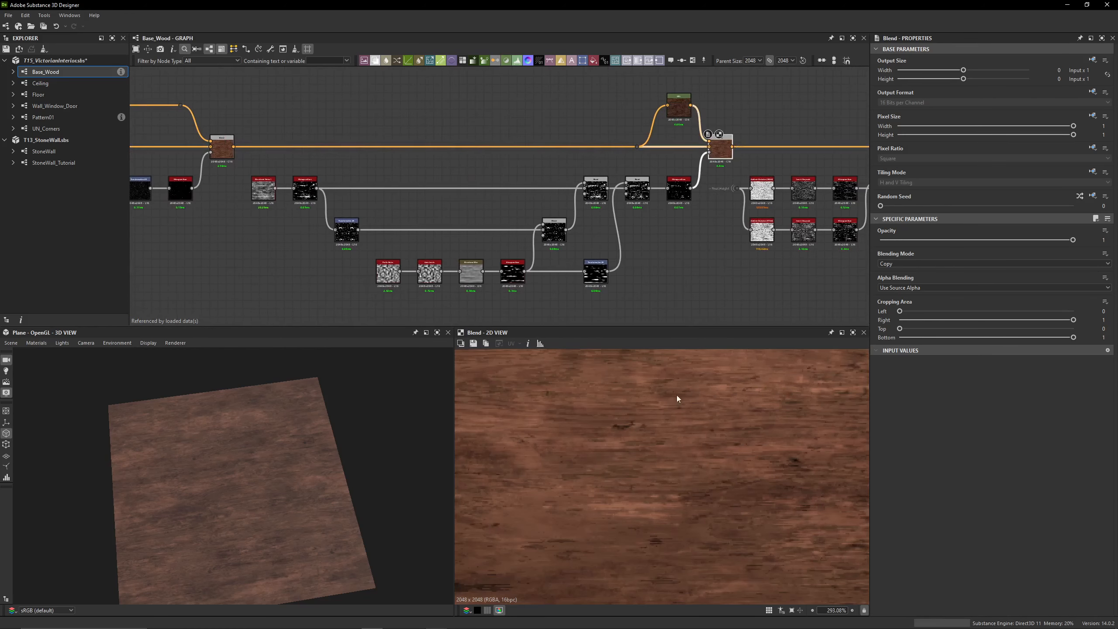
scroll(693, 402, down, 3)
scroll(482, 377, up, 6)
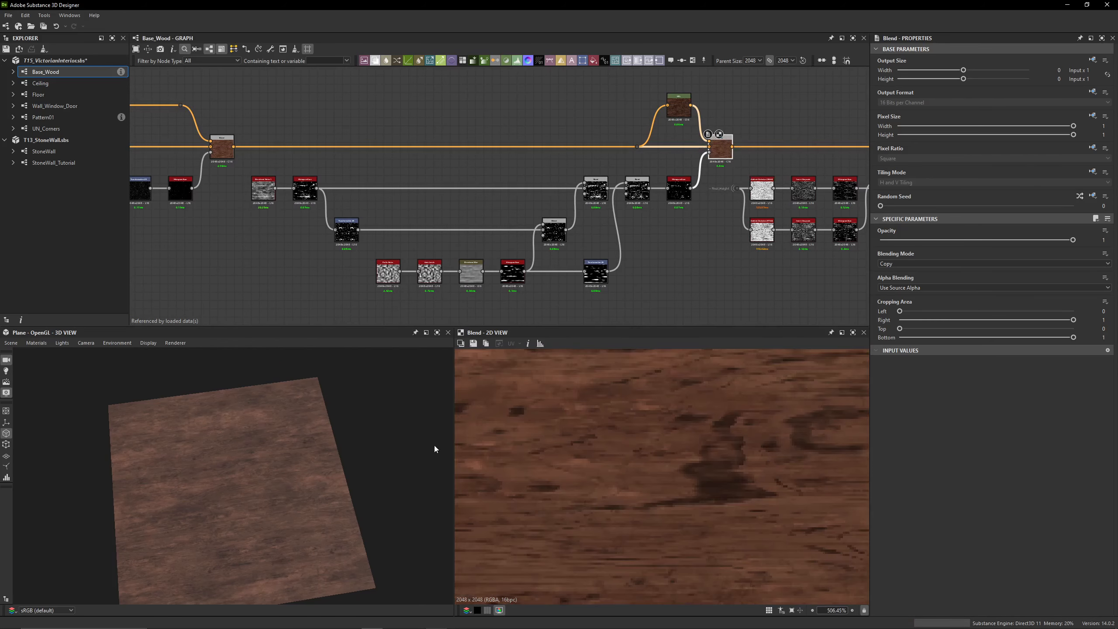
scroll(234, 484, up, 5)
scroll(709, 527, down, 10)
Preview the eleventh Blend's Histogram Scan mask, tracing it from Directional Noise 1 and its Histogram Scan to the Max (Lighten) Blend
double_click(679, 189)
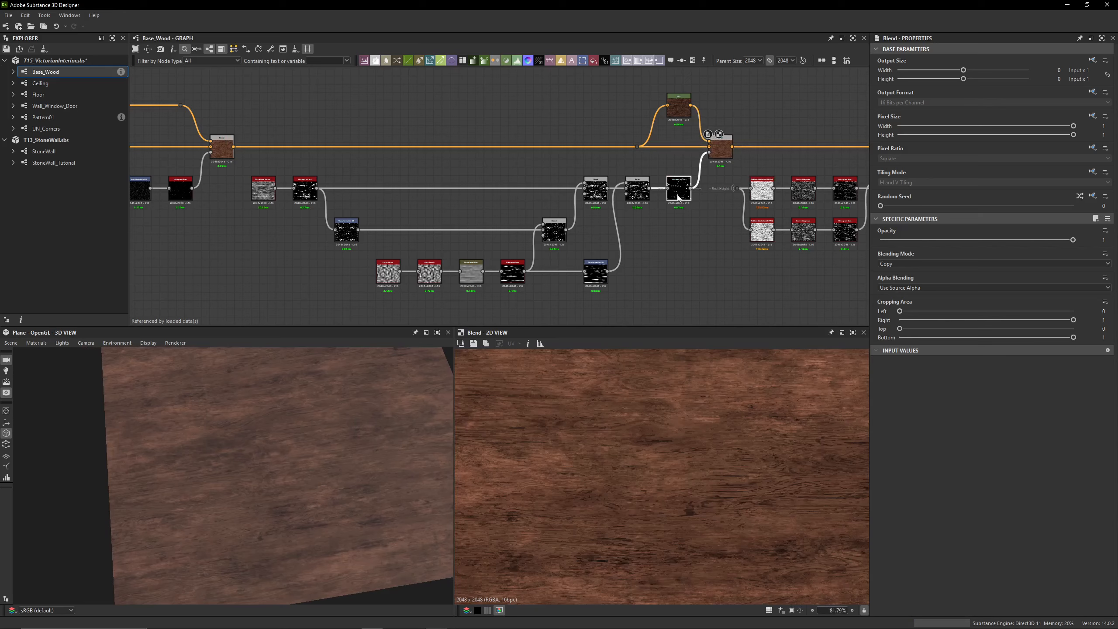
scroll(367, 237, up, 5)
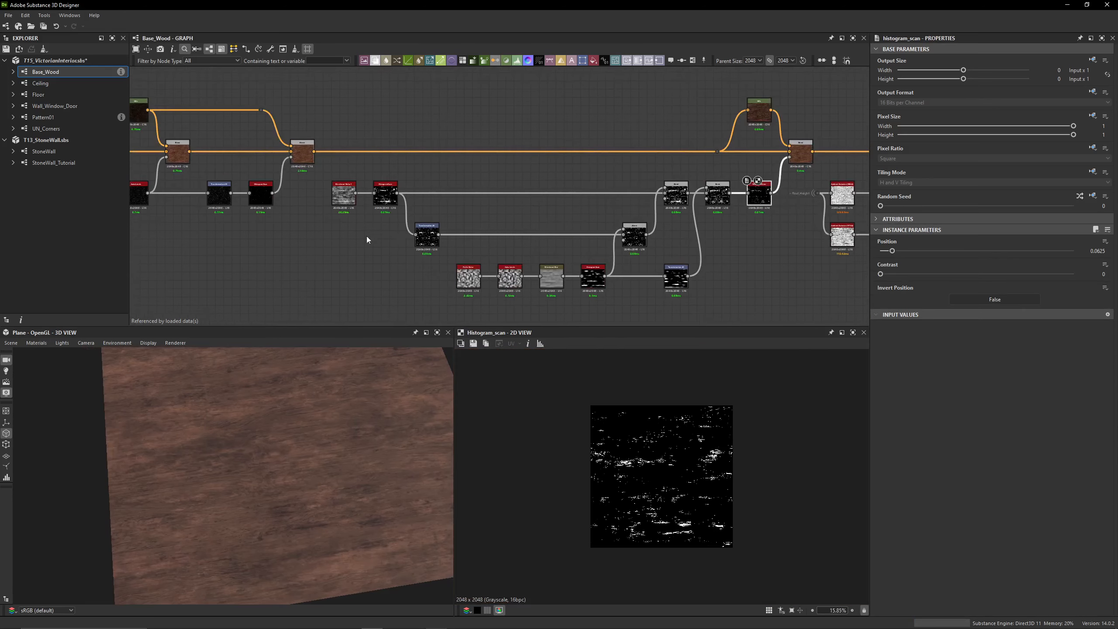
double_click(332, 158)
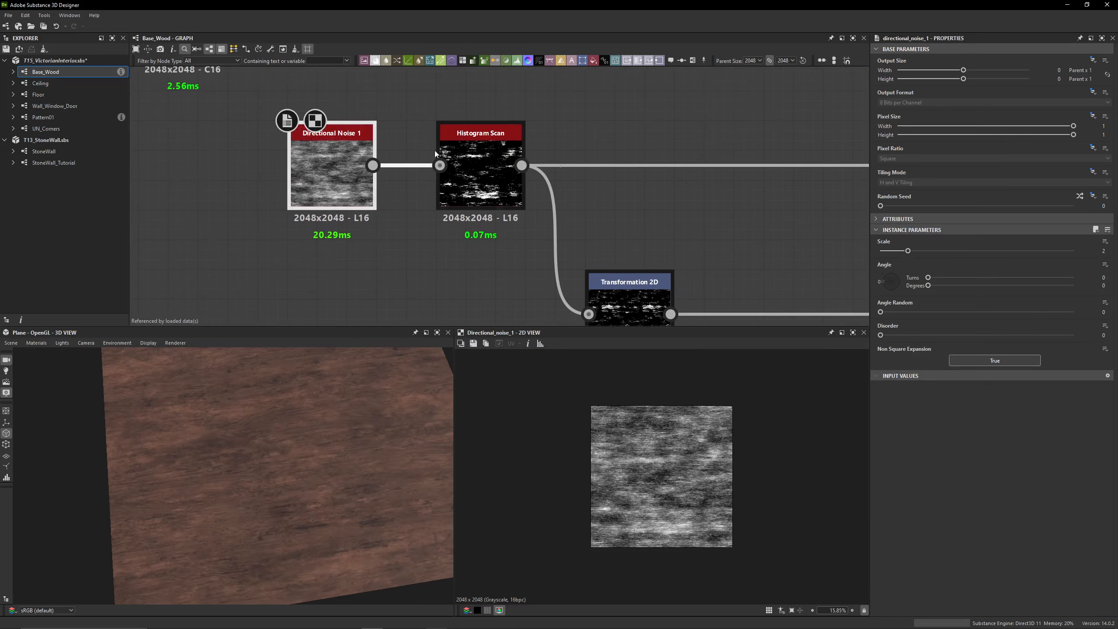
double_click(493, 171)
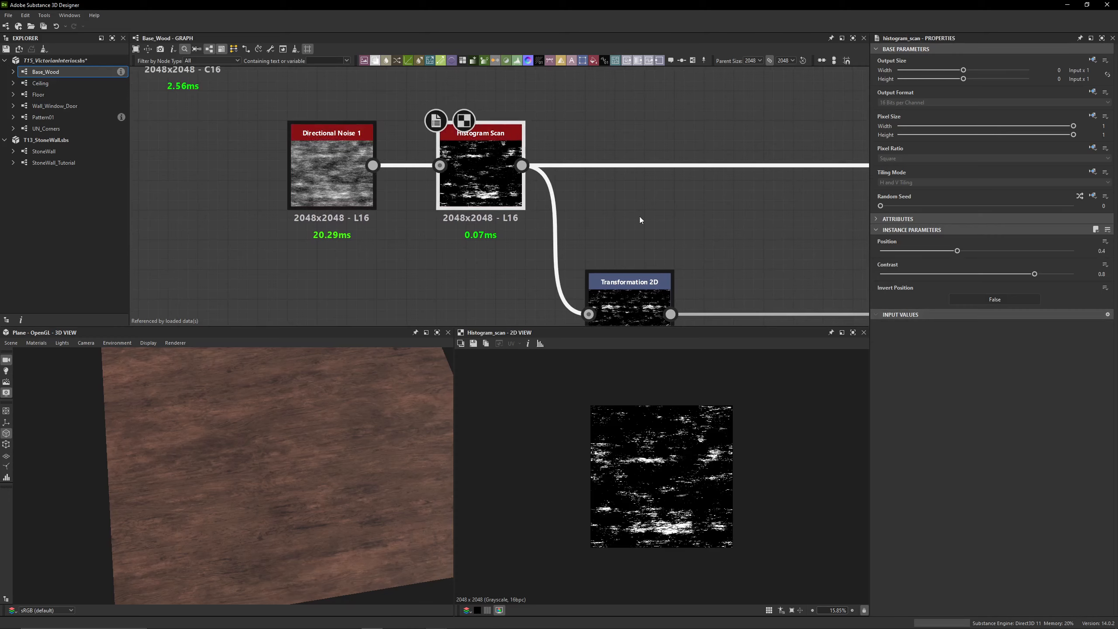
scroll(480, 198, down, 5)
double_click(690, 172)
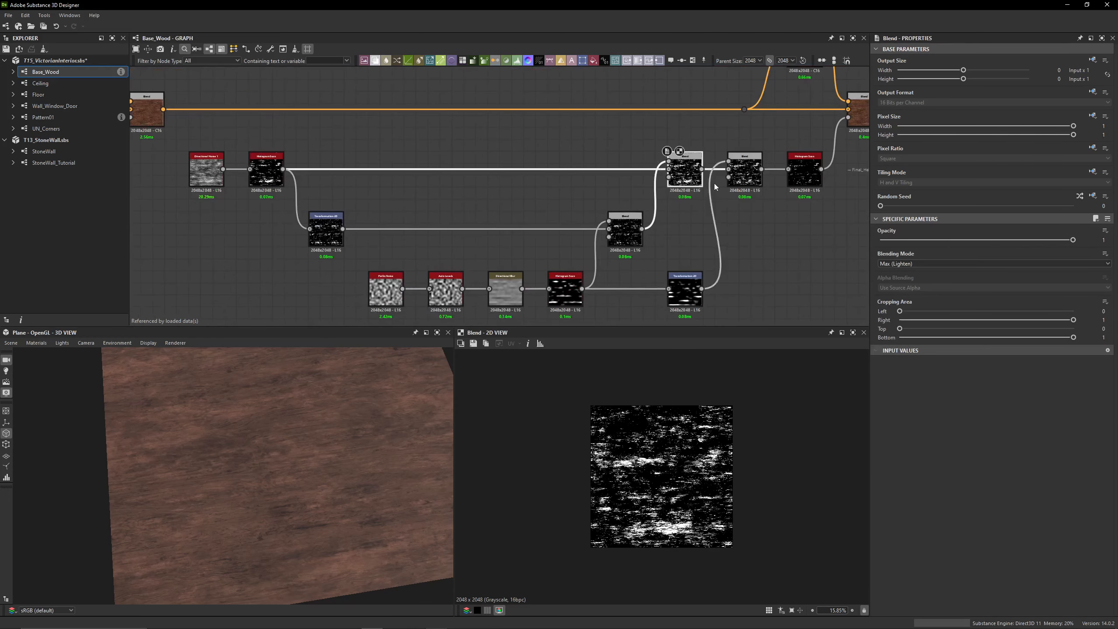
Show the matrix values of the Transformation 2D after the first Histogram Scan and set its Y offset to 0.19
scroll(282, 176, up, 3)
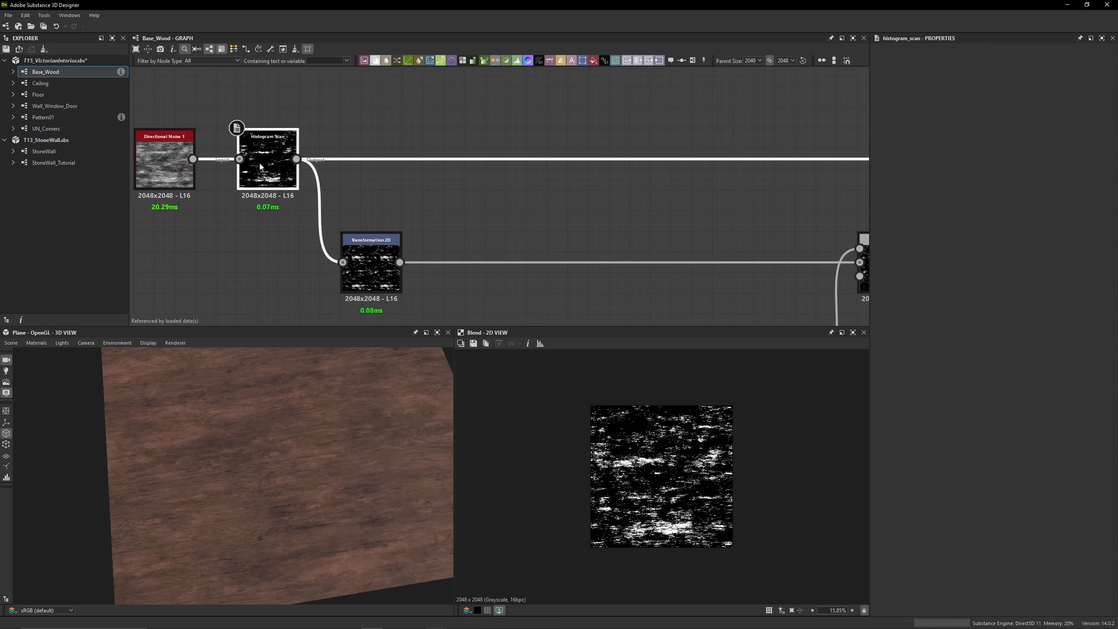
double_click(371, 267)
click(1088, 337)
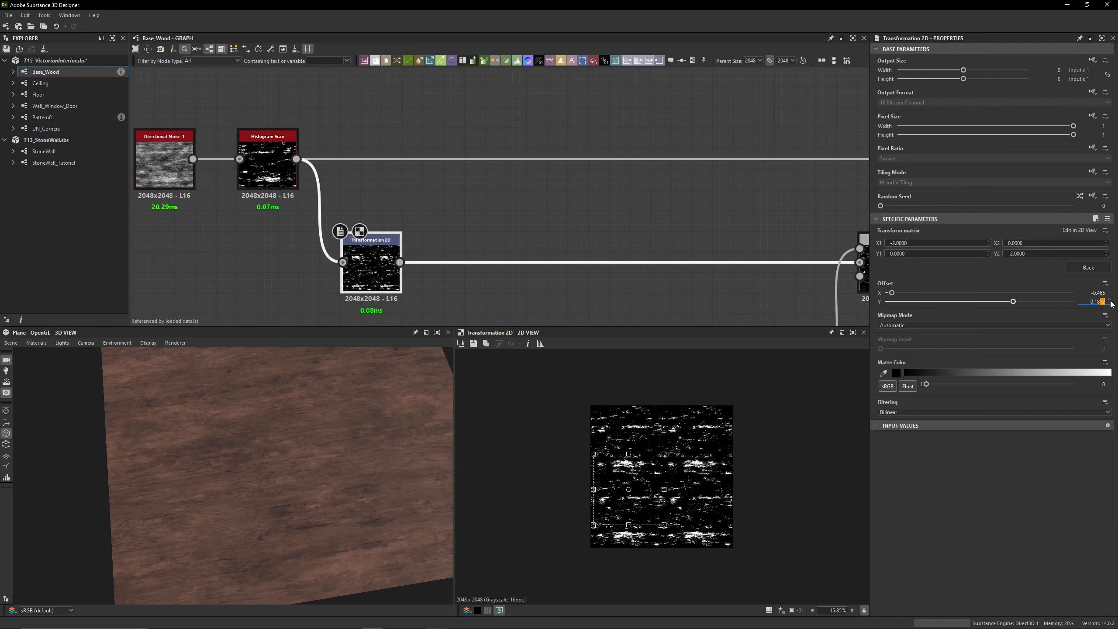
text(9)
key(Return)
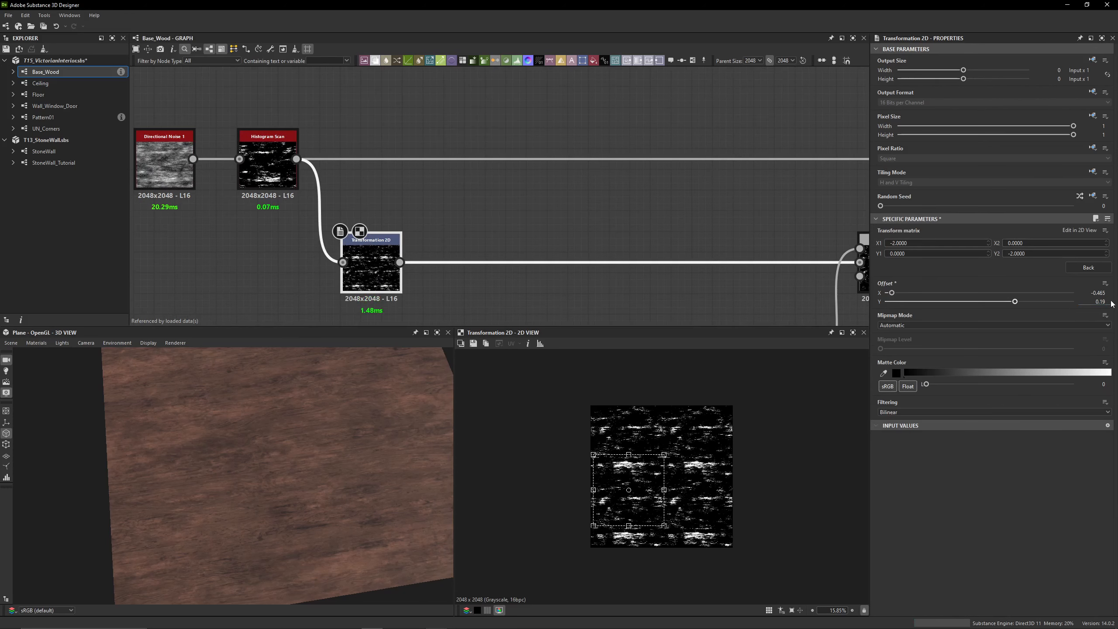
Preview the first Subtract Blend and the Perlin Noise, Auto Levels and Directional Blur nodes of the branch feeding it
scroll(603, 233, down, 3)
click(628, 205)
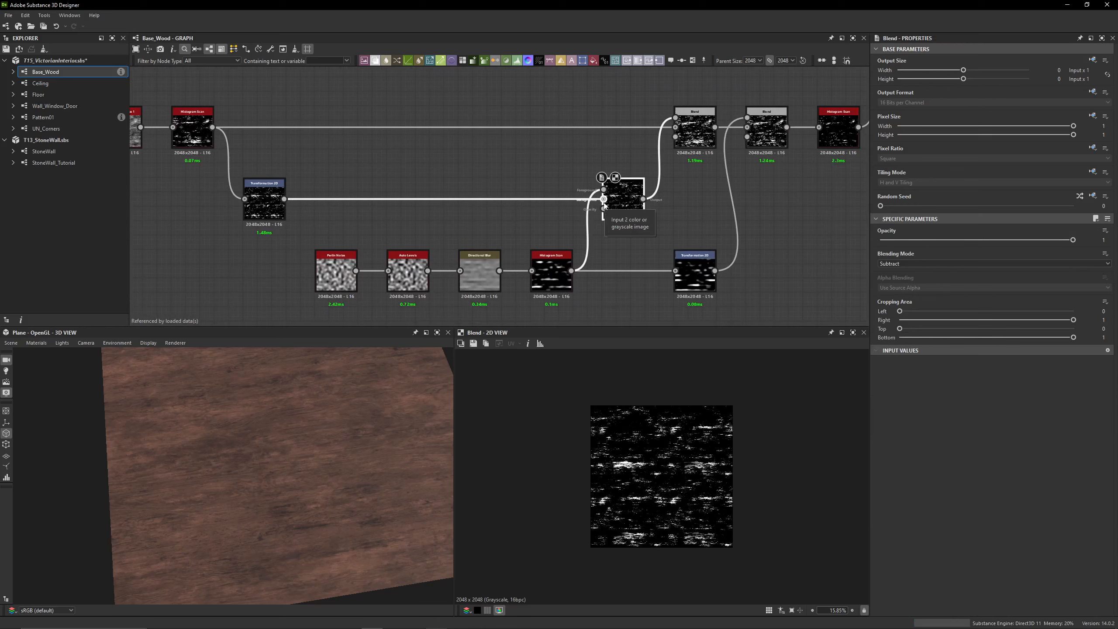
double_click(342, 279)
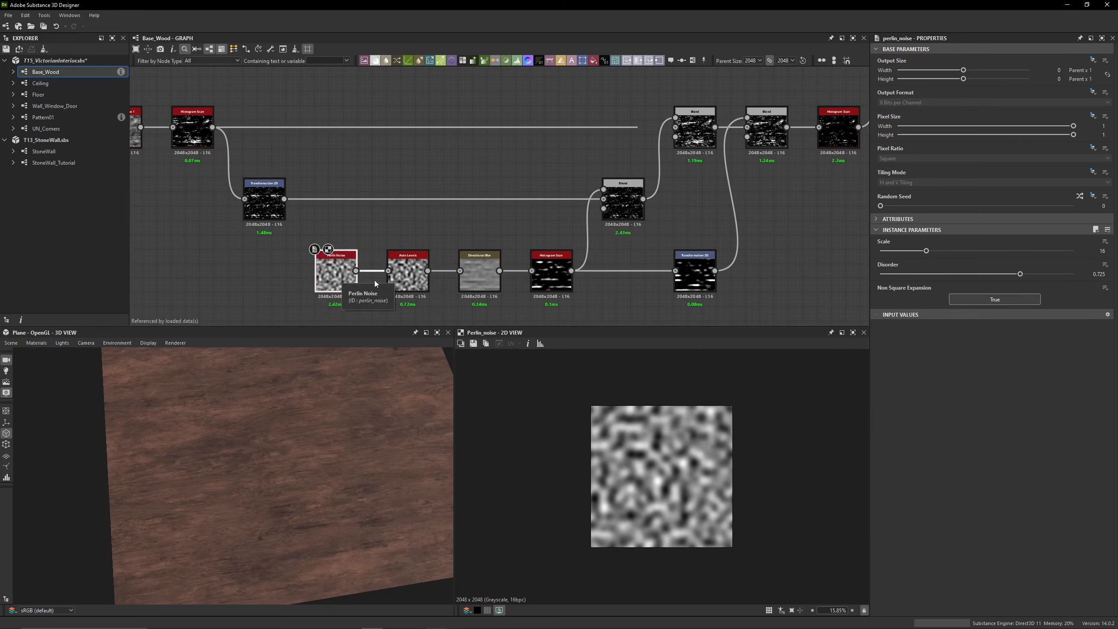
double_click(399, 282)
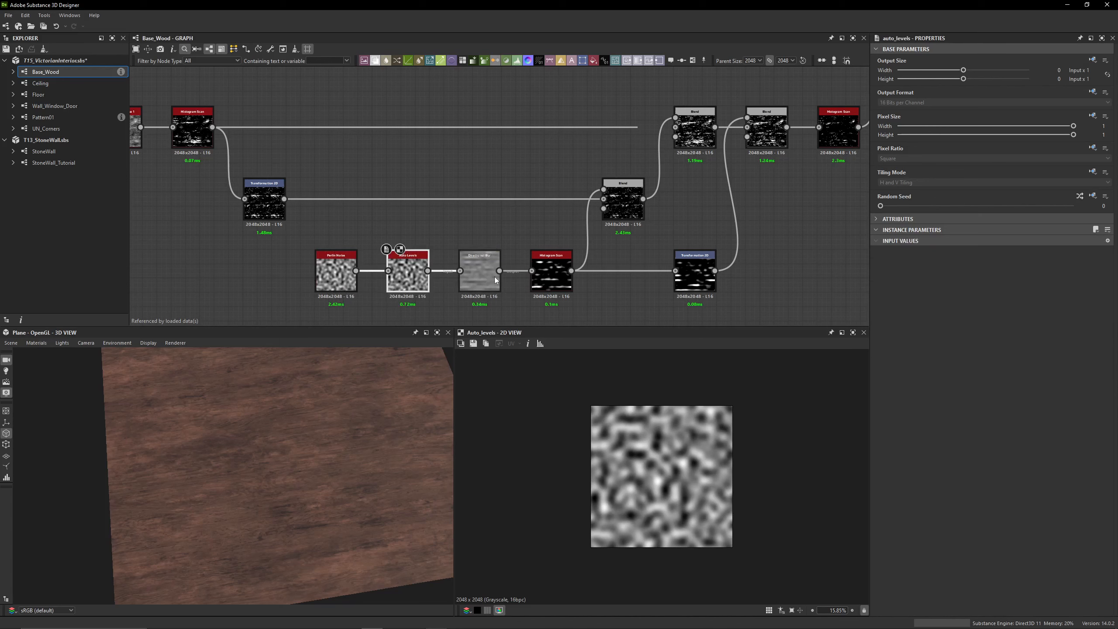
double_click(476, 275)
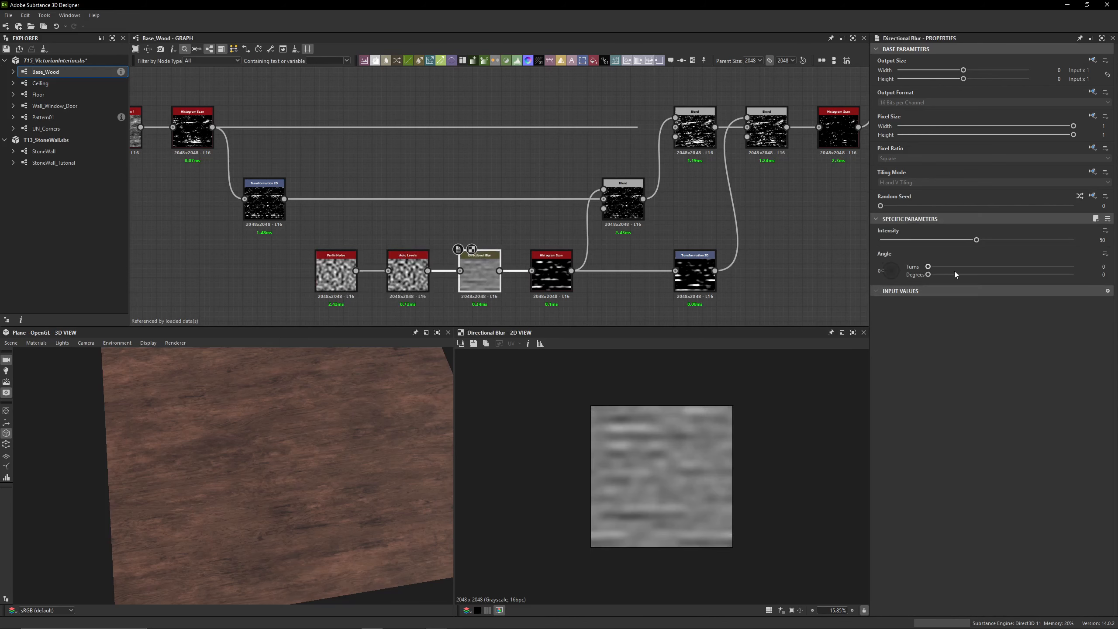
Preview the Histogram Scan after the Directional Blur and set its contrast to 0.9
double_click(563, 292)
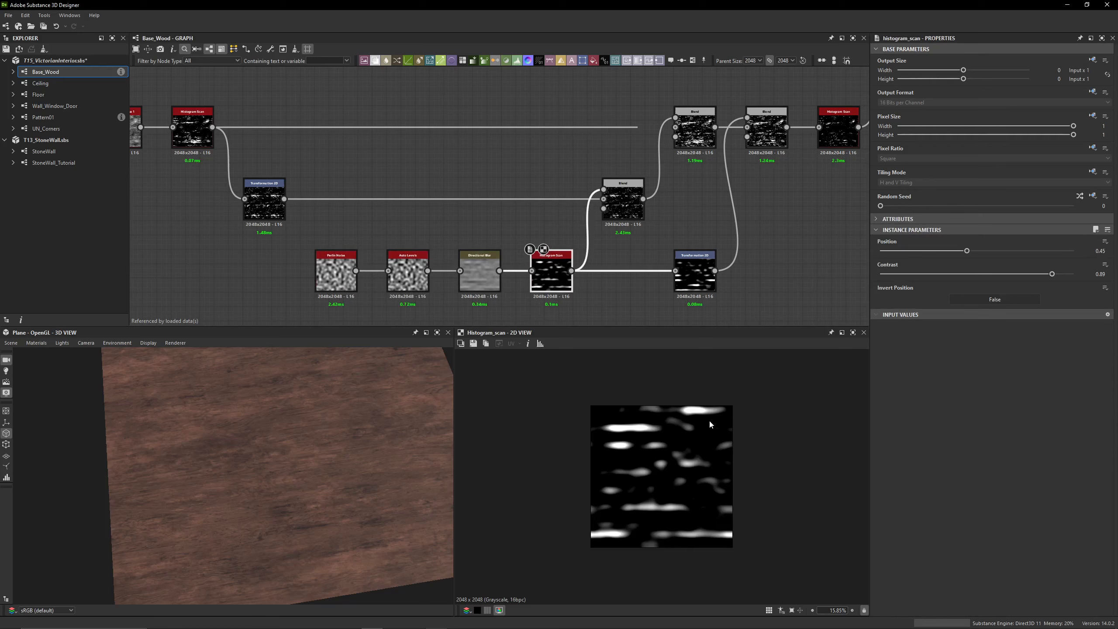
click(1096, 274)
text(0.9)
key(Return)
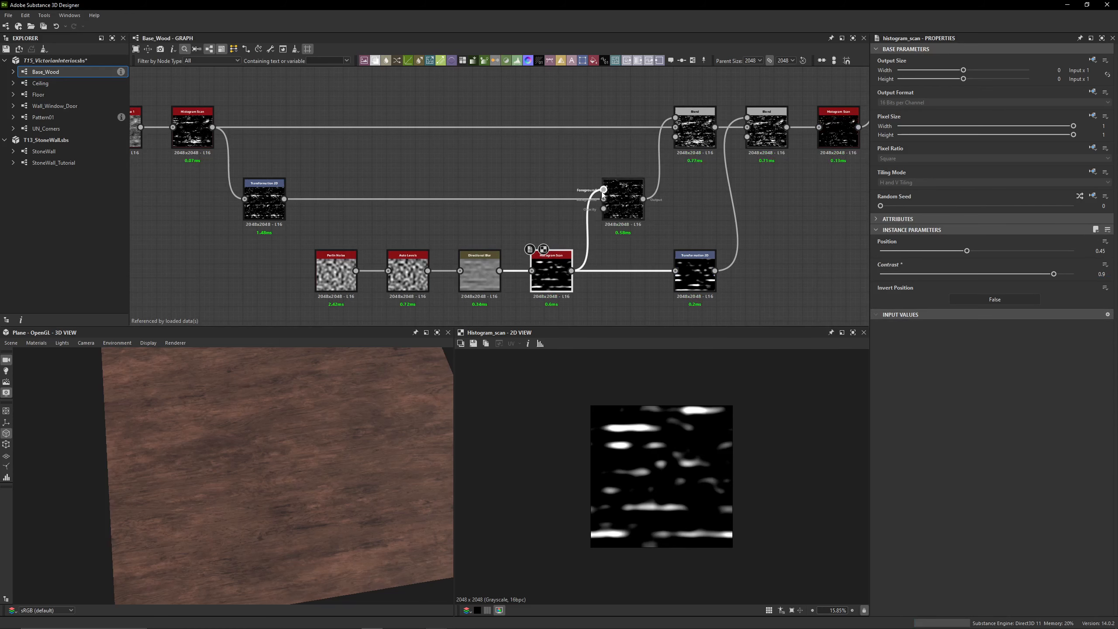
Compare the first Subtract Blend with its Histogram Scan input, and check the mask with the Blend switched off
double_click(623, 200)
double_click(551, 271)
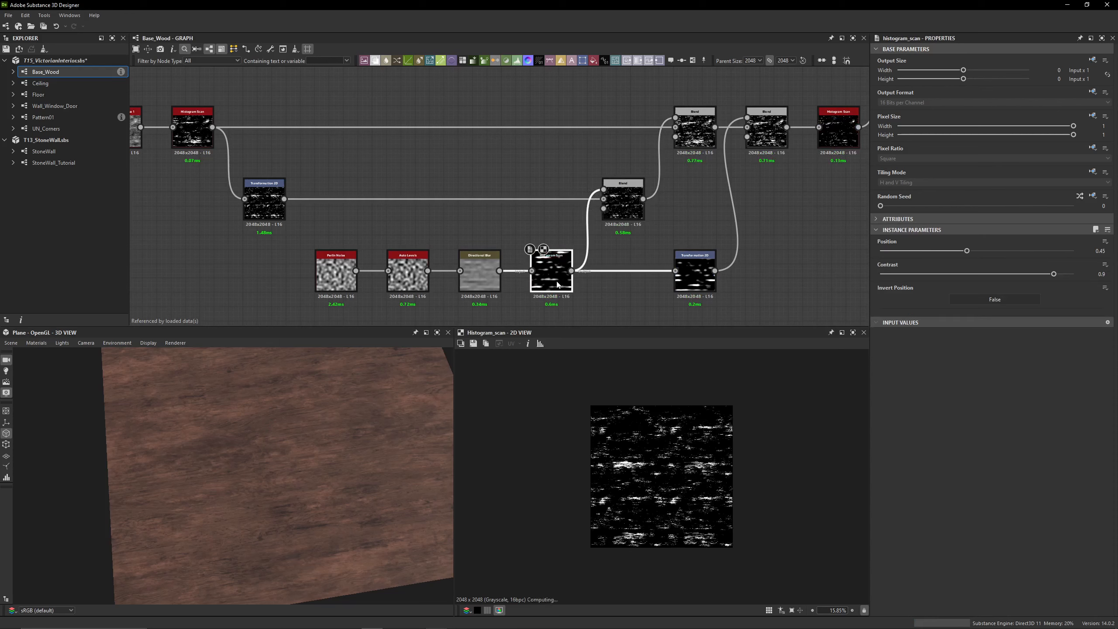
double_click(632, 218)
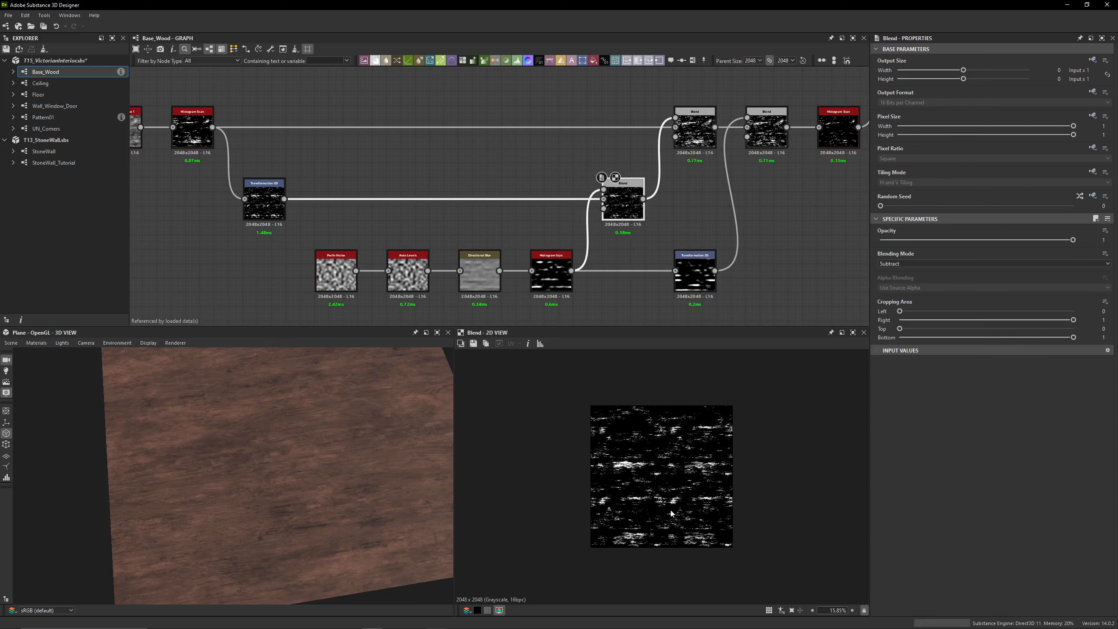
key(shift+d)
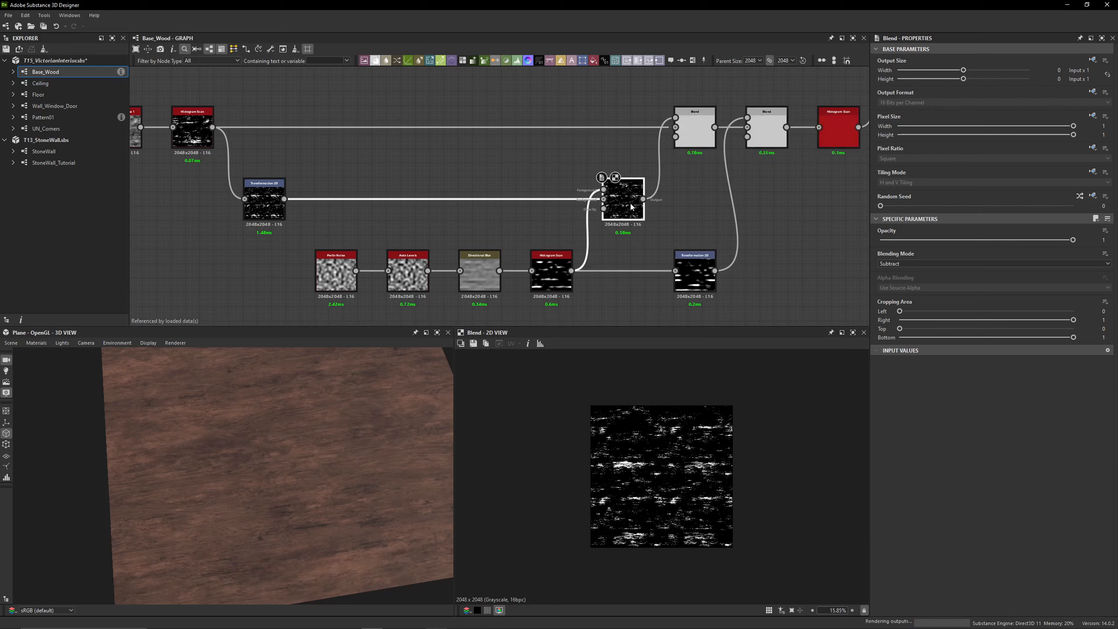
Compare the Max (Lighten) Blend with its inputs and with the node off, and preview the Subtract Blend that follows it
middle_drag(632, 207, 489, 229)
double_click(551, 152)
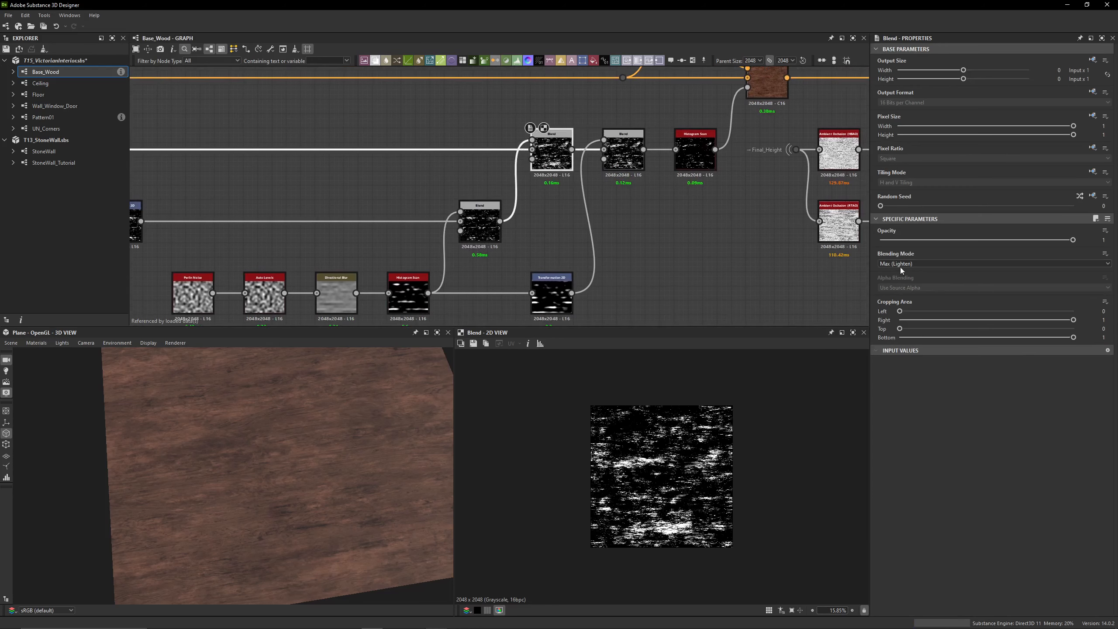
double_click(532, 150)
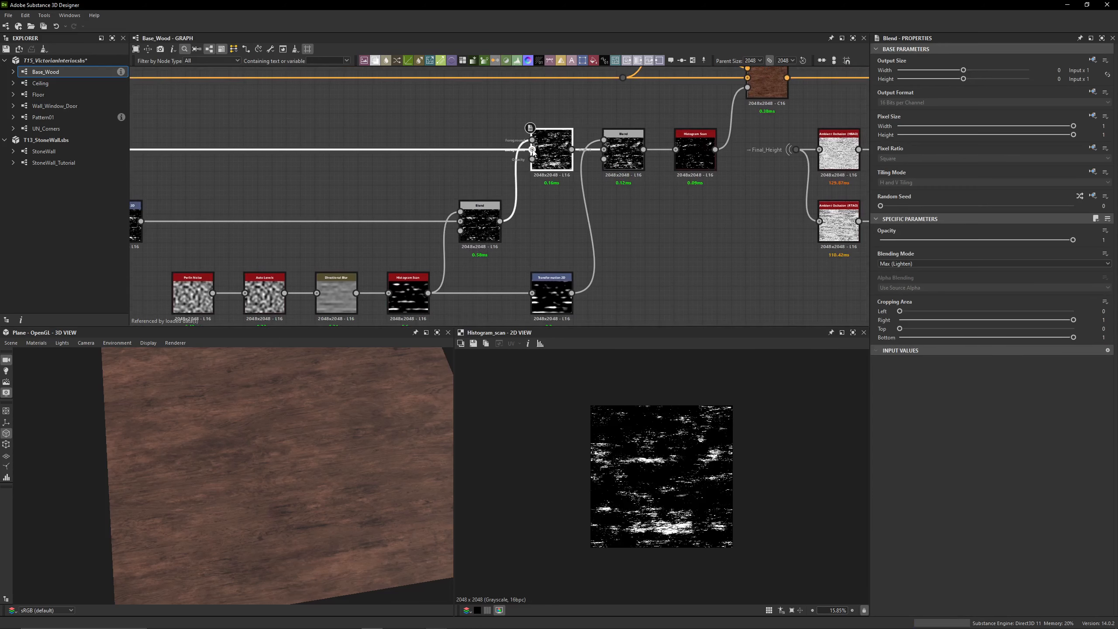
double_click(533, 141)
double_click(547, 152)
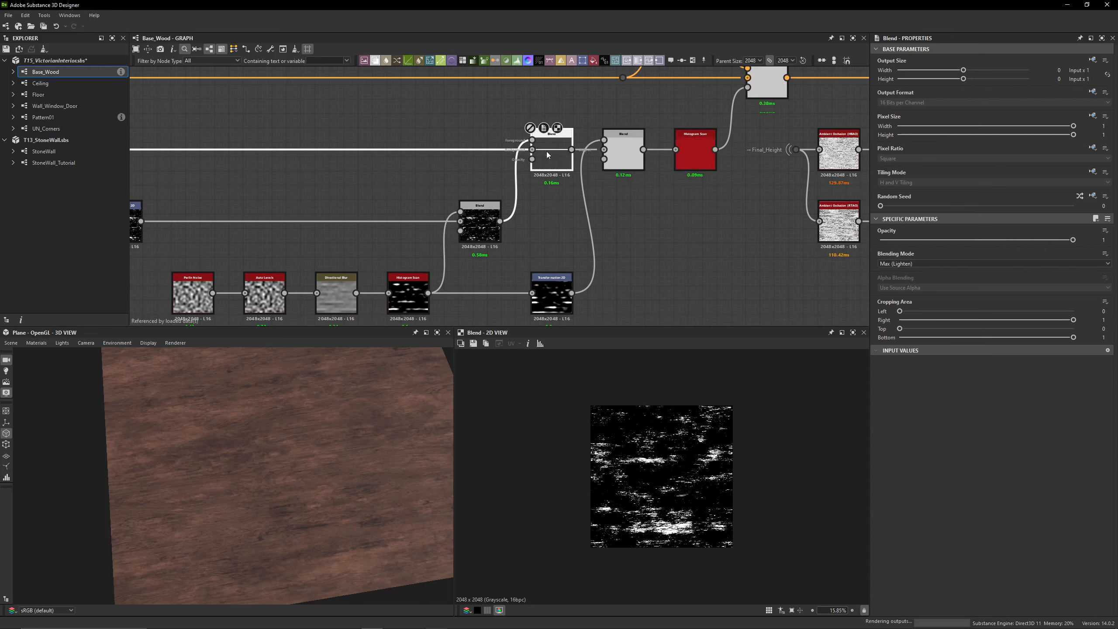
click(612, 165)
double_click(612, 164)
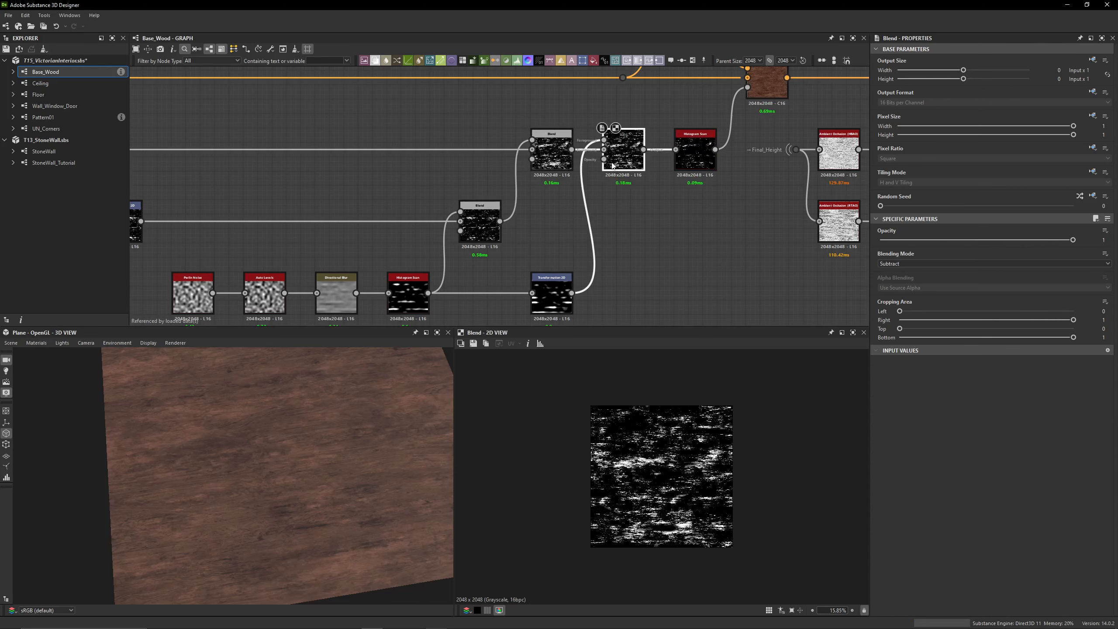
Trace the Subtract Blend's inputs back to the Transformation 2D node and round its X and Y offset values
double_click(550, 154)
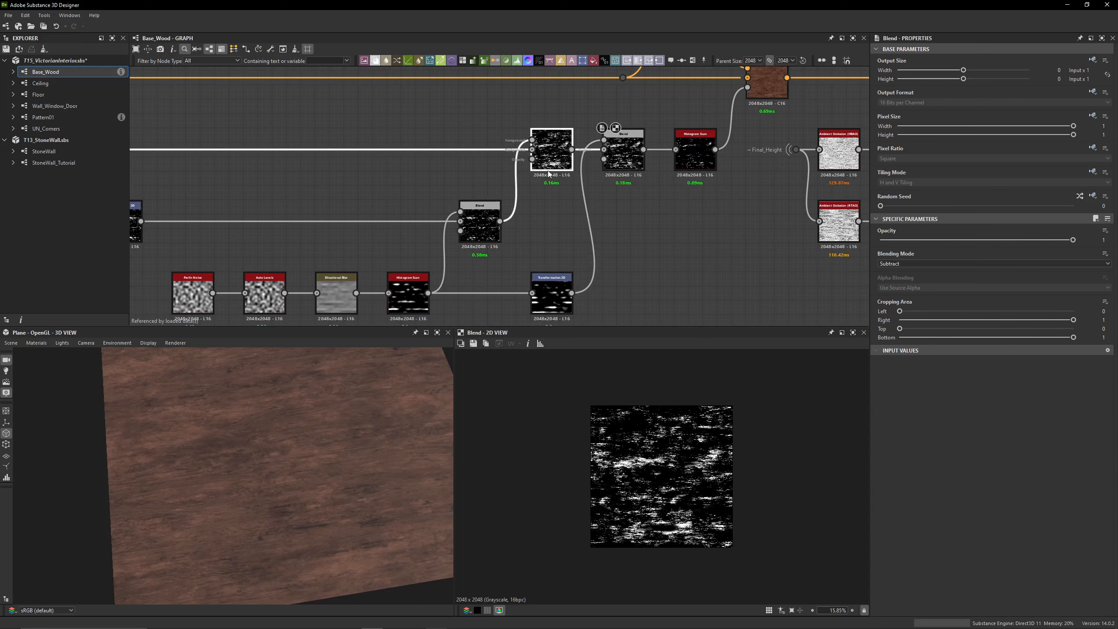
double_click(403, 305)
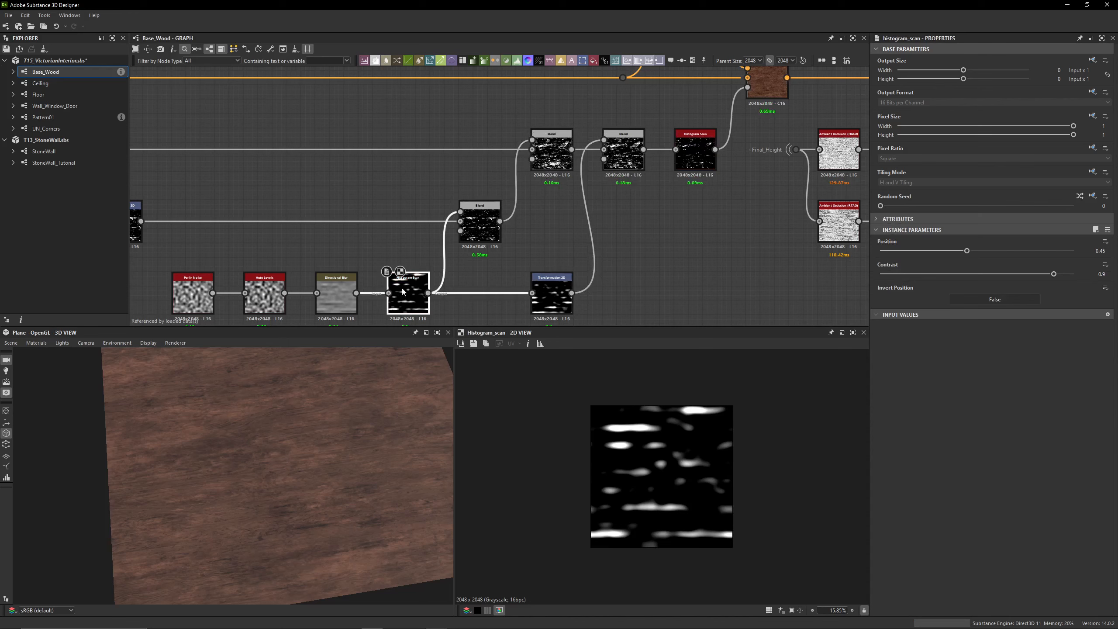
double_click(551, 296)
click(1081, 338)
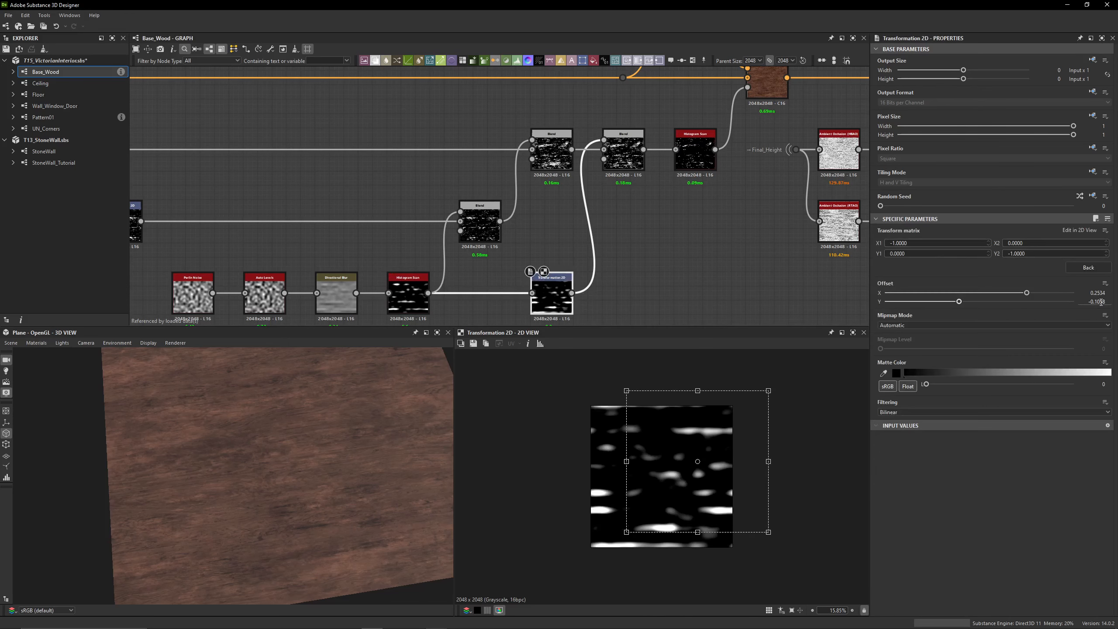
key(Return)
drag(1100, 294, 1114, 297)
key(Return)
Preview the Subtract Blend fed by the Transformation 2D node and the Histogram Scan that follows it
click(623, 152)
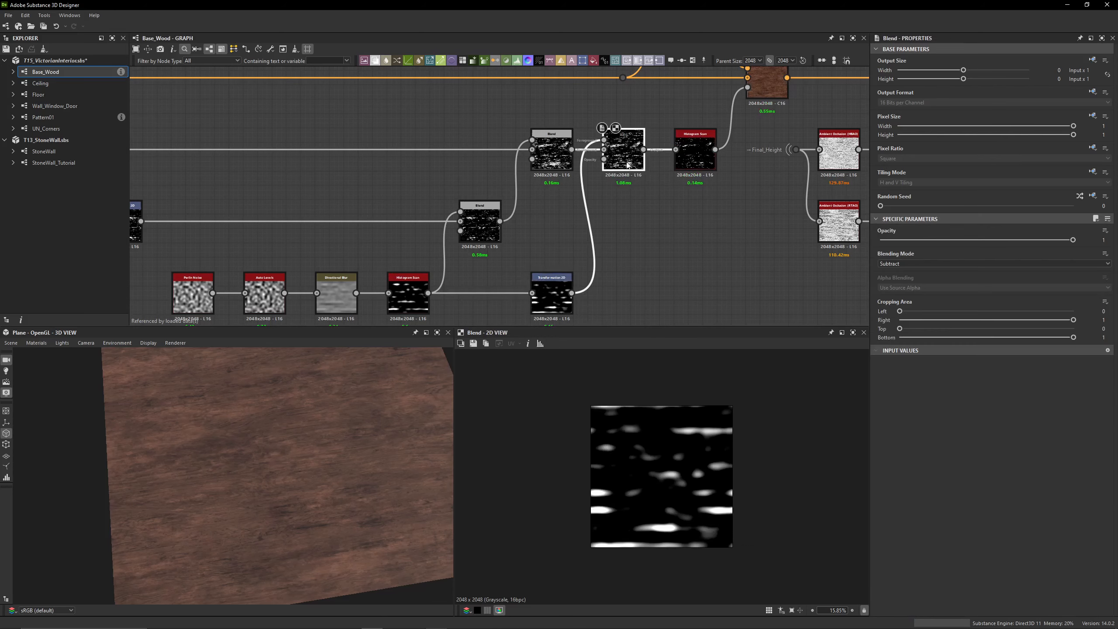
click(695, 152)
scroll(567, 445, up, 4)
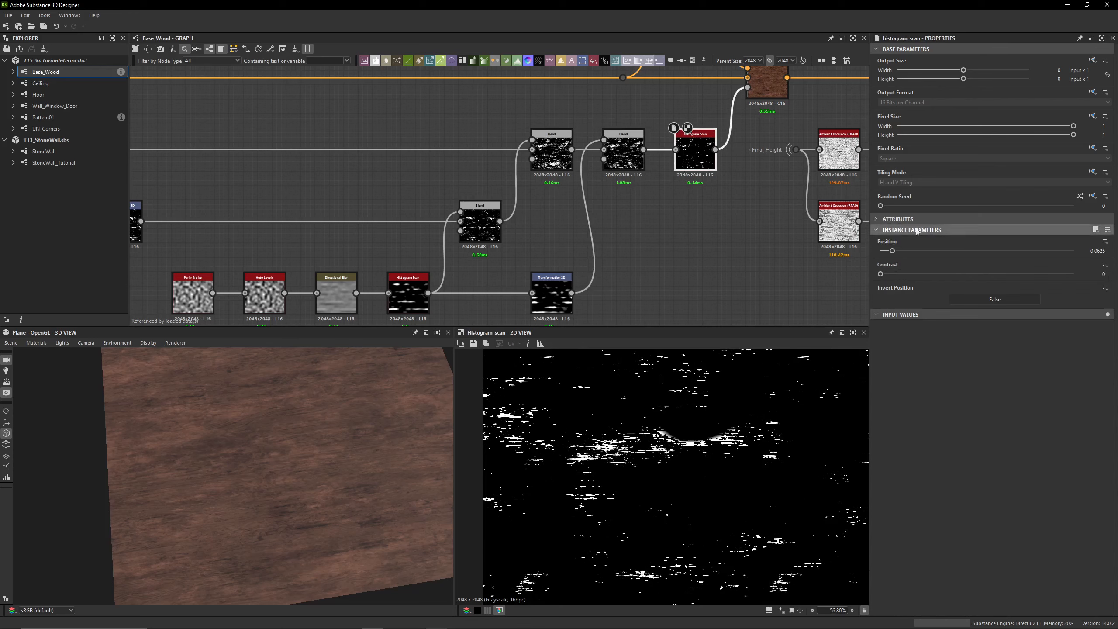
scroll(630, 232, down, 2)
Compare the Copy Blend masked by that Histogram Scan with its HSL input, examining the color up close
middle_drag(630, 232, 551, 243)
double_click(602, 190)
scroll(554, 237, up, 3)
middle_drag(538, 116, 537, 164)
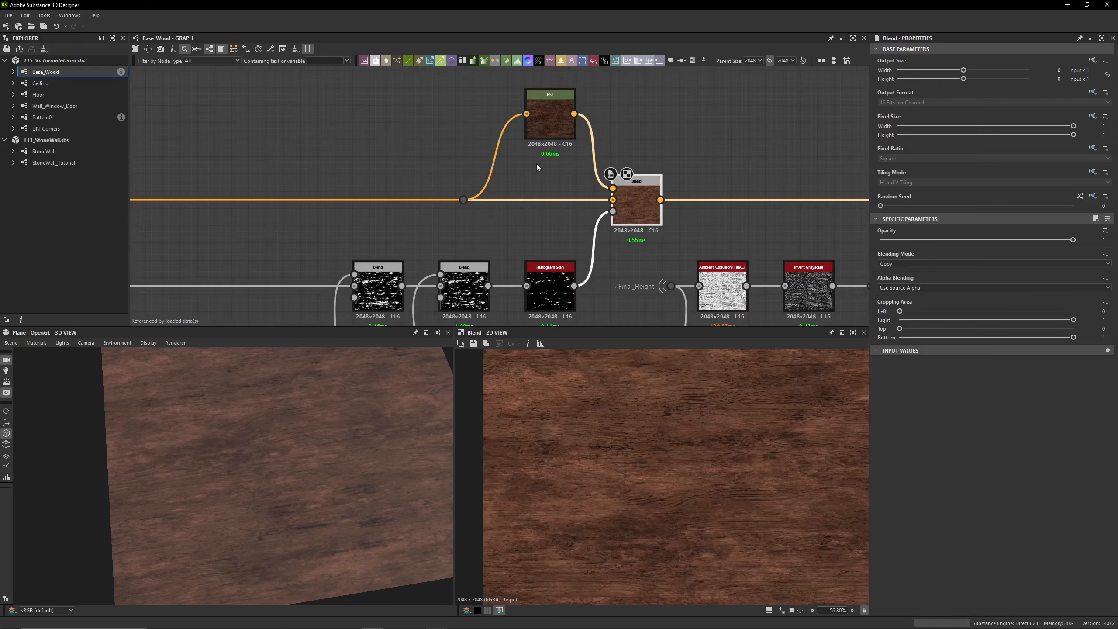
double_click(546, 124)
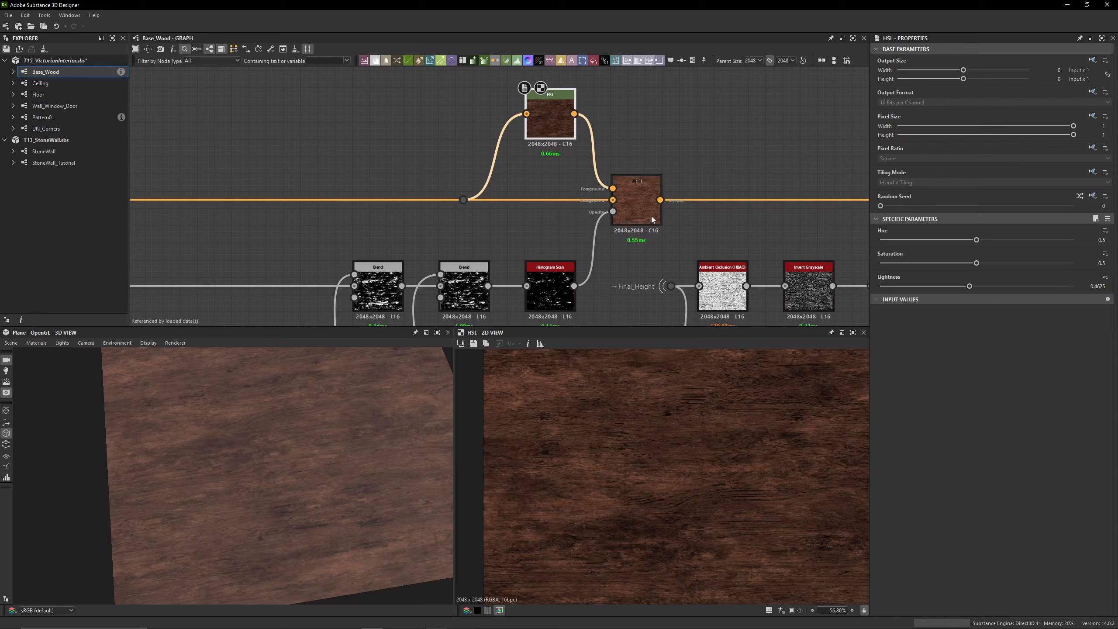
double_click(633, 213)
scroll(678, 423, up, 4)
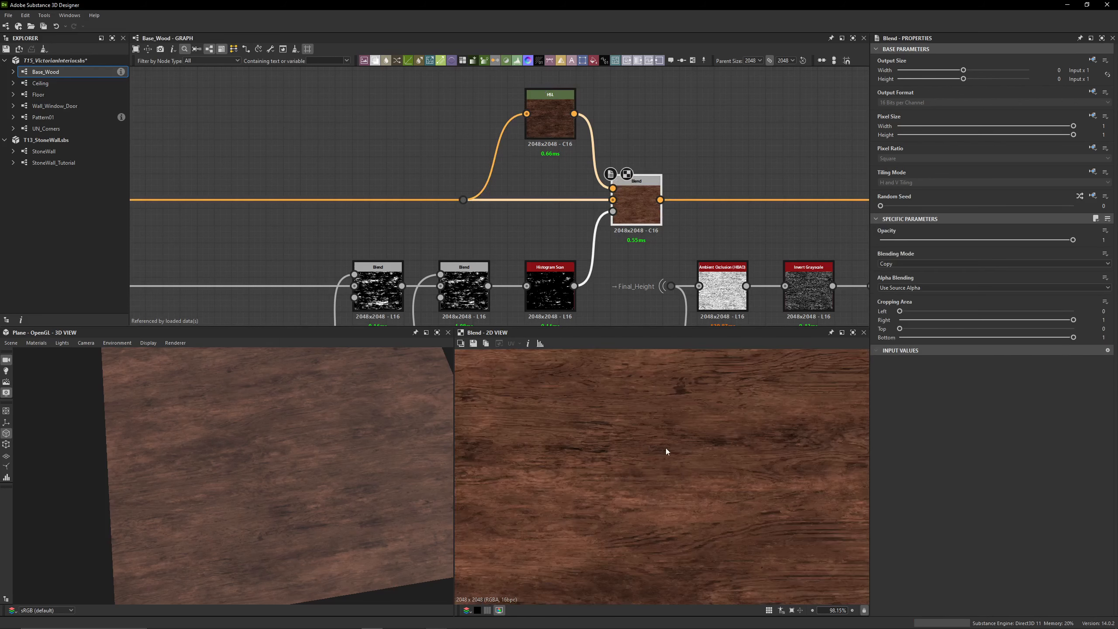
drag(256, 401, 306, 439)
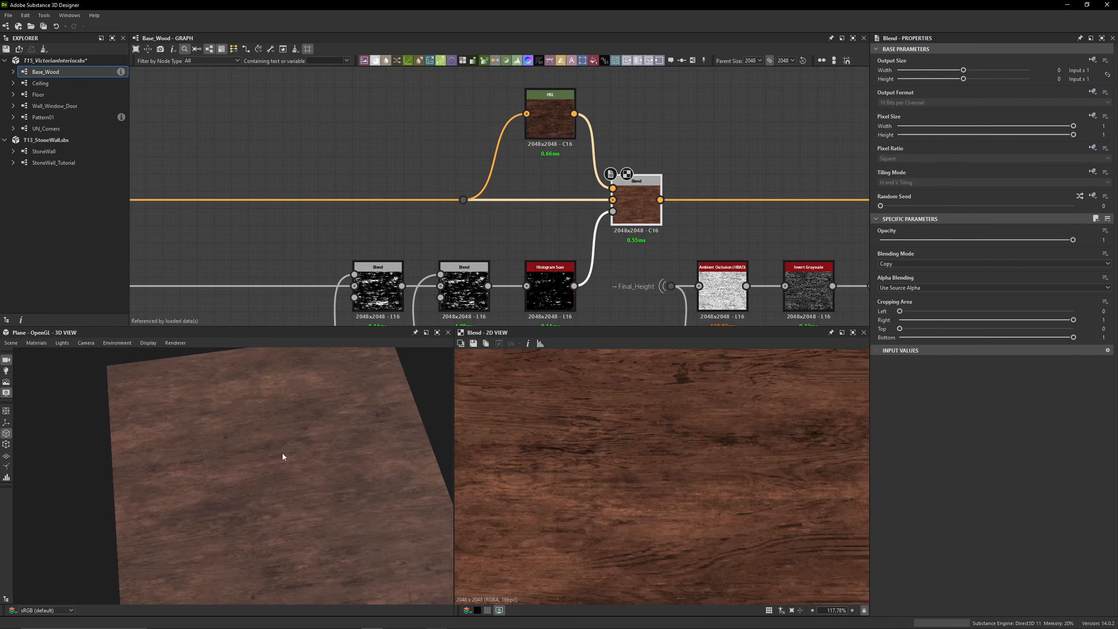
Enable the Copy Blend fed by the black Uniform Color, comparing the wood surface with it on and off
scroll(764, 187, down, 4)
middle_drag(764, 187, 525, 177)
scroll(551, 182, up, 1)
scroll(491, 180, down, 3)
scroll(656, 180, up, 4)
double_click(586, 190)
key(shift+d)
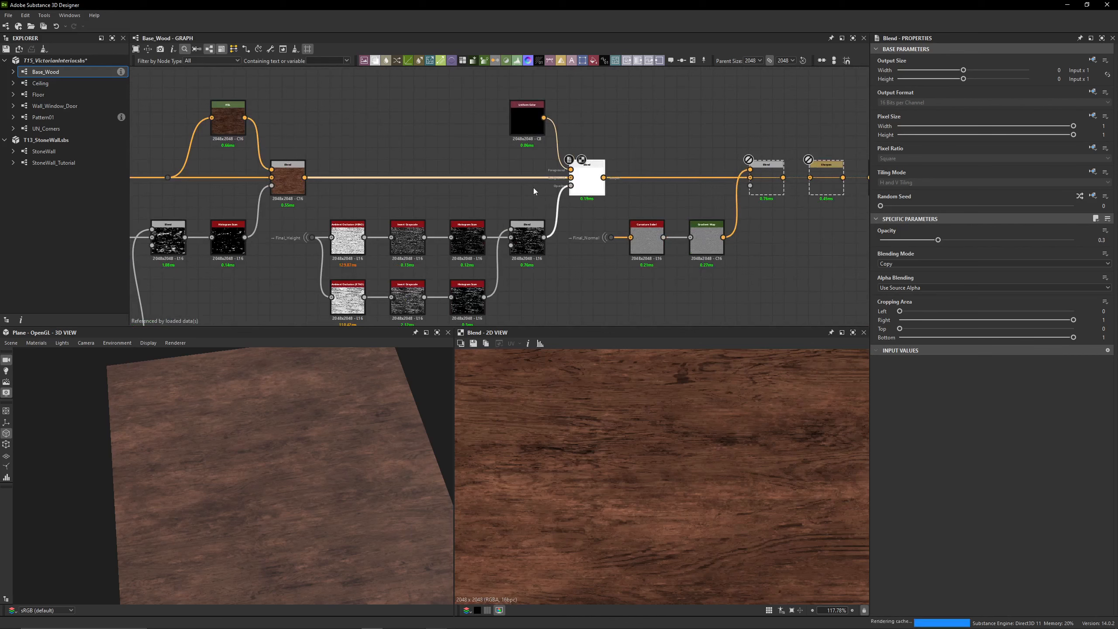
middle_drag(378, 191, 473, 173)
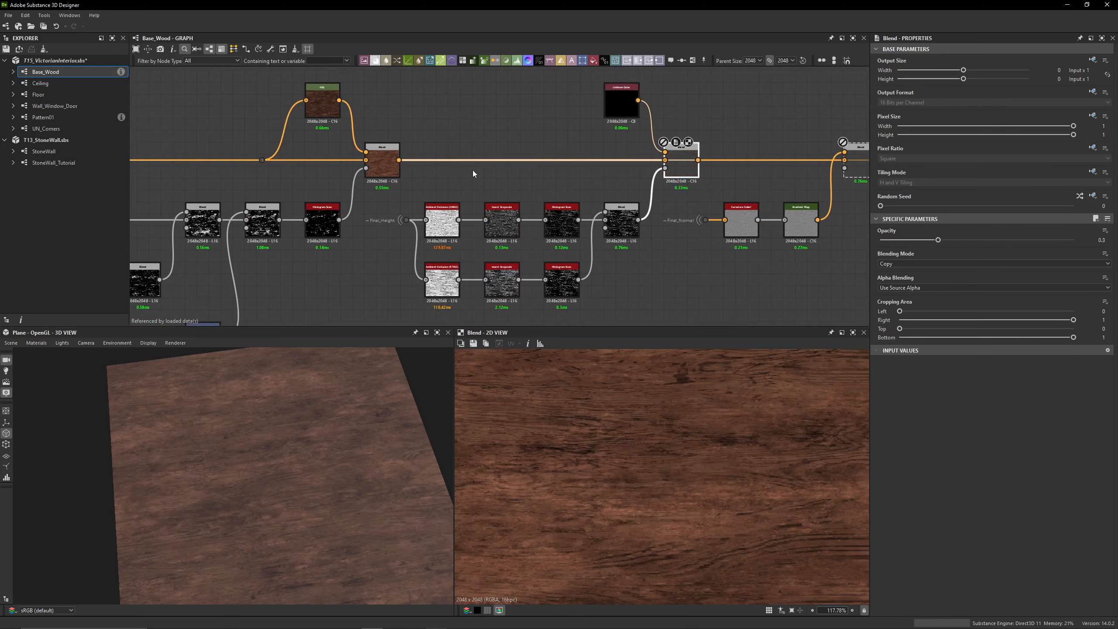
drag(344, 374, 343, 436)
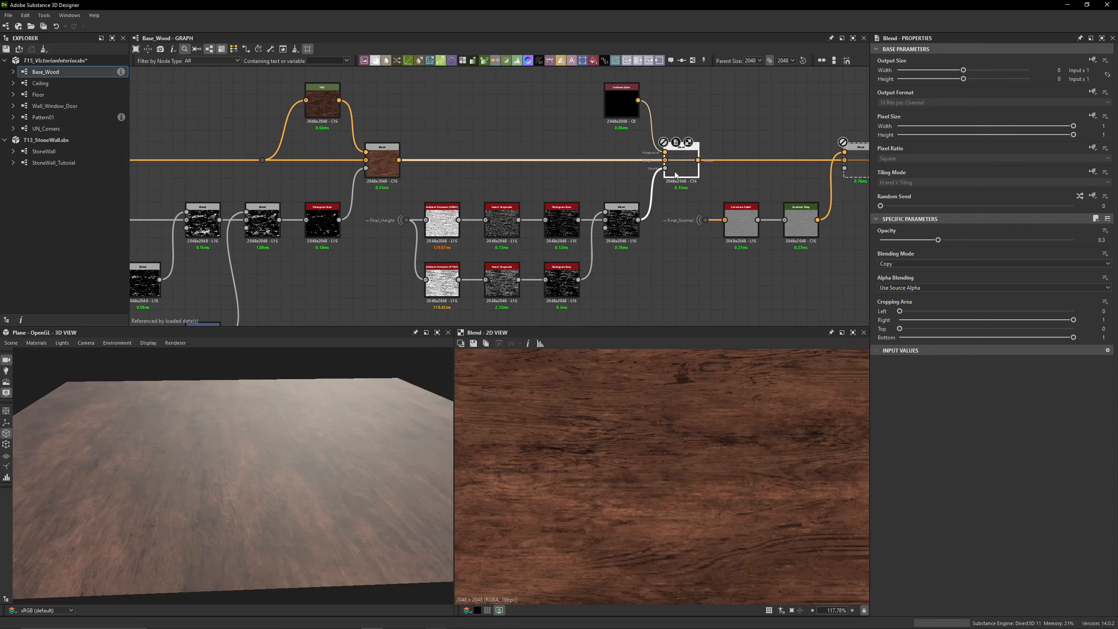
drag(344, 484, 243, 438)
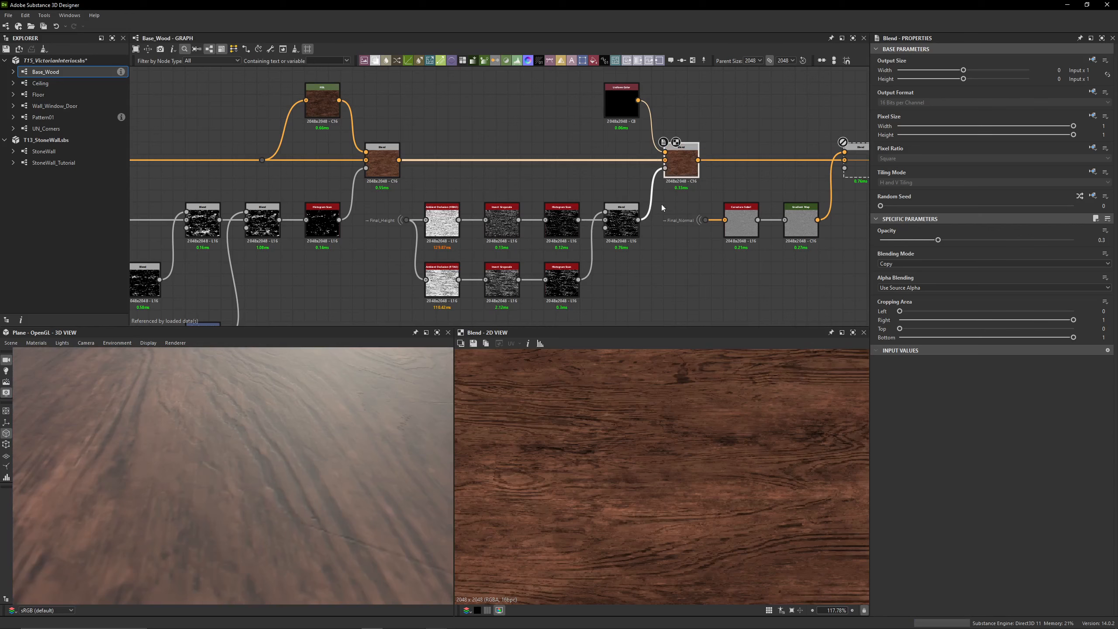
key(shift+d)
key(shift+d)
drag(336, 467, 229, 532)
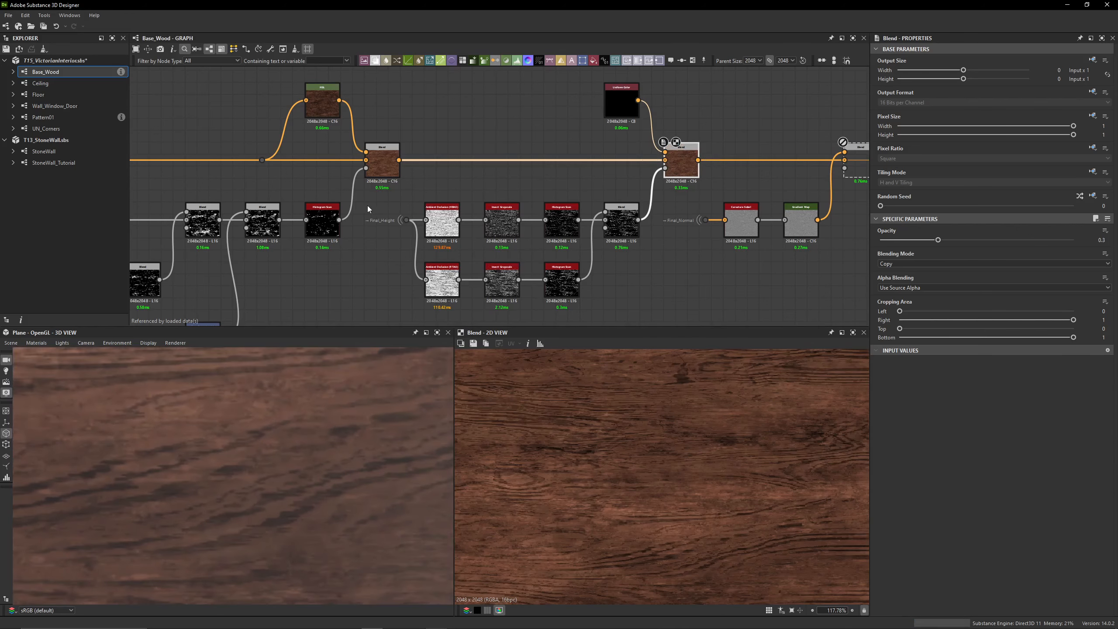
Preview the Ambient Occlusion (HBAO) and Ambient Occlusion (RTAO) nodes fed by Final_Height
scroll(369, 207, up, 3)
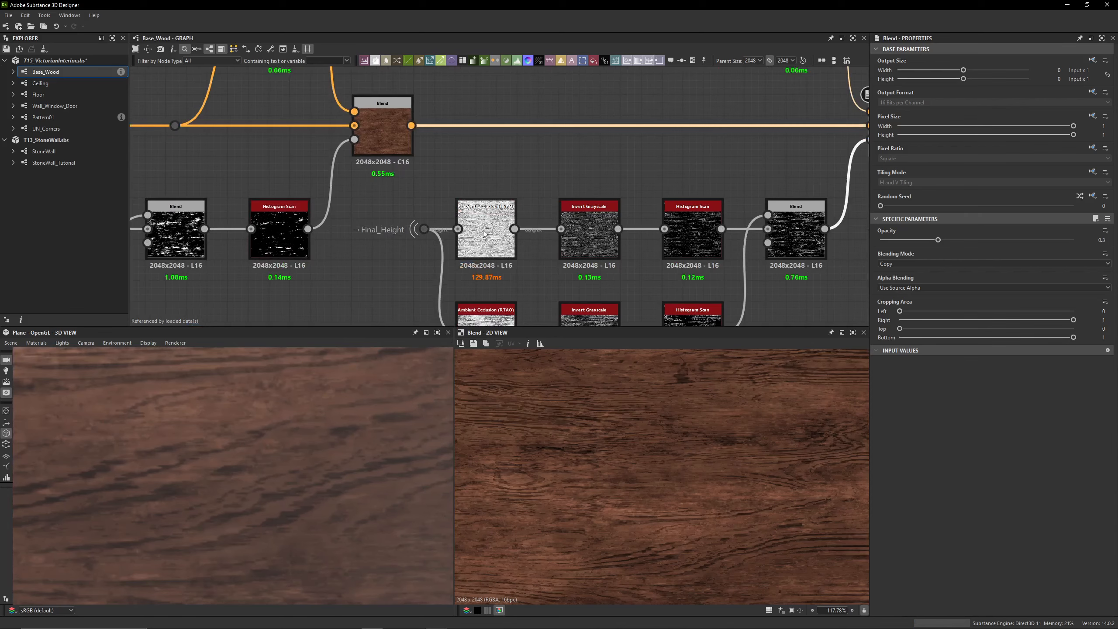
double_click(474, 215)
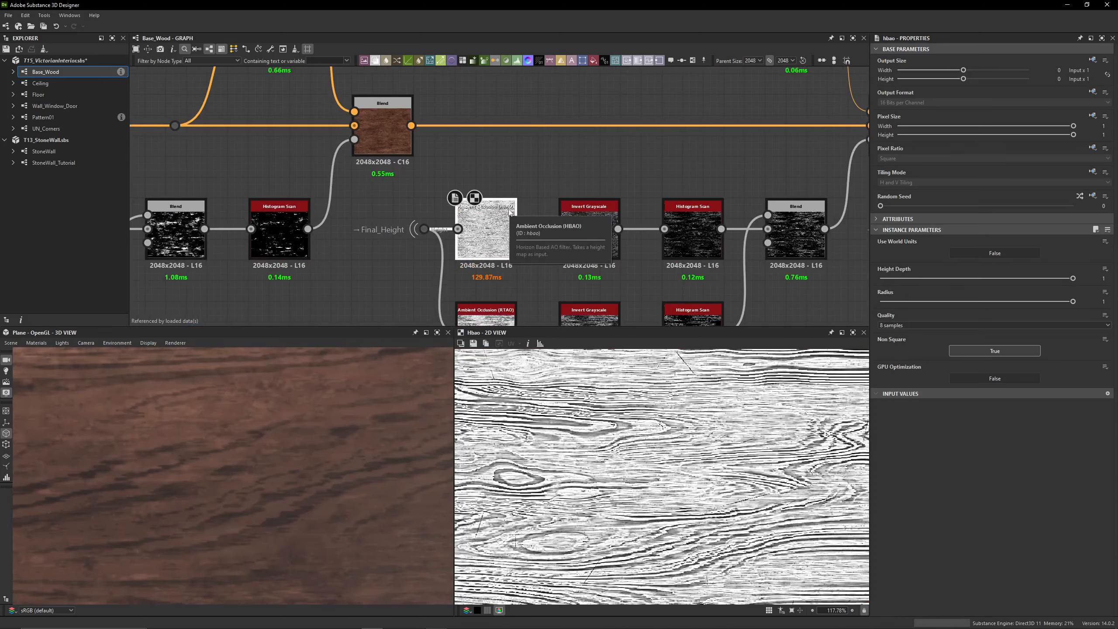
middle_drag(506, 213, 485, 116)
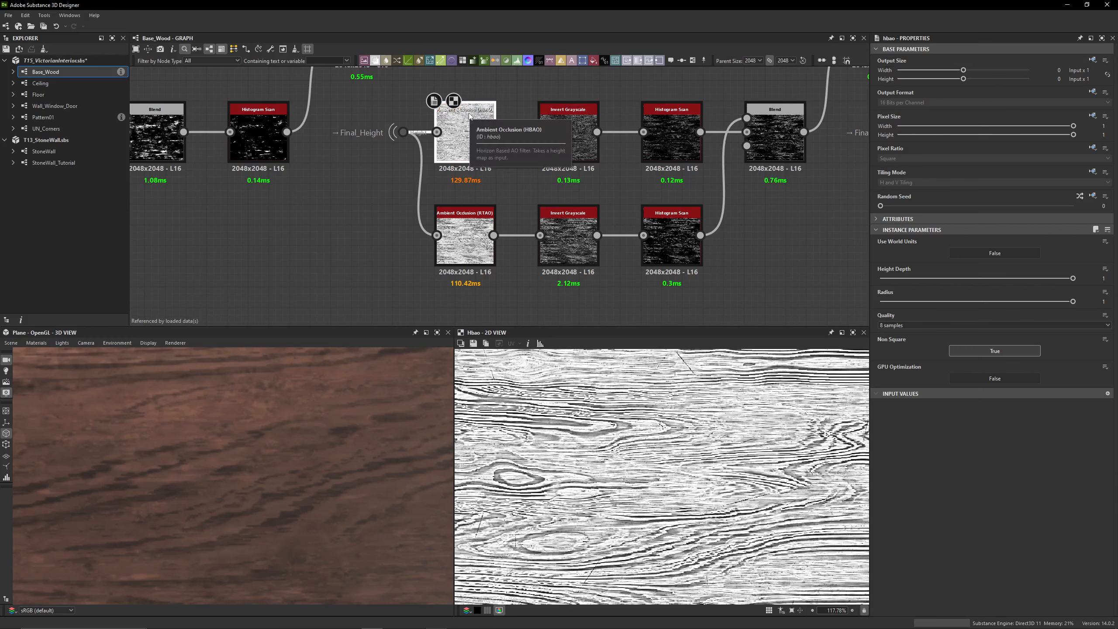
click(471, 236)
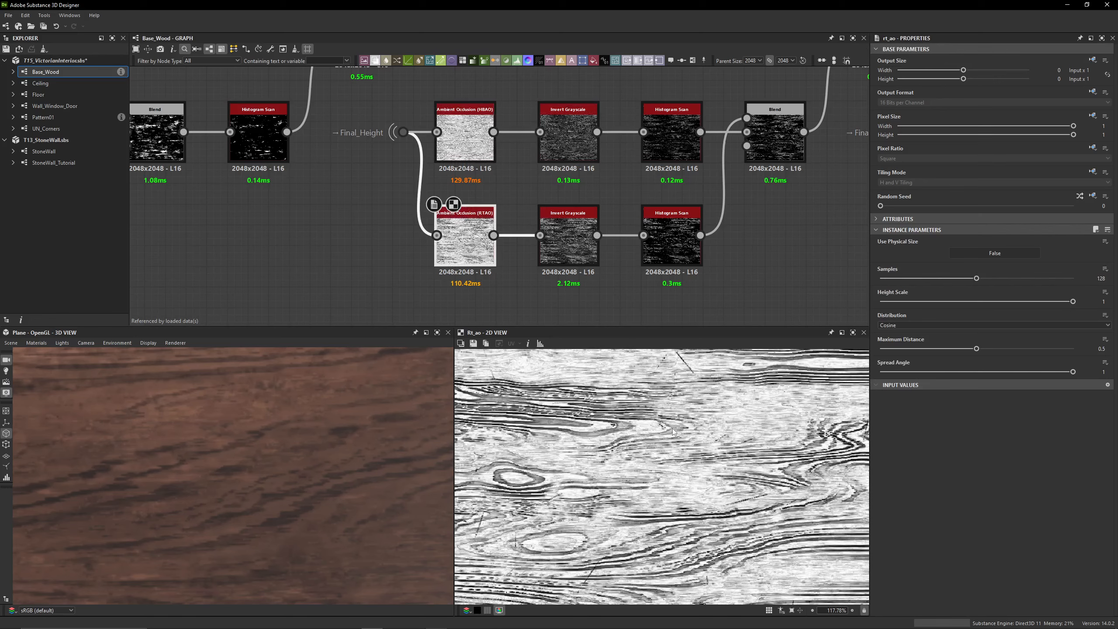
scroll(496, 374, up, 4)
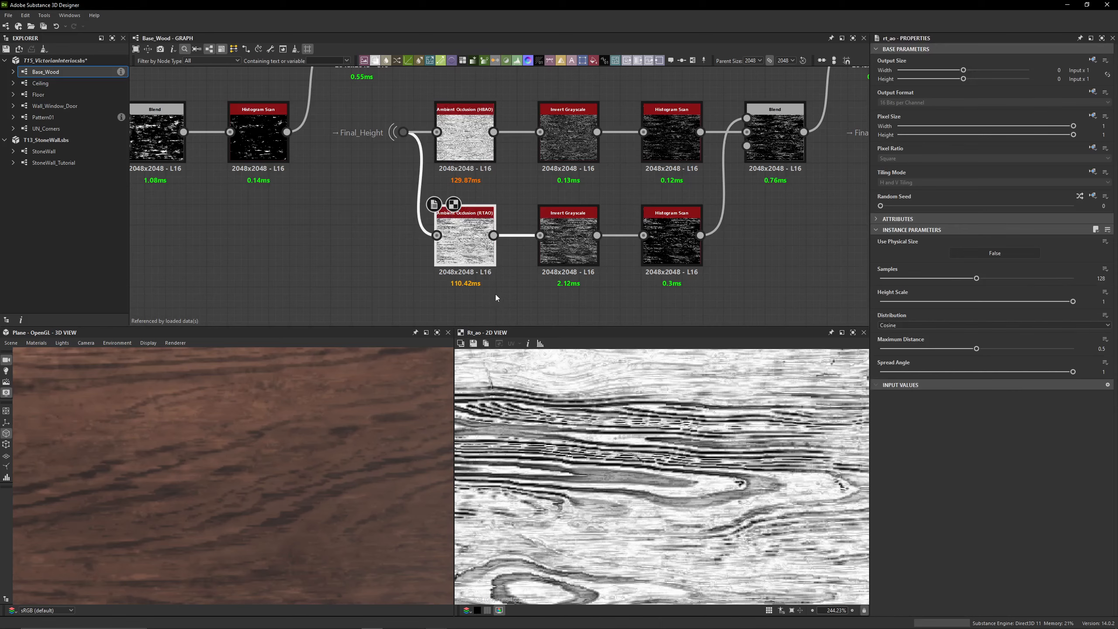
Alternate the preview between the HBAO and RTAO maps to compare how they pick out the wood grain
middle_drag(529, 196, 445, 220)
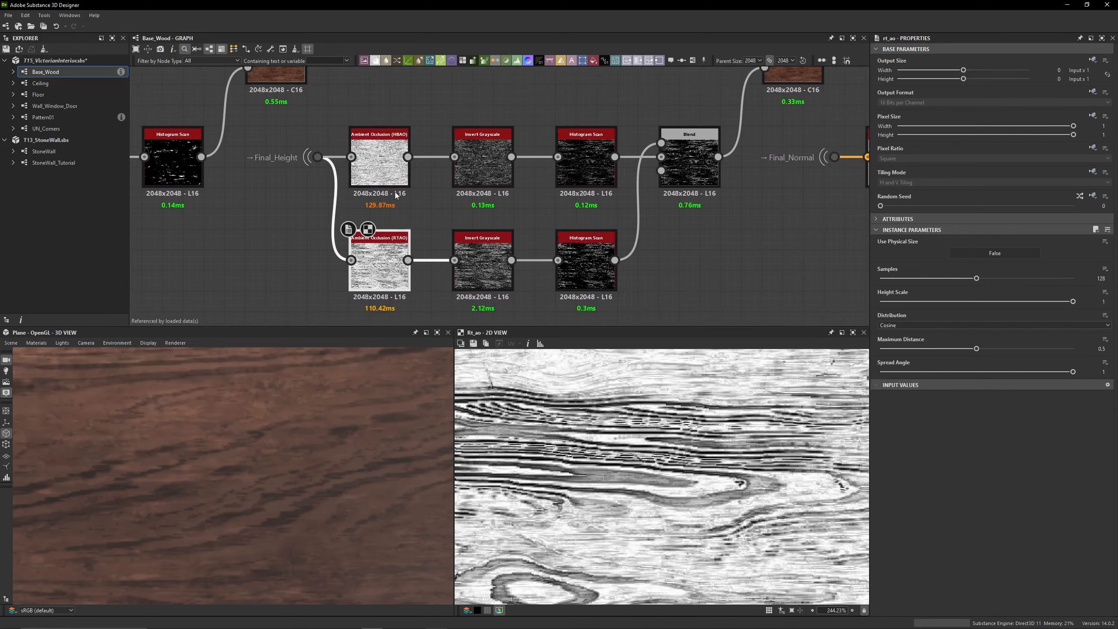
double_click(390, 169)
double_click(392, 256)
double_click(390, 170)
click(391, 257)
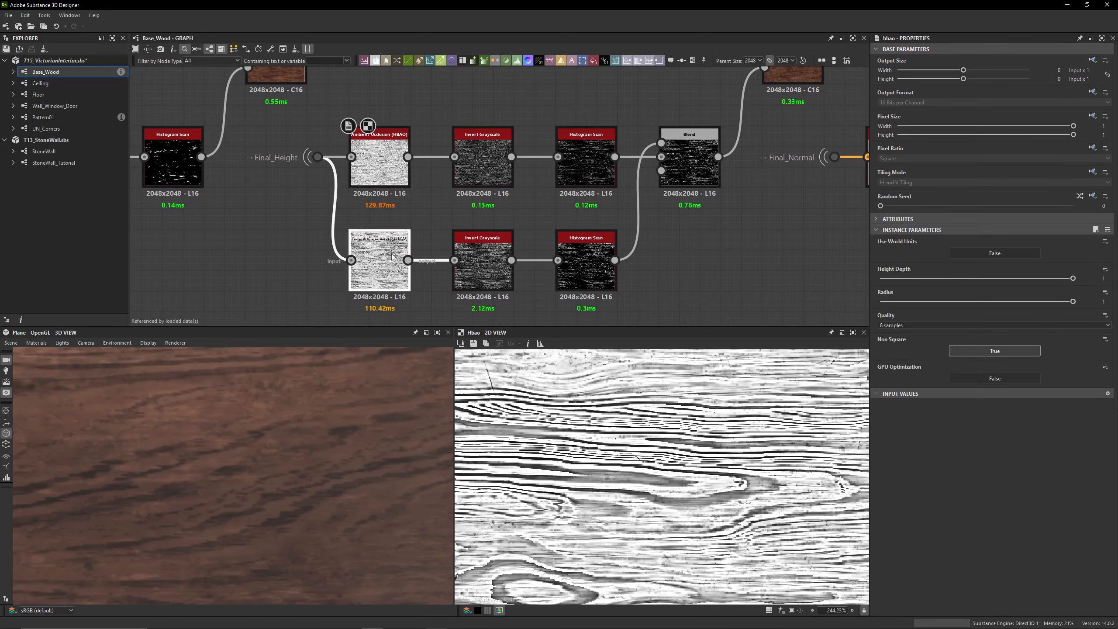
double_click(392, 257)
double_click(393, 167)
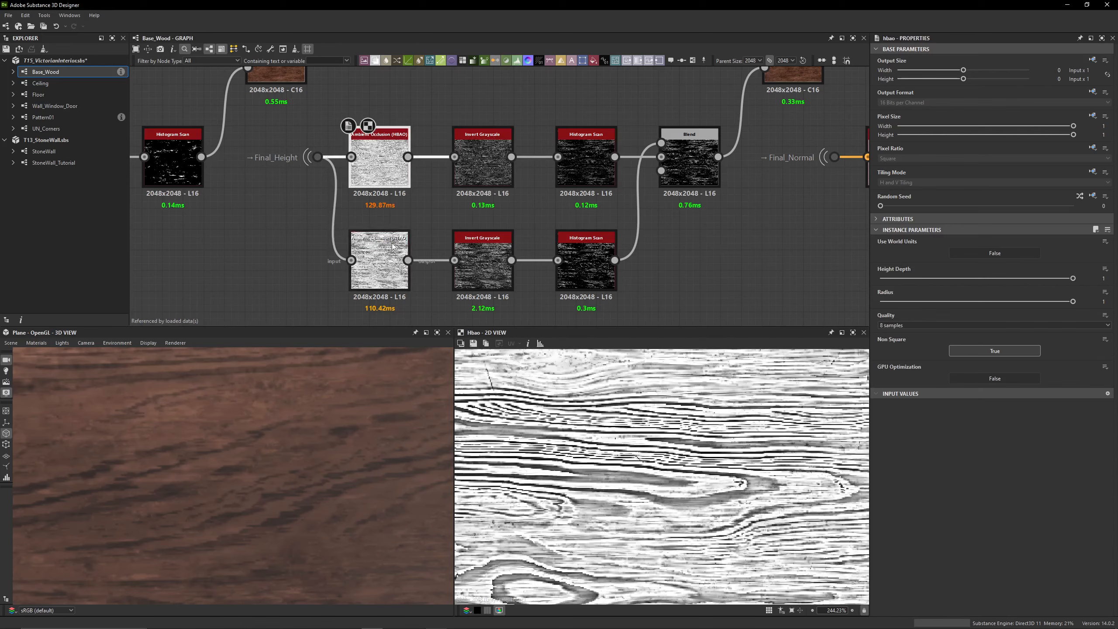
double_click(391, 257)
double_click(390, 169)
double_click(391, 256)
Compare the Invert Grayscale outputs of the HBAO and RTAO branches
double_click(493, 187)
double_click(493, 260)
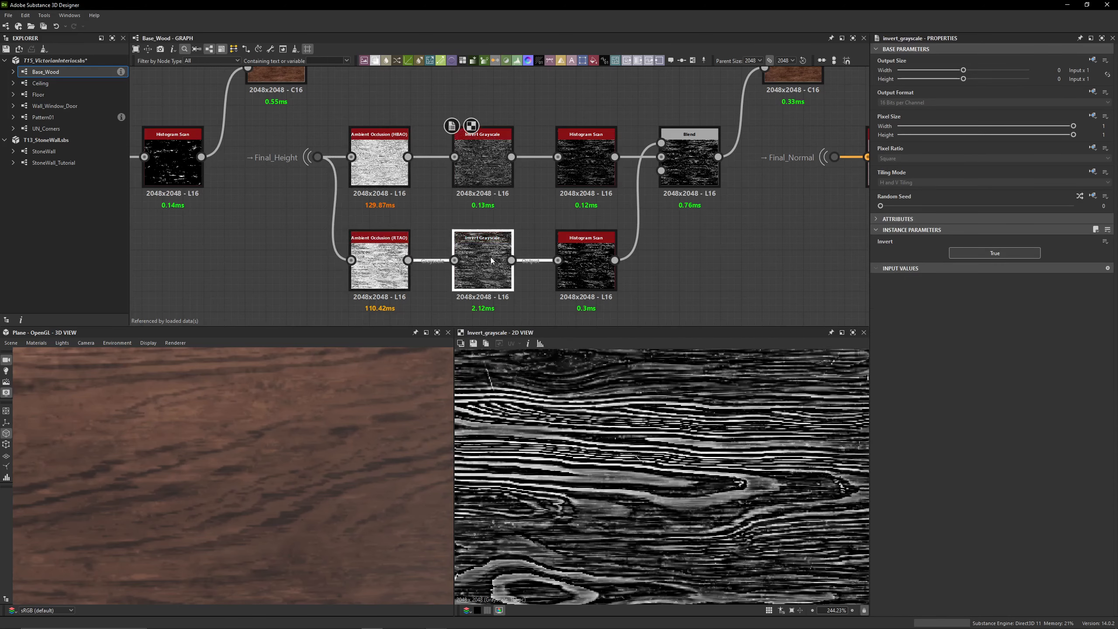
double_click(492, 171)
double_click(492, 260)
Compare the Histogram Scan masks of the HBAO and RTAO branches in close-up around a wood knot
click(564, 169)
double_click(564, 169)
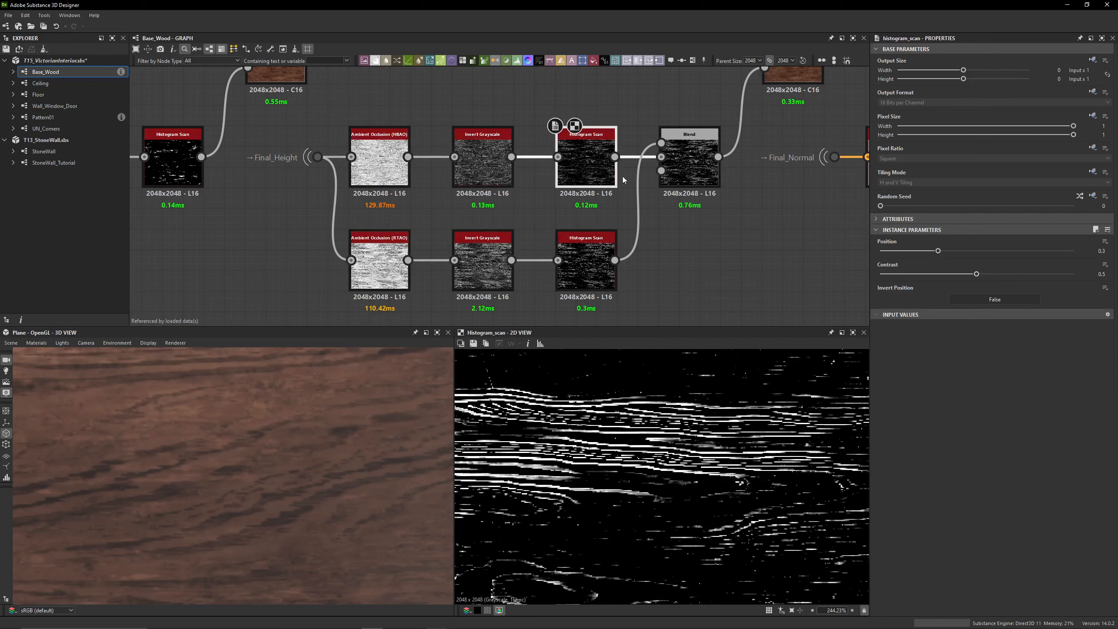
double_click(593, 240)
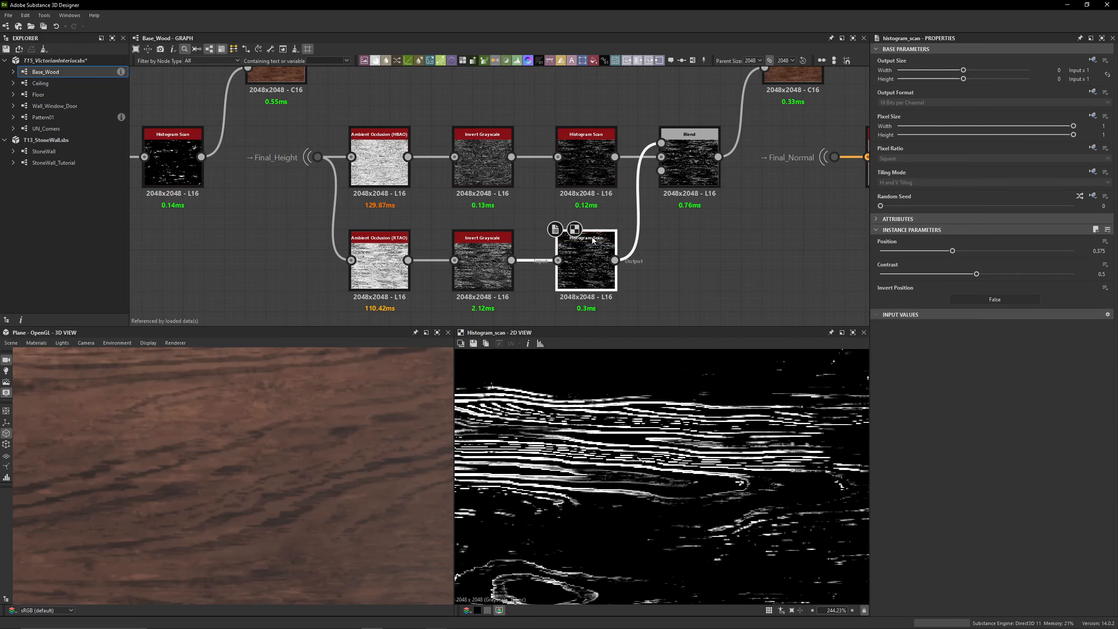
scroll(562, 510, up, 2)
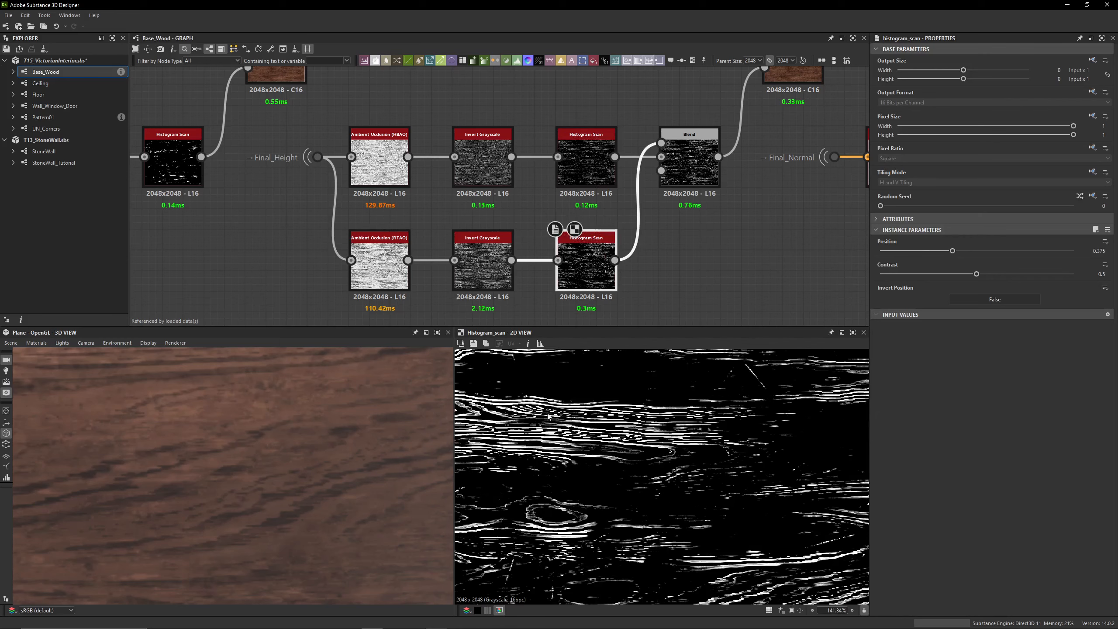
scroll(562, 510, up, 6)
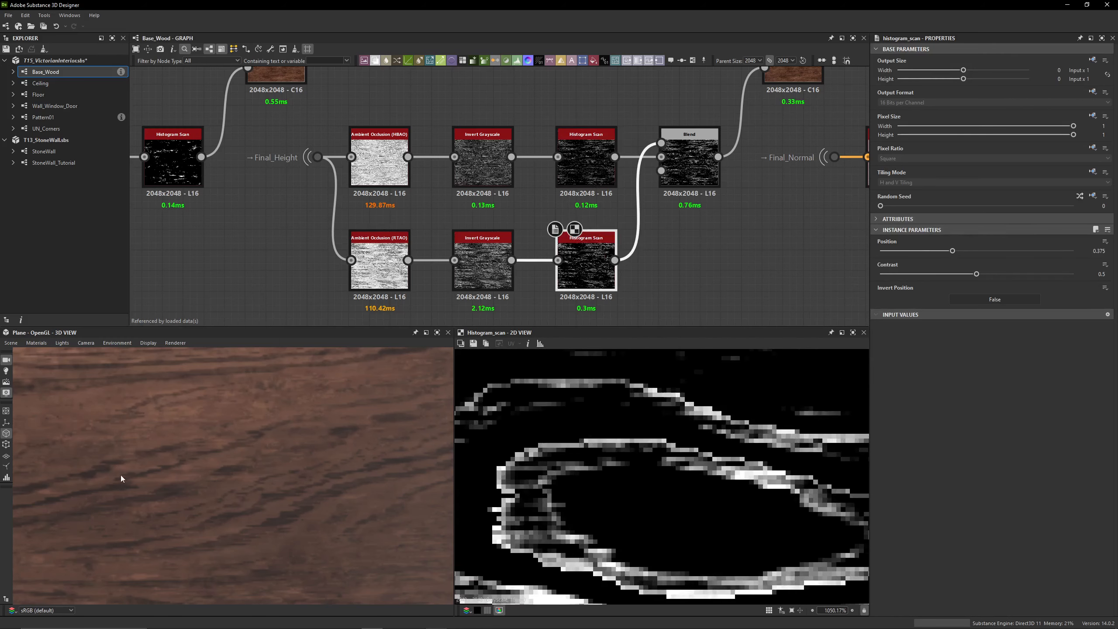
double_click(598, 172)
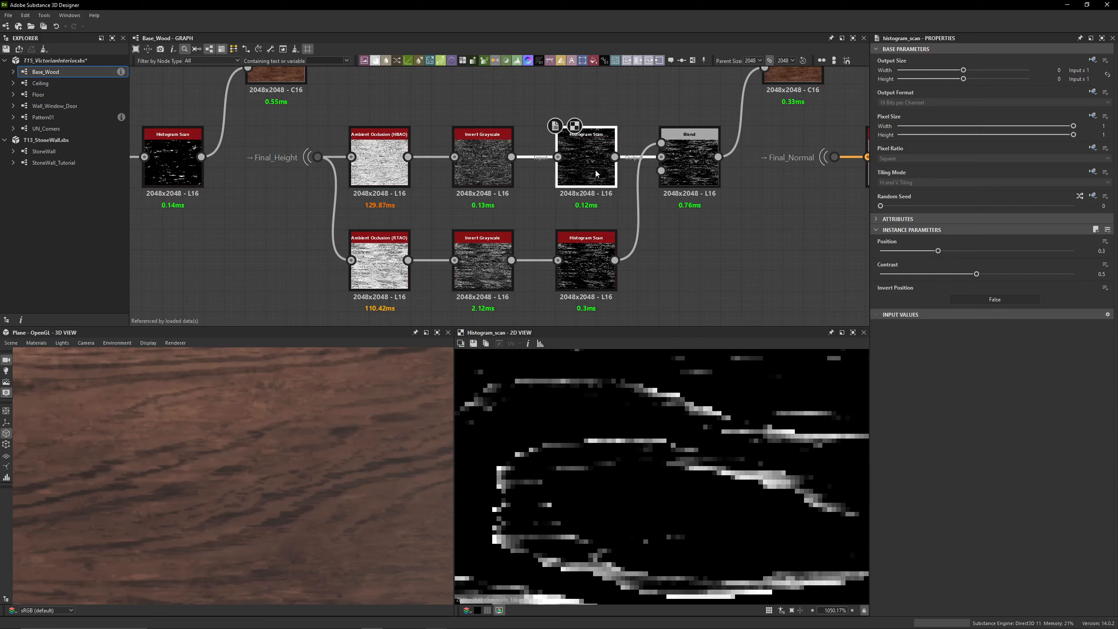
double_click(586, 264)
double_click(586, 167)
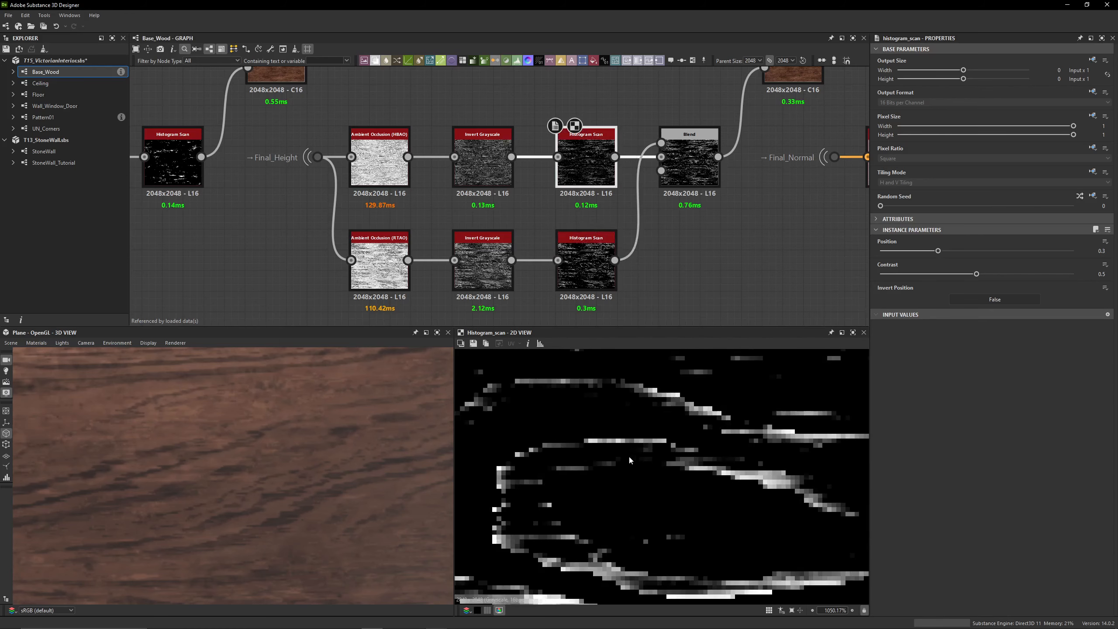
double_click(587, 264)
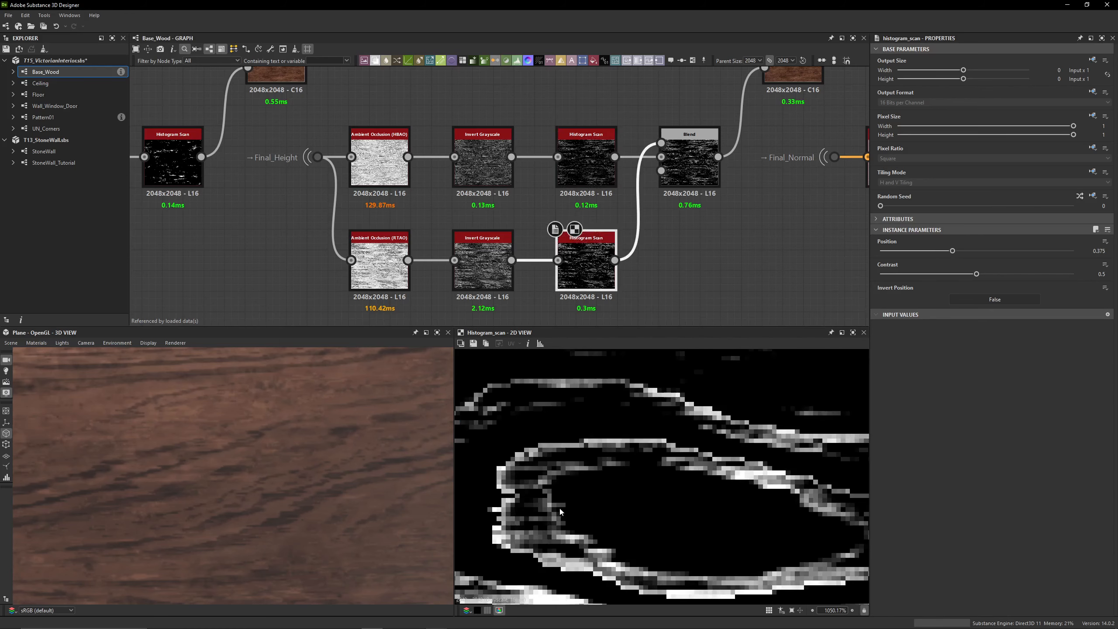
scroll(541, 448, down, 4)
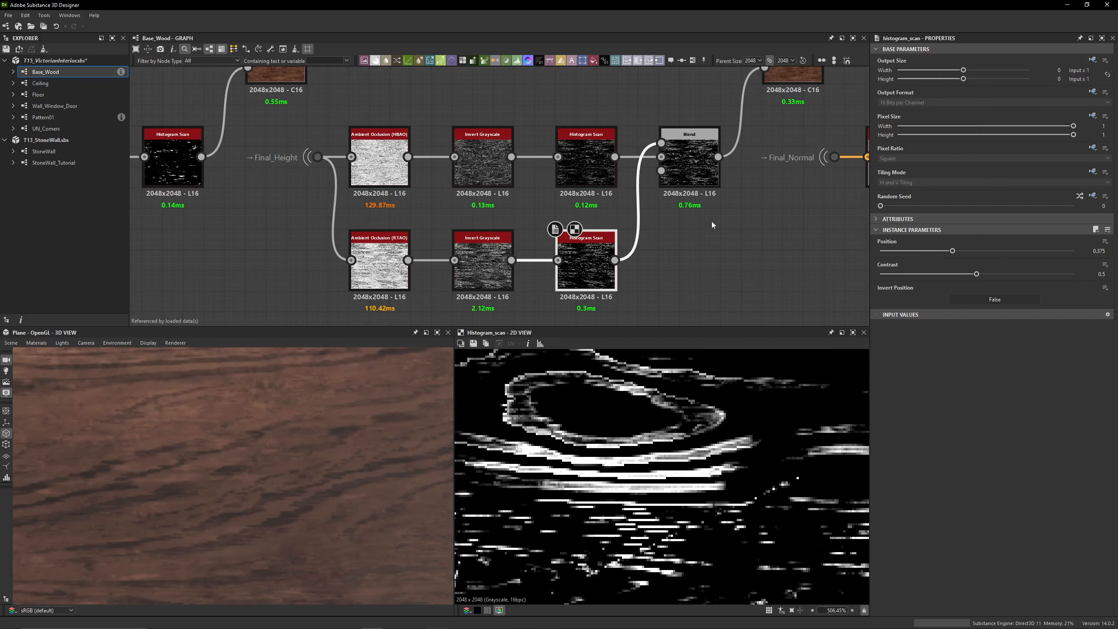
Compare the Max (Lighten) Blend of the two occlusion masks with its HBAO Histogram Scan input
double_click(695, 174)
scroll(543, 459, up, 4)
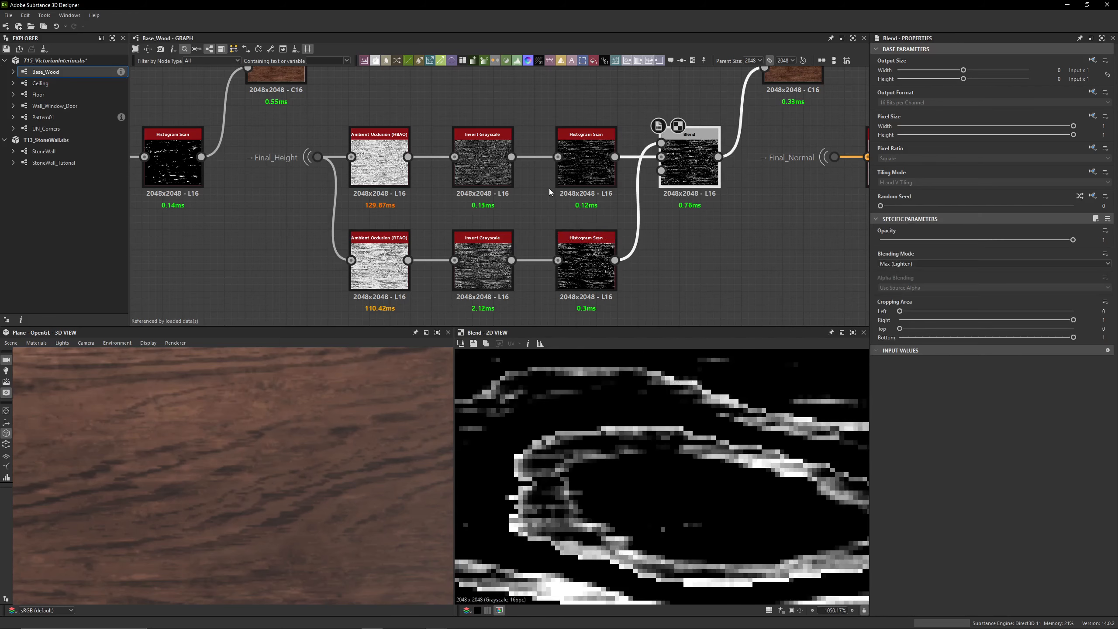
double_click(587, 167)
double_click(672, 177)
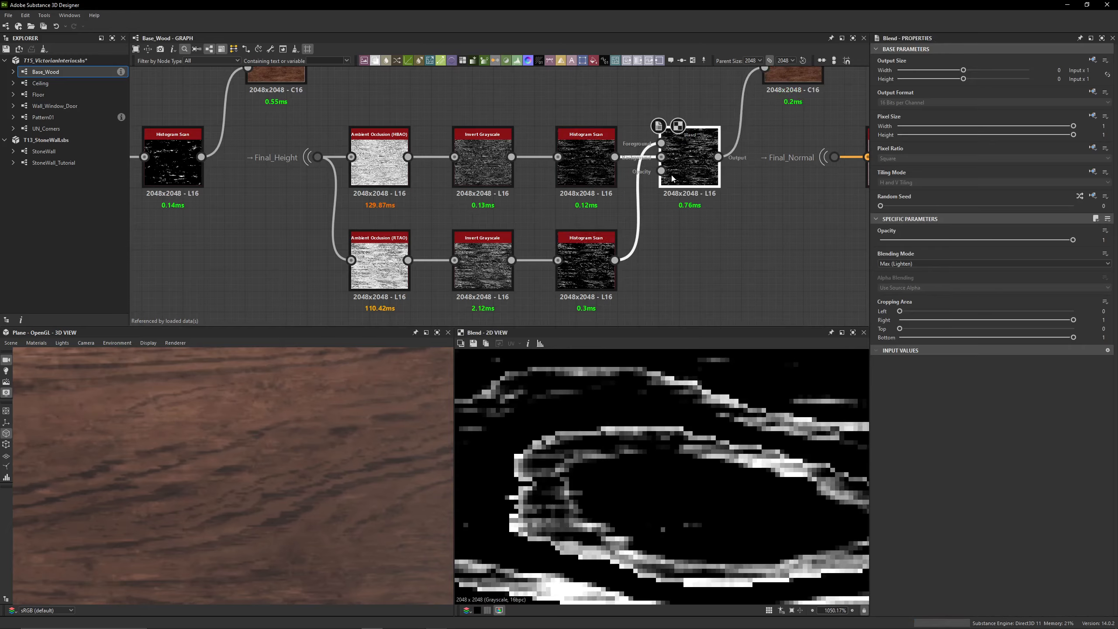
Open the parameters of the Copy Blend that uses the combined occlusion mask, and examine the mask at different scales
middle_drag(672, 177, 522, 247)
double_click(644, 123)
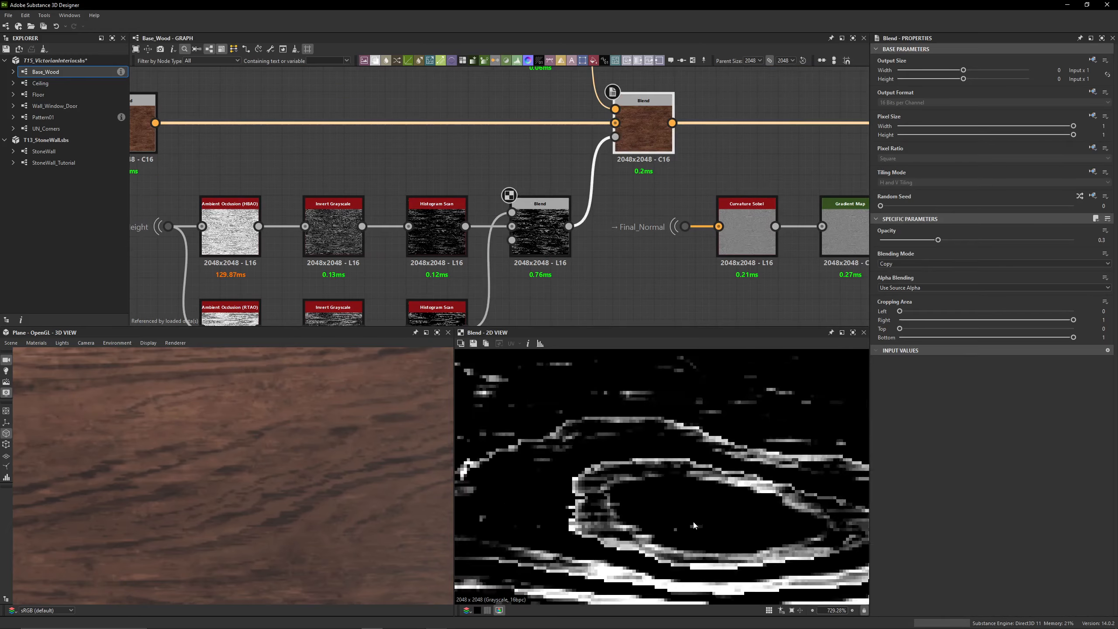
scroll(678, 514, up, 5)
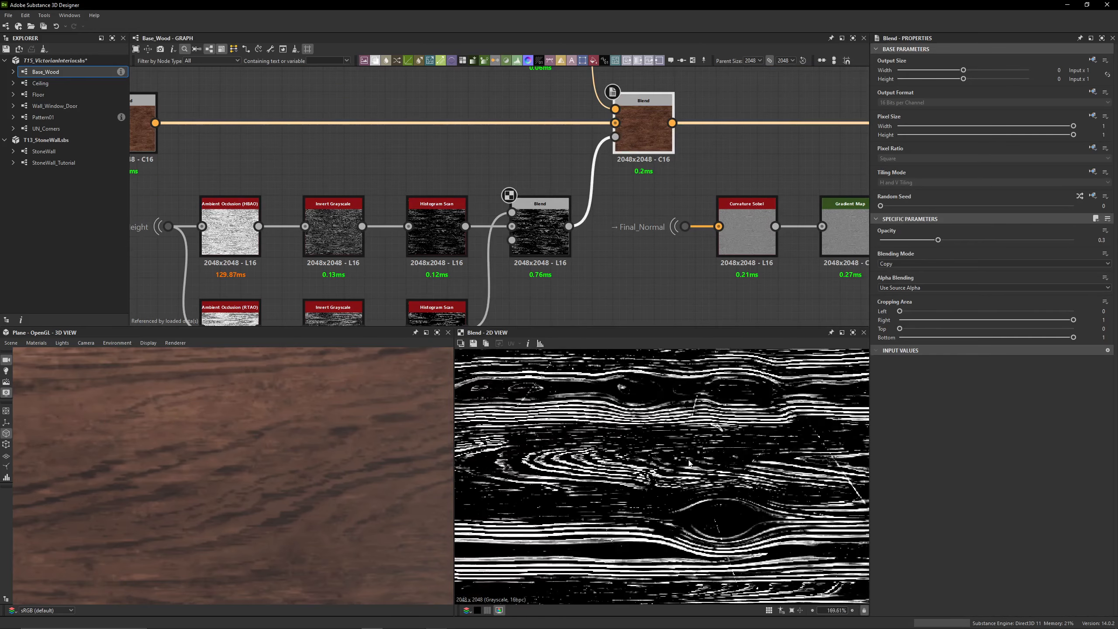
Inspect the combined occlusion mask, the black Uniform Color and the resulting output of the Copy Blend
middle_drag(566, 409, 599, 479)
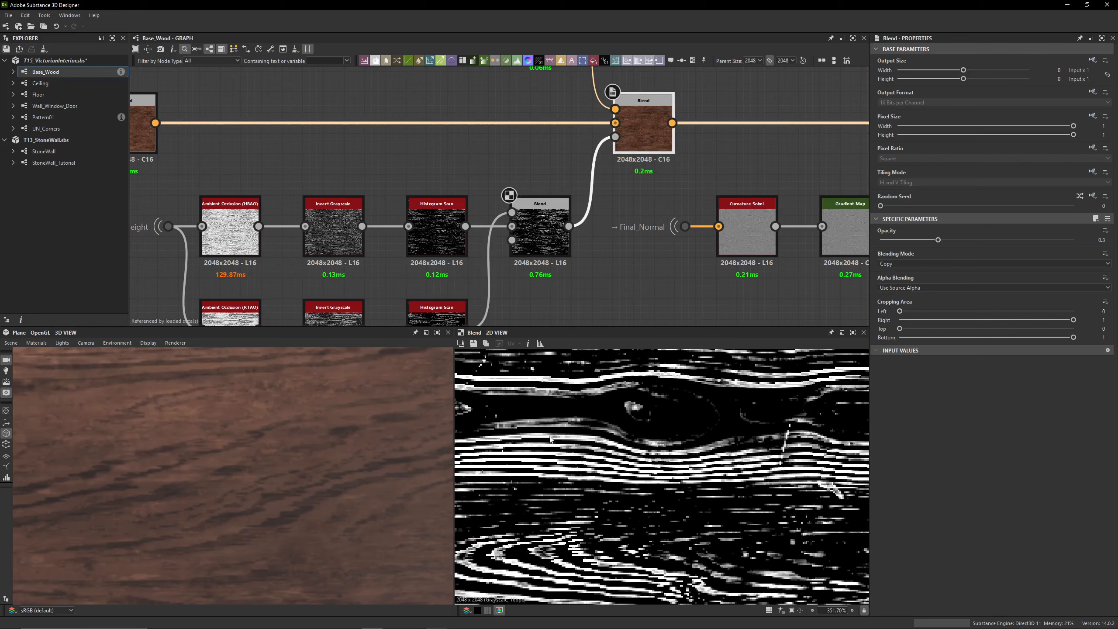
middle_drag(556, 123, 542, 199)
double_click(543, 117)
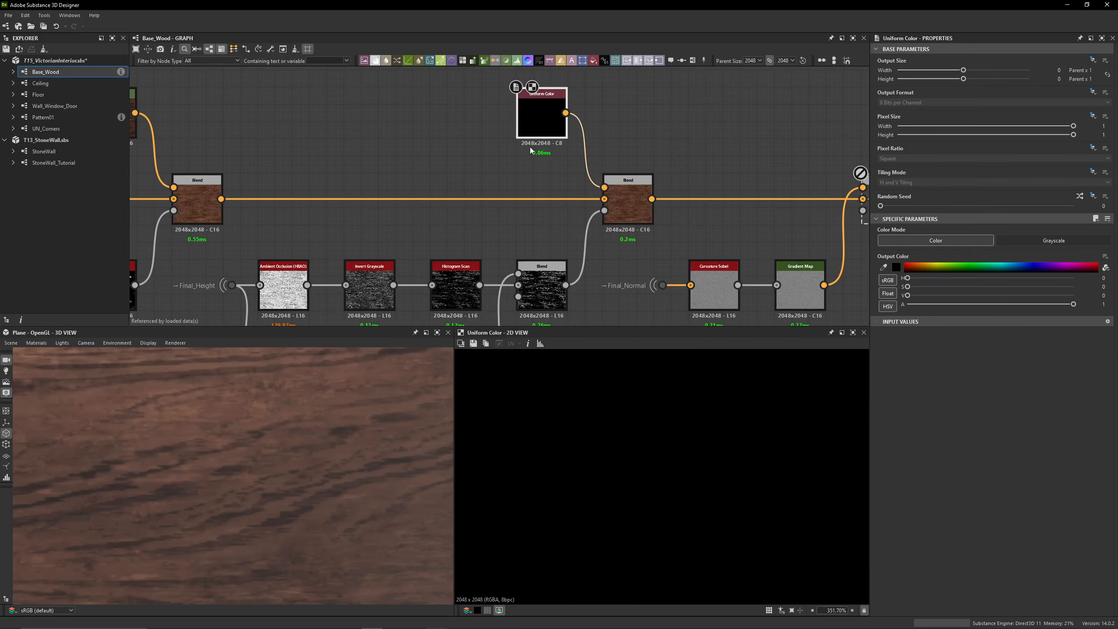
double_click(627, 211)
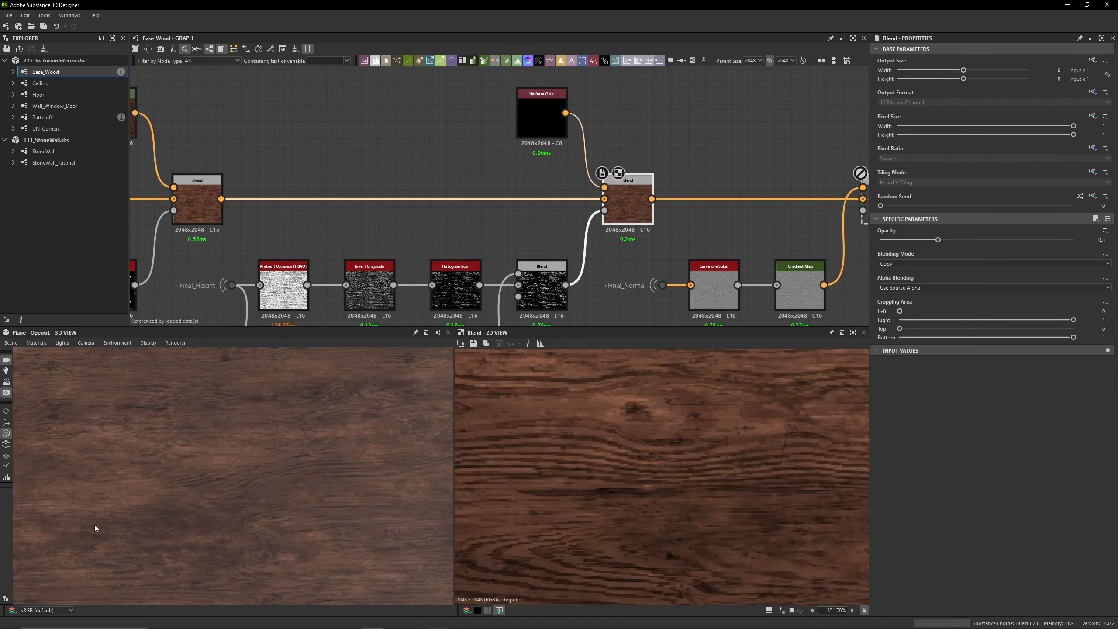
Enable the disabled Overlay Blend that mixes the Final_Normal curvature branch into the wood color
middle_drag(683, 236, 414, 194)
click(616, 140)
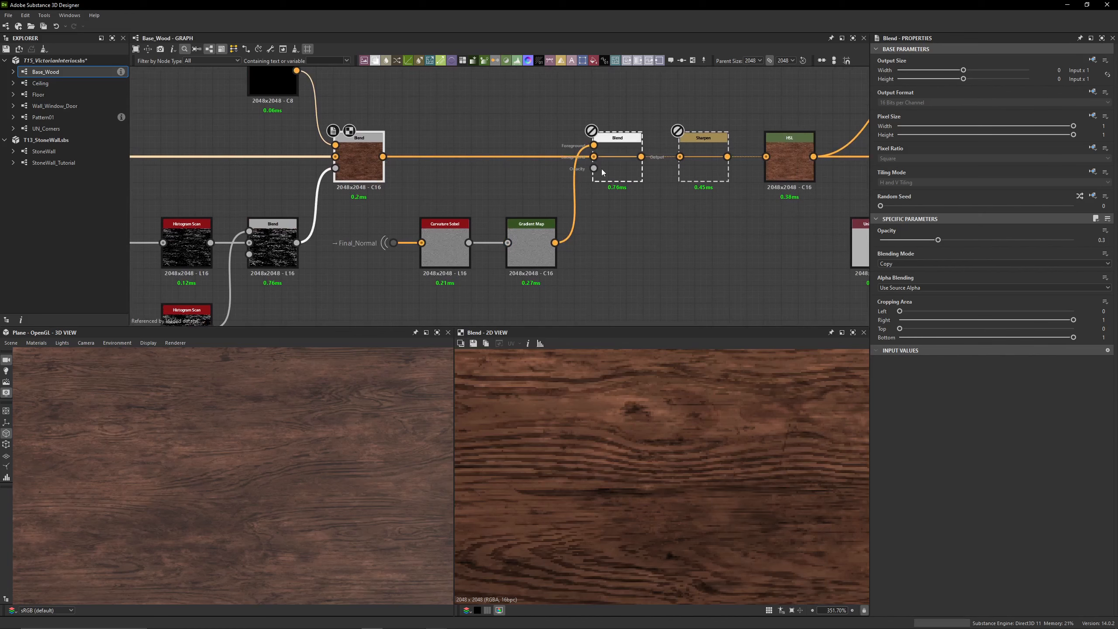
click(591, 130)
scroll(357, 271, up, 3)
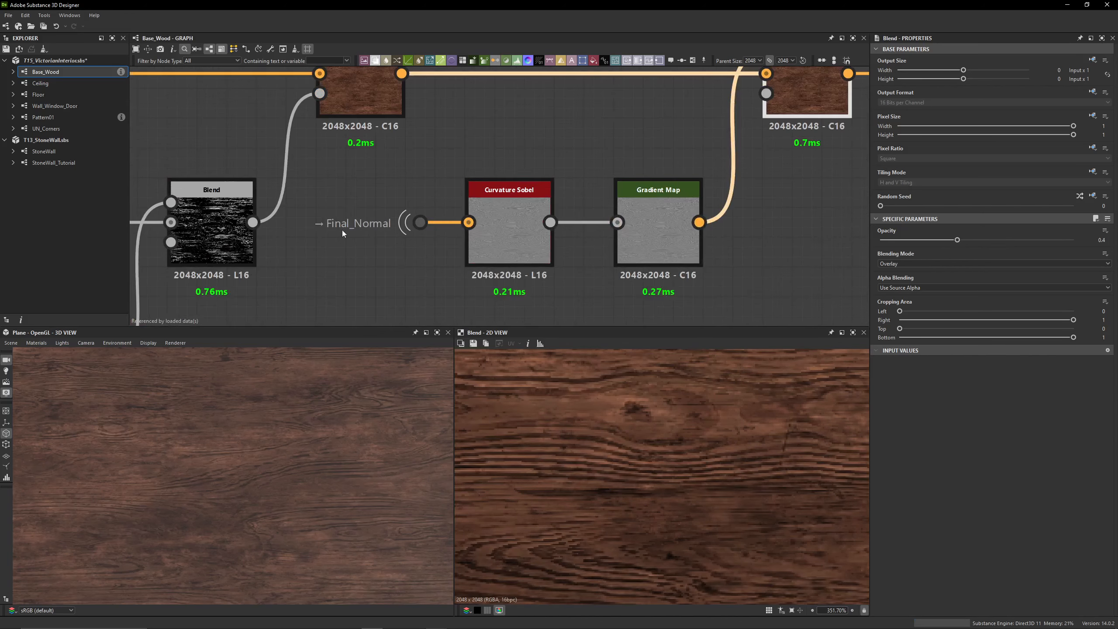
Inspect the Curvature Sobel output generated from Final_Normal and its color conversion in the Gradient Map
double_click(509, 225)
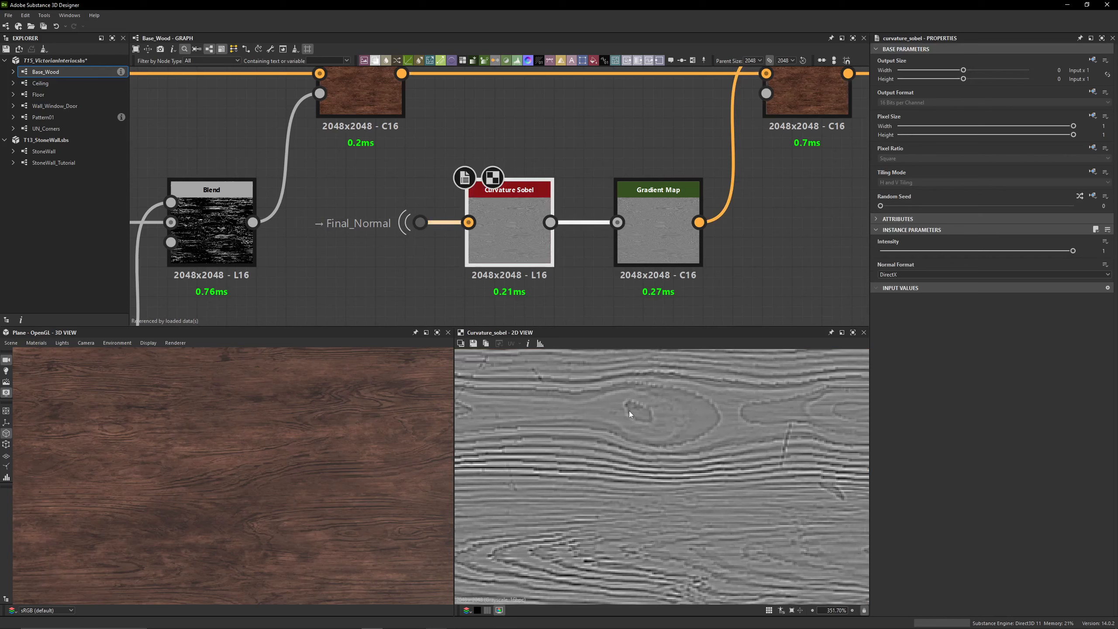
scroll(659, 223, up, 1)
middle_drag(659, 223, 595, 226)
double_click(594, 226)
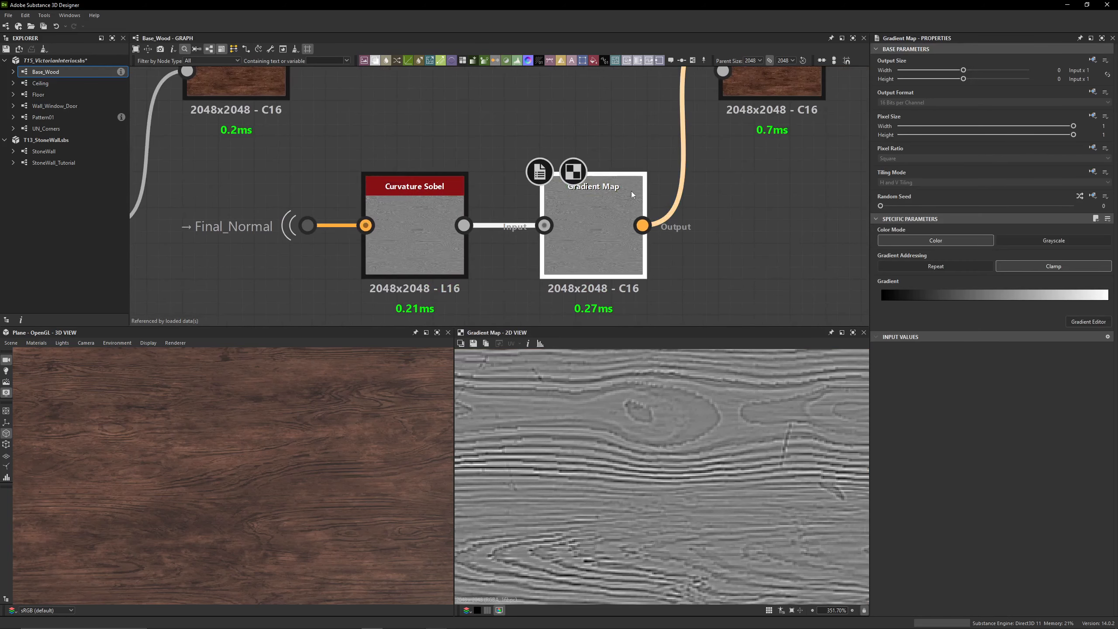
middle_drag(611, 171, 560, 203)
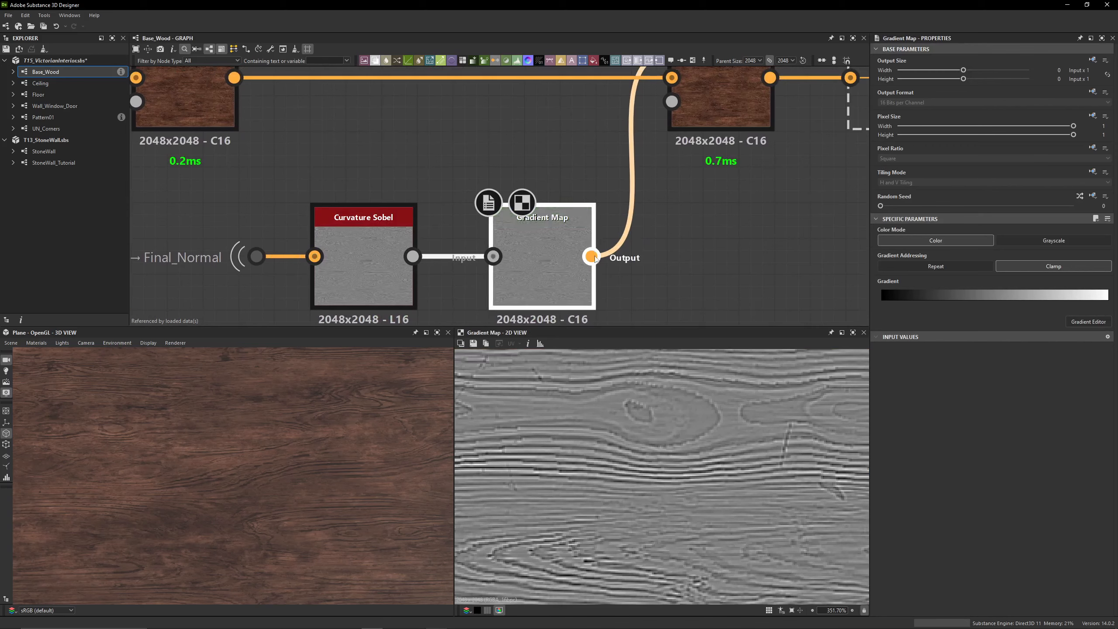
Compare the wood with the curvature Overlay Blend disabled and enabled, in close-up on the texture and the plane
middle_drag(613, 173, 536, 273)
double_click(627, 160)
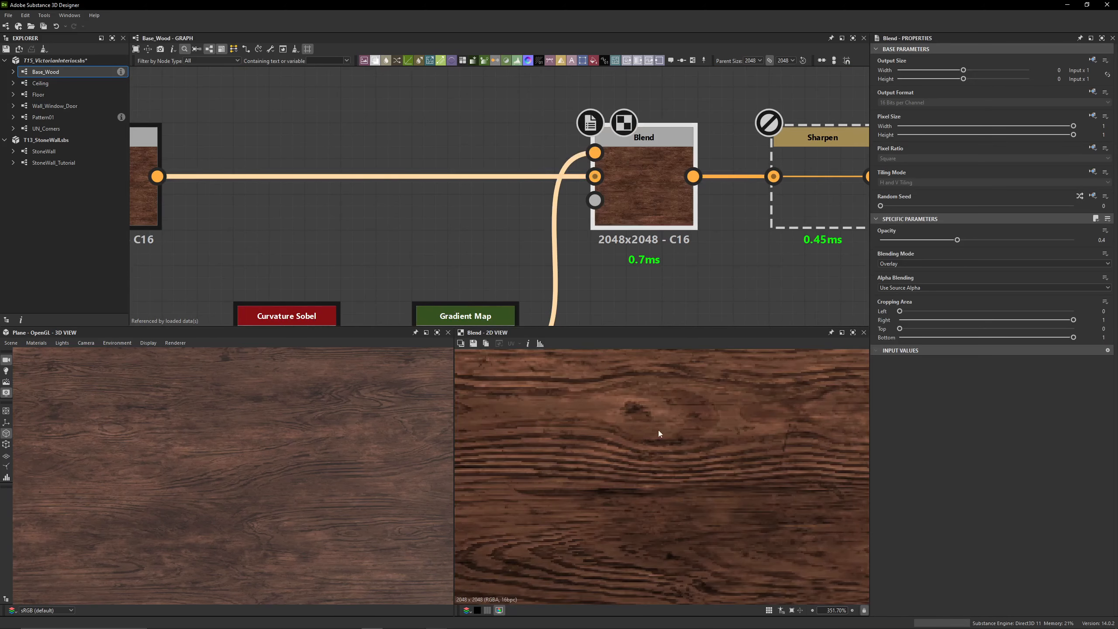
scroll(599, 382, up, 5)
middle_drag(542, 411, 548, 427)
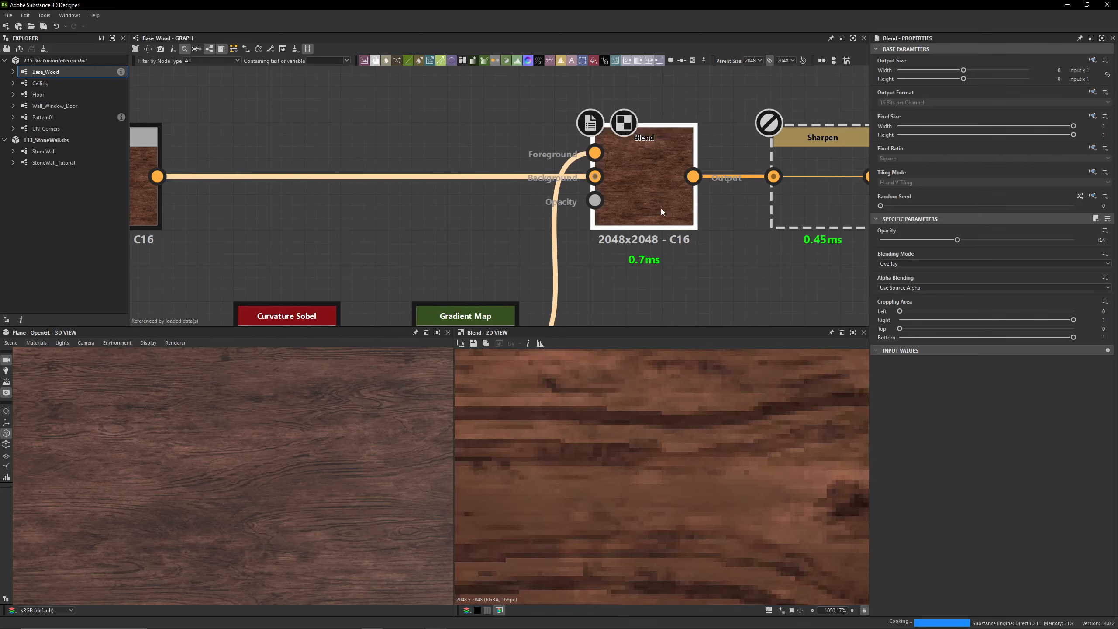
key(shift+d)
scroll(264, 460, up, 5)
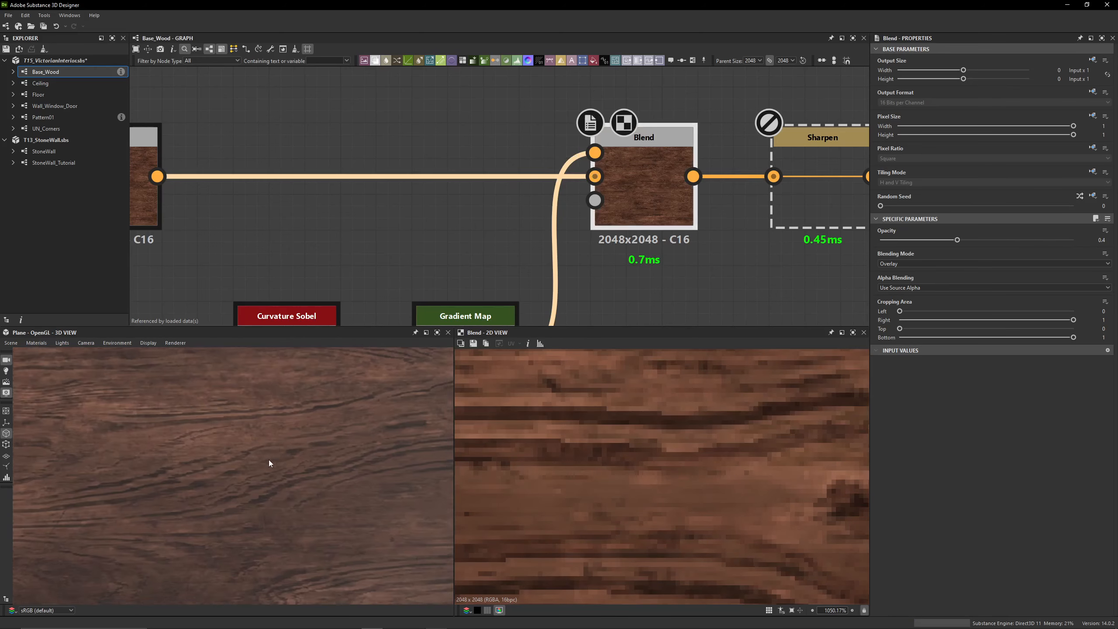
key(shift+d)
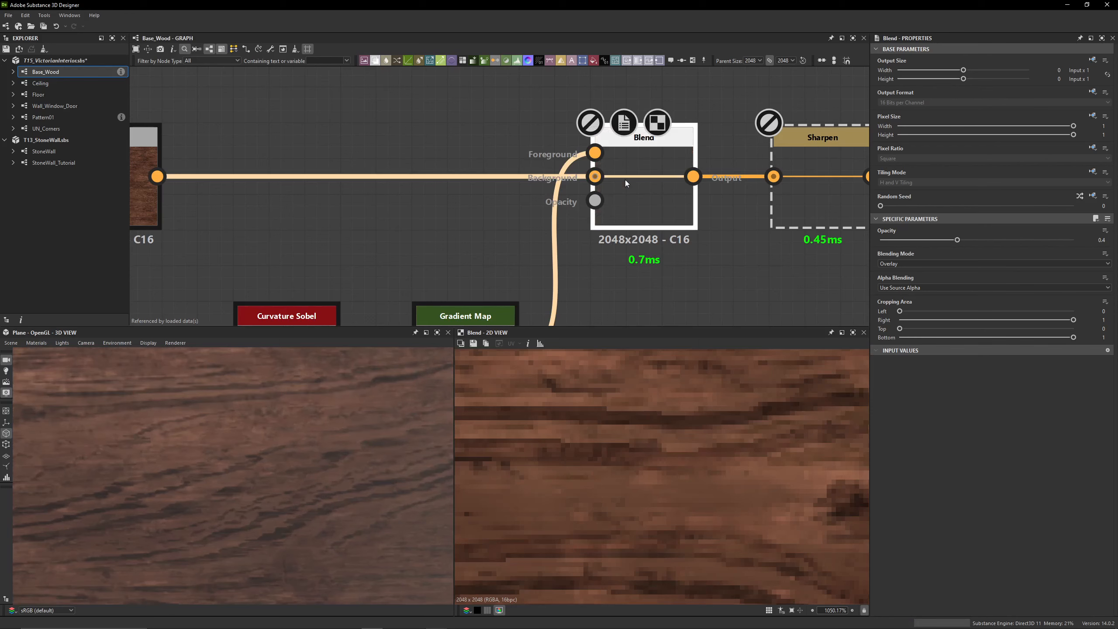
key(shift+d)
Enable the Sharpen node between the Overlay Blend and HSL, and compare the wood with and without it
middle_drag(780, 202, 515, 205)
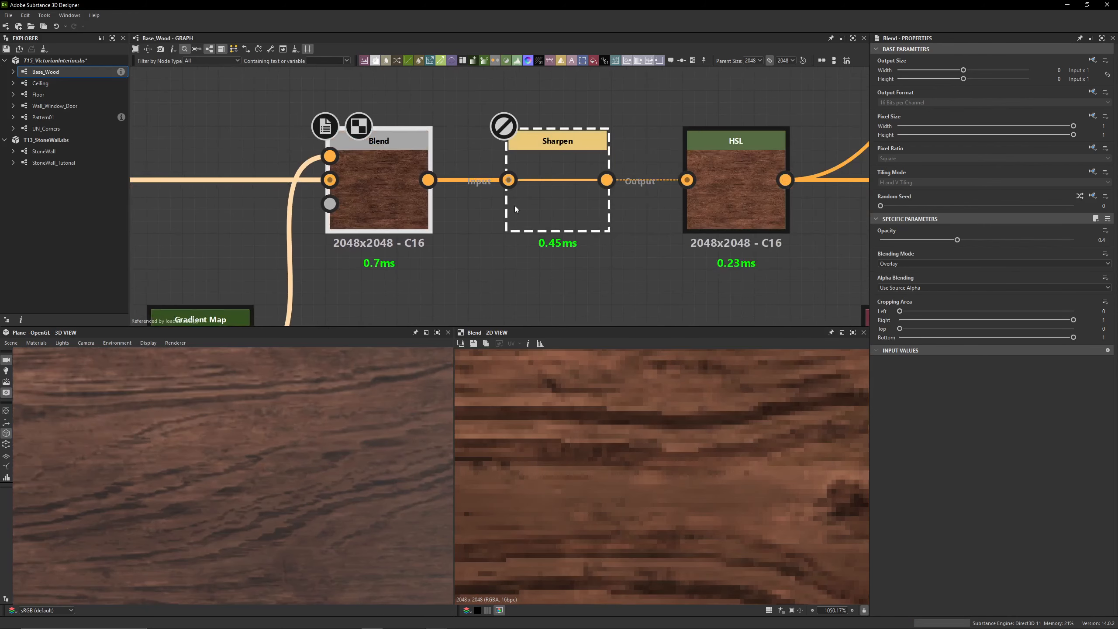
click(514, 205)
key(shift+d)
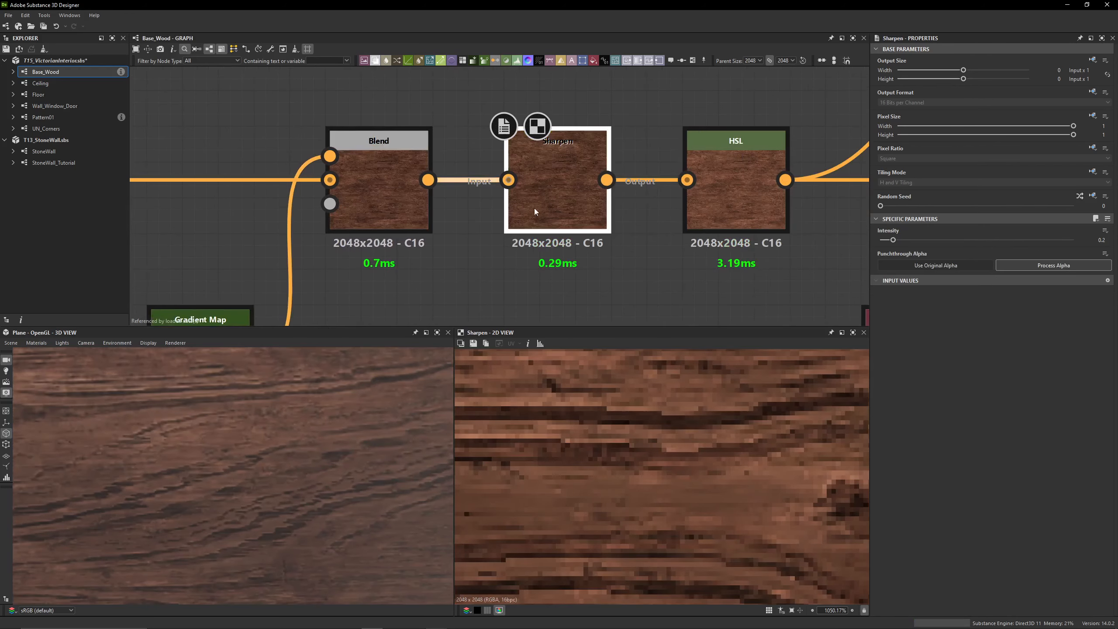
click(1104, 240)
mouse_move(236, 457)
mouse_down()
mouse_move(164, 424)
mouse_move(232, 462)
mouse_move(221, 454)
mouse_up()
key(shift+d)
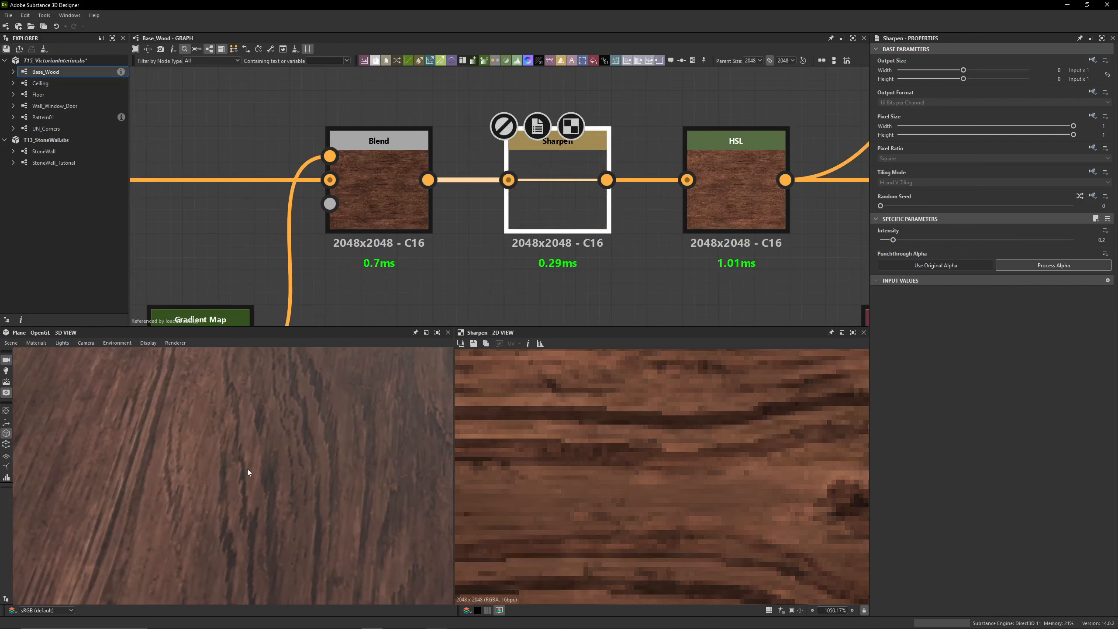
key(shift+d)
Try the HSL node's Lightness at 0.47 on the wood color, and undo the change
scroll(630, 264, down, 3)
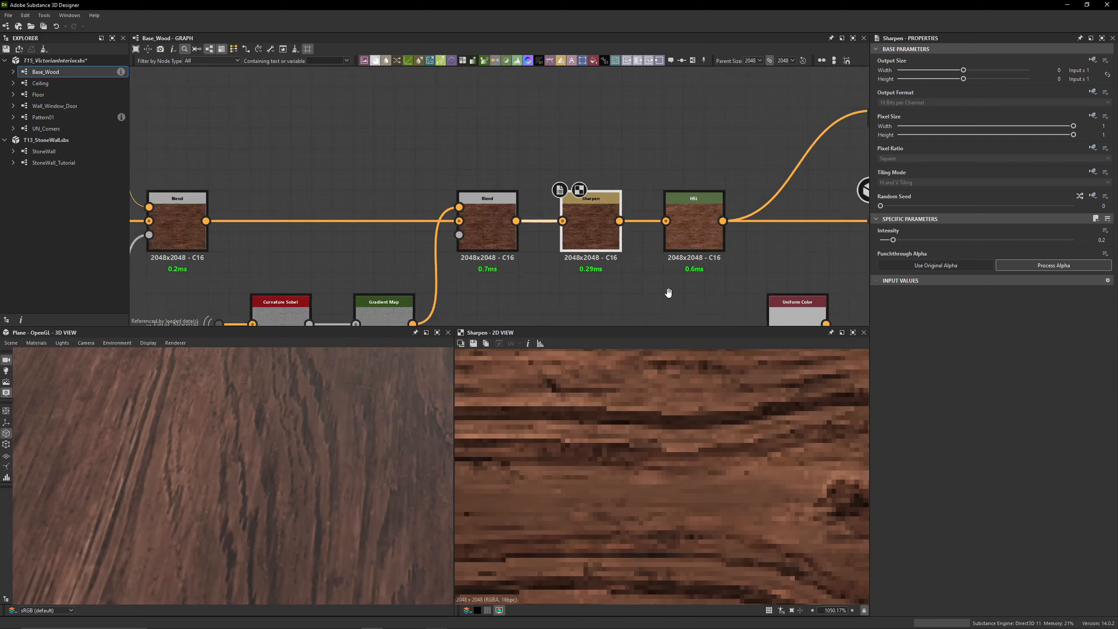
middle_drag(697, 238, 541, 236)
click(541, 236)
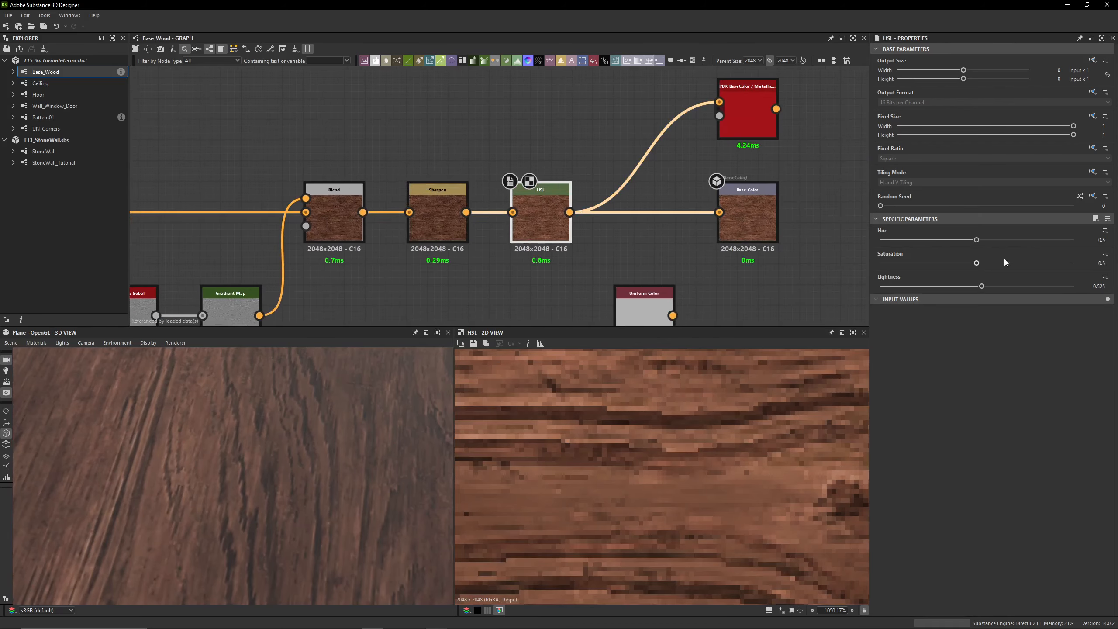
scroll(666, 480, down, 8)
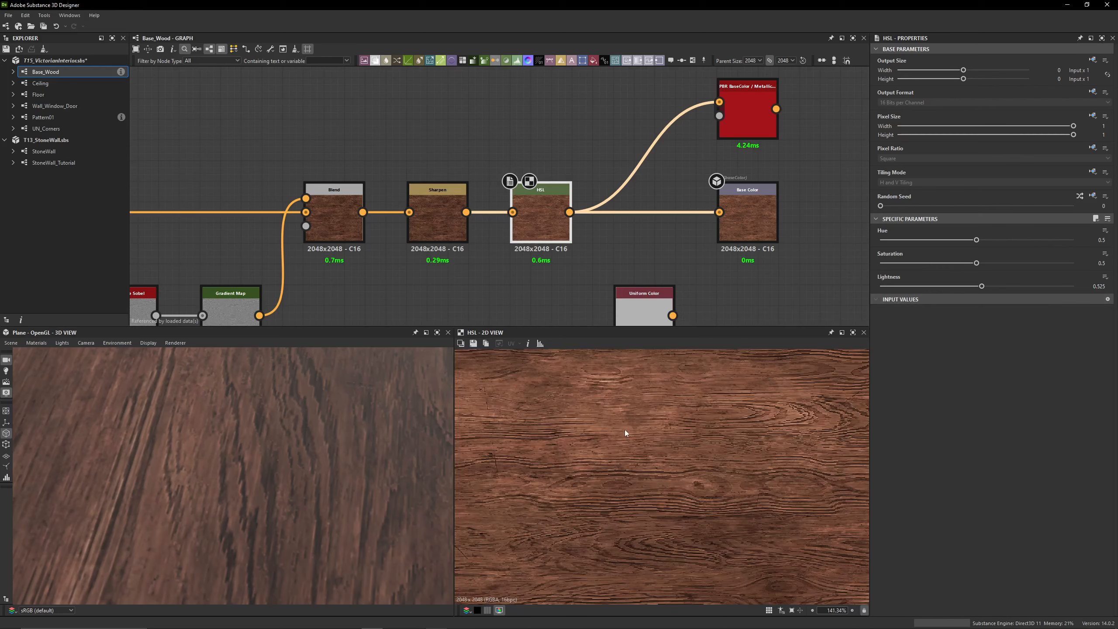
scroll(625, 430, down, 3)
click(972, 285)
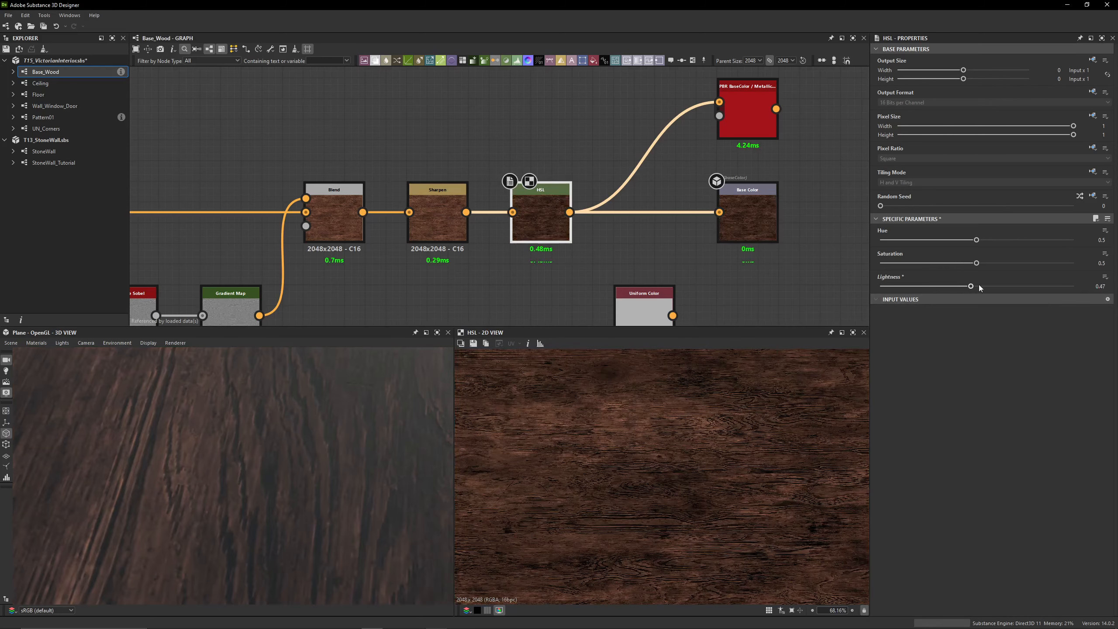
key(ctrl+z)
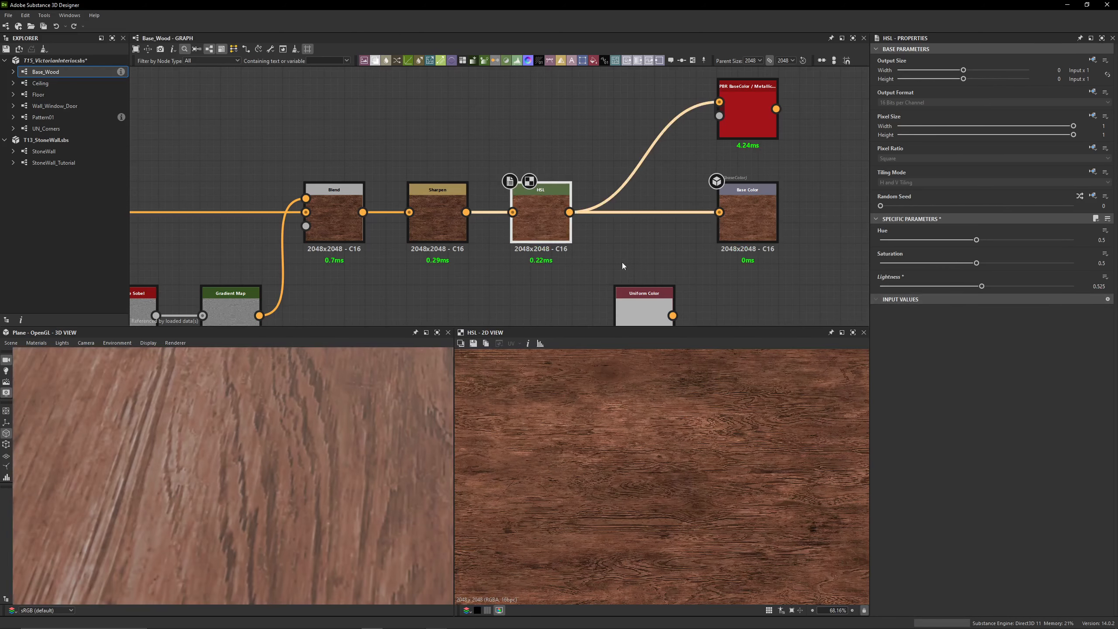
Inspect the PBR BaseColor / Metallic validation map of the wood color, including its flagged pixels up close
middle_drag(674, 174, 508, 235)
scroll(559, 167, up, 4)
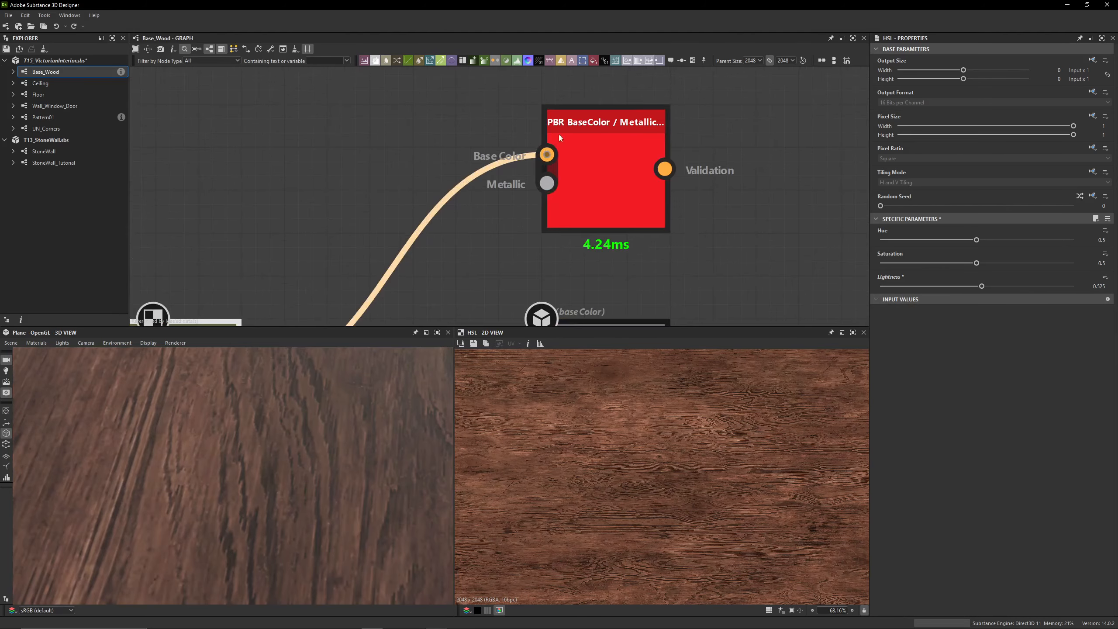
double_click(586, 165)
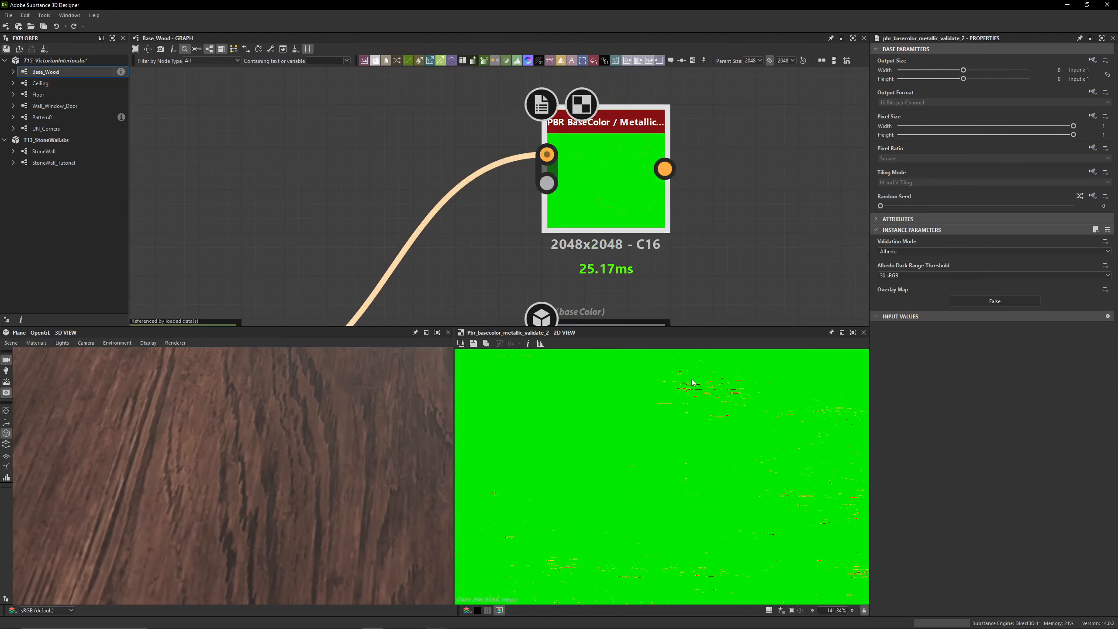
scroll(692, 382, up, 8)
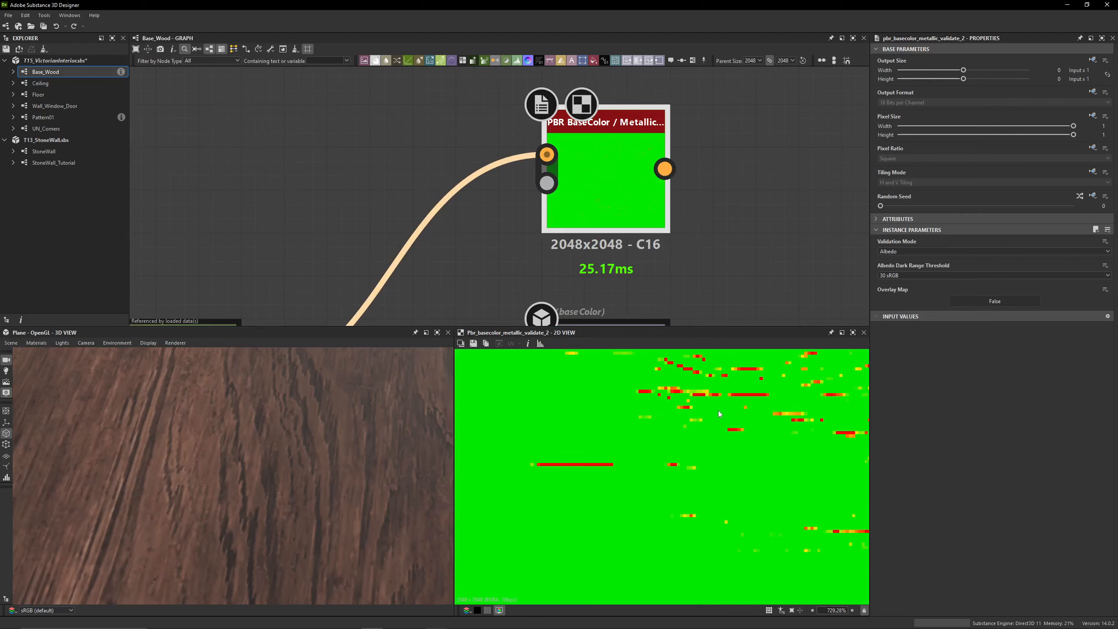
scroll(409, 236, down, 4)
Compare the flagged pixels in the PBR validation map with the matching dark lines in the HSL output
middle_drag(381, 289, 398, 233)
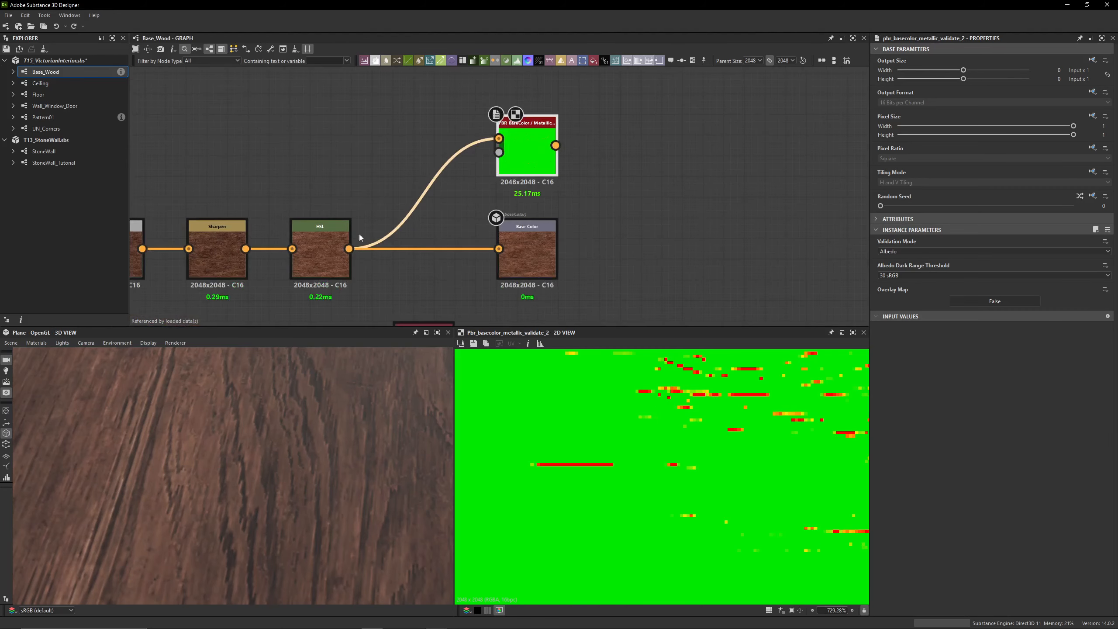
double_click(321, 251)
scroll(557, 470, up, 6)
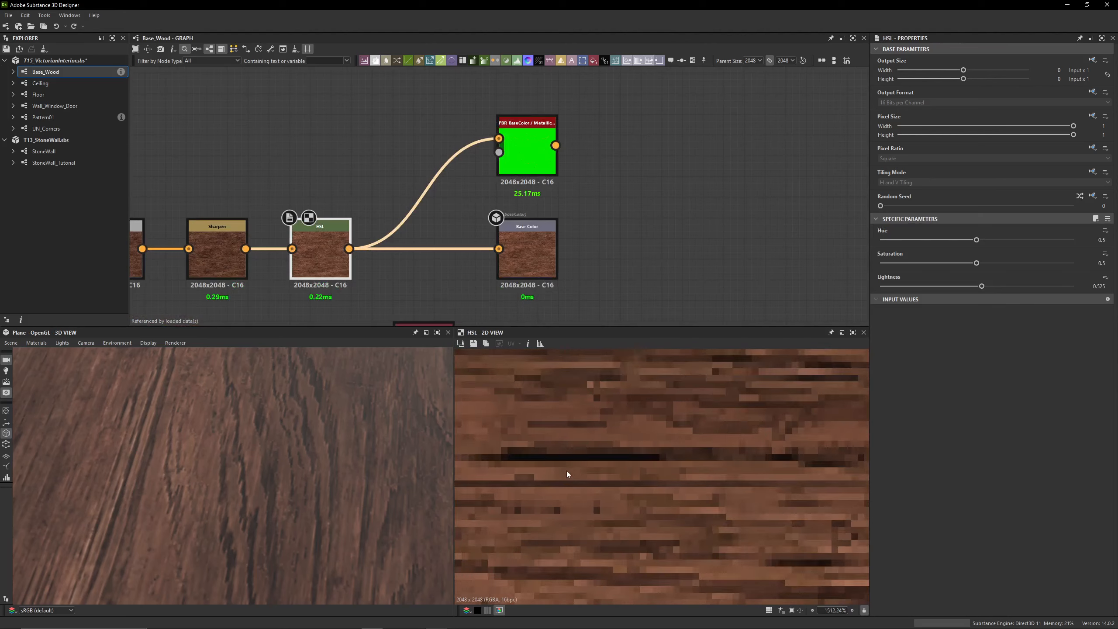
double_click(527, 150)
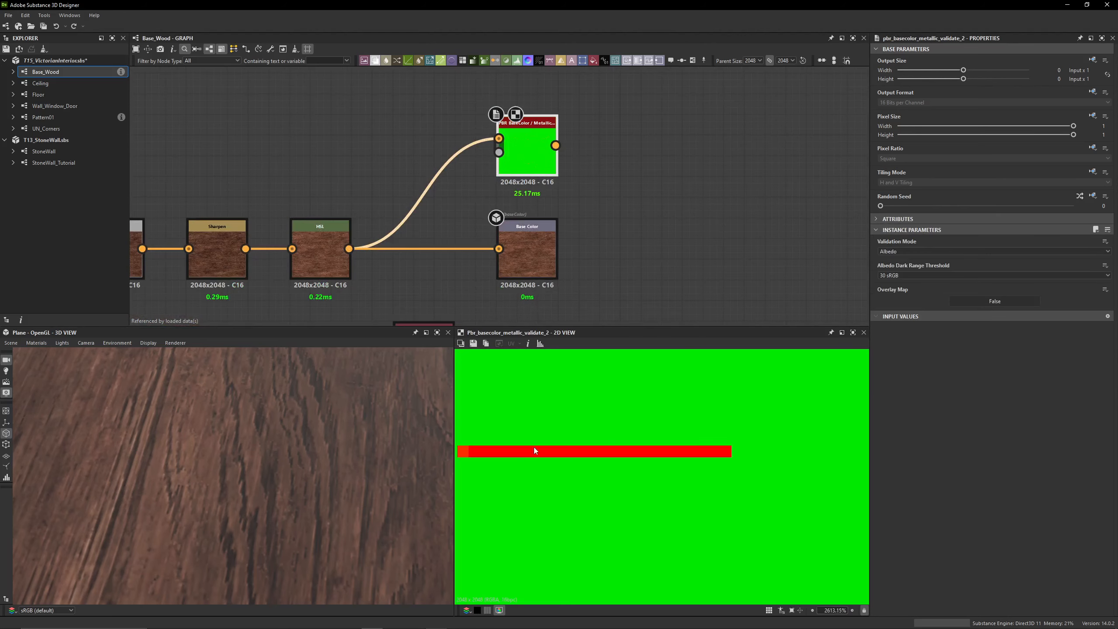
scroll(533, 448, down, 6)
middle_drag(679, 434, 666, 472)
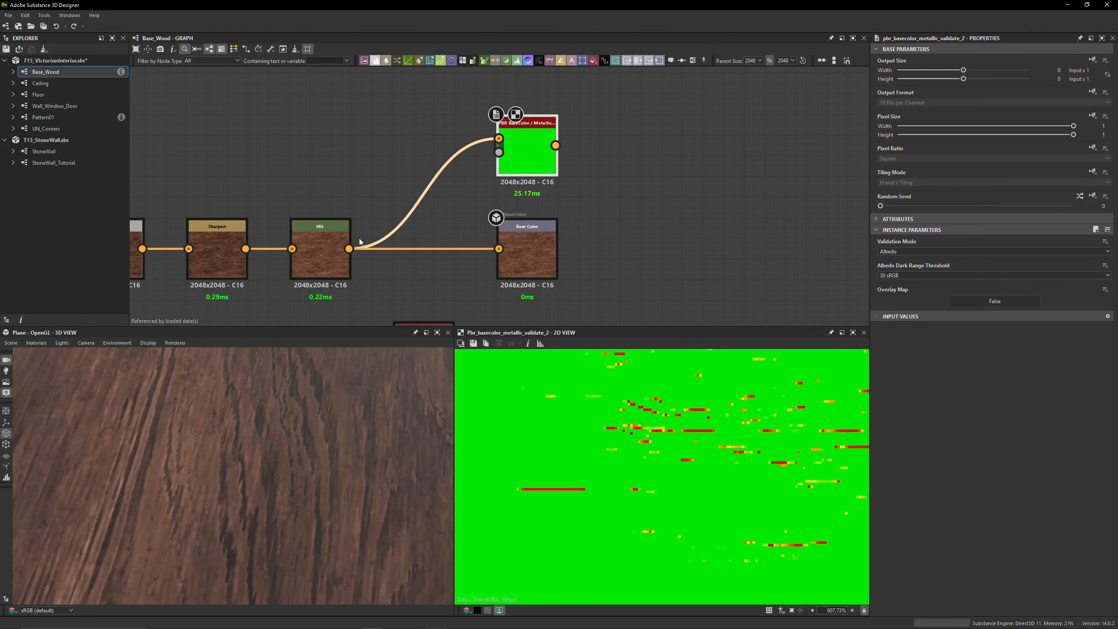
Try the HSL Lightness at 0.37 to check its effect on the PBR validation, and undo the change
click(339, 240)
drag(976, 286, 952, 286)
scroll(570, 434, down, 6)
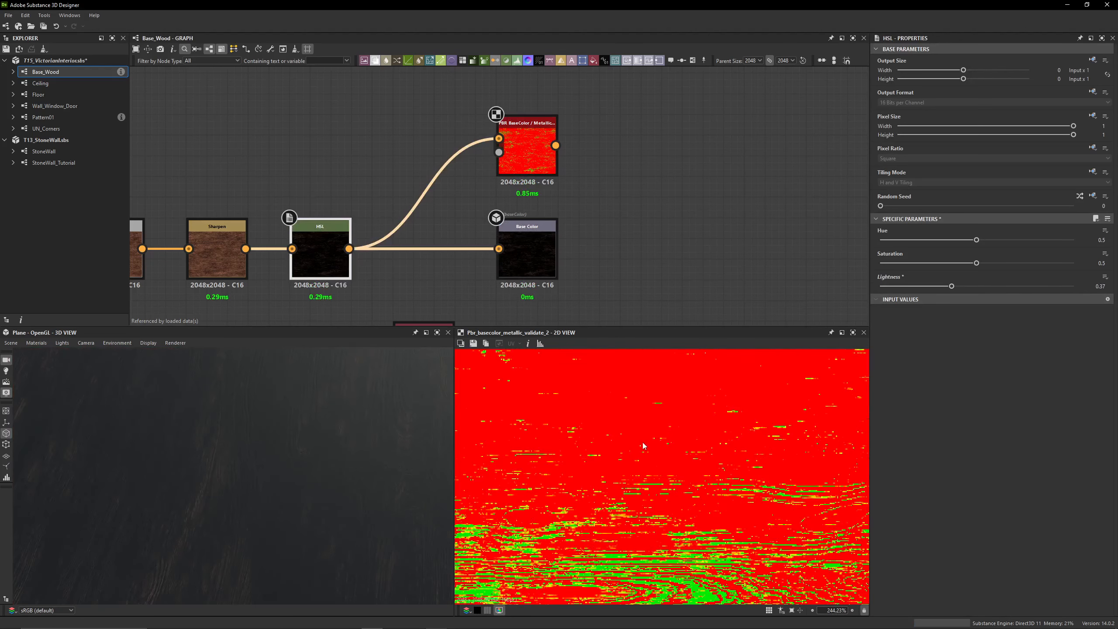
key(ctrl+z)
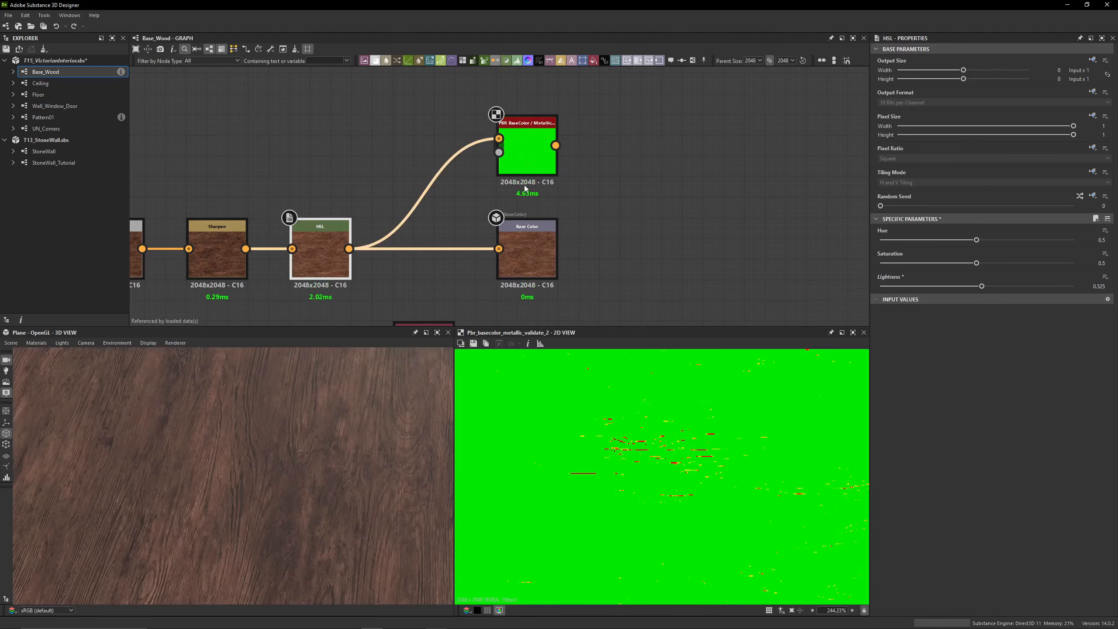
Examine the whole PBR validation map for remaining flagged areas
scroll(621, 460, down, 10)
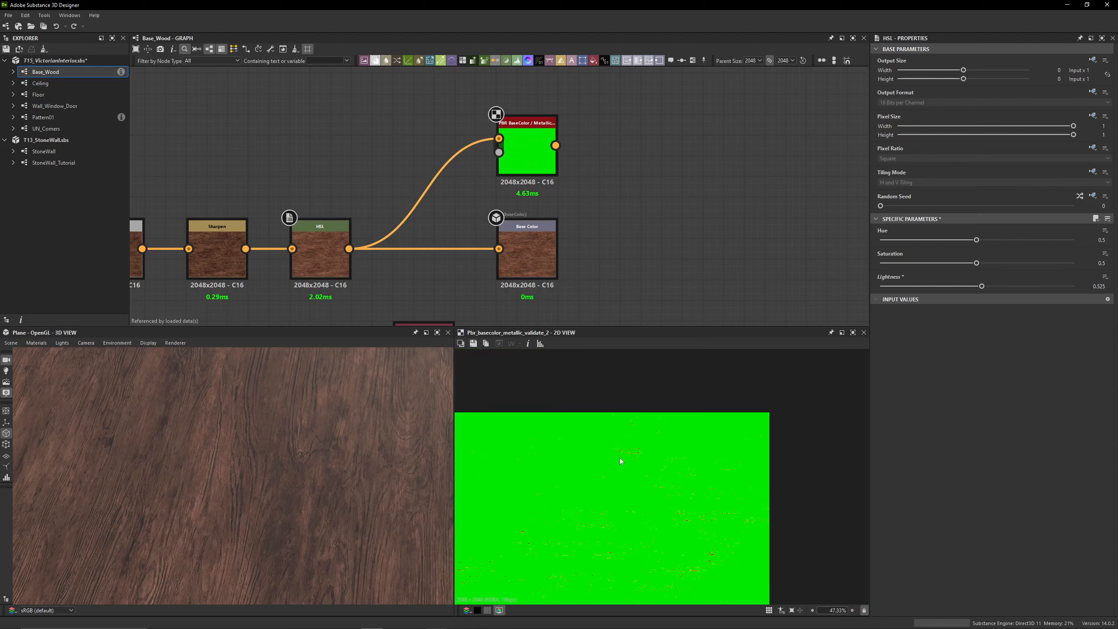
key(f)
scroll(620, 459, up, 4)
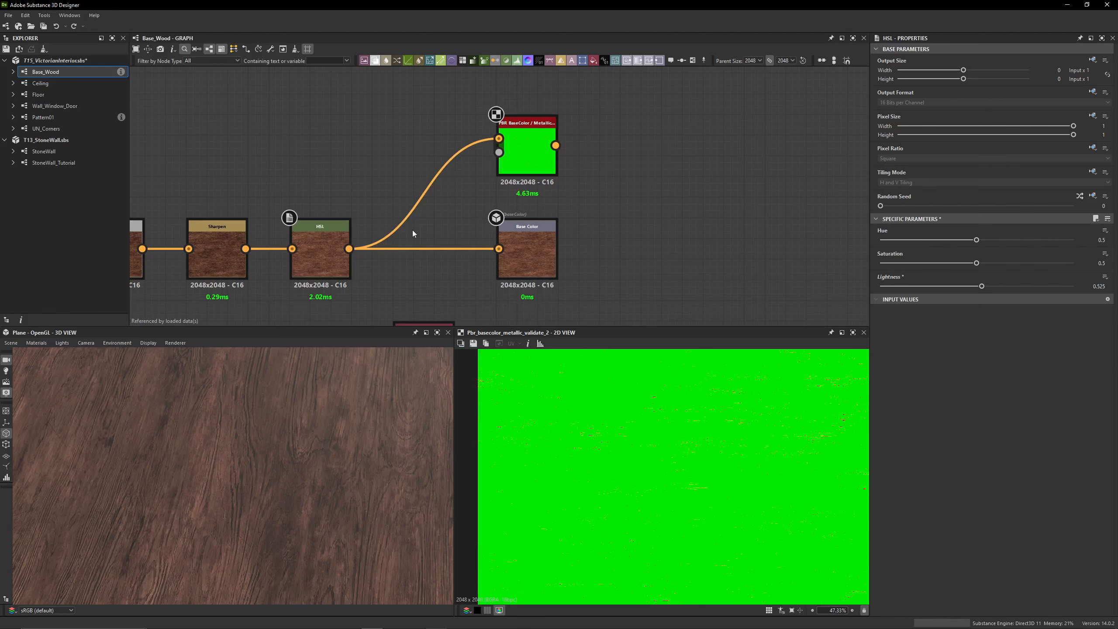
Connect the last Blend of the roughness chain to the Roughness output and view the reflections across the plane
scroll(443, 267, down, 4)
middle_drag(443, 267, 594, 161)
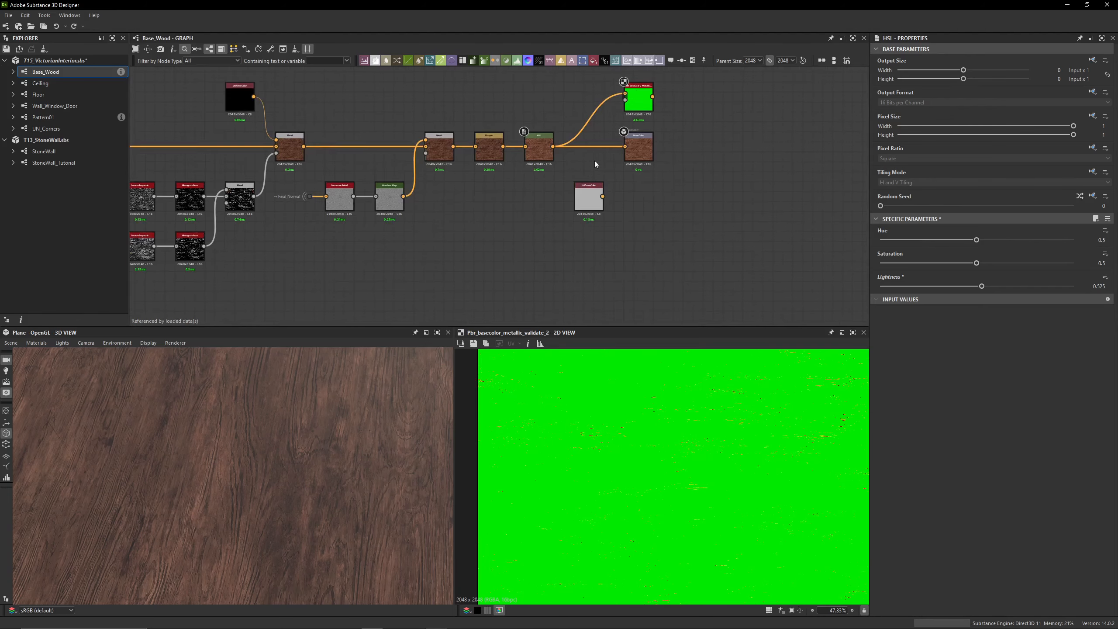
scroll(527, 209, down, 3)
scroll(410, 250, down, 2)
middle_drag(411, 250, 662, 148)
scroll(623, 201, down, 1)
middle_drag(622, 201, 608, 163)
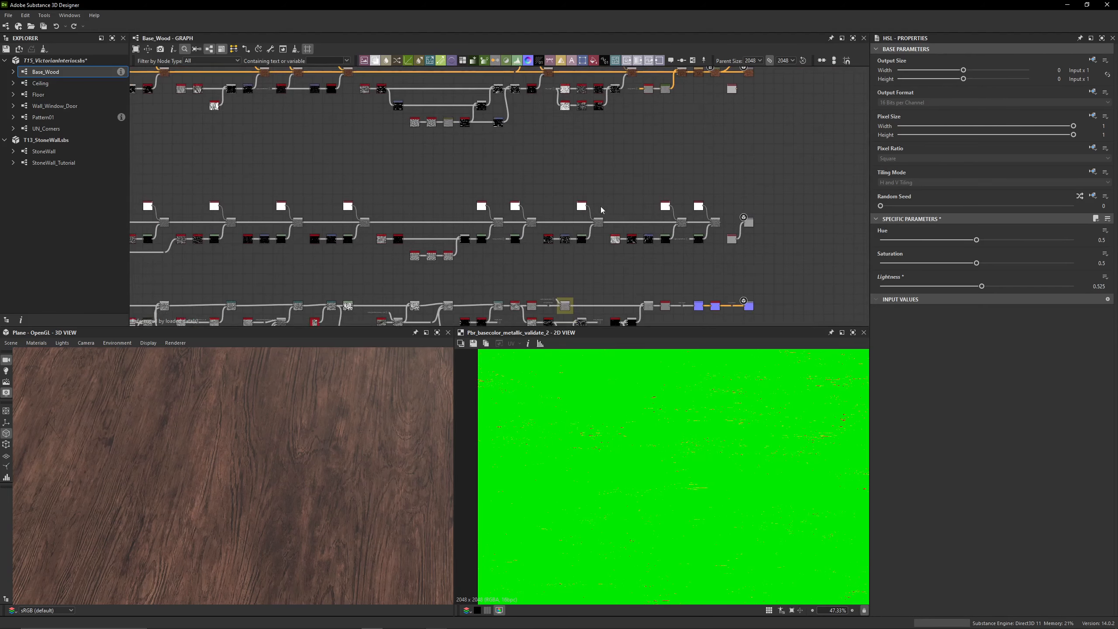
middle_drag(678, 141, 515, 225)
scroll(591, 247, up, 4)
scroll(506, 266, up, 2)
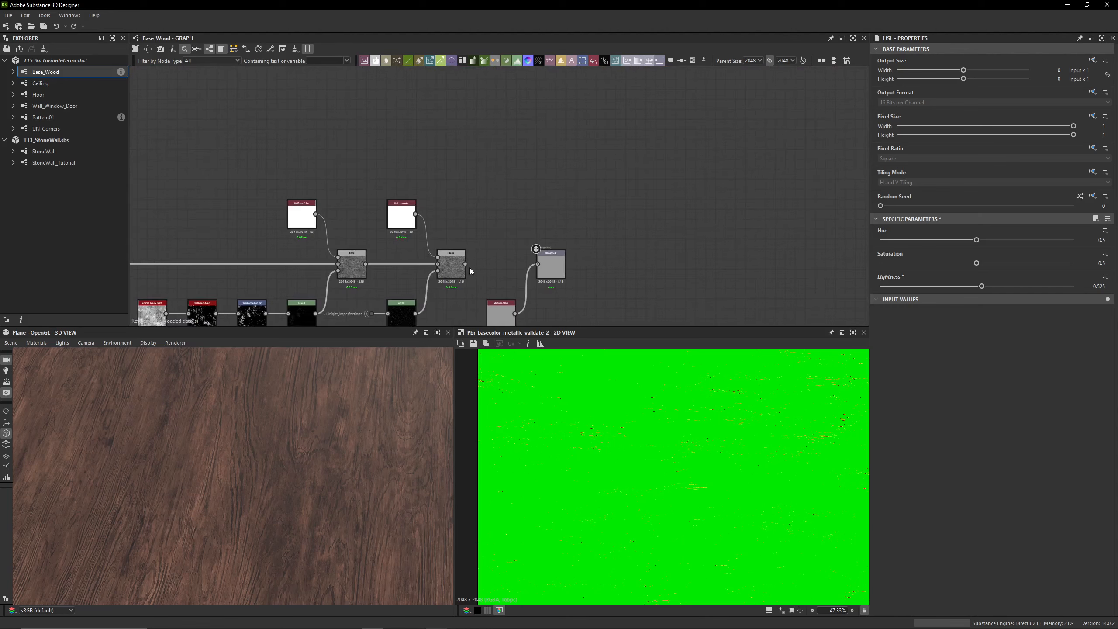
drag(376, 439, 412, 383)
scroll(272, 435, down, 3)
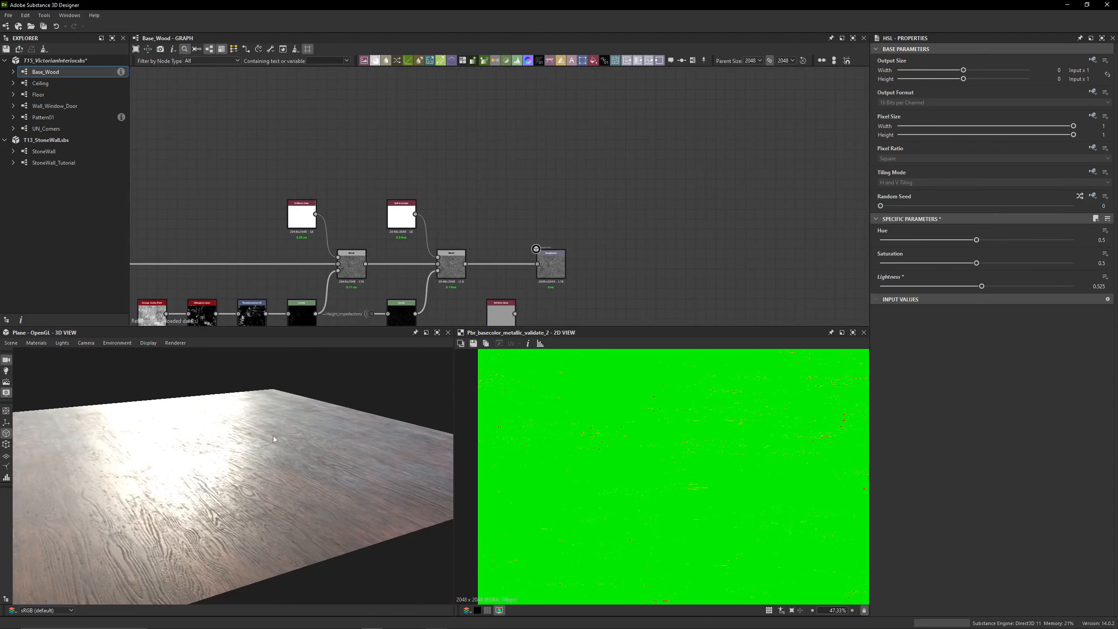
Disable the main nodes of the roughness chain and examine the plane's reflections from several angles
drag(273, 435, 253, 467)
scroll(262, 455, up, 2)
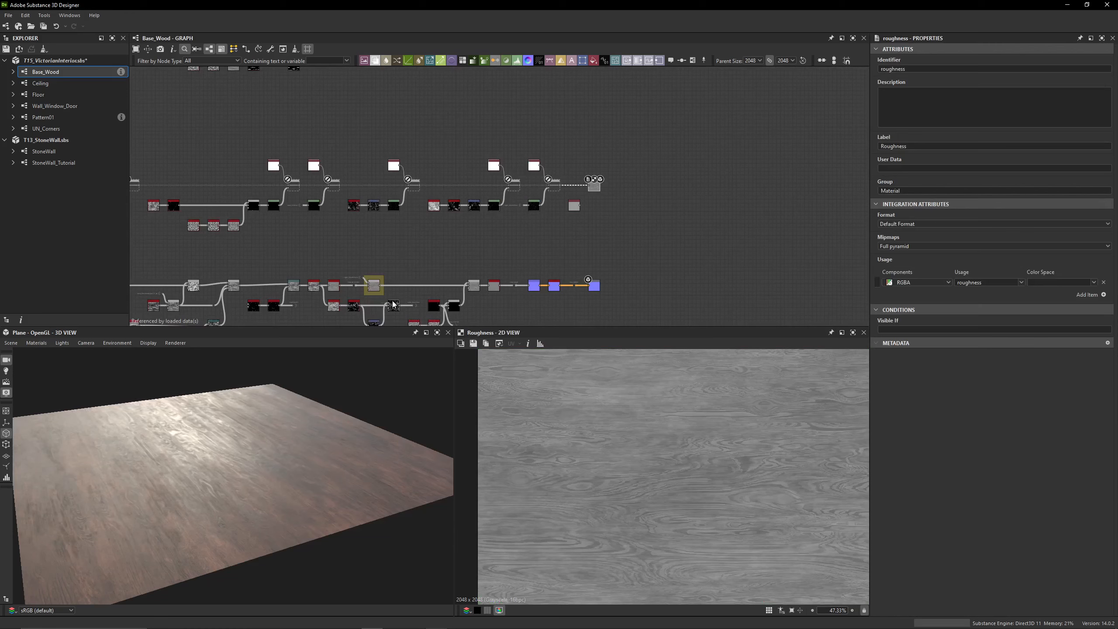
middle_drag(448, 263, 496, 228)
mouse_move(216, 410)
mouse_down()
mouse_move(233, 414)
mouse_move(216, 423)
mouse_up()
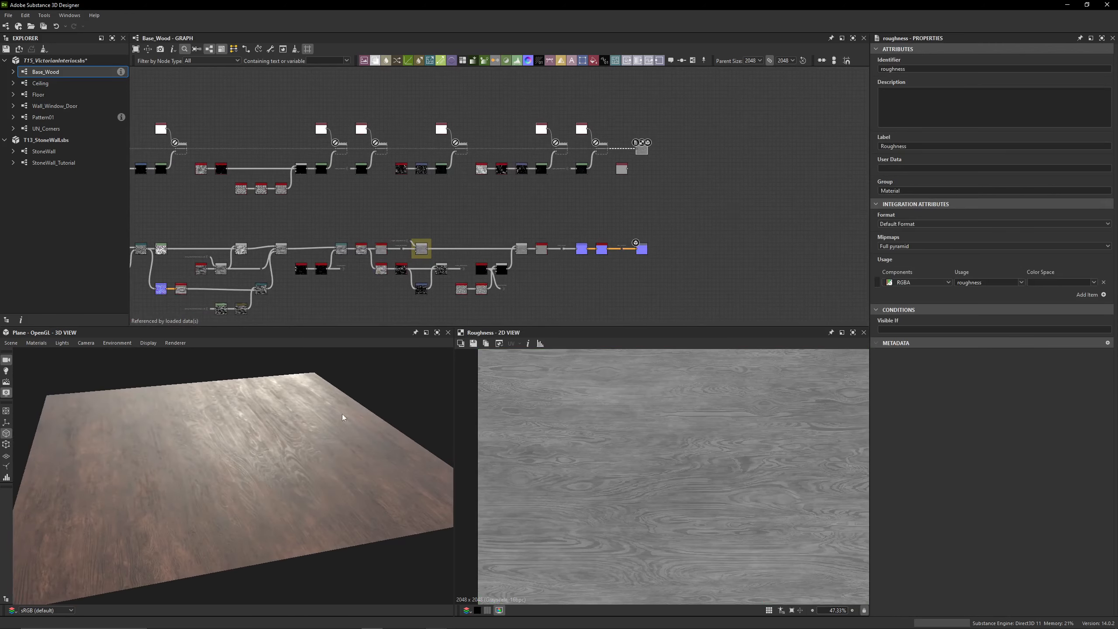
scroll(344, 415, up, 3)
drag(343, 416, 319, 416)
Inspect the Noise_WoodBase input and the first two nodes at the start of the roughness chain
scroll(363, 245, down, 2)
scroll(364, 245, down, 2)
middle_drag(365, 245, 683, 197)
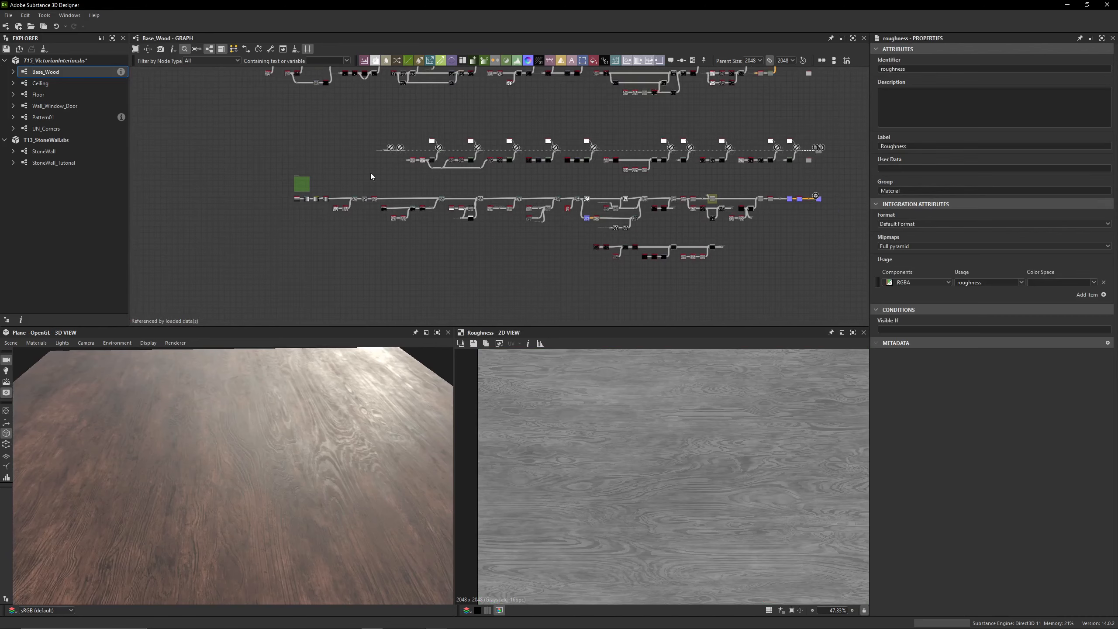
middle_drag(431, 149, 452, 190)
scroll(400, 187, up, 6)
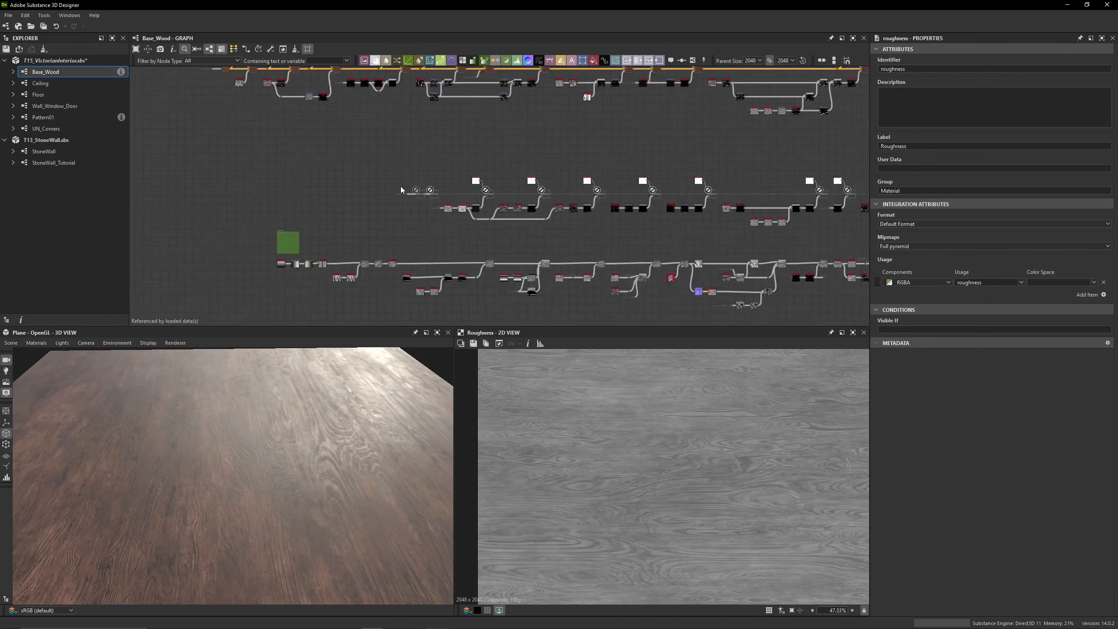
middle_drag(384, 199, 452, 242)
scroll(387, 189, up, 3)
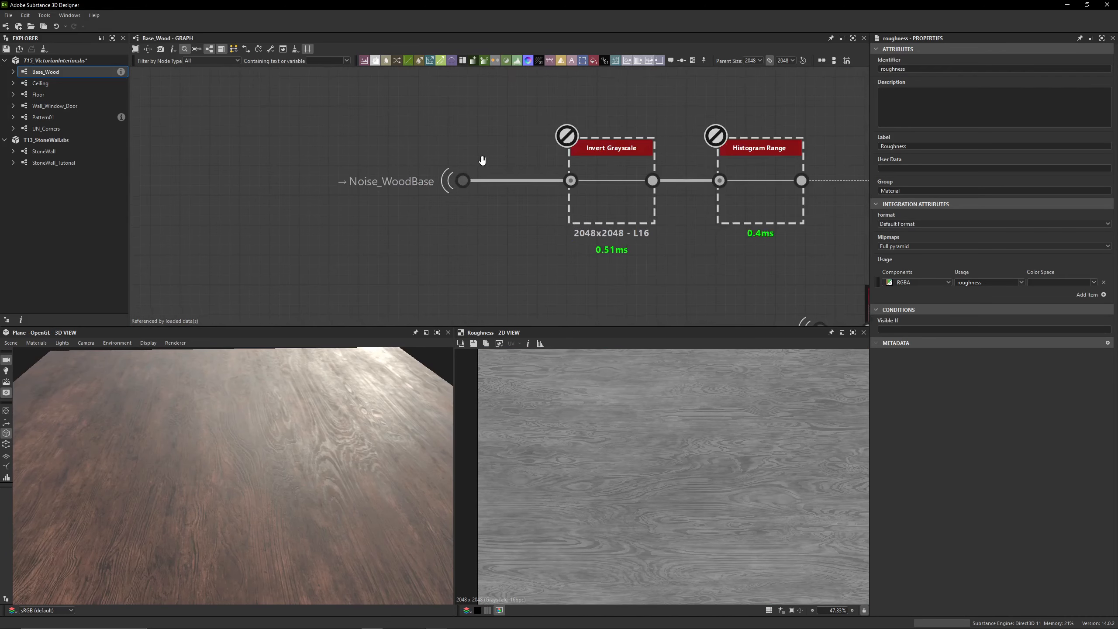
middle_drag(323, 179, 301, 168)
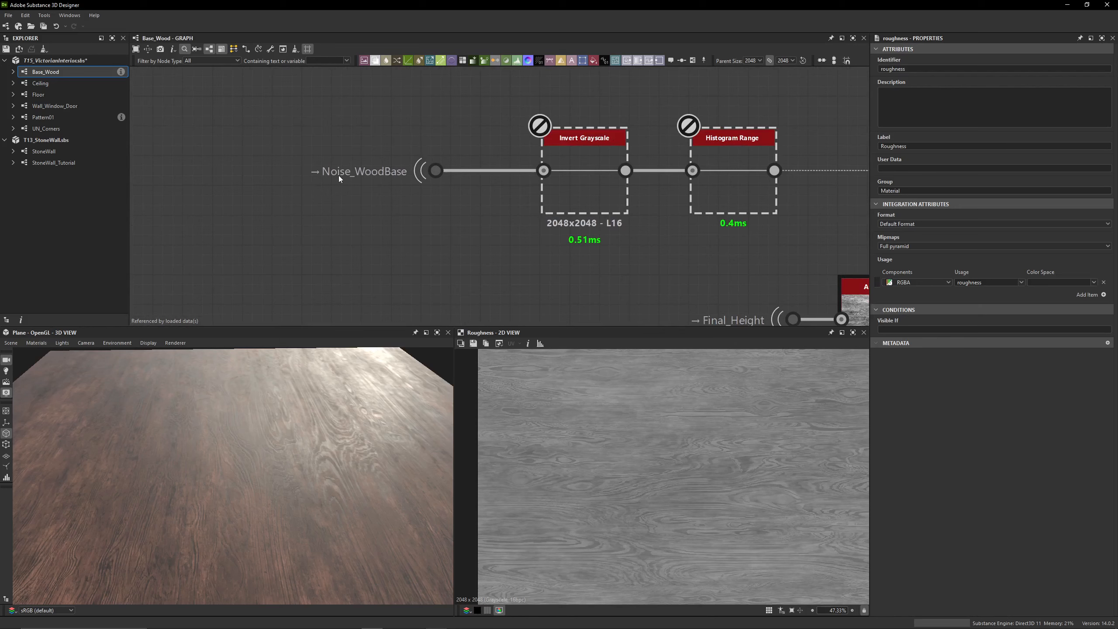
Trace the roughness chain's Noise_WoodBase portal back to its source after the Histogram Range in the height chain
click(448, 172)
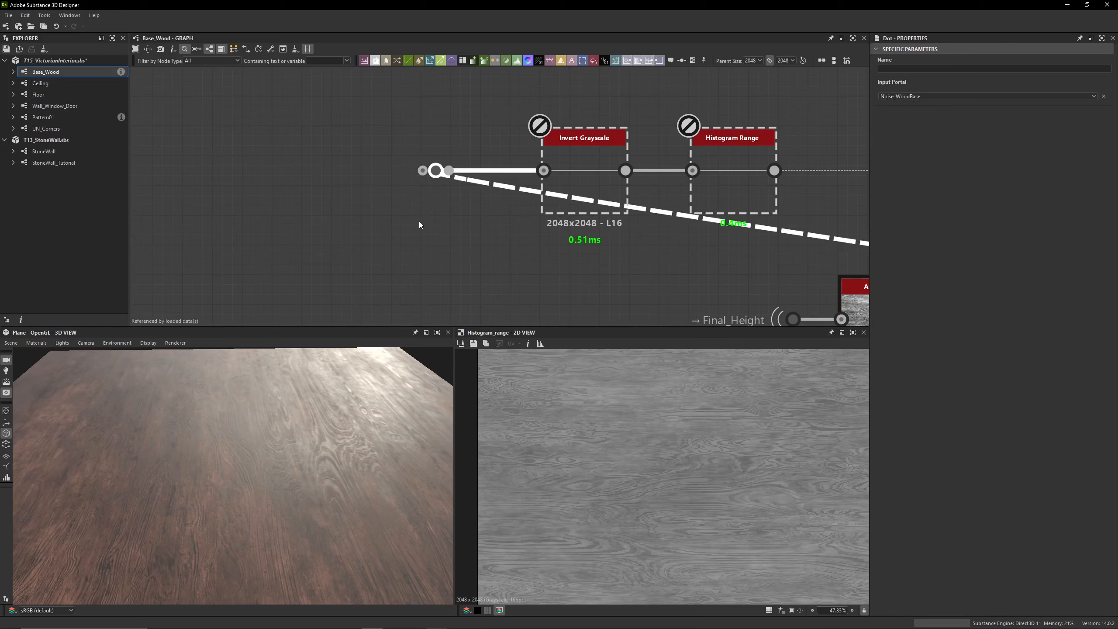
scroll(419, 224, down, 6)
middle_drag(614, 264, 207, 142)
scroll(392, 157, up, 6)
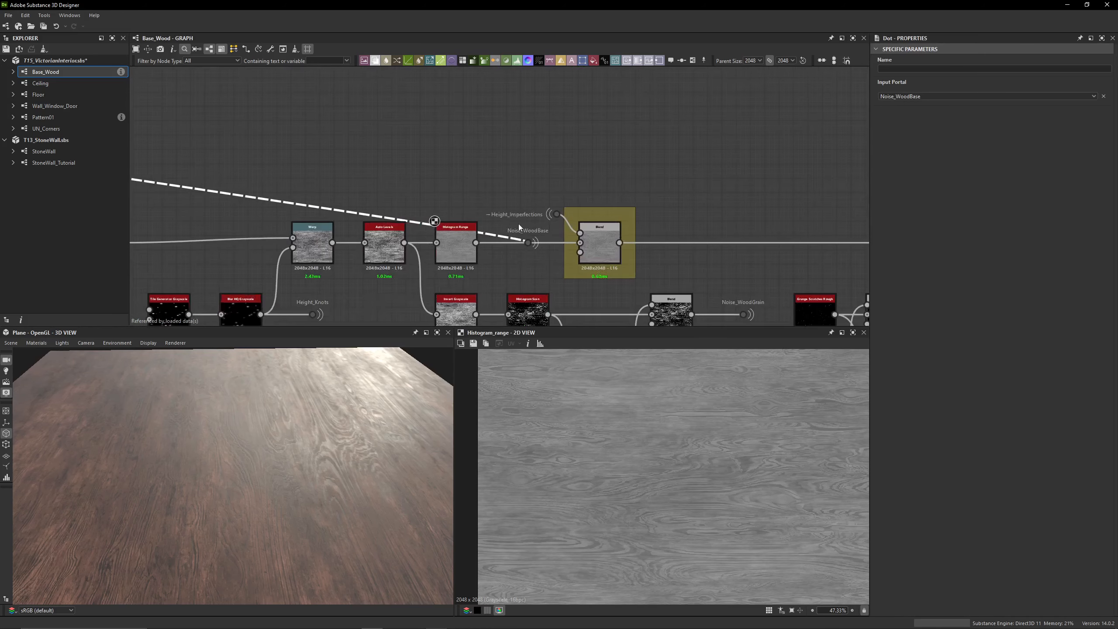
middle_drag(413, 192, 412, 195)
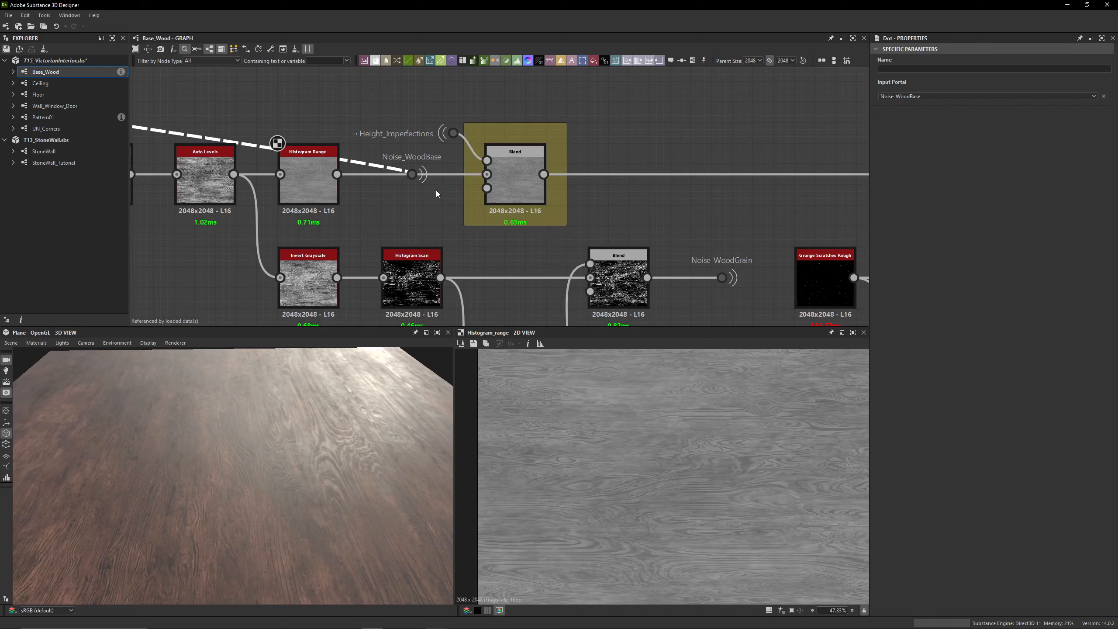
Enable the Invert Grayscale node at the start of the roughness chain and check the reflections on the plane
scroll(238, 121, down, 4)
middle_drag(198, 101, 661, 258)
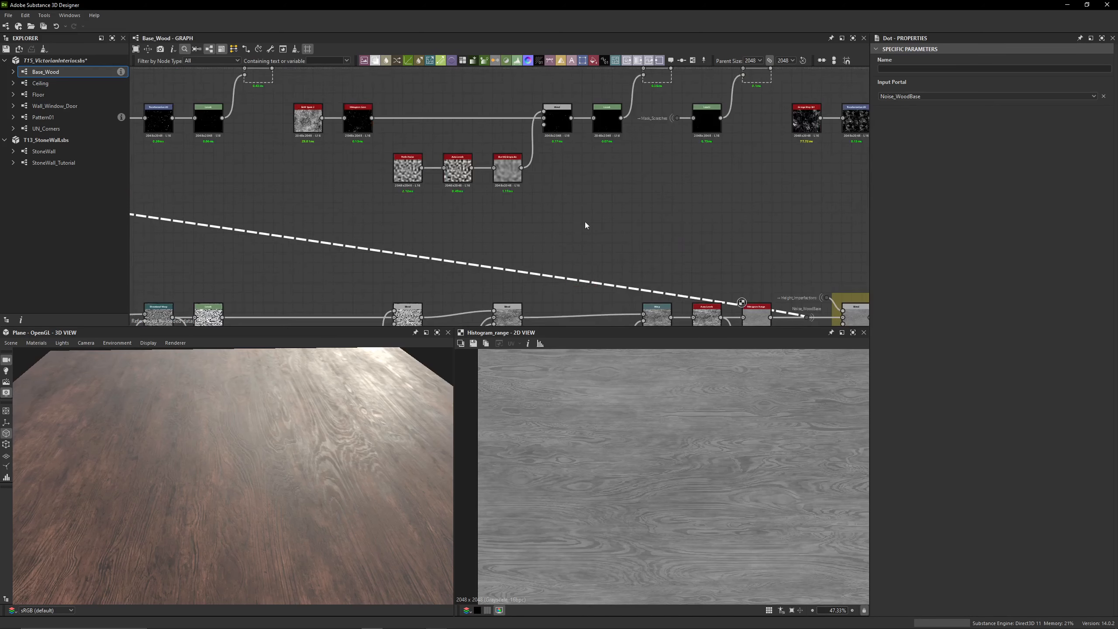
middle_drag(184, 199, 814, 282)
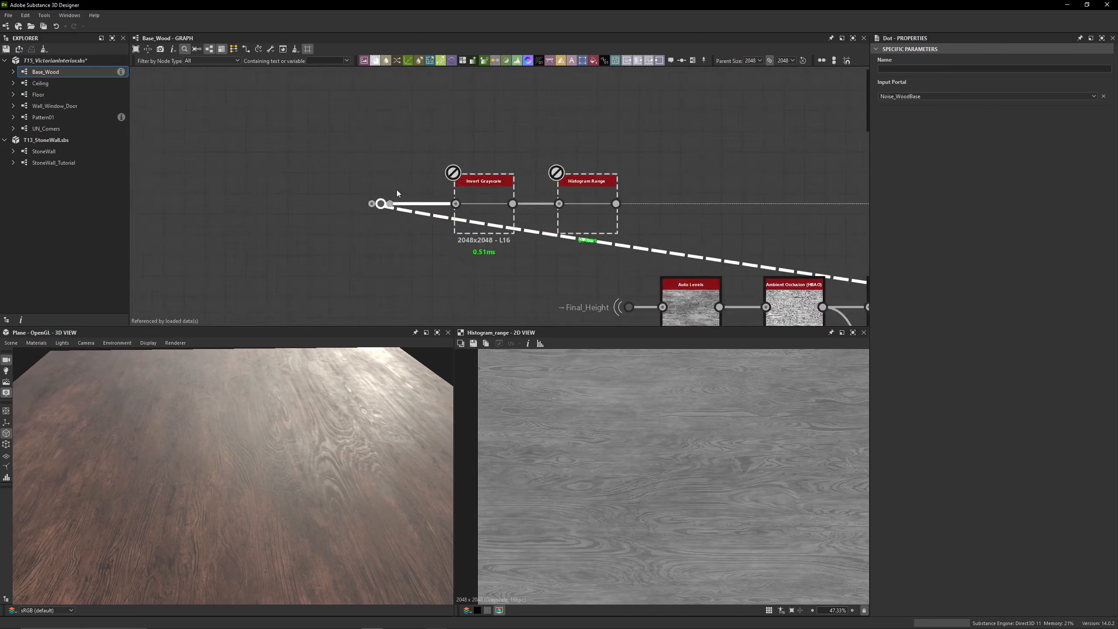
drag(496, 212, 496, 213)
key(shift+d)
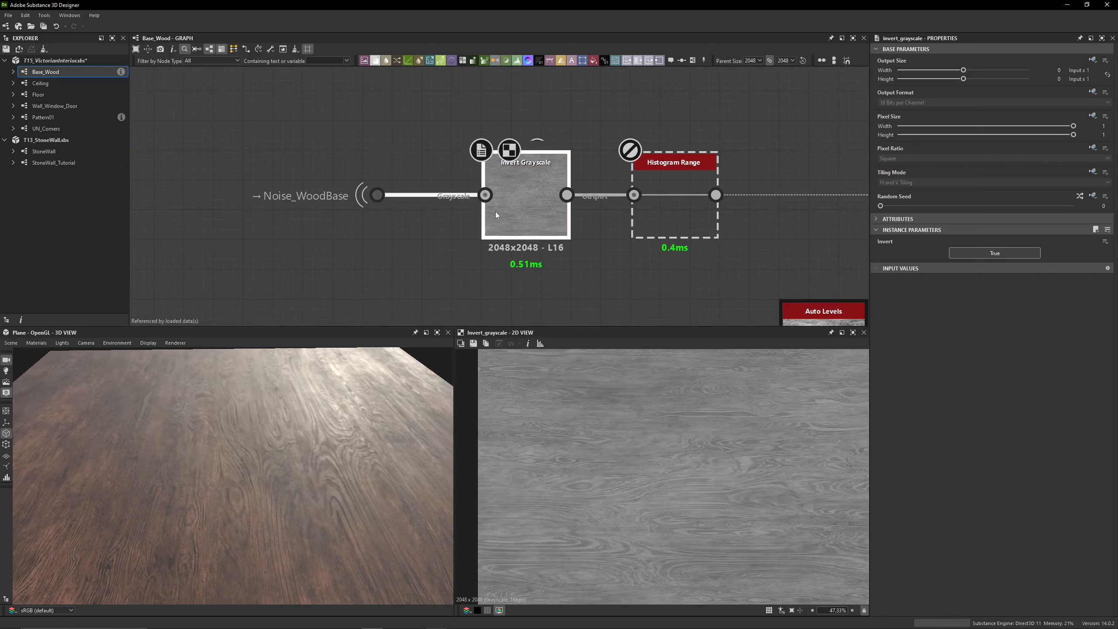
drag(331, 425, 348, 409)
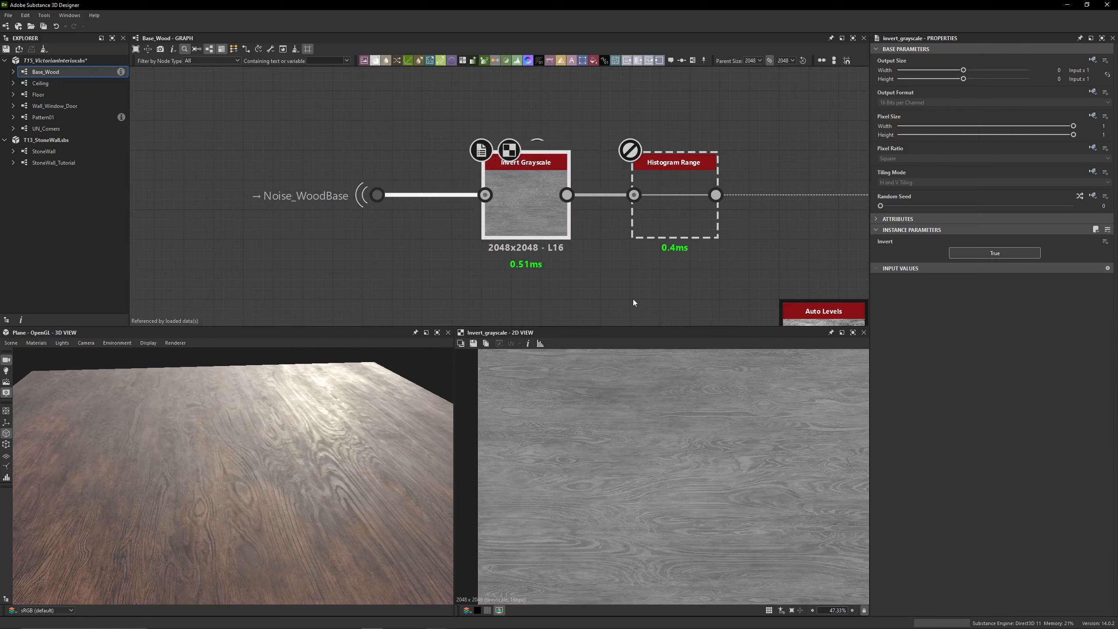
Enable the Histogram Range node after Invert Grayscale and preview its output in the 2D view
scroll(583, 419, down, 2)
drag(271, 478, 246, 471)
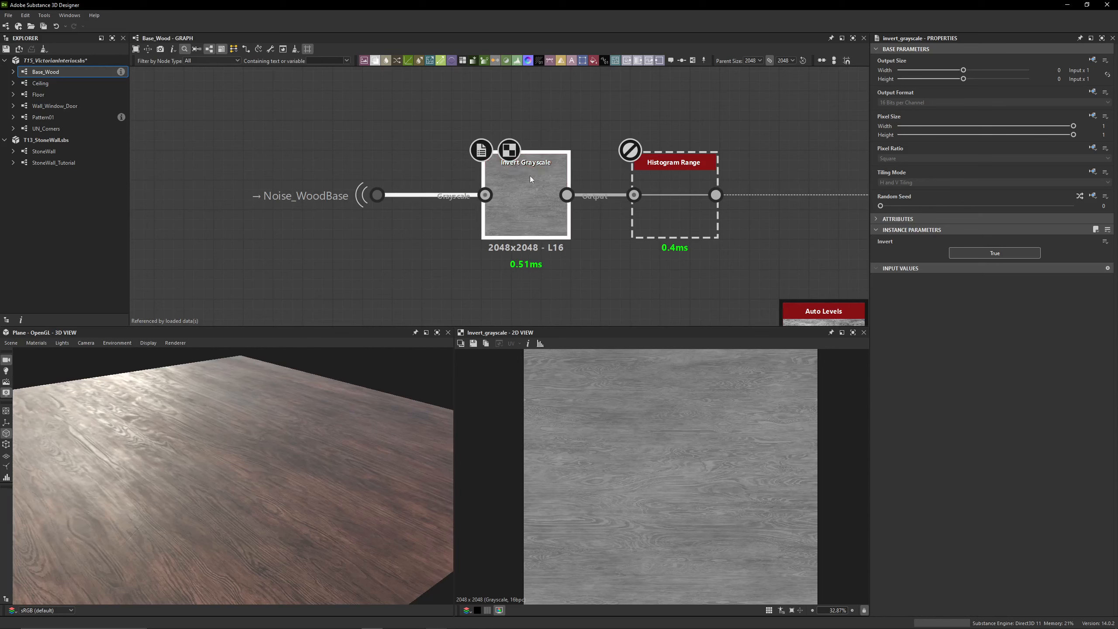
click(658, 220)
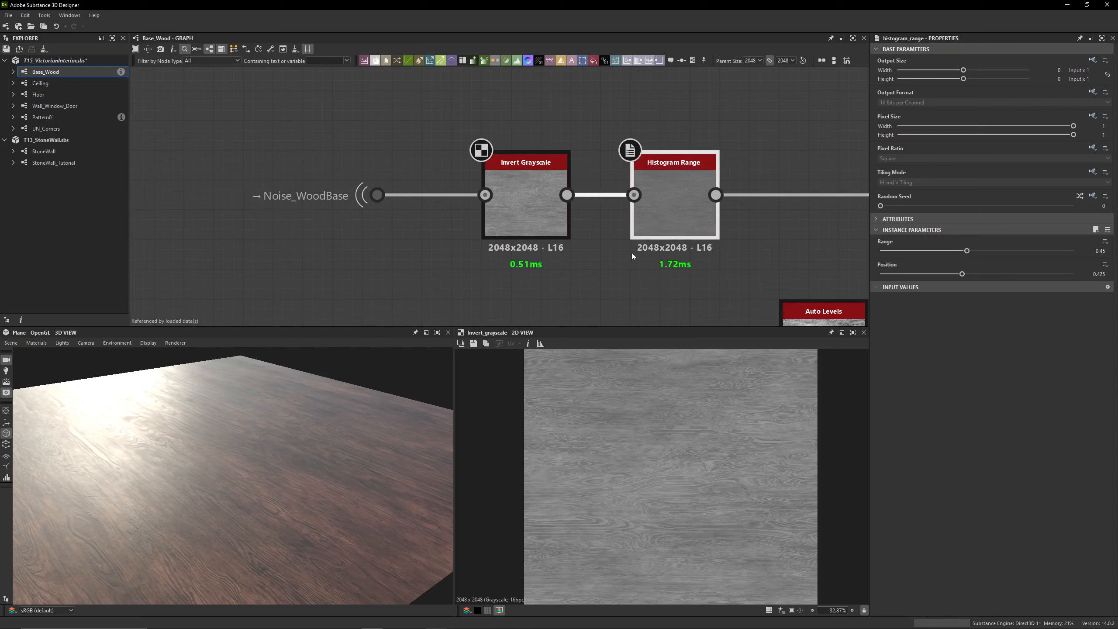
double_click(672, 208)
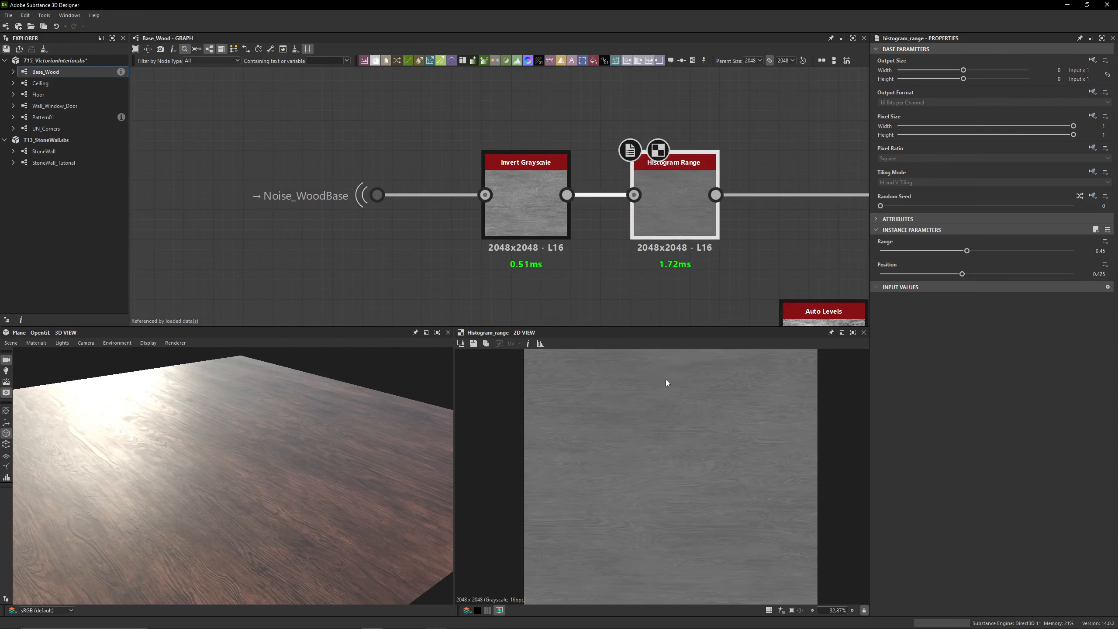
drag(335, 502, 298, 462)
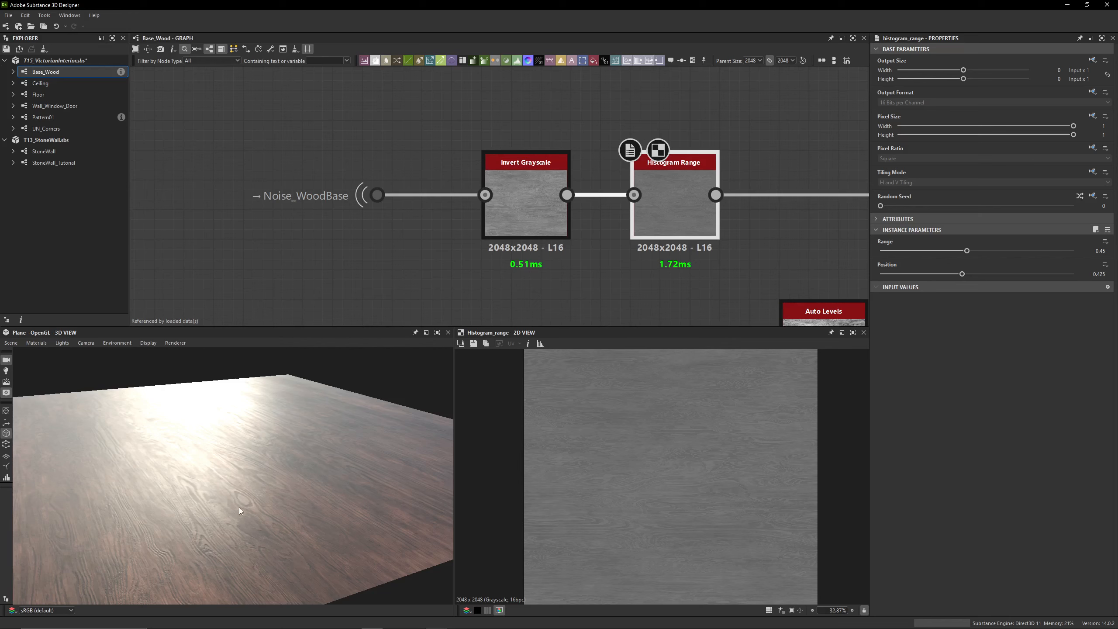
Toggle the Histogram Range node off and on to compare its effect on the wood's reflections in the 3D view
key(d)
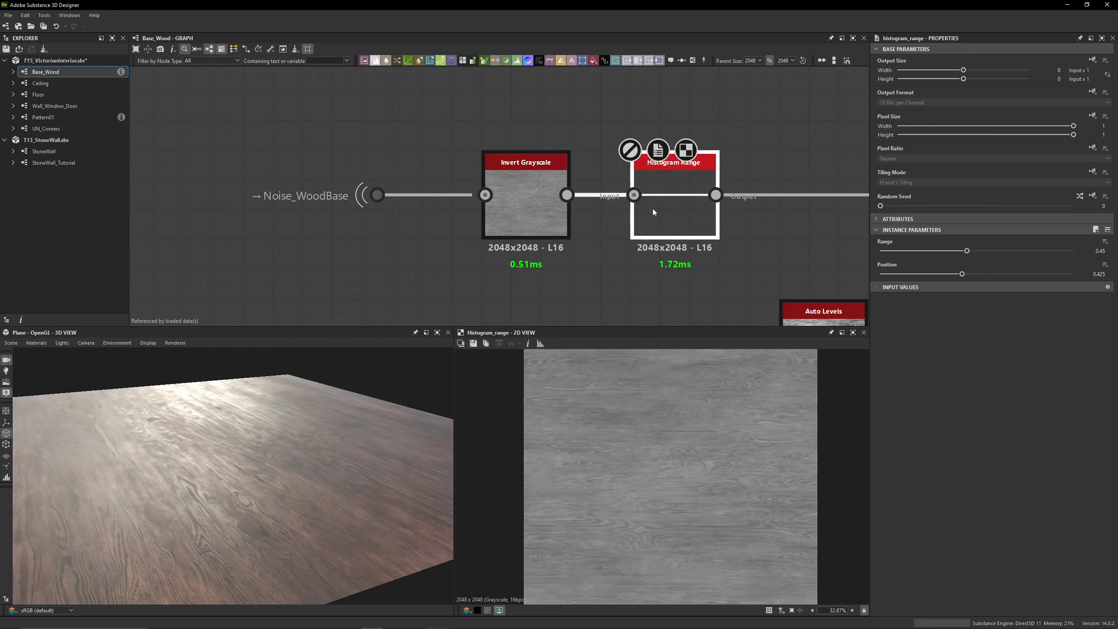
key(shift+d)
key(shift+d)
drag(129, 467, 91, 512)
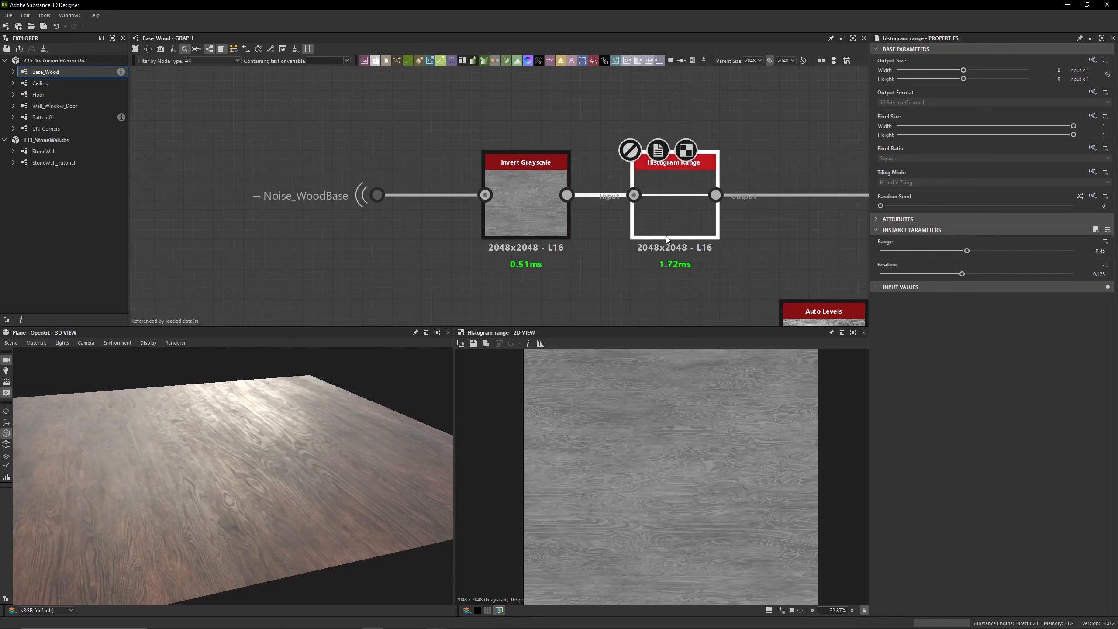
key(shift+d)
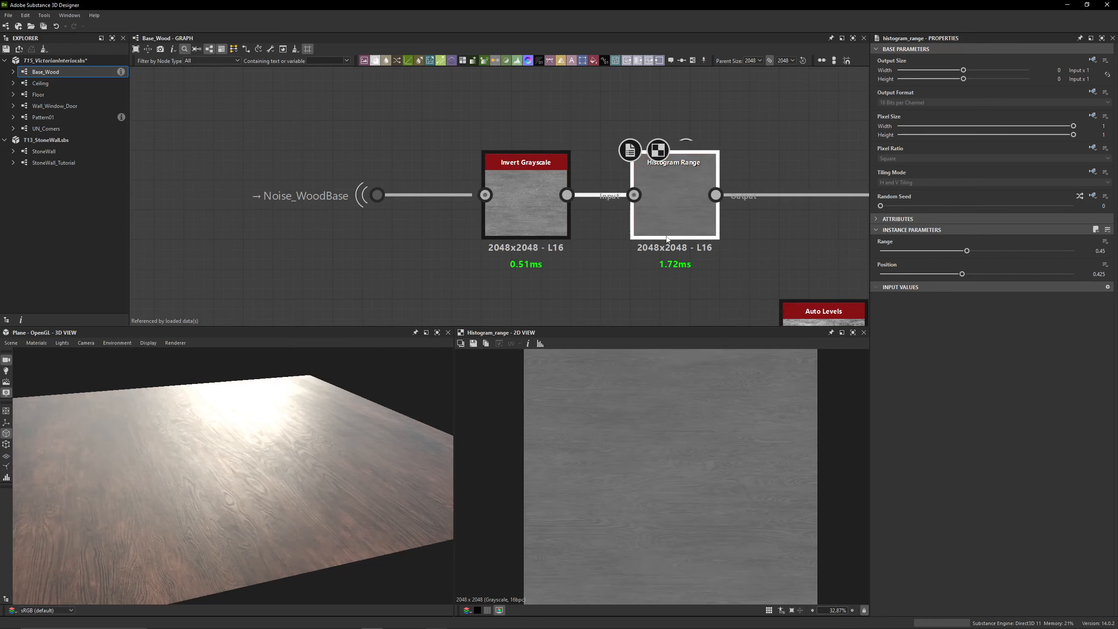
scroll(230, 495, up, 5)
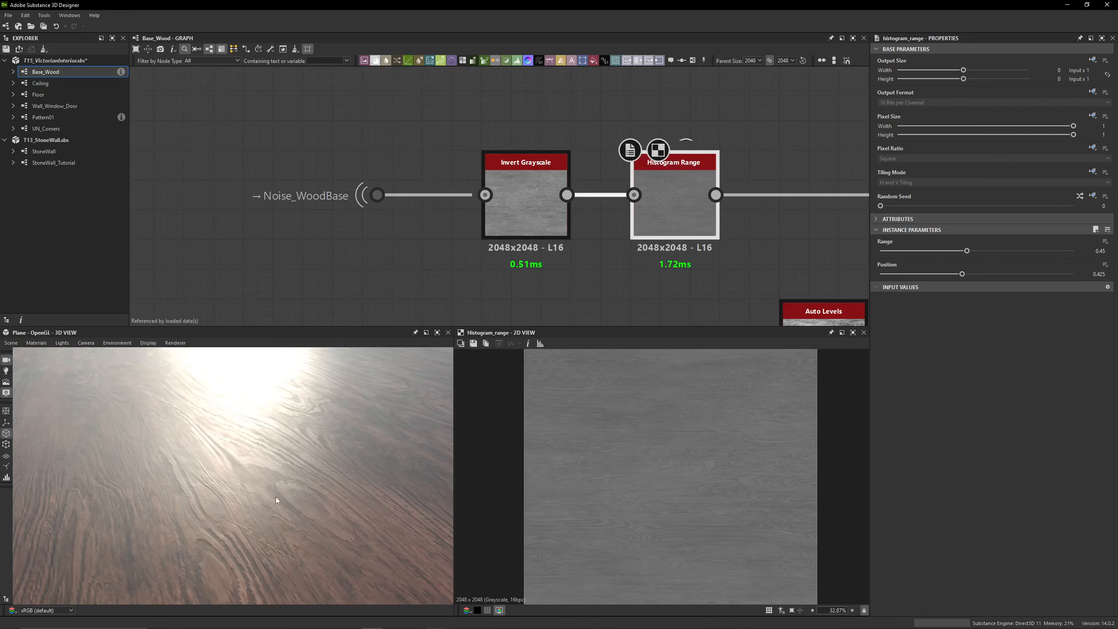
key(shift+d)
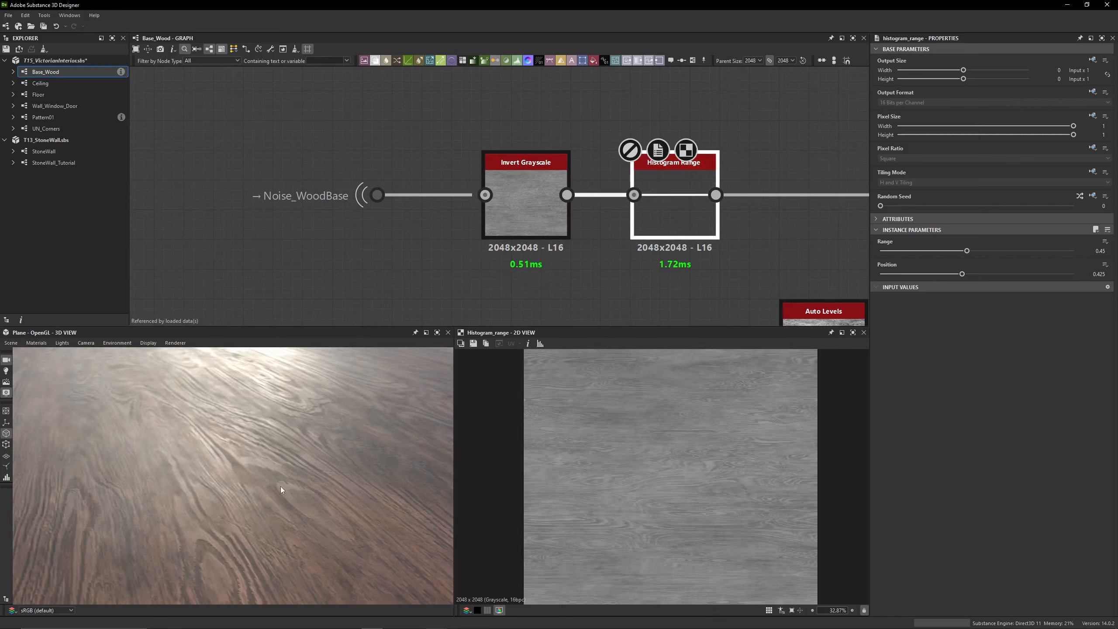
key(shift+d)
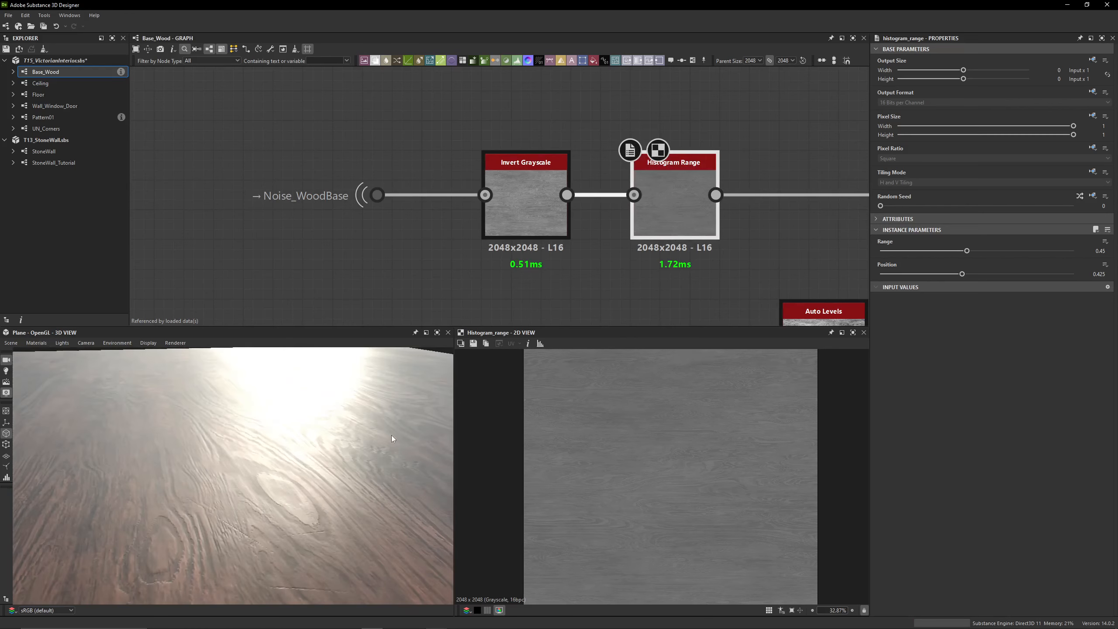
drag(393, 438, 396, 434)
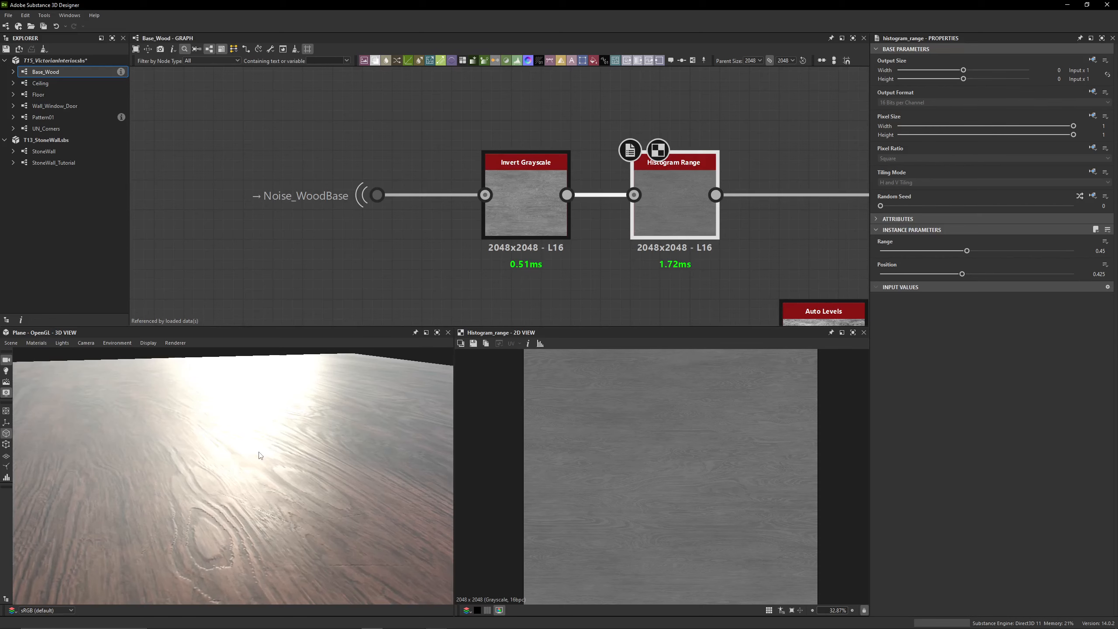
Enable the first Blend node after Histogram Range and preview its subtracted result in the 2D and 3D views
middle_drag(863, 156, 564, 138)
middle_drag(632, 164, 334, 139)
scroll(453, 161, down, 3)
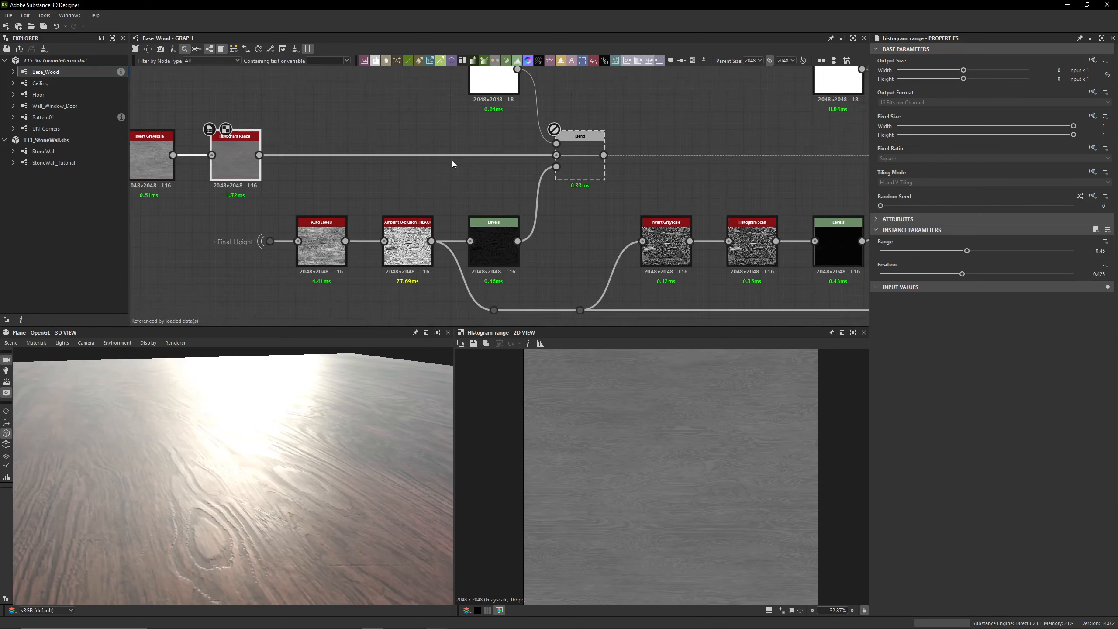
middle_drag(453, 161, 510, 184)
click(642, 184)
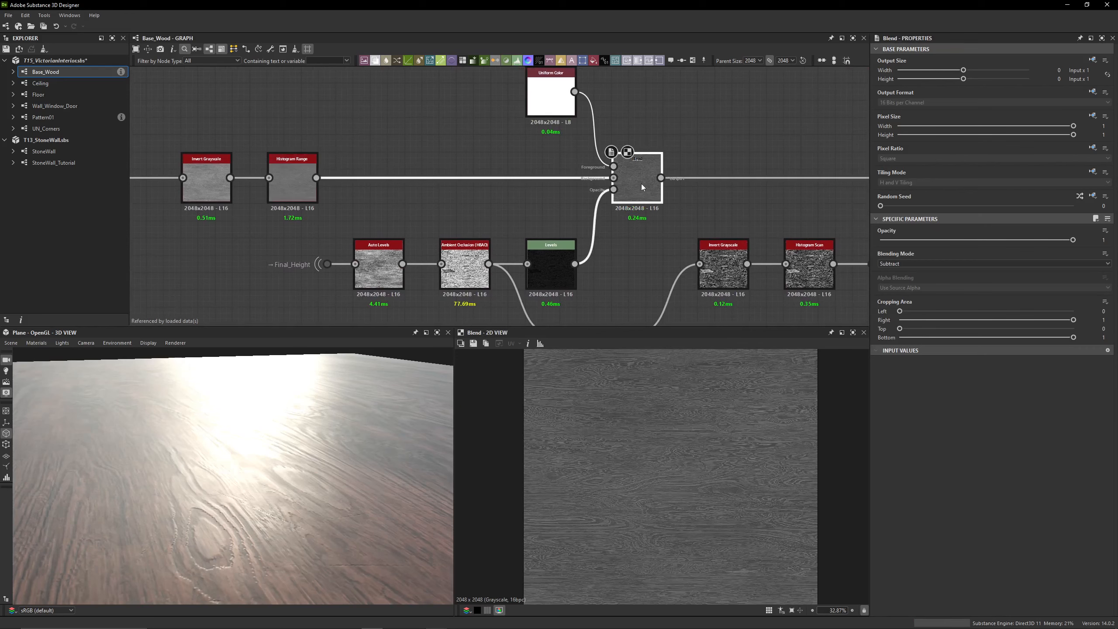
drag(246, 476, 245, 488)
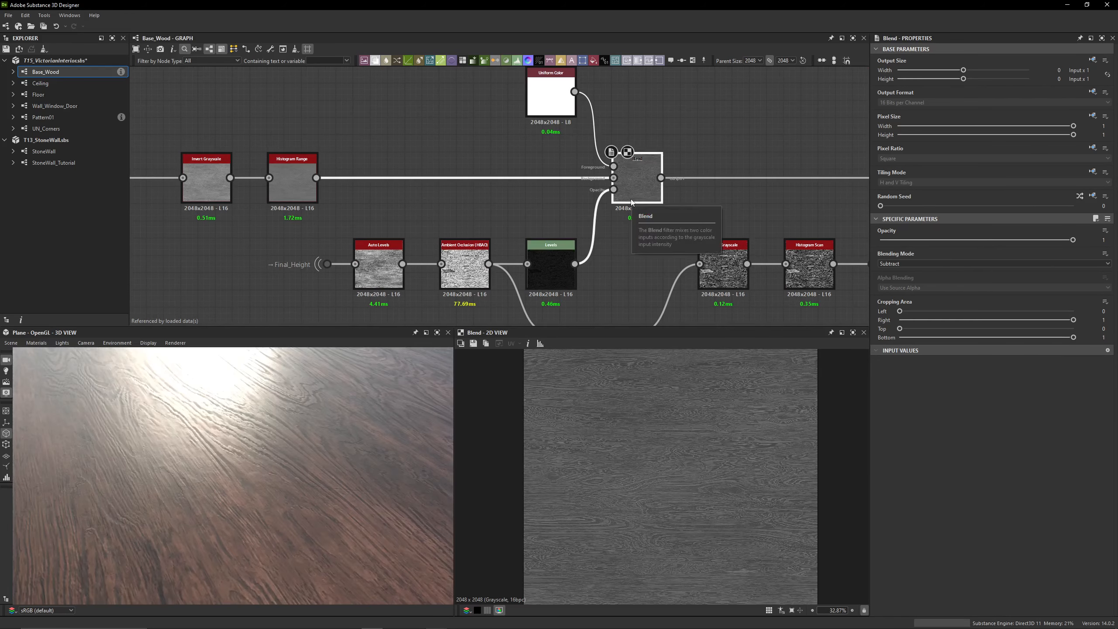
Compare the Histogram Range output with the first Blend output and examine the surface reflections
click(304, 187)
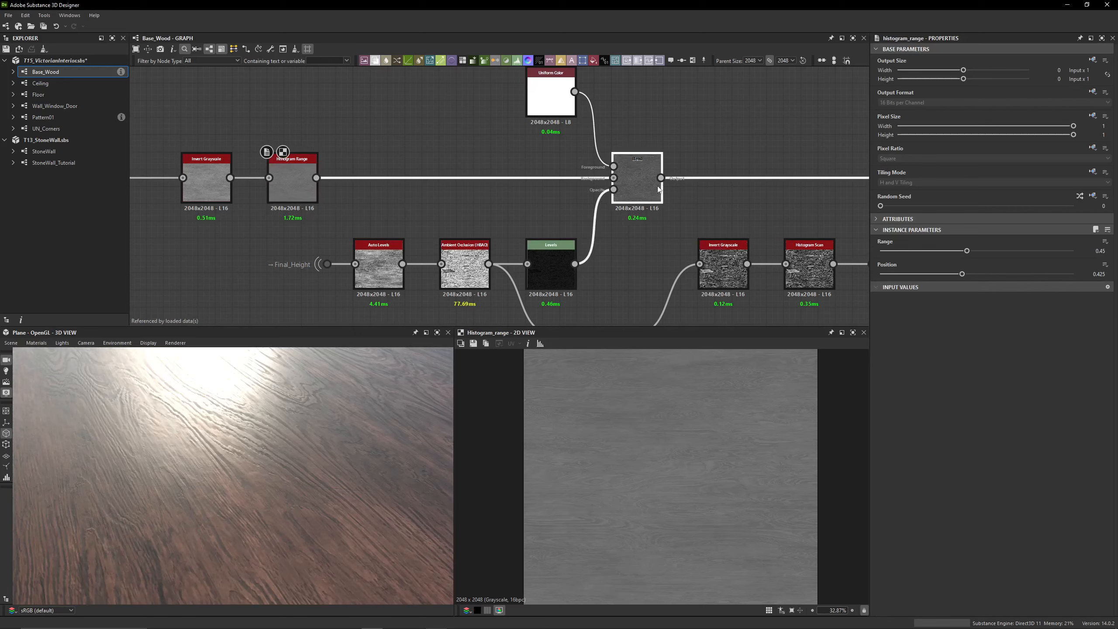
click(660, 190)
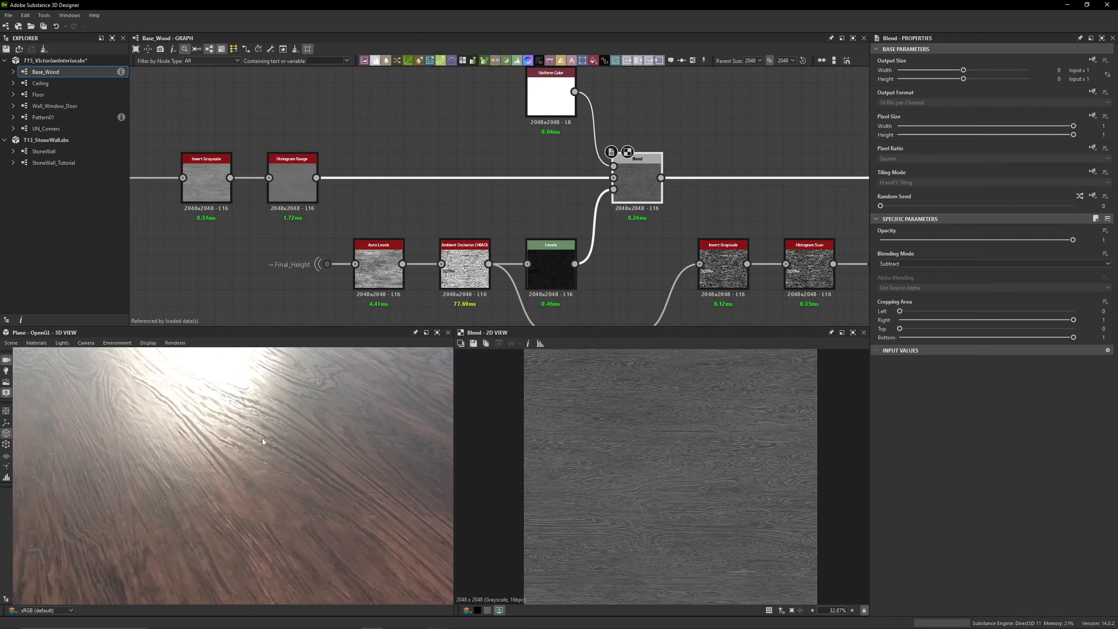
drag(262, 439, 237, 426)
double_click(284, 194)
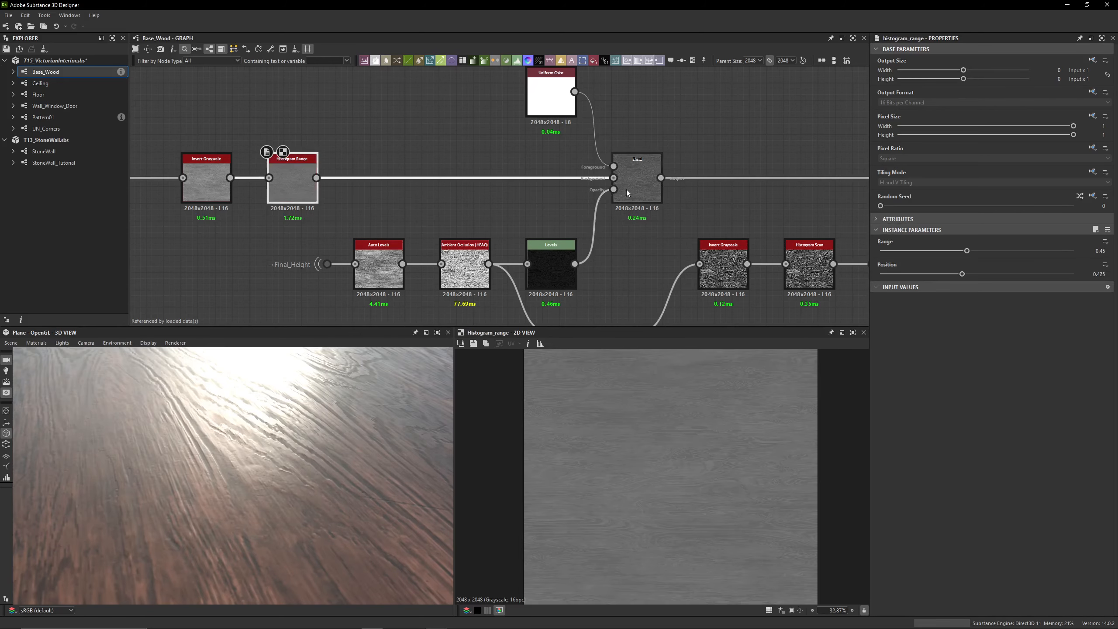
click(645, 179)
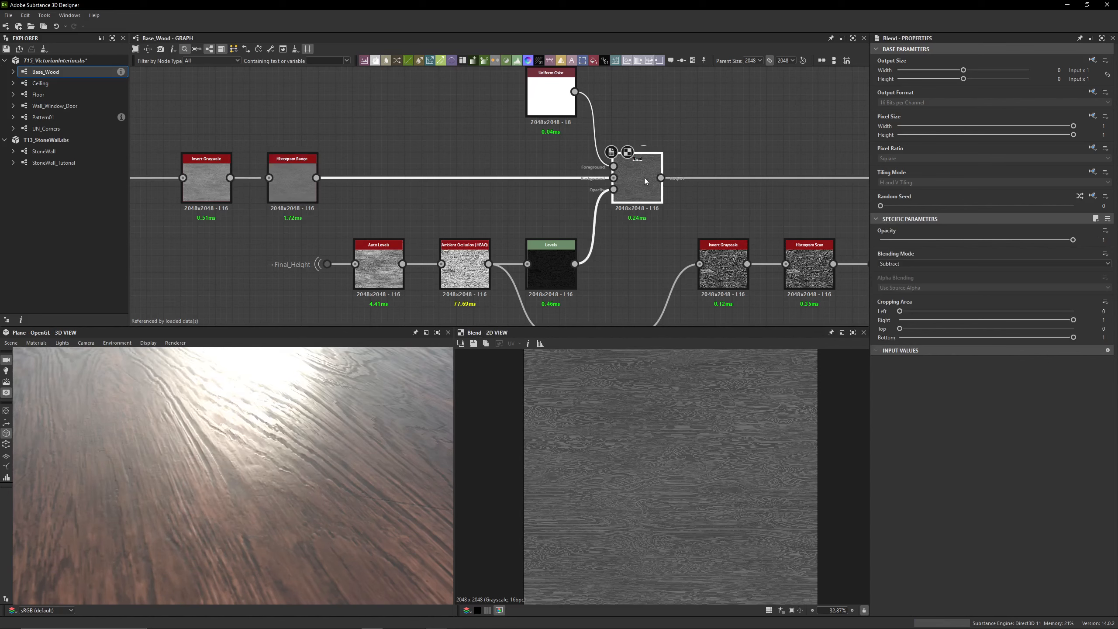
Preview the Uniform Color node and inspect its connection to the first Blend node's foreground input
middle_drag(492, 125, 491, 170)
click(535, 159)
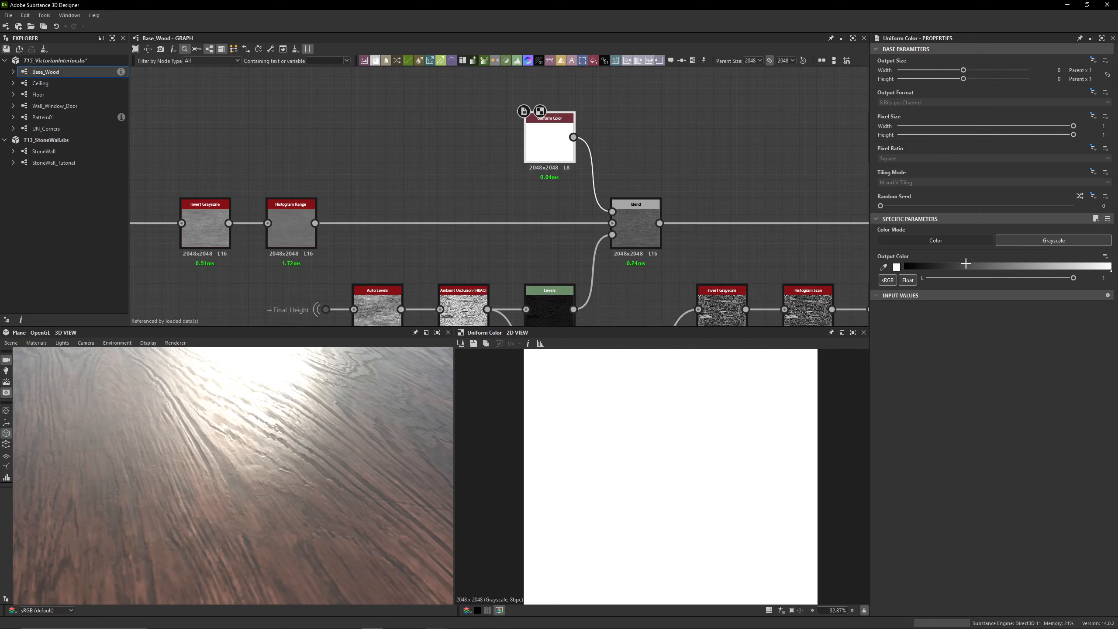
middle_drag(514, 257, 566, 194)
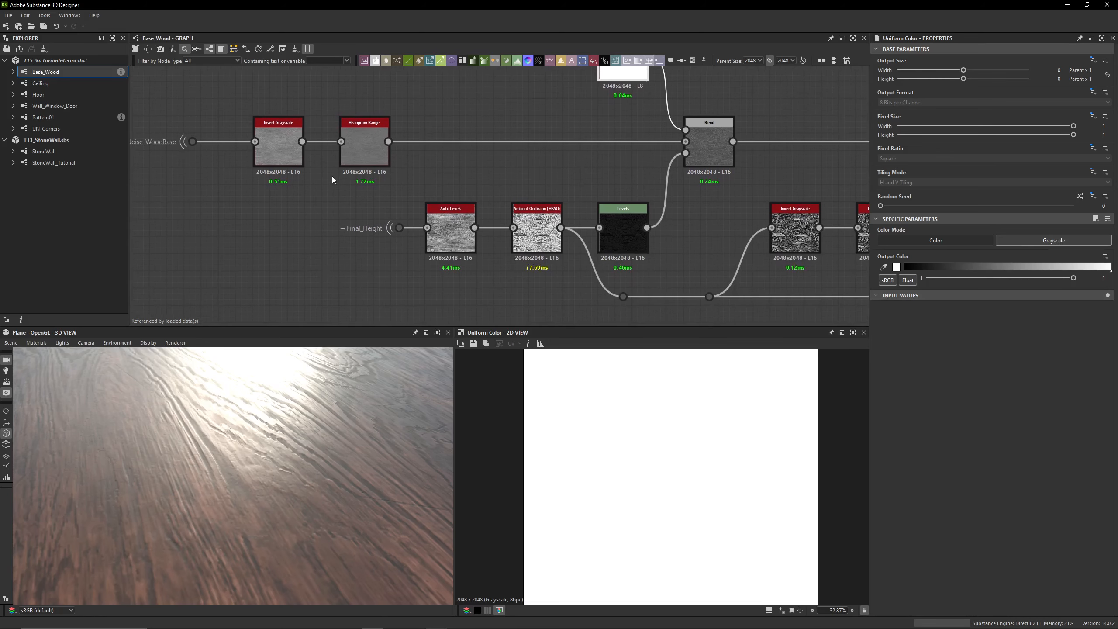
scroll(332, 206, up, 3)
scroll(377, 217, down, 3)
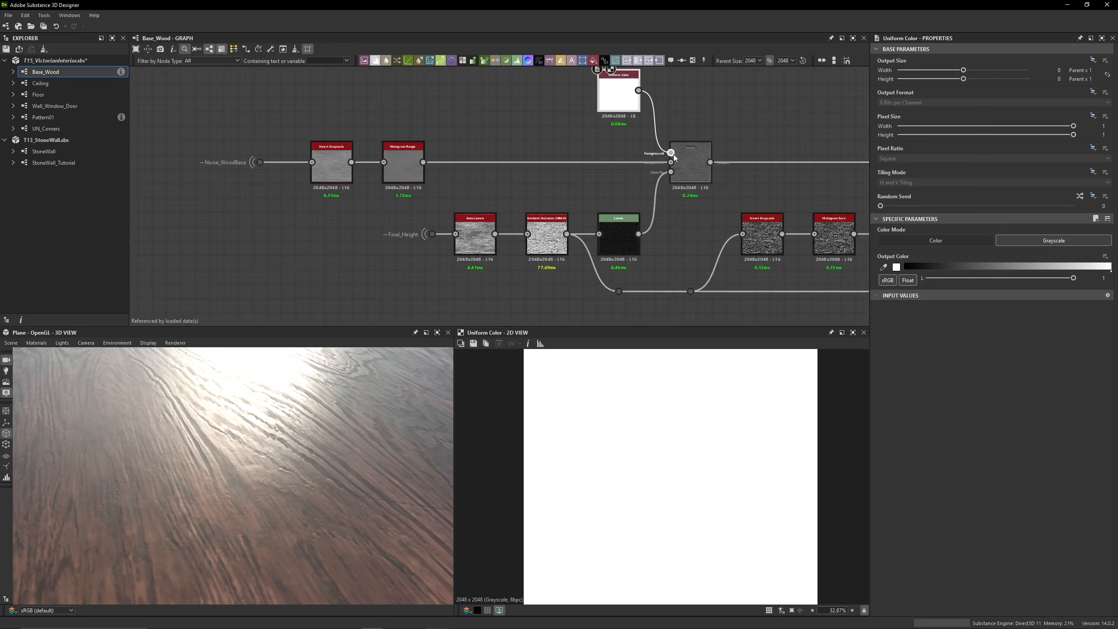
scroll(412, 240, up, 3)
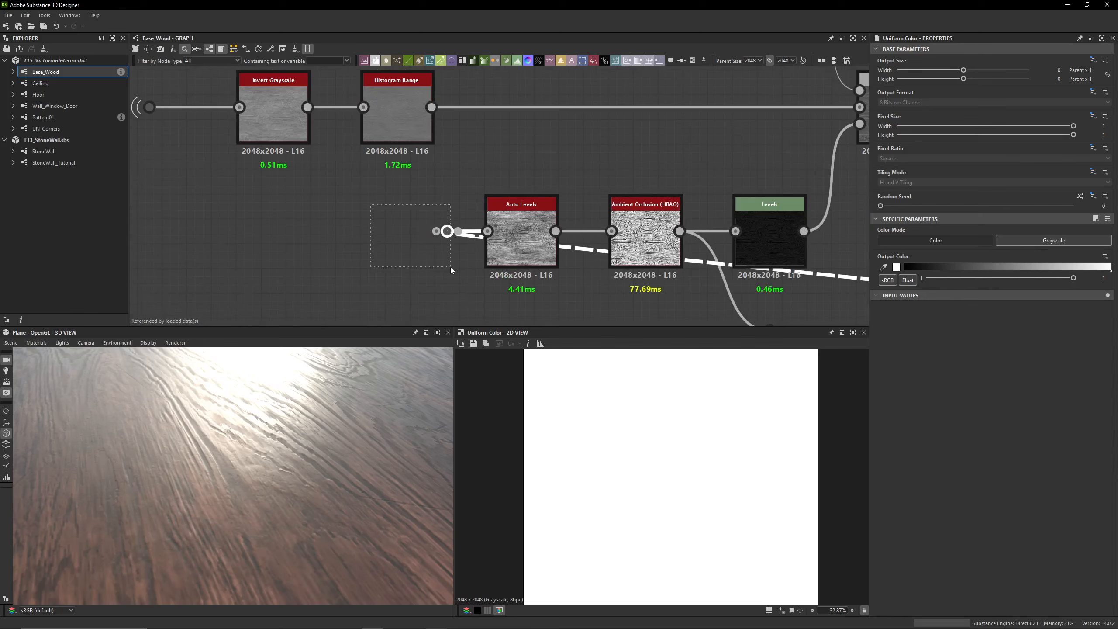
Preview the Auto Levels, Ambient Occlusion (HBAO) and Levels nodes of the Final_Height mask chain, showing the Levels parameters as sliders
click(446, 232)
middle_drag(497, 190, 432, 161)
double_click(446, 198)
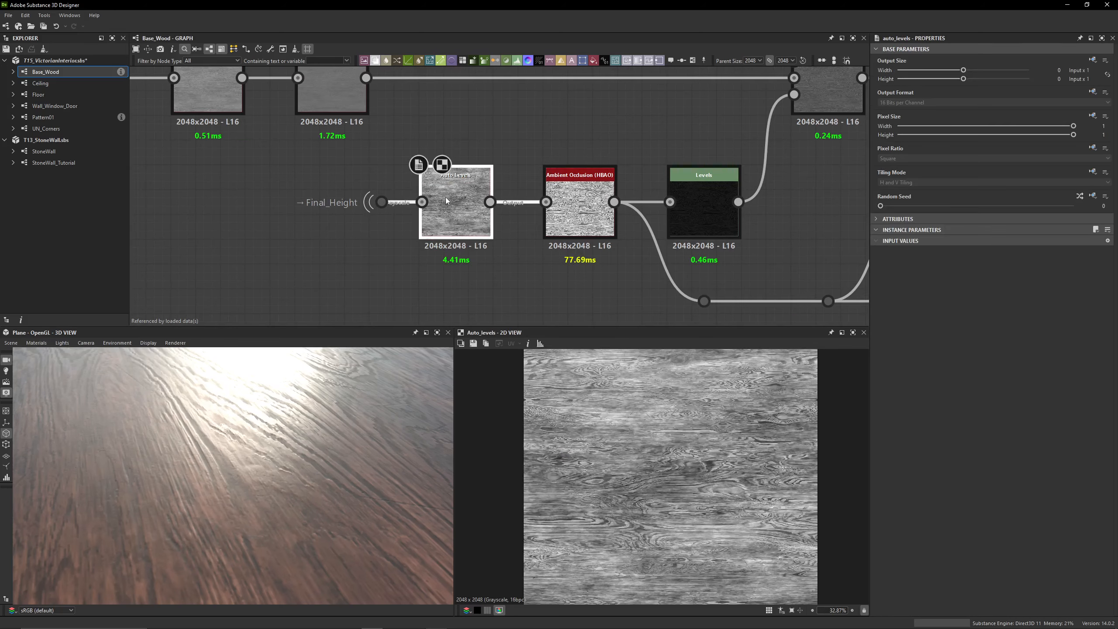
double_click(562, 230)
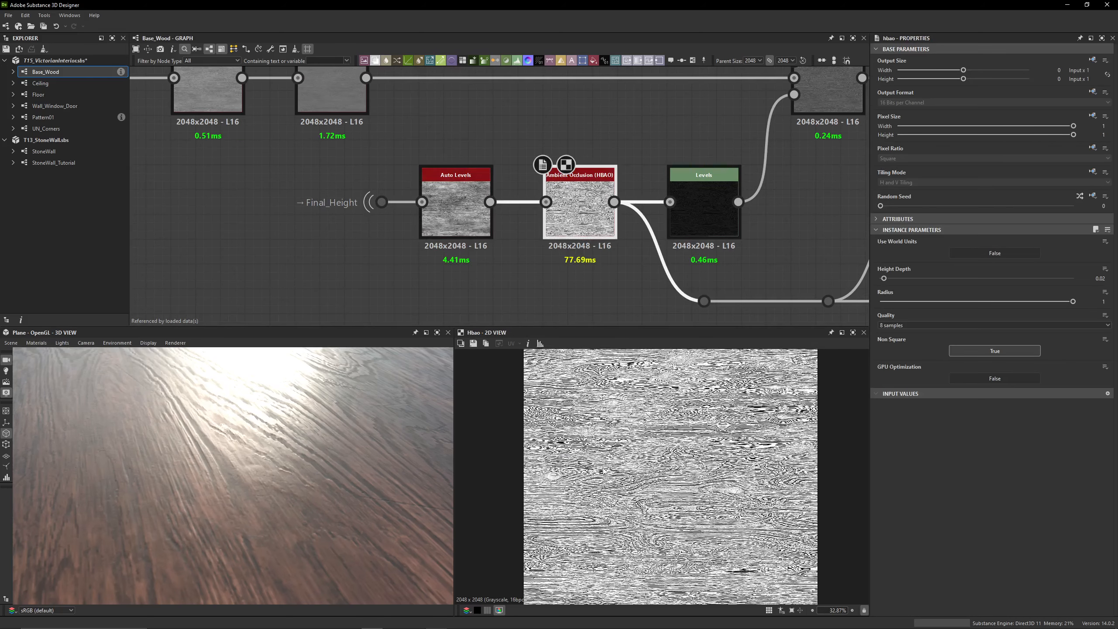
scroll(593, 468, up, 10)
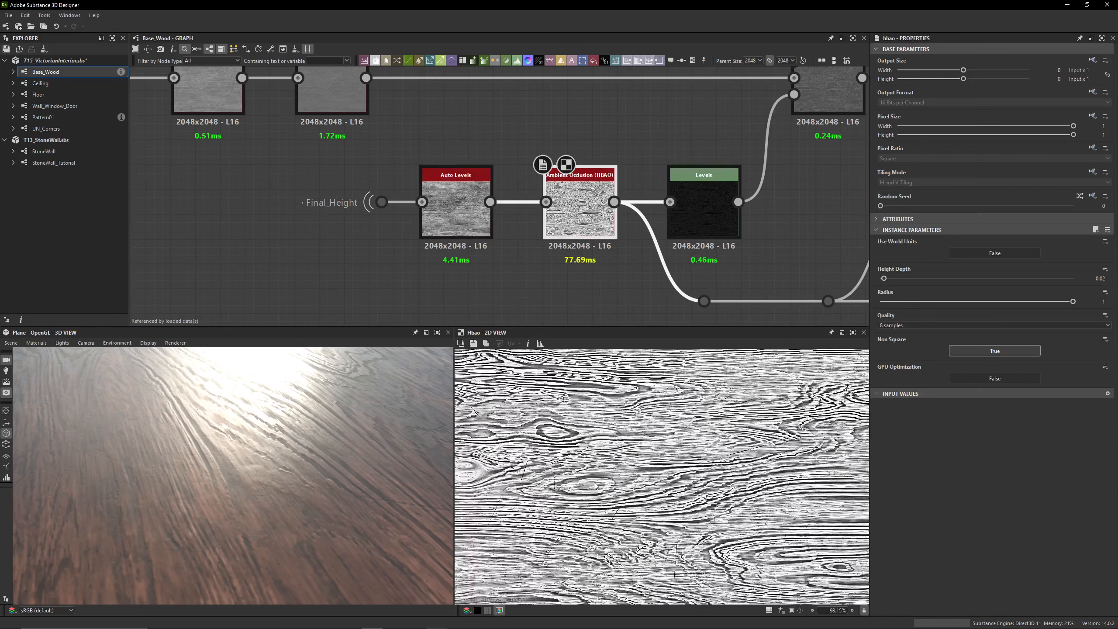
double_click(708, 226)
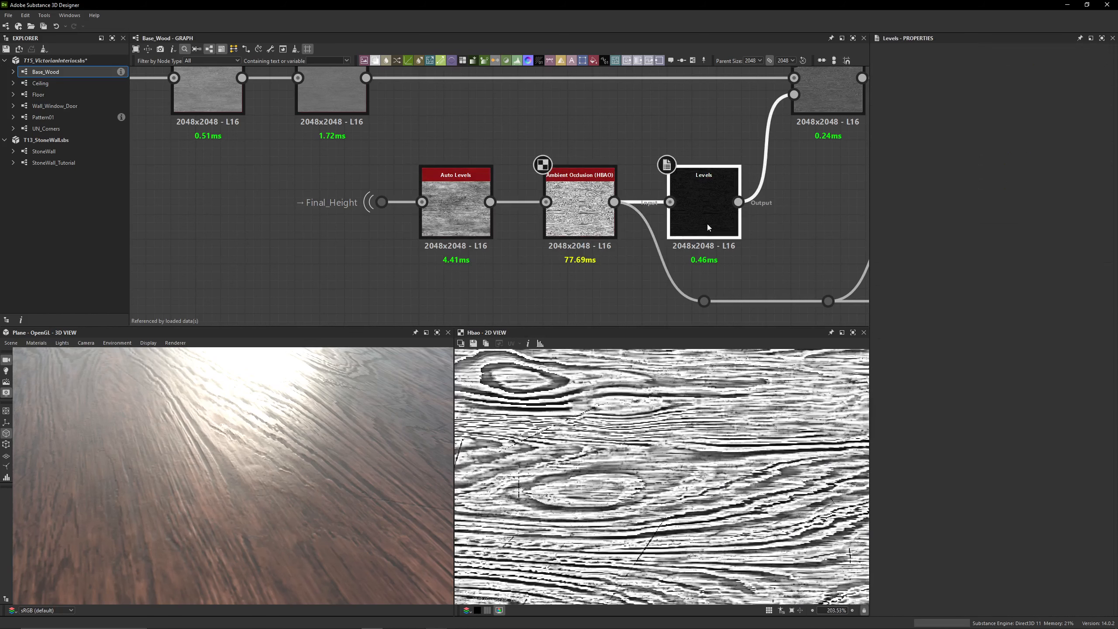
click(1096, 219)
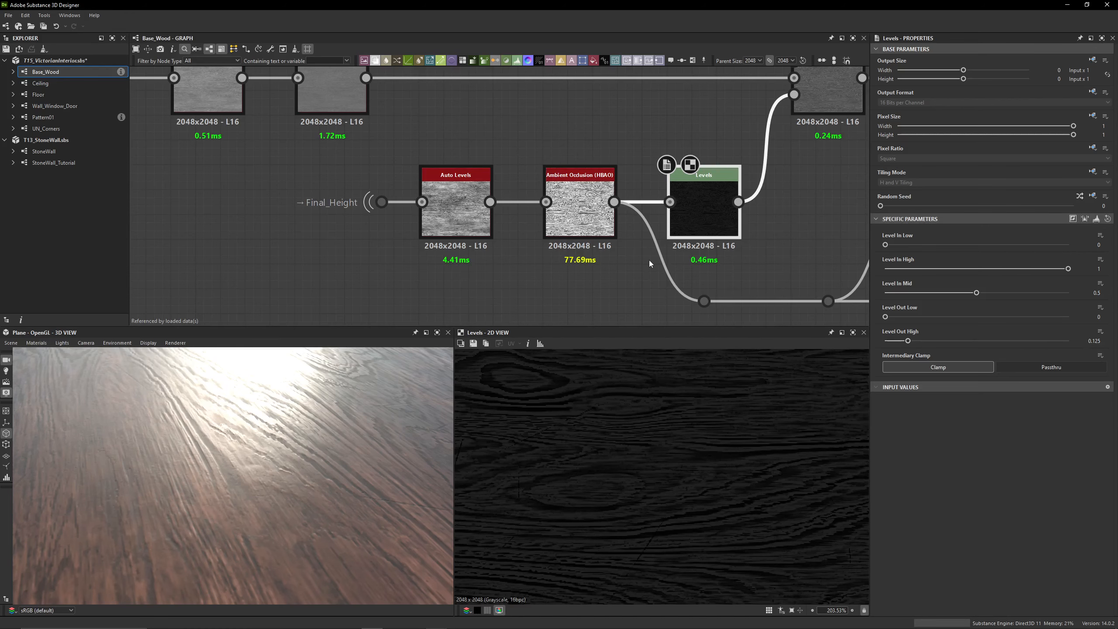
Toggle the first Blend node off and on to compare the wood grain with and without the subtracted mask
middle_drag(702, 240, 604, 300)
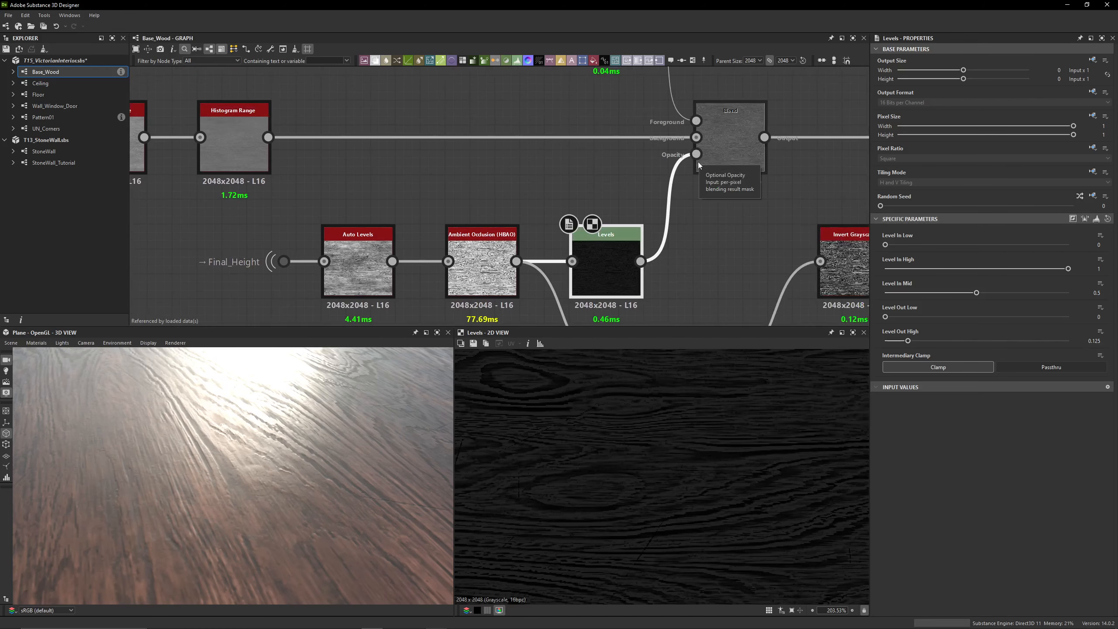
click(732, 171)
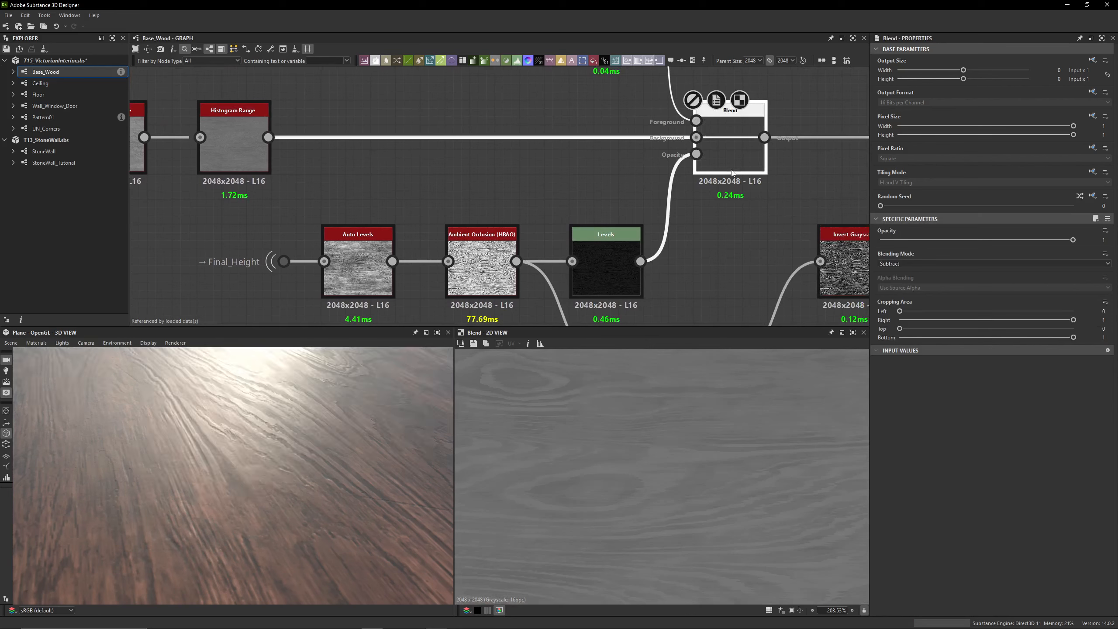
key(shift+d)
key(shift+d)
key(shift+d)
key(shift+d)
key(shift+d)
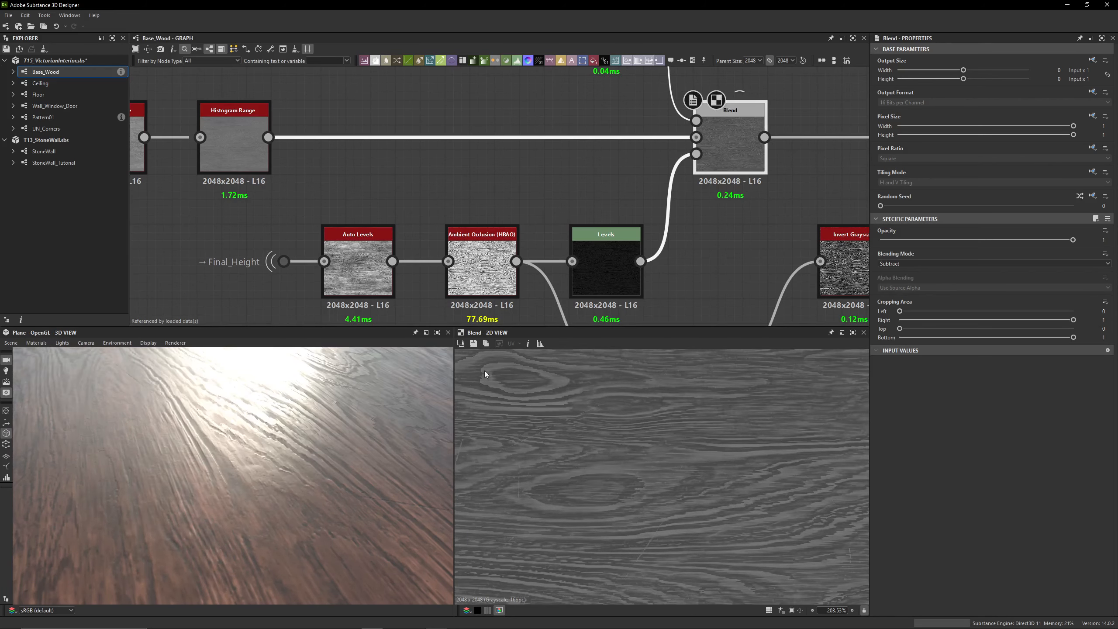
Compare the Levels mask with the first Blend output and examine the resulting wood gloss in the 3D view
click(610, 275)
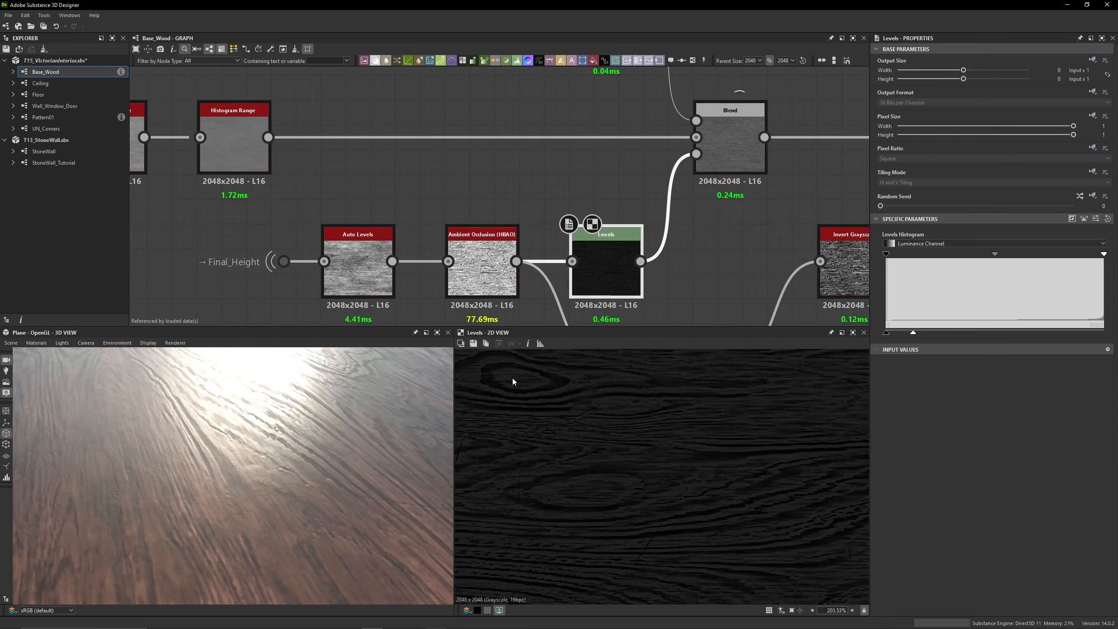
middle_drag(676, 206, 670, 235)
click(723, 176)
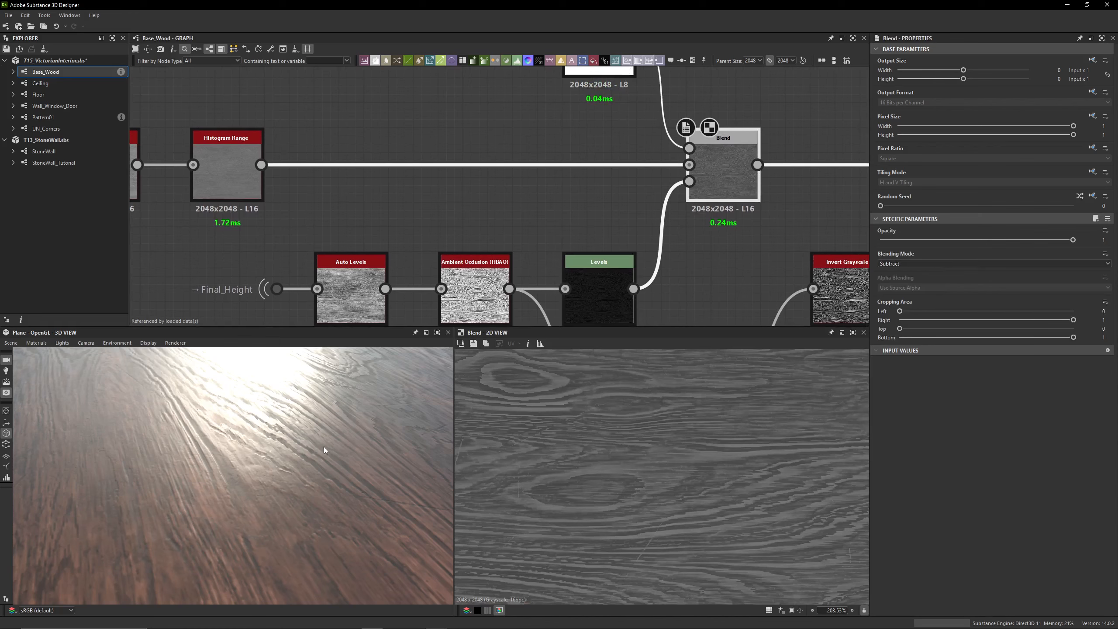
drag(323, 447, 272, 427)
scroll(277, 431, down, 5)
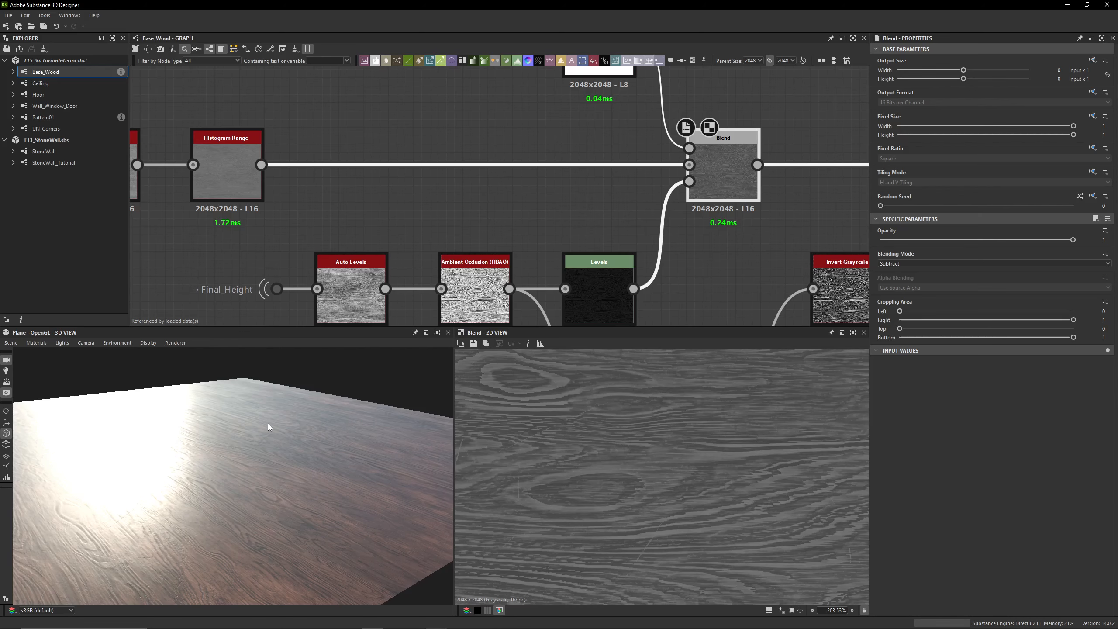
Enable the second Blend node, the one in Copy mode, on the main roughness chain
drag(268, 423, 265, 481)
scroll(380, 196, down, 5)
click(649, 193)
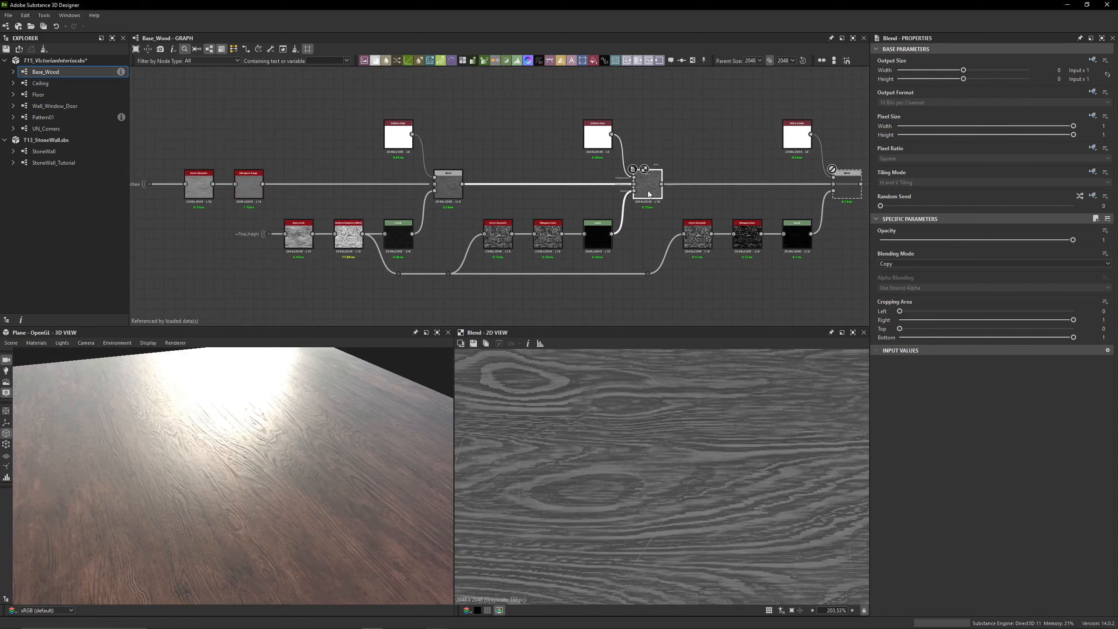
Preview the Invert Grayscale node of the second mask chain and examine the inverted wood grain up close
scroll(456, 242, up, 3)
click(244, 217)
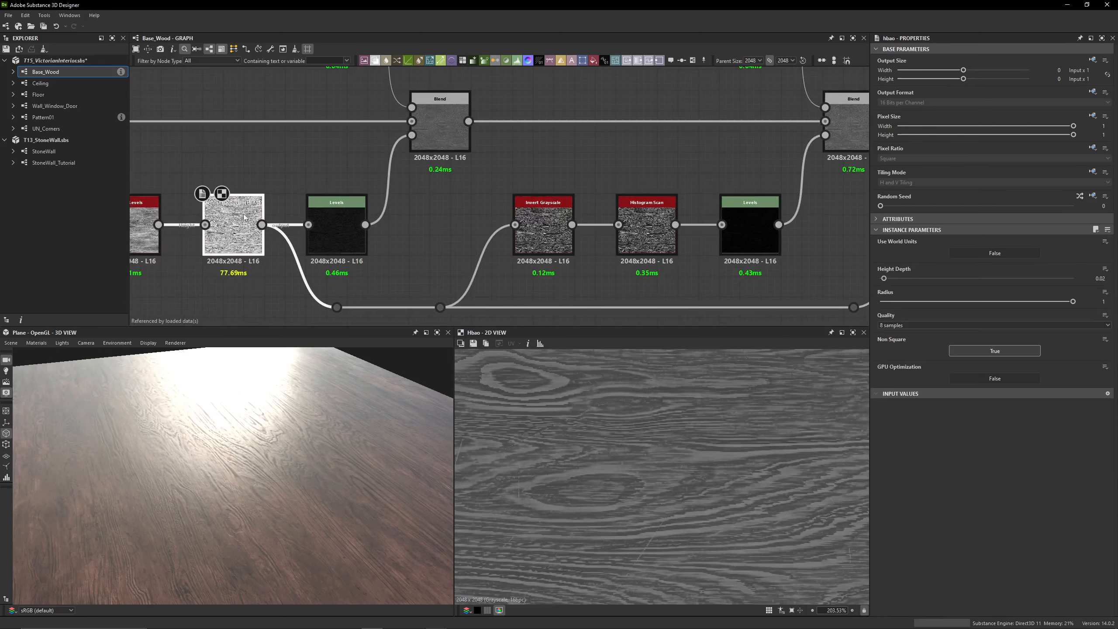
click(530, 227)
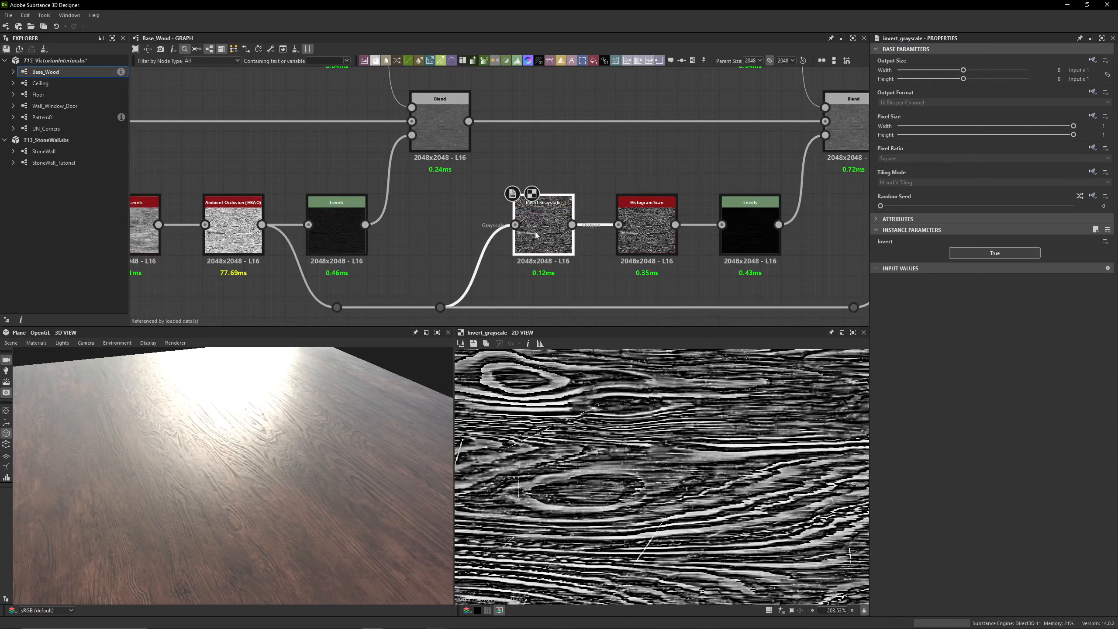
scroll(489, 387, up, 6)
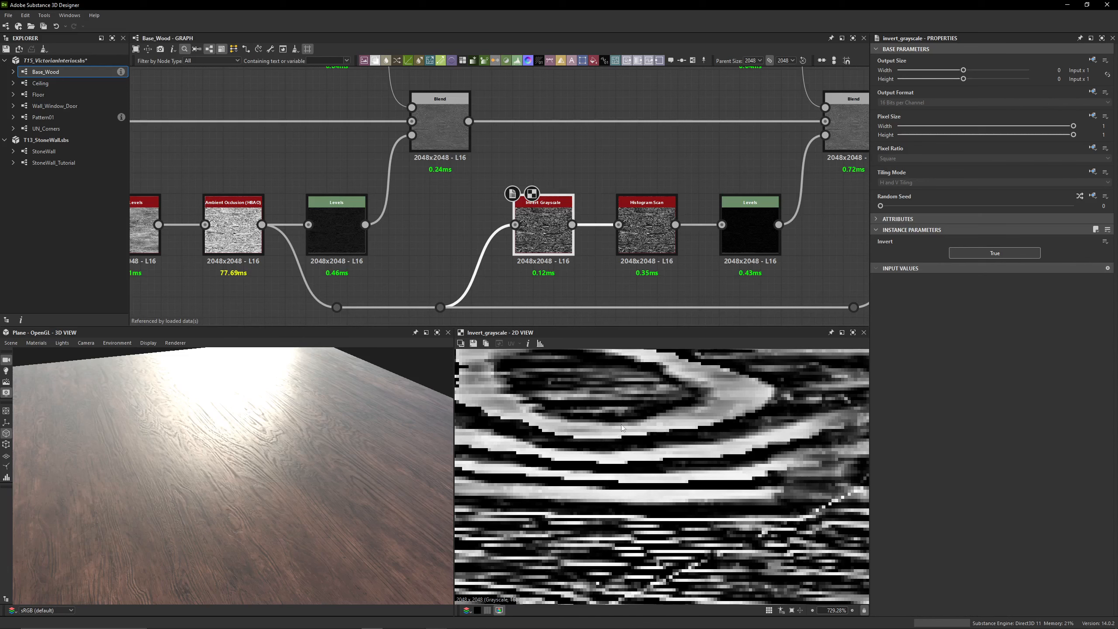
Try a higher Position on the second chain's Histogram Scan, undo that change and disable the node
click(627, 249)
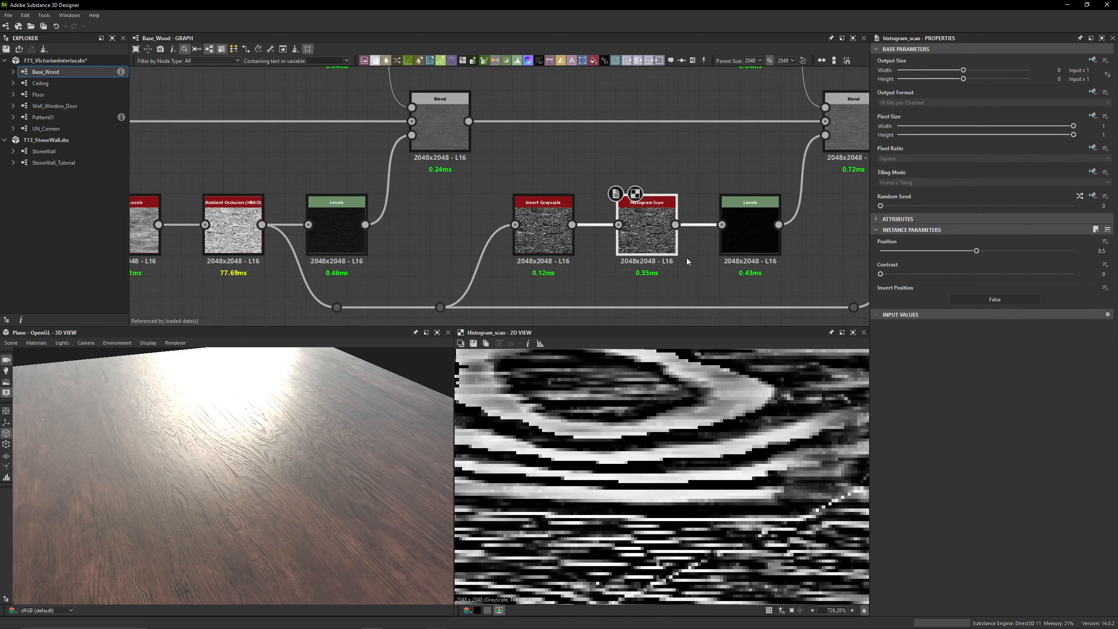
drag(980, 253, 1069, 261)
key(ctrl+z)
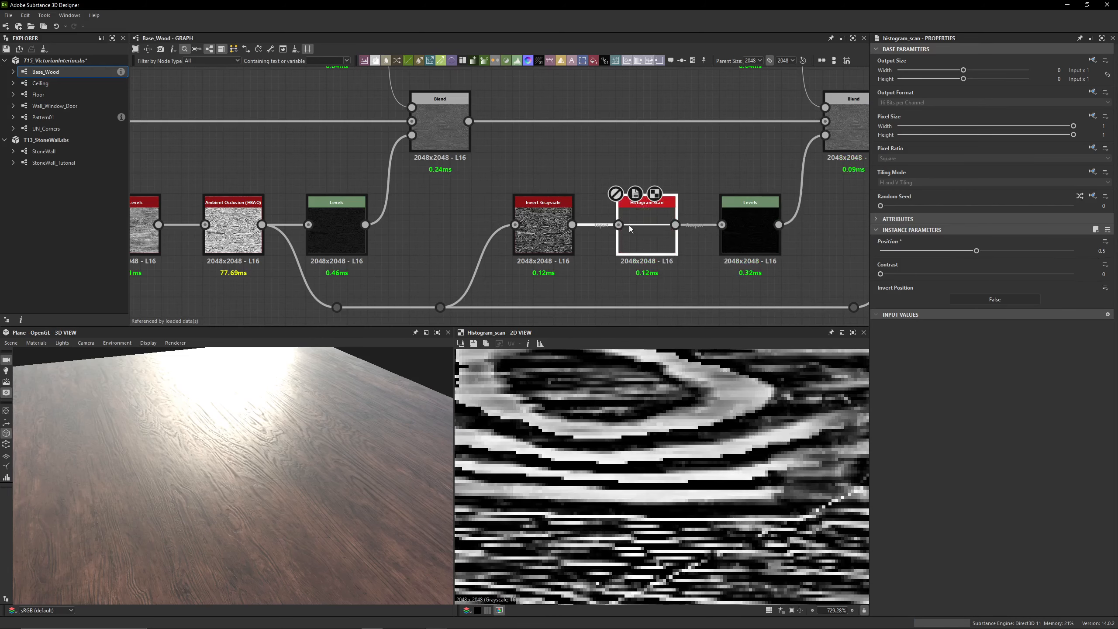
Show the second chain's Levels parameters as sliders and preview the second Blend's output up close
middle_drag(759, 227, 557, 225)
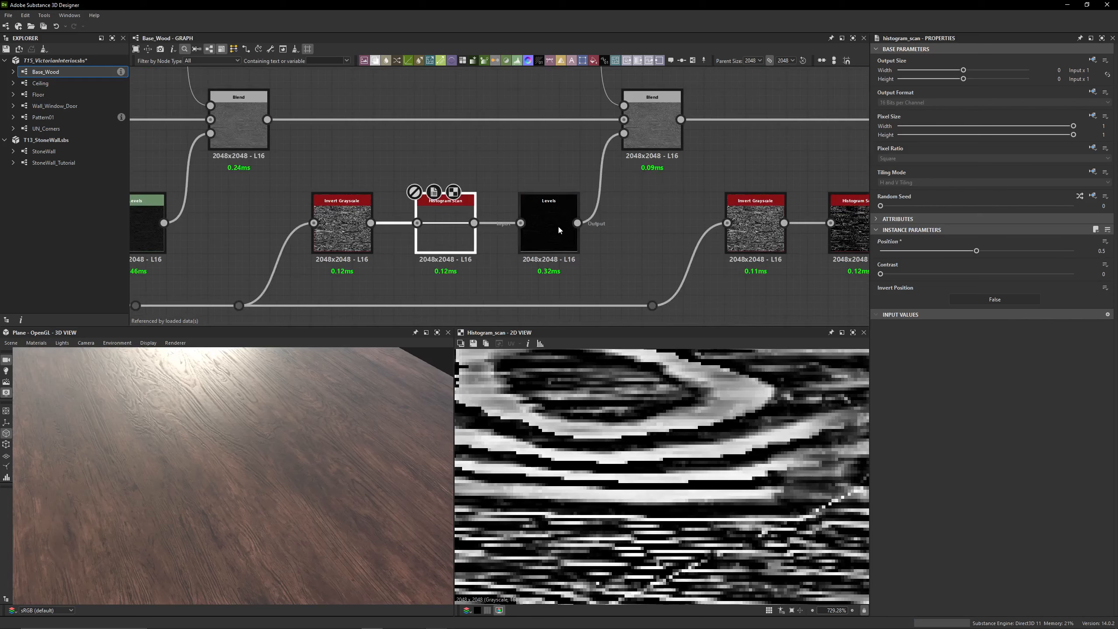
click(559, 227)
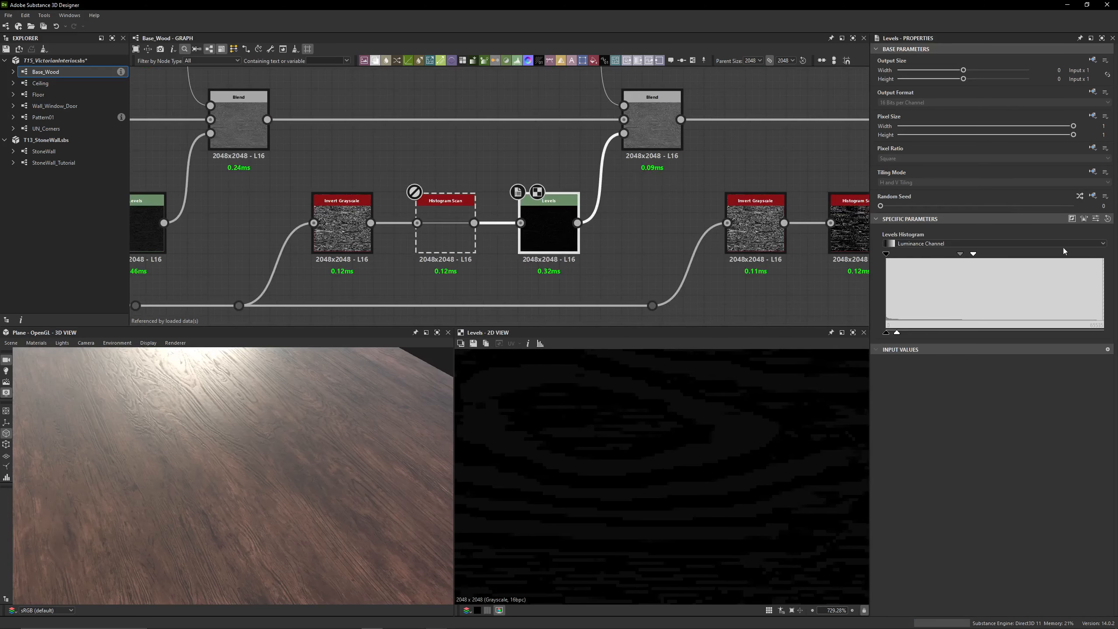
click(1096, 219)
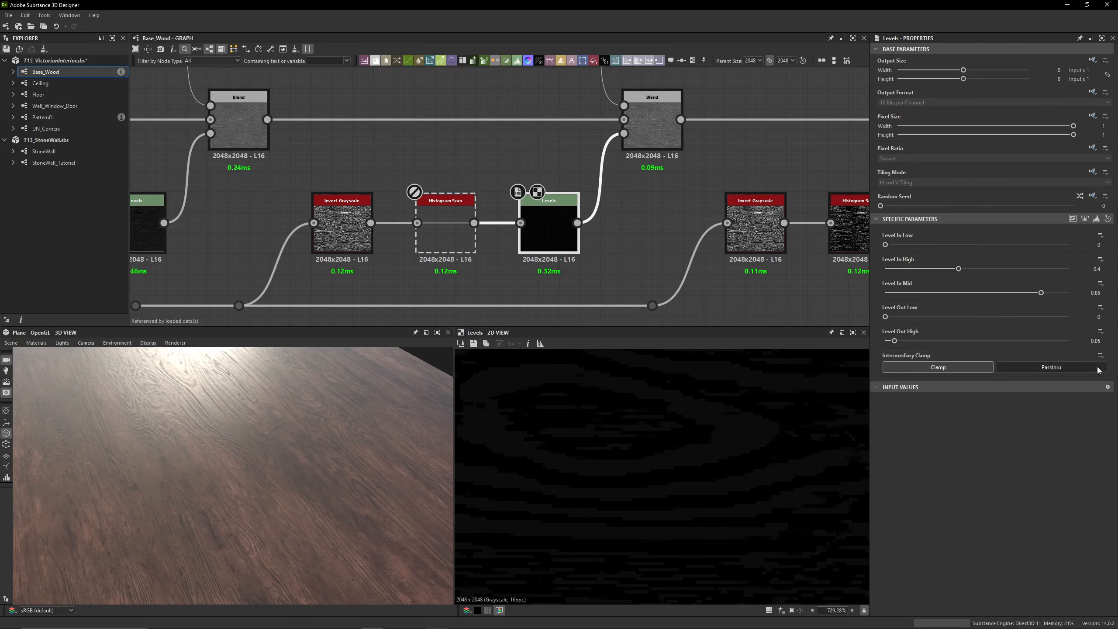
middle_drag(658, 215, 643, 262)
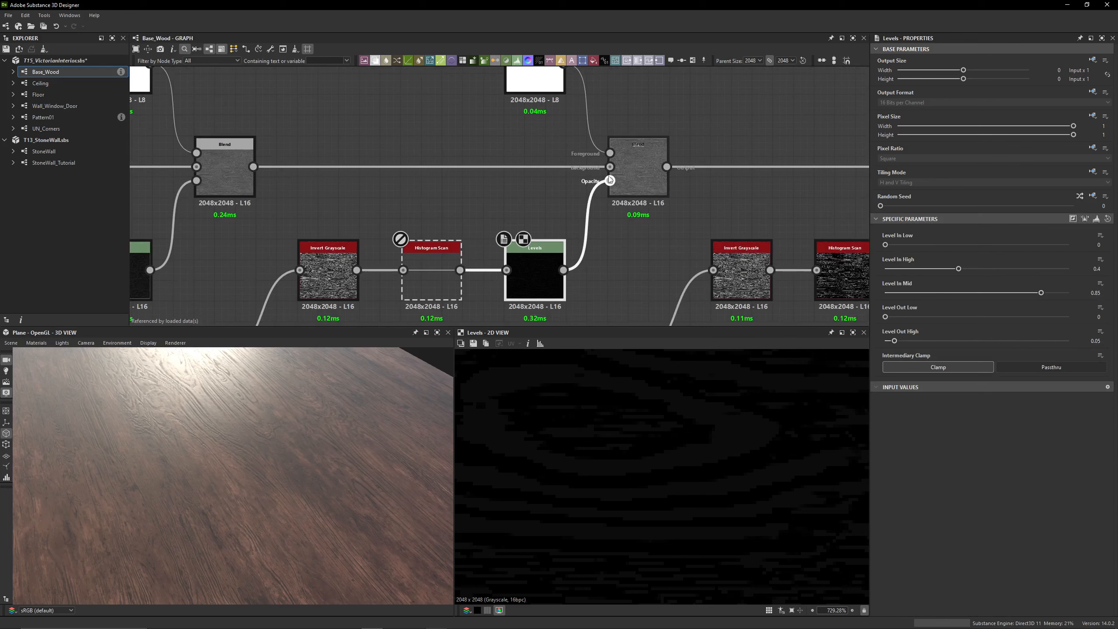
click(637, 177)
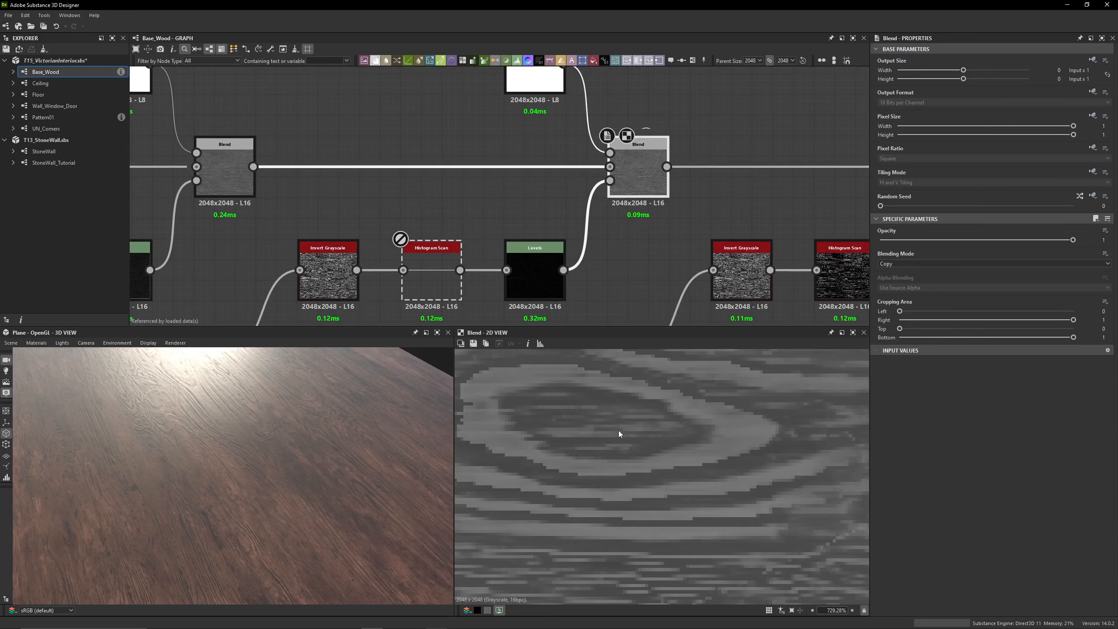
scroll(554, 435, up, 3)
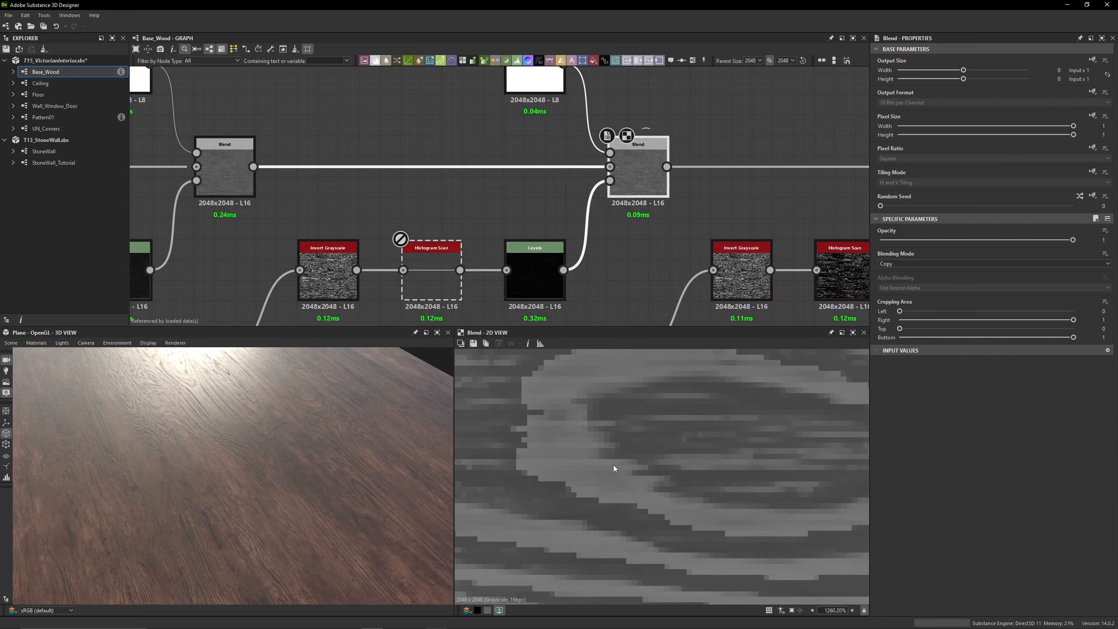
scroll(467, 249, up, 1)
Re-enable the second chain's Histogram Scan node and set its Position to 0.25
middle_drag(465, 251, 502, 205)
click(459, 234)
key(shift+d)
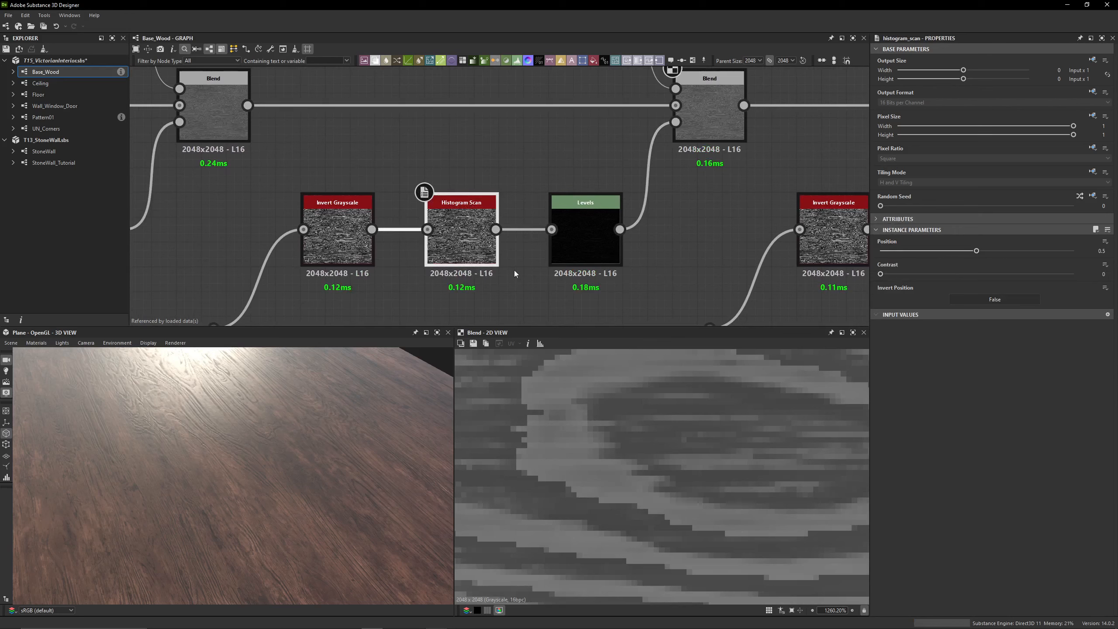
drag(977, 251, 923, 251)
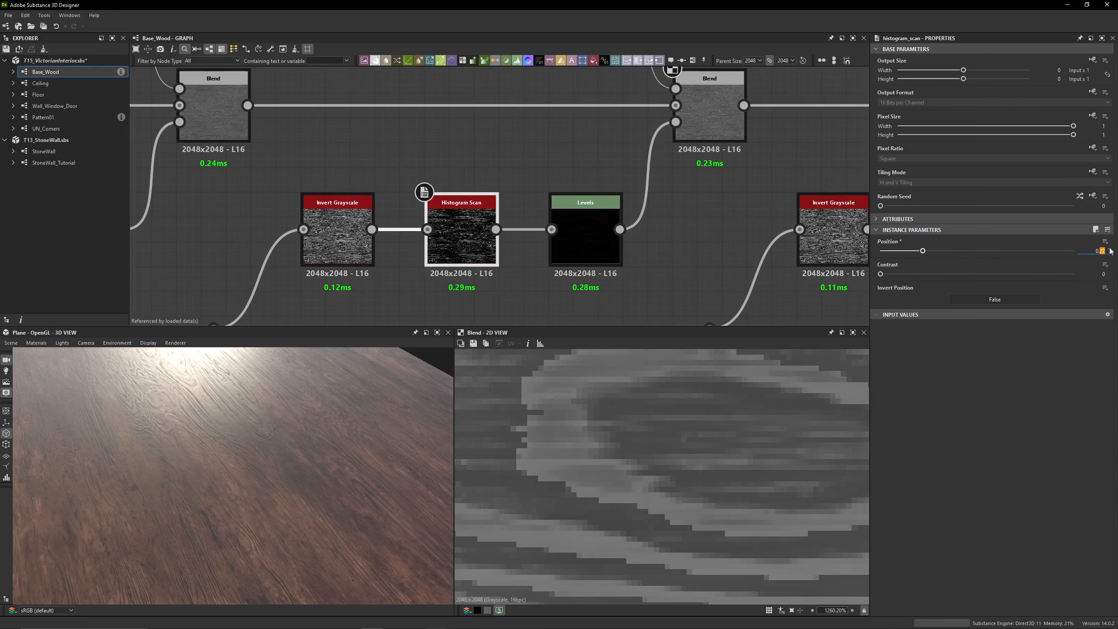
text(25)
key(Return)
Toggle the second chain's Histogram Scan off and on to compare its effect on the wood gloss in the 3D view
scroll(179, 447, up, 6)
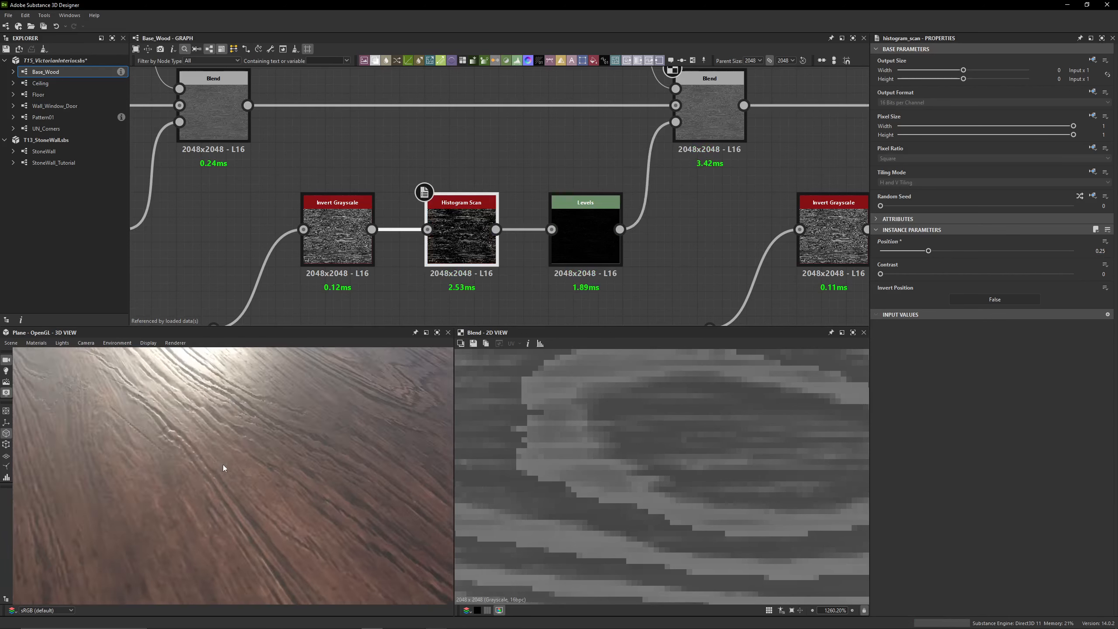
key(ctrl+b)
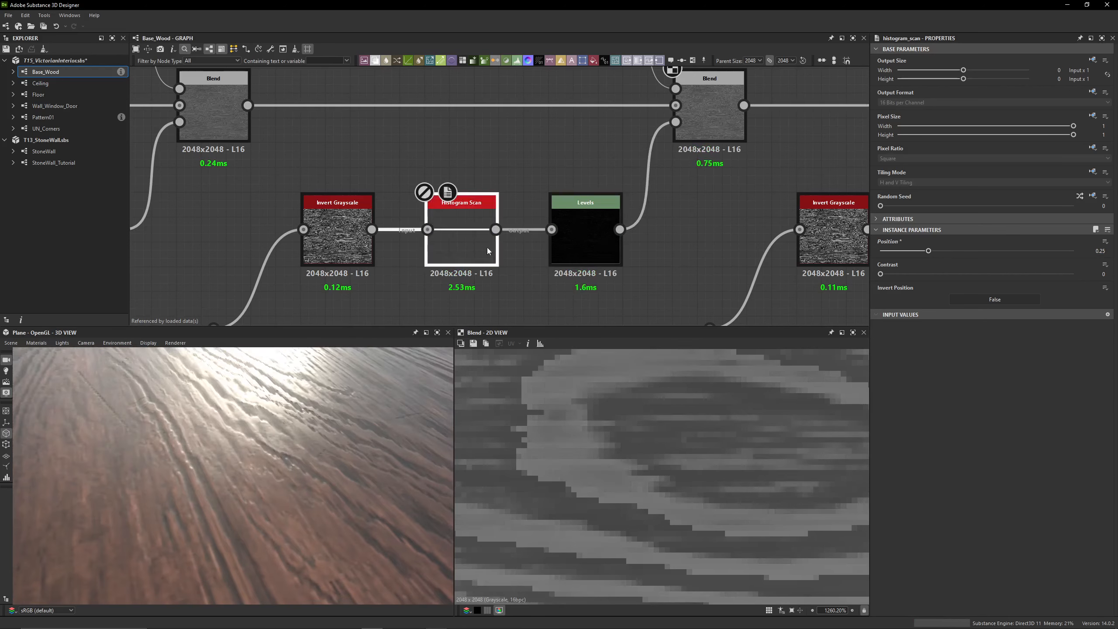
key(ctrl+b)
key(ctrl+b)
key(ctrl+b)
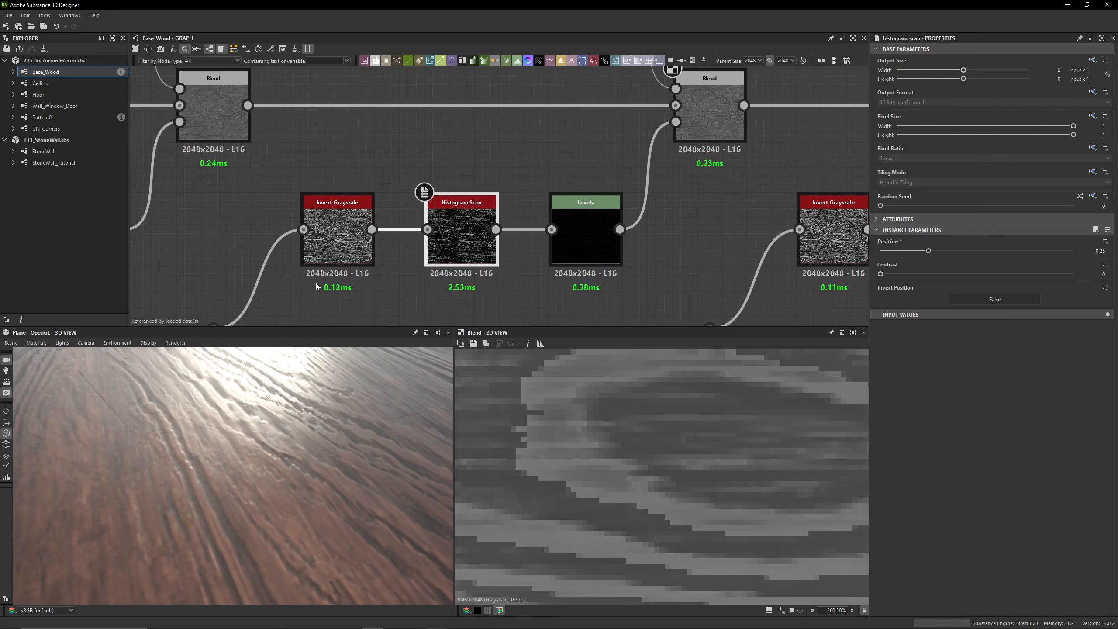
Preview the Histogram Scan's mask in 2D, comparing it with the node off and on and against the 3D wood surface
double_click(451, 205)
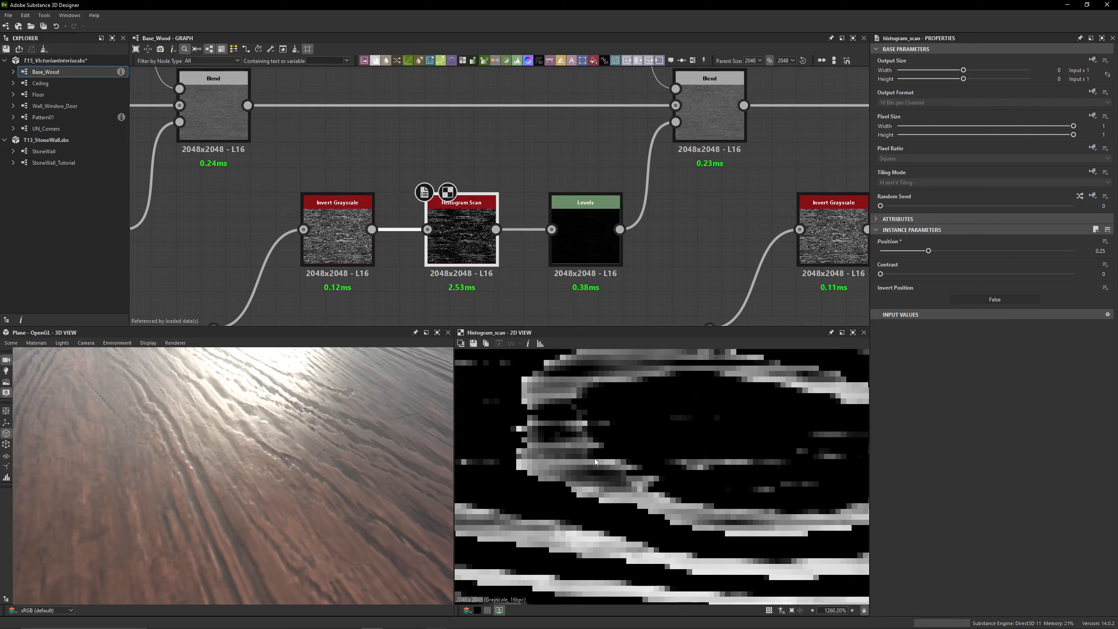
key(ctrl+b)
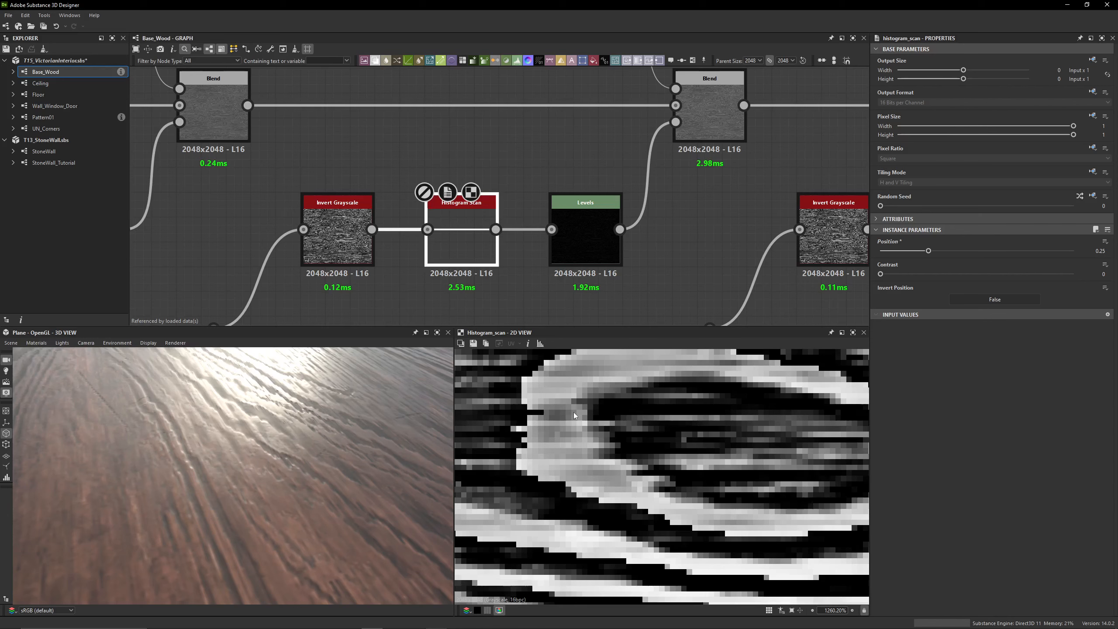
key(ctrl+b)
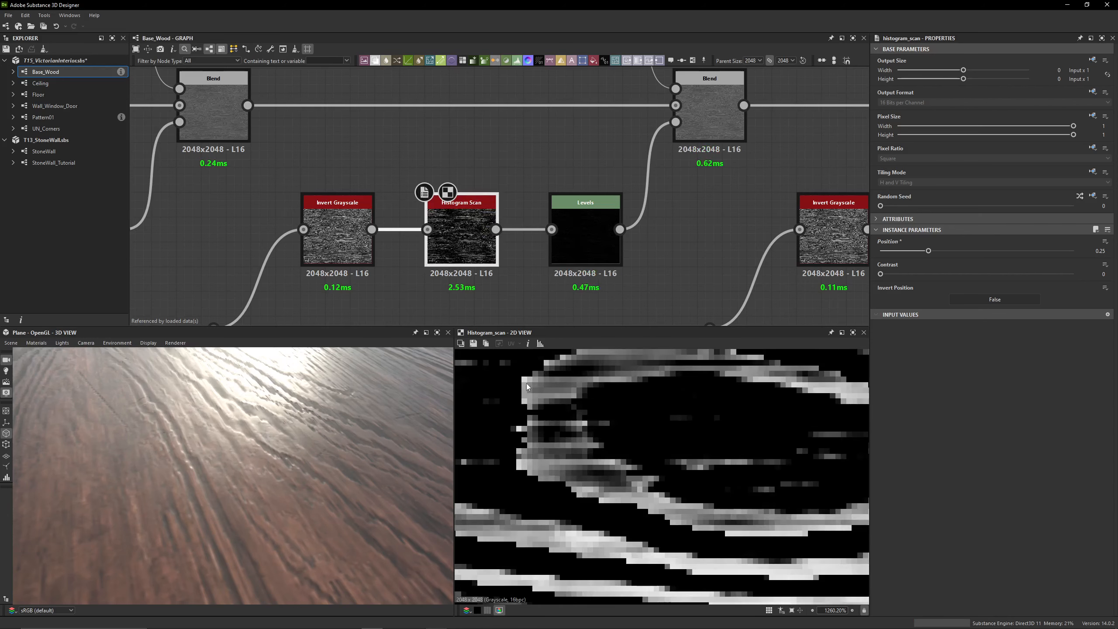
drag(292, 466, 288, 445)
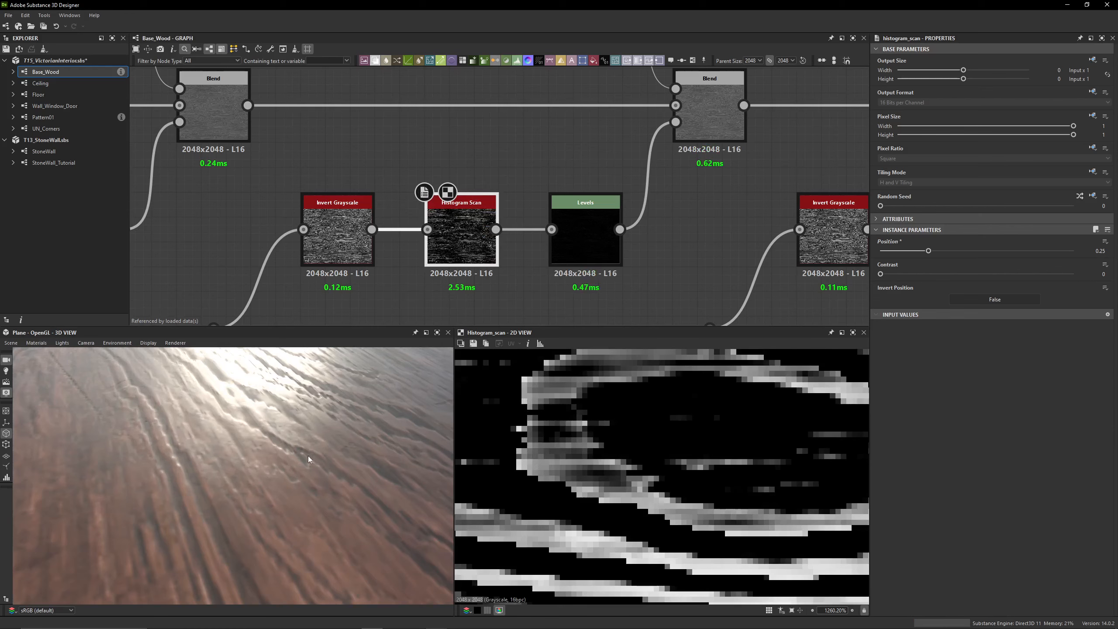
Preview the second Blend's output and enable the third Blend node on the main roughness chain
middle_drag(639, 230, 472, 296)
double_click(538, 191)
scroll(538, 191, down, 5)
middle_drag(481, 188, 294, 177)
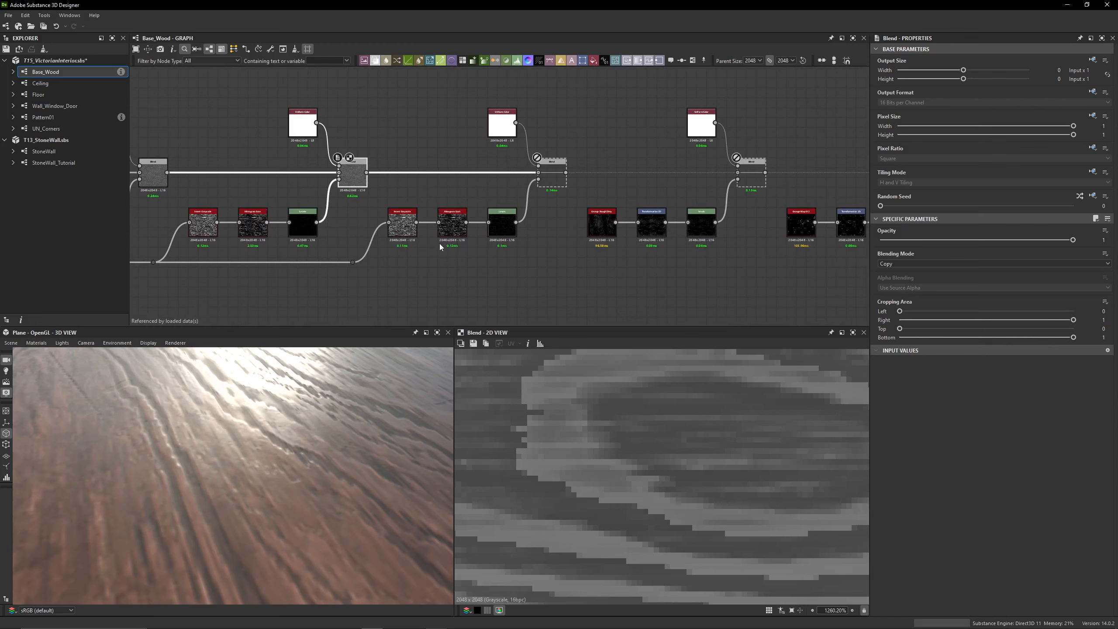
double_click(543, 179)
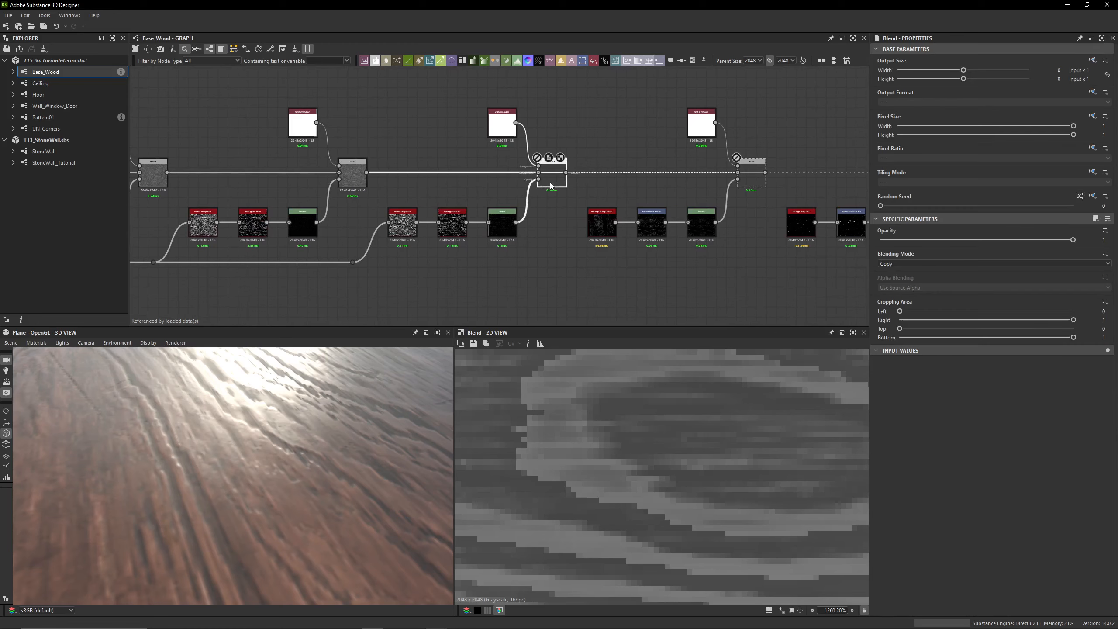
Set the Position of the second chain's Histogram Scan to 0.5
click(262, 227)
click(1084, 252)
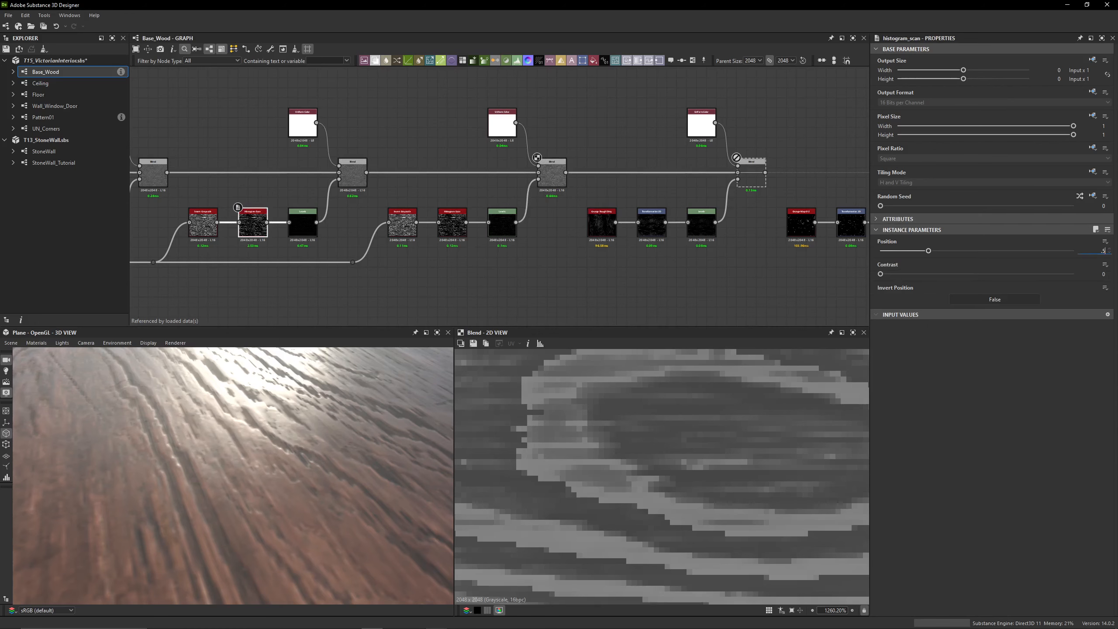
text(.5)
key(Return)
Preview the third Blend's output and compare the Levels masks of the third and second chains
click(552, 174)
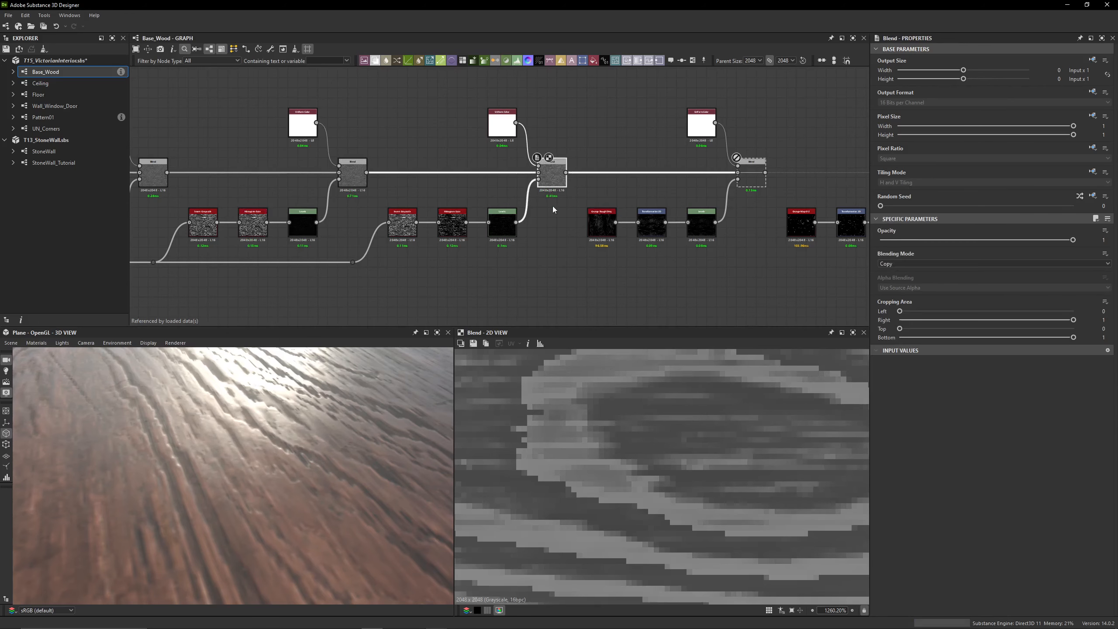
double_click(501, 224)
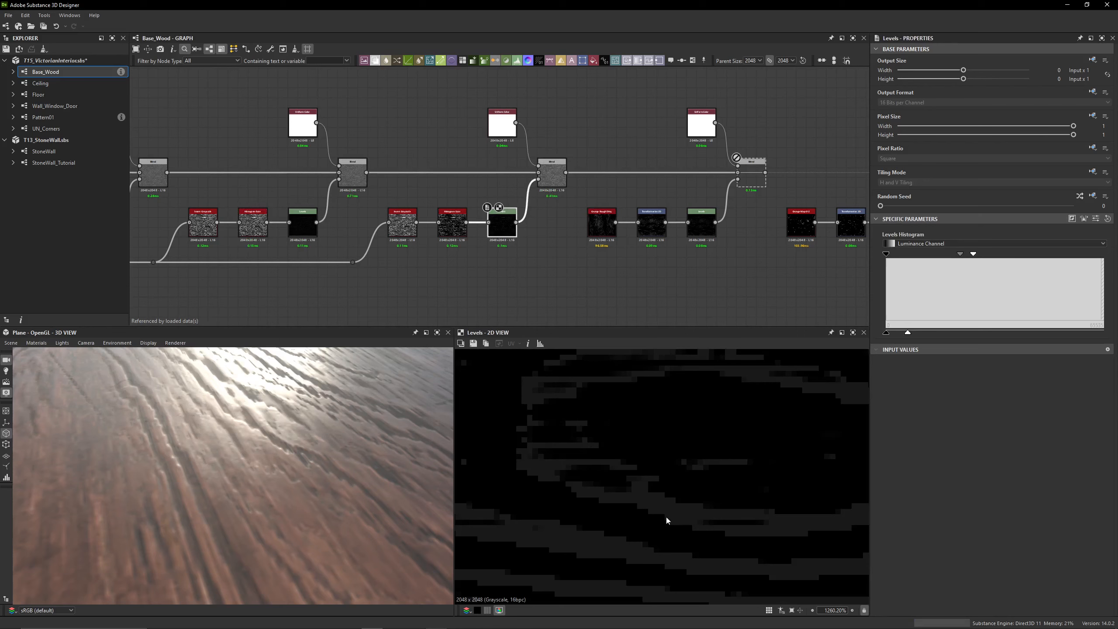
double_click(302, 223)
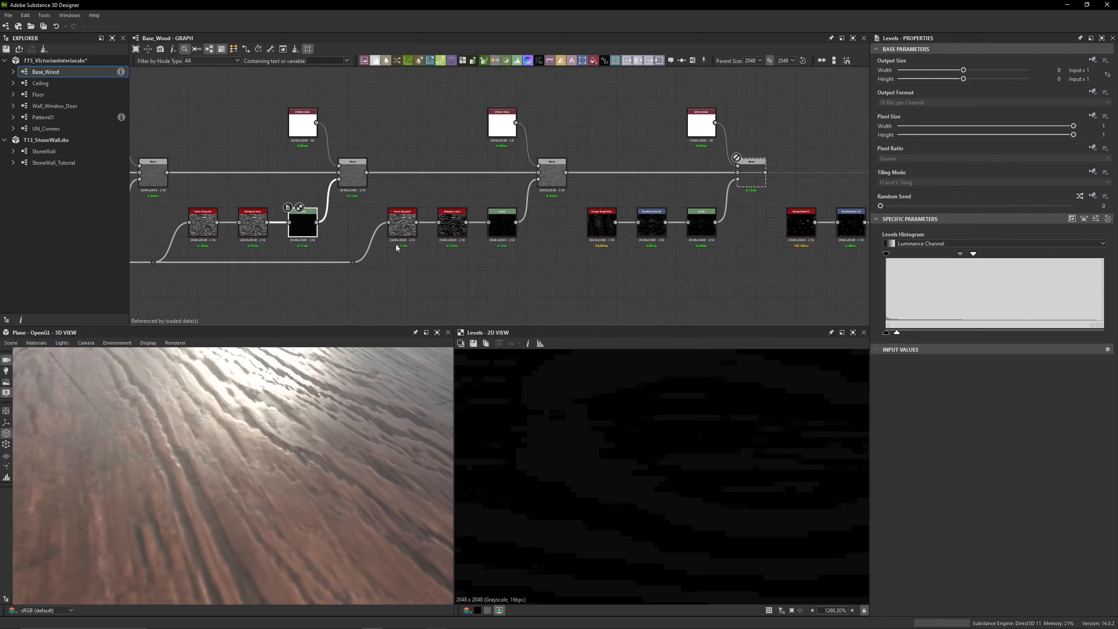
Delete the Histogram Scan from the second mask chain, leaving Invert Grayscale wired directly into Levels
middle_drag(357, 215, 451, 194)
click(345, 215)
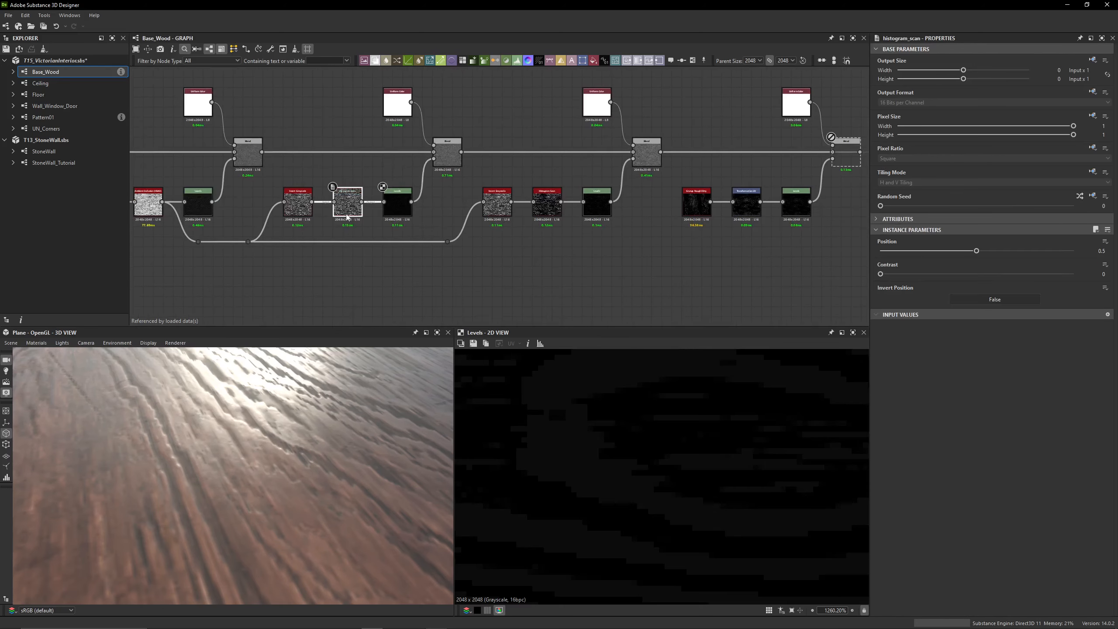
scroll(564, 235, down, 5)
drag(555, 172, 390, 259)
scroll(550, 238, up, 7)
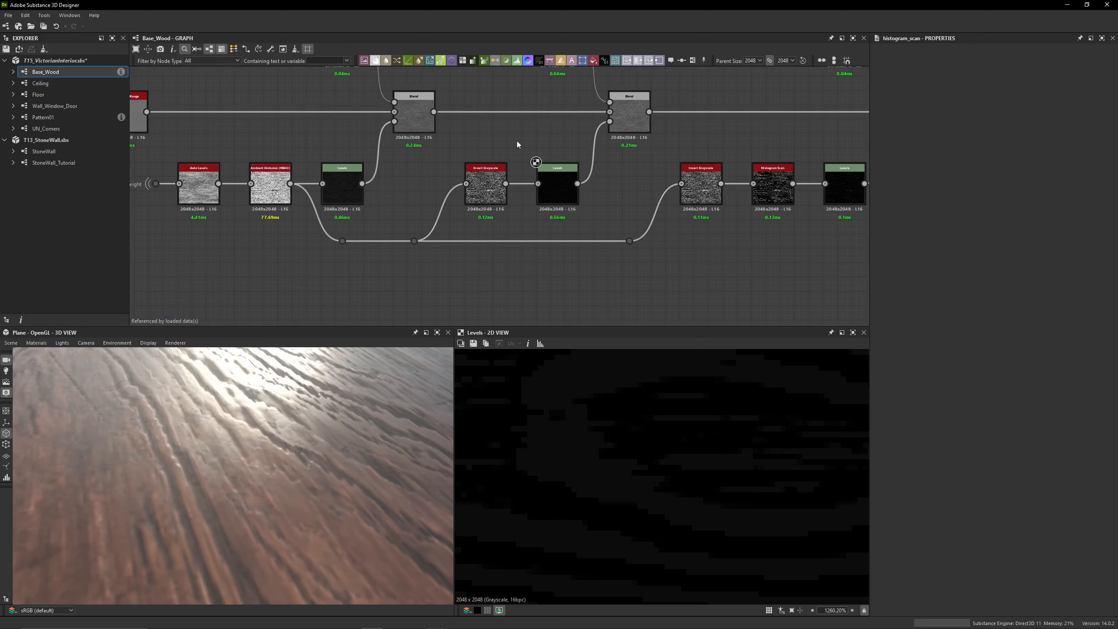
Preview the second Blend node and examine the knot rings in its grain
middle_drag(517, 144, 414, 195)
click(519, 173)
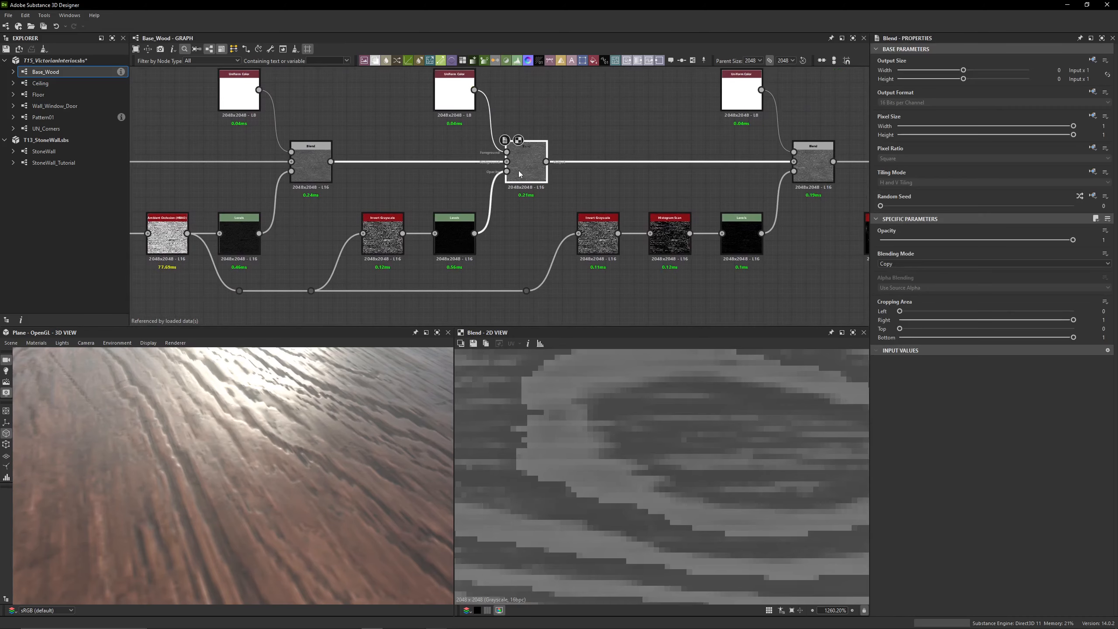
middle_drag(580, 452, 570, 525)
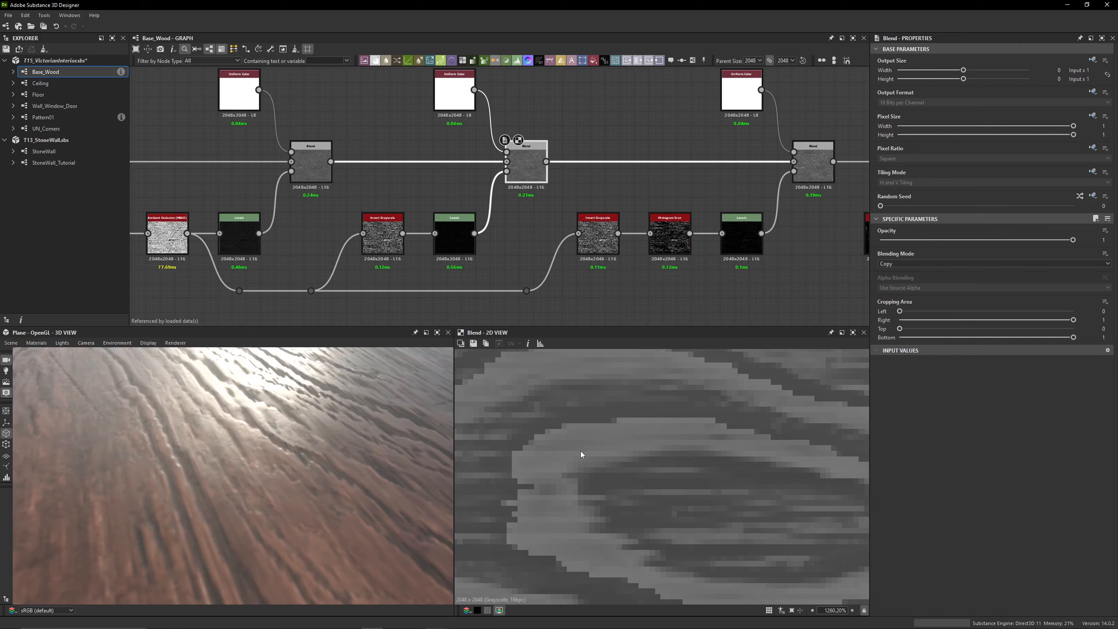
Preview the third chain's Levels and Histogram Scan masks, followed by the output of the third Blend
middle_drag(663, 176, 484, 137)
click(638, 150)
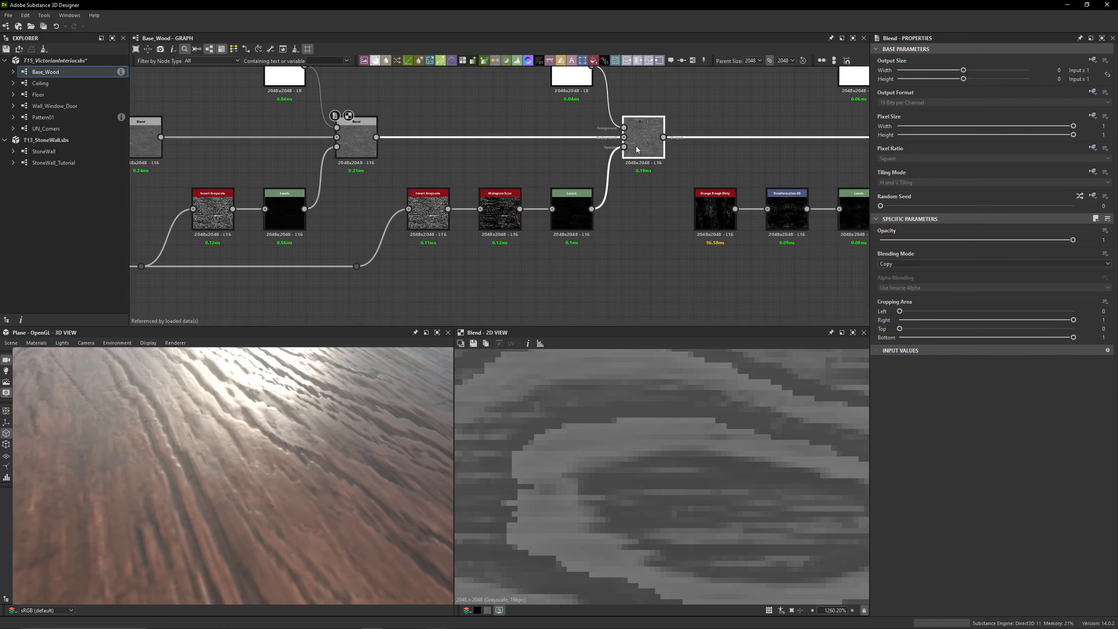
double_click(572, 214)
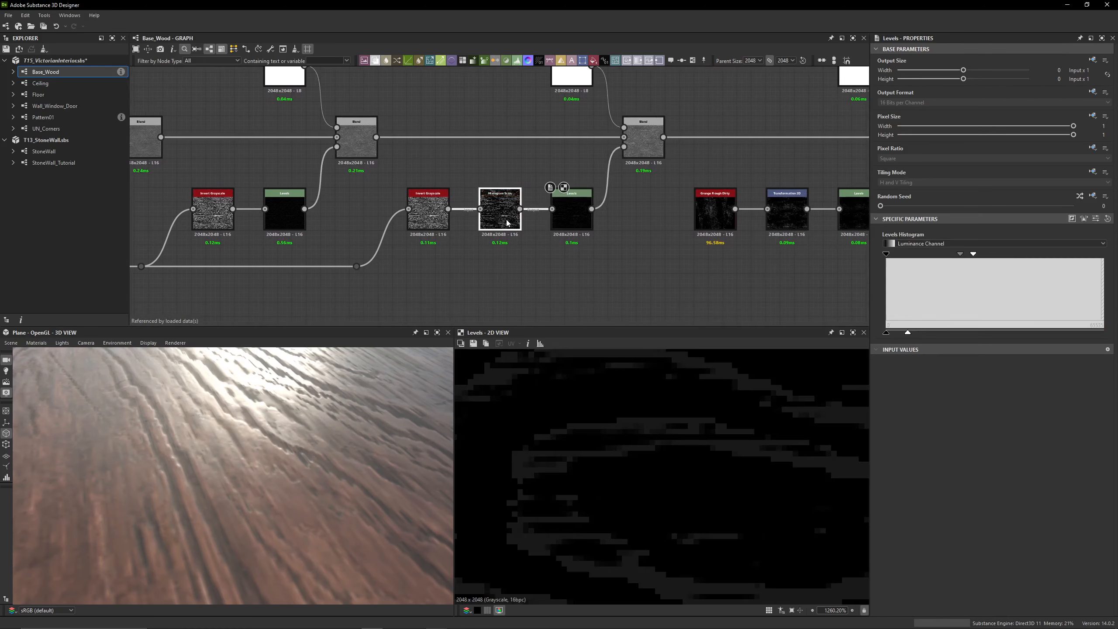
double_click(507, 223)
click(639, 152)
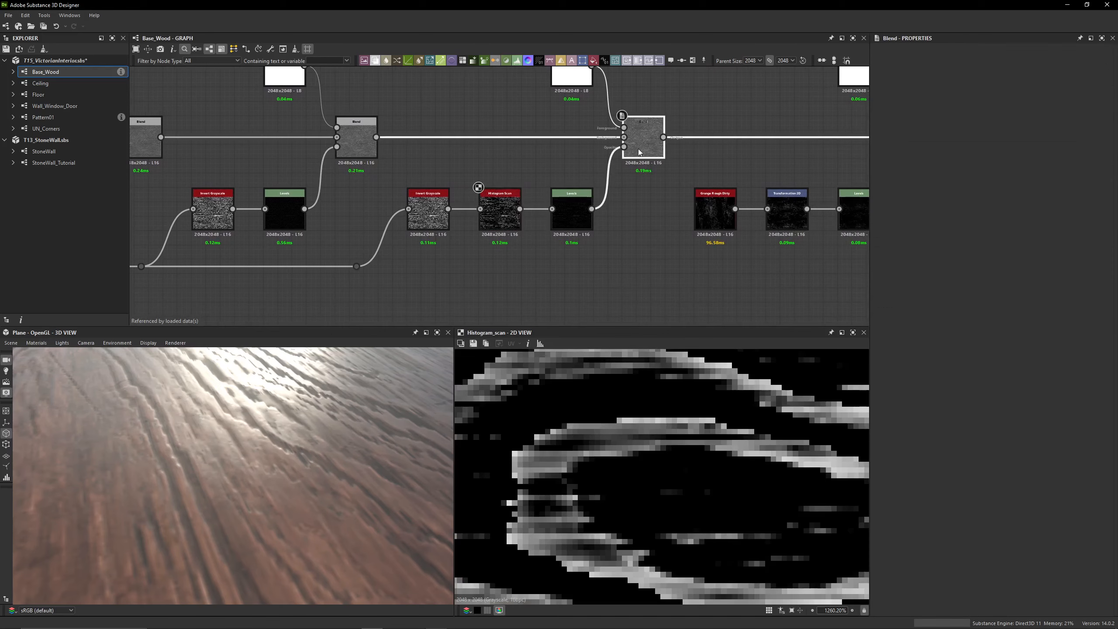
double_click(640, 152)
Preview the second Blend's output and the third mask chain's Invert Grayscale
click(356, 141)
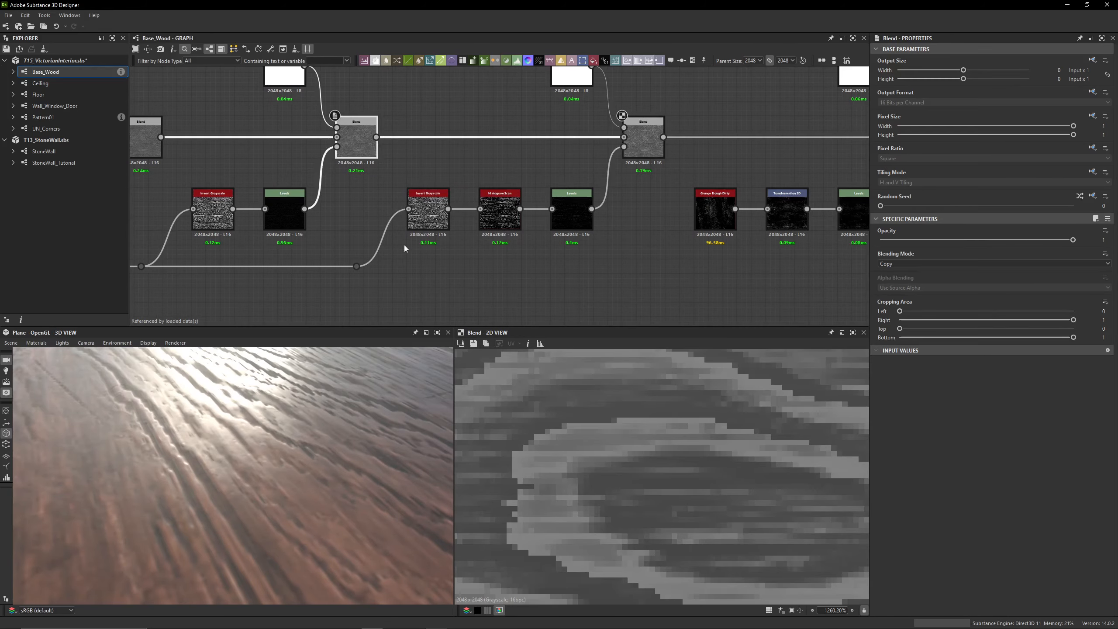
middle_drag(351, 250, 641, 226)
scroll(301, 179, up, 3)
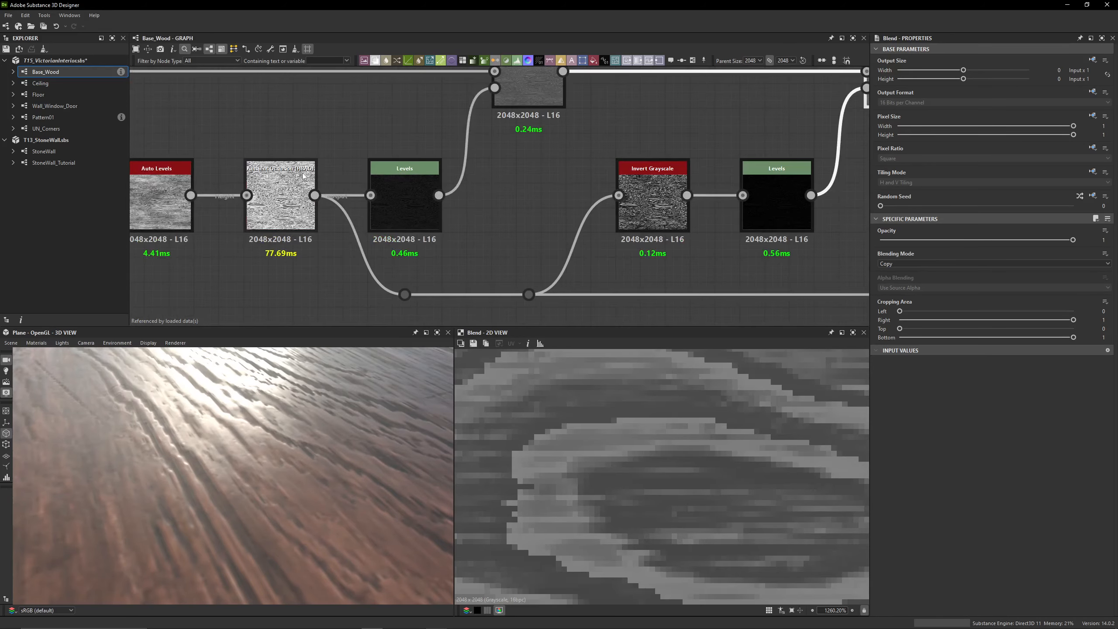
middle_drag(469, 235, 161, 195)
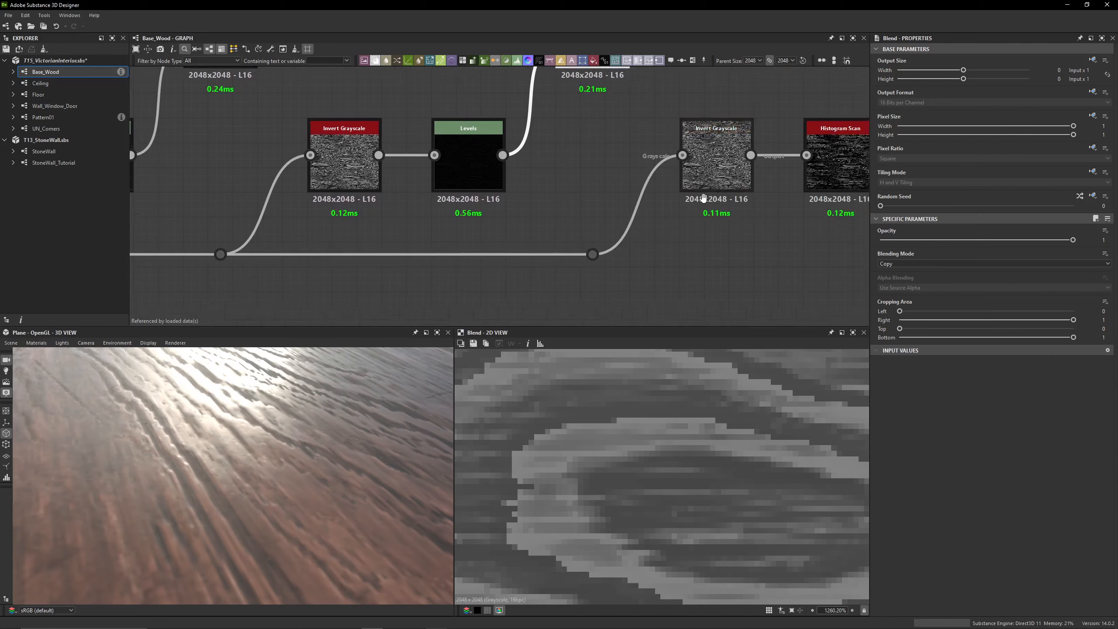
middle_drag(704, 198, 655, 219)
double_click(676, 202)
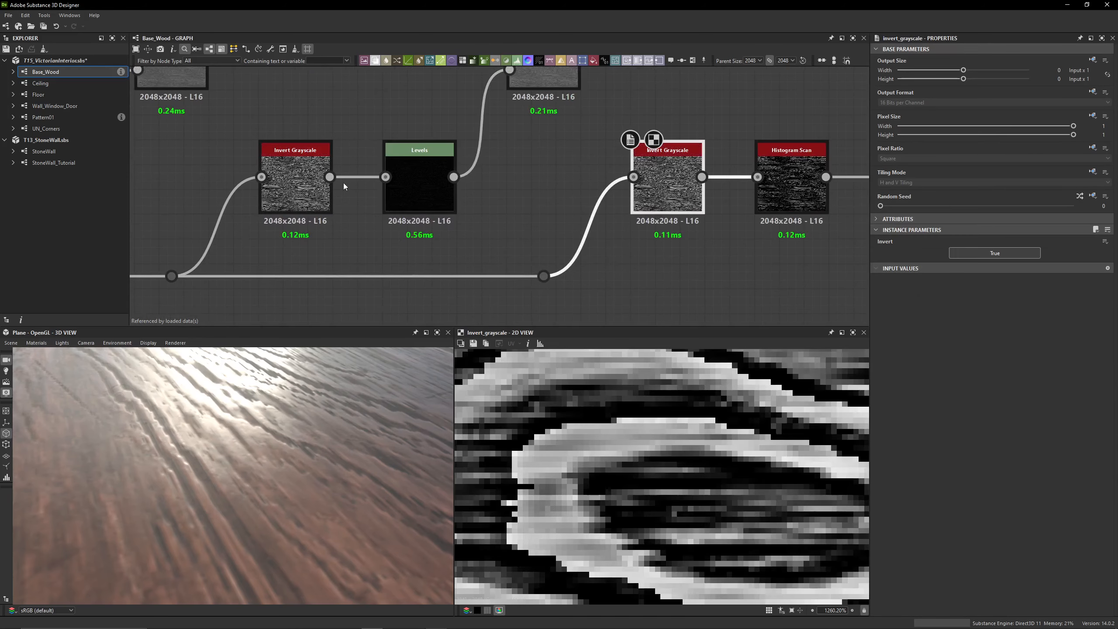
Try to wire the second chain's Invert Grayscale into the third chain's dot node and Invert Grayscale bypass, undoing each connection
drag(330, 177, 546, 280)
key(ctrl+z)
drag(330, 176, 759, 176)
key(ctrl+z)
Preview the third chain's Histogram Scan mask and examine its Position and Contrast parameters
middle_drag(539, 168, 471, 154)
scroll(473, 247, down, 3)
middle_drag(400, 228, 304, 220)
scroll(407, 204, up, 4)
double_click(575, 187)
scroll(656, 456, down, 3)
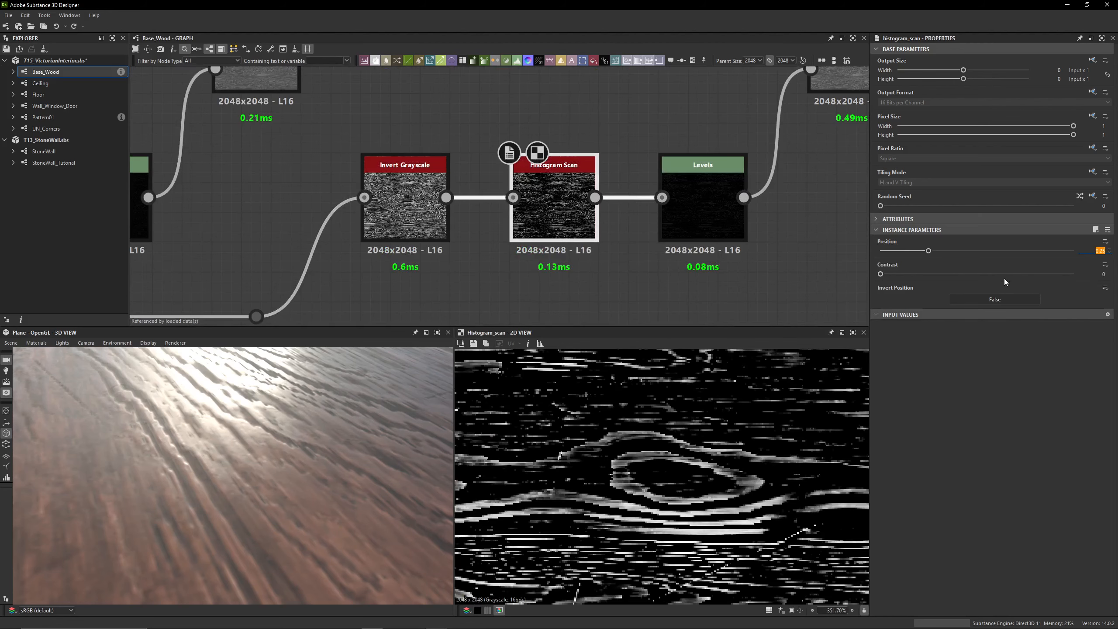
scroll(518, 213, down, 3)
middle_drag(518, 212, 720, 217)
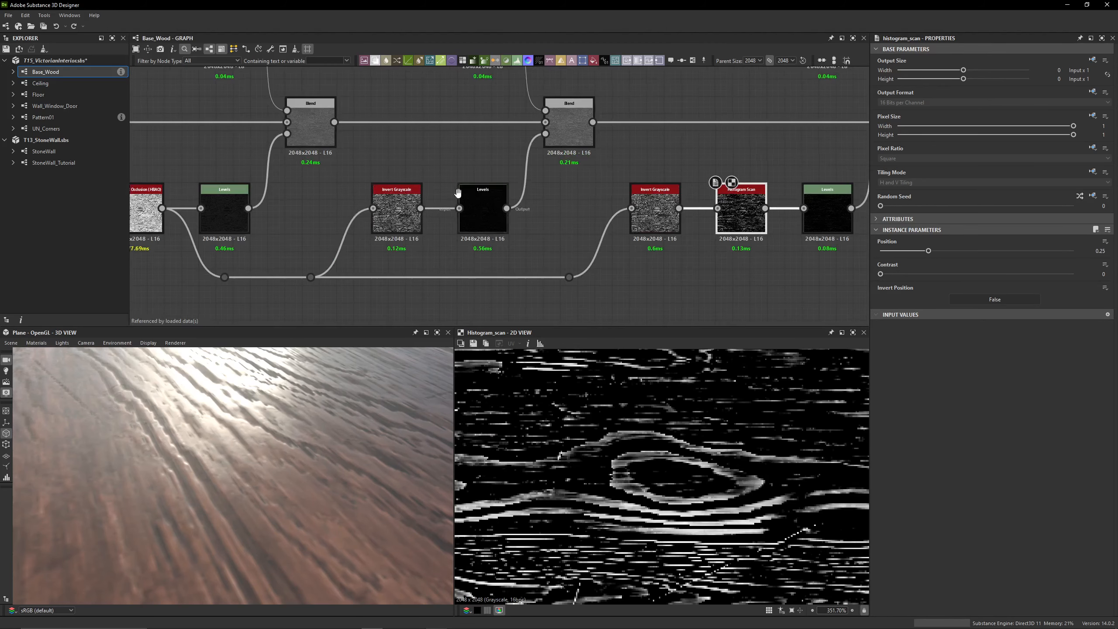
Preview the third chain's Levels mask and show its parameters as sliders instead of the histogram
middle_drag(458, 193, 247, 188)
middle_drag(510, 163, 384, 183)
double_click(489, 220)
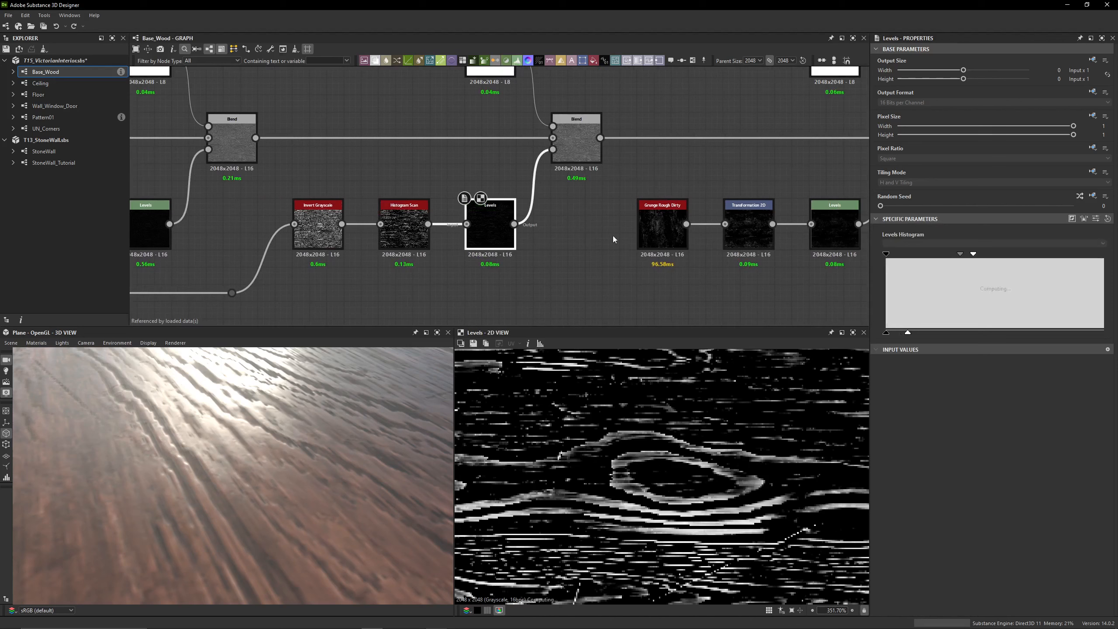
click(1096, 218)
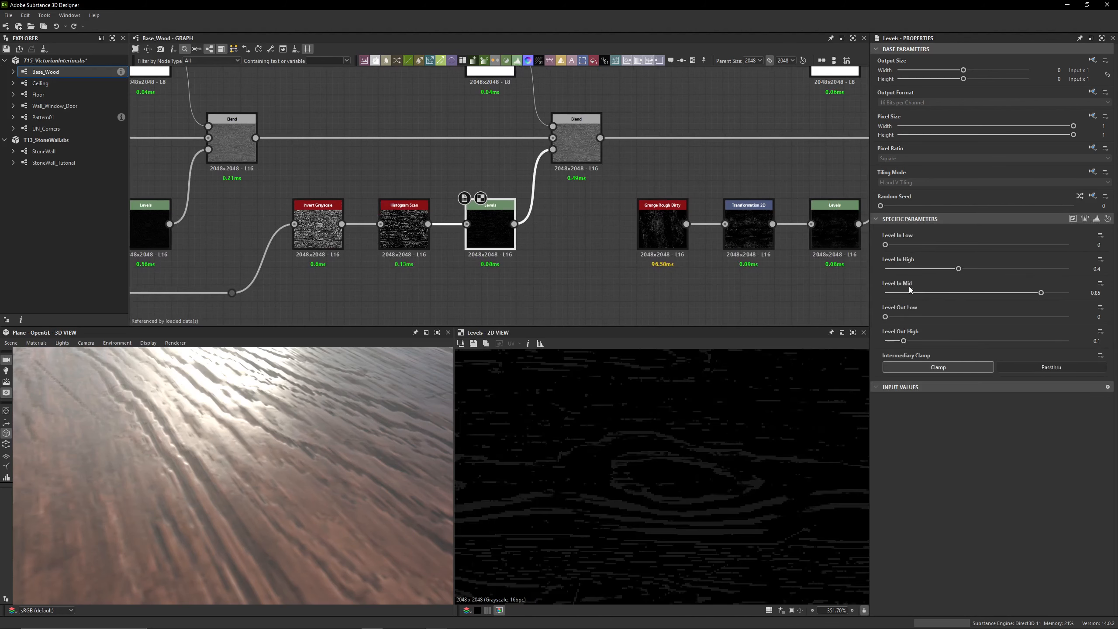
middle_drag(568, 168, 568, 211)
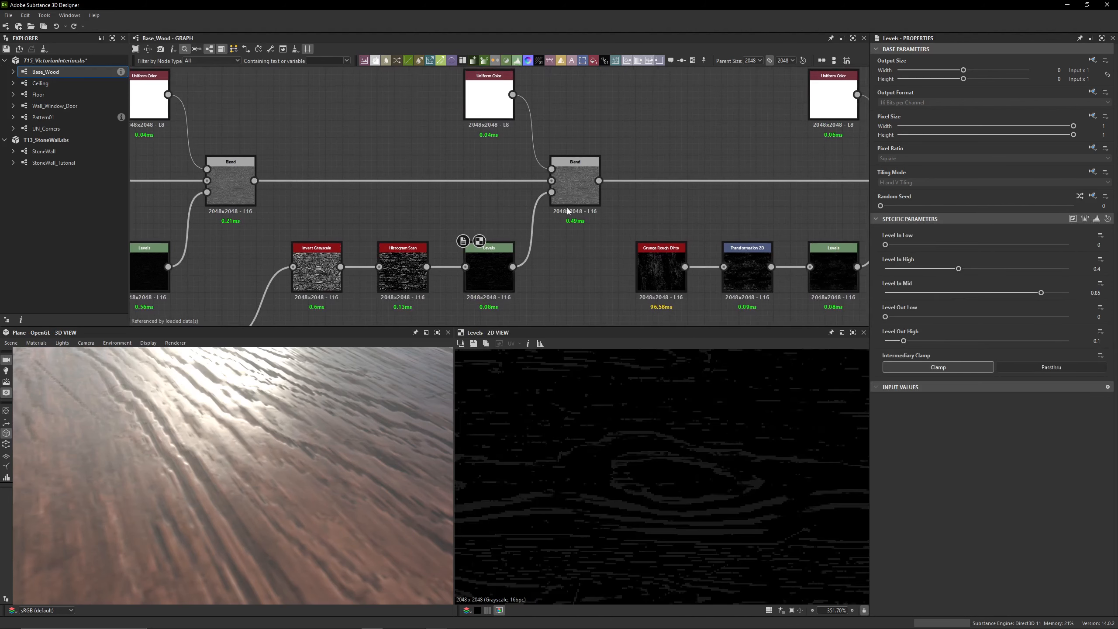
Preview the third Blend and the white Uniform Color feeding its foreground
double_click(573, 194)
double_click(489, 101)
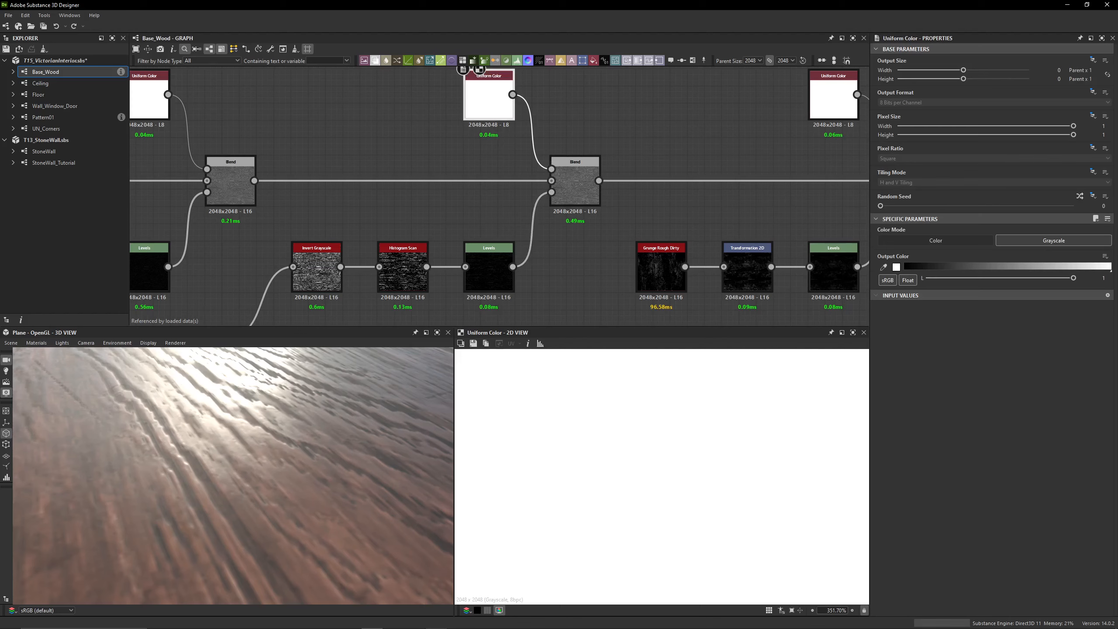
middle_drag(550, 104, 585, 167)
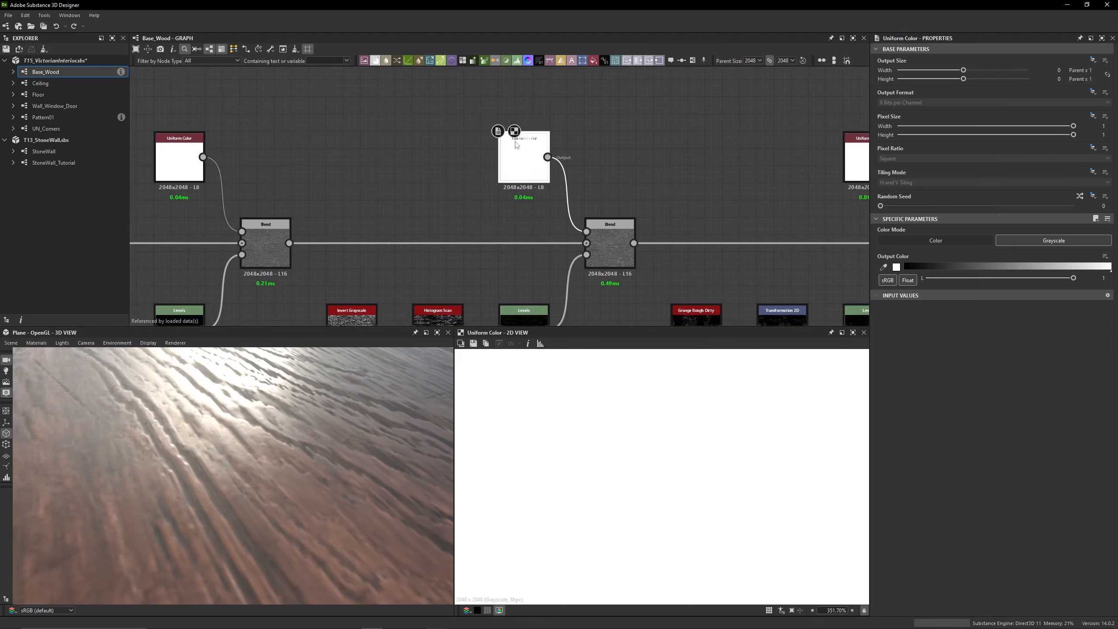
Compare the outputs of the first, second and third Blend nodes around the wood knot
double_click(600, 253)
scroll(625, 483, up, 3)
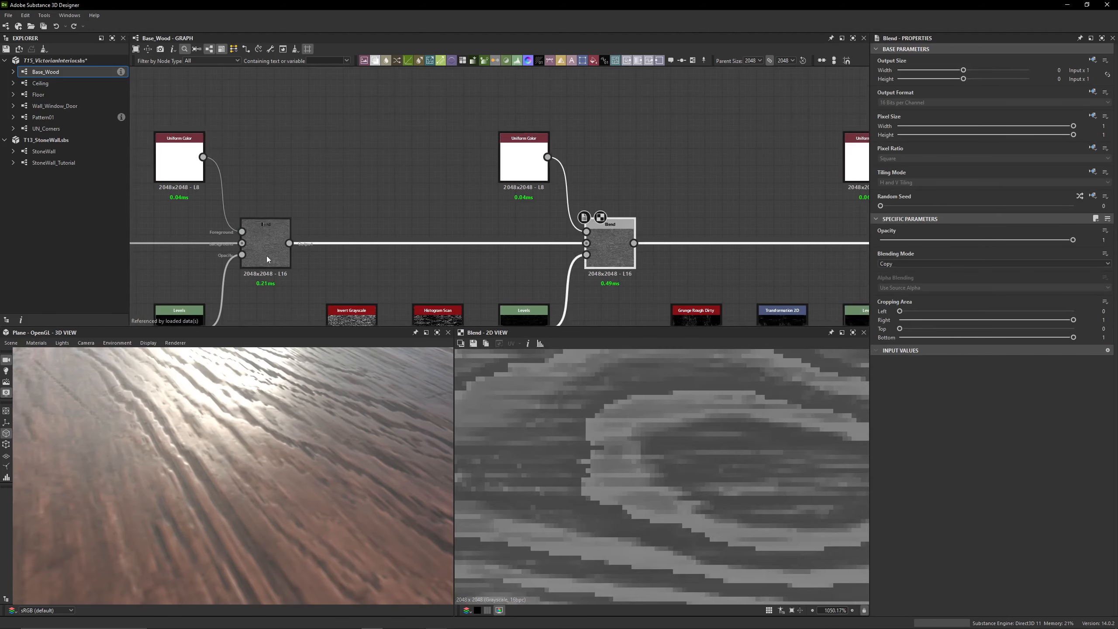
middle_drag(266, 255, 529, 194)
double_click(269, 188)
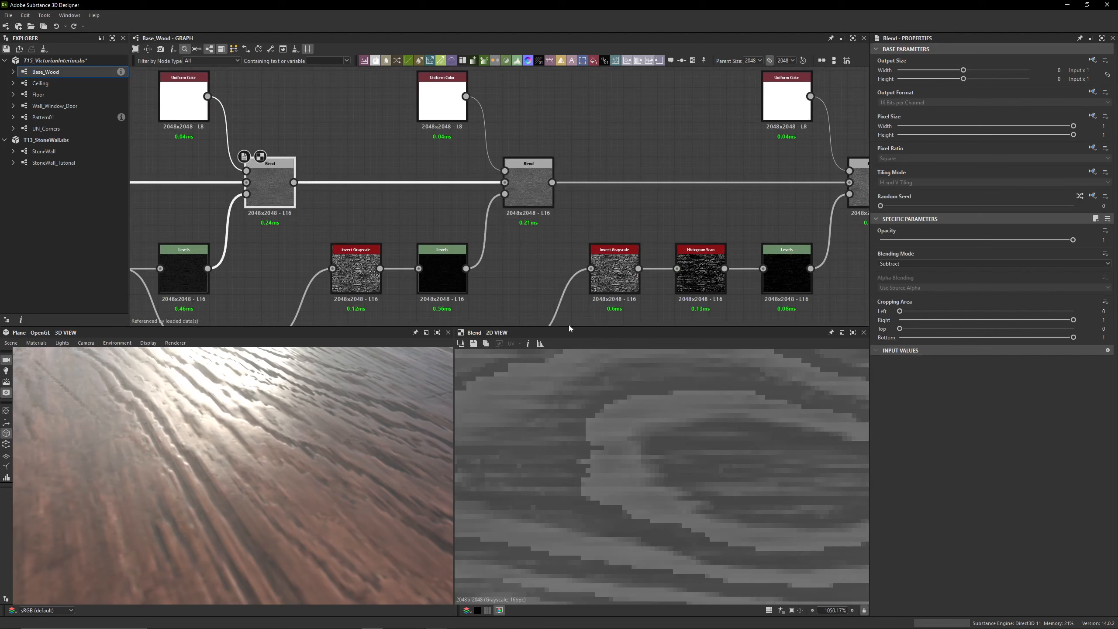
double_click(526, 189)
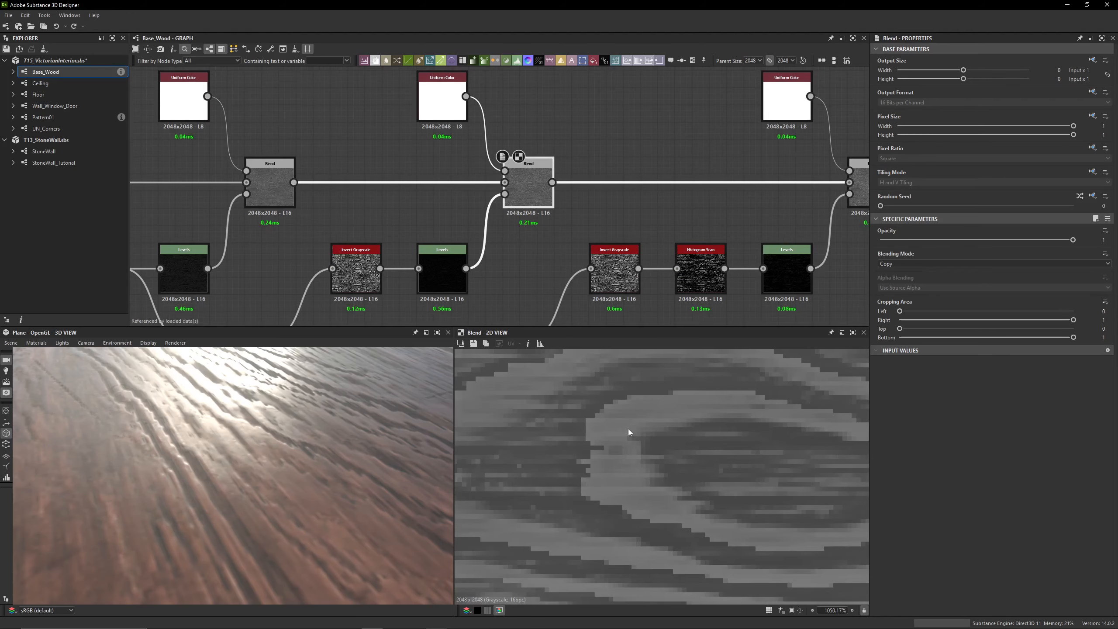
middle_drag(863, 196, 614, 195)
double_click(626, 195)
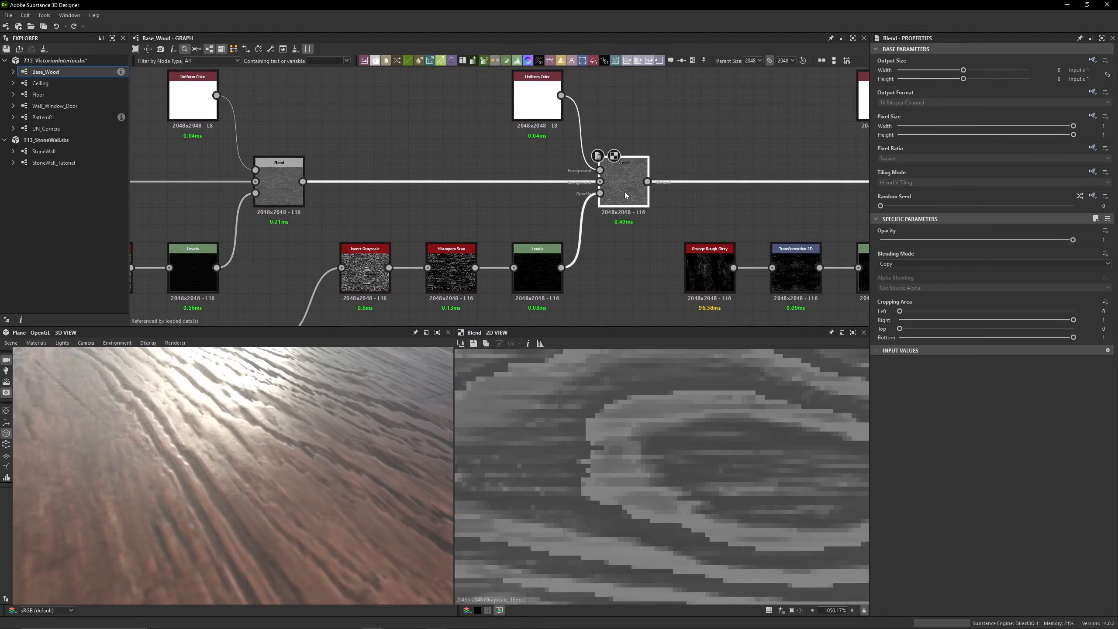
Toggle the third Blend off and on to compare its effect on the wood surface's reflections
scroll(589, 513, up, 3)
drag(250, 447, 364, 450)
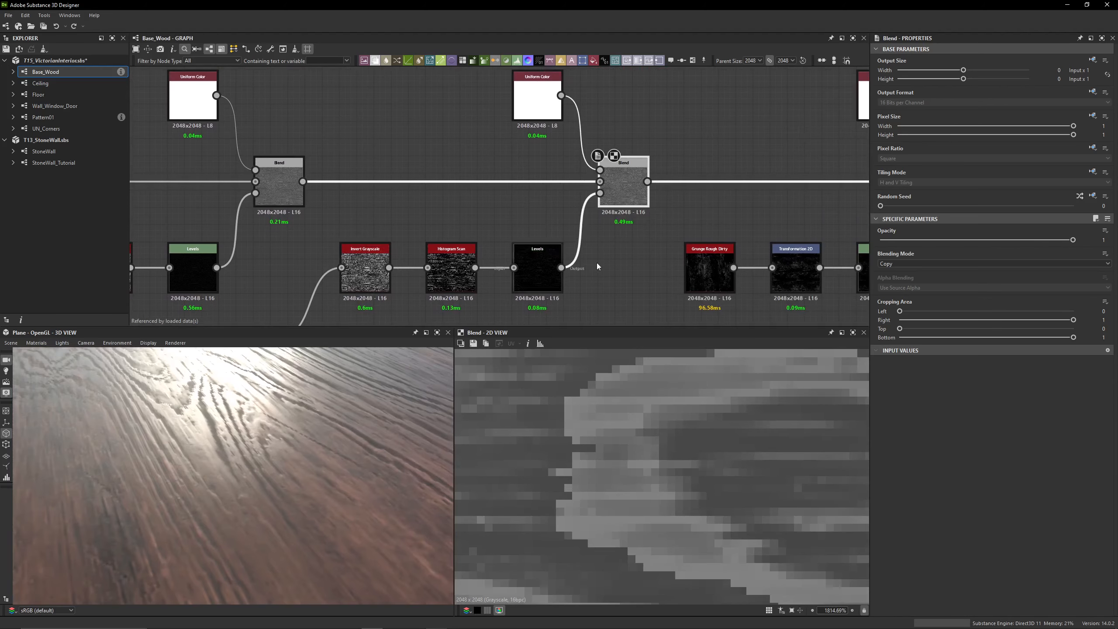
key(shift+d)
key(shift+d)
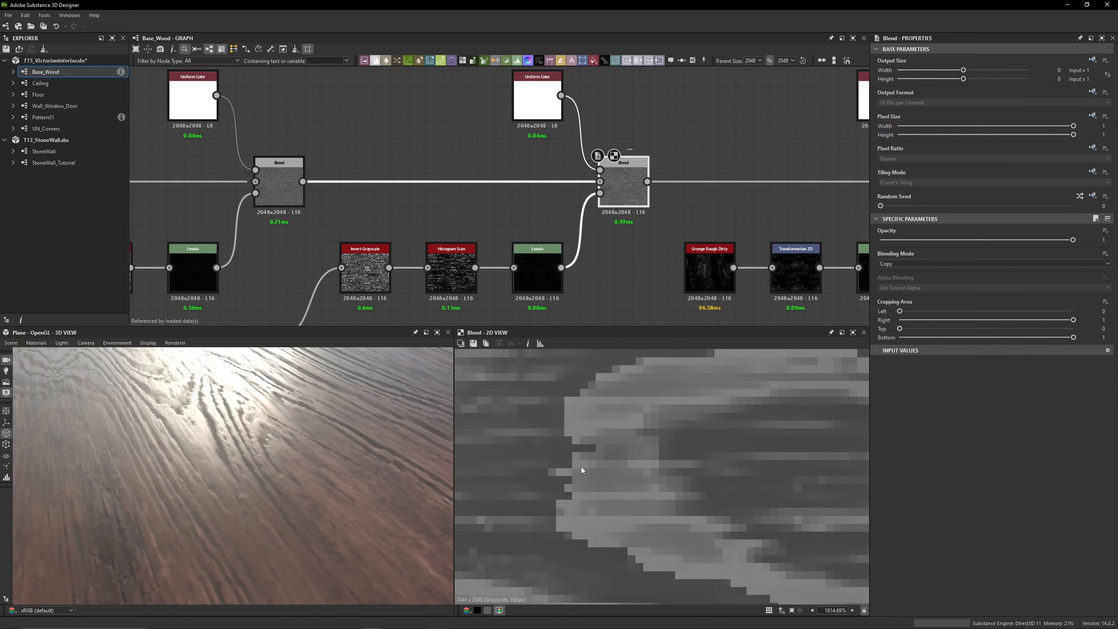
Preview the fourth Blend's output and the Grunge Rough Dirty node at the start of its mask chain
scroll(645, 224, down, 5)
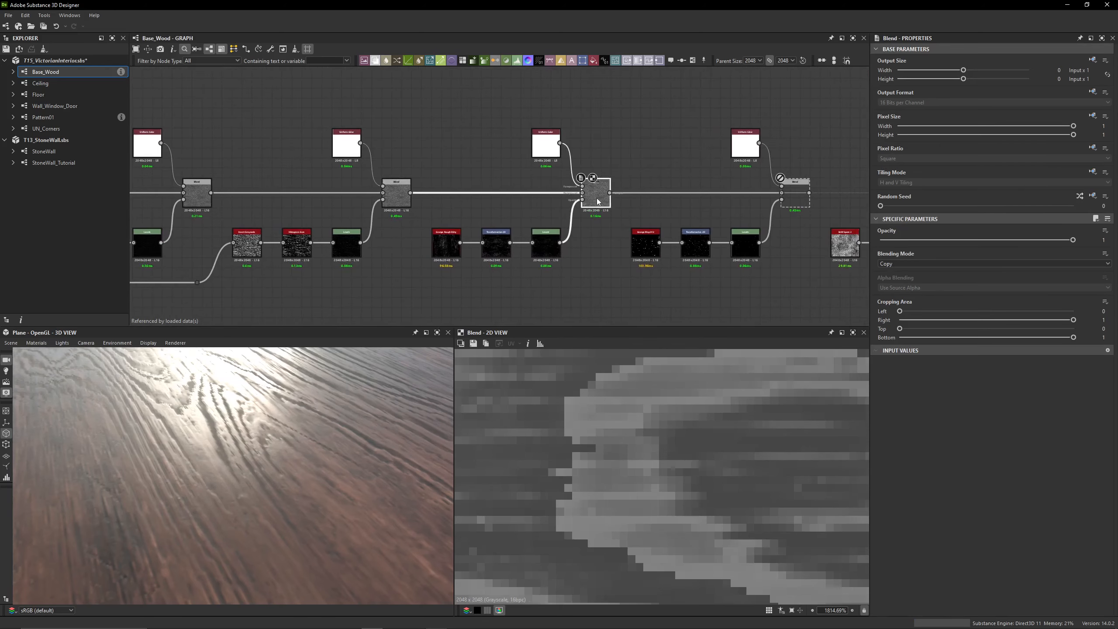
scroll(638, 454, down, 8)
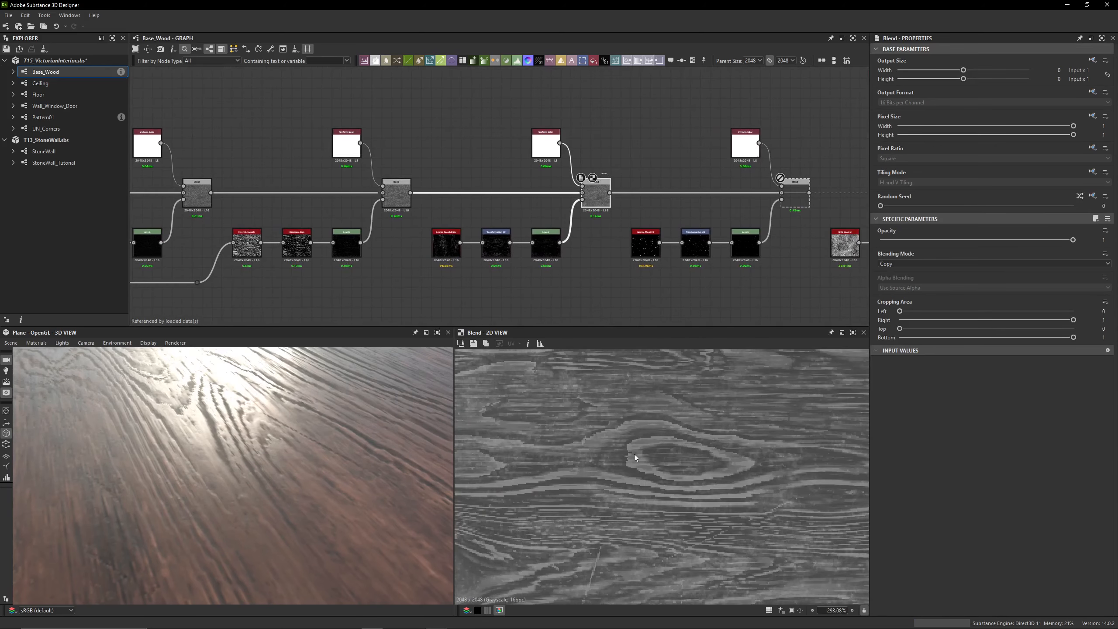
scroll(447, 243, up, 5)
double_click(447, 234)
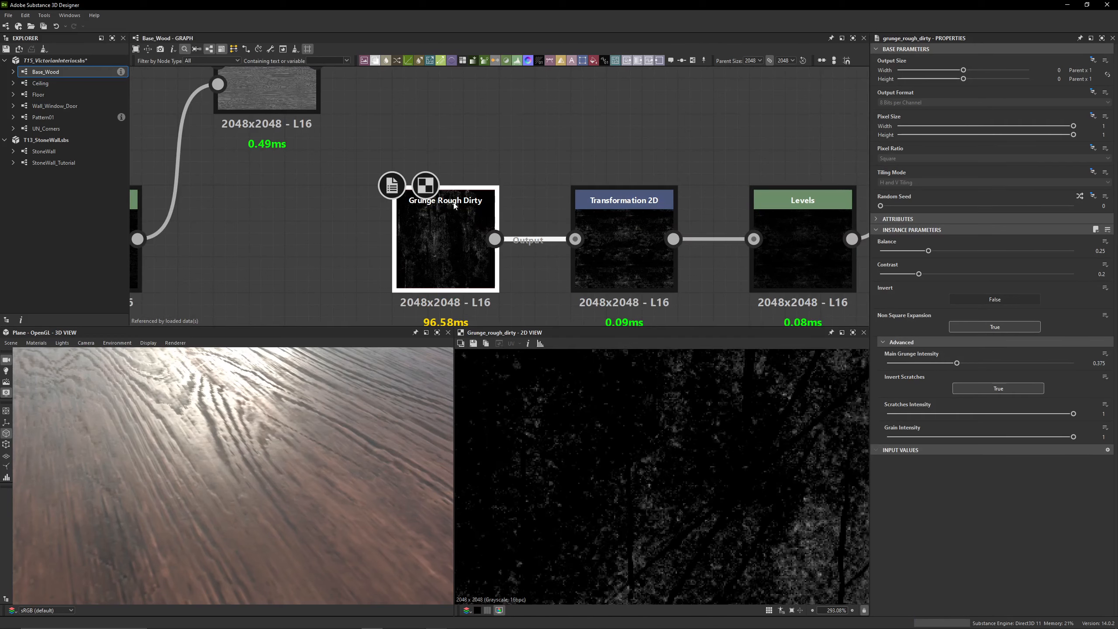
scroll(679, 479, down, 8)
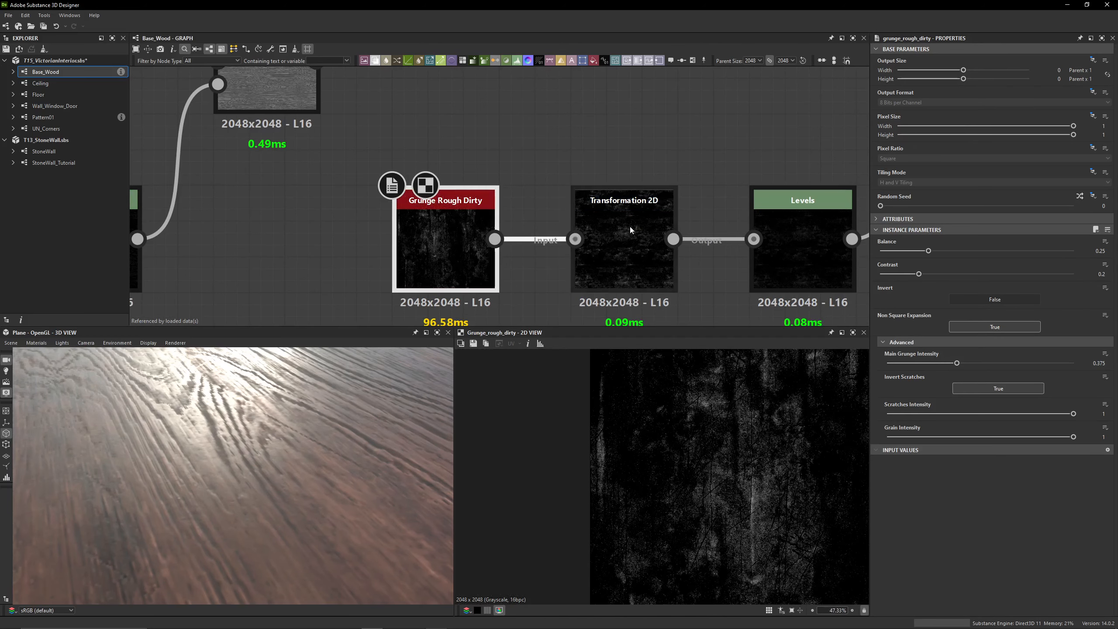
scroll(630, 226, down, 3)
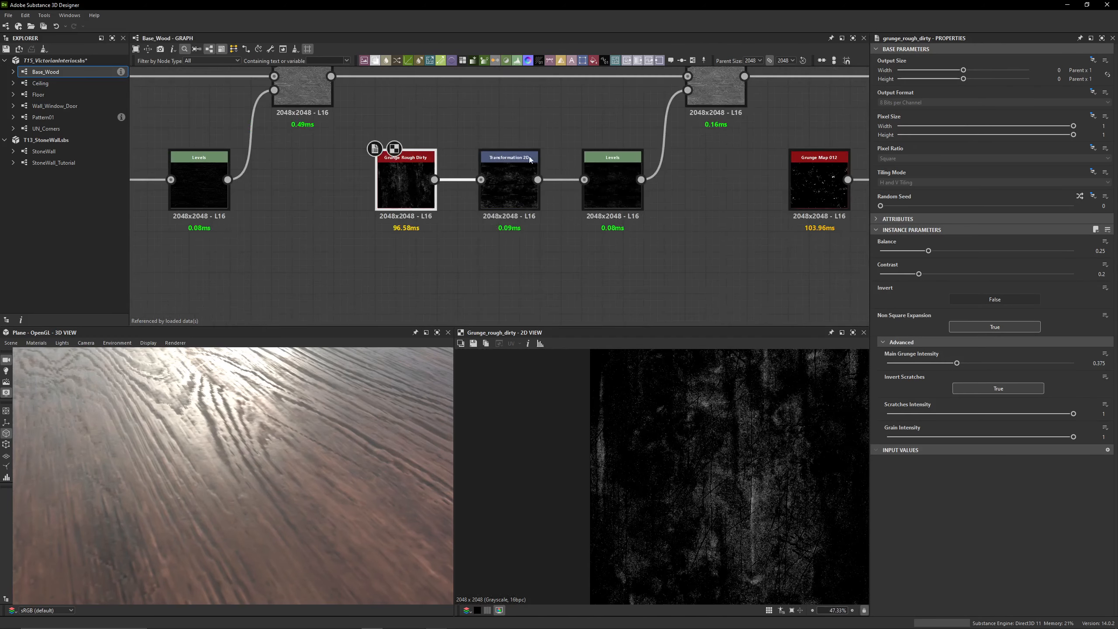
Compare Grunge Rough Dirty with its Transformation 2D result and inspect the Levels node closing that mask chain
double_click(514, 200)
double_click(410, 191)
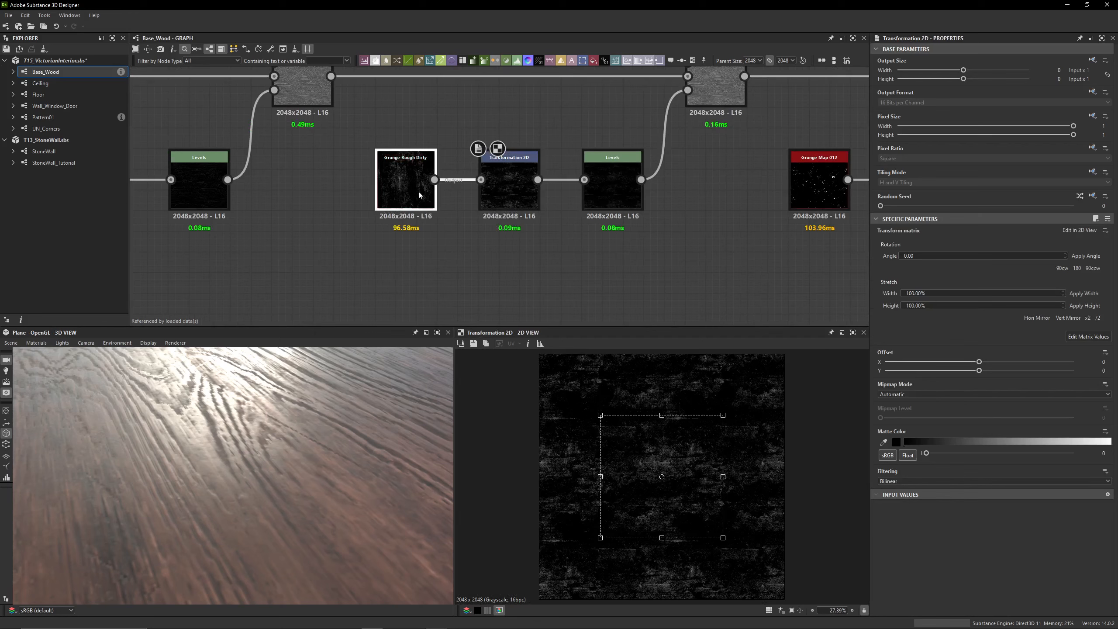
double_click(530, 207)
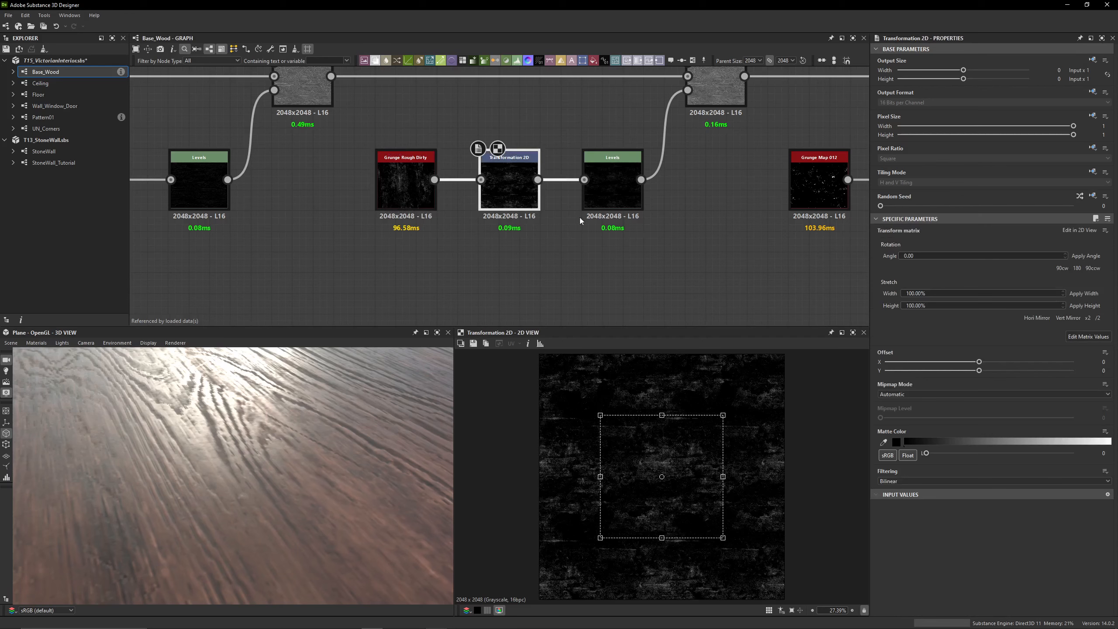
double_click(589, 204)
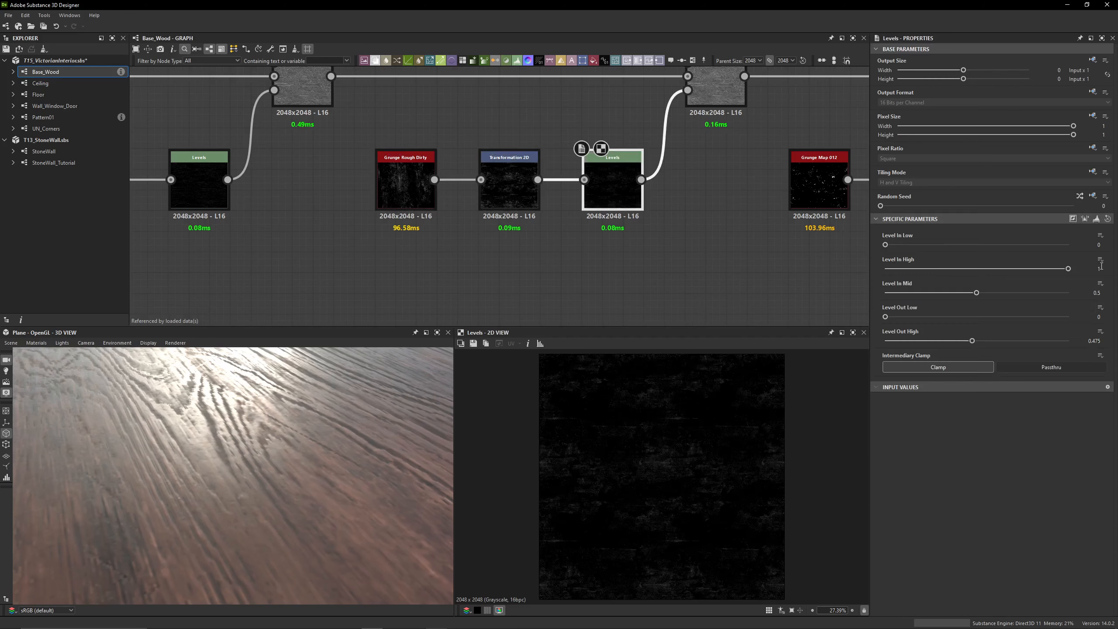
Preview the fourth Blend's Uniform Color foreground and its blended output
middle_drag(598, 78, 576, 157)
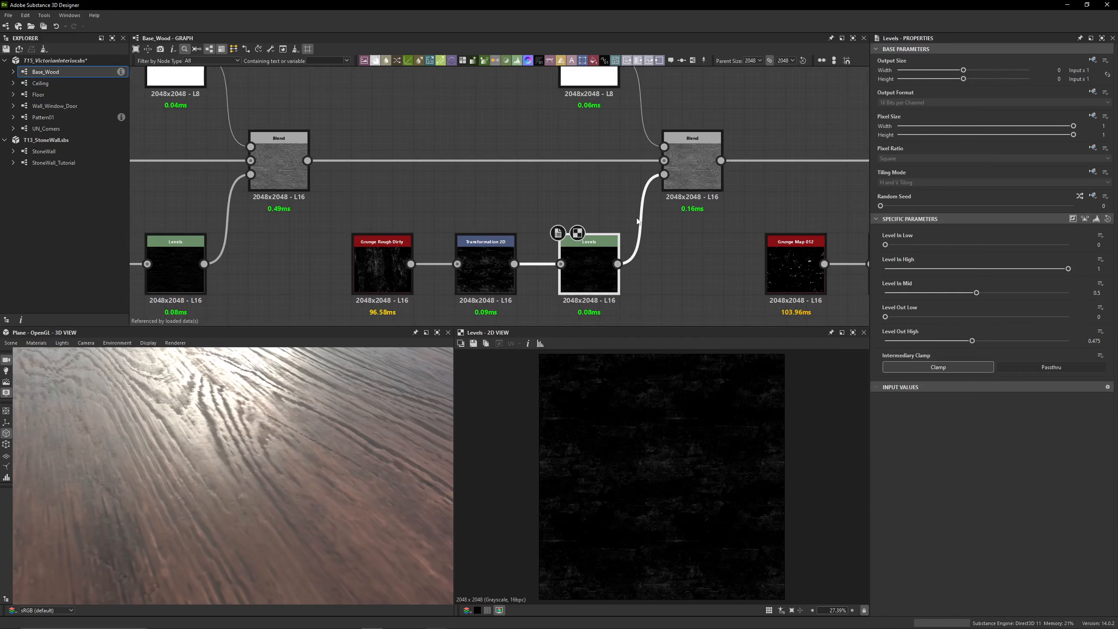
middle_drag(584, 83, 578, 167)
double_click(578, 167)
middle_drag(662, 201, 625, 139)
double_click(660, 199)
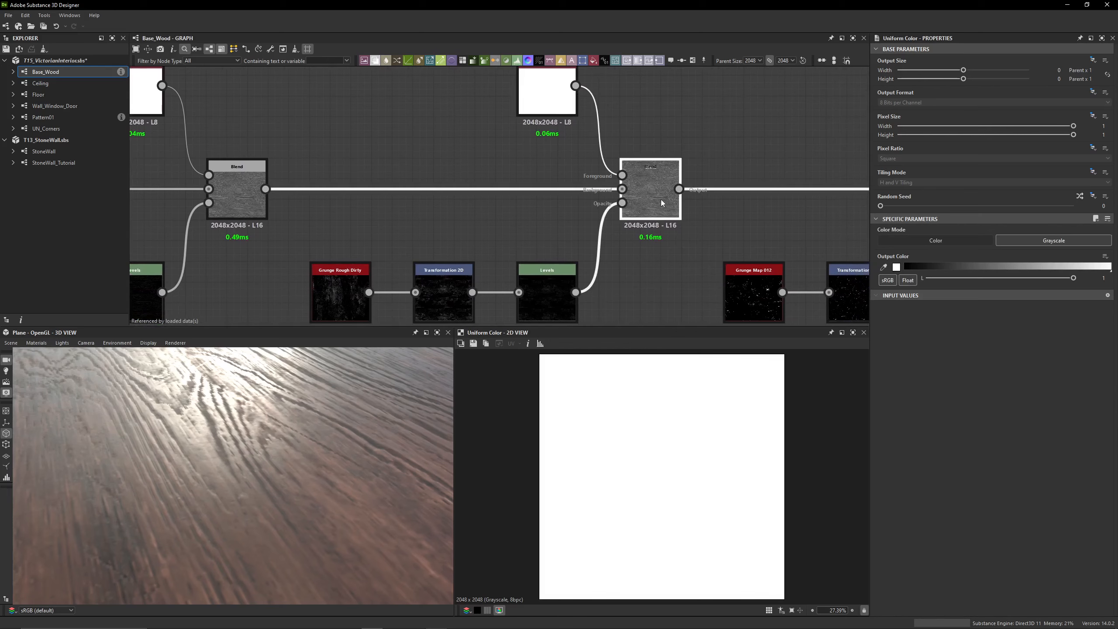
Toggle the fourth Blend off and on to compare the grunge's effect on the roughness map and the wood plane
key(ctrl+b)
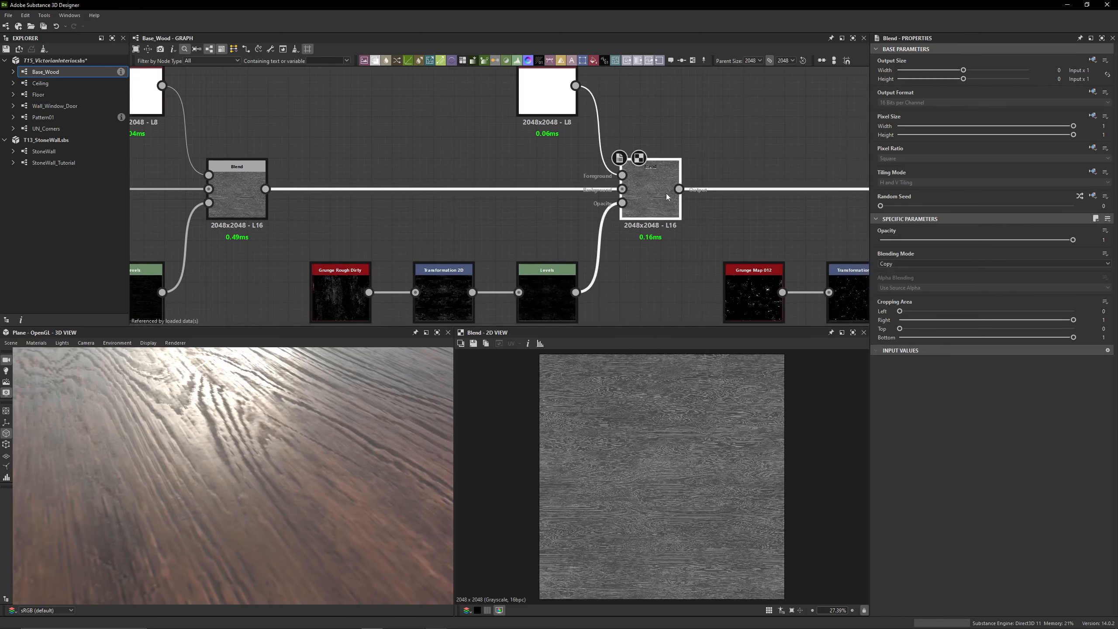
key(ctrl+b)
scroll(687, 447, up, 1)
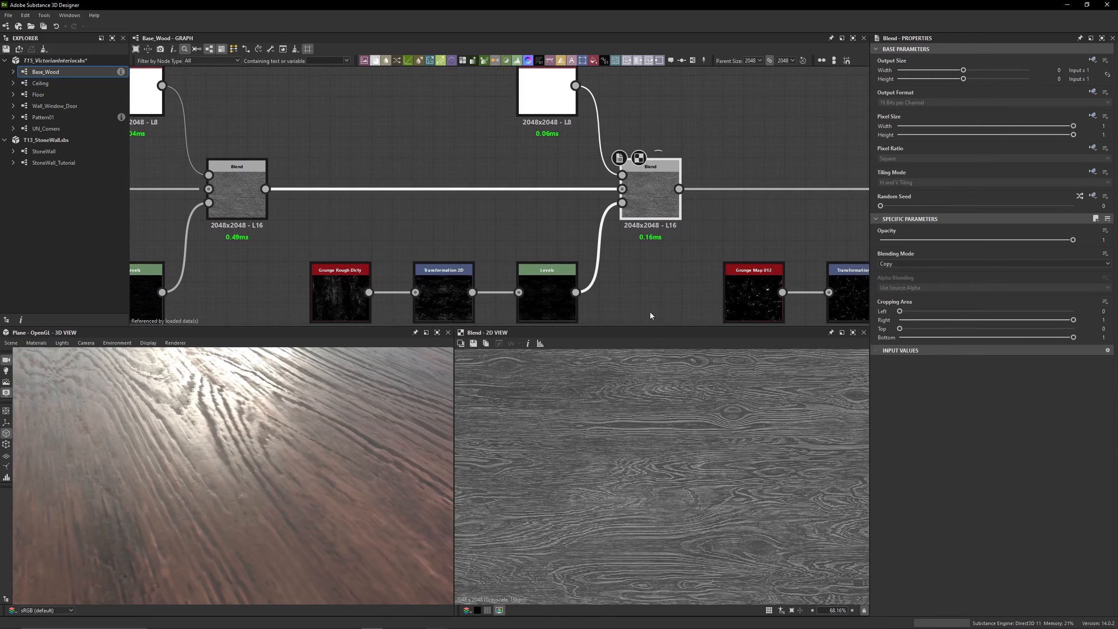
key(shift+d)
key(shift+d)
key(shift+d)
key(shift+d)
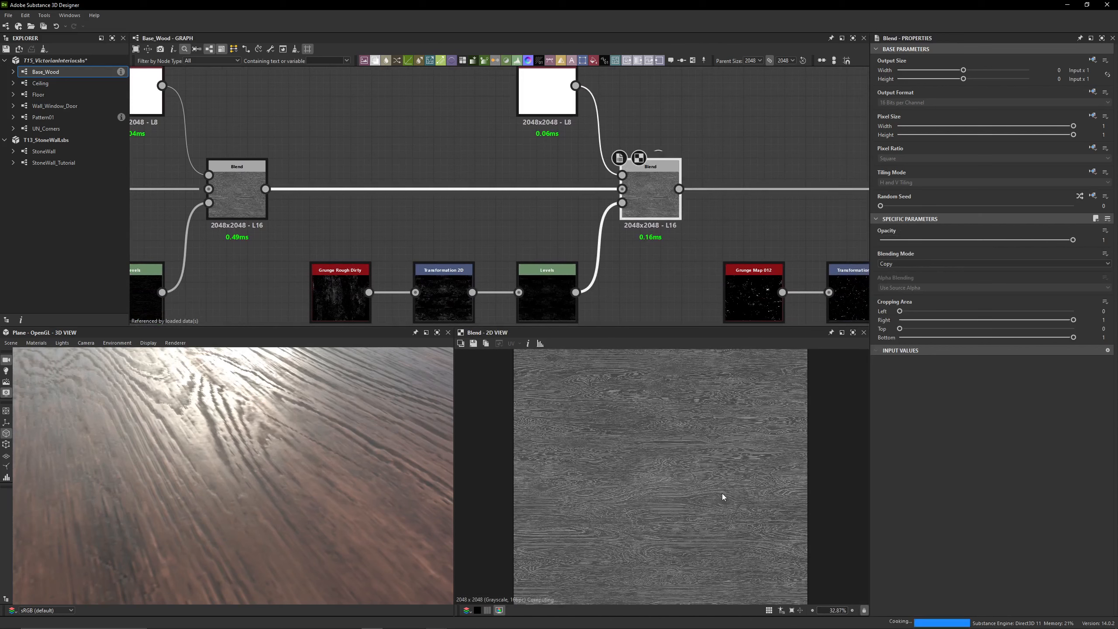
key(ctrl+b)
key(ctrl+b)
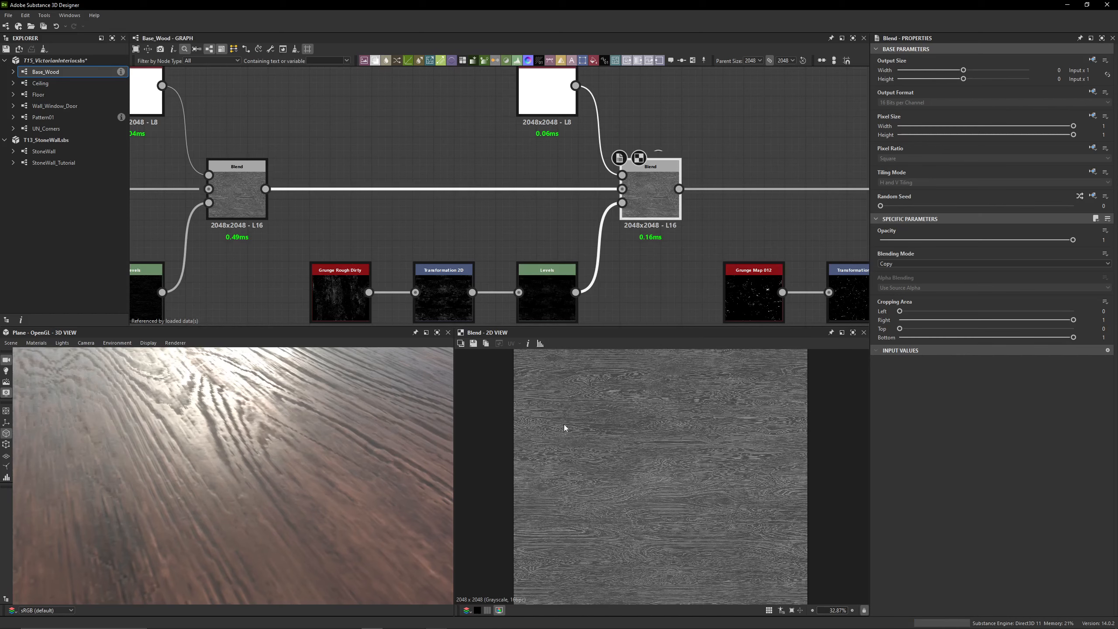
scroll(410, 420, down, 5)
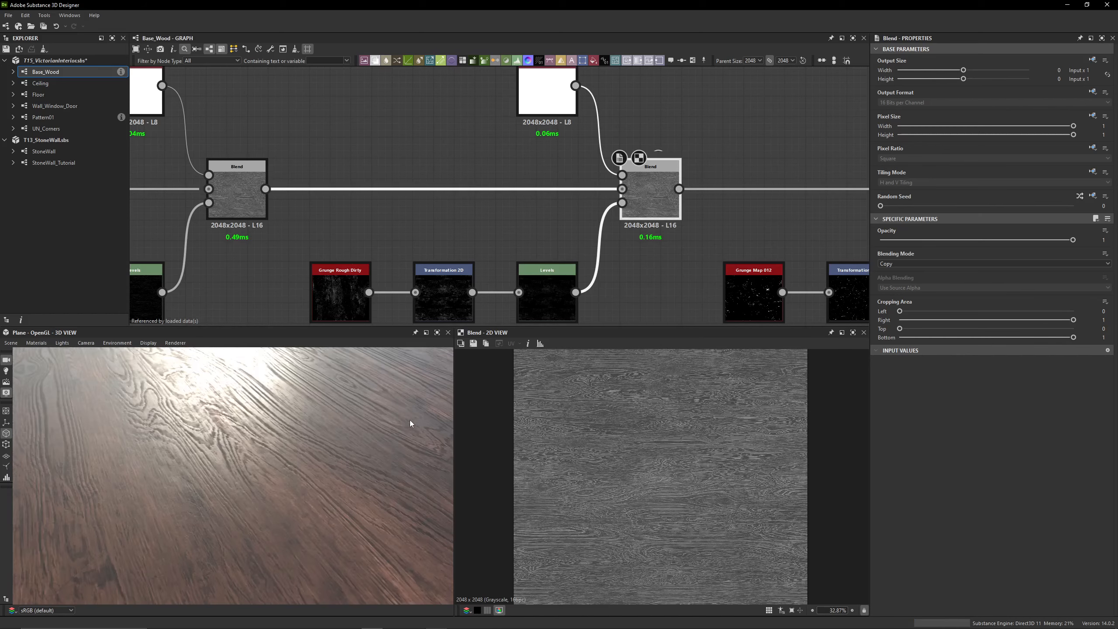
mouse_move(267, 455)
mouse_down()
mouse_move(201, 463)
mouse_move(243, 475)
mouse_move(255, 461)
mouse_move(233, 461)
mouse_up()
Enable the fifth Blend, fed by the Grunge Map 012 chain, and toggle it to compare its effect on the wood
middle_drag(574, 227, 291, 204)
middle_drag(538, 211, 381, 246)
click(625, 210)
key(d)
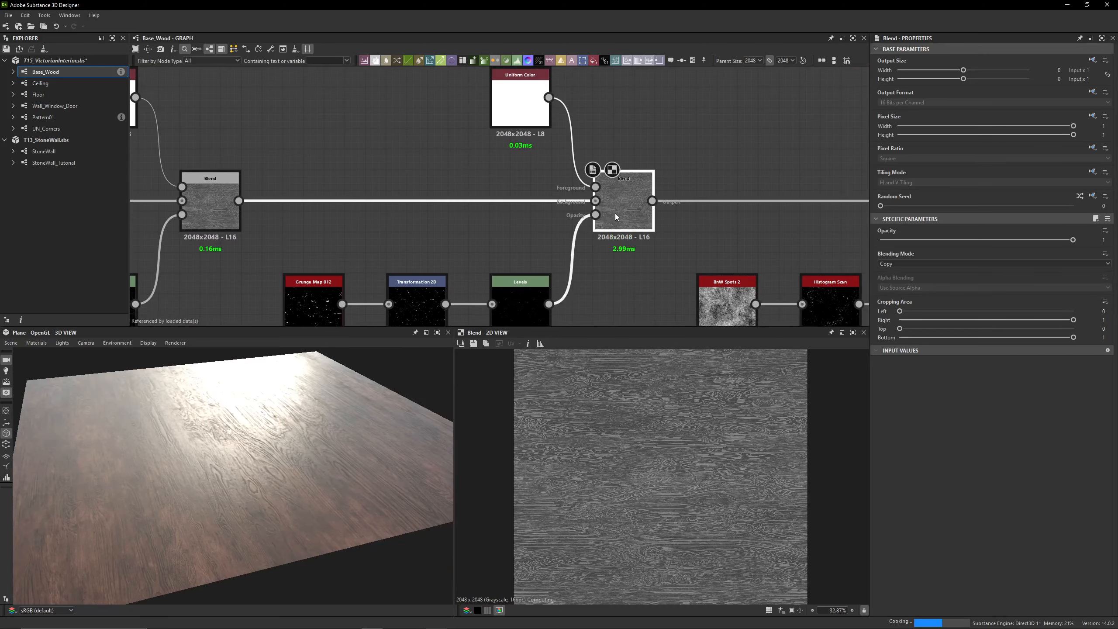
drag(347, 402, 304, 411)
key(d)
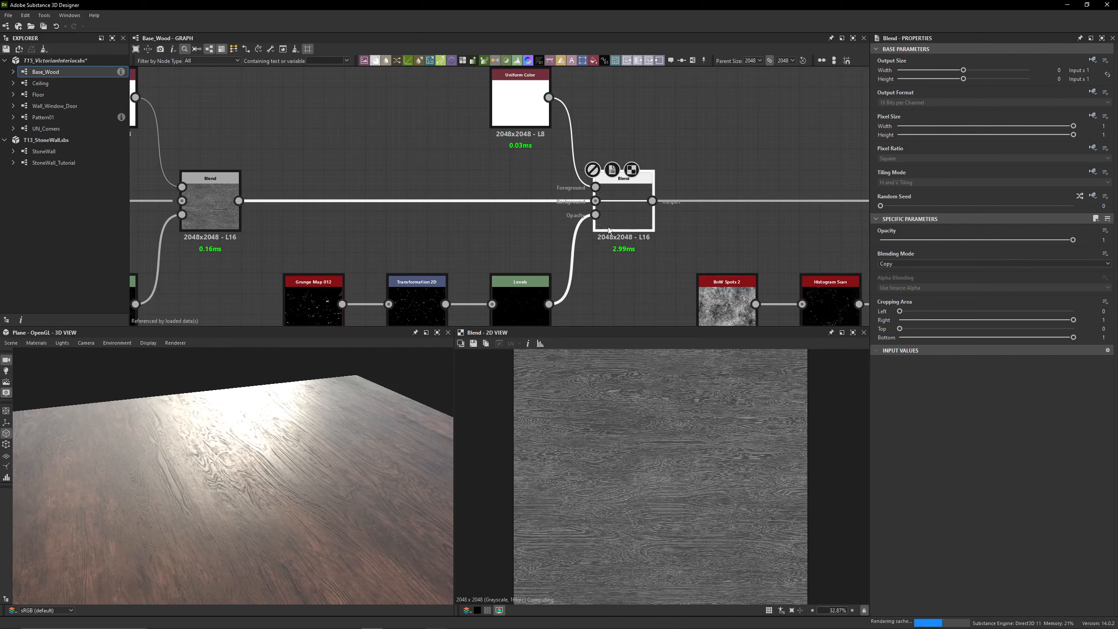
key(d)
scroll(633, 462, up, 10)
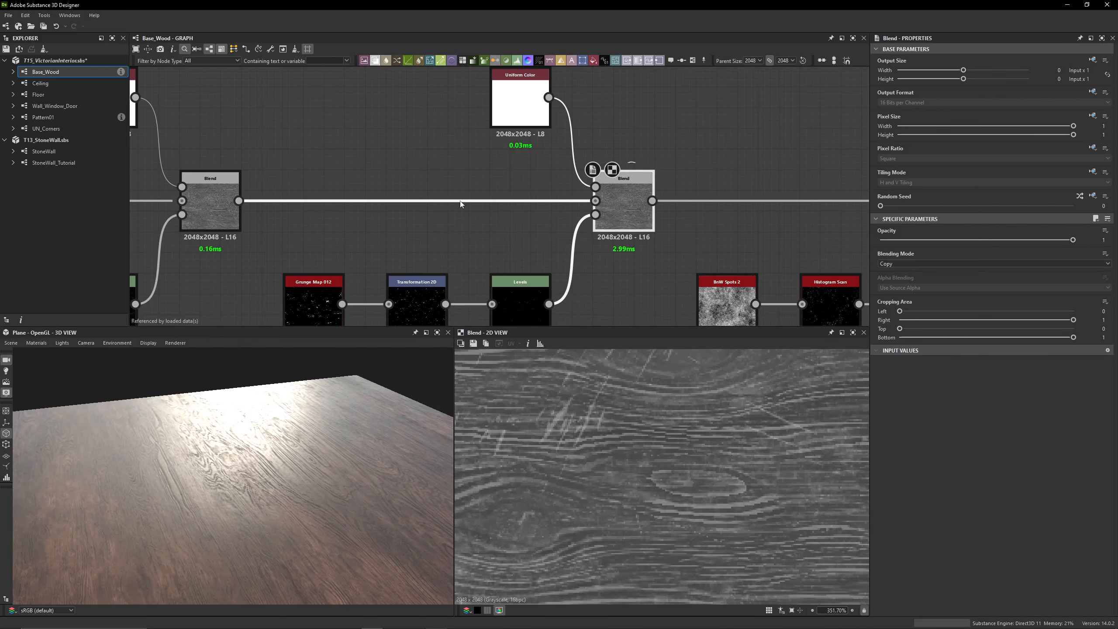
Inspect the Grunge Map 012 pattern and the matrix values of the Transformation 2D that follows it
middle_drag(461, 204, 517, 127)
double_click(351, 227)
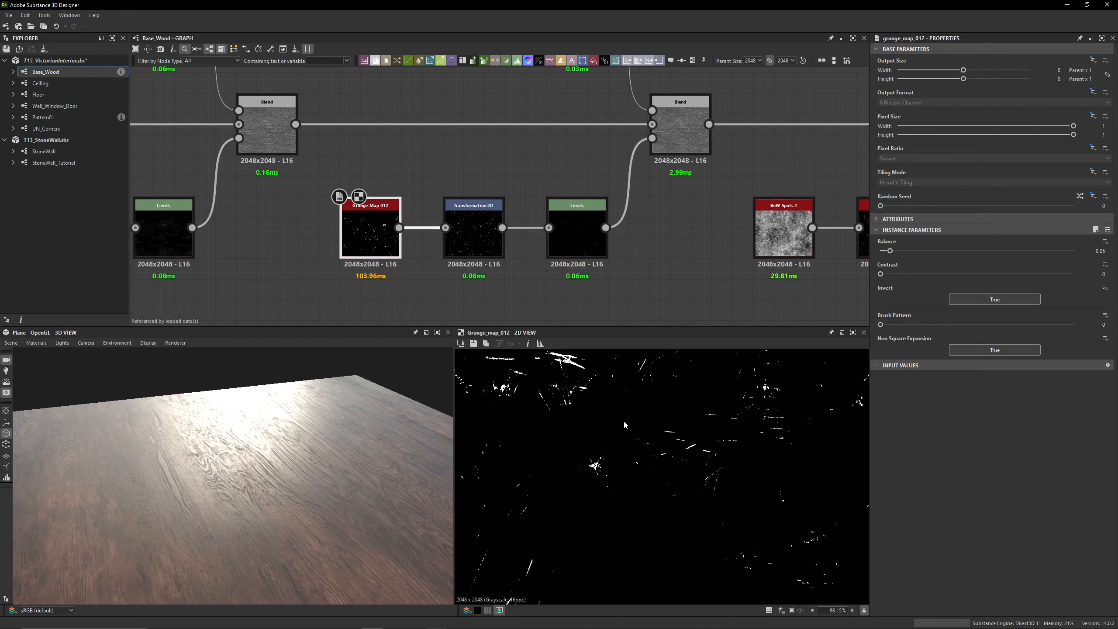
scroll(624, 426, down, 4)
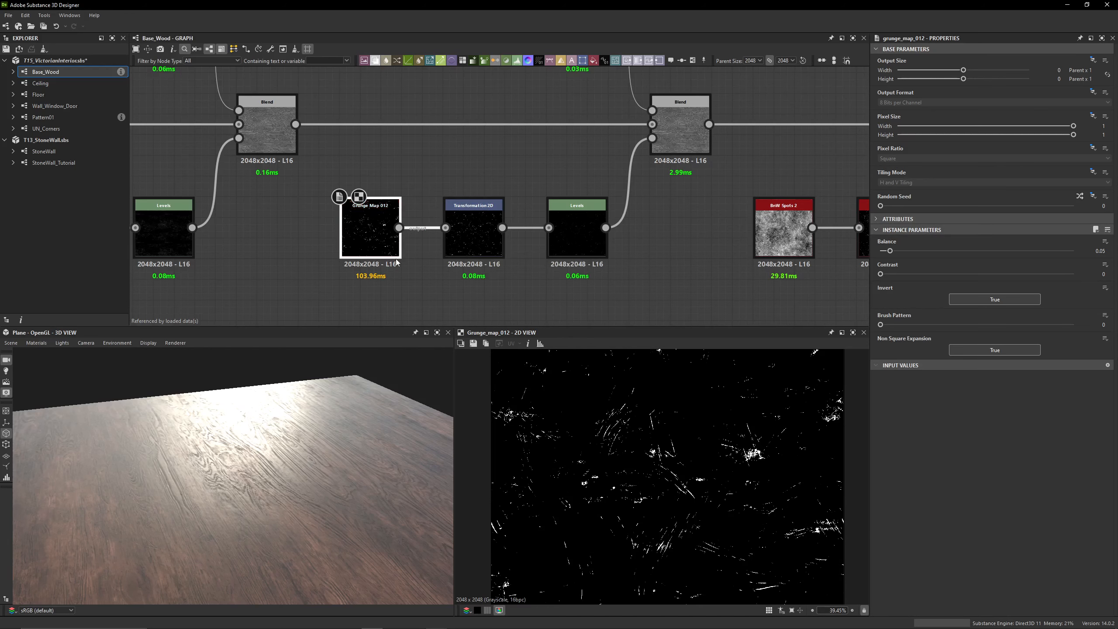
middle_drag(864, 272, 785, 264)
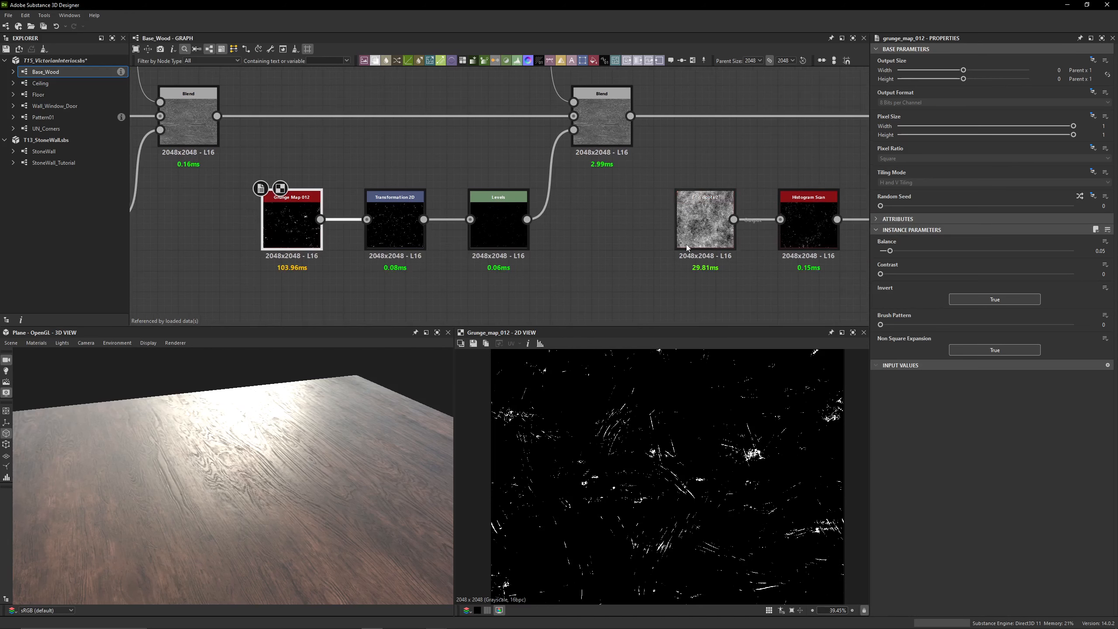
click(389, 234)
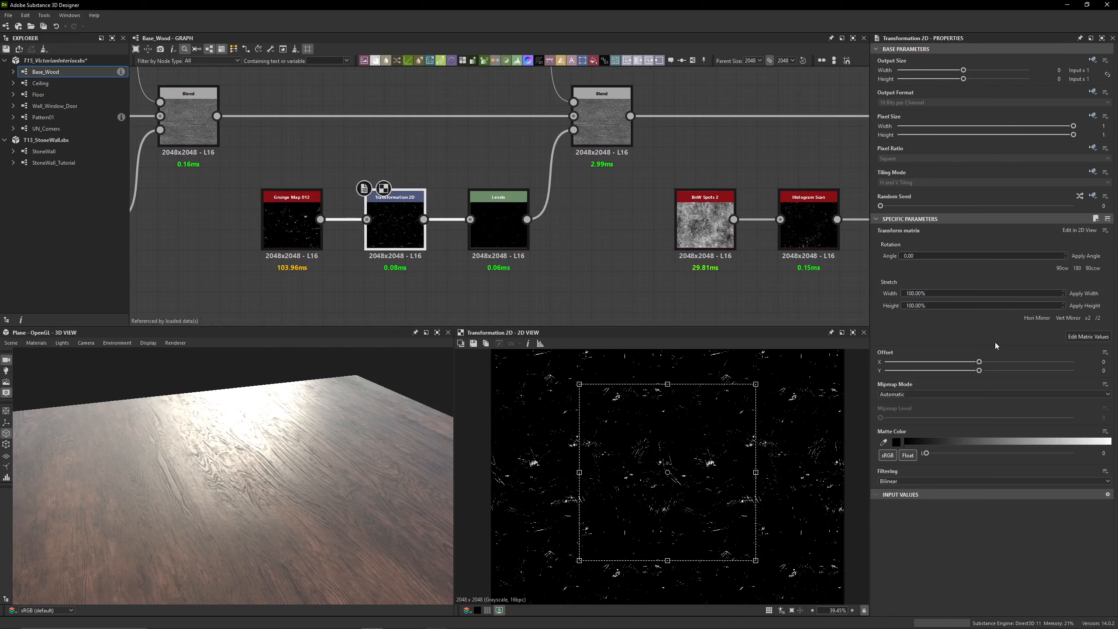
click(1088, 337)
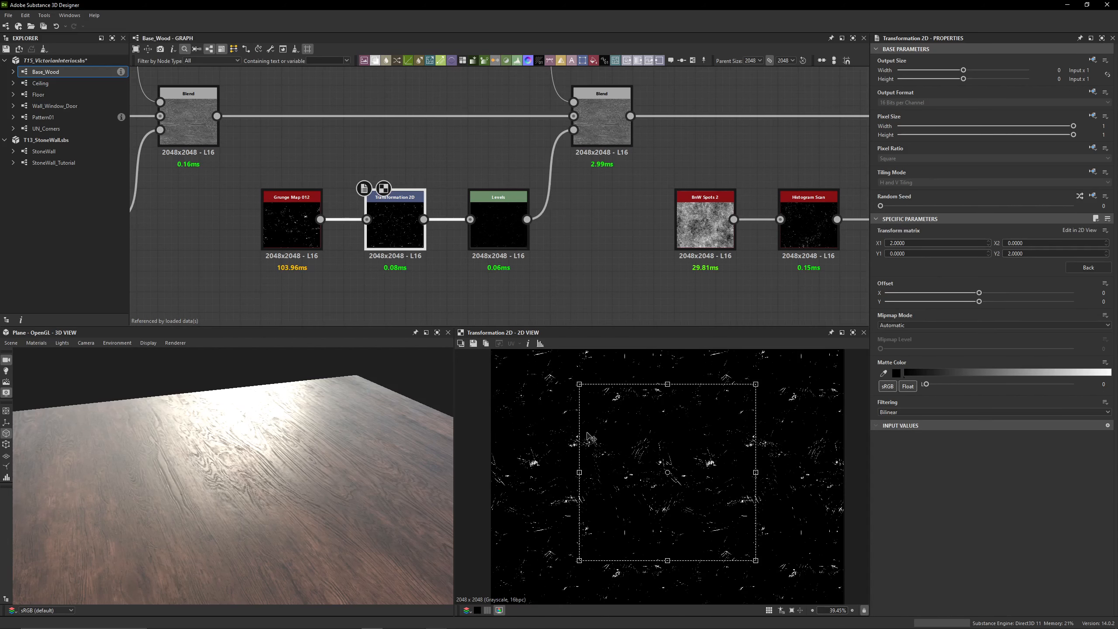
Inspect the numeric parameters of the chain's Levels node and preview the fifth Blend's Uniform Color foreground
click(492, 232)
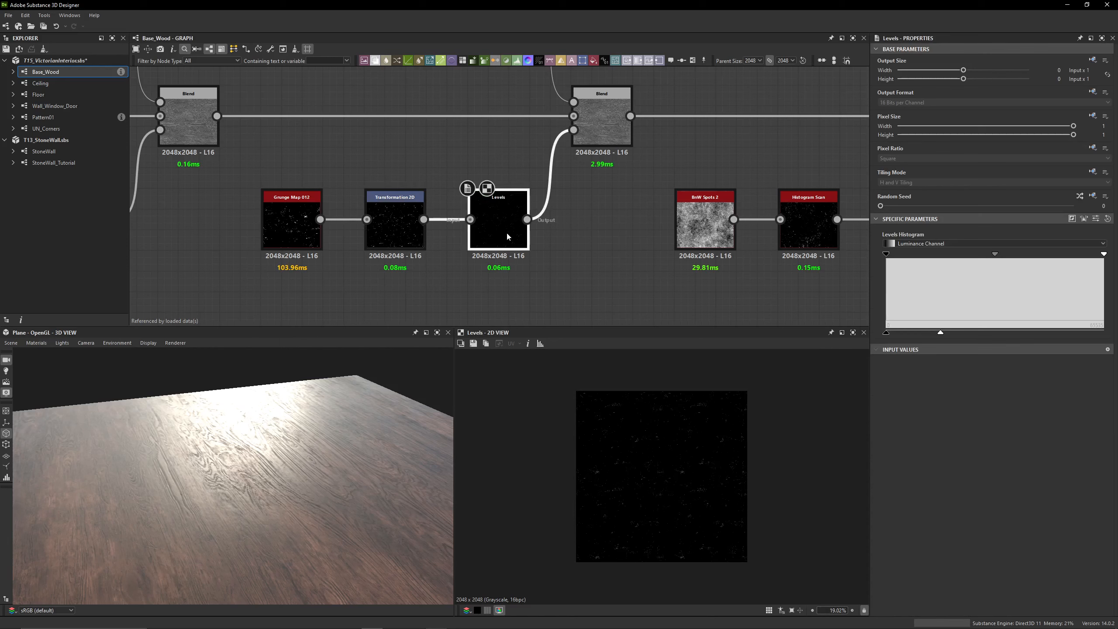
click(1097, 218)
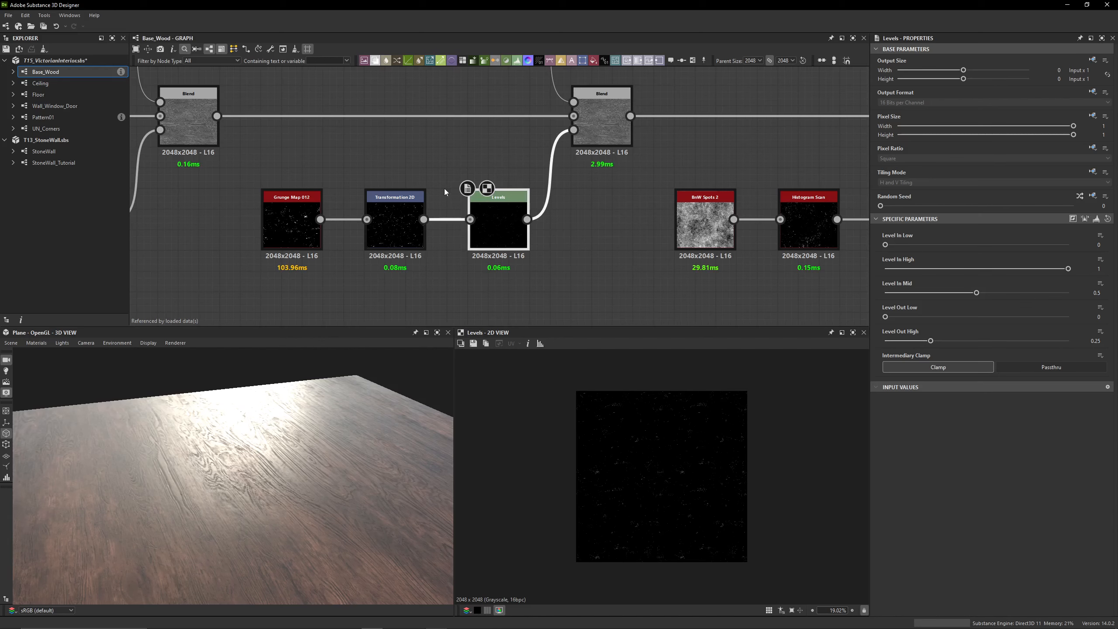
middle_drag(607, 132, 601, 262)
click(510, 151)
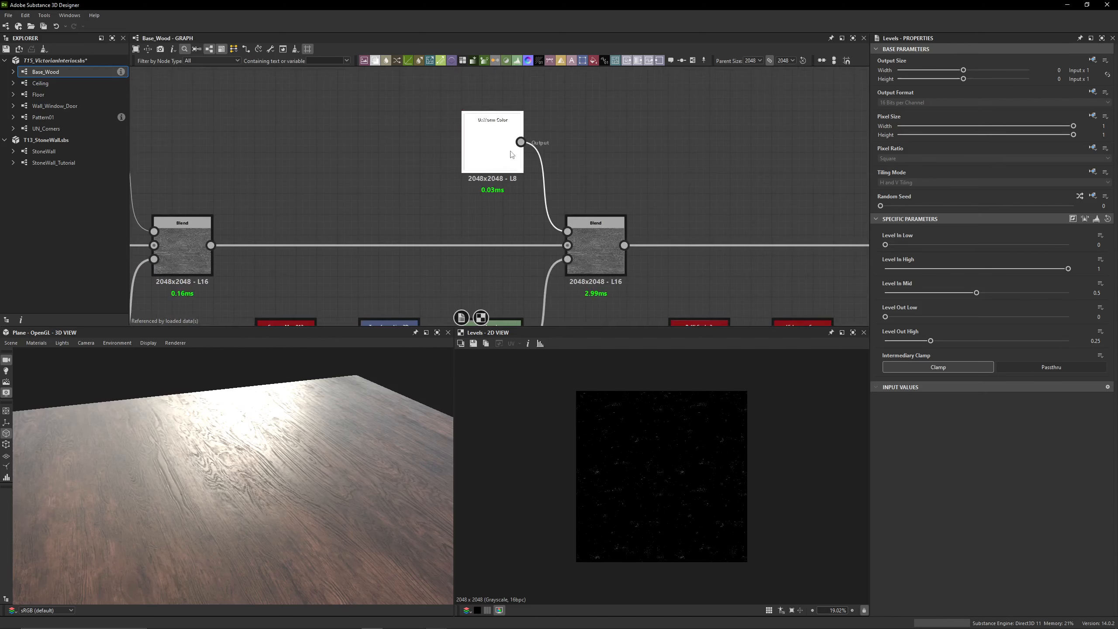
Toggle the fifth Blend off and on to compare its scratches on the roughness map and the wood plane up close
click(586, 231)
scroll(652, 459, up, 8)
scroll(650, 462, up, 6)
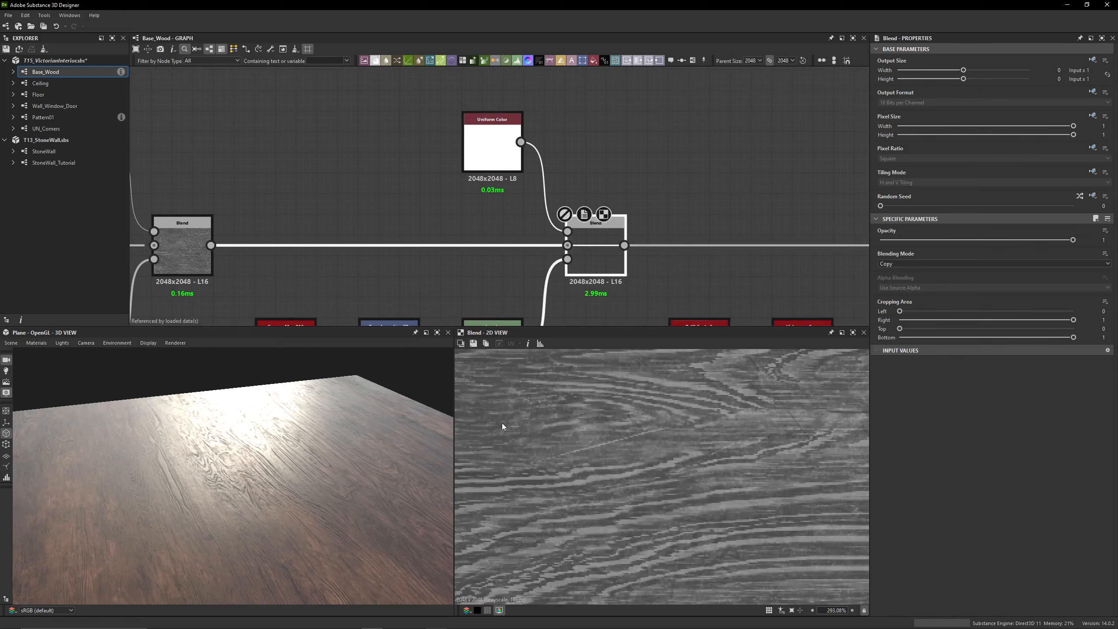
scroll(287, 450, up, 5)
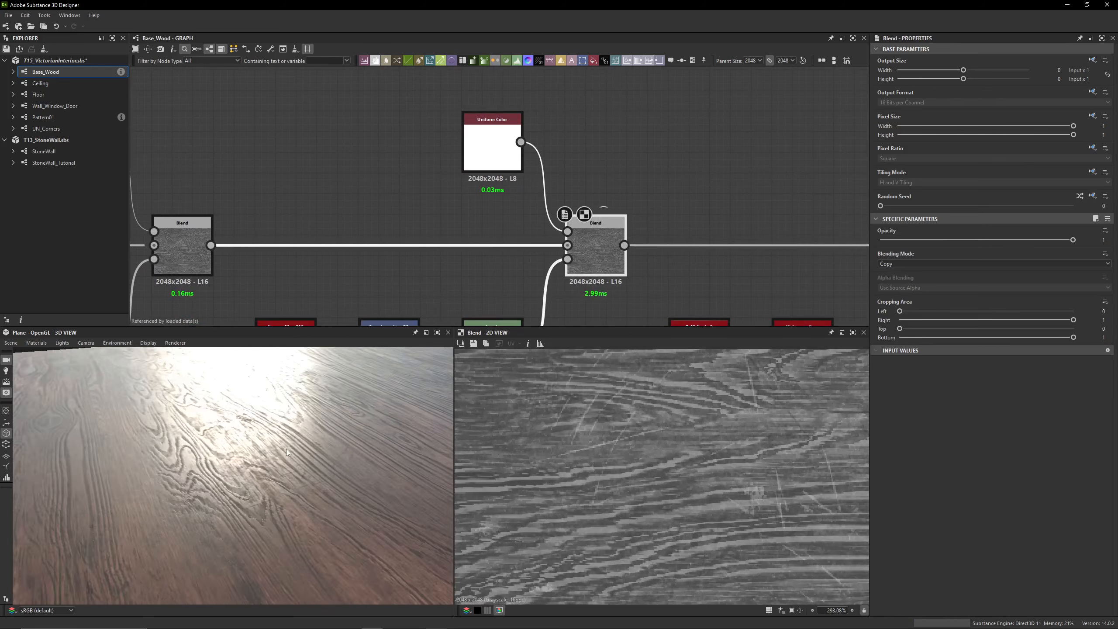
drag(286, 449, 250, 484)
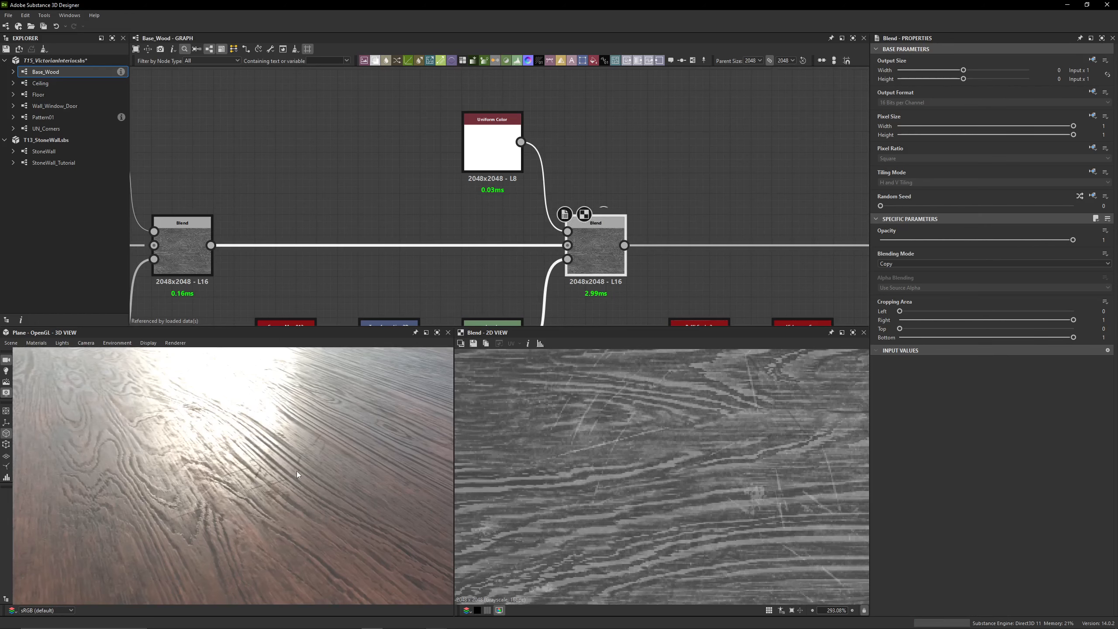
Enable the sixth Blend, fed by the BnW Spots 2 mask chain, and preview its output in close-up
scroll(734, 287, down, 3)
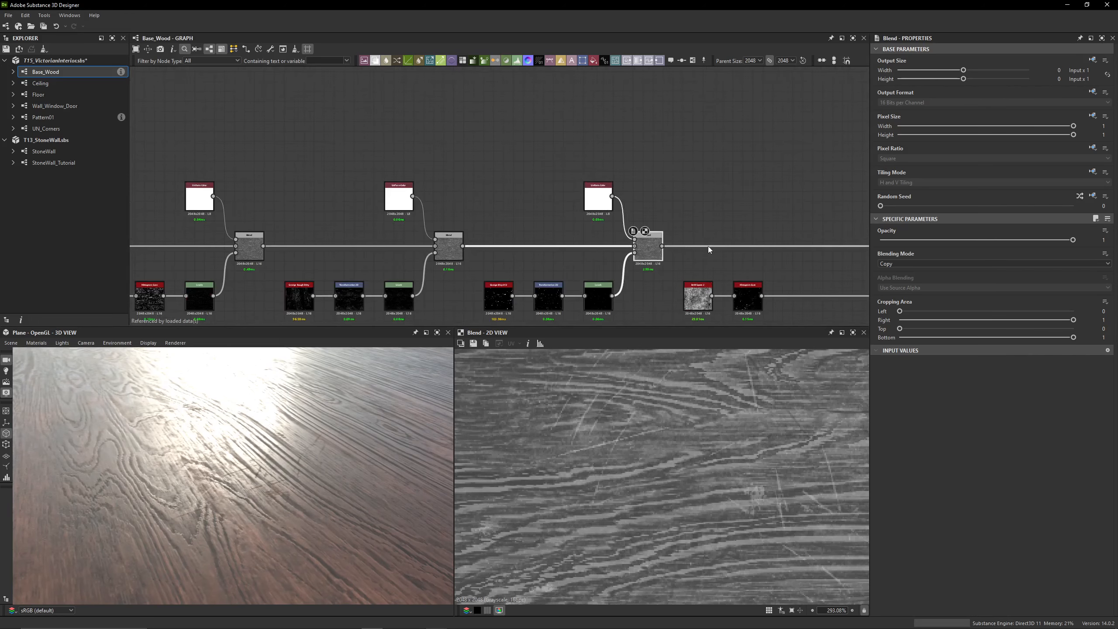
middle_drag(707, 247, 388, 181)
double_click(734, 182)
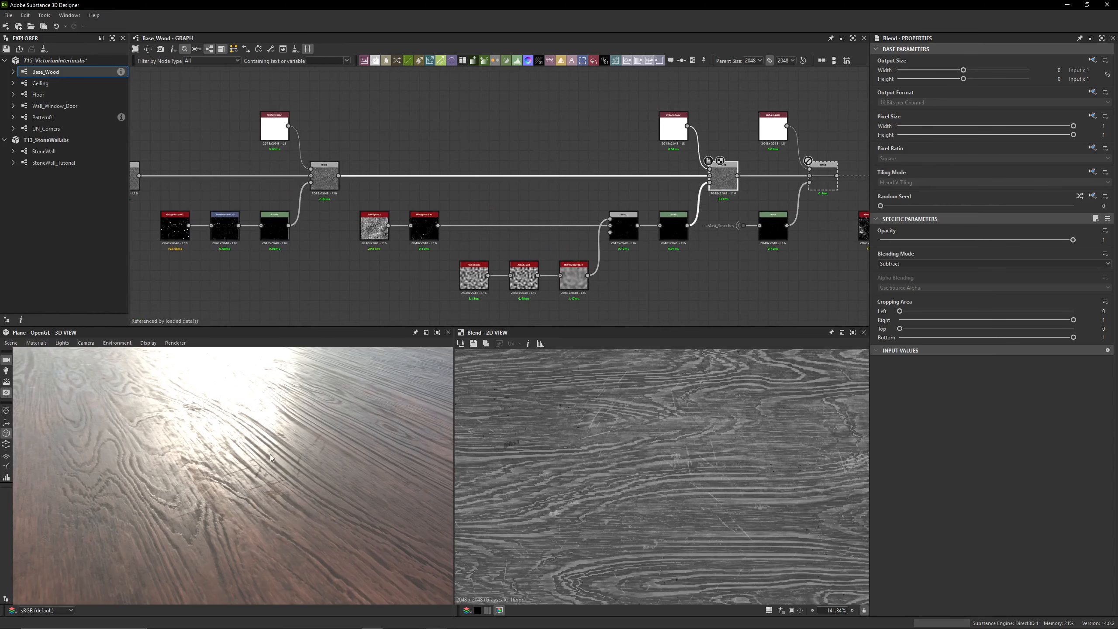
mouse_move(270, 455)
middle_down()
mouse_move(251, 459)
mouse_move(269, 456)
middle_up()
scroll(480, 390, up, 10)
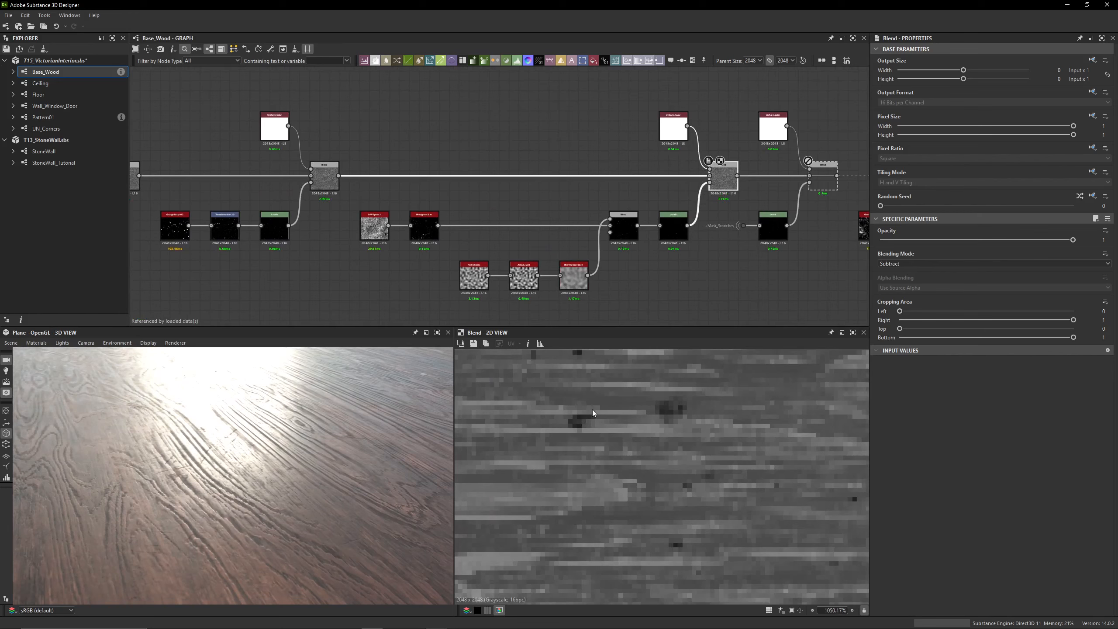
Toggle the sixth Blend off and on from several viewing angles to compare the spots' effect on the wood plane
key(shift+d)
key(shift+d)
scroll(275, 455, down, 3)
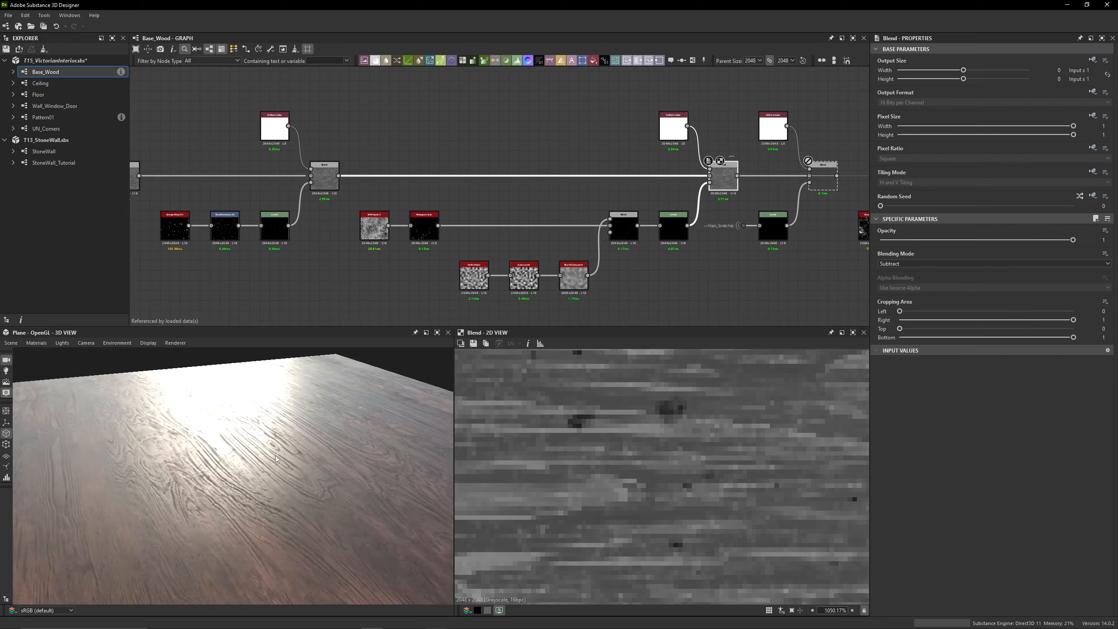
drag(275, 456, 169, 479)
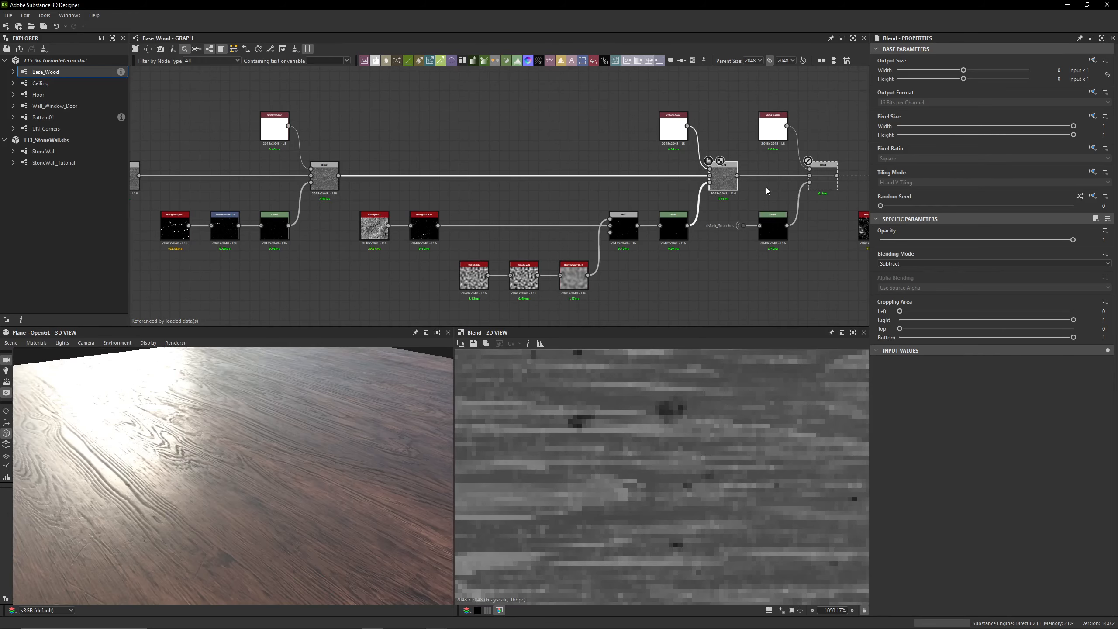
key(shift+d)
key(shift+d)
drag(367, 450, 214, 481)
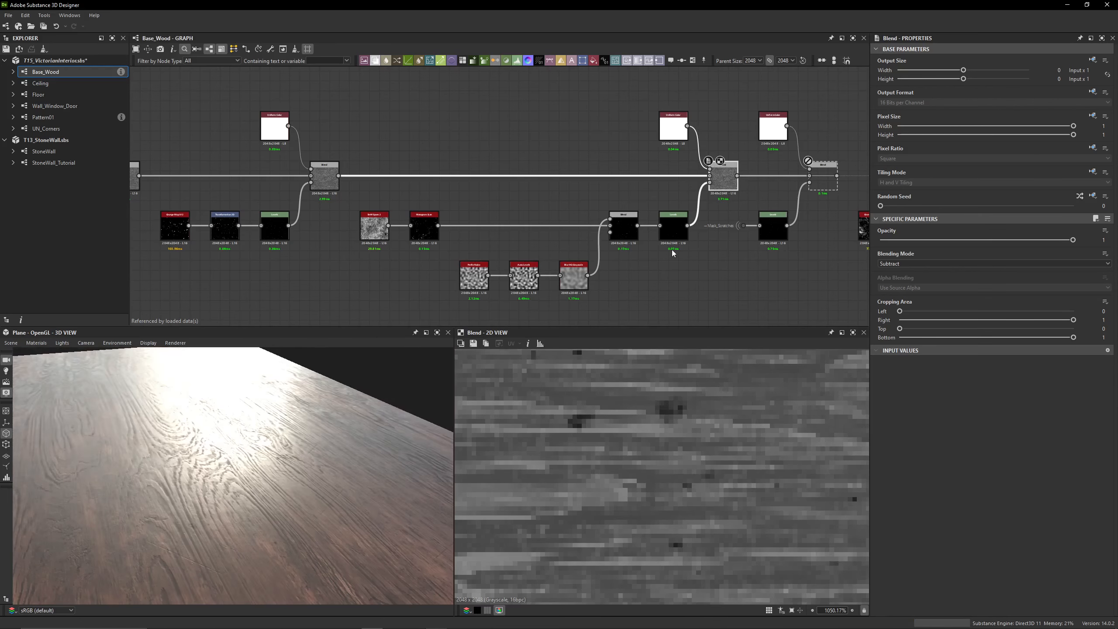
key(shift+d)
key(shift+d)
drag(306, 416, 202, 428)
key(shift+d)
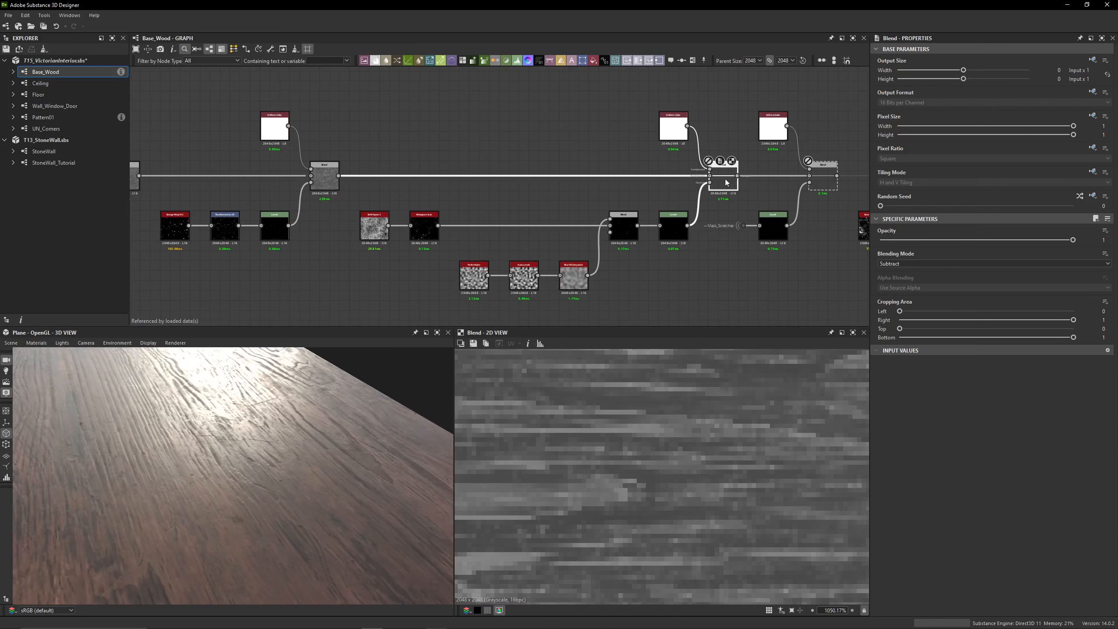
key(shift+d)
key(shift+d)
key(shift+d)
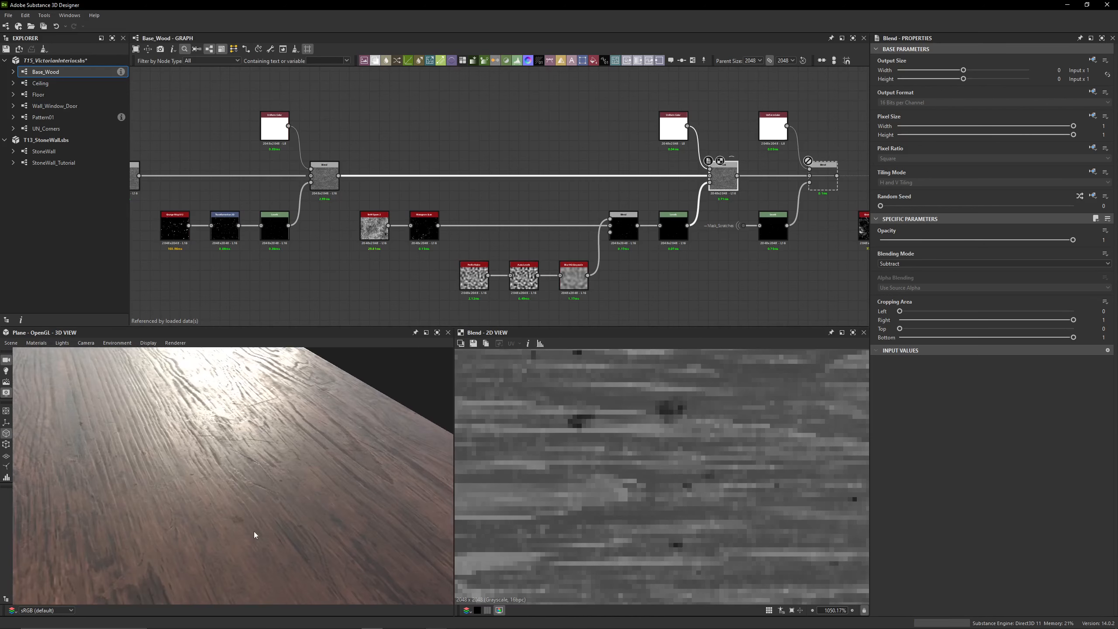
Examine the dark spots across the sixth Blend's roughness map, both in close-up and over the whole texture
scroll(622, 432, down, 5)
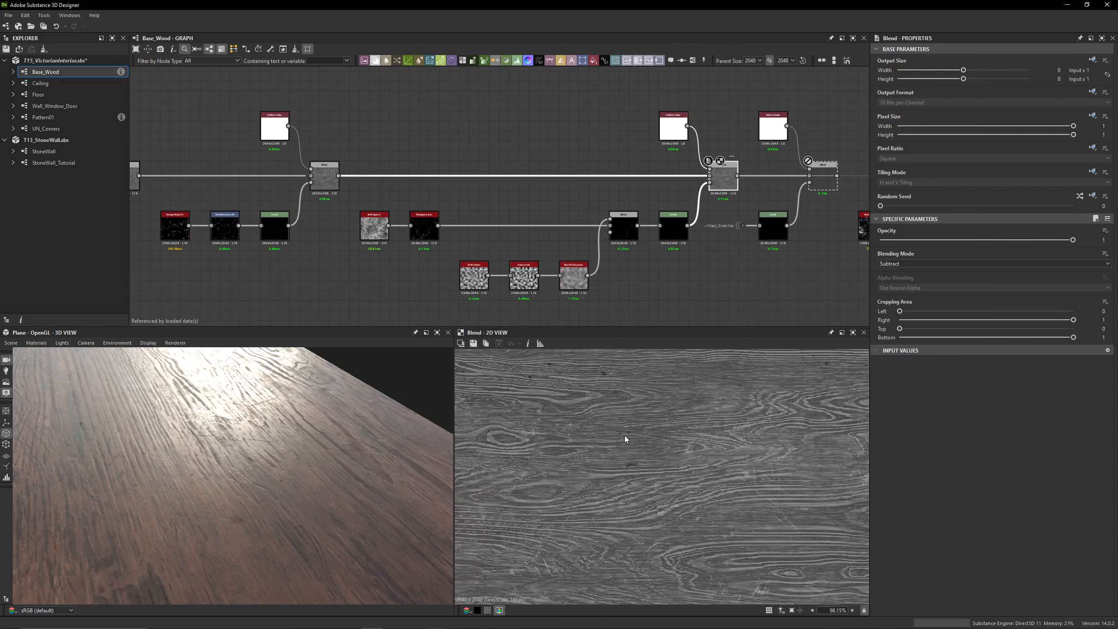
scroll(627, 433, up, 5)
scroll(627, 431, up, 4)
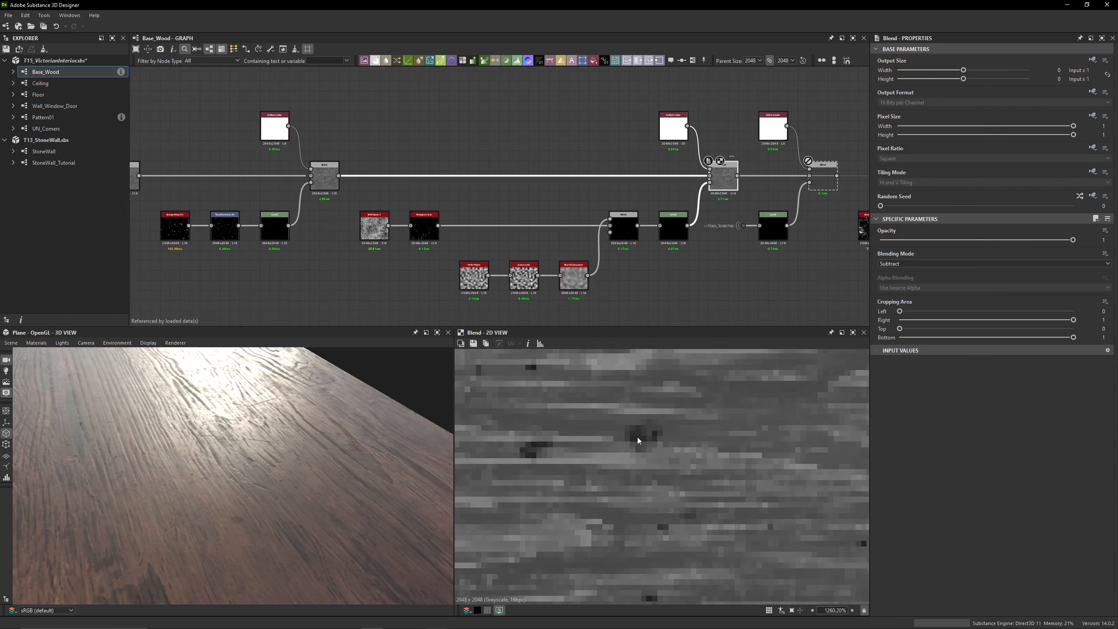
scroll(570, 415, down, 5)
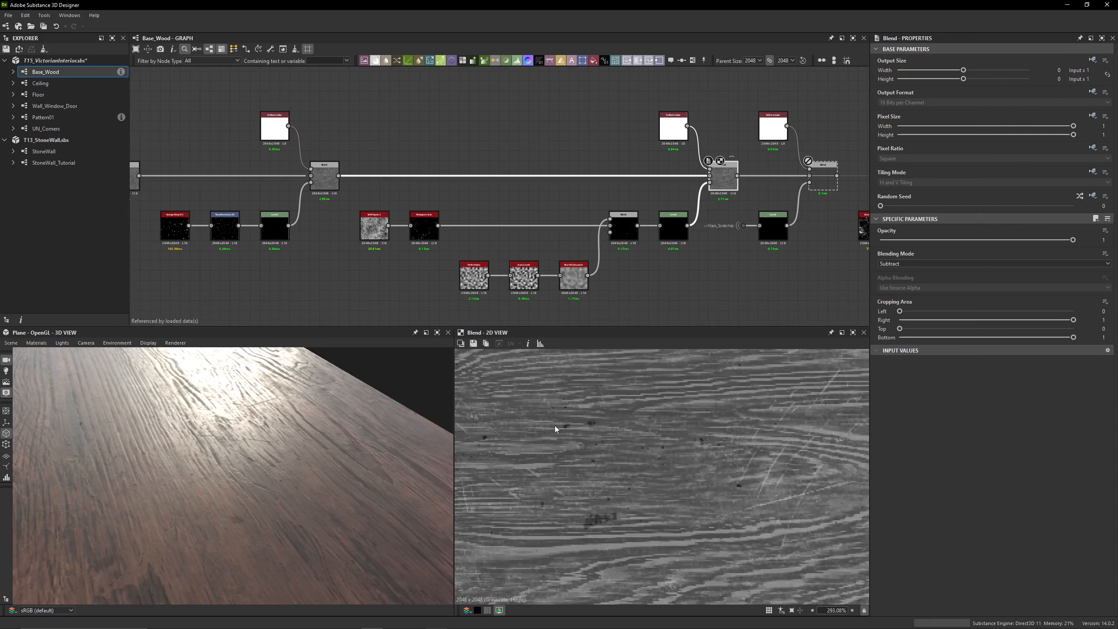
scroll(617, 442, down, 2)
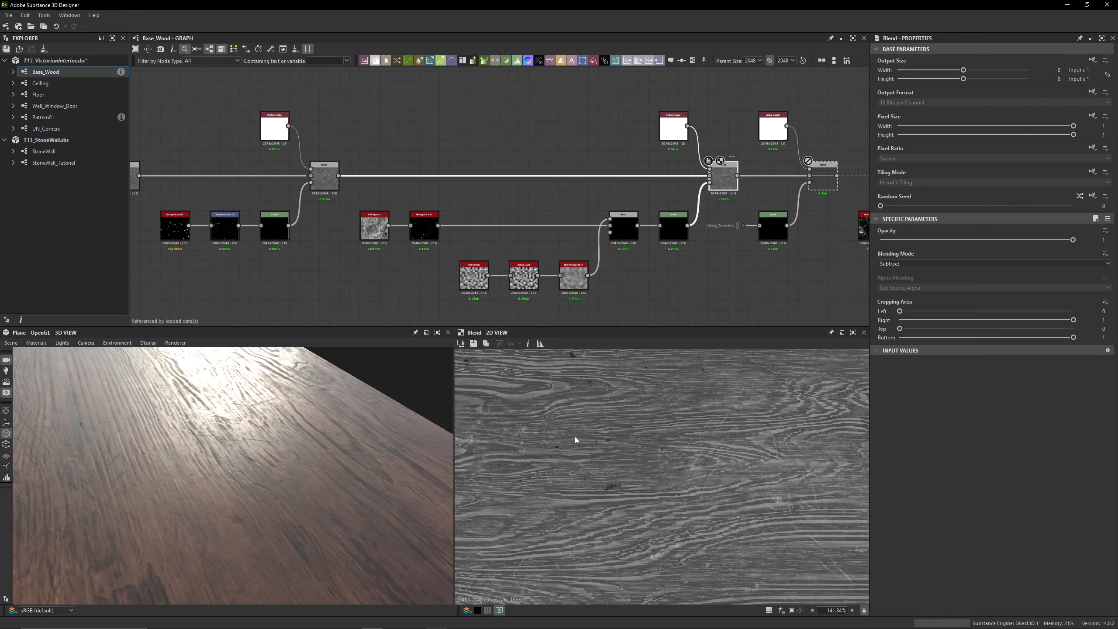
scroll(333, 247, up, 3)
middle_drag(567, 436, 621, 496)
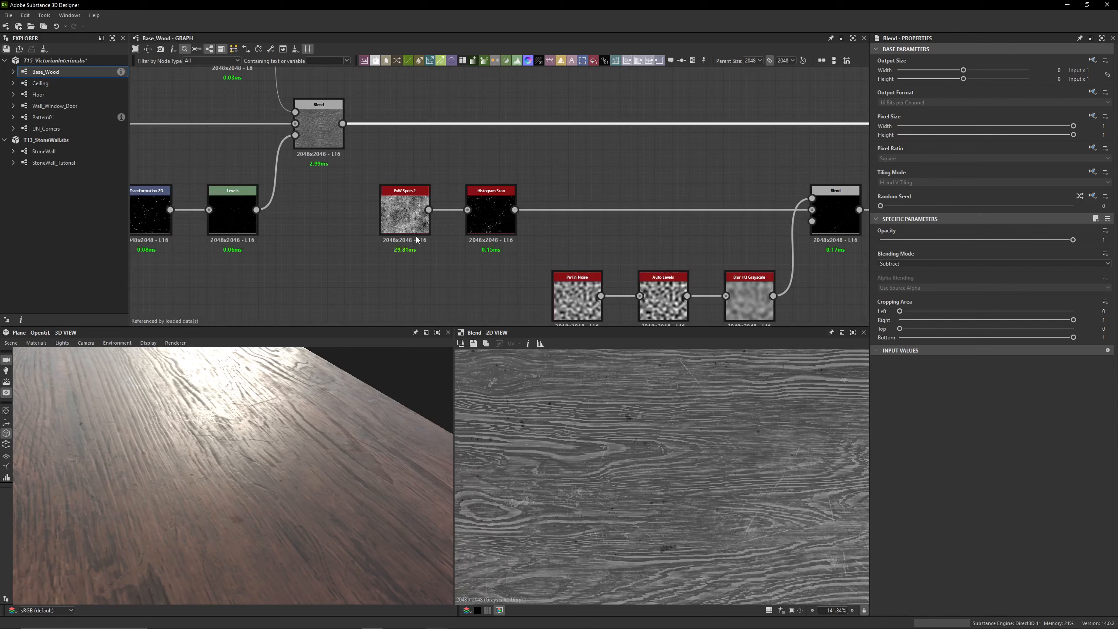
Inspect the BnW Spots 2 and Histogram Scan nodes and the Subtract Blend they feed
double_click(398, 215)
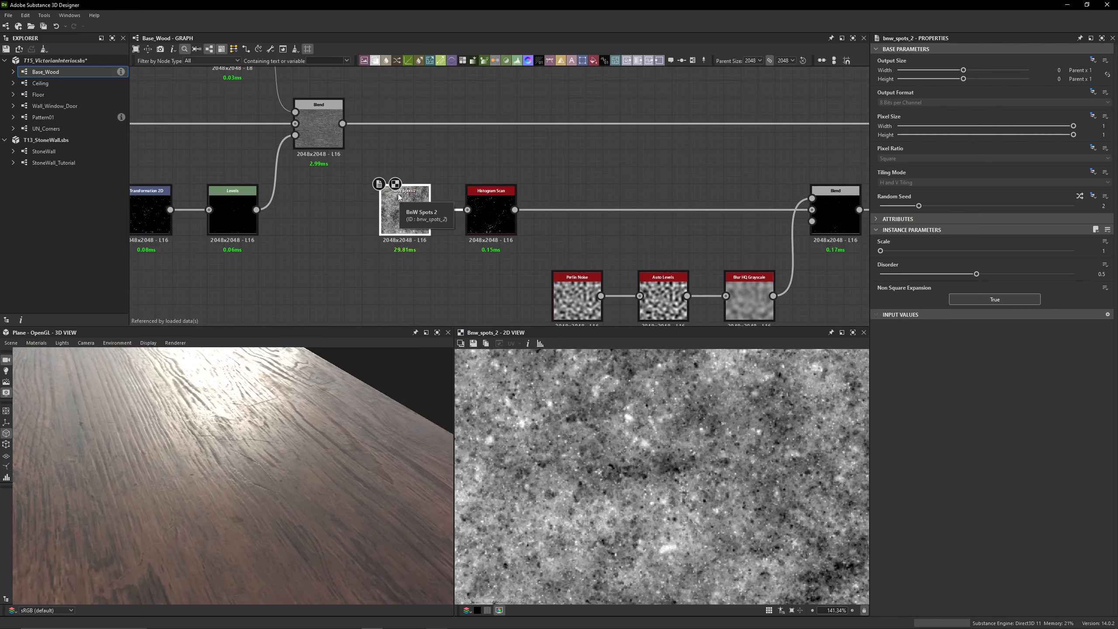
middle_drag(544, 175, 377, 127)
double_click(330, 182)
scroll(648, 453, down, 8)
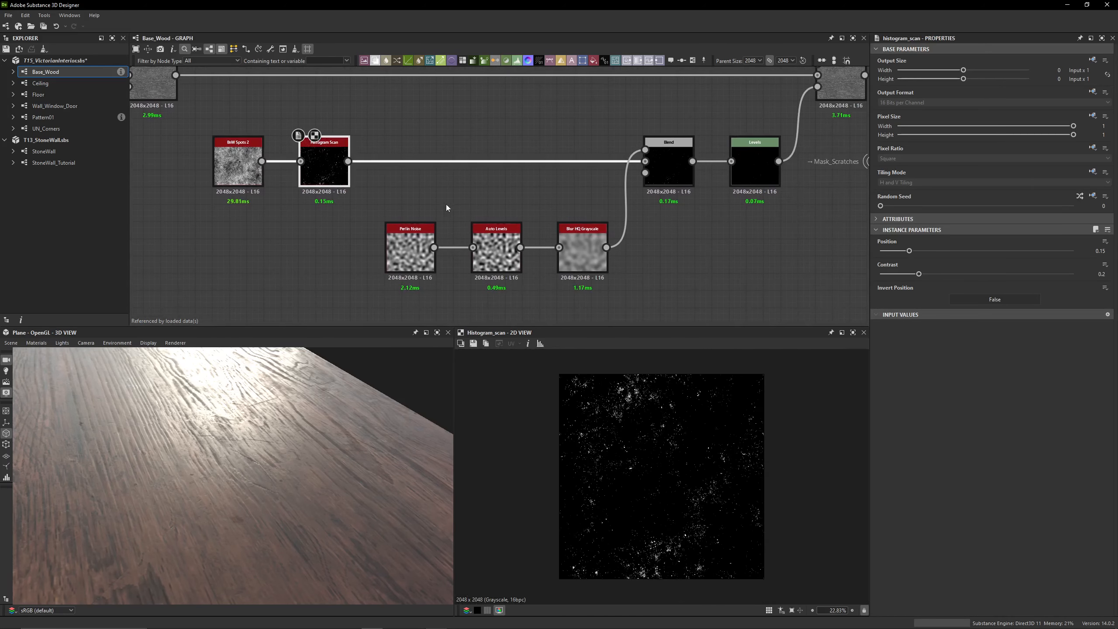
double_click(653, 154)
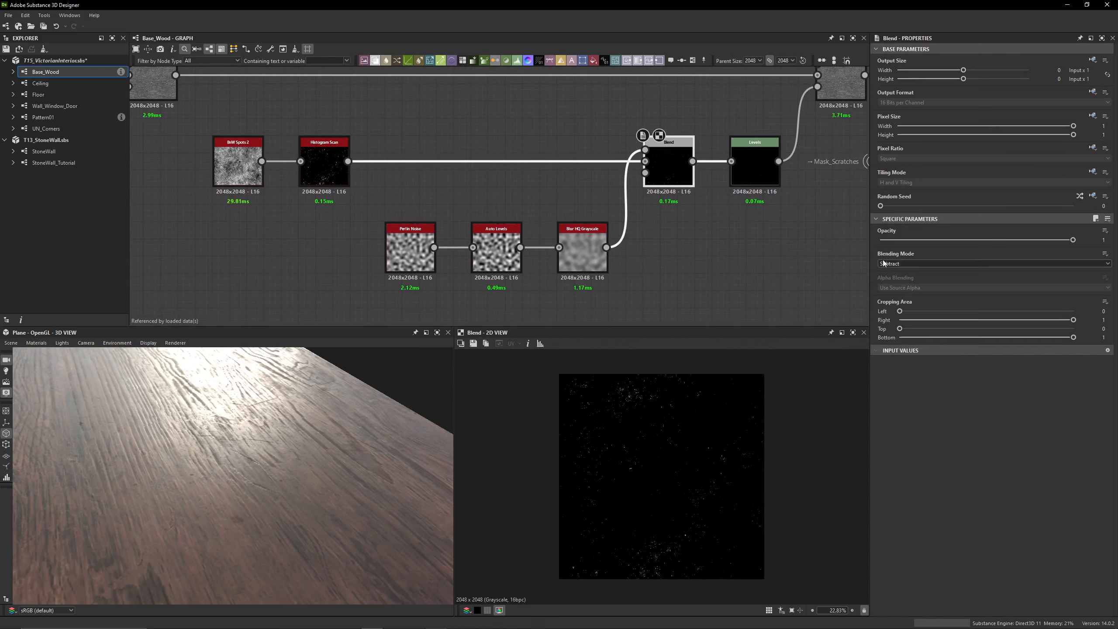
Preview the Perlin Noise chain feeding the mask and set the Blur HQ Grayscale quality to 1
double_click(414, 247)
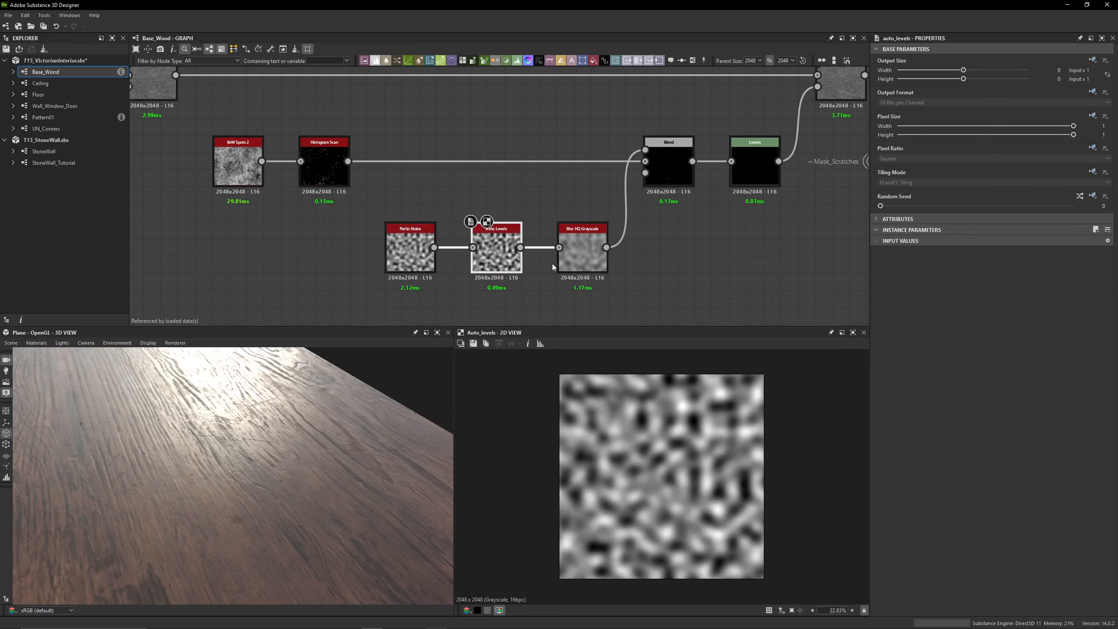
click(583, 263)
middle_drag(635, 241, 561, 264)
click(426, 261)
click(485, 222)
click(511, 253)
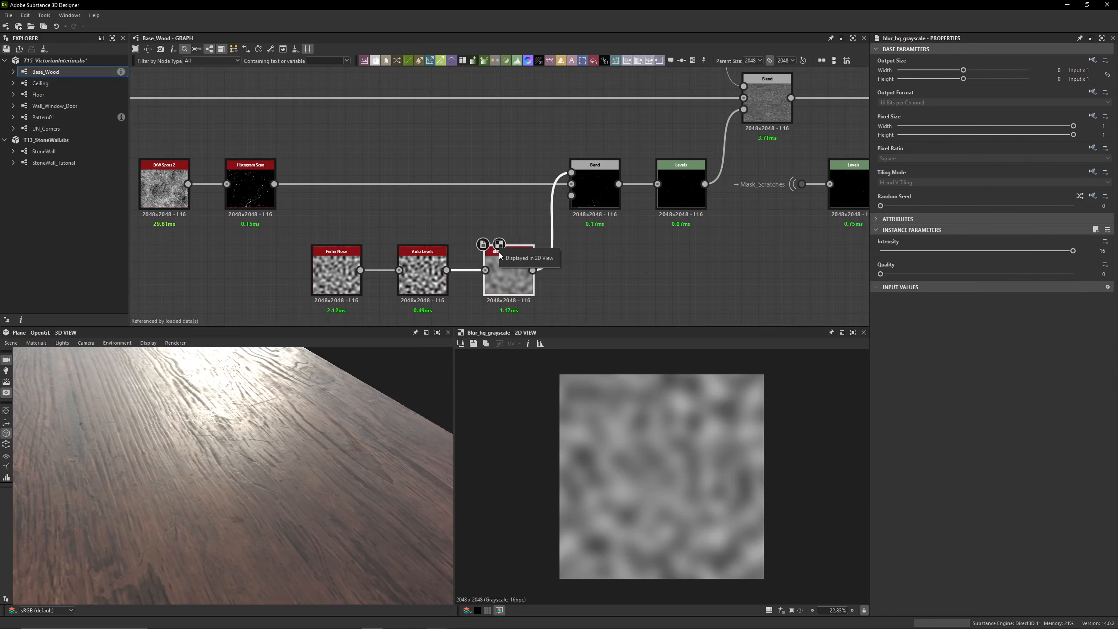
drag(908, 271, 1094, 300)
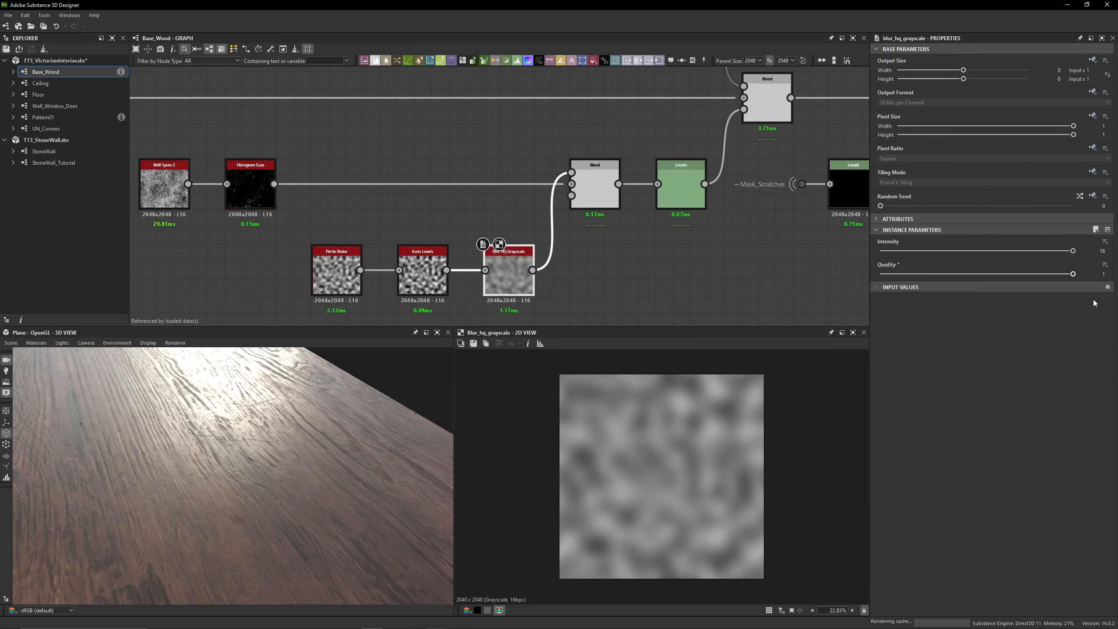
Compare the Histogram Scan mask with the result of the Subtract Blend
click(604, 198)
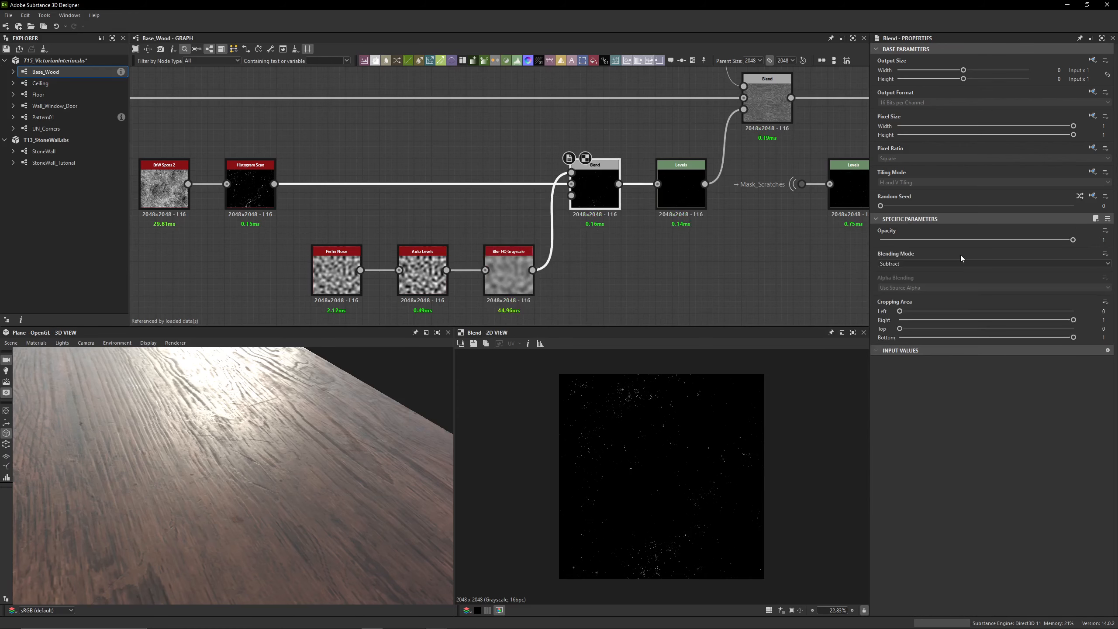
scroll(560, 188, up, 5)
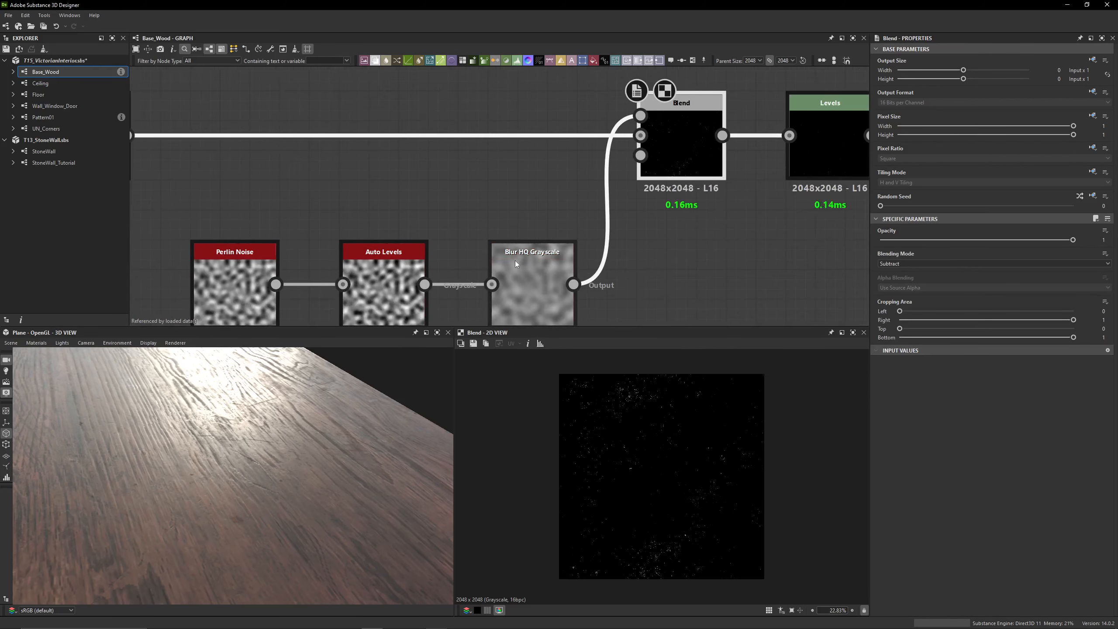
middle_drag(467, 169, 771, 168)
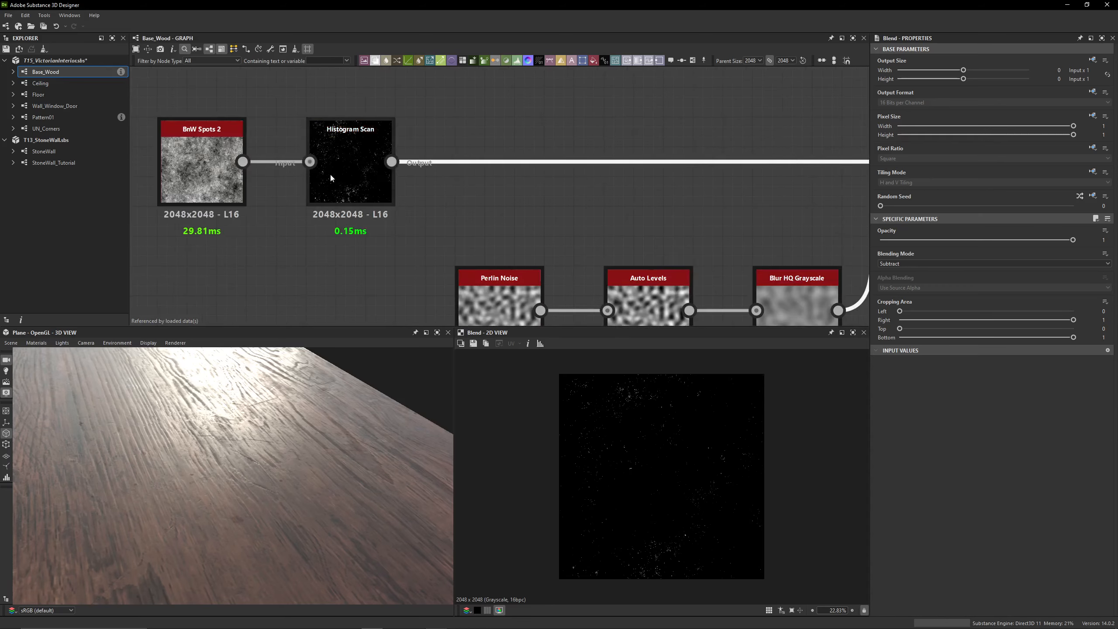
double_click(330, 174)
middle_drag(704, 172, 189, 180)
click(394, 183)
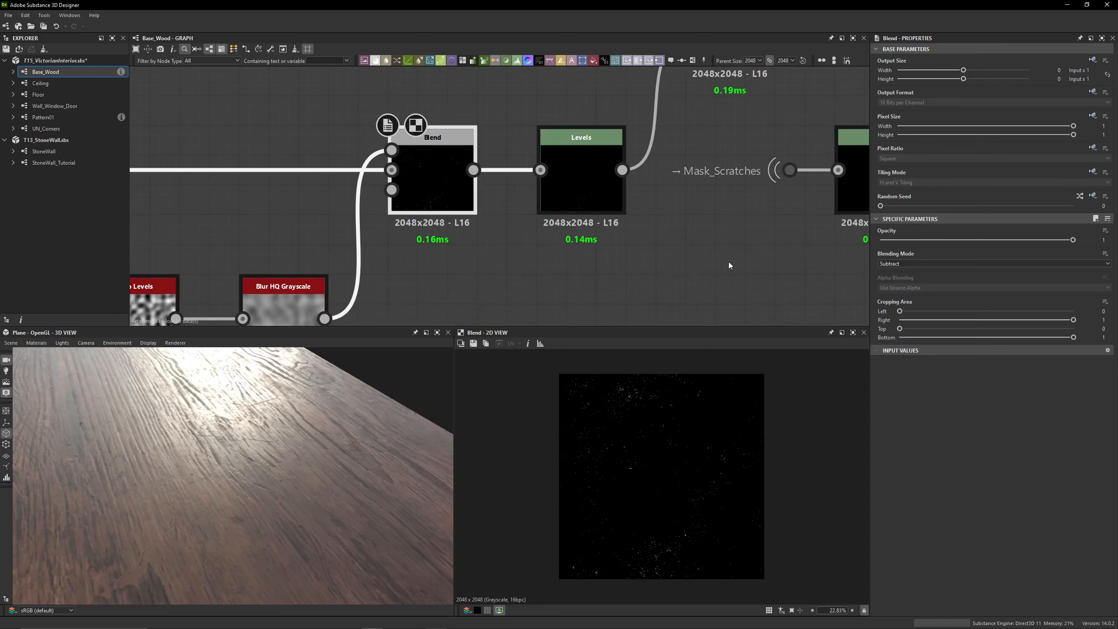
Inspect the numeric parameters and output of the Levels node closing the spots mask chain
click(586, 199)
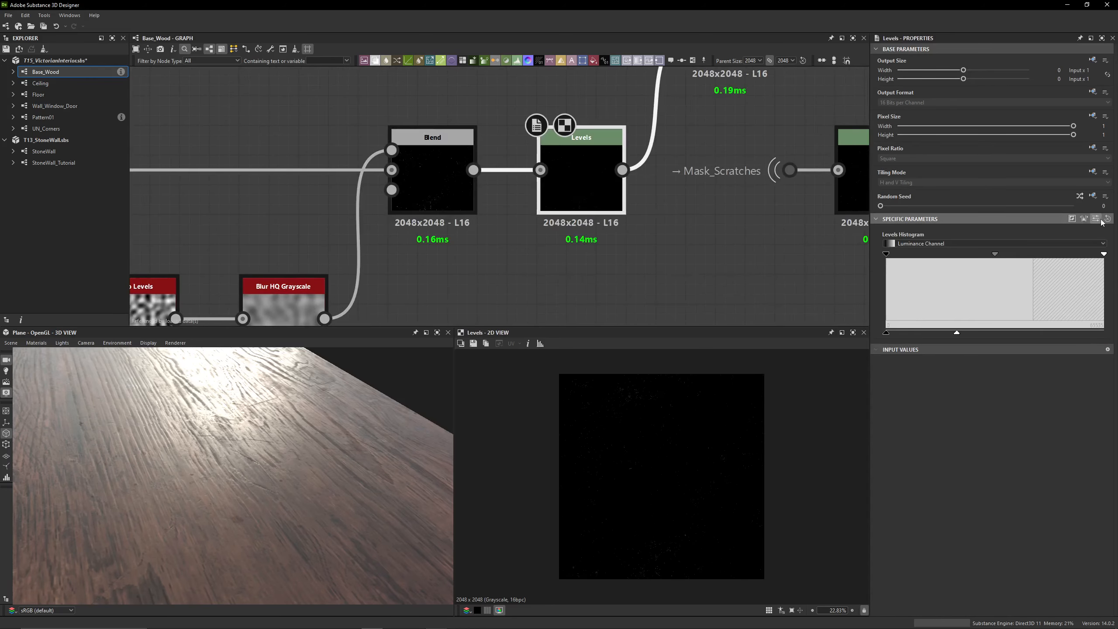
click(1098, 219)
scroll(627, 409, up, 3)
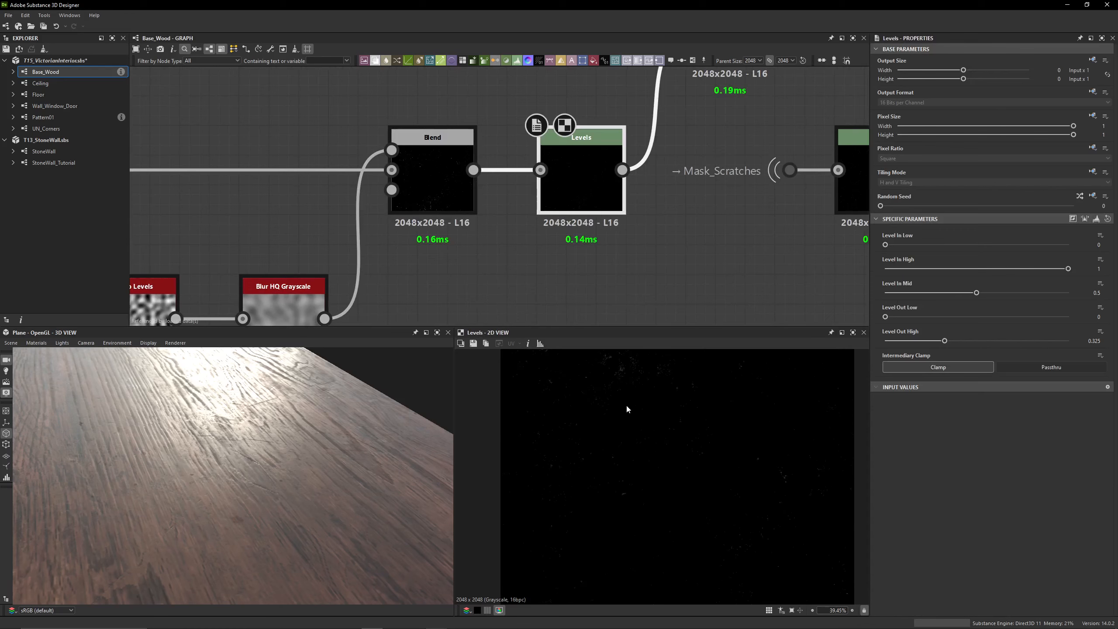
Try raising Level Out High on the spots mask's Levels node to 0.35 and beyond, checking the effect on the wood plane
scroll(620, 402, down, 3)
scroll(619, 255, down, 4)
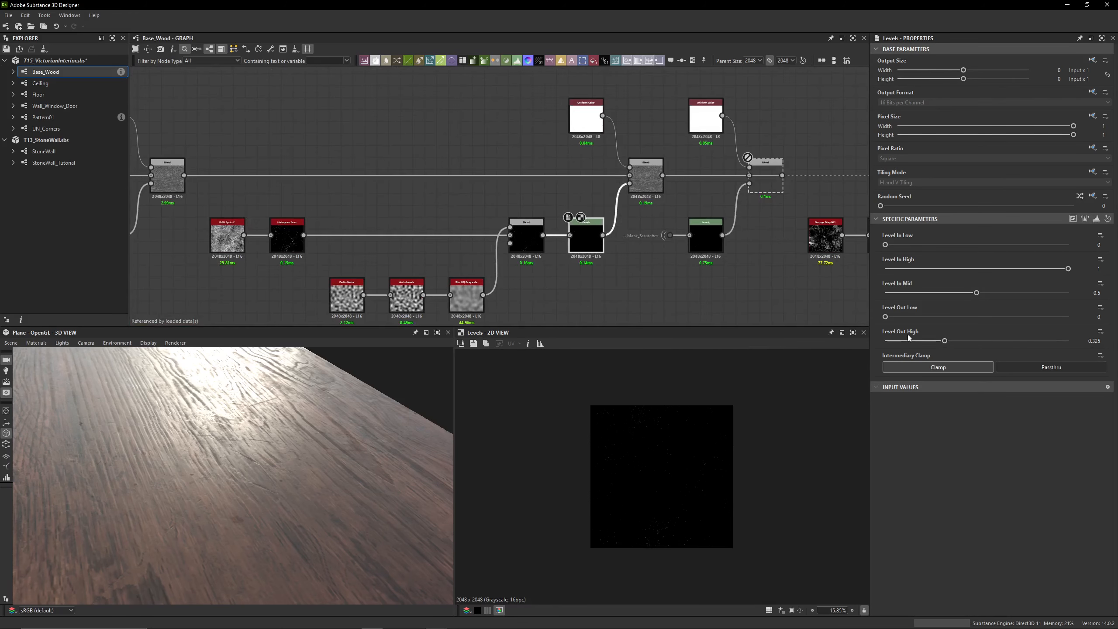
mouse_move(944, 341)
mouse_down()
mouse_move(1067, 342)
mouse_move(935, 350)
mouse_move(948, 353)
mouse_up()
drag(407, 471, 313, 491)
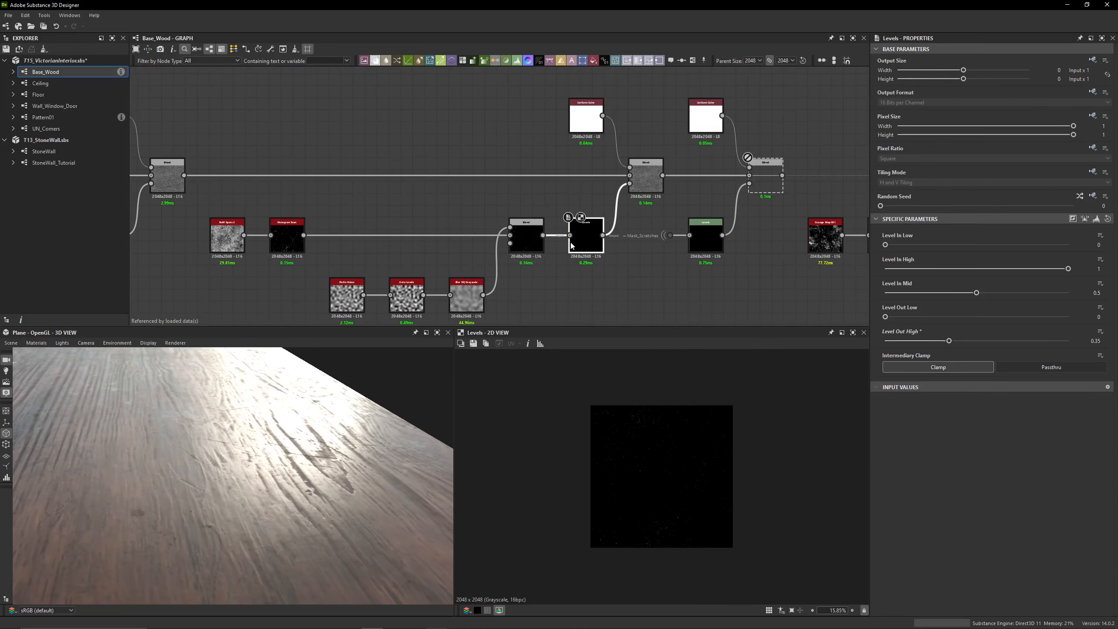
drag(950, 340, 1070, 342)
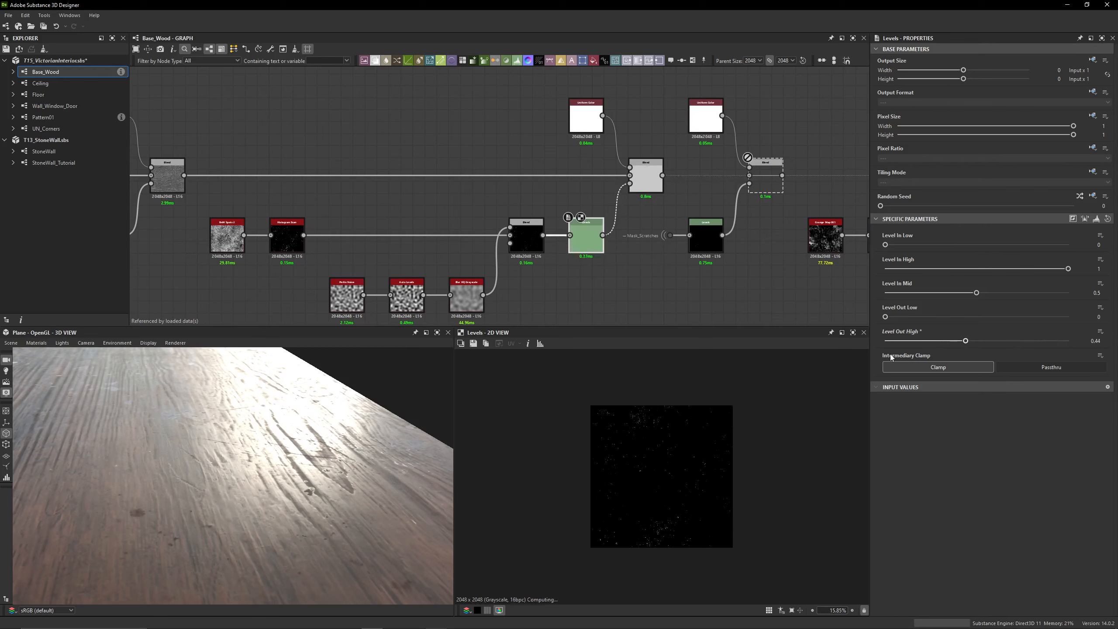
drag(268, 436, 240, 442)
Undo the Level Out High changes on the spots mask's Levels node, rechecking the plane's highlights
key(ctrl+z)
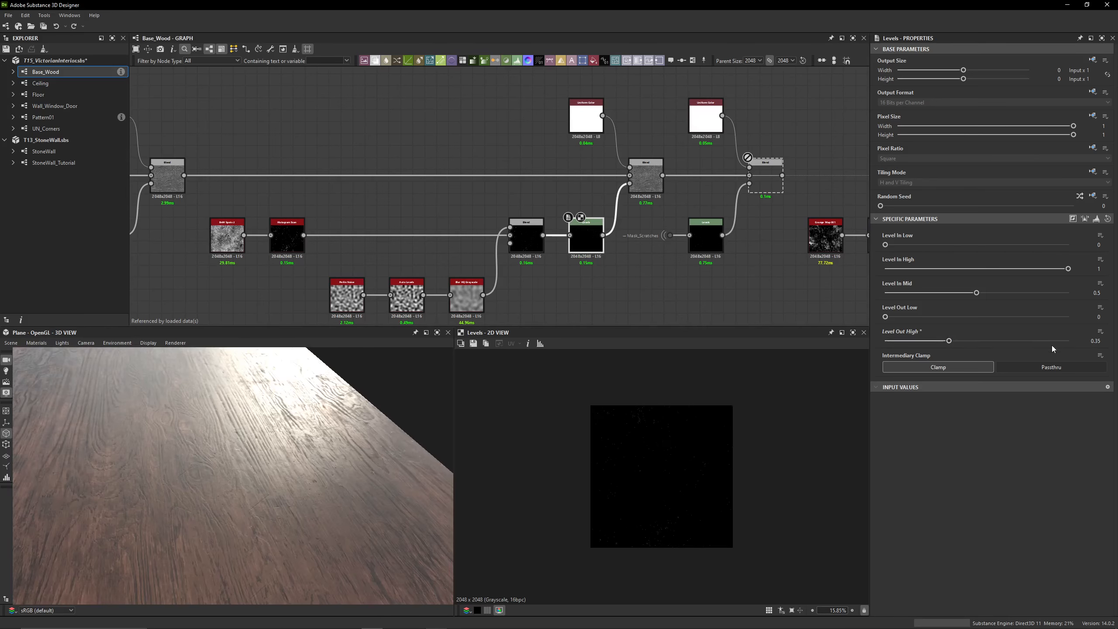
drag(330, 423, 254, 433)
key(ctrl+y)
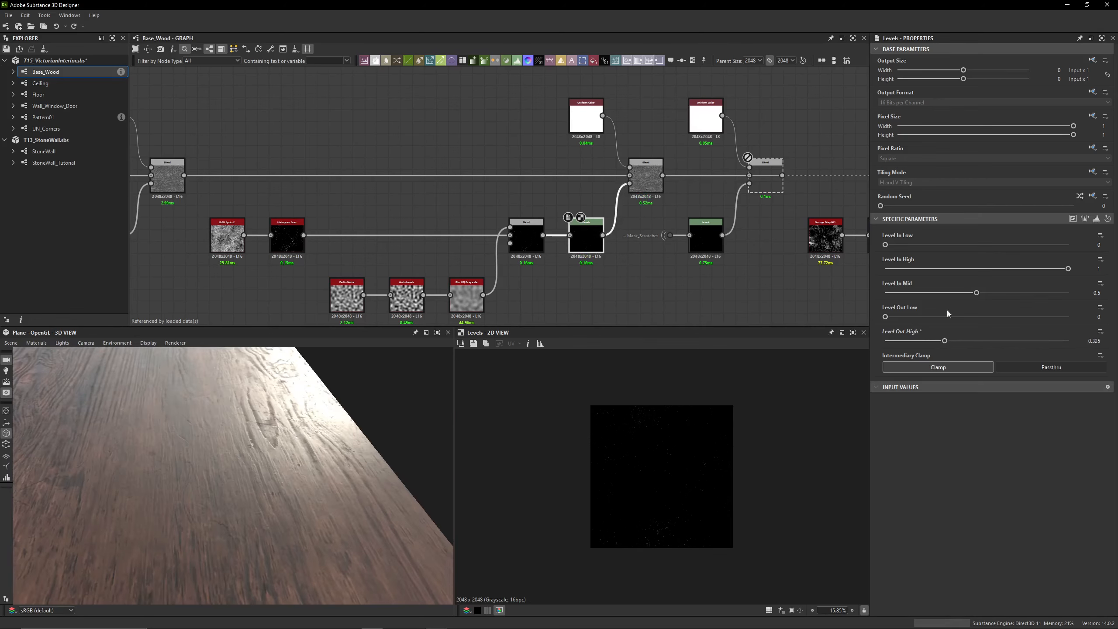
Preview the output of the Subtract Blend fed by the spots mask and examine its details up close
click(652, 183)
scroll(696, 413, up, 8)
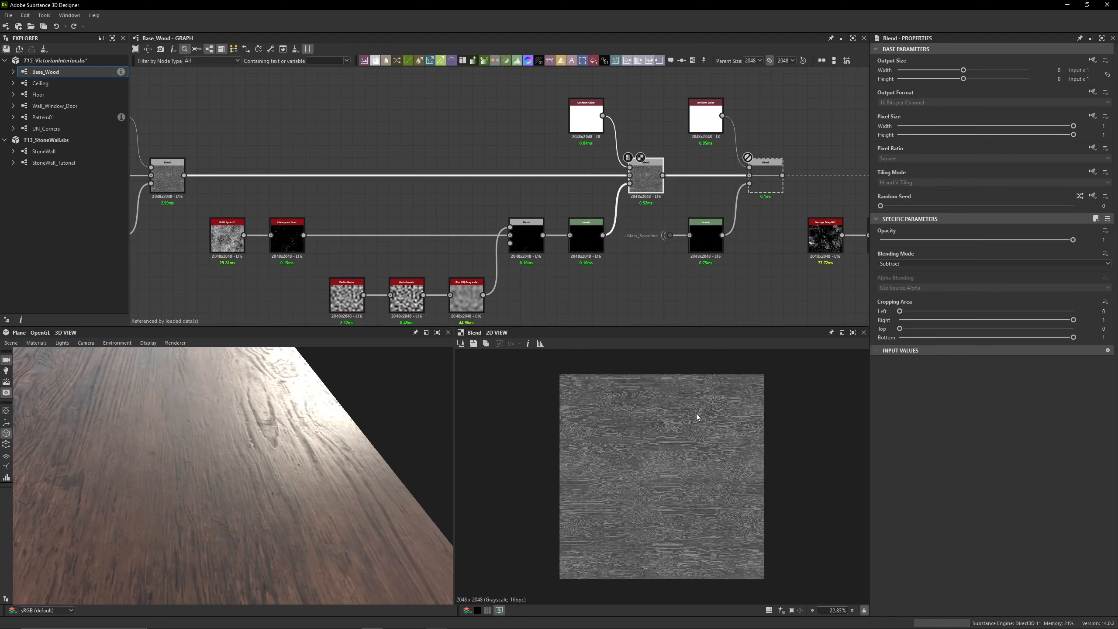
scroll(633, 419, up, 10)
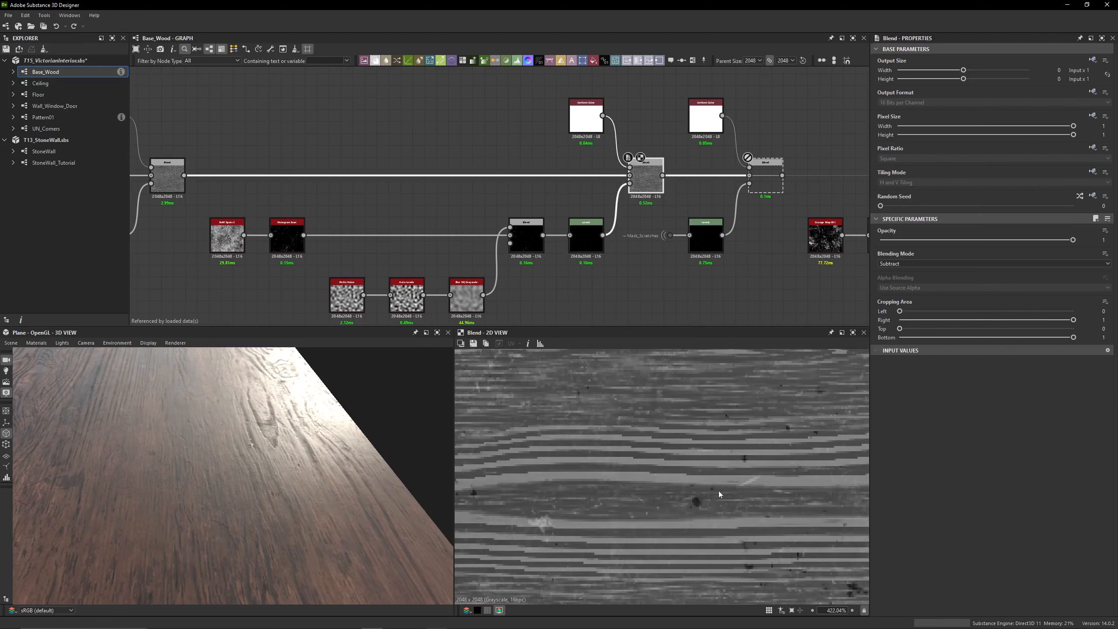
Enable the Blend node masked by Mask_Scratches and check the scratches on the wood plane under the light
middle_drag(653, 186, 489, 190)
click(607, 194)
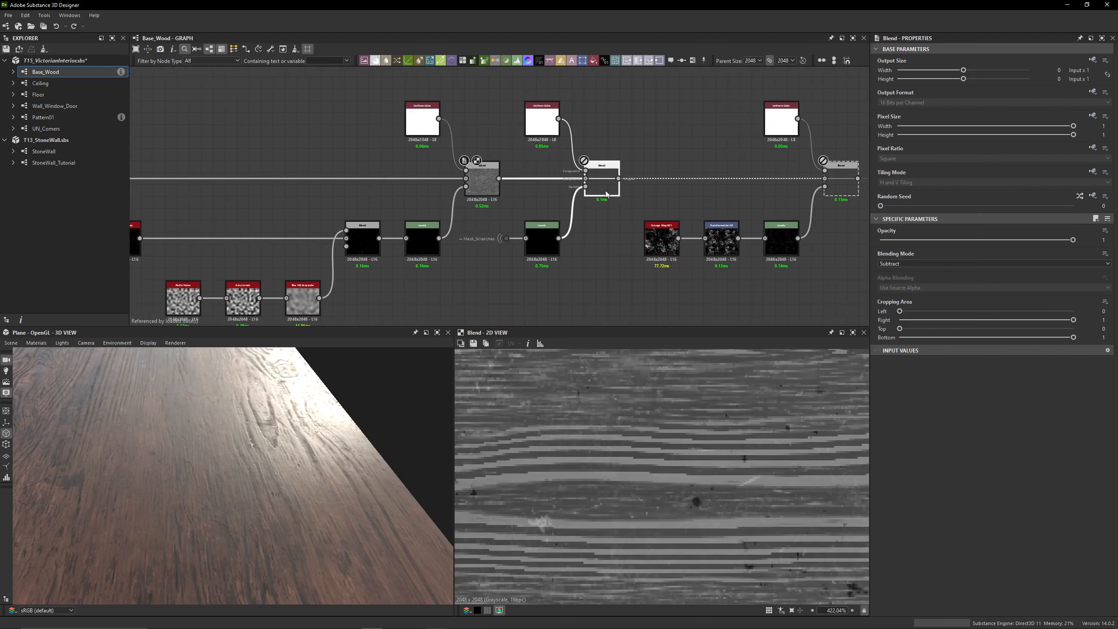
key(shift+d)
right_drag(282, 458, 456, 327)
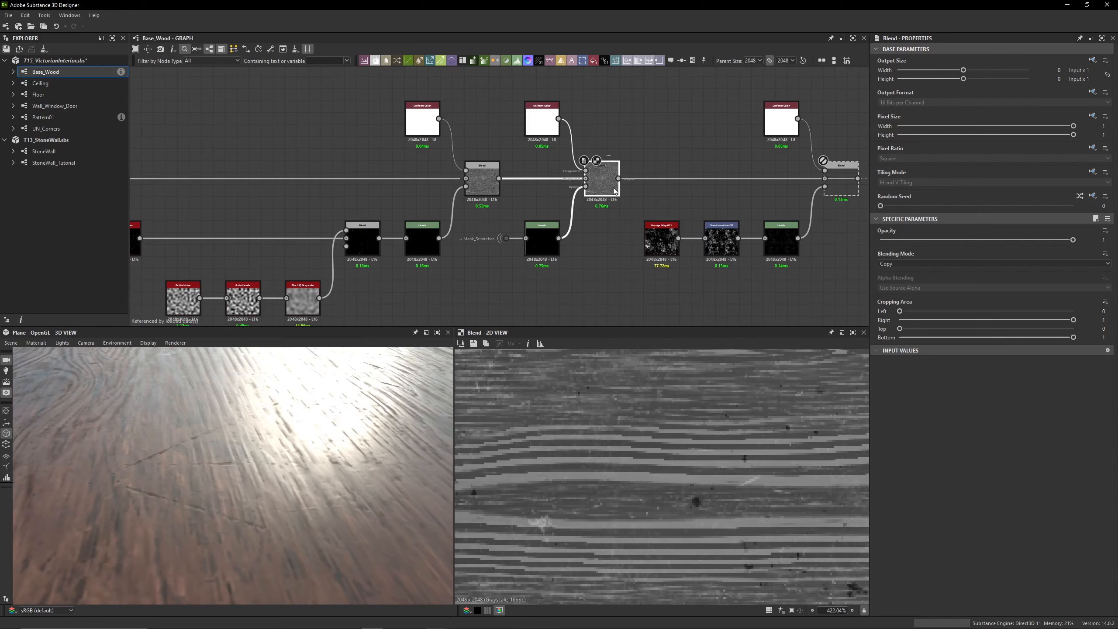
key(shift+d)
drag(308, 450, 335, 440)
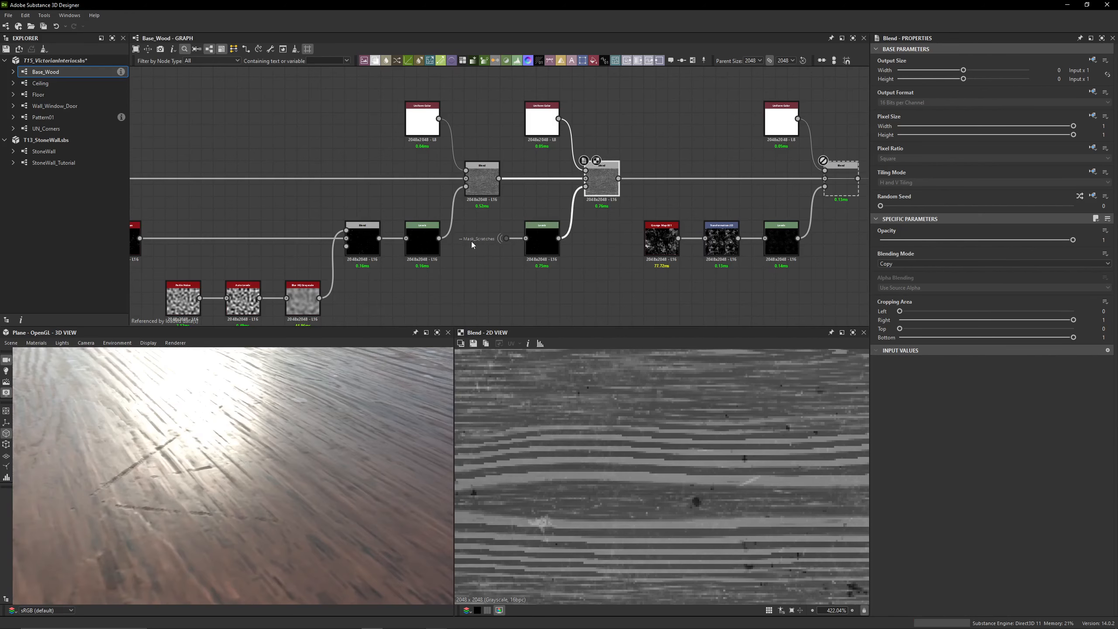
Inspect the Levels and Uniform Color nodes feeding the scratches Blend, plus the Blend's own parameters
scroll(472, 242, up, 4)
click(623, 246)
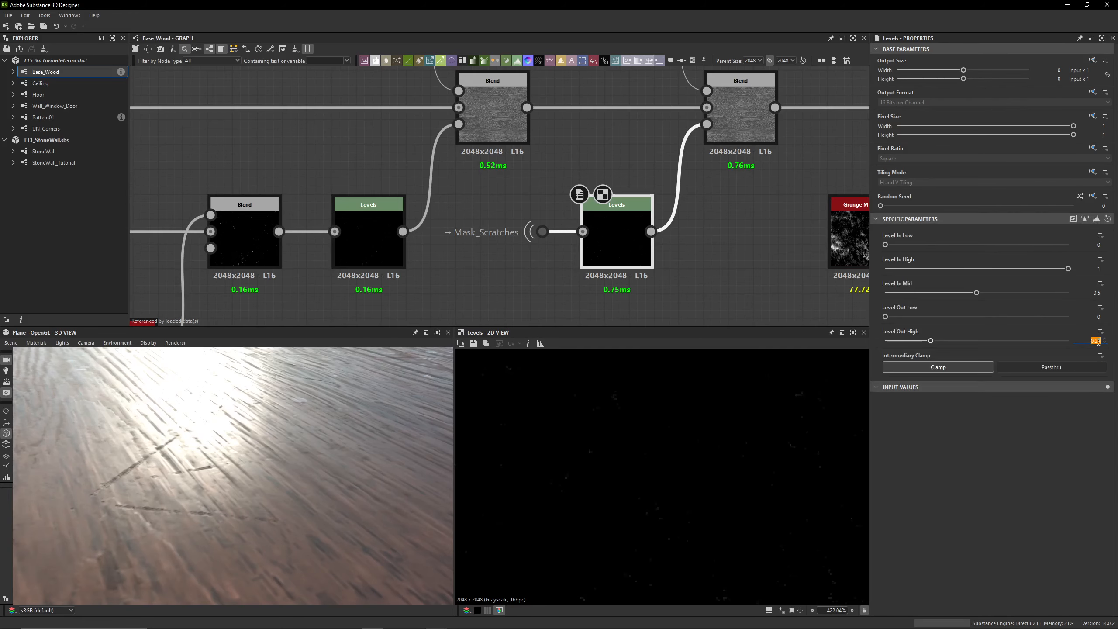
scroll(507, 247, down, 3)
click(502, 154)
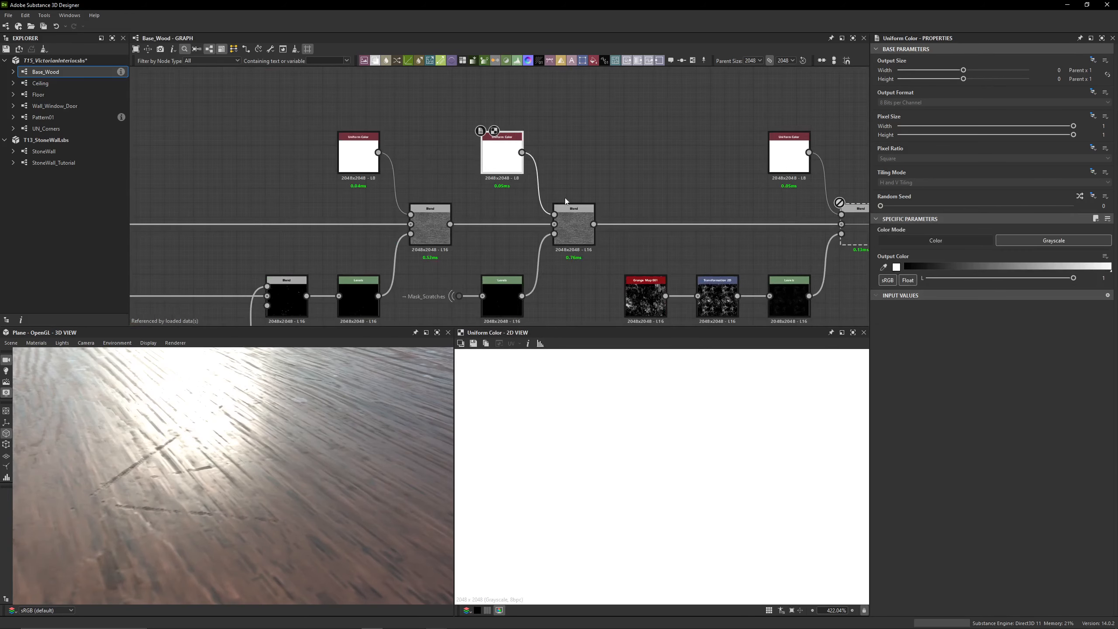
click(578, 228)
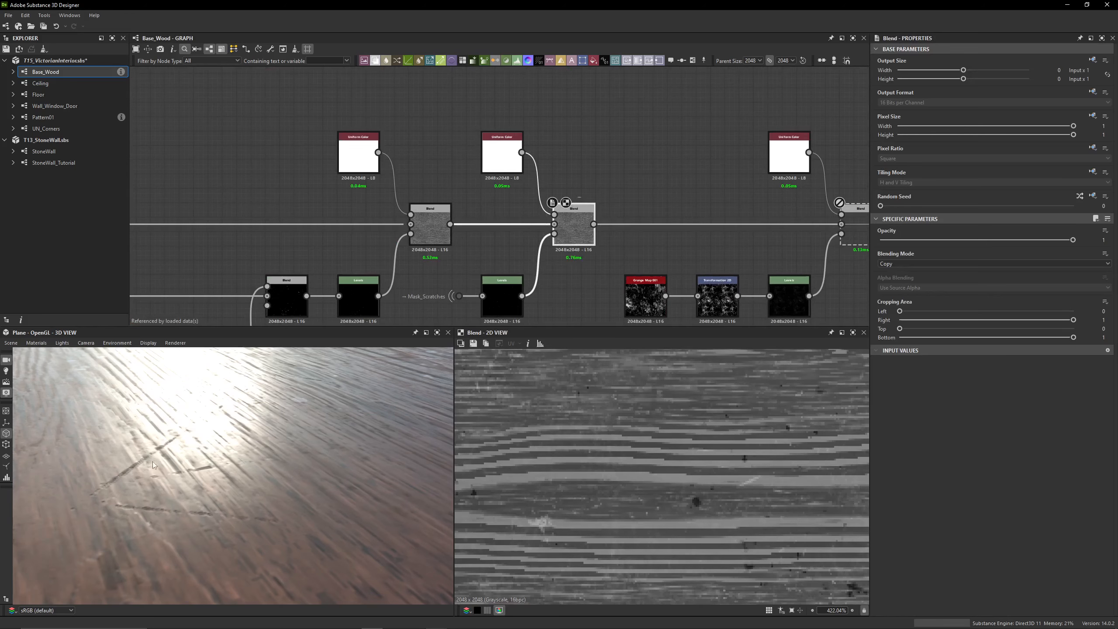
Enable the following Blend node, masked by the Grunge Map 001 chain, and view the whole wood plane
scroll(554, 182, down, 2)
click(634, 194)
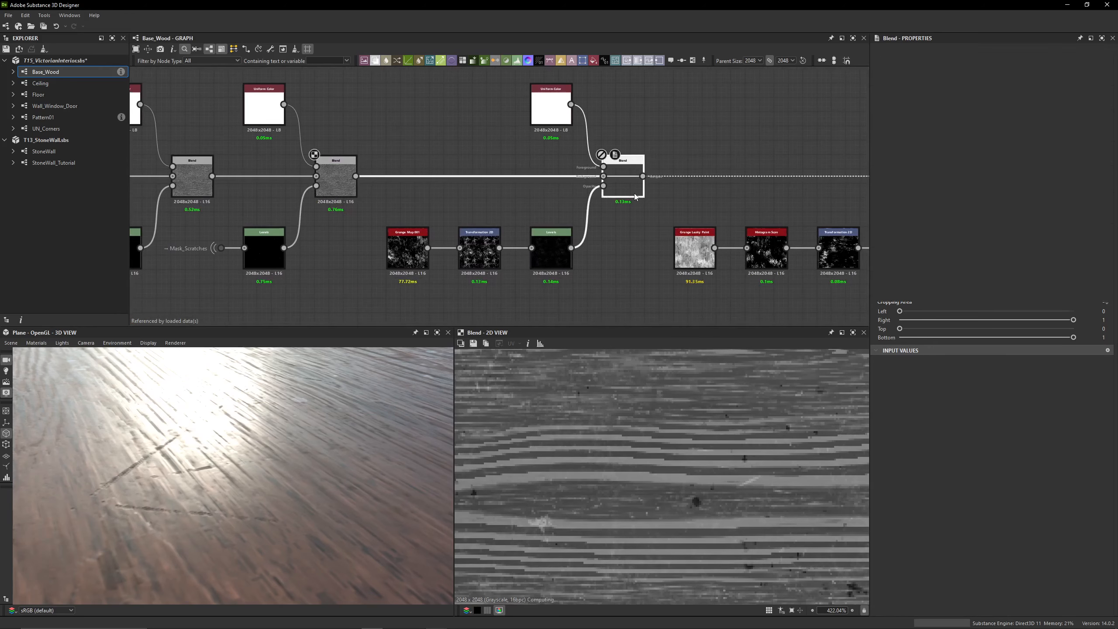
scroll(636, 226, down, 4)
scroll(463, 220, up, 5)
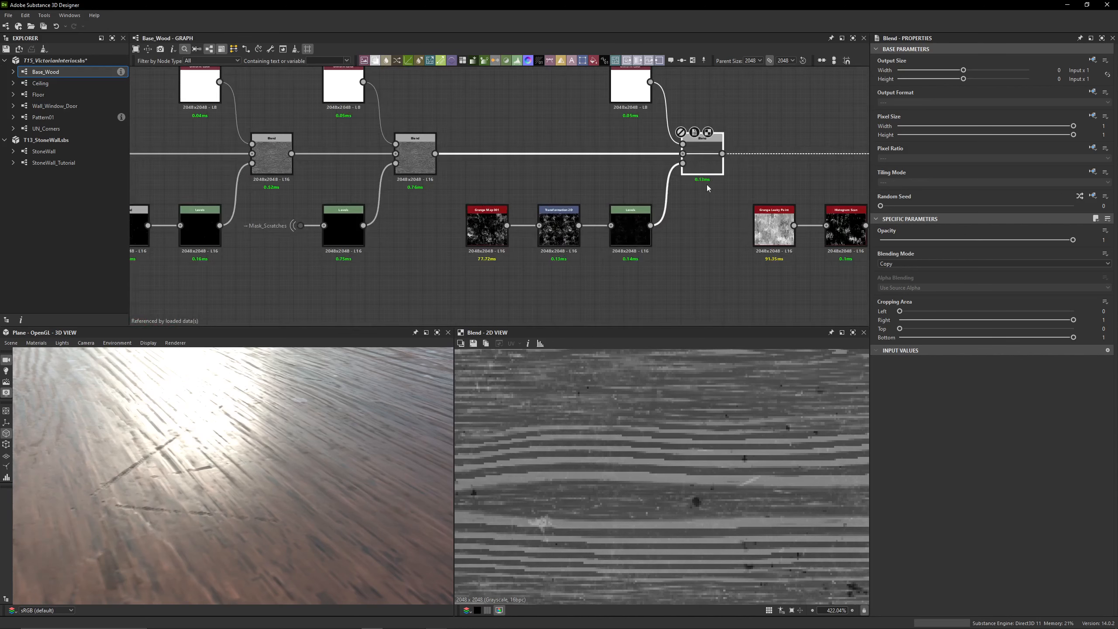
scroll(278, 435, down, 8)
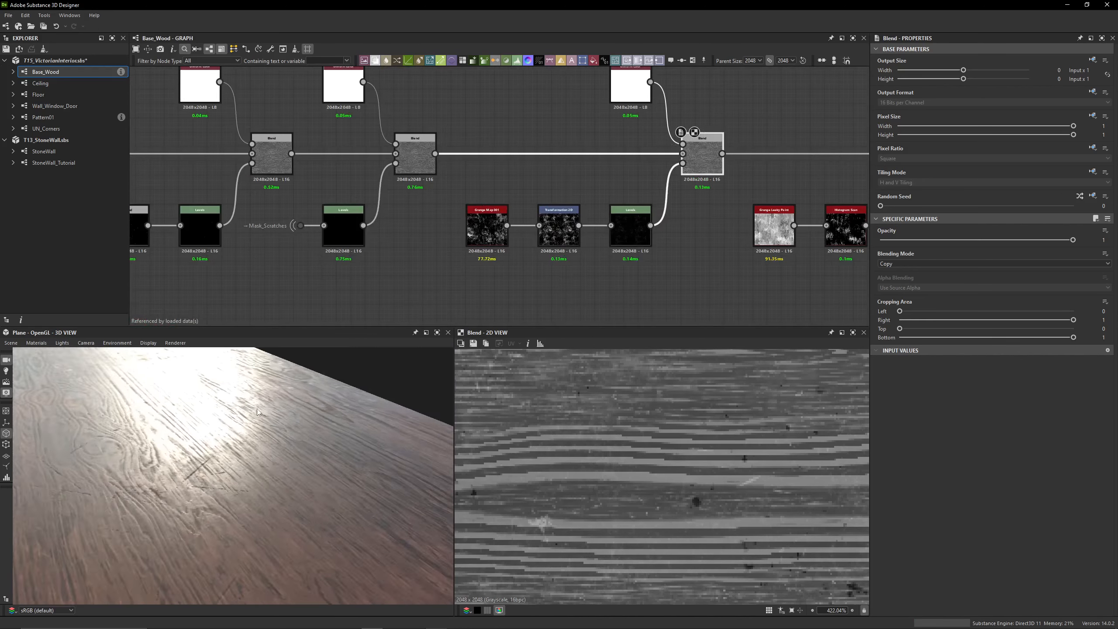
drag(264, 445, 277, 435)
scroll(258, 453, down, 5)
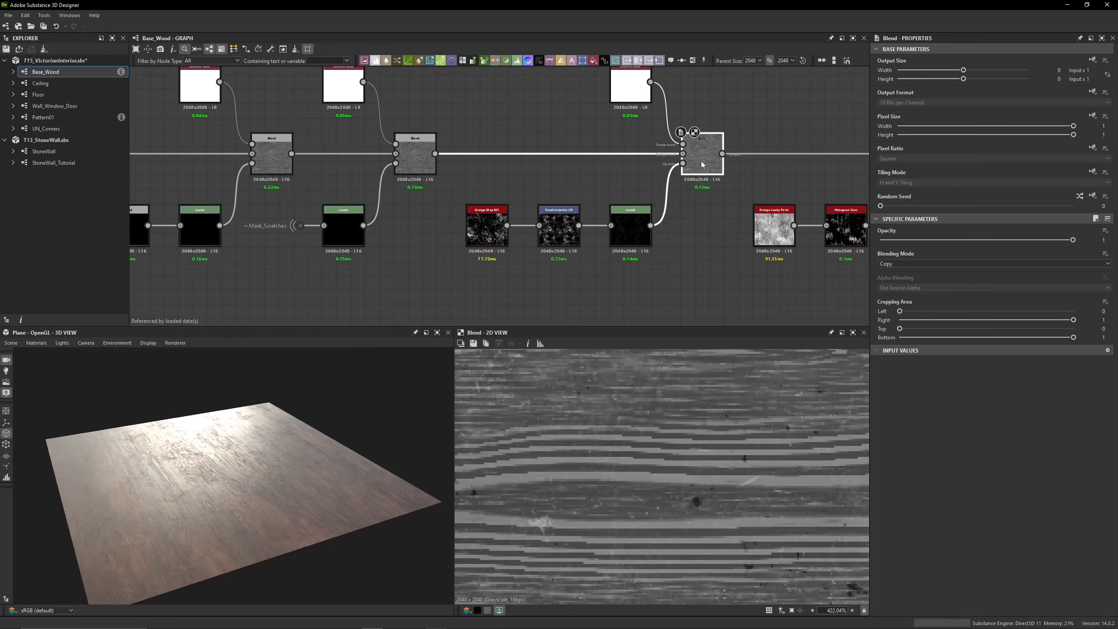
Toggle the Blend masked by Grunge Map 001 off and on to compare its effect on the plane's reflections
key(shift+d)
drag(238, 521, 306, 443)
key(shift+d)
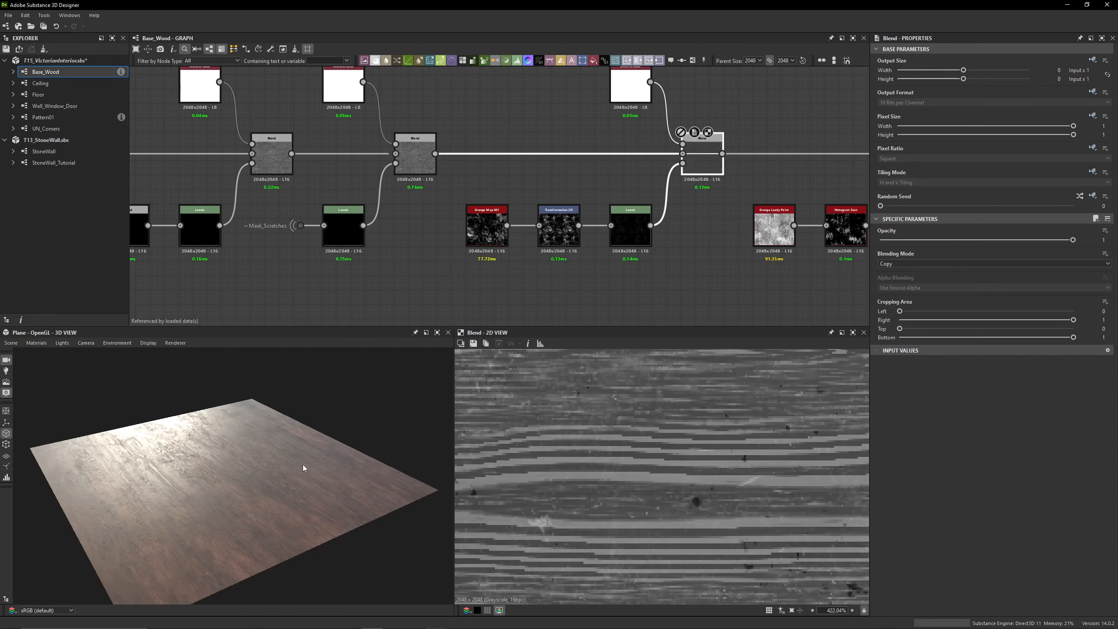
mouse_move(288, 457)
mouse_down()
mouse_move(150, 490)
mouse_move(305, 418)
mouse_up()
key(shift+d)
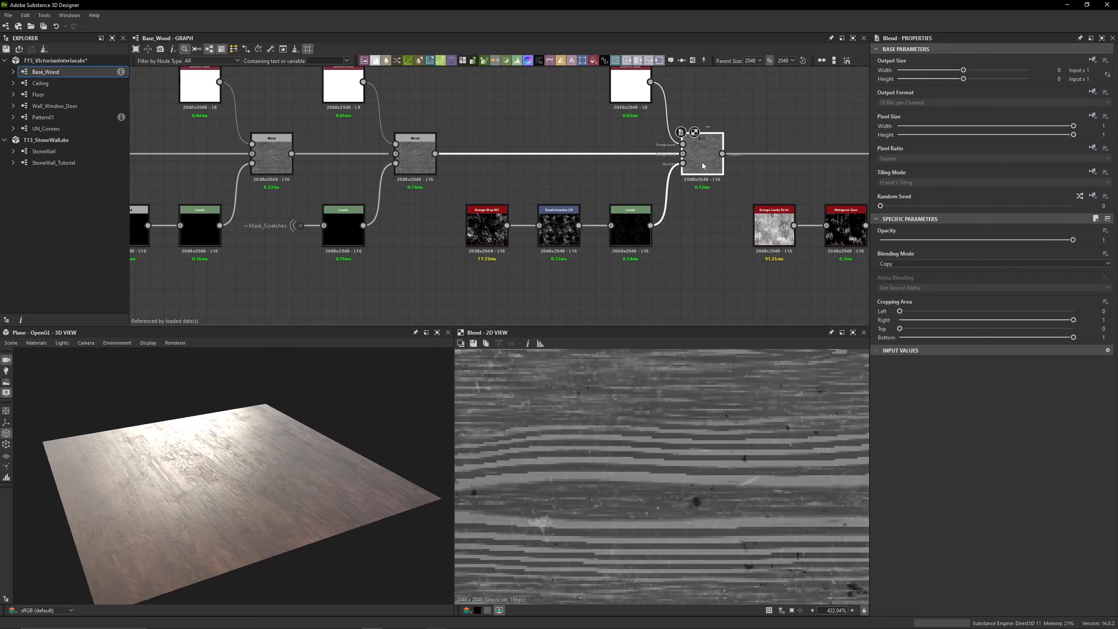
key(shift+d)
key(shift+d)
drag(277, 443, 306, 447)
Inspect the Grunge Map 001 node's instance parameters and preview its full output
middle_drag(590, 182, 565, 213)
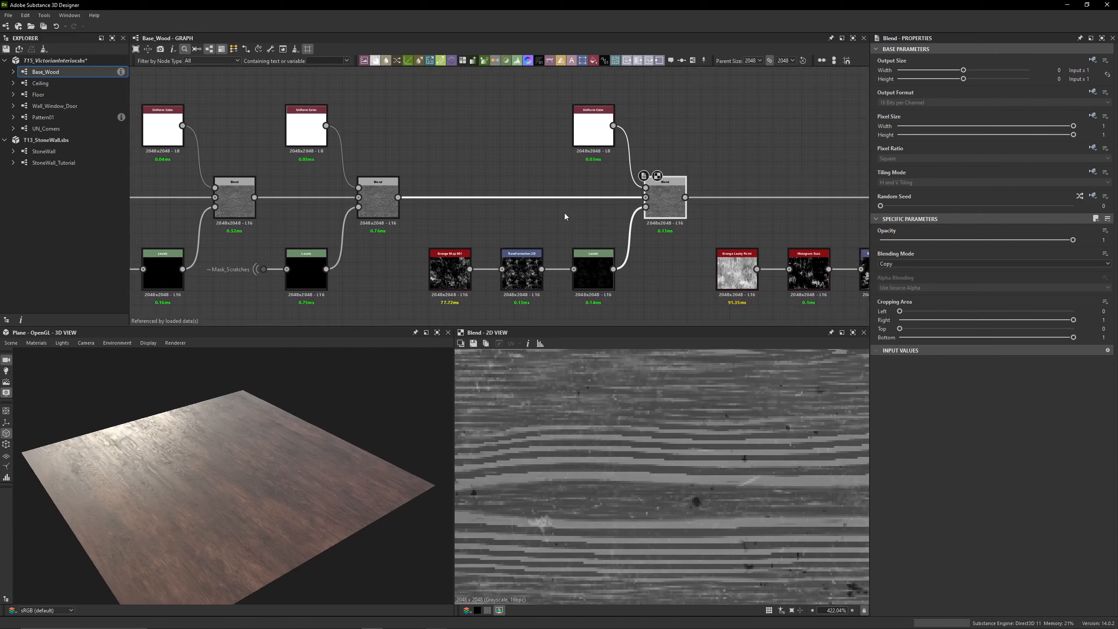
double_click(436, 276)
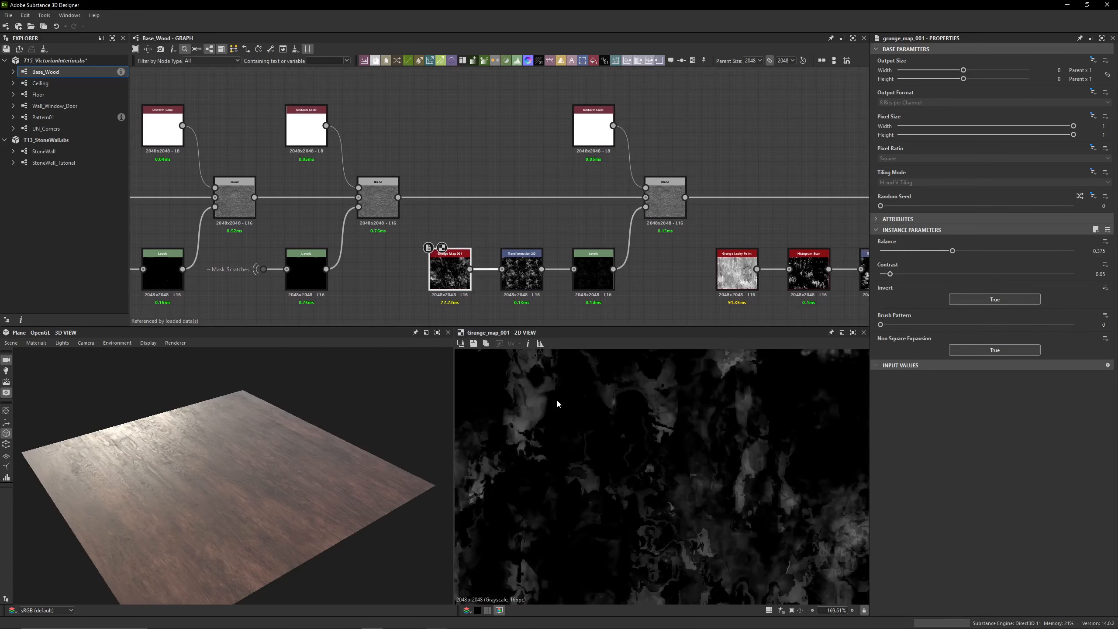
scroll(456, 260, up, 3)
scroll(649, 481, down, 7)
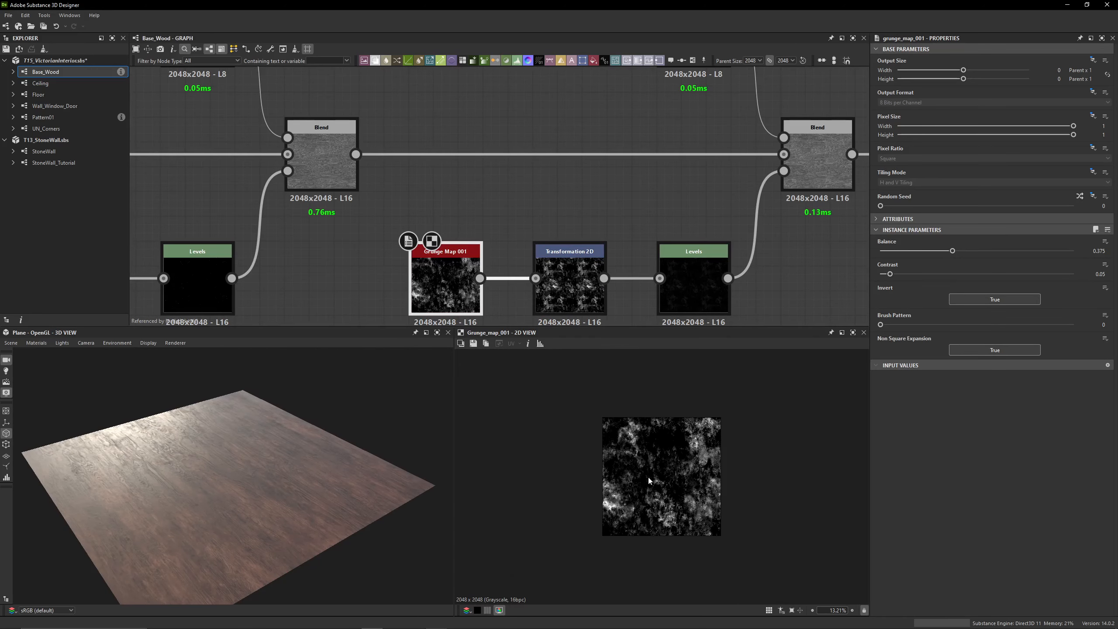
Inspect the matrix values of the Transformation 2D node after Grunge Map 001 and review the wood plane
double_click(578, 289)
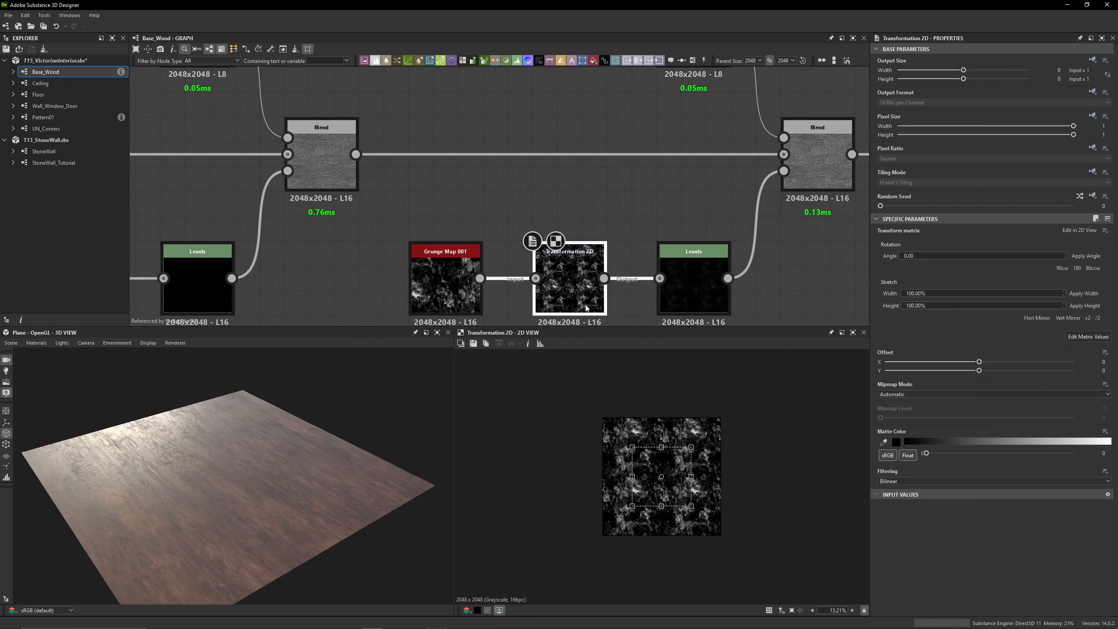
click(1071, 336)
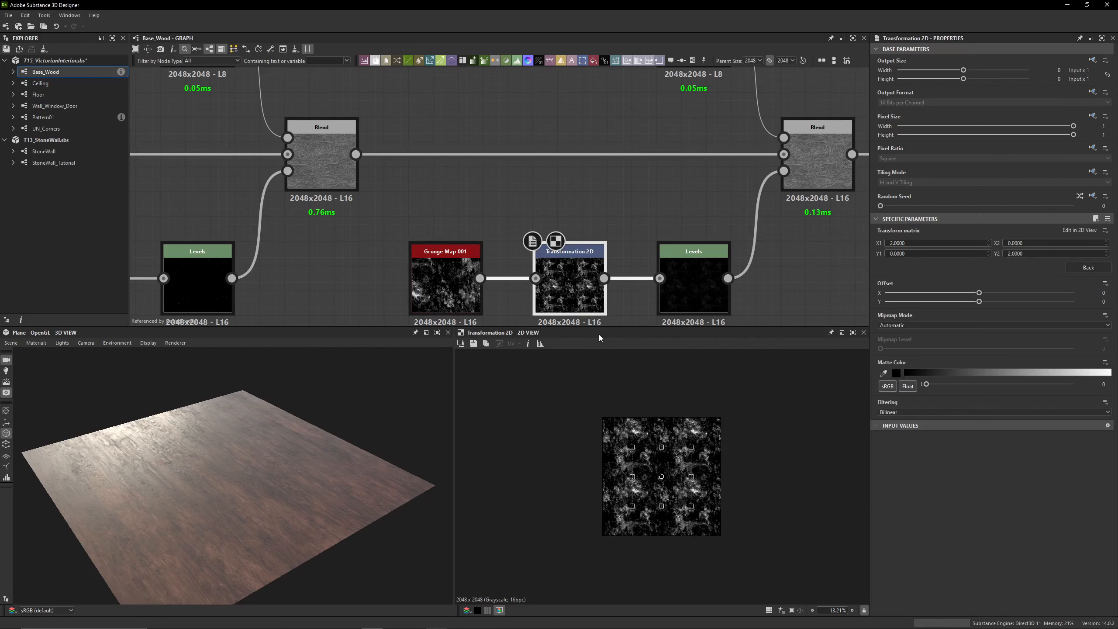
middle_drag(572, 315, 479, 203)
click(464, 237)
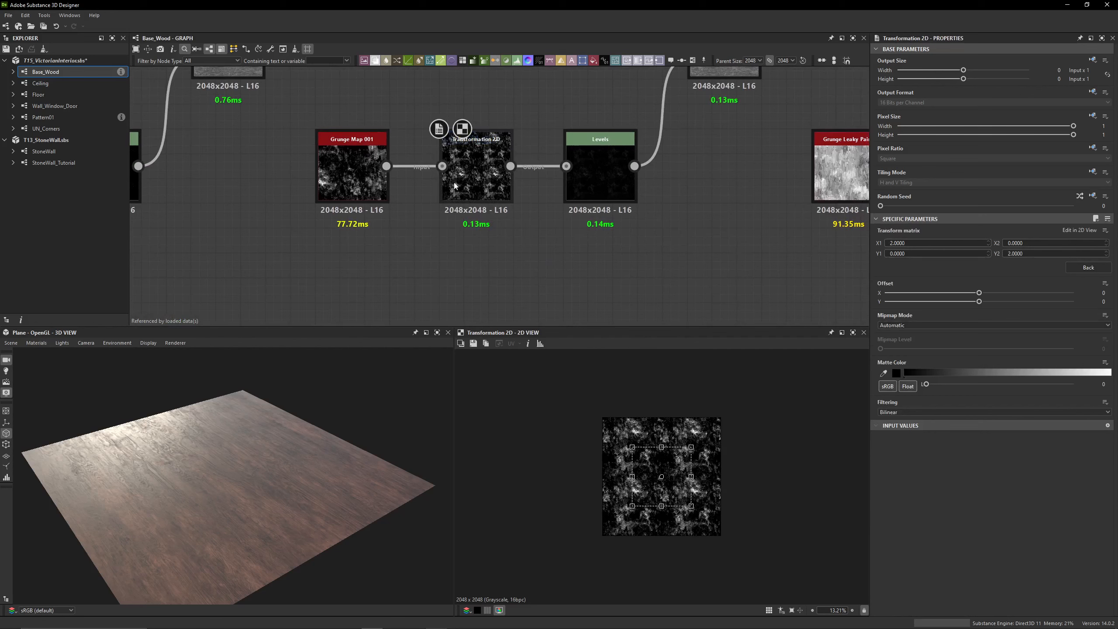
click(485, 167)
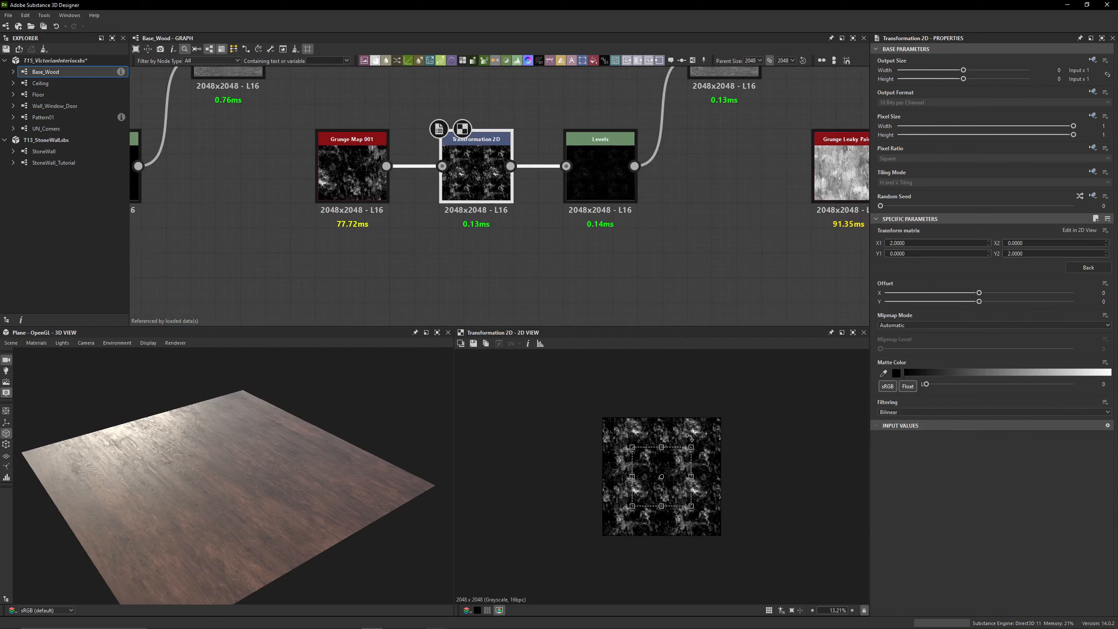
drag(363, 502, 332, 495)
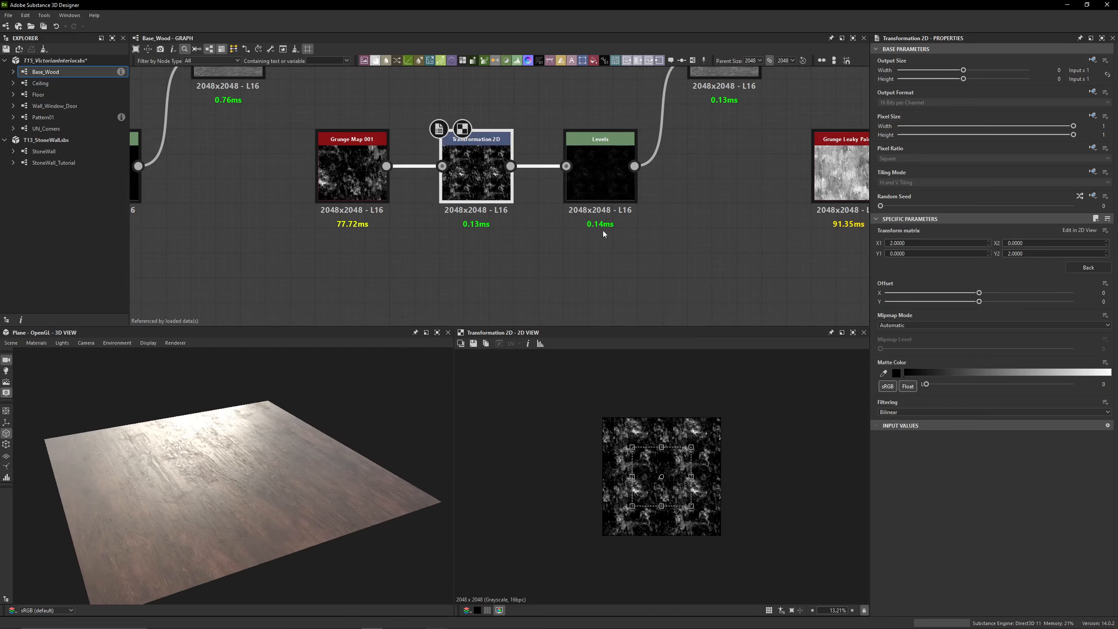
drag(181, 416, 172, 420)
Set Level Out High to 0.14 on the Levels node closing the Grunge Map 001 chain, using its numeric parameters
click(581, 186)
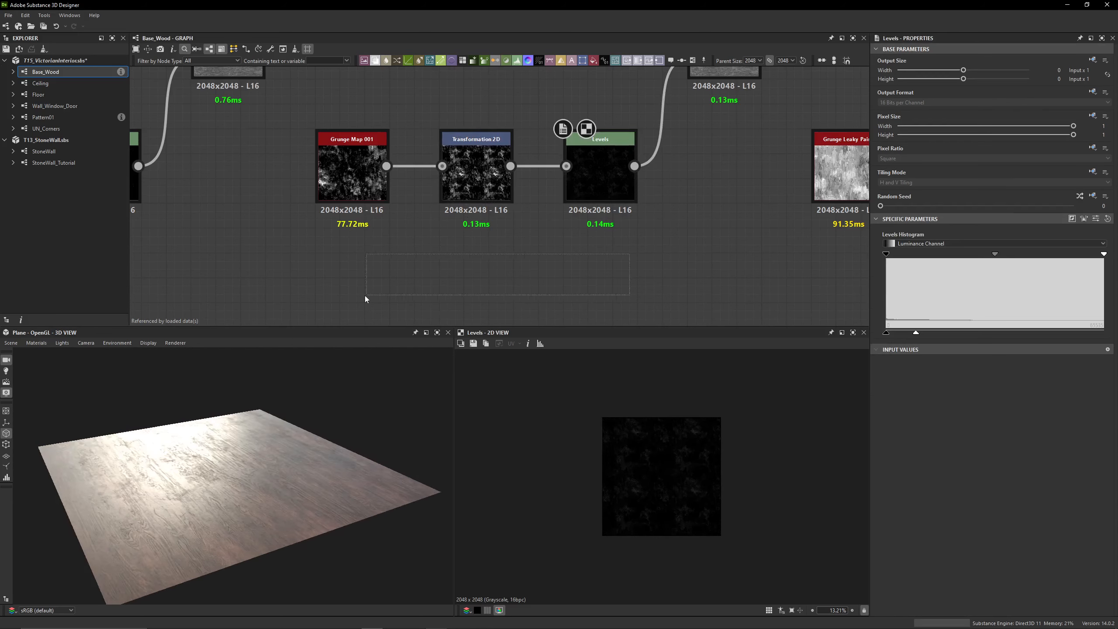
middle_drag(603, 233, 458, 265)
click(690, 222)
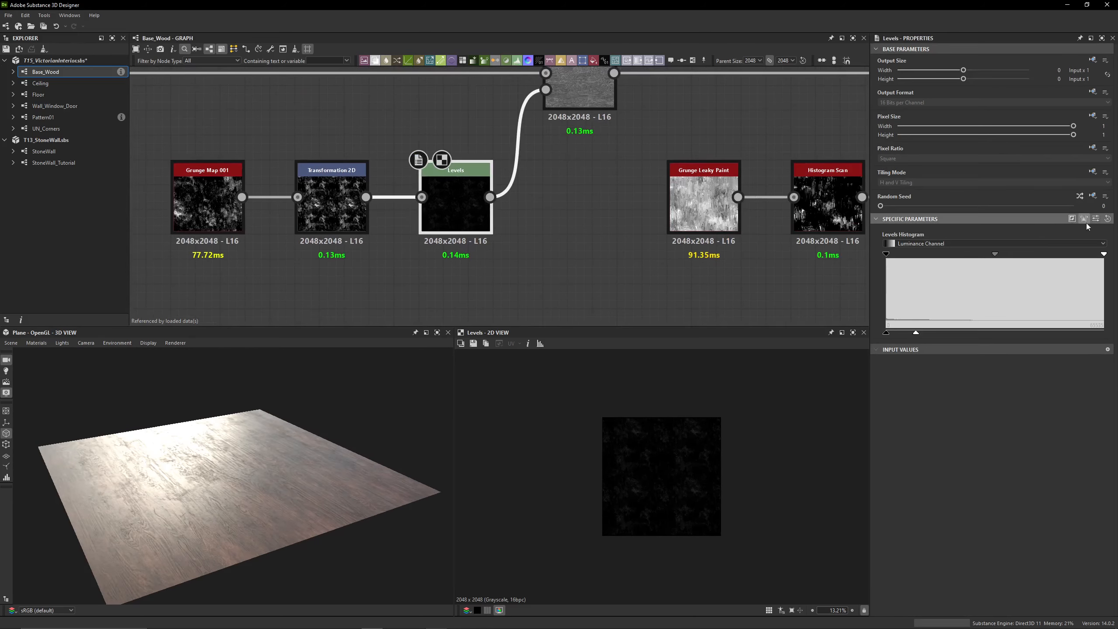
click(1096, 220)
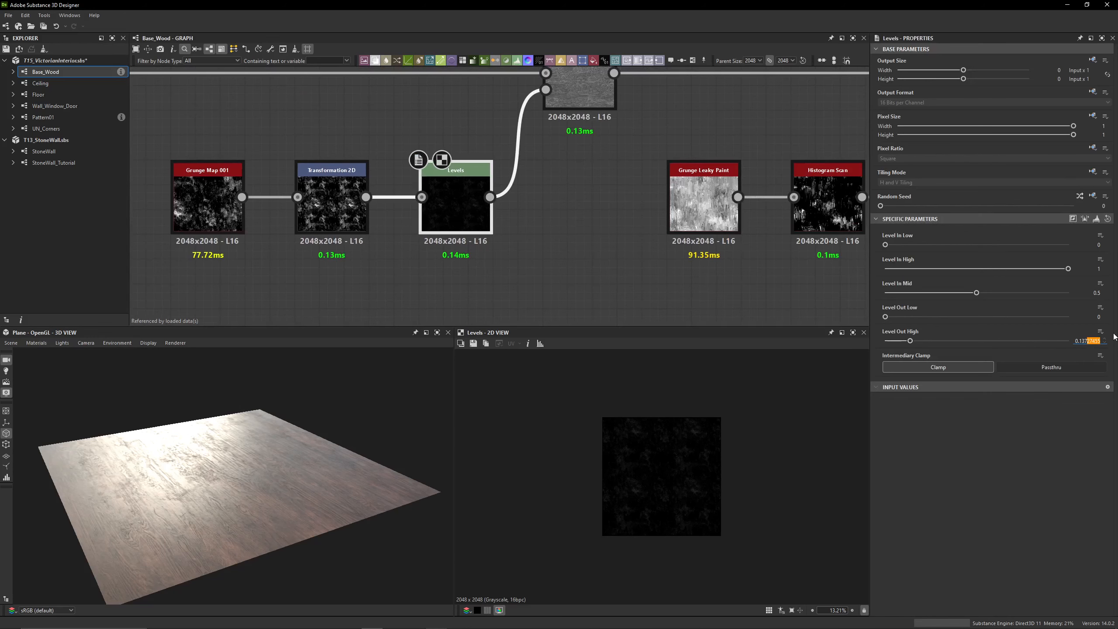
middle_drag(611, 139, 601, 170)
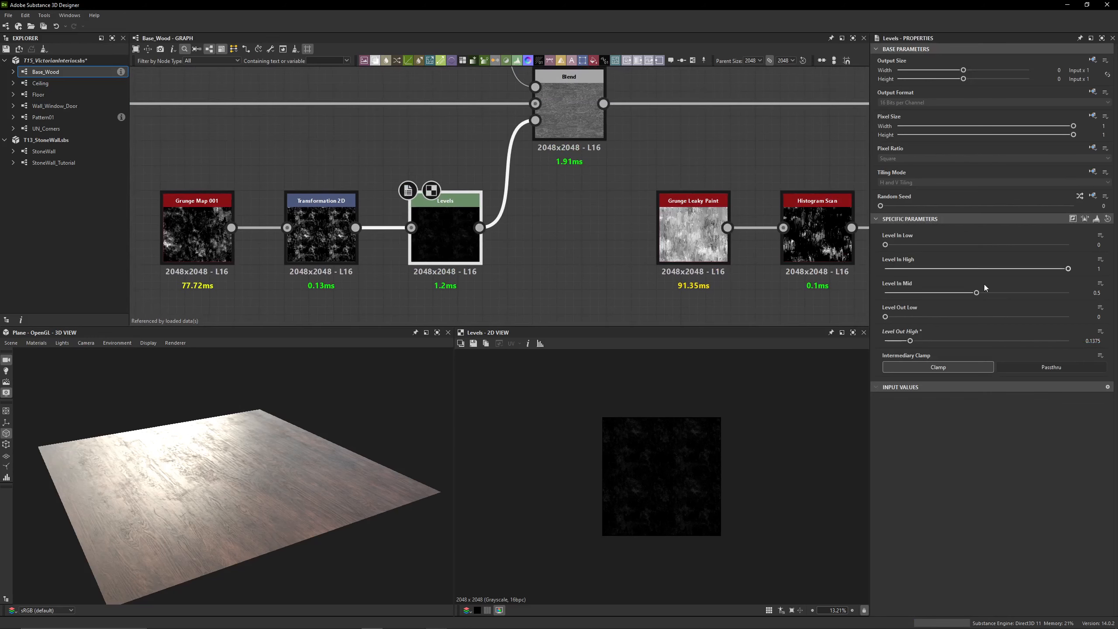
key(Return)
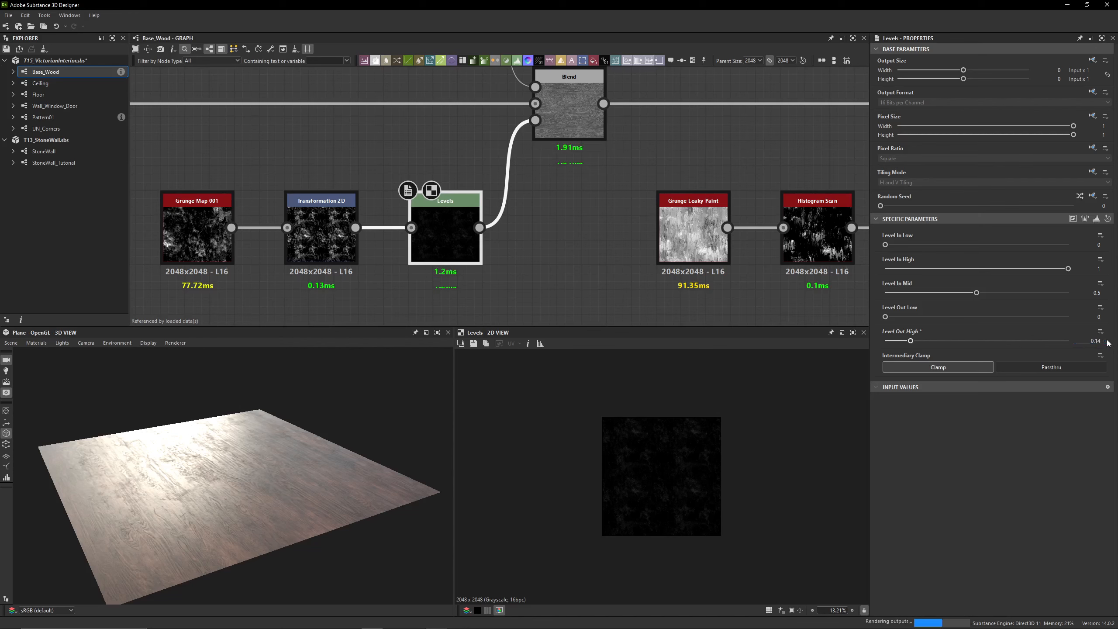
Inspect the Uniform Color input and the output of the Blend masked by the Grunge Map 001 chain
click(573, 128)
middle_drag(588, 112, 606, 206)
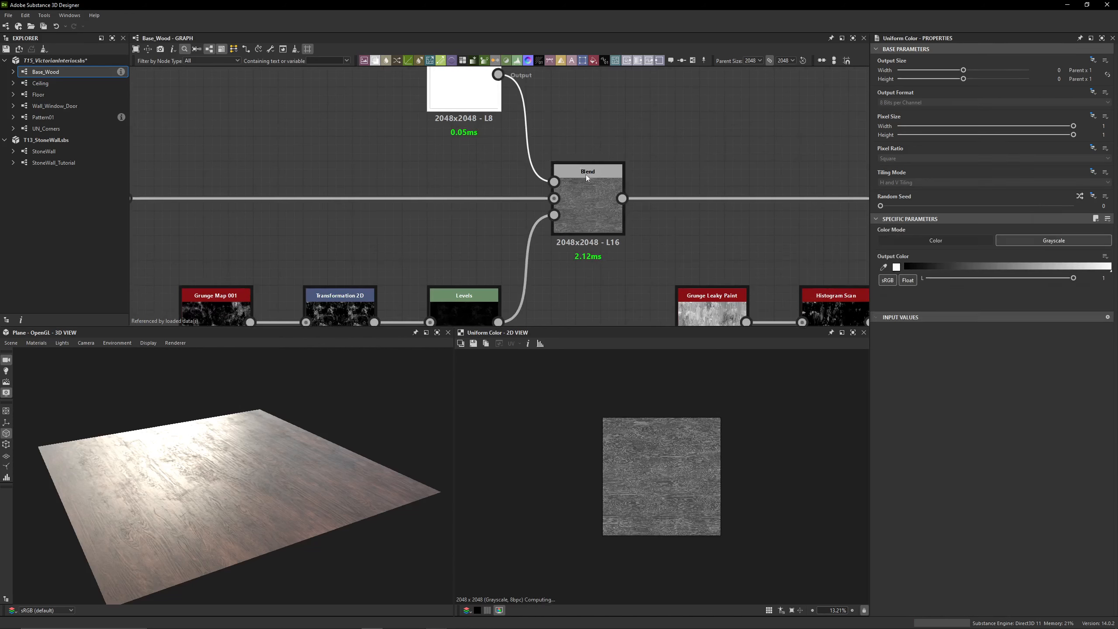
scroll(674, 469, up, 3)
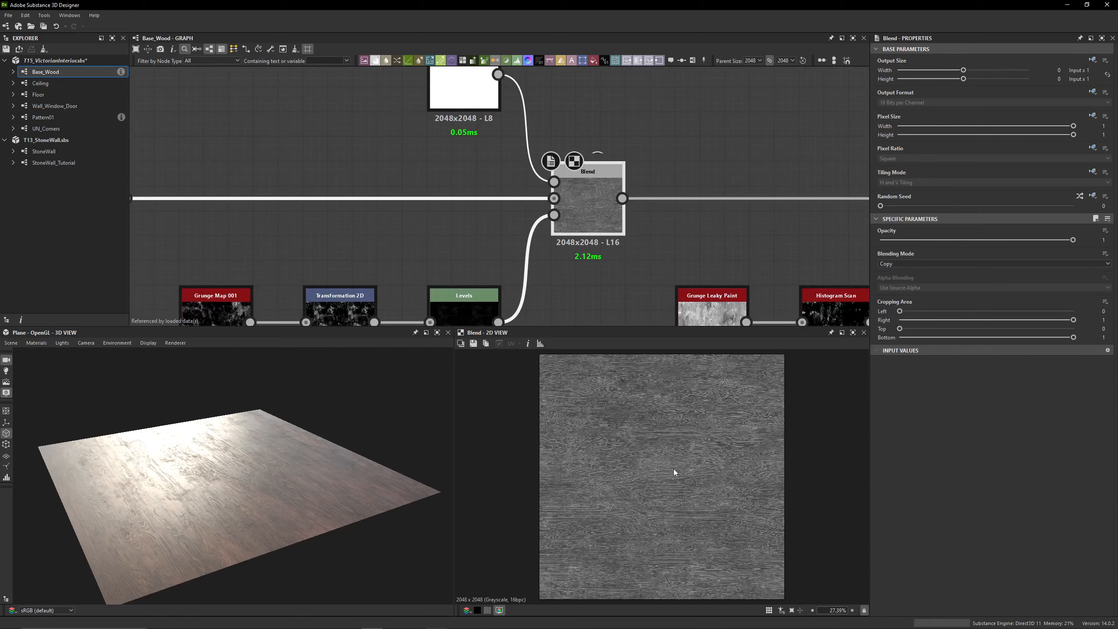
scroll(643, 453, up, 3)
scroll(641, 452, down, 3)
middle_drag(781, 217, 469, 164)
scroll(468, 165, down, 3)
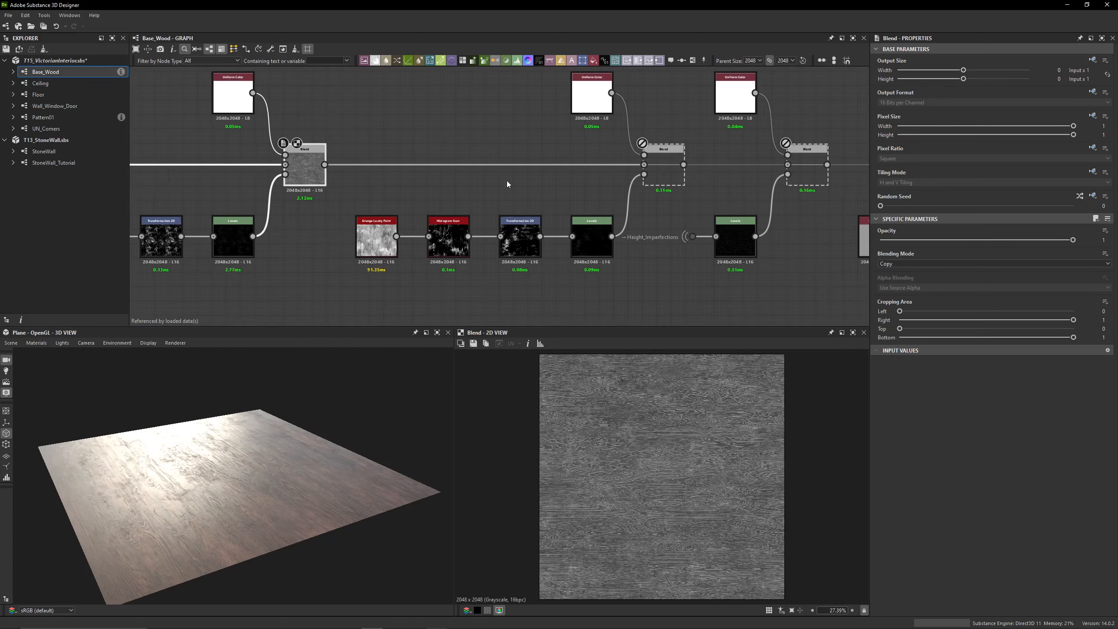
Enable the Subtract Blend masked by the Grunge Leaky Paint chain and compare the wood plane with it off and on
double_click(664, 166)
drag(305, 485, 292, 485)
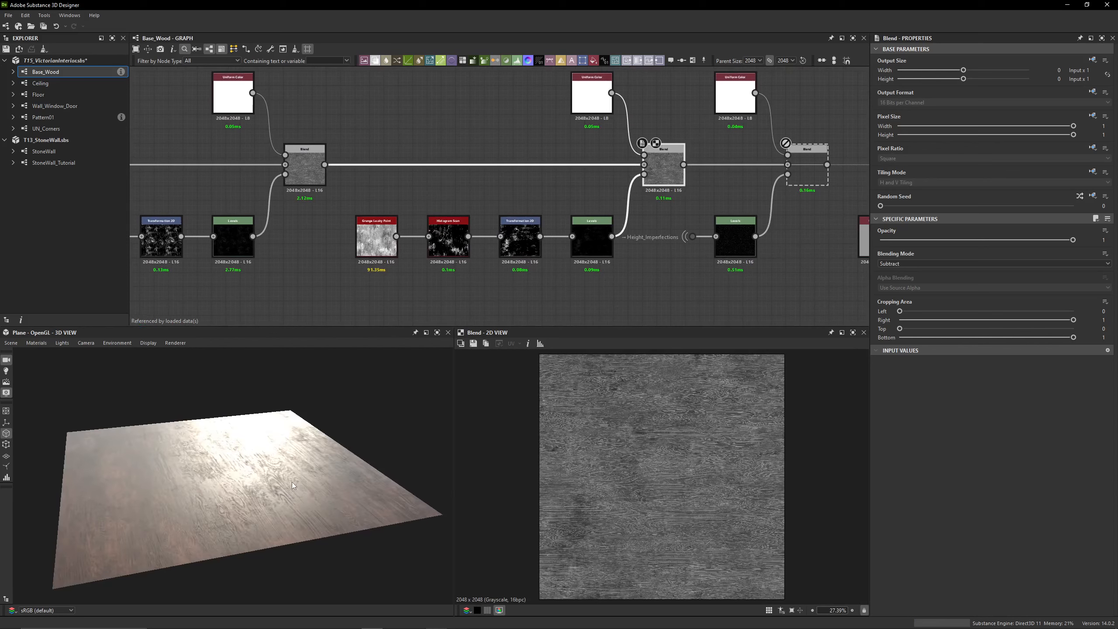
key(shift+d)
key(shift+d)
drag(227, 471, 254, 492)
Preview the Levels, Transformation 2D and Grunge Leaky Paint nodes of this mask chain and look closely at its Histogram Scan
double_click(592, 241)
double_click(521, 249)
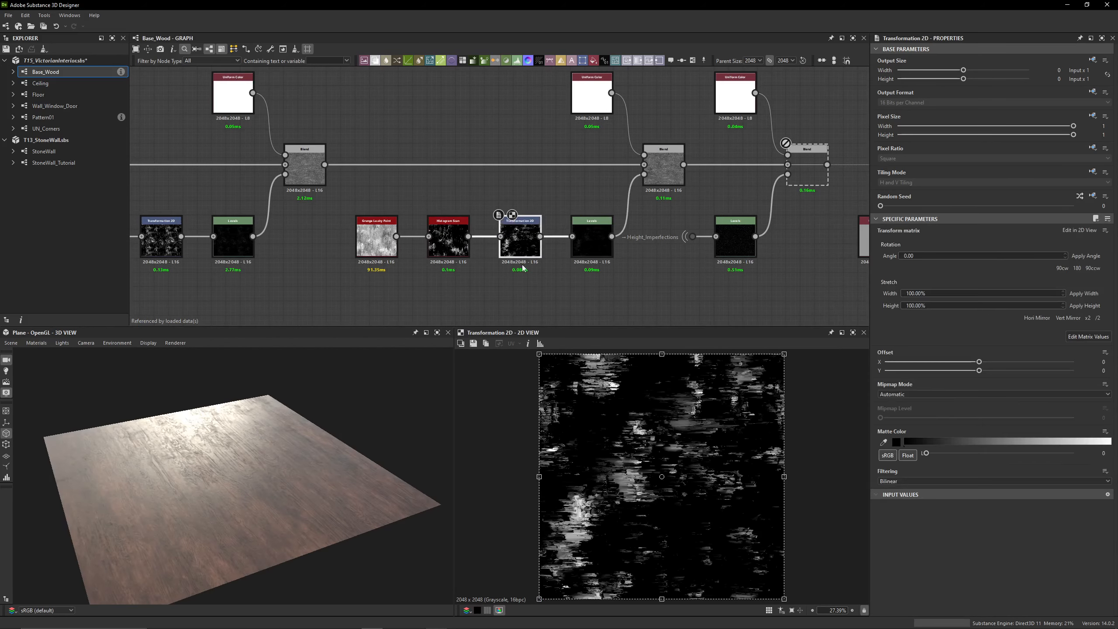
double_click(374, 240)
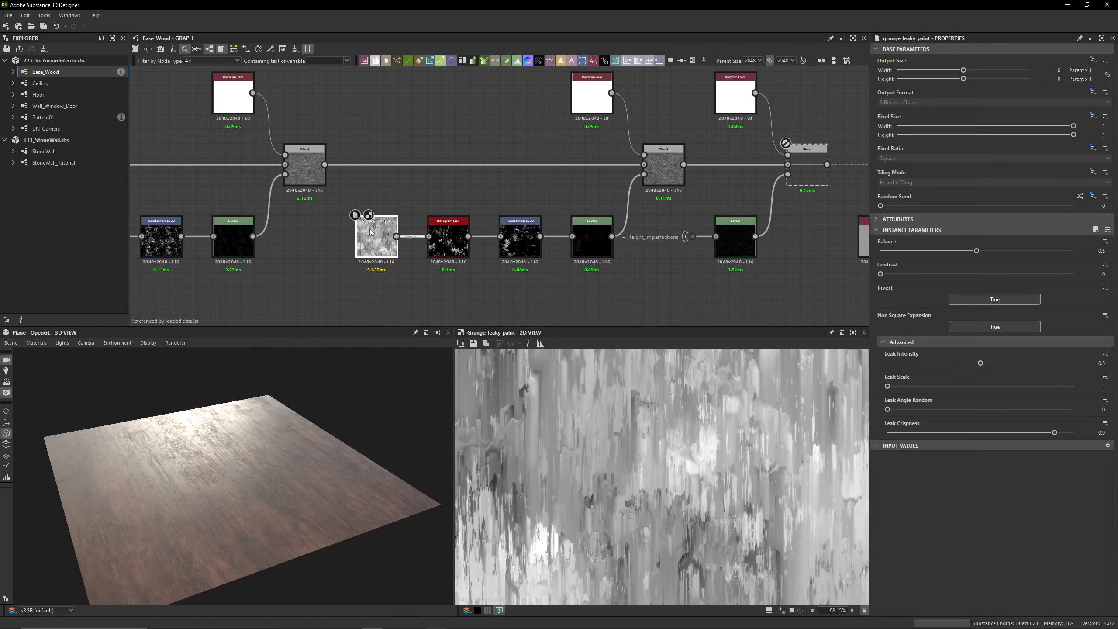
scroll(378, 229, up, 5)
middle_drag(651, 245, 477, 193)
double_click(477, 193)
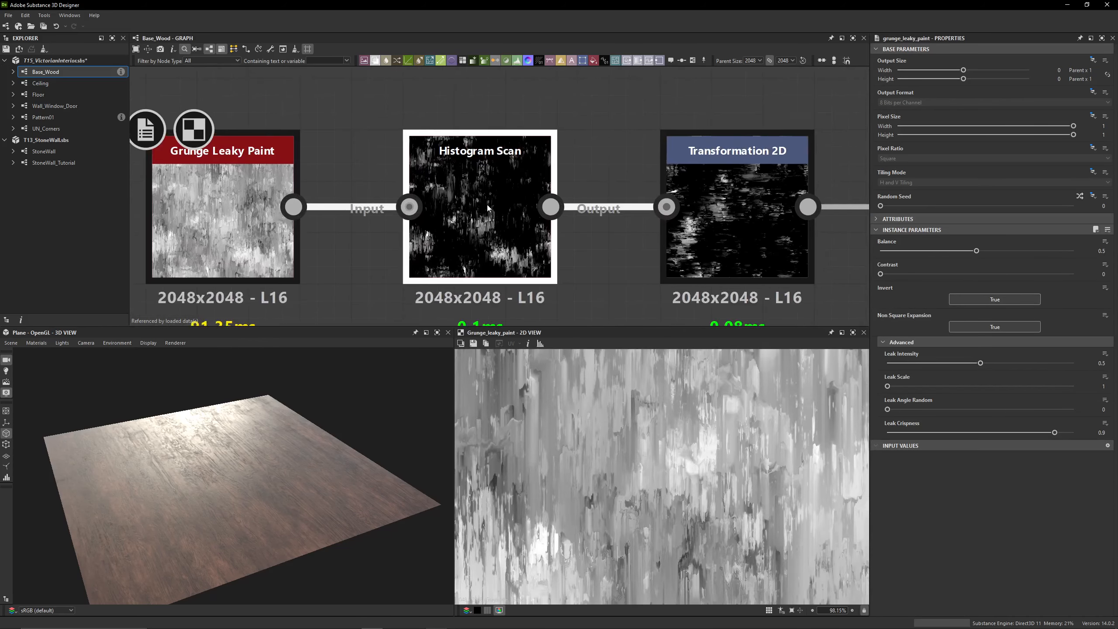
Inspect the matrix values of the Transformation 2D after the Histogram Scan and the numeric parameters of the following Levels node
scroll(646, 430, down, 9)
middle_drag(767, 224, 629, 212)
double_click(629, 211)
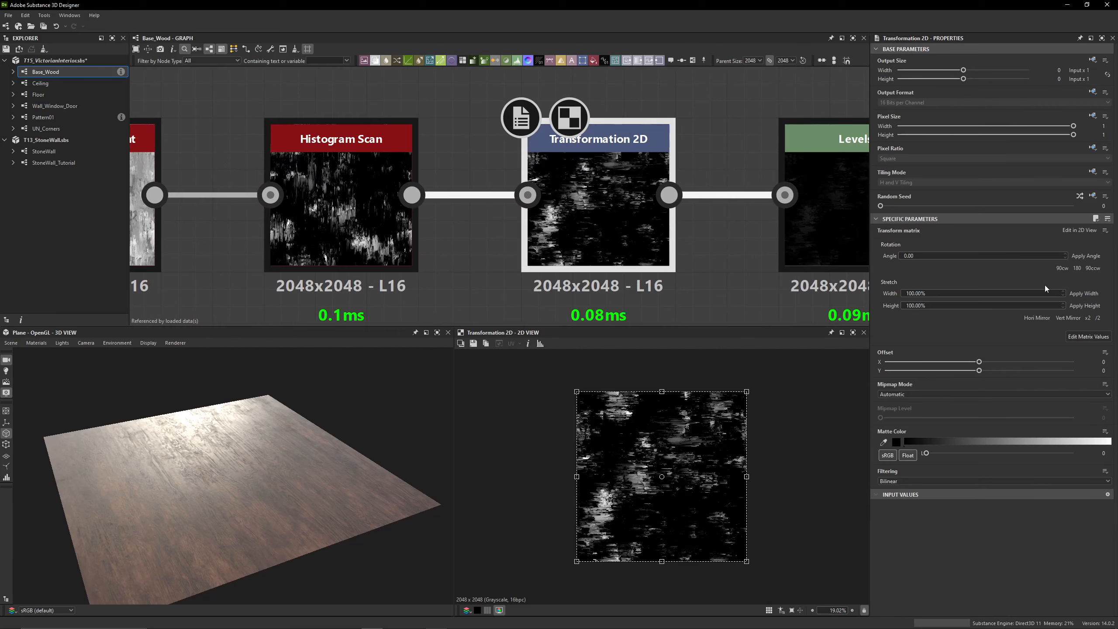
click(1081, 337)
middle_drag(858, 237, 610, 227)
double_click(610, 227)
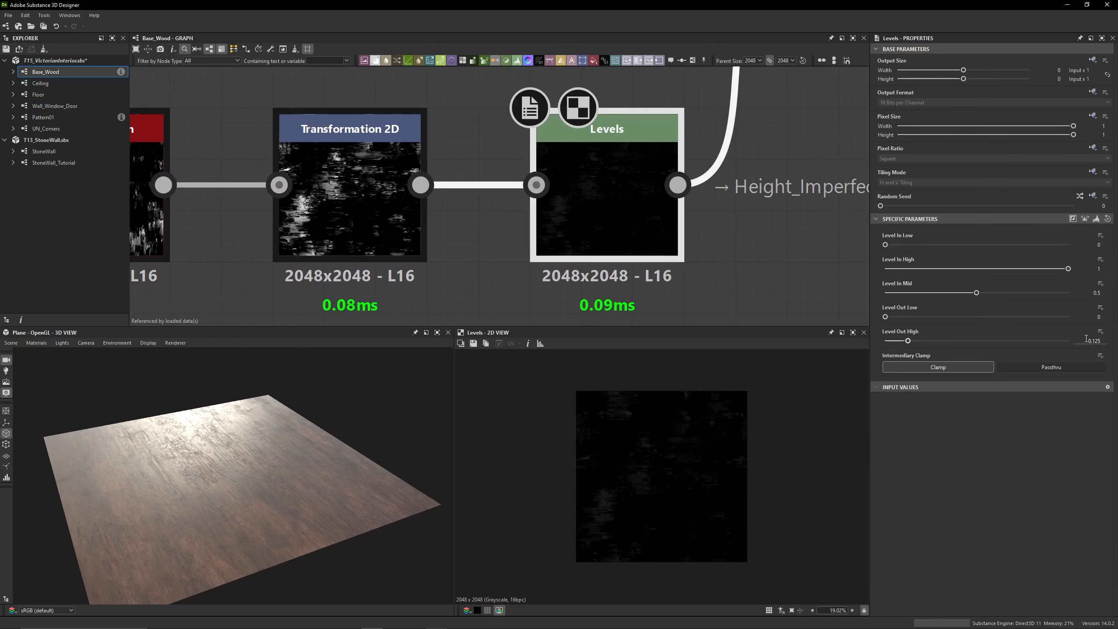
Compare the wood plane's highlights with the Grunge Leaky Paint Subtract Blend disabled and enabled, leaving it enabled
drag(219, 416, 241, 411)
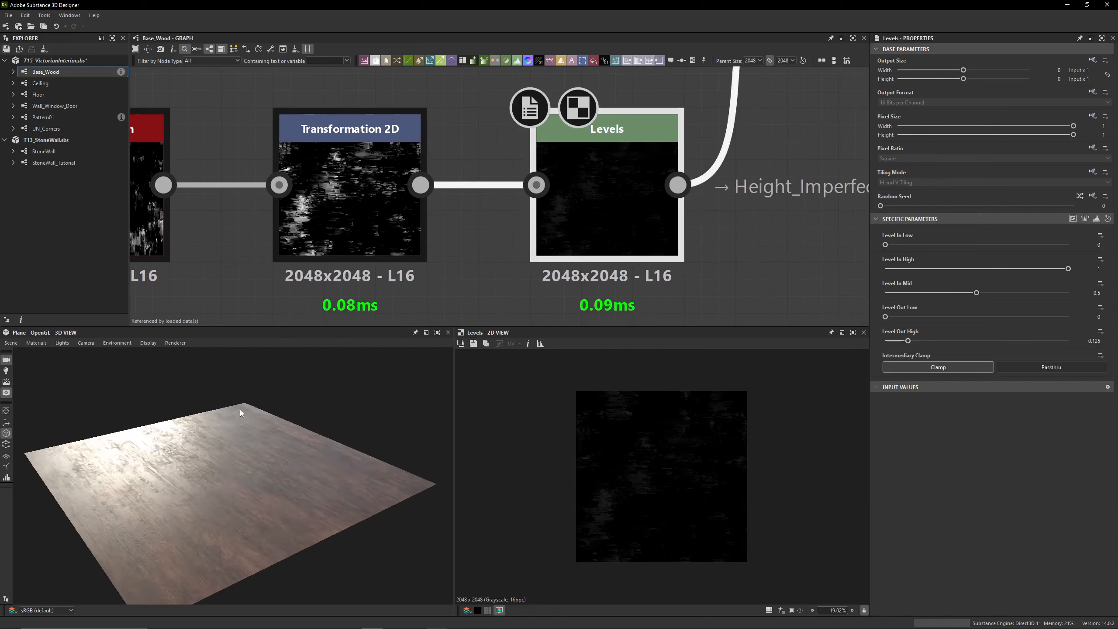
scroll(210, 467, up, 3)
scroll(501, 224, down, 5)
click(645, 135)
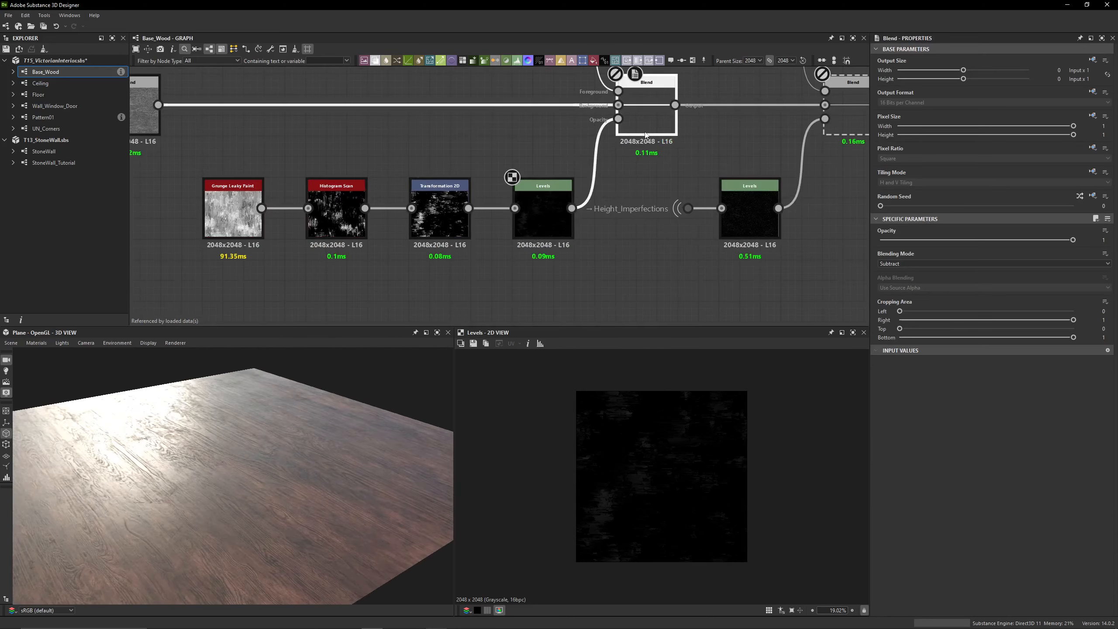
key(shift+d)
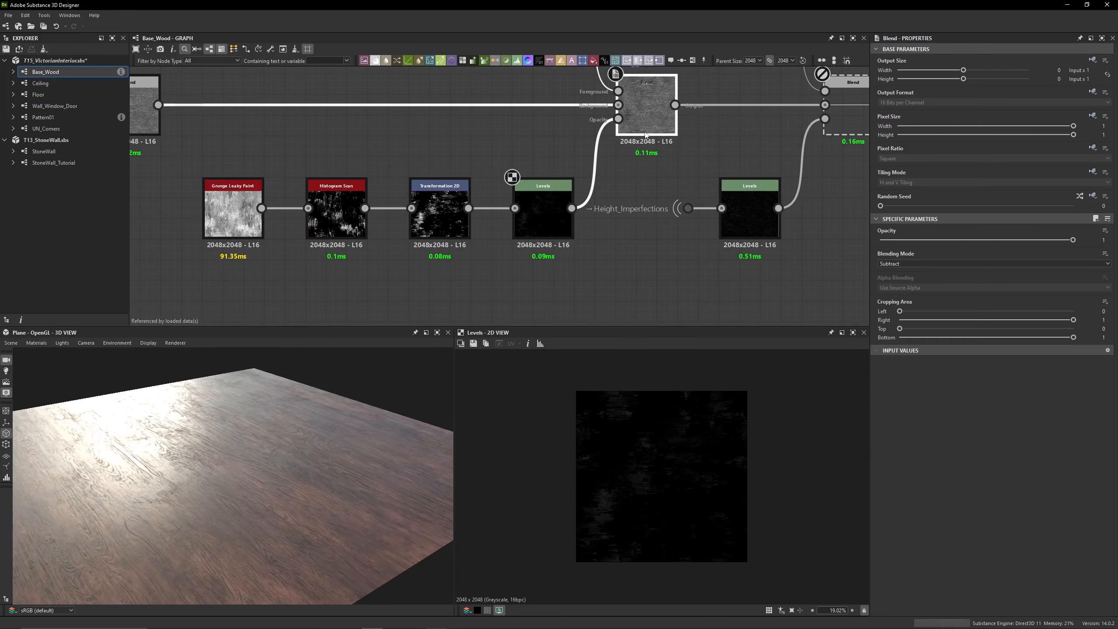
key(shift+d)
drag(287, 436, 267, 446)
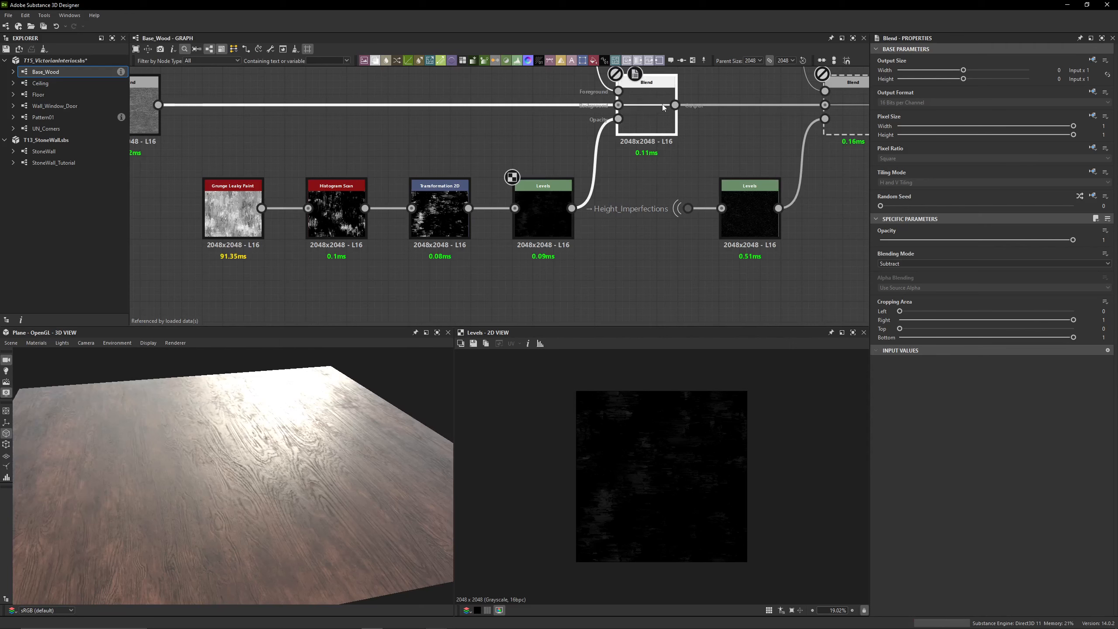
key(shift+d)
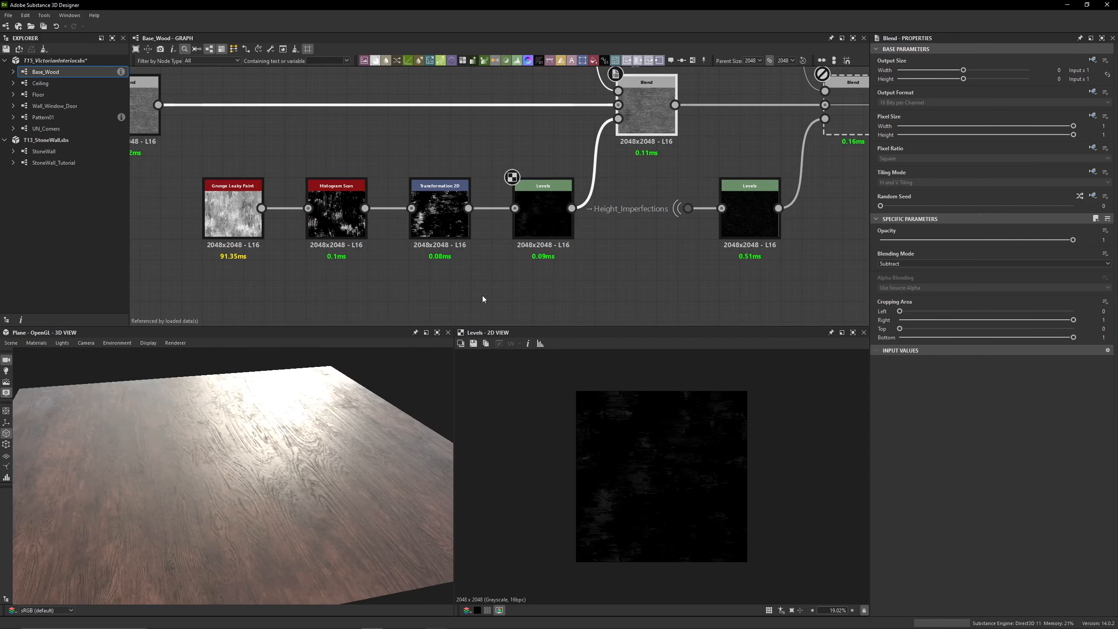
Inspect the output of the Subtract Blend and its foreground Uniform Color
scroll(278, 441, up, 5)
middle_drag(642, 134, 556, 232)
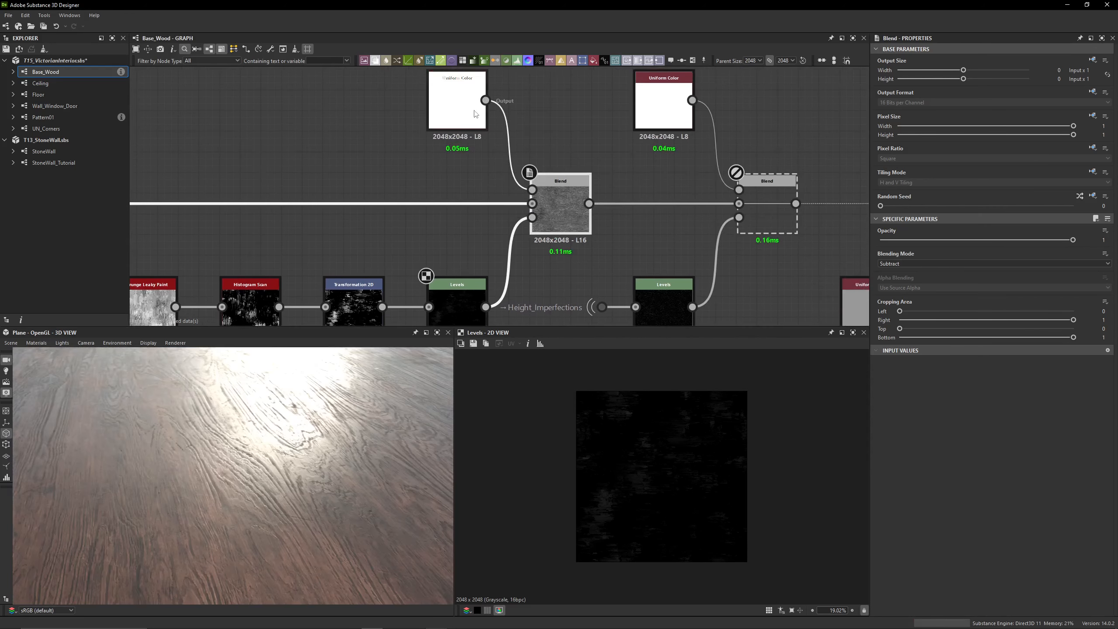
double_click(576, 209)
double_click(473, 113)
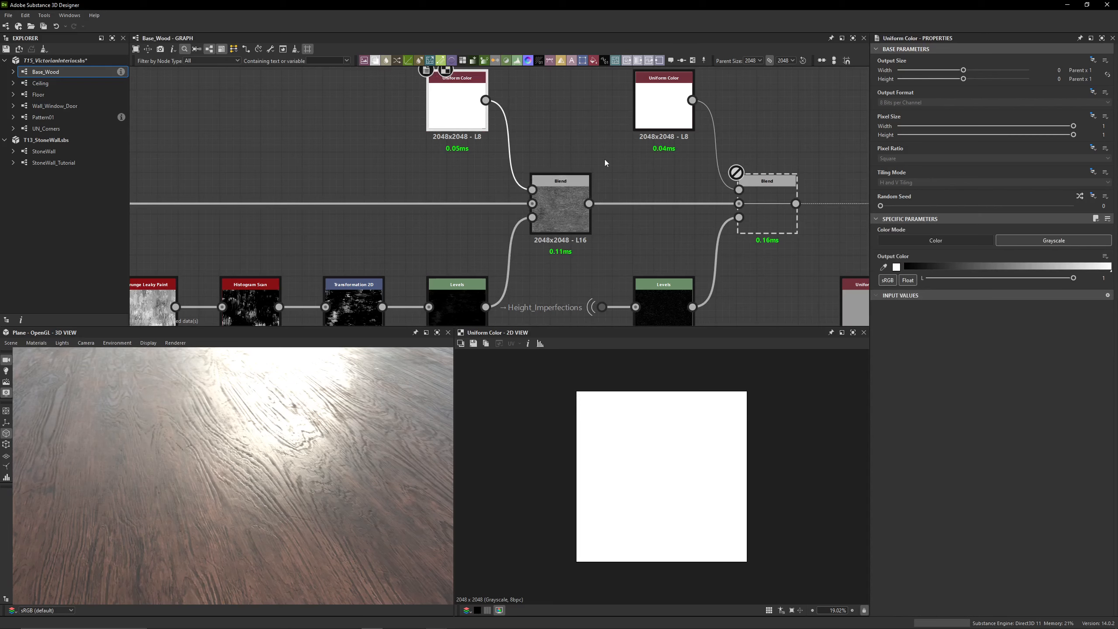
Enable the last Blend before the Roughness output and show the numeric parameters of its Height_Imperfections Levels mask
middle_drag(604, 162, 428, 123)
double_click(597, 183)
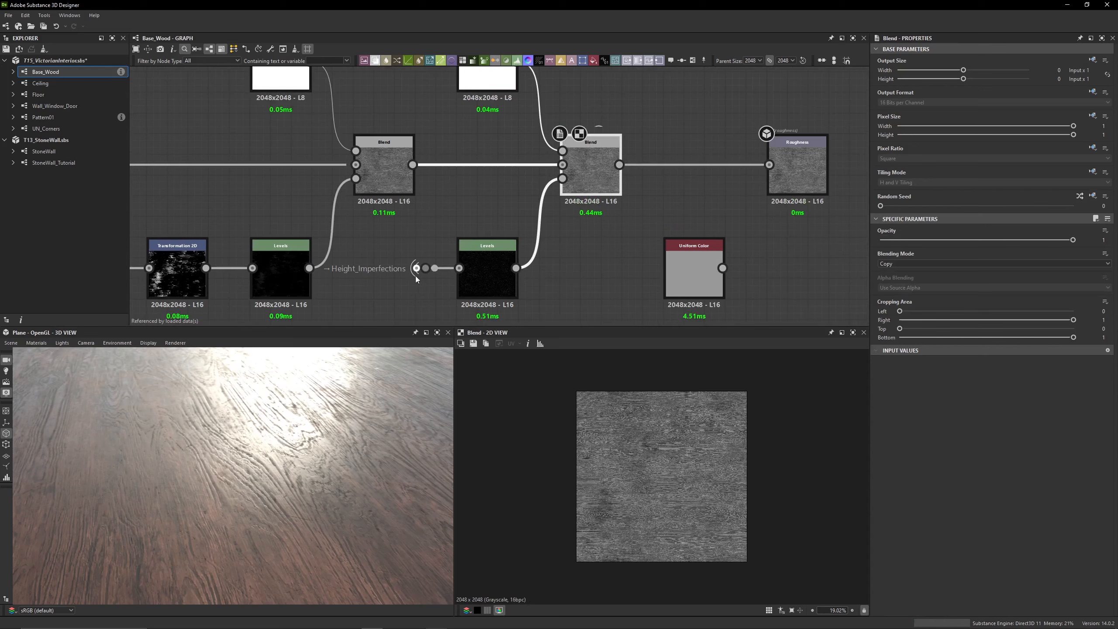
double_click(488, 271)
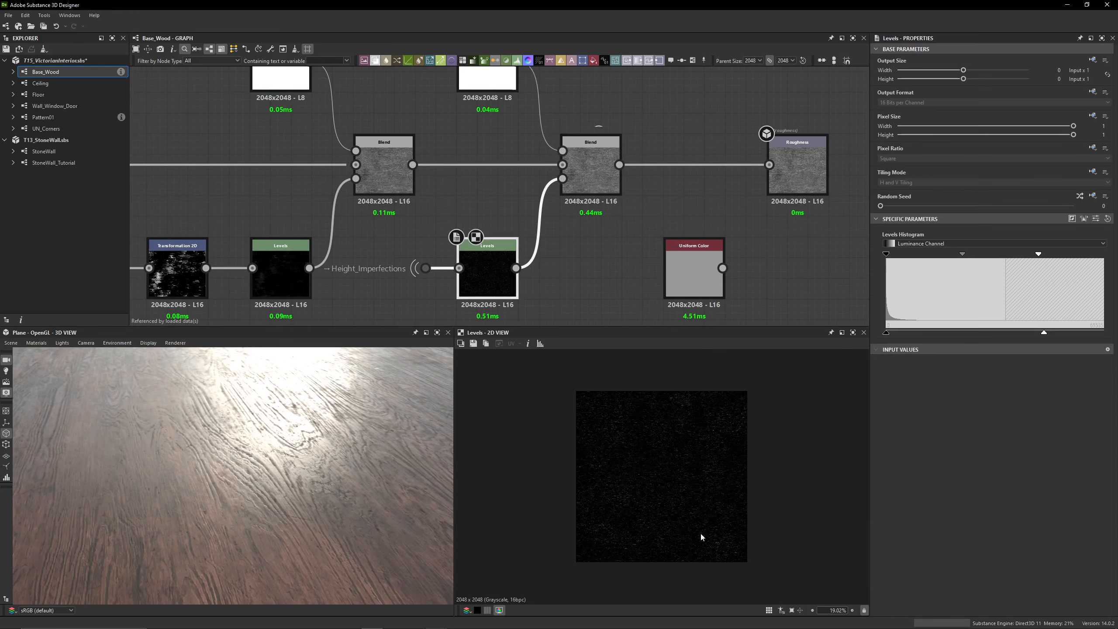
click(1096, 218)
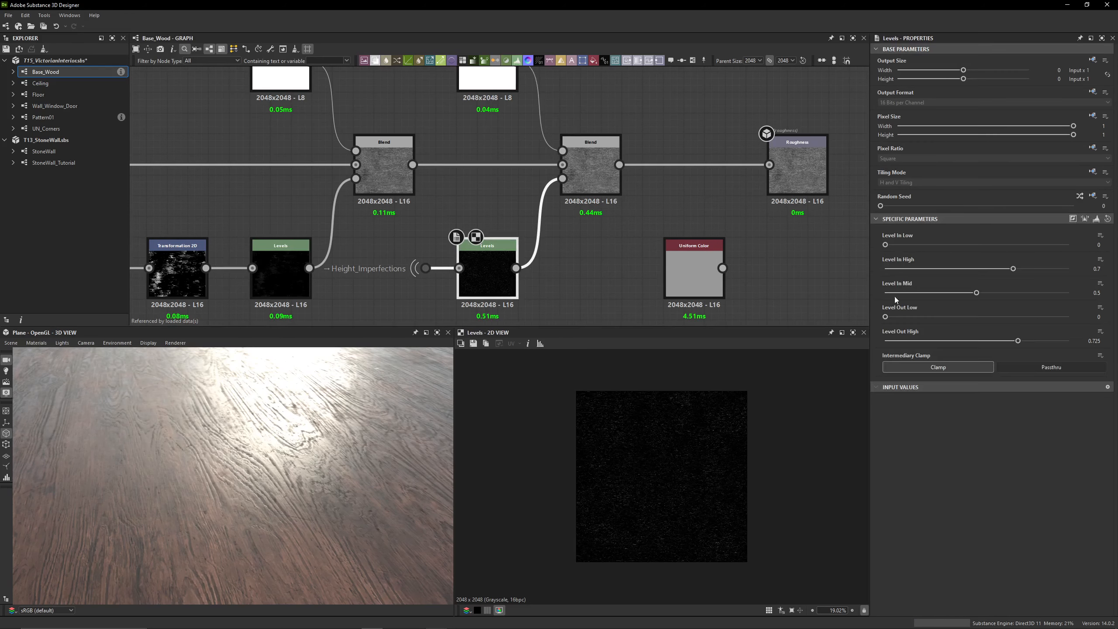
middle_drag(495, 170, 500, 214)
Inspect the last Blend's Uniform Color input and examine its output closely beside the wood grain on the plane
double_click(493, 110)
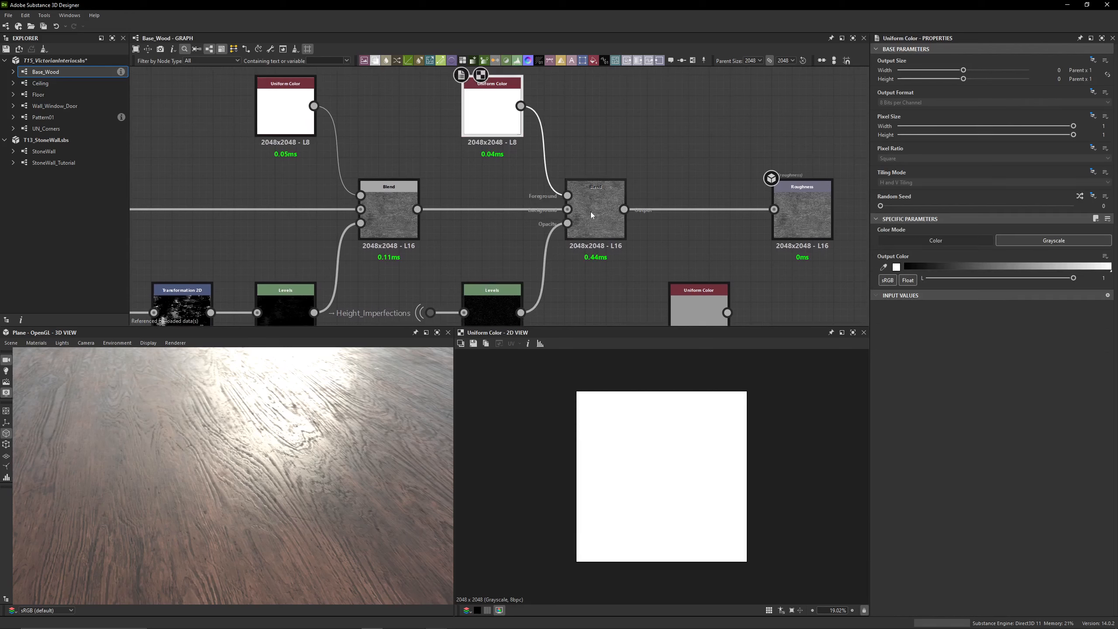
double_click(606, 217)
scroll(649, 461, up, 8)
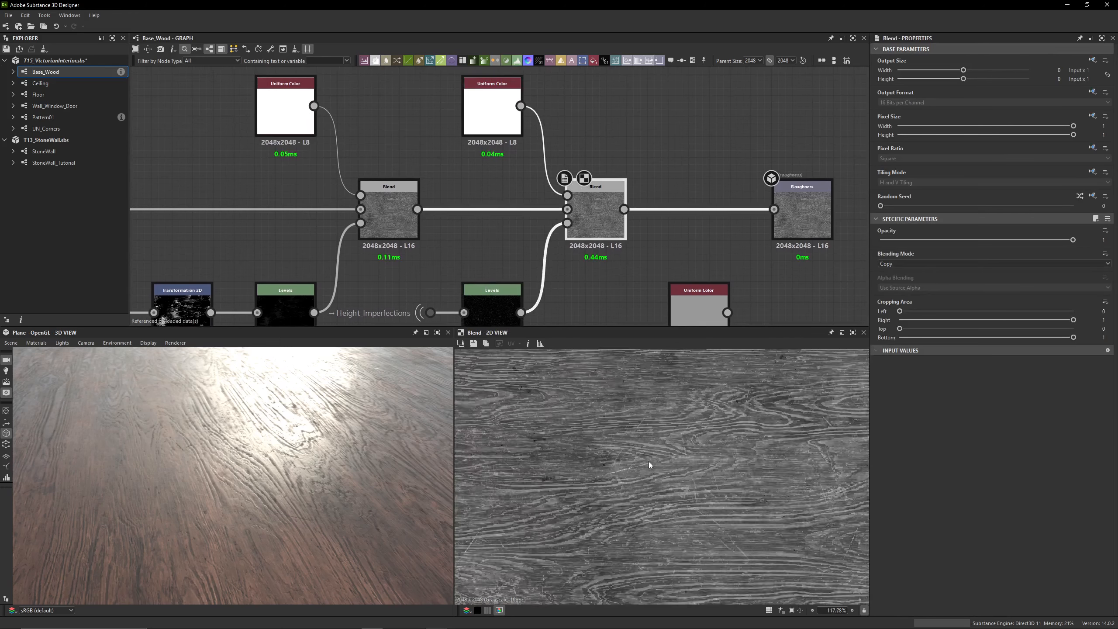
scroll(326, 445, up, 4)
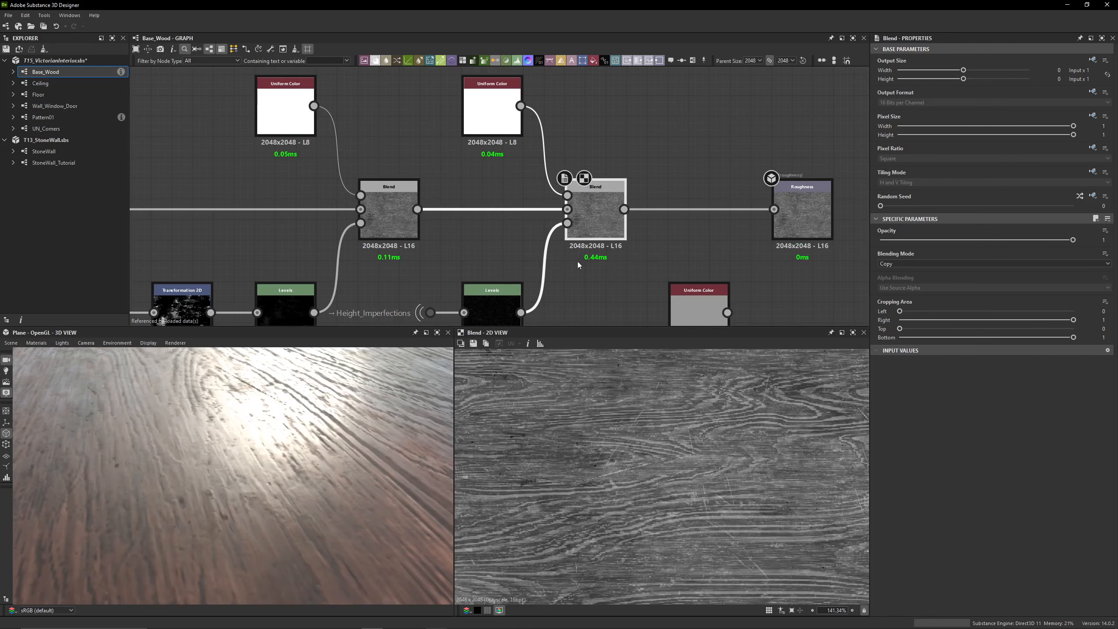
middle_drag(670, 116, 629, 108)
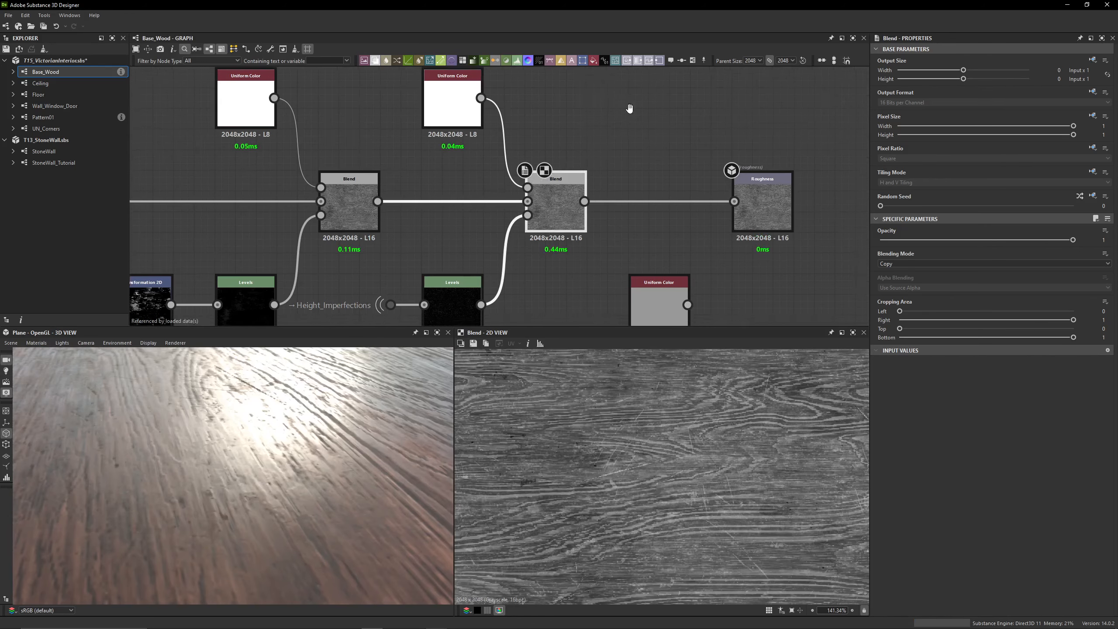
scroll(578, 201, down, 3)
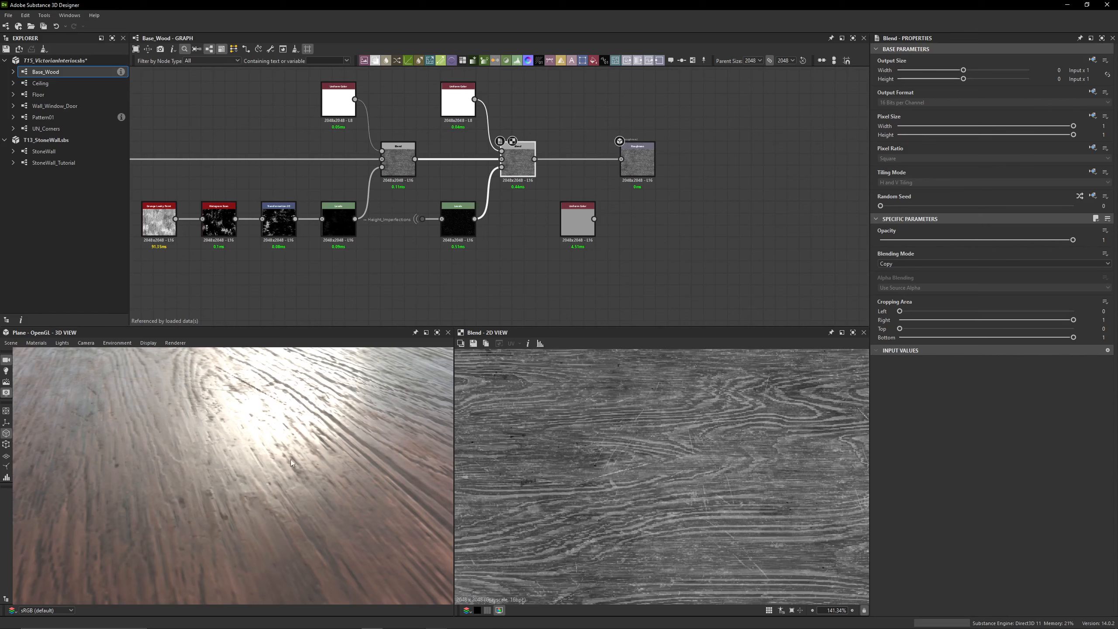
Try the grey Uniform Color as the Roughness input to compare the wood plane, and undo the connection
scroll(291, 458, down, 8)
drag(298, 452, 250, 457)
scroll(250, 456, up, 3)
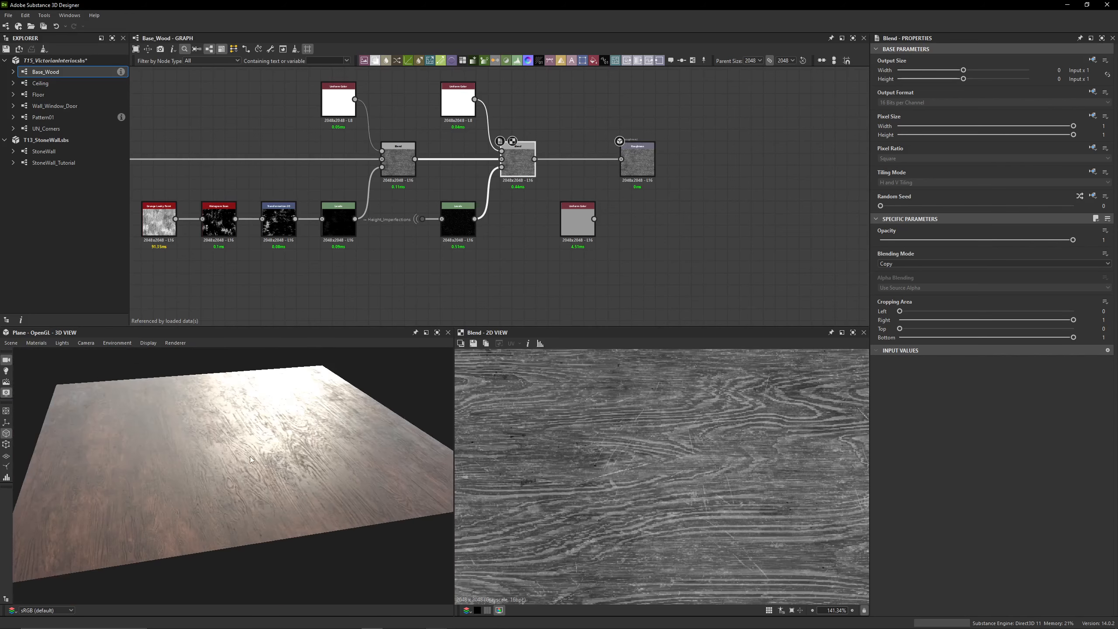
scroll(251, 455, up, 2)
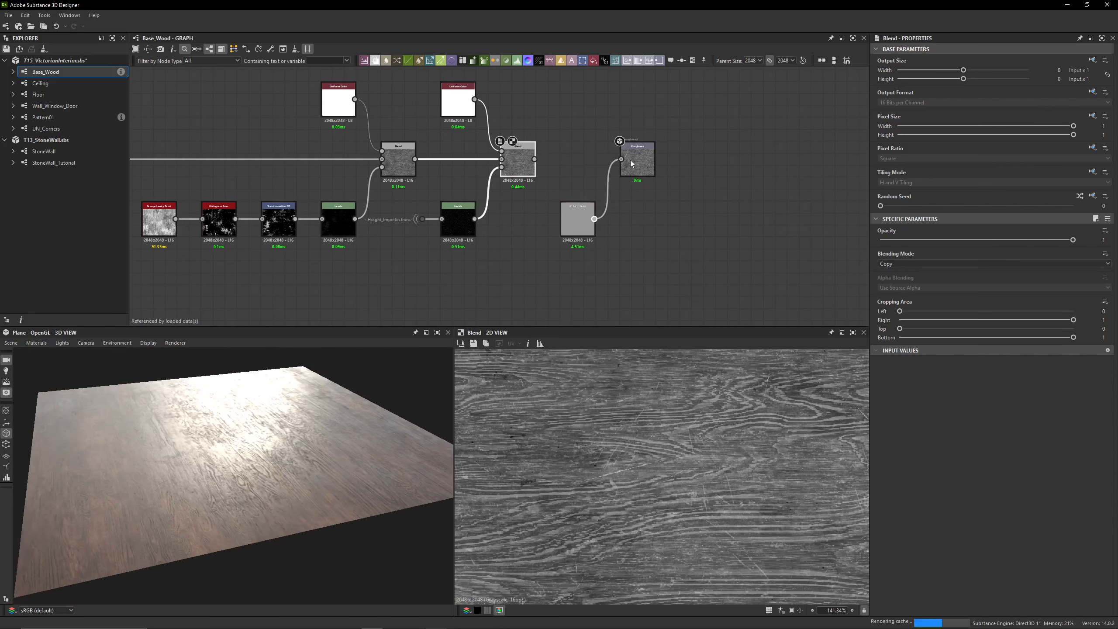
mouse_move(269, 457)
mouse_down()
mouse_move(291, 453)
mouse_move(280, 469)
mouse_move(290, 455)
mouse_up()
key(ctrl+z)
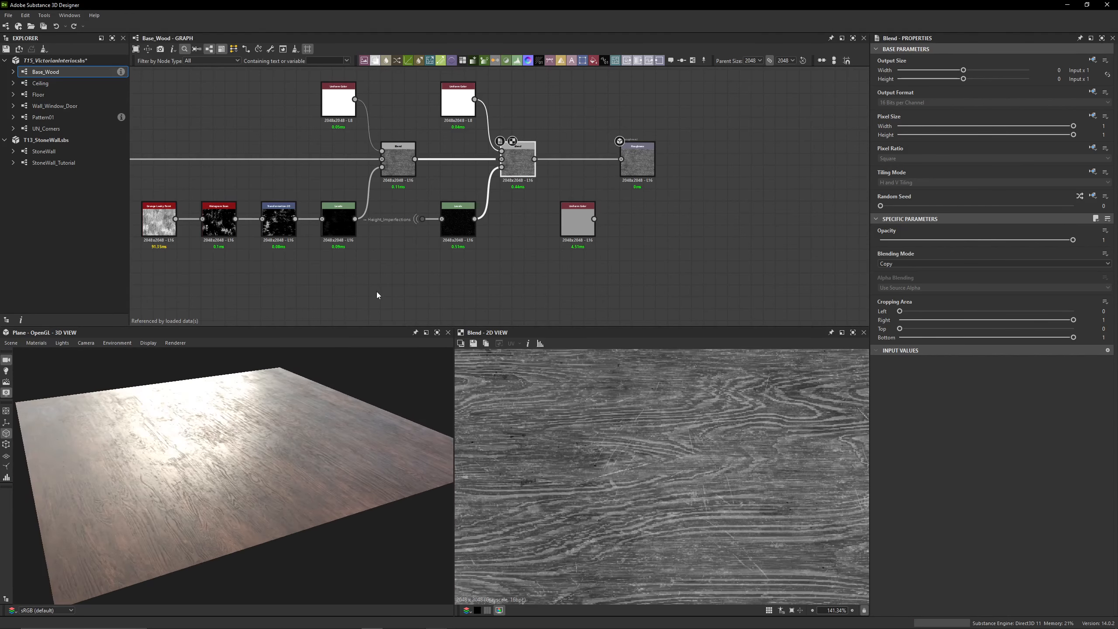
Review the end of the roughness chain, the overall Base_Wood graph layout and the wood plane from several angles
scroll(505, 275, down, 3)
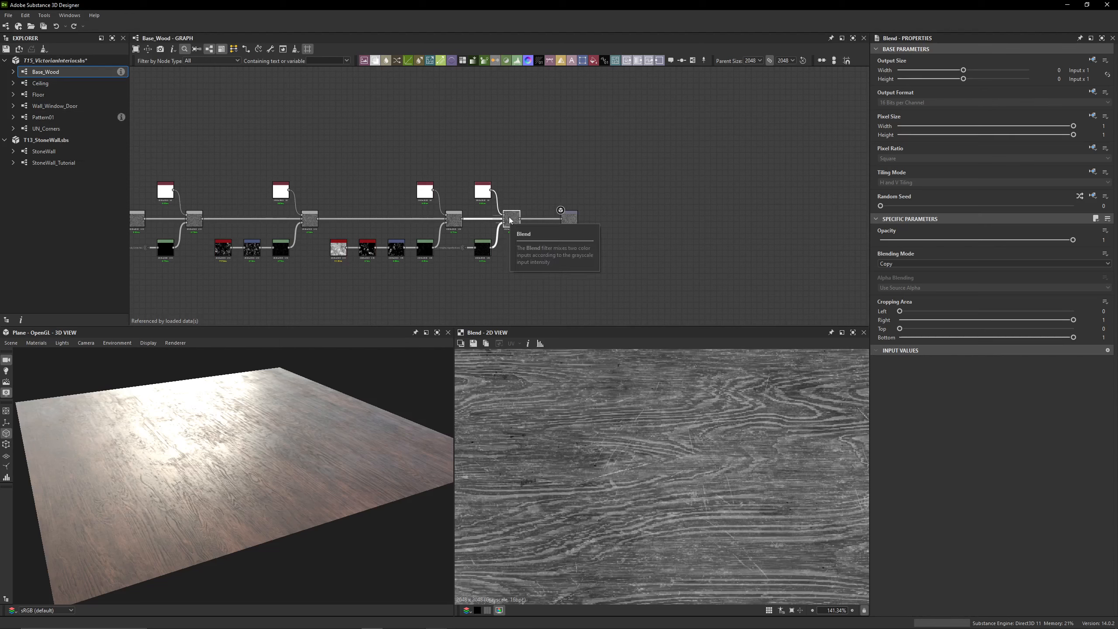
scroll(475, 226, up, 2)
scroll(474, 228, up, 3)
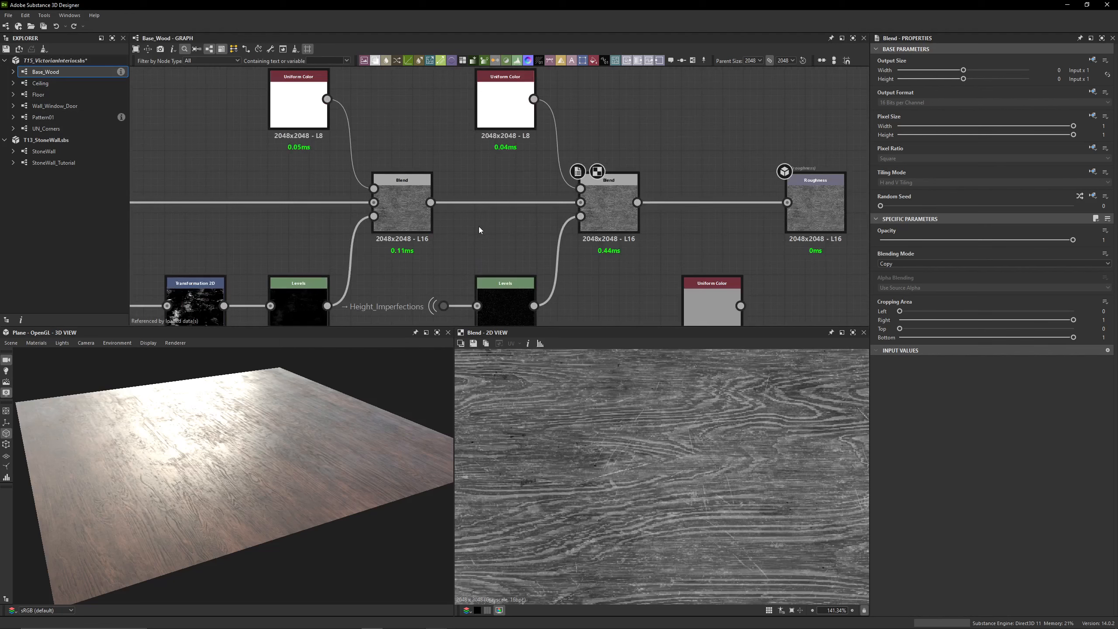
drag(311, 458, 230, 442)
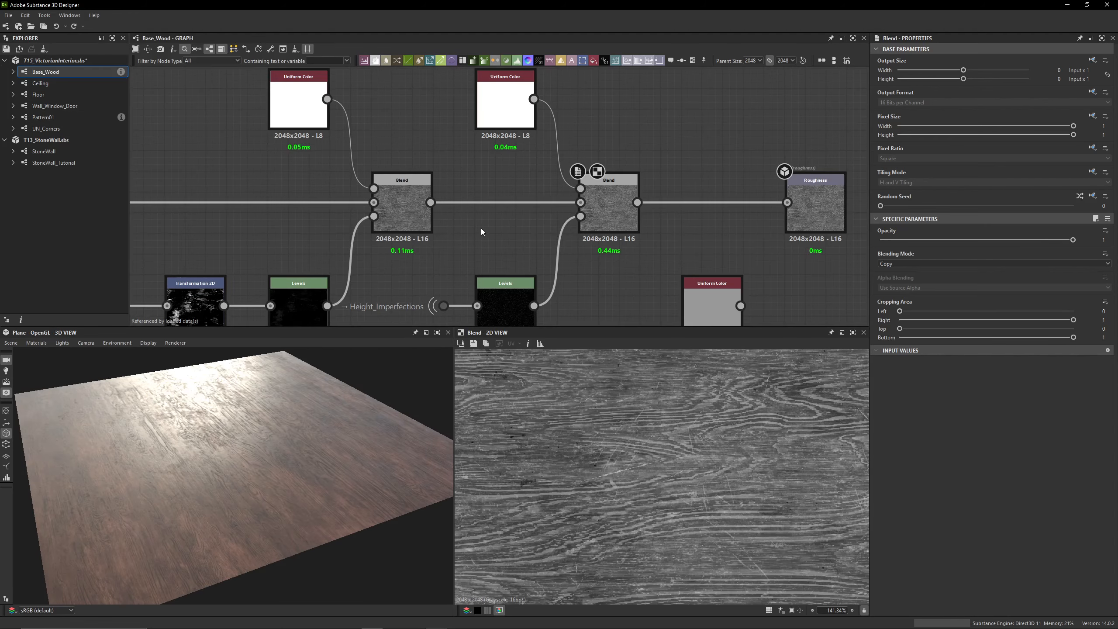
drag(308, 419, 332, 400)
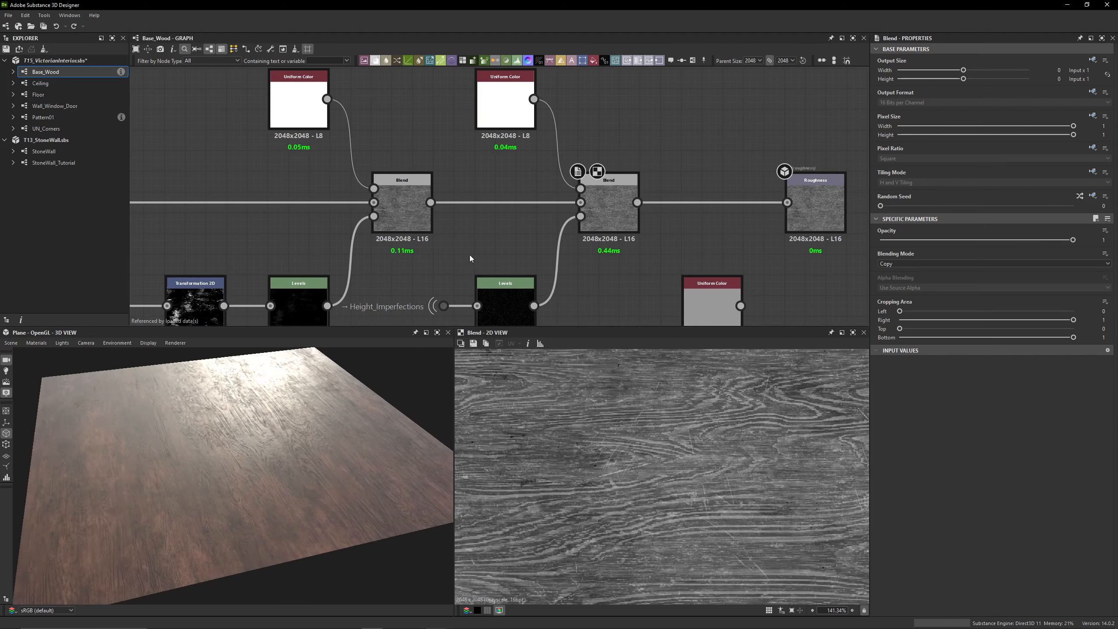
mouse_move(198, 474)
mouse_down()
mouse_move(216, 477)
mouse_move(207, 473)
mouse_up()
scroll(485, 253, down, 8)
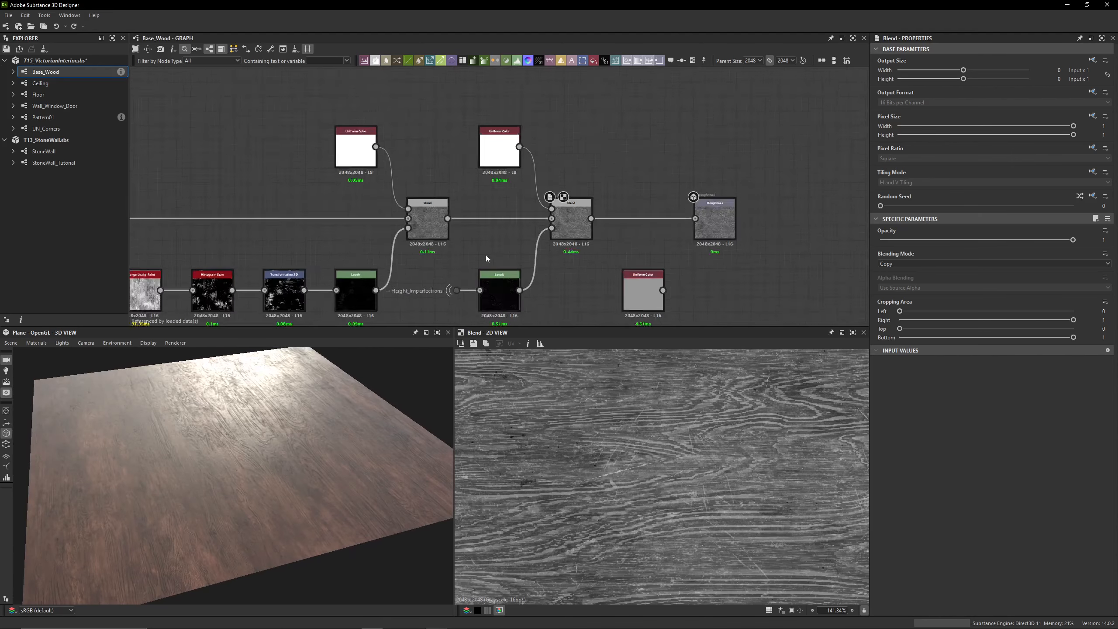
scroll(475, 242, down, 3)
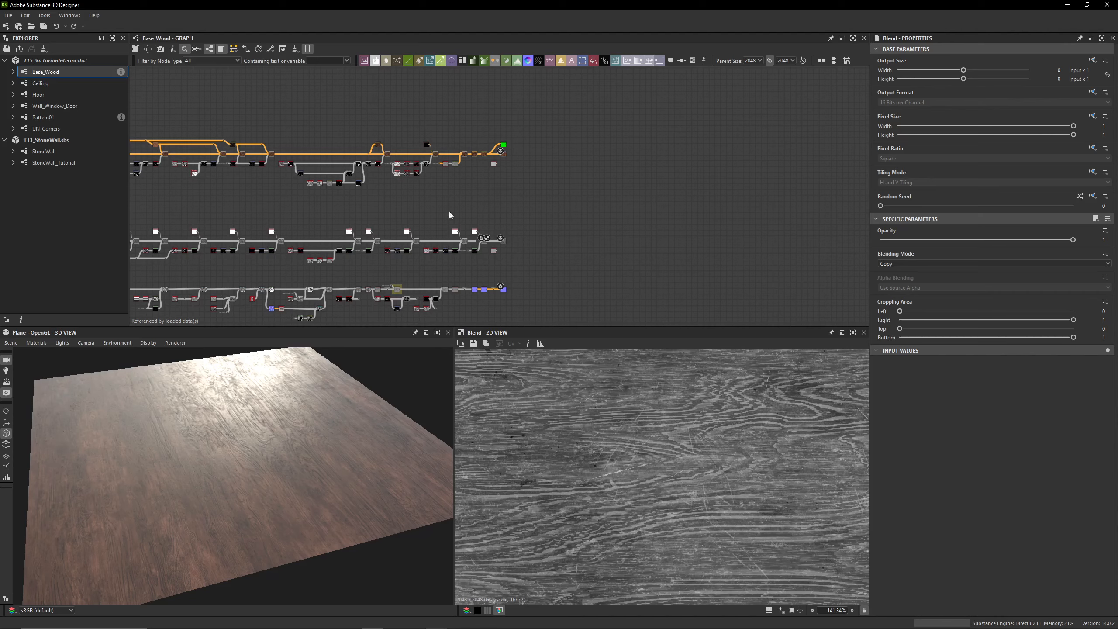
middle_drag(449, 211, 678, 193)
mouse_move(252, 446)
mouse_down()
mouse_move(280, 484)
mouse_move(246, 456)
mouse_up()
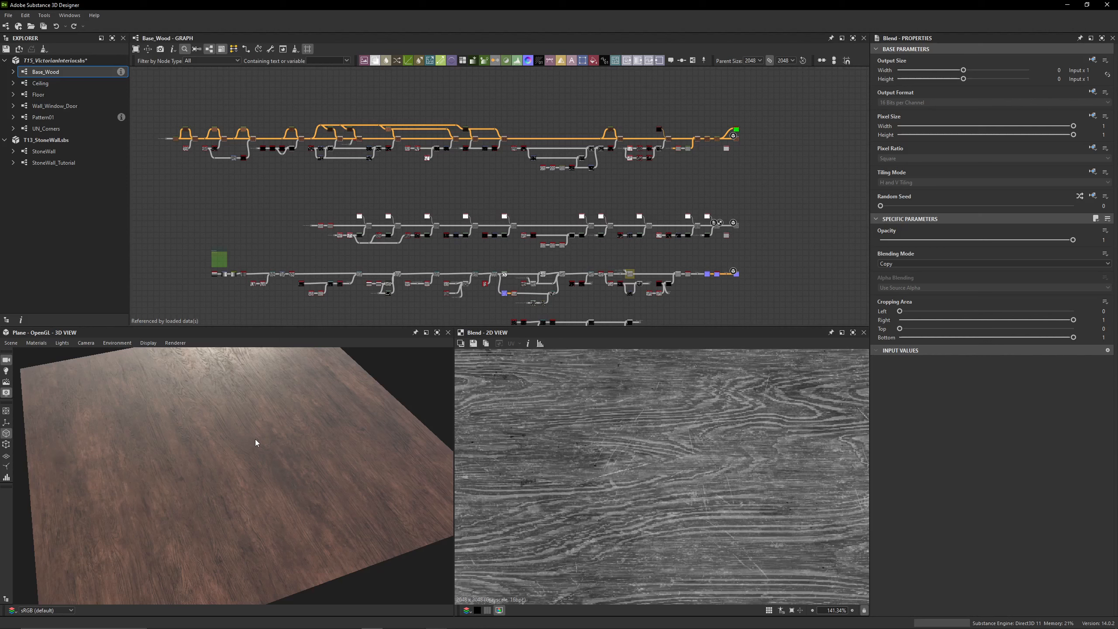
drag(257, 480, 259, 476)
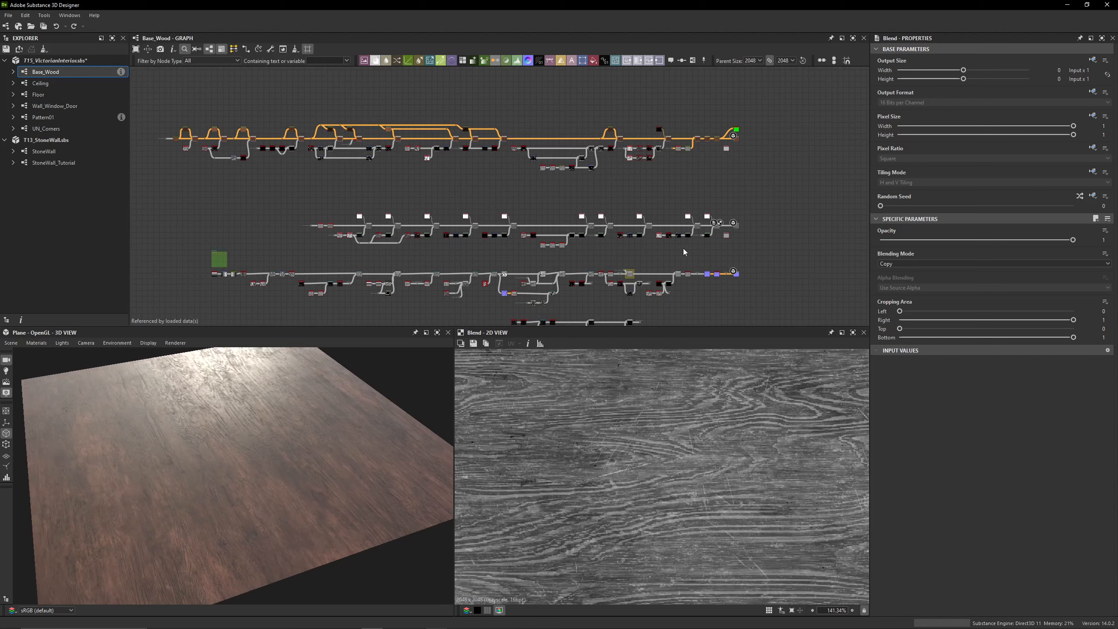